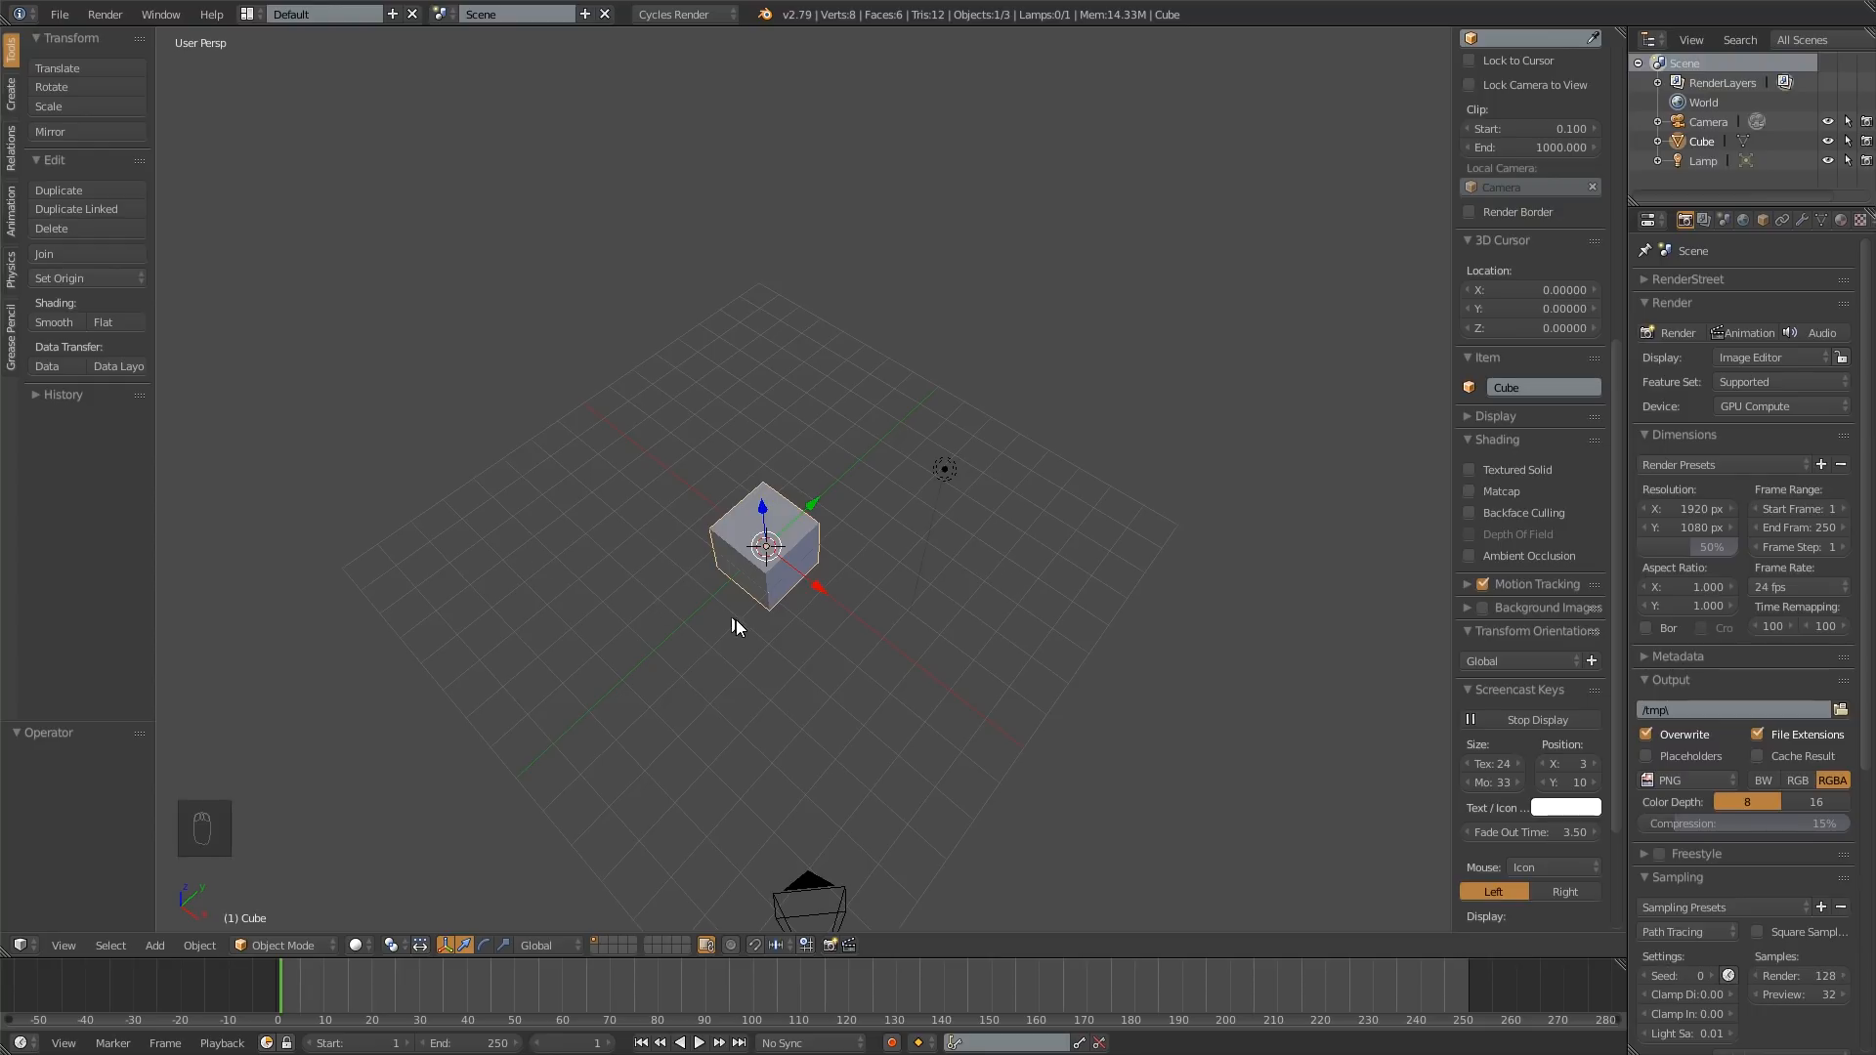
{"action": "middle_click_drag", "start_coordinate": [742, 621], "coordinate": [673, 602]}
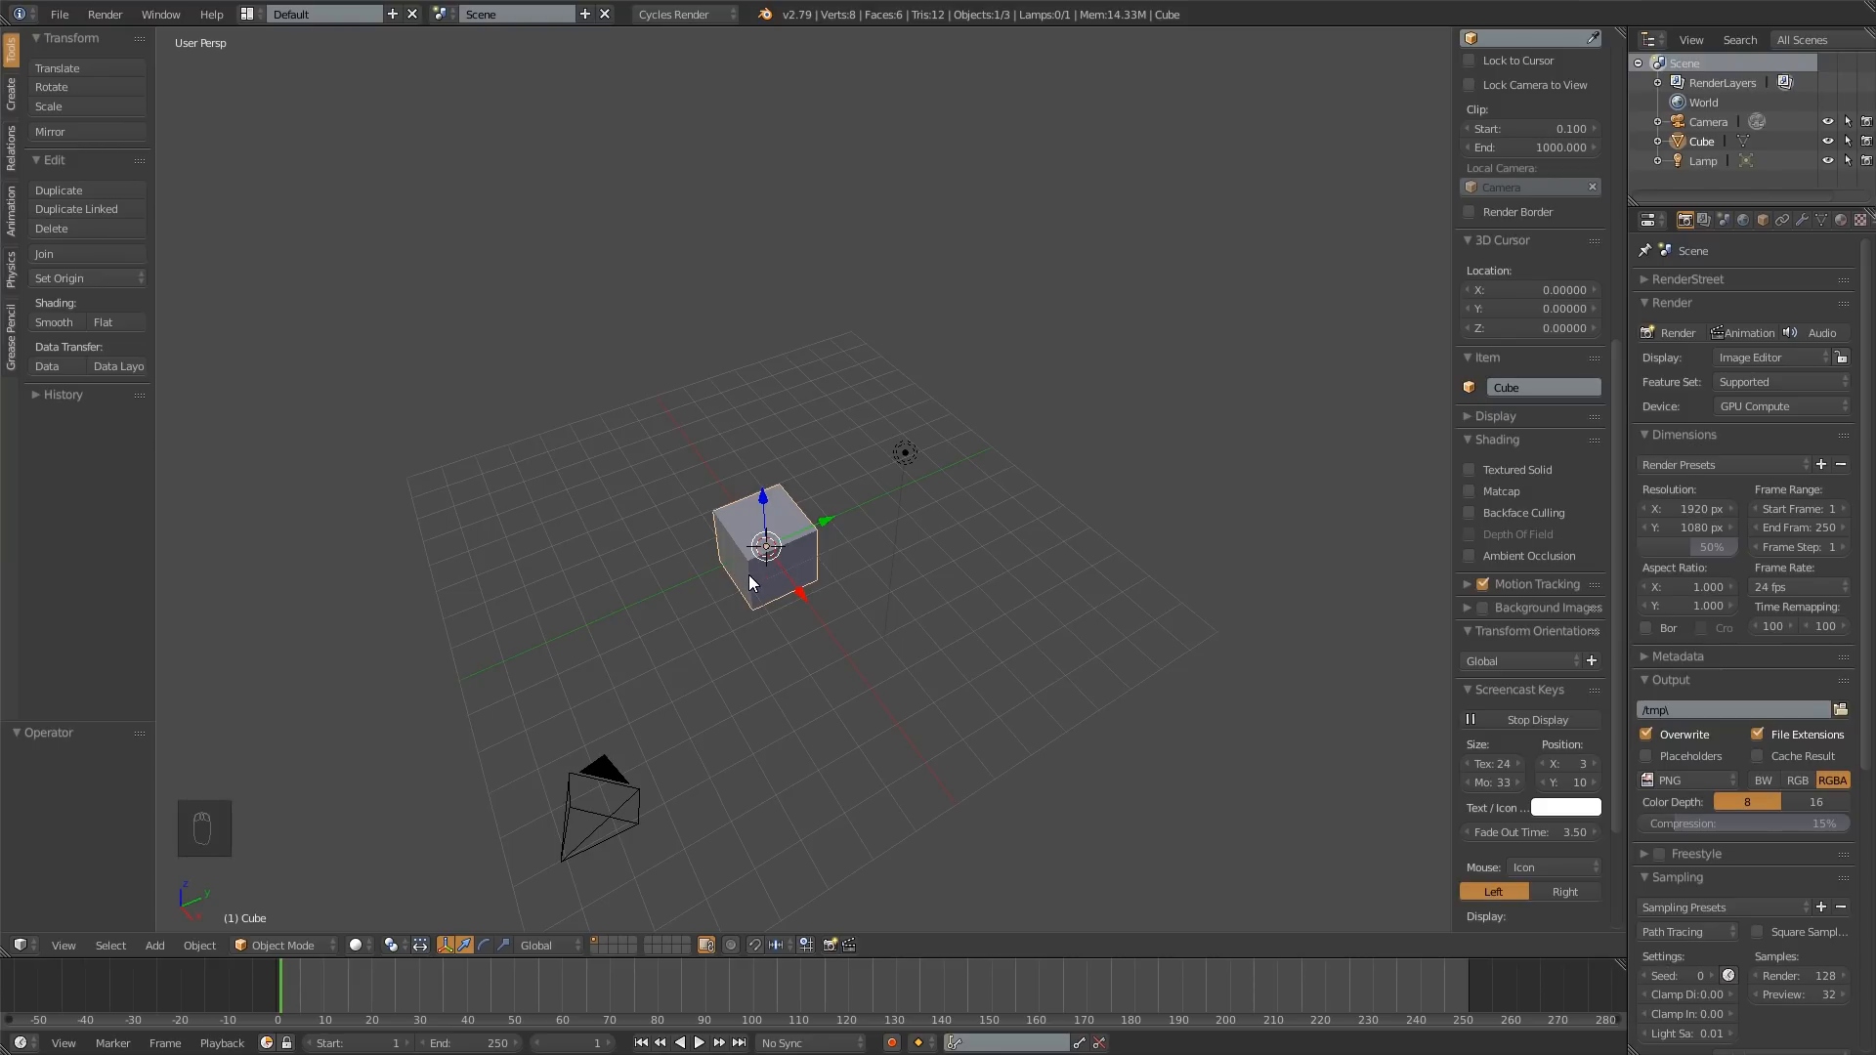
{"action": "middle_click_drag", "start_coordinate": [748, 574], "coordinate": [801, 592]}
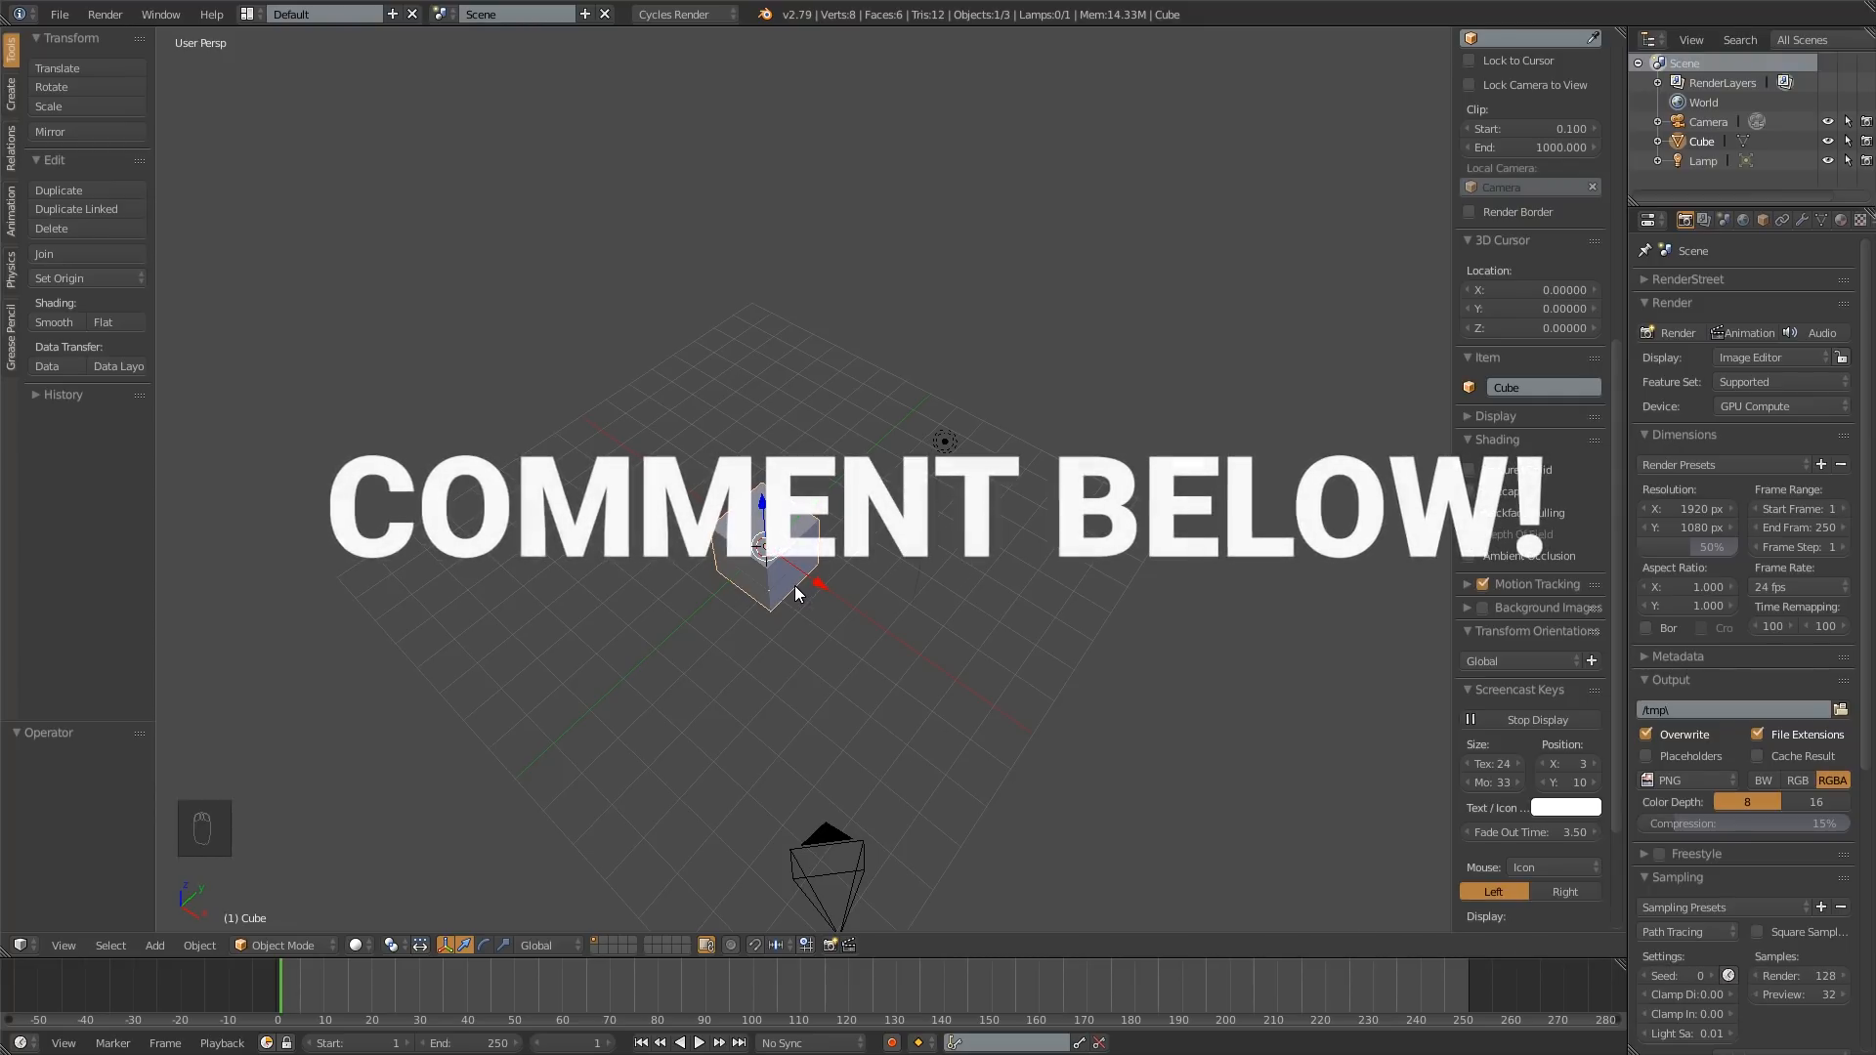
{"action": "middle_click_drag", "start_coordinate": [794, 585], "coordinate": [823, 625]}
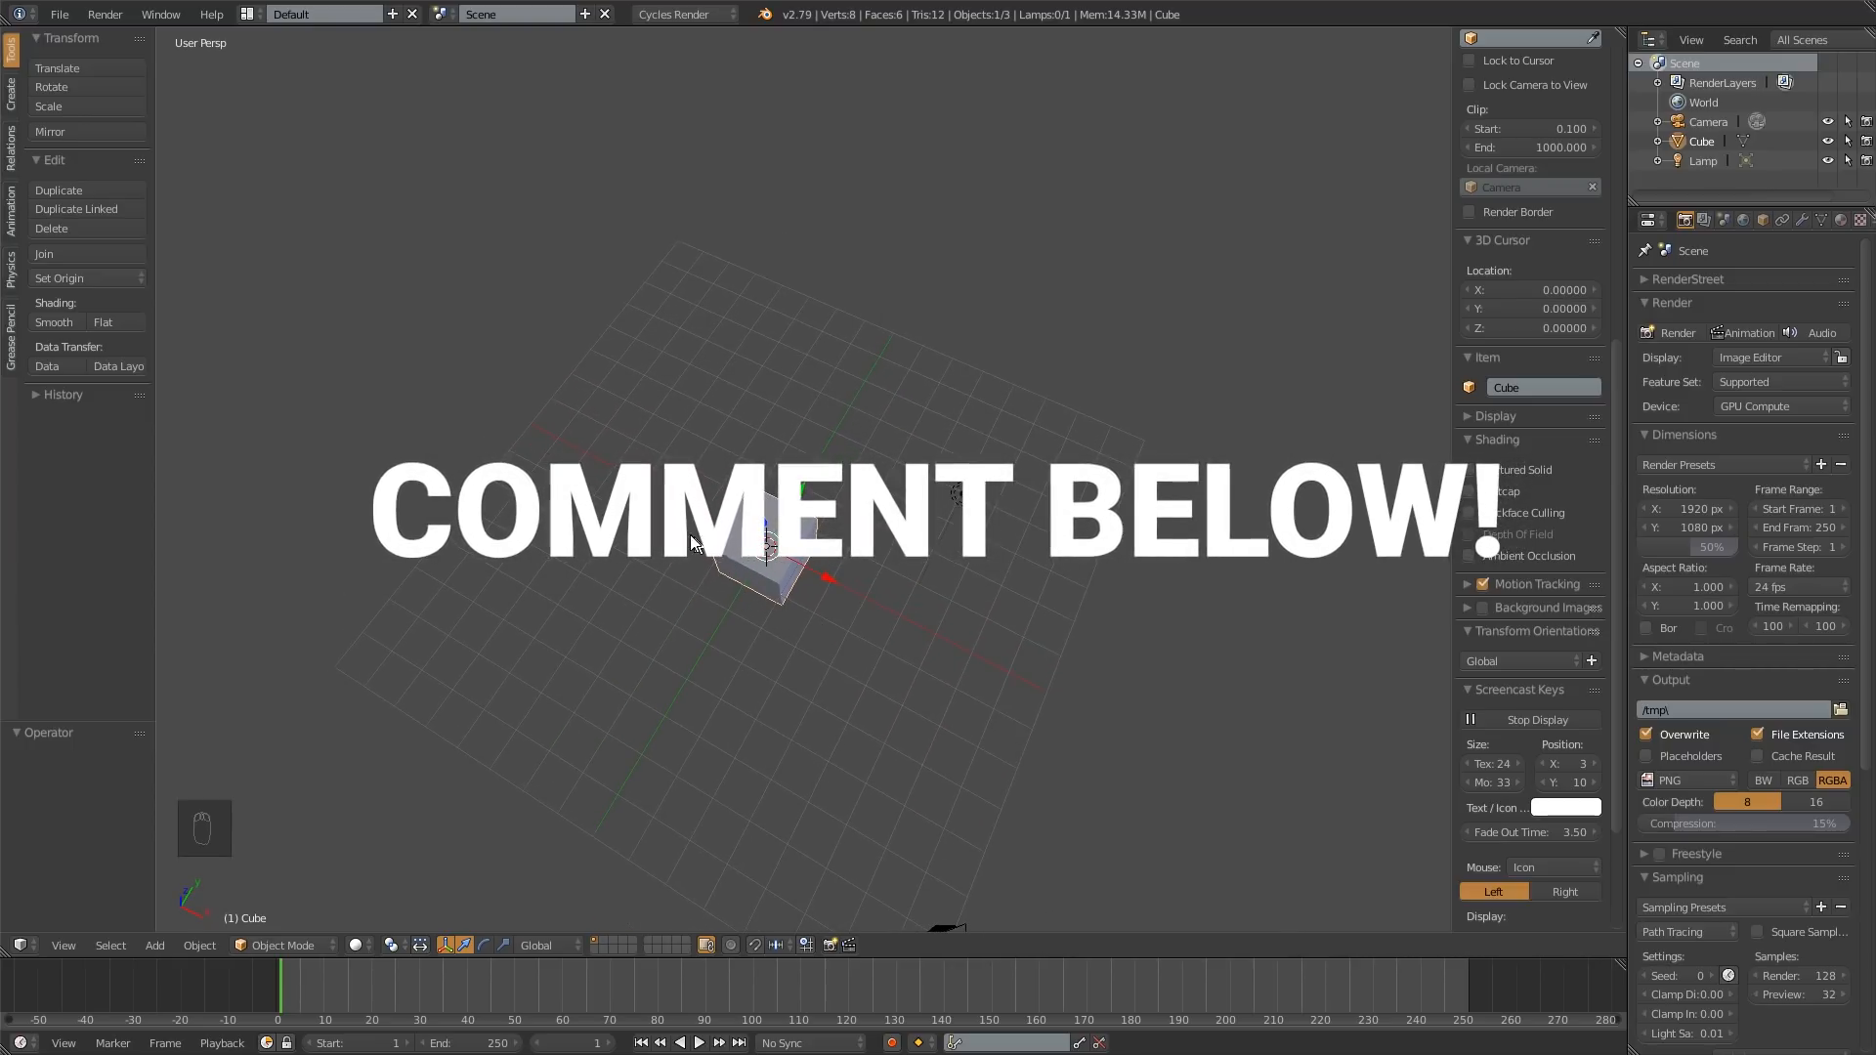
{"action": "middle_click_drag", "start_coordinate": [726, 566], "coordinate": [600, 536]}
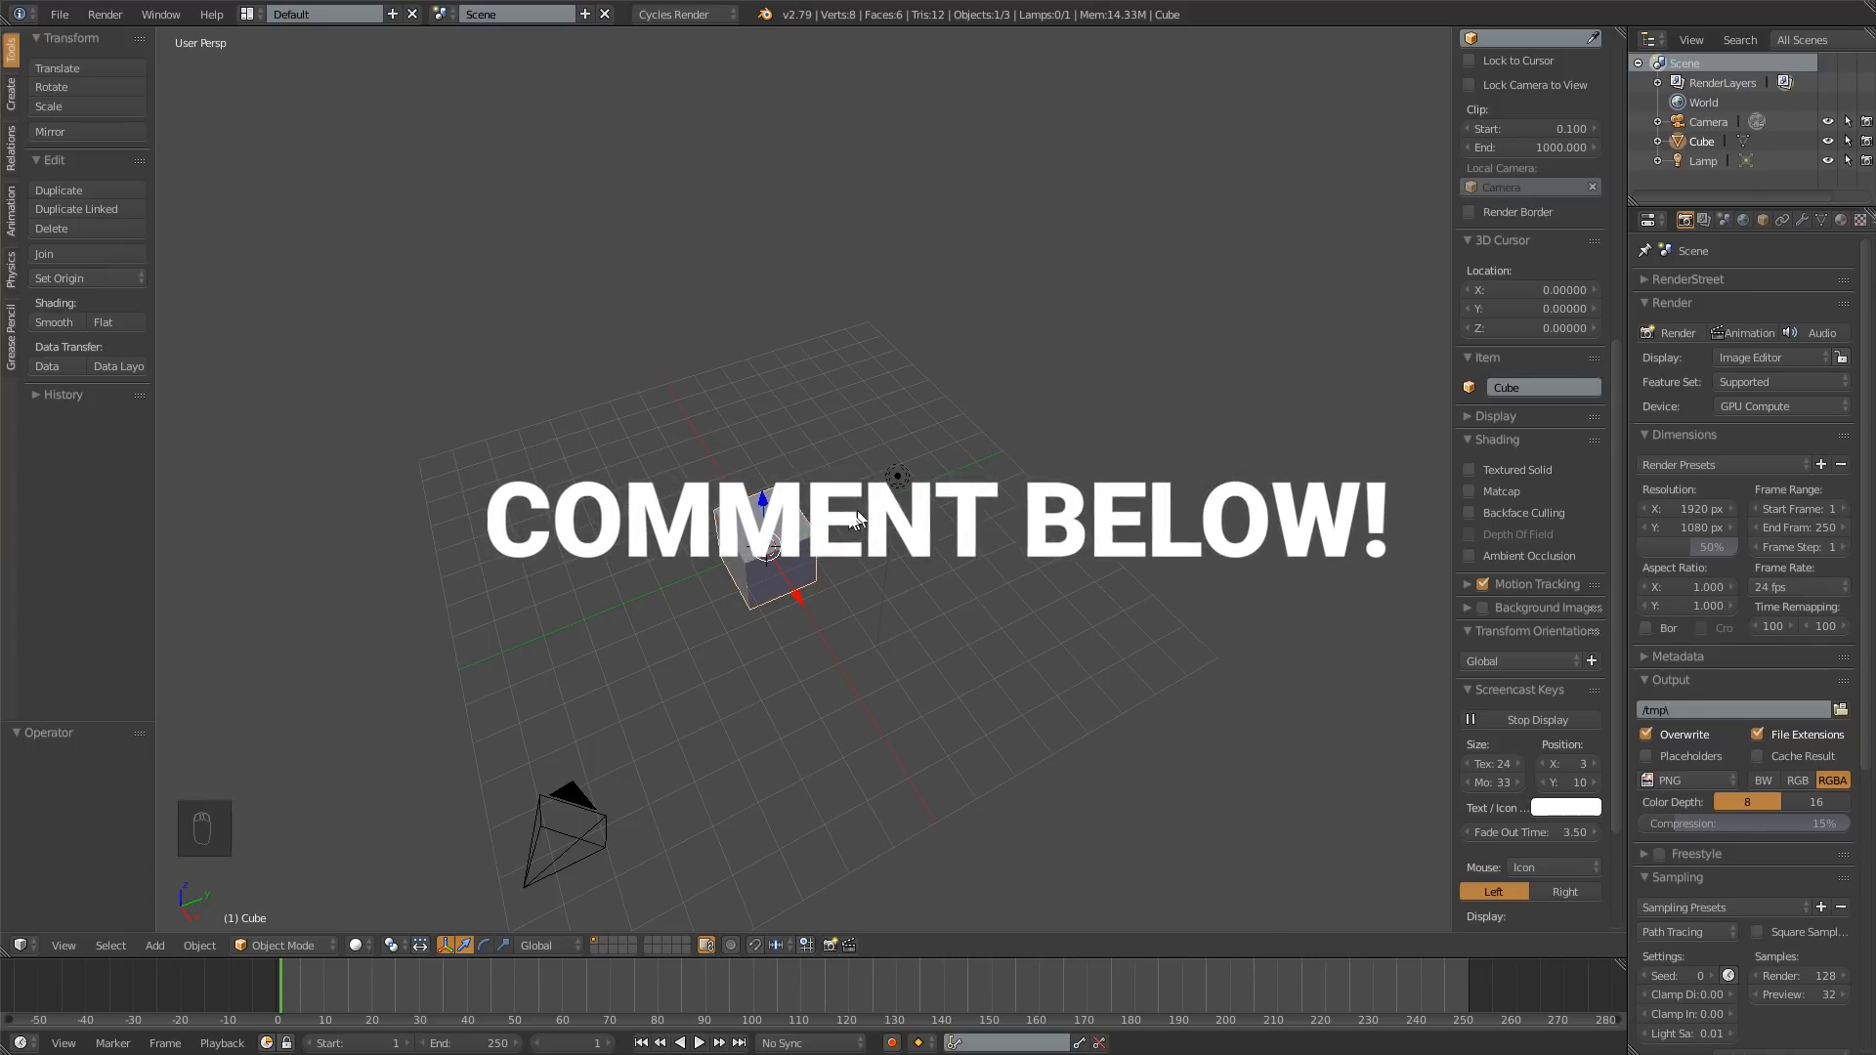
{"action": "middle_click_drag", "start_coordinate": [844, 528], "coordinate": [691, 537]}
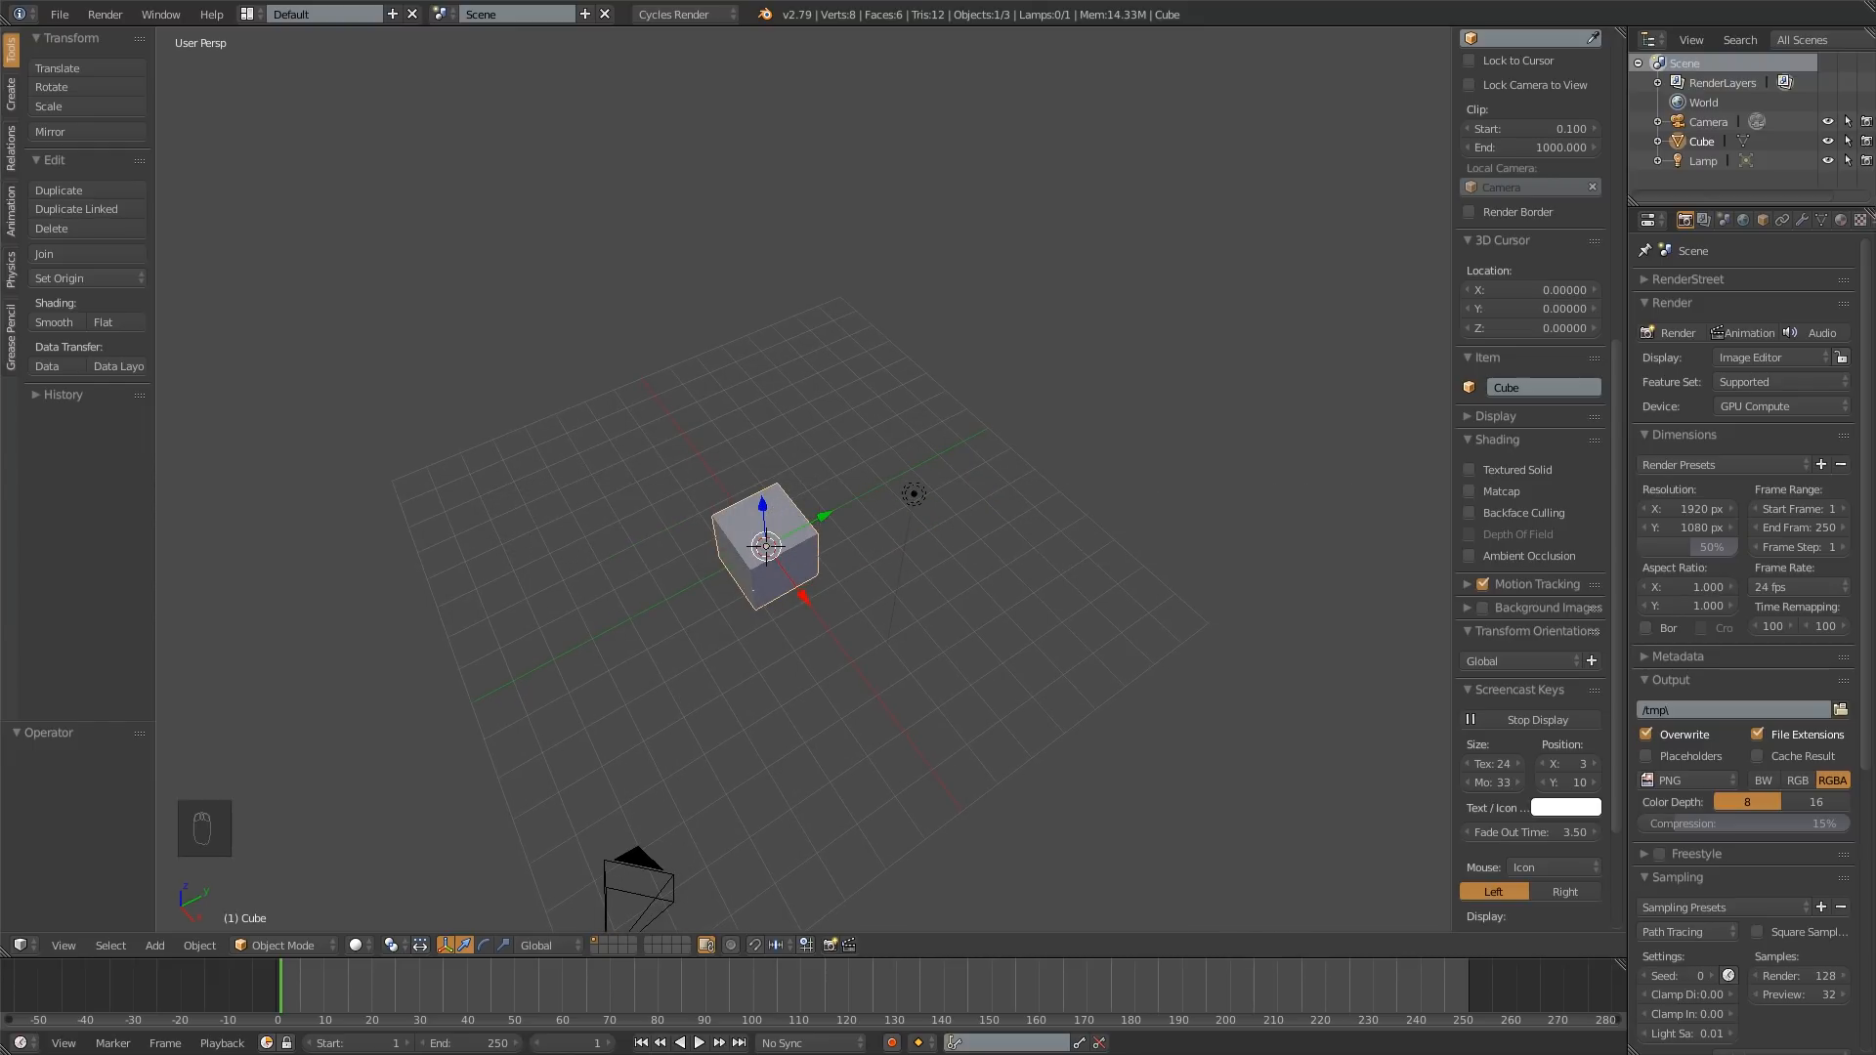
{"action": "middle_click_drag", "start_coordinate": [799, 536], "coordinate": [830, 485]}
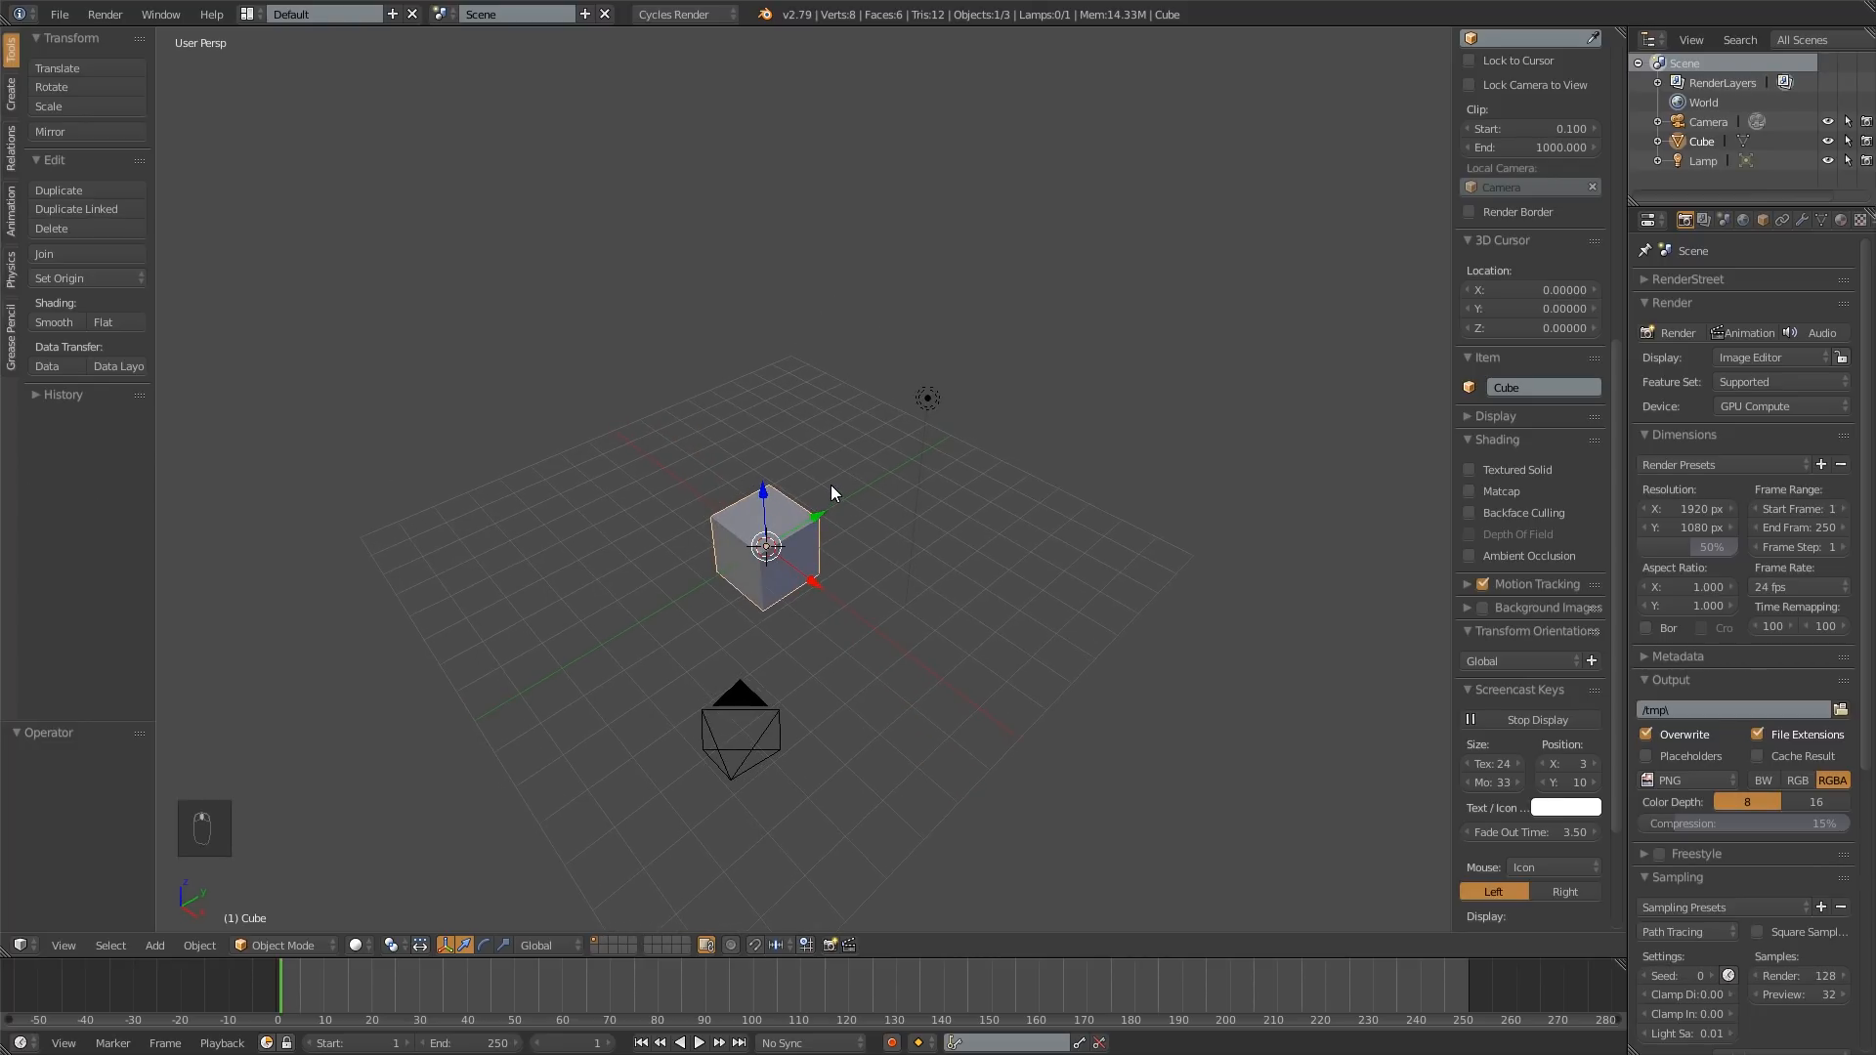
Step: Delete the default cube from the scene
{"action": "key", "text": "x"}
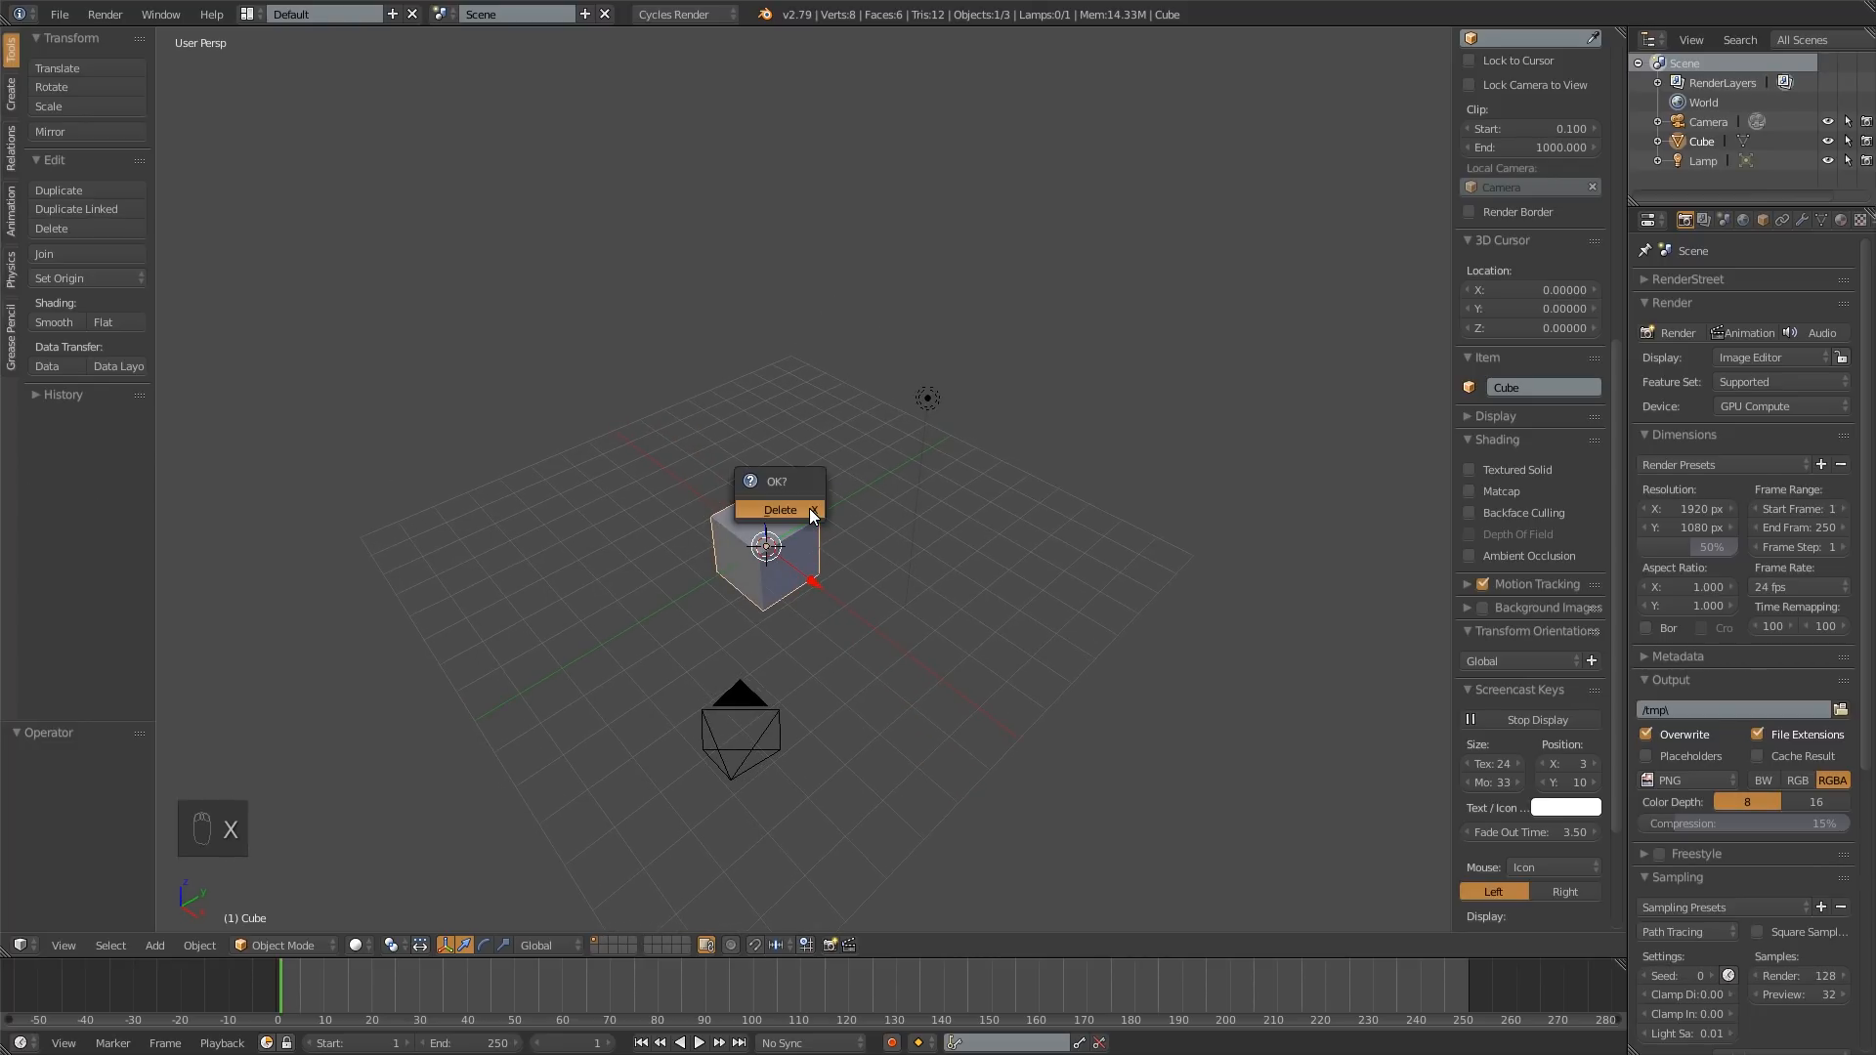
{"action": "left_click", "coordinate": [809, 508]}
{"action": "scroll", "coordinate": [1473, 528], "scroll_direction": "down", "scroll_amount": 10}
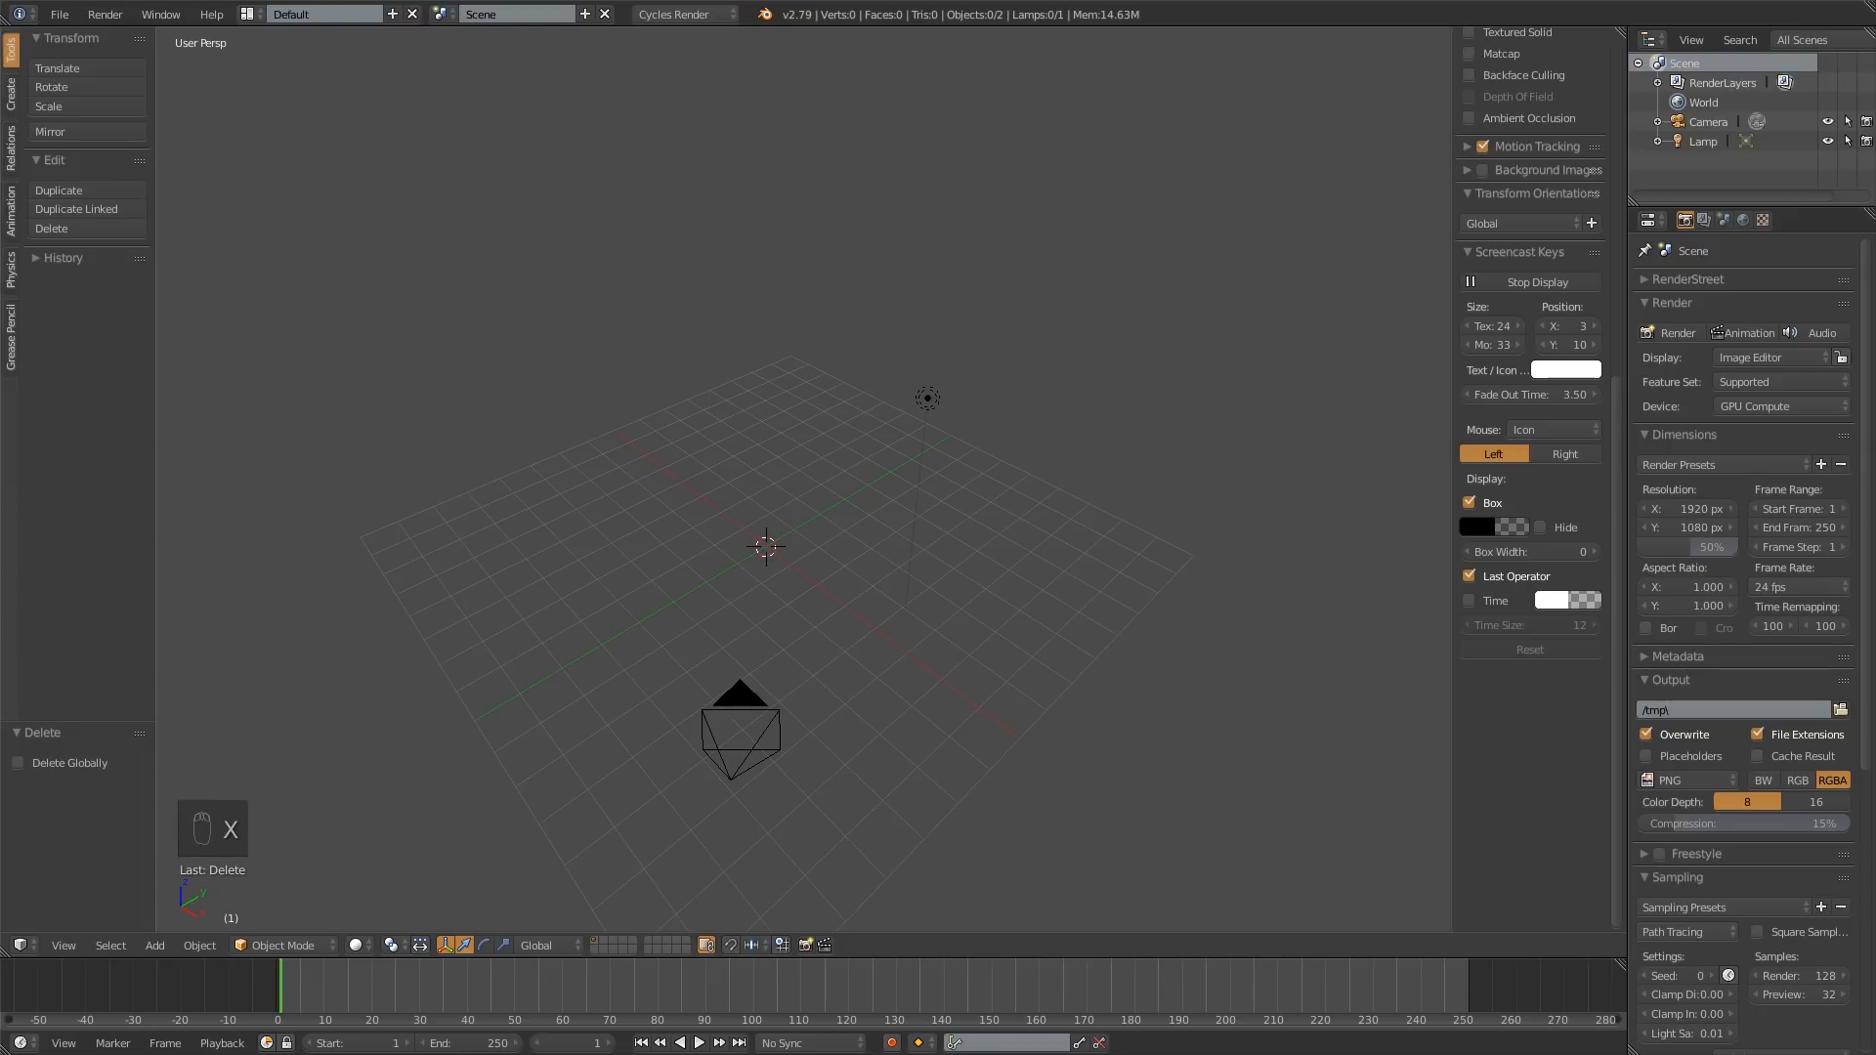
Step: Switch to the top orthographic view and add NikeLogo.png from the file explorer as a background image
{"action": "left_click_drag", "start_coordinate": [0, 479], "coordinate": [364, 347]}
{"action": "left_click", "coordinate": [0, 547]}
{"action": "middle_click_drag", "start_coordinate": [1120, 546], "coordinate": [1017, 585]}
{"action": "key", "text": "KP_7"}
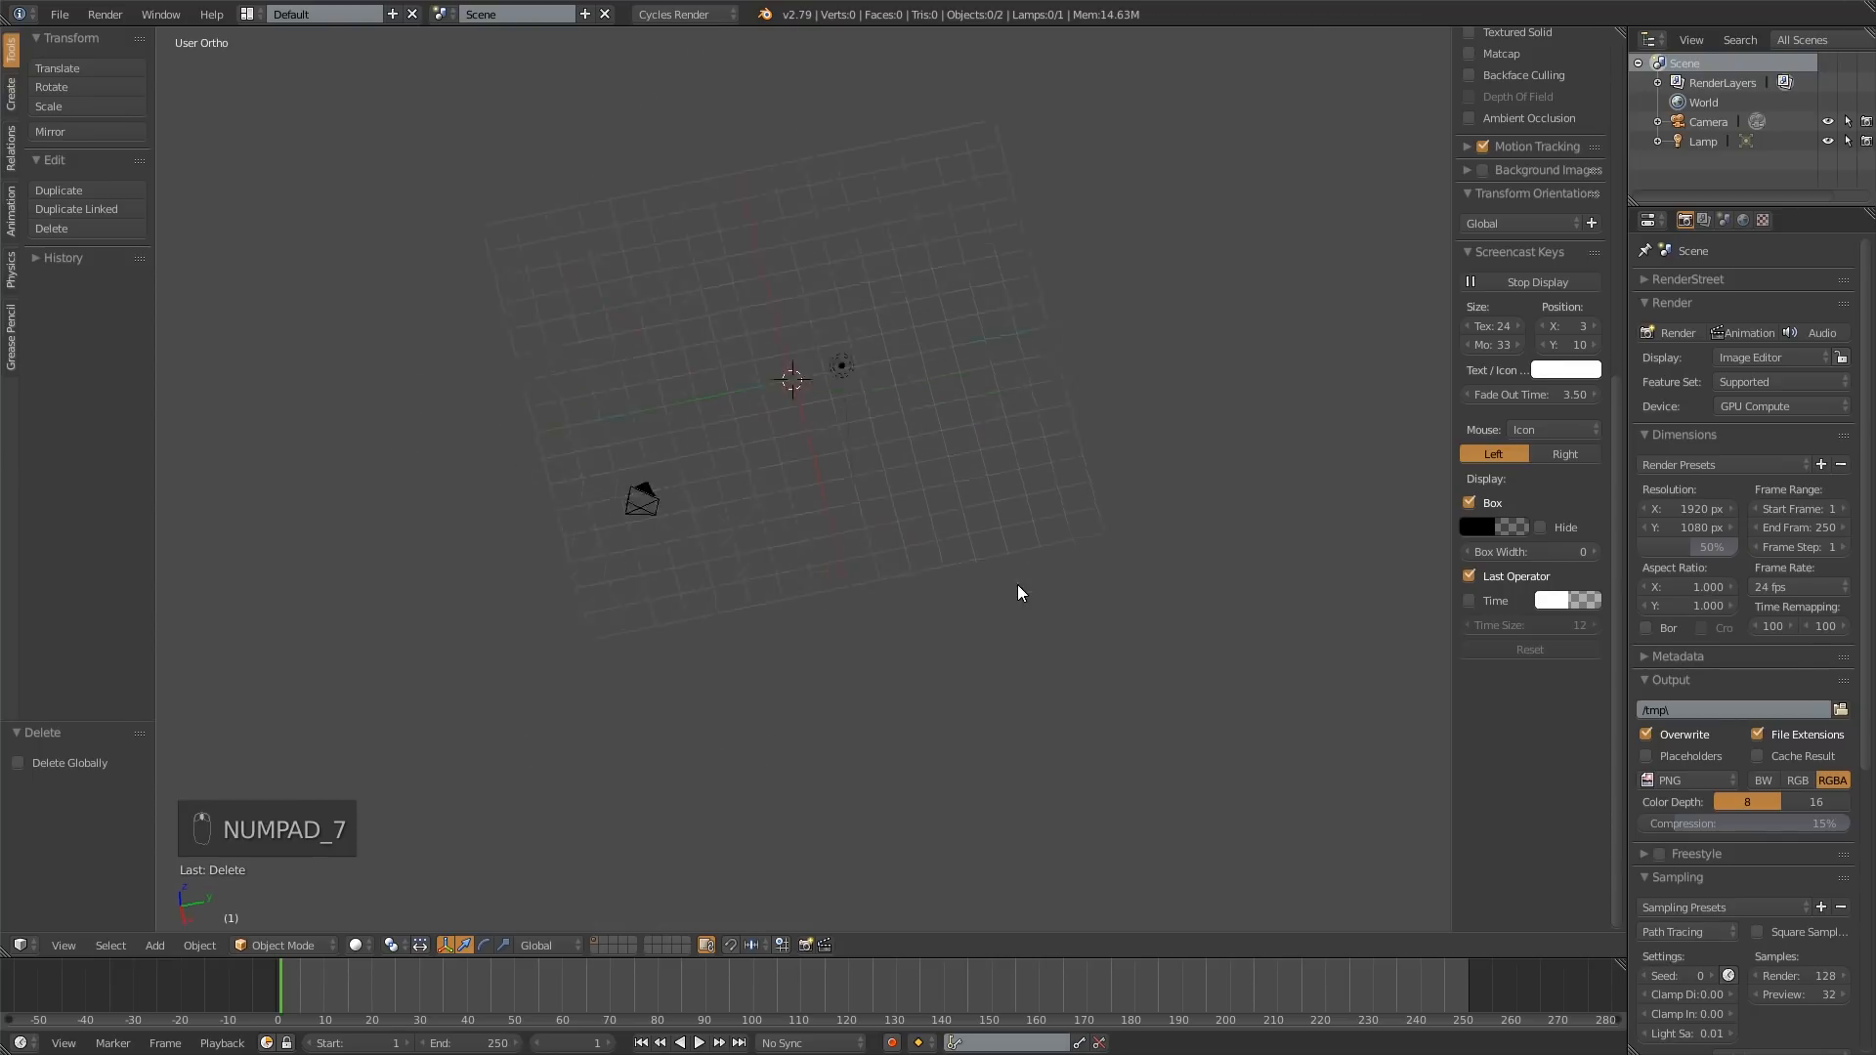
{"action": "middle_click_drag", "start_coordinate": [858, 593], "coordinate": [921, 611], "text": "shift"}
{"action": "key", "text": "alt+Tab"}
{"action": "left_click_drag", "start_coordinate": [125, 512], "coordinate": [821, 533]}
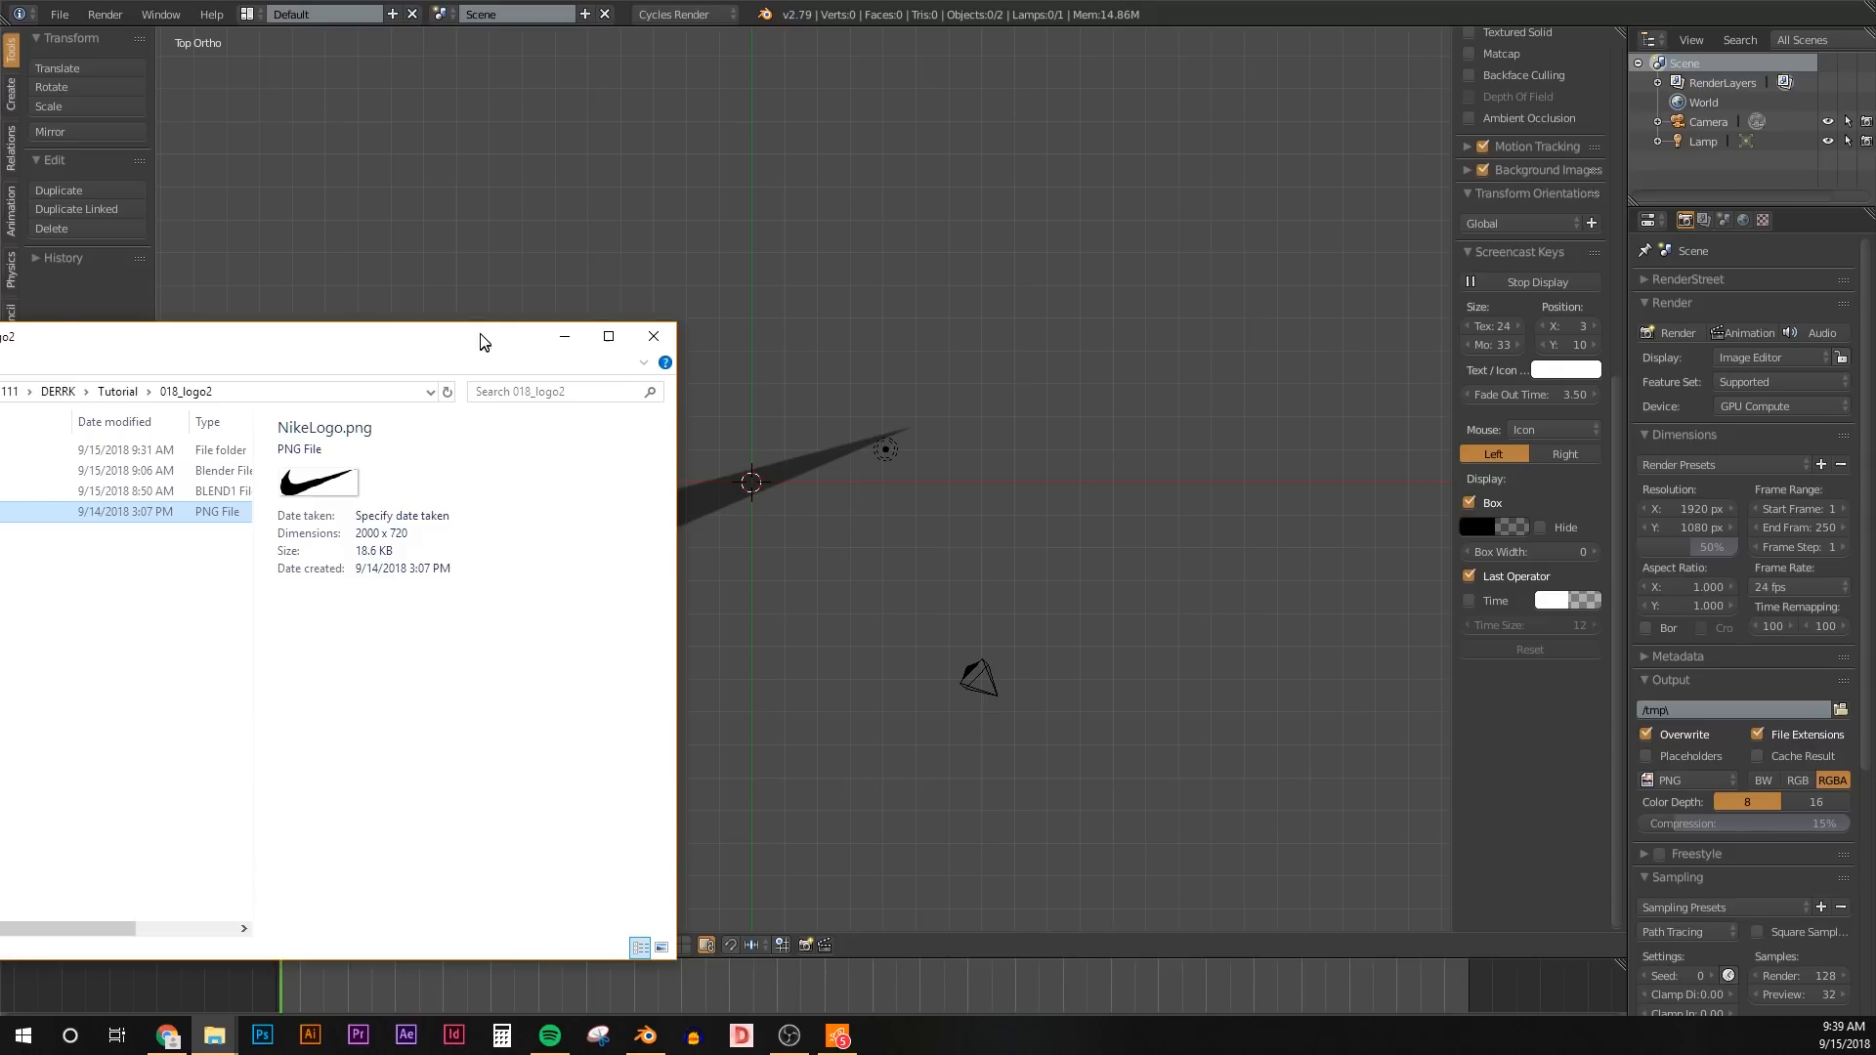
{"action": "left_click_drag", "start_coordinate": [485, 342], "coordinate": [0, 373]}
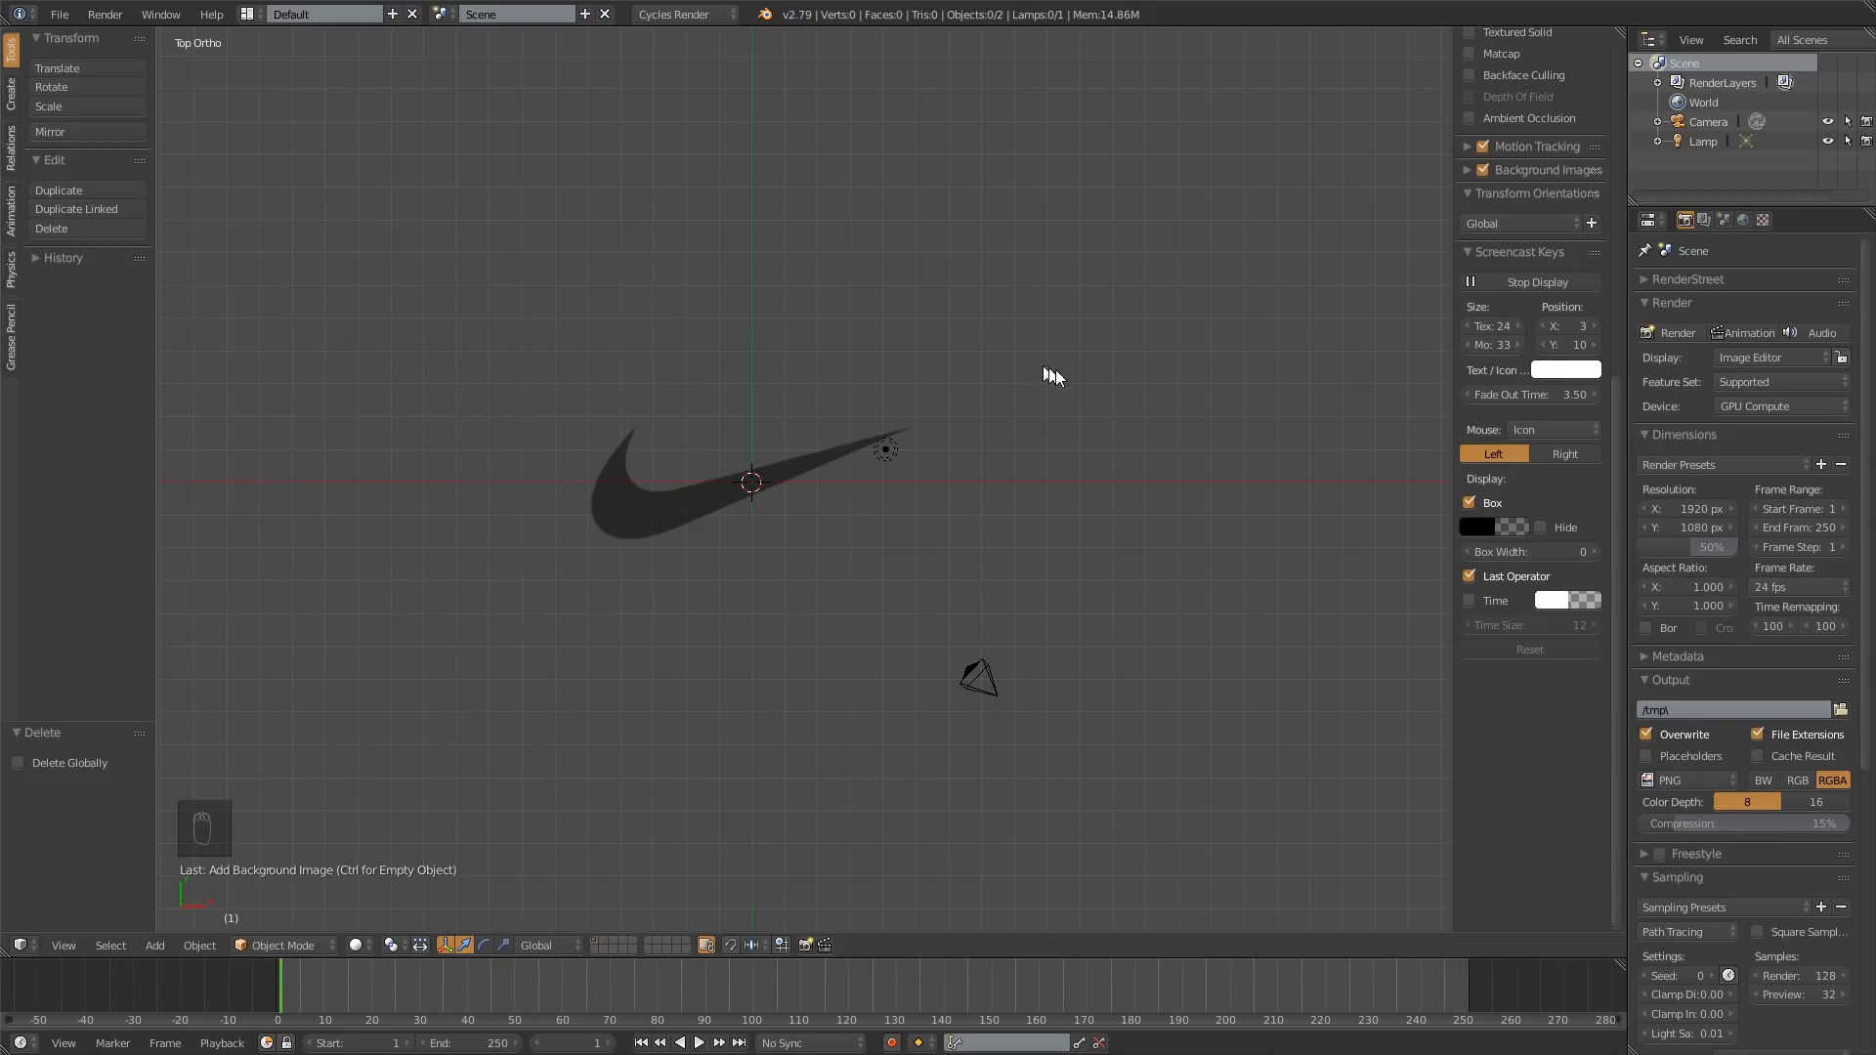
Step: Compare how the background image displays in a rotated perspective view and in the top orthographic view
{"action": "scroll", "coordinate": [1529, 440], "scroll_direction": "up", "scroll_amount": 5}
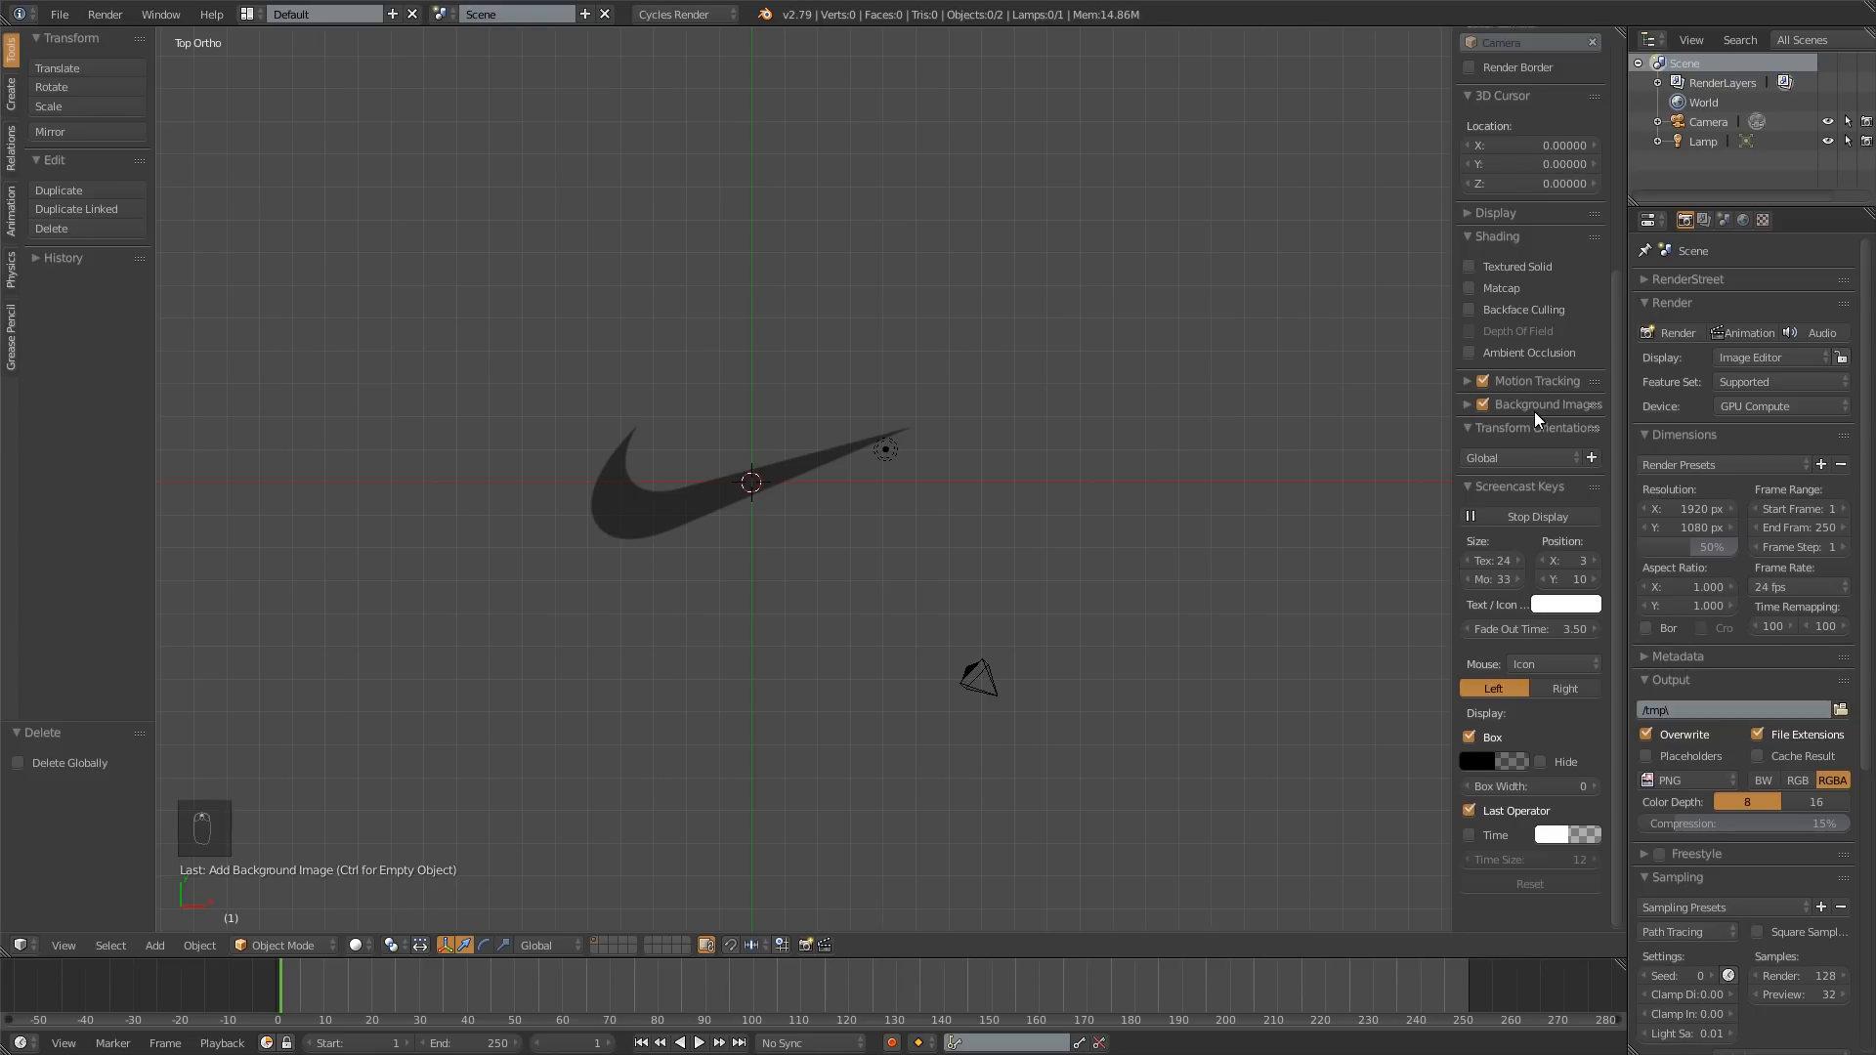
{"action": "scroll", "coordinate": [1367, 454], "scroll_direction": "up", "scroll_amount": 3}
{"action": "middle_click_drag", "start_coordinate": [585, 500], "coordinate": [788, 525]}
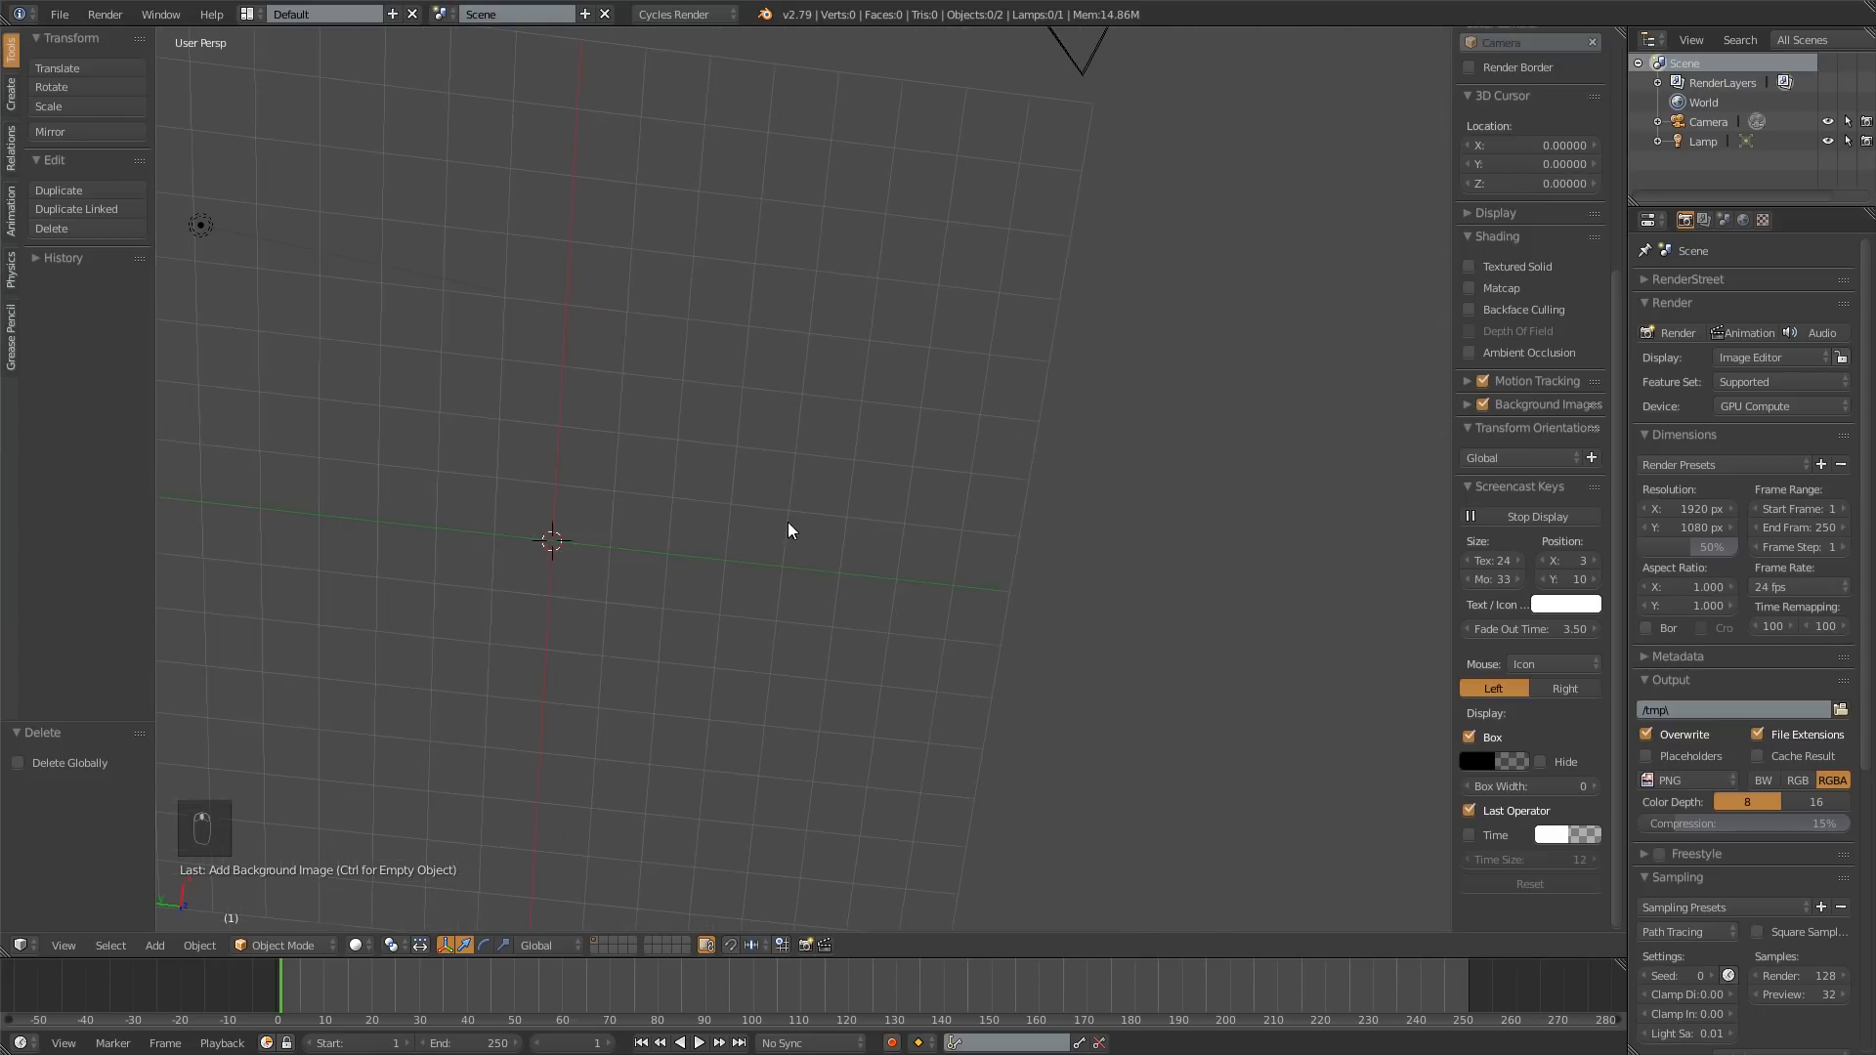
{"action": "key", "text": "KP_7"}
{"action": "scroll", "coordinate": [792, 526], "scroll_direction": "down", "scroll_amount": 2}
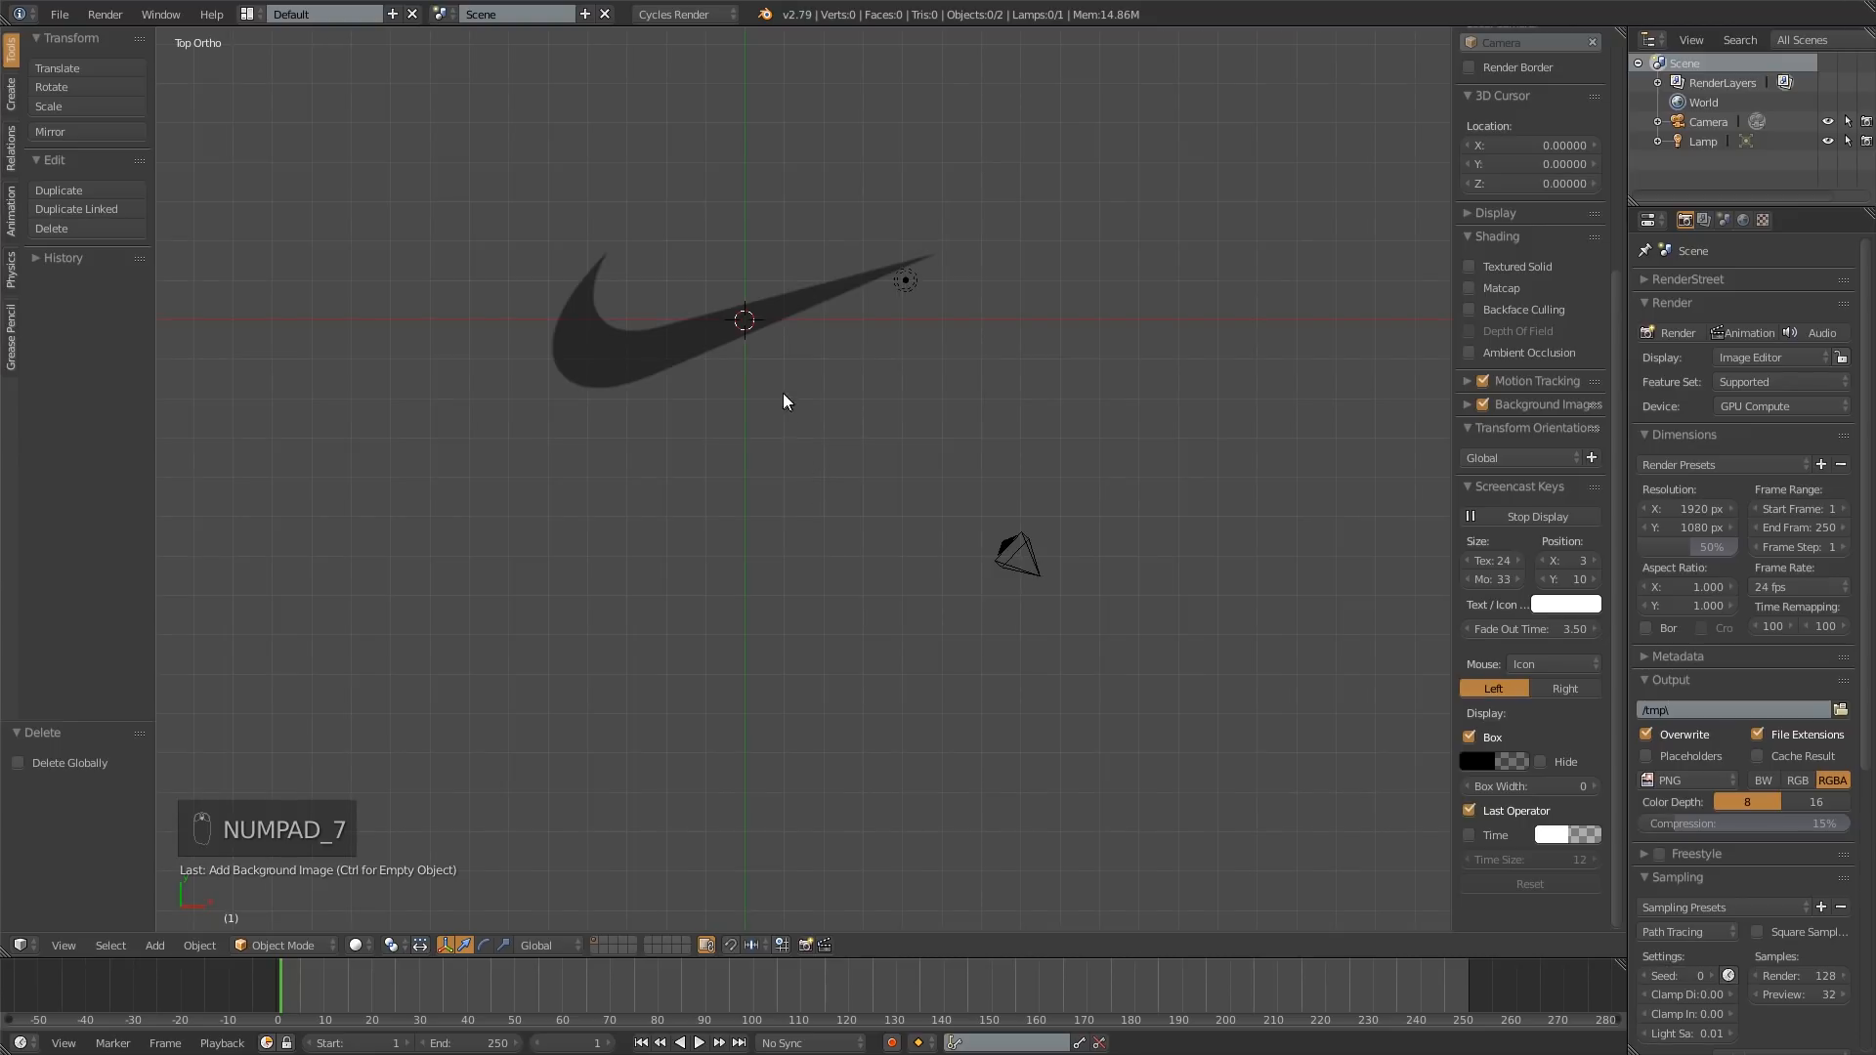
{"action": "middle_click_drag", "start_coordinate": [784, 395], "coordinate": [810, 496], "text": "shift"}
{"action": "scroll", "coordinate": [762, 406], "scroll_direction": "up", "scroll_amount": 1}
{"action": "middle_click_drag", "start_coordinate": [762, 406], "coordinate": [796, 453], "text": "shift"}
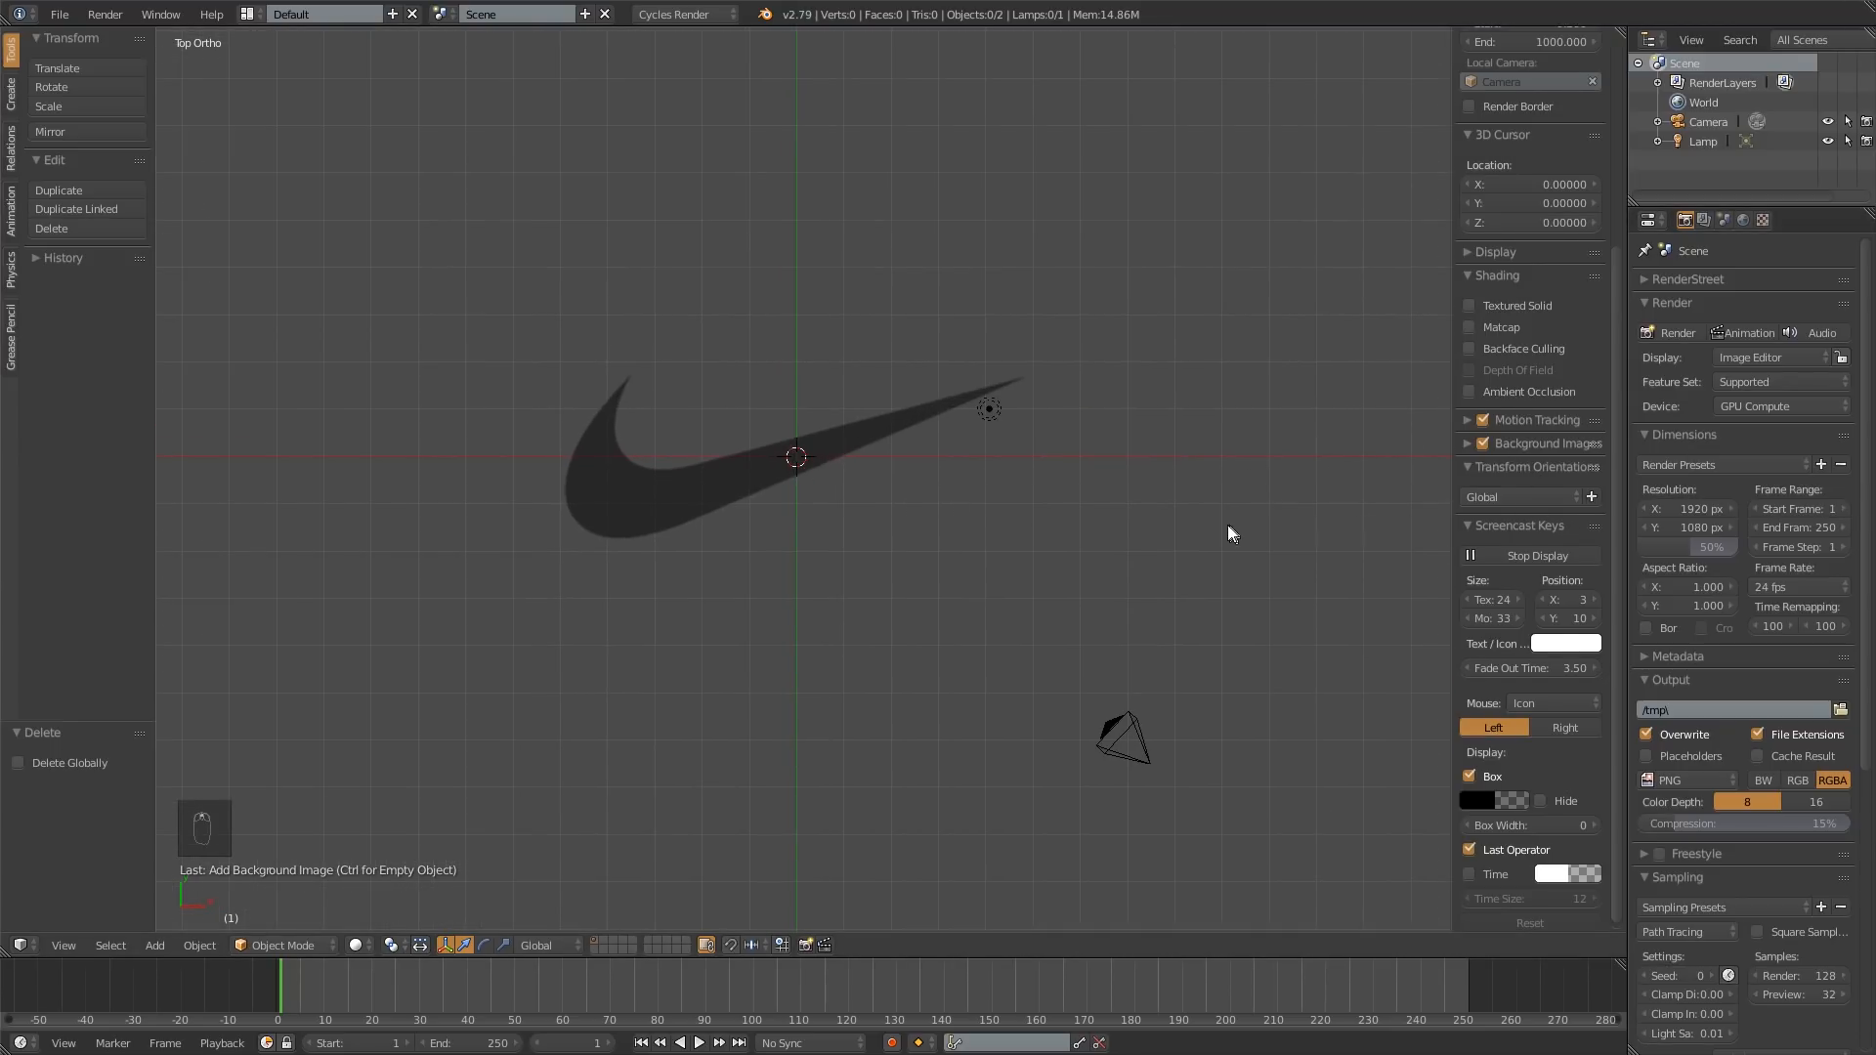
Step: Examine the background image settings for the Nike logo, including its size, without keeping any change
{"action": "key", "text": "n"}
{"action": "key", "text": "n"}
{"action": "left_click", "coordinate": [1466, 445]}
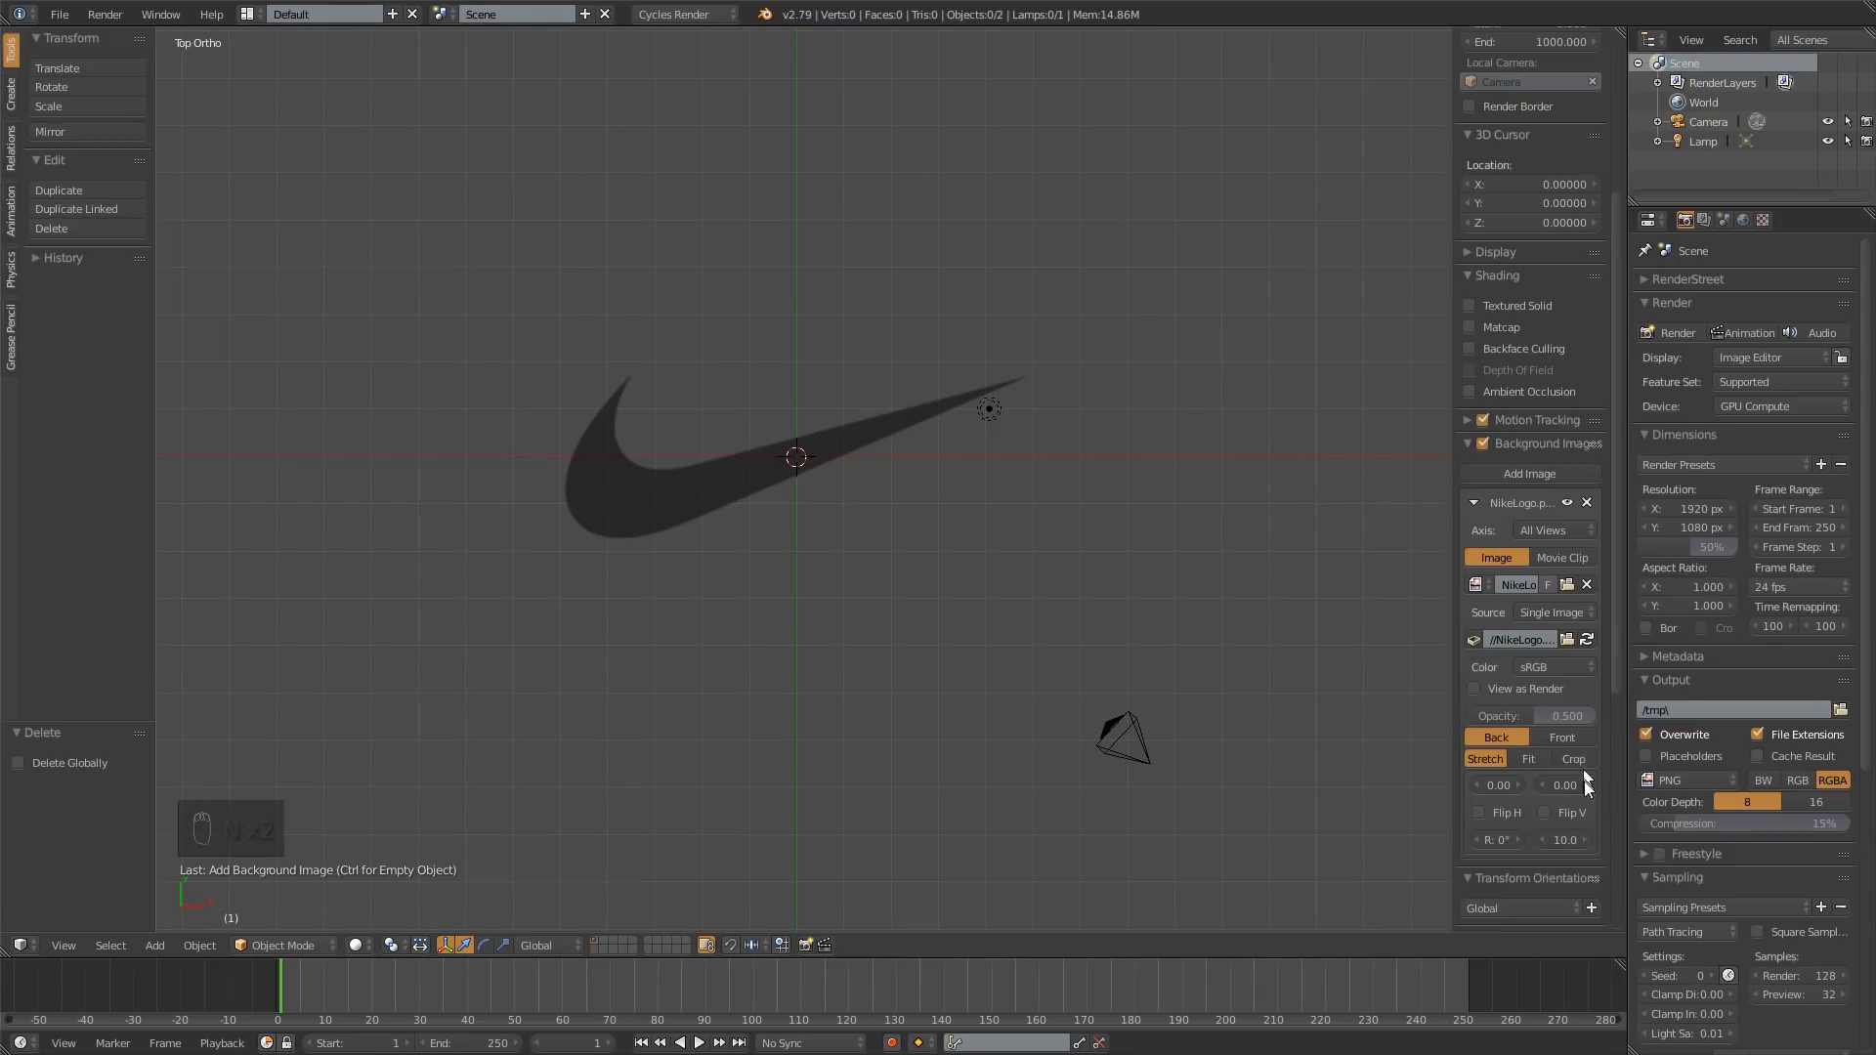
{"action": "left_click_drag", "start_coordinate": [1579, 840], "coordinate": [1537, 840]}
{"action": "right_click", "coordinate": [1579, 840]}
{"action": "scroll", "coordinate": [840, 625], "scroll_direction": "down", "scroll_amount": 1}
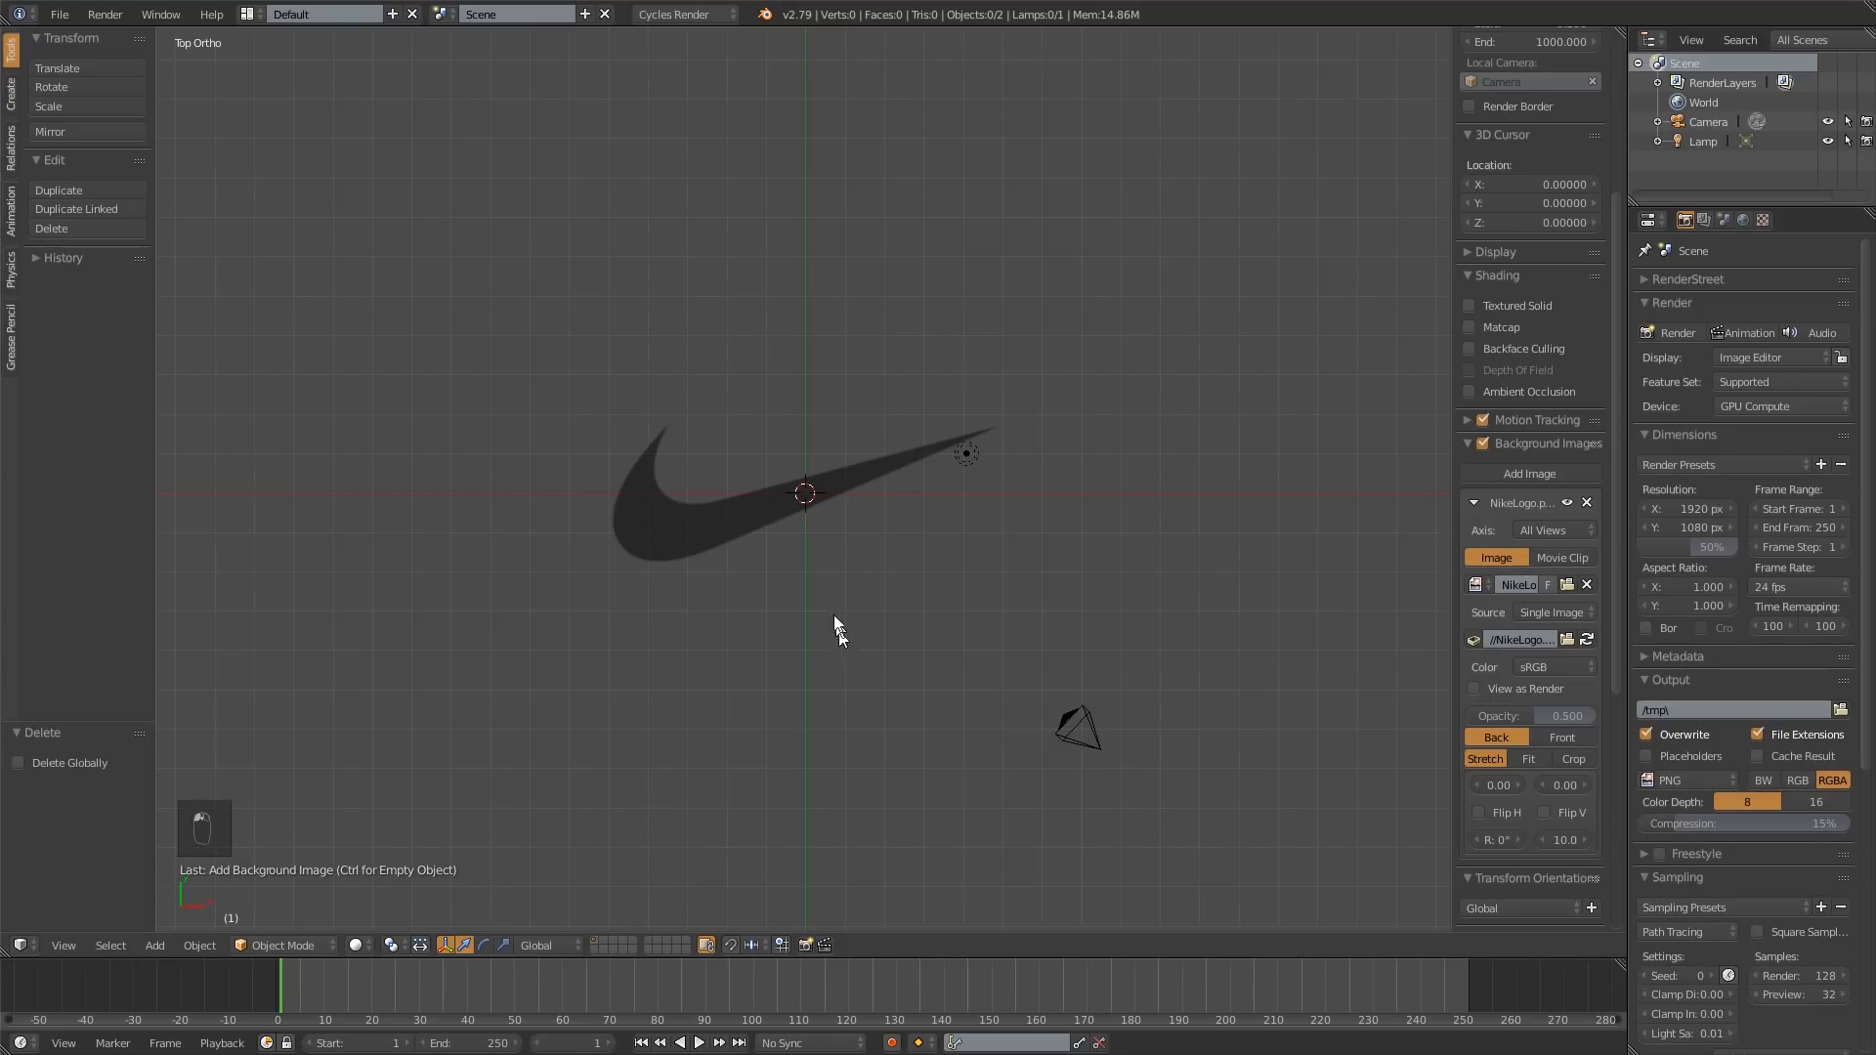
{"action": "middle_click_drag", "start_coordinate": [871, 558], "coordinate": [952, 664], "text": "shift"}
{"action": "scroll", "coordinate": [894, 605], "scroll_direction": "up", "scroll_amount": 2}
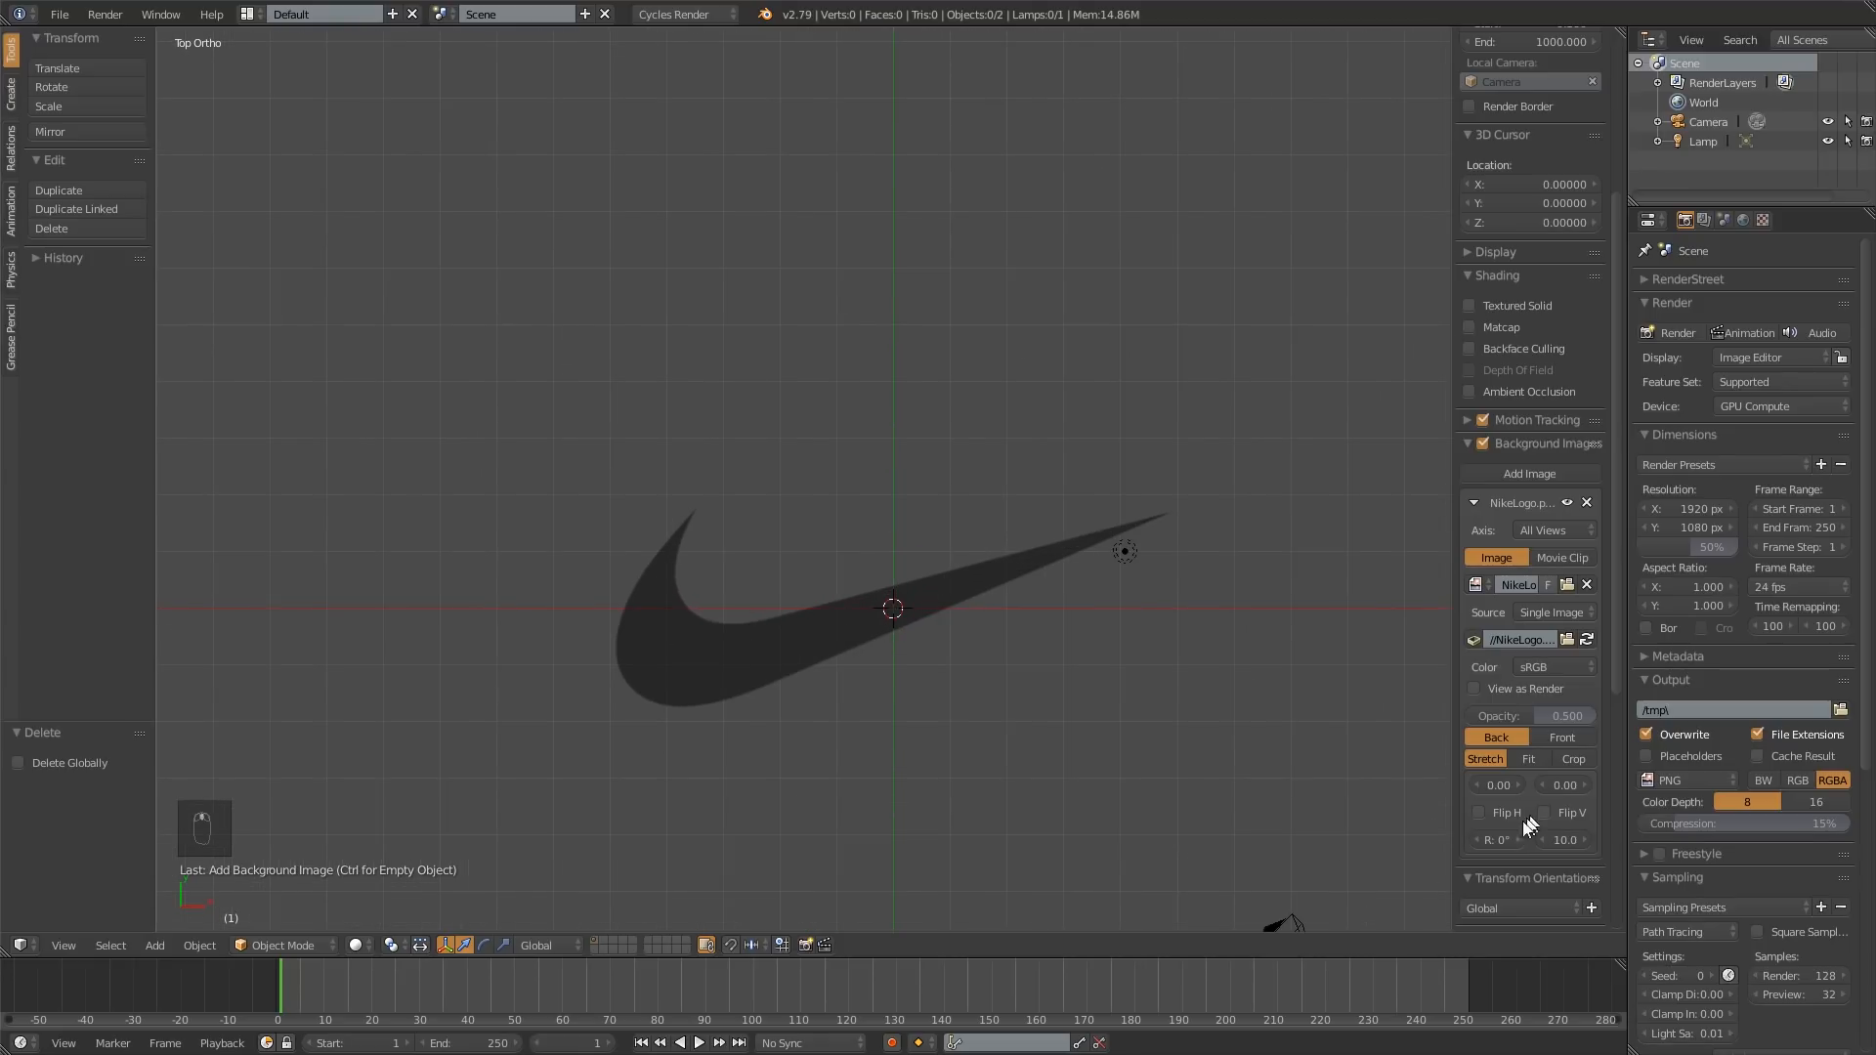
{"action": "left_click", "coordinate": [1467, 446]}
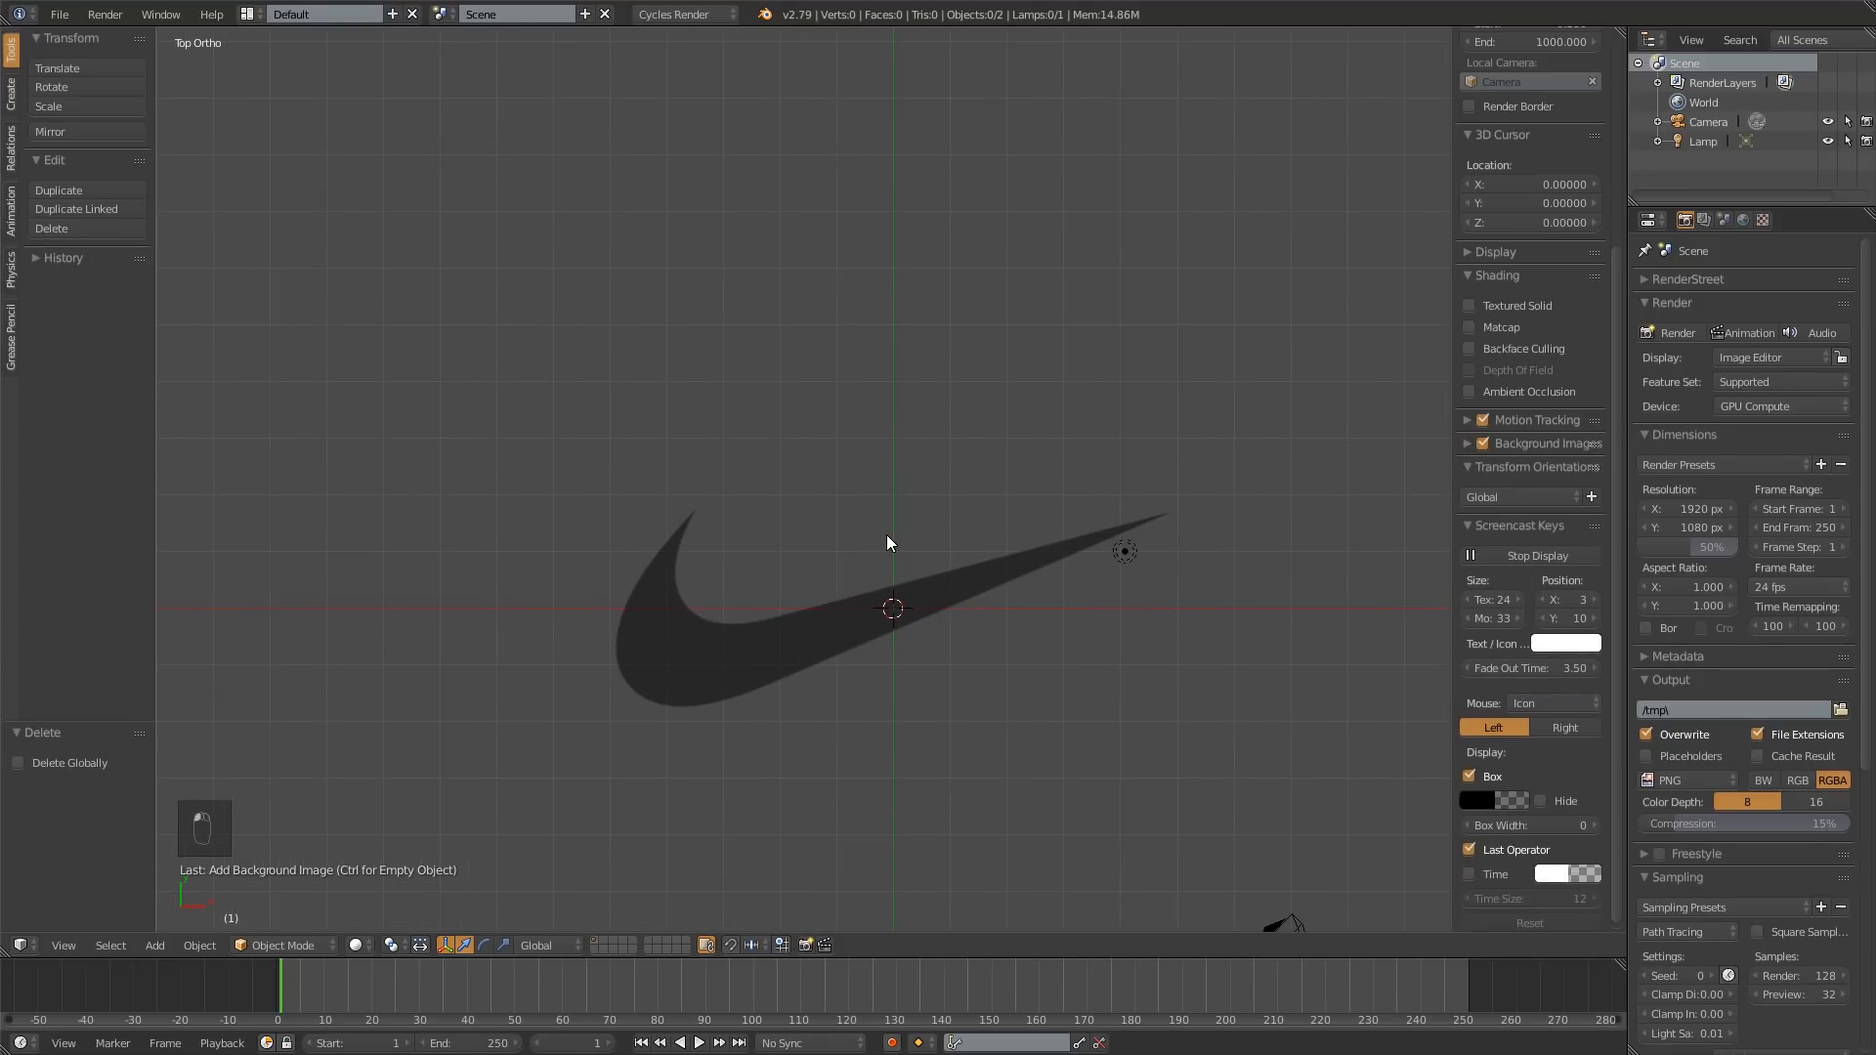
Step: Add a mesh plane at the 3D cursor over the centre of the logo
{"action": "middle_click_drag", "start_coordinate": [888, 544], "coordinate": [846, 554], "text": "shift"}
{"action": "middle_click_drag", "start_coordinate": [879, 622], "coordinate": [907, 597], "text": "shift"}
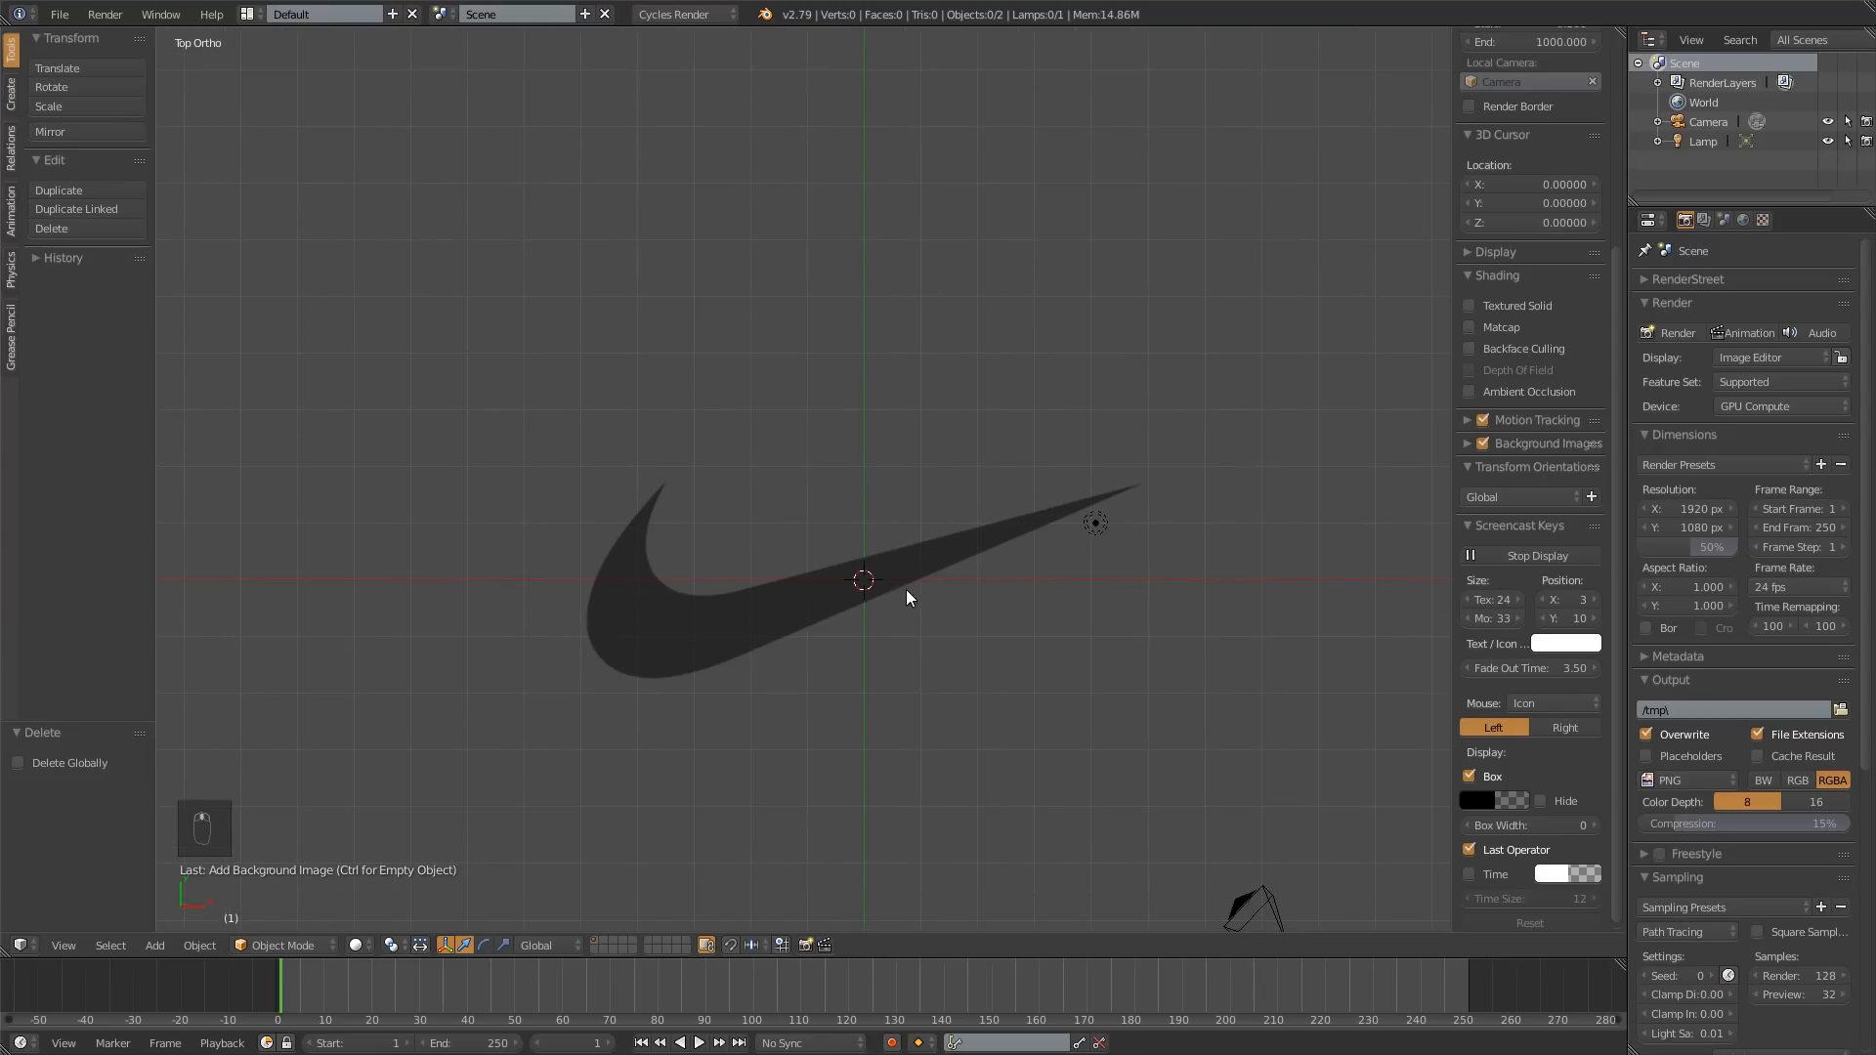
{"action": "key", "text": "shift+a"}
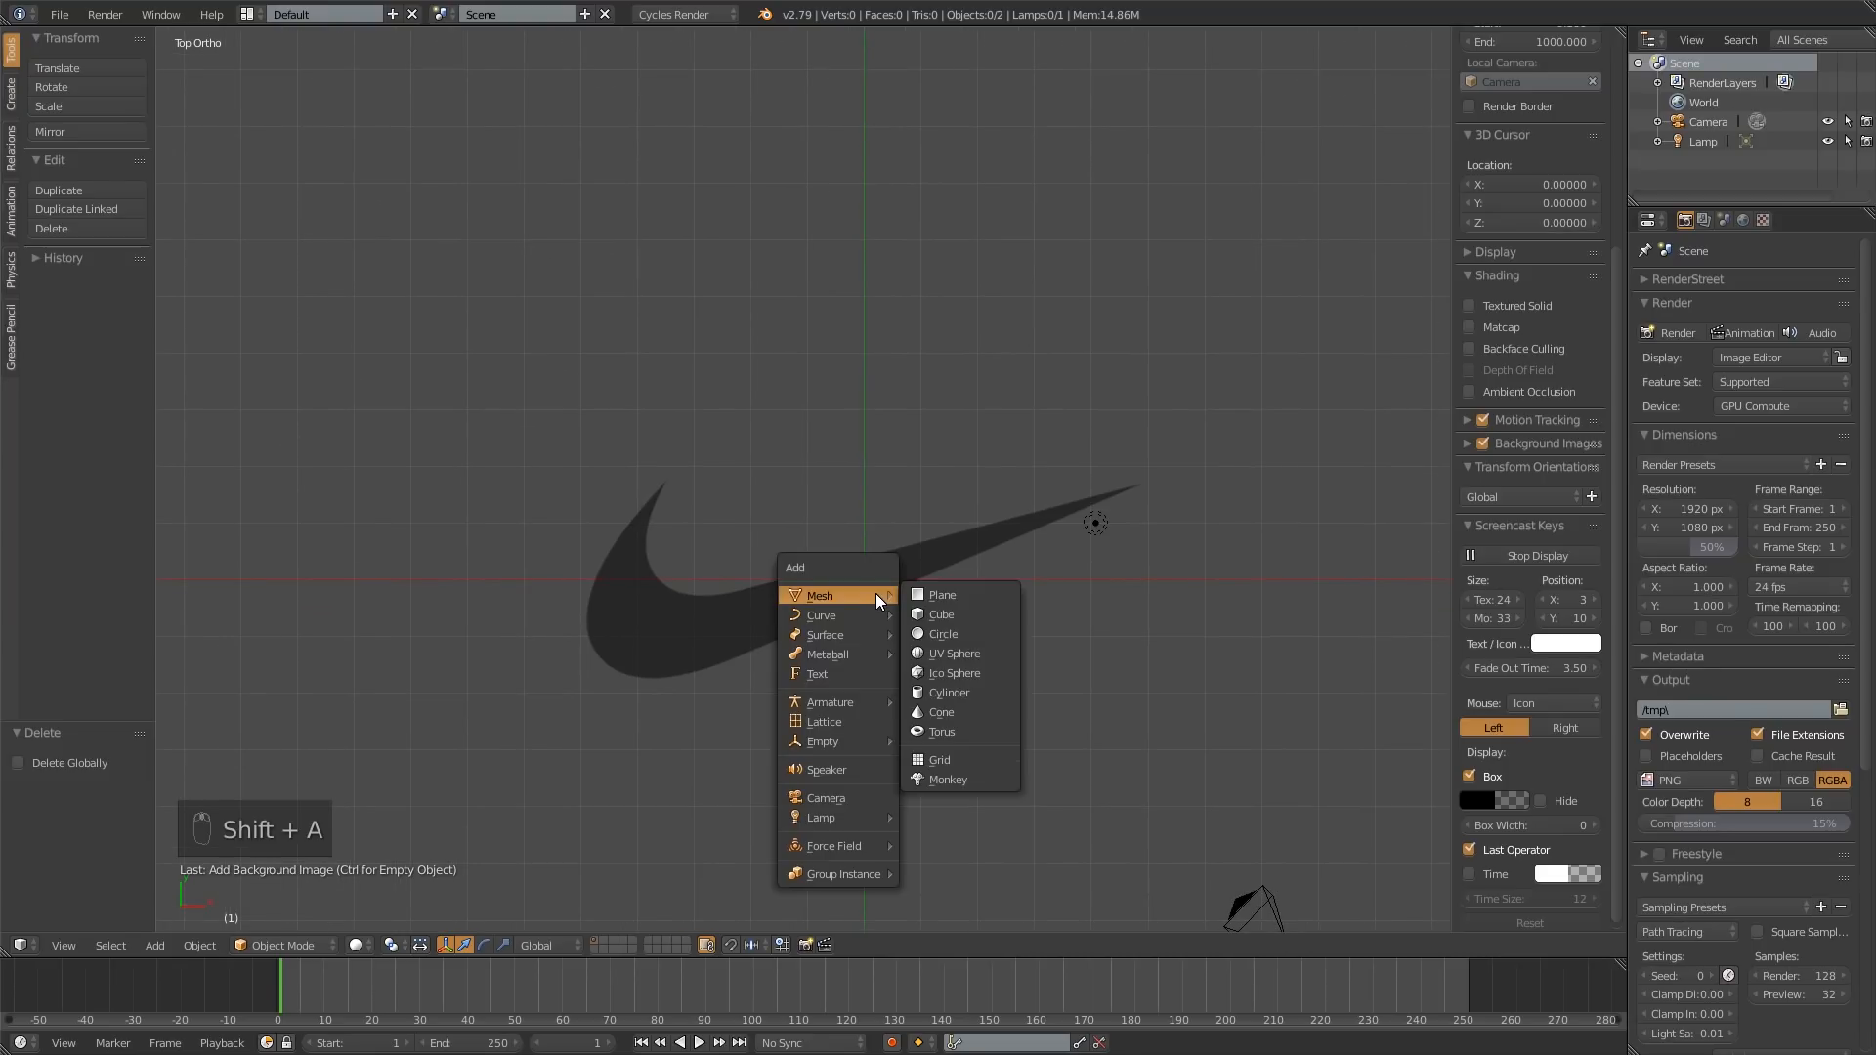
{"action": "left_click", "coordinate": [957, 606]}
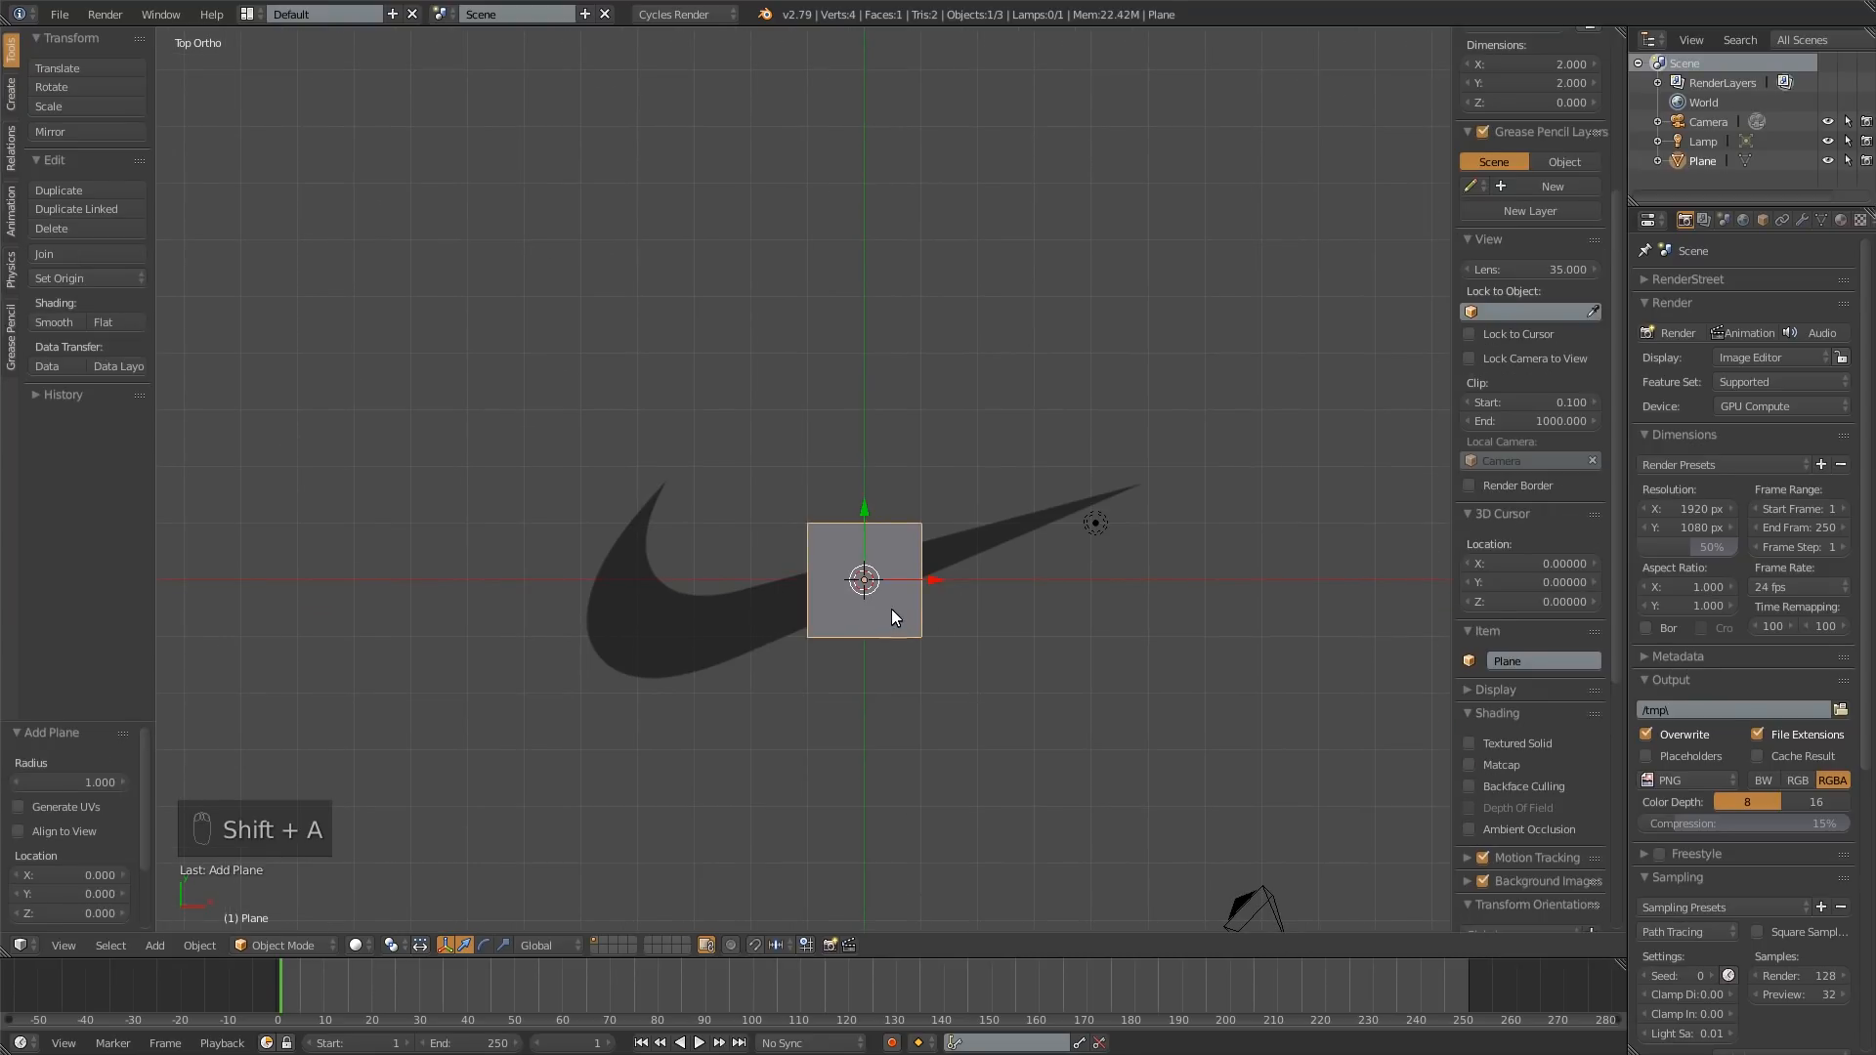
Step: Enter Edit Mode on the plane and delete all its vertices except the lower-right one
{"action": "key", "text": "Tab"}
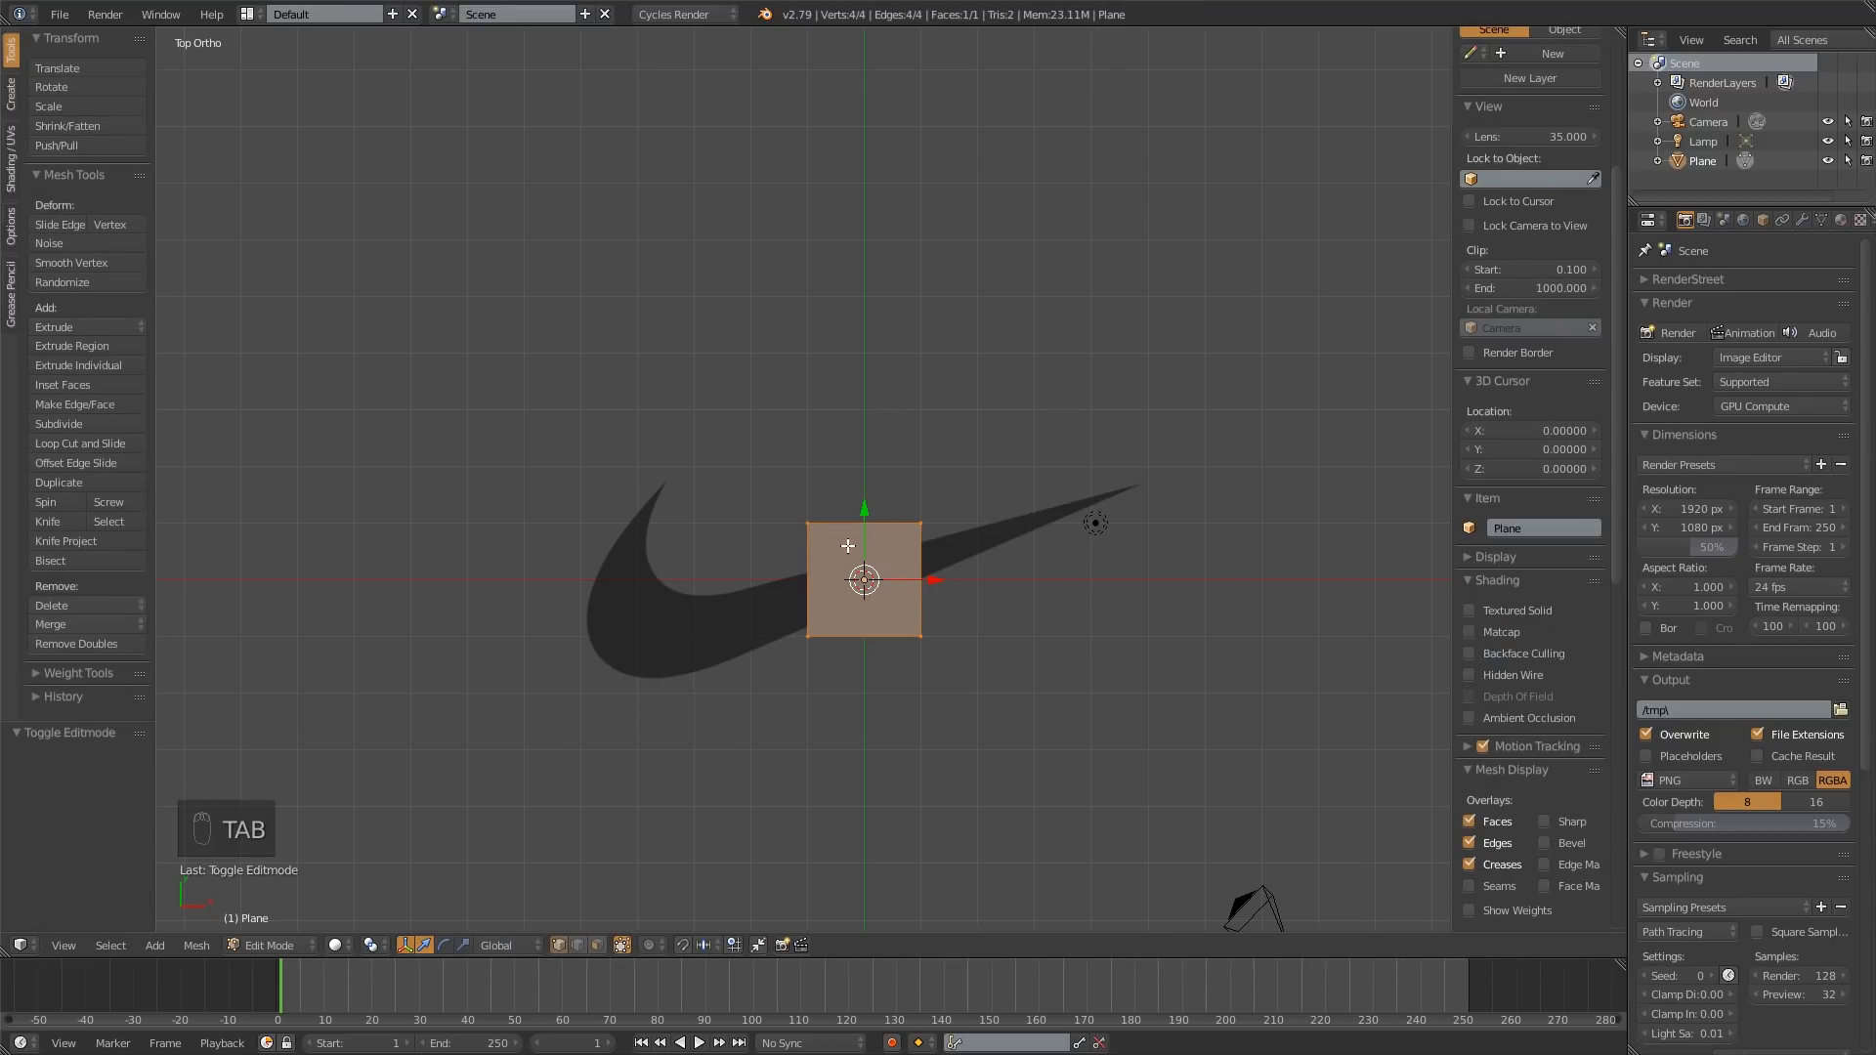
{"action": "right_click", "coordinate": [925, 639], "text": "shift"}
{"action": "key", "text": "x"}
{"action": "left_click", "coordinate": [965, 636]}
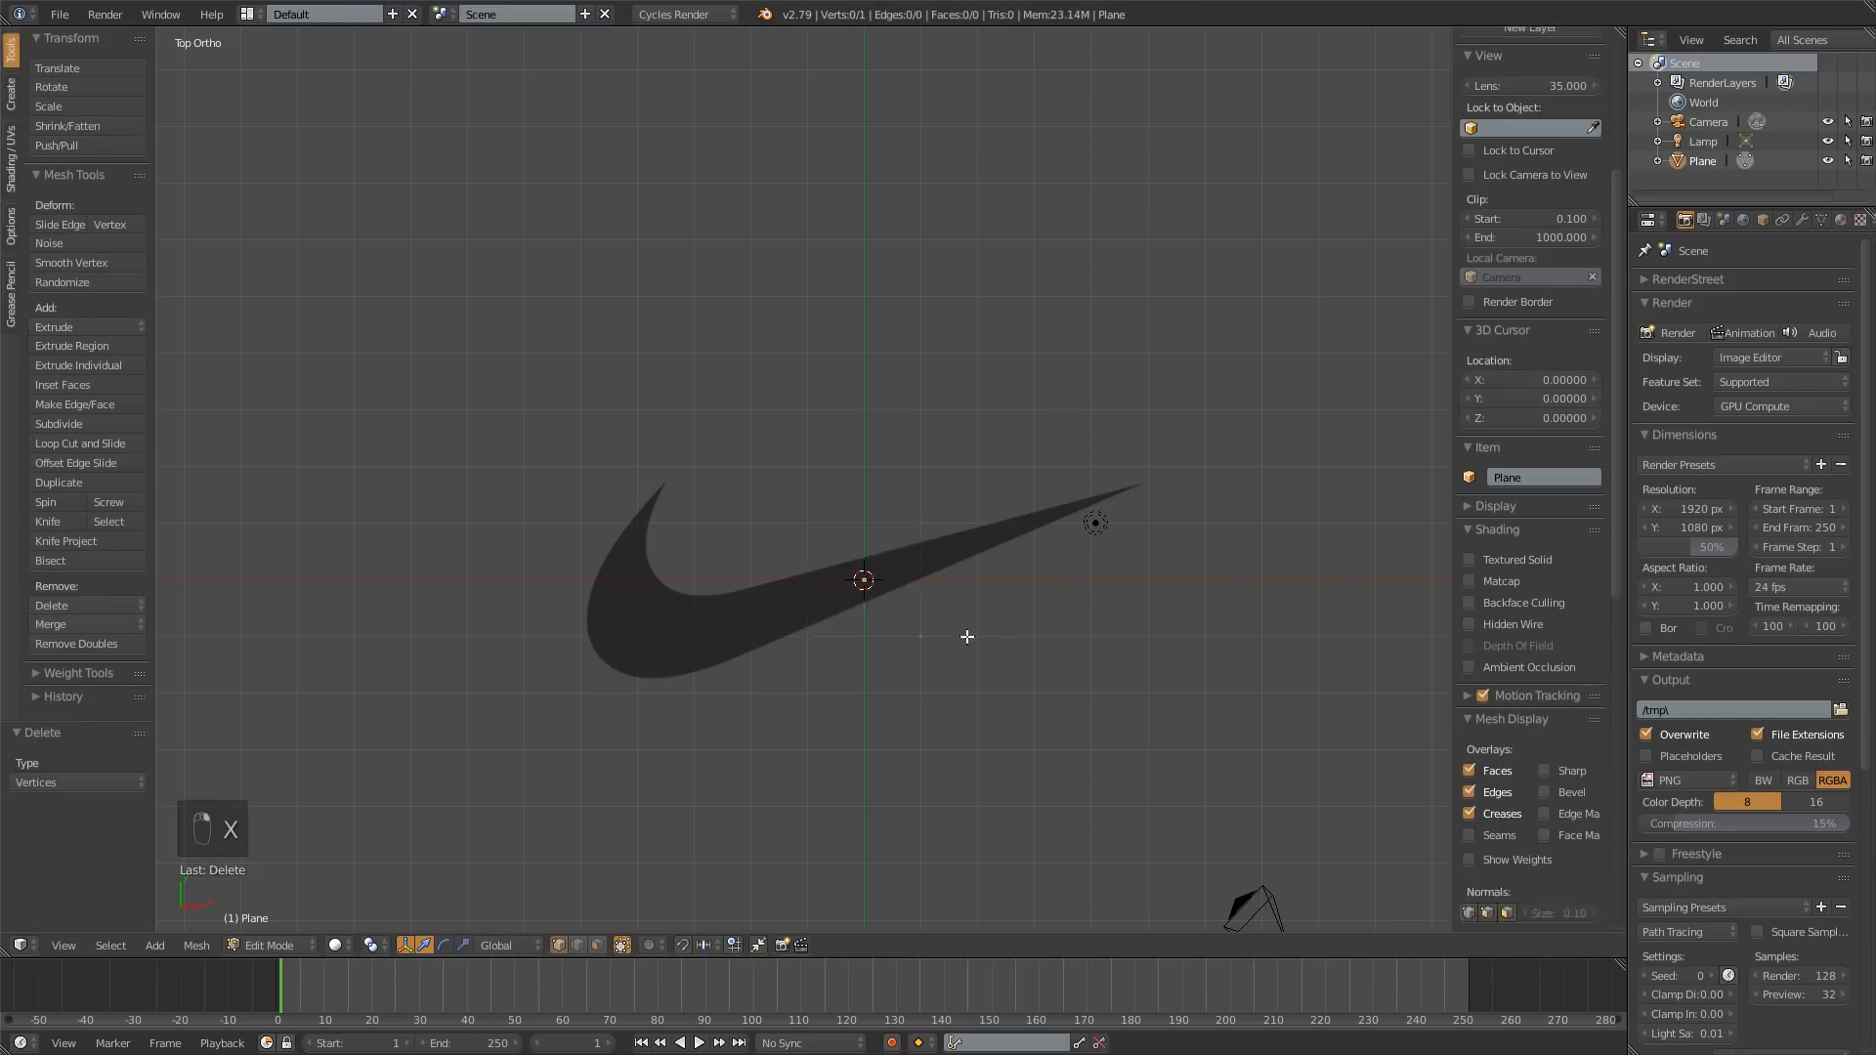
Step: Move the remaining vertex precisely onto the upper-left tip of the swoosh
{"action": "right_click", "coordinate": [967, 636]}
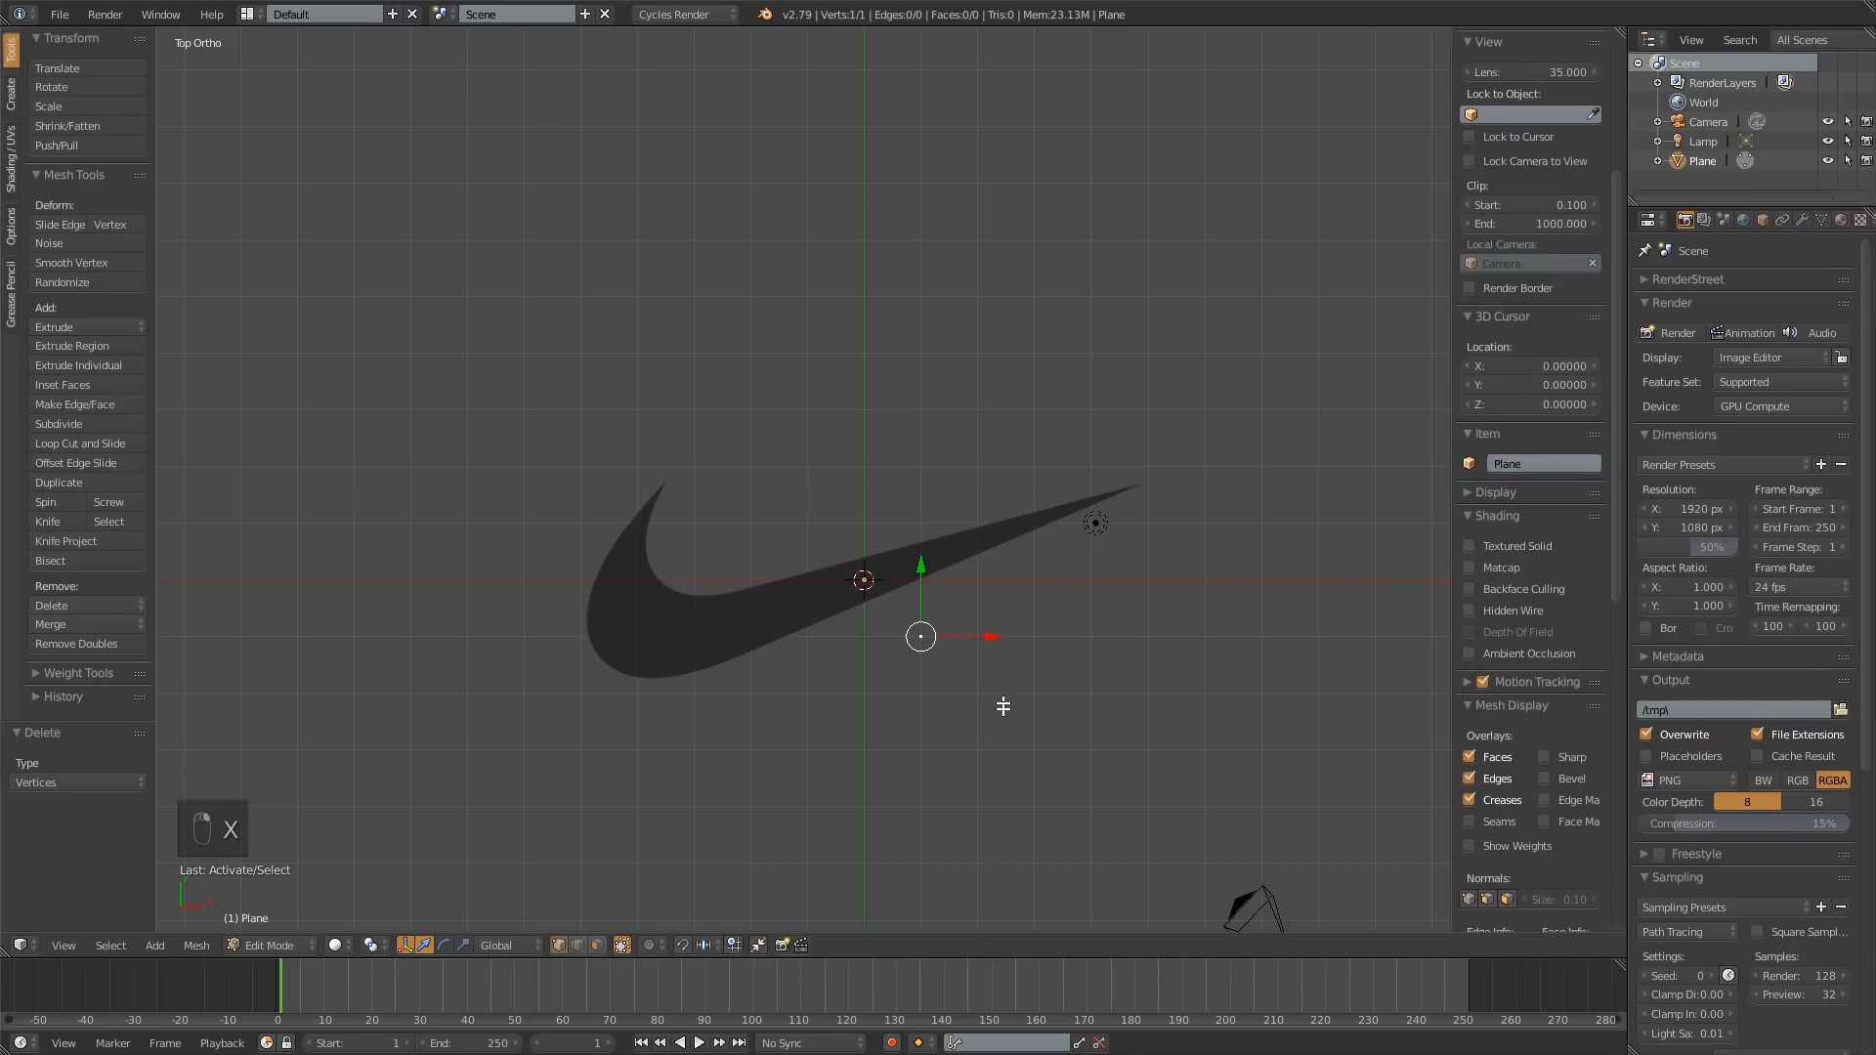
{"action": "key", "text": "g"}
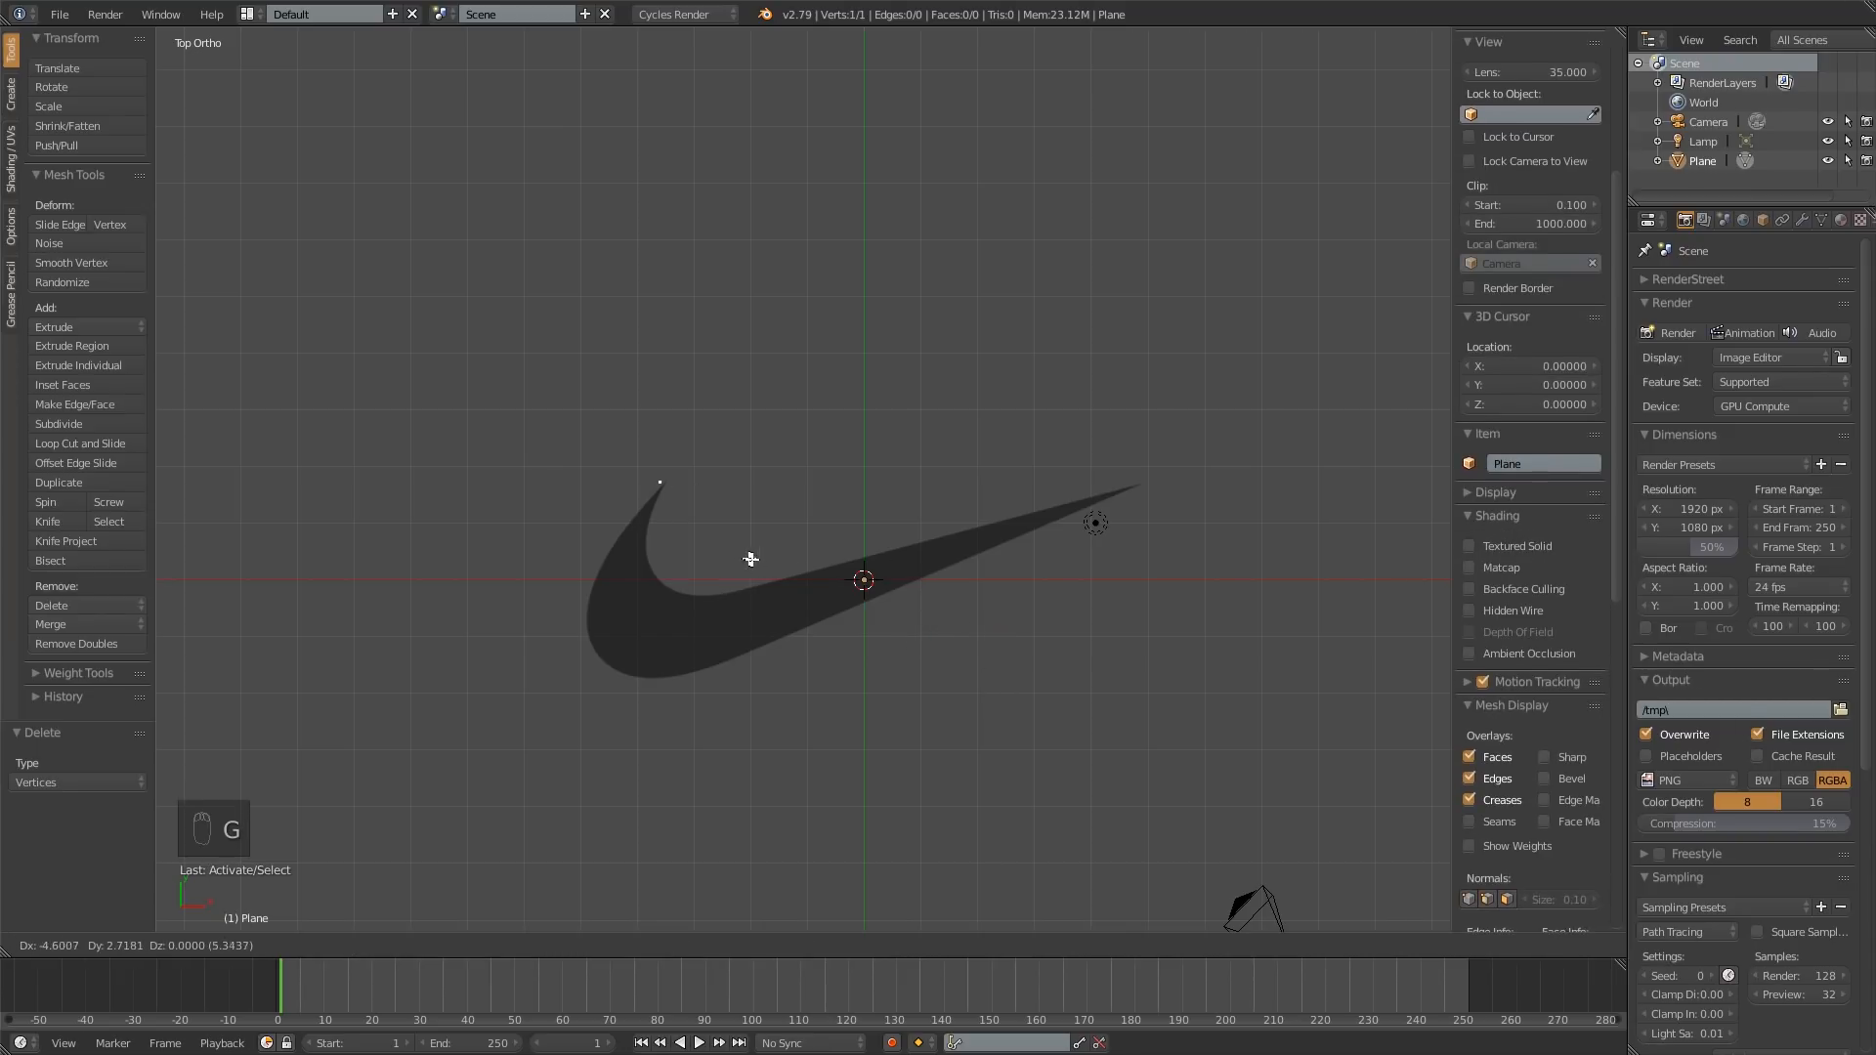
{"action": "left_click", "coordinate": [750, 559]}
{"action": "scroll", "coordinate": [720, 473], "scroll_direction": "up", "scroll_amount": 5}
{"action": "key", "text": "g"}
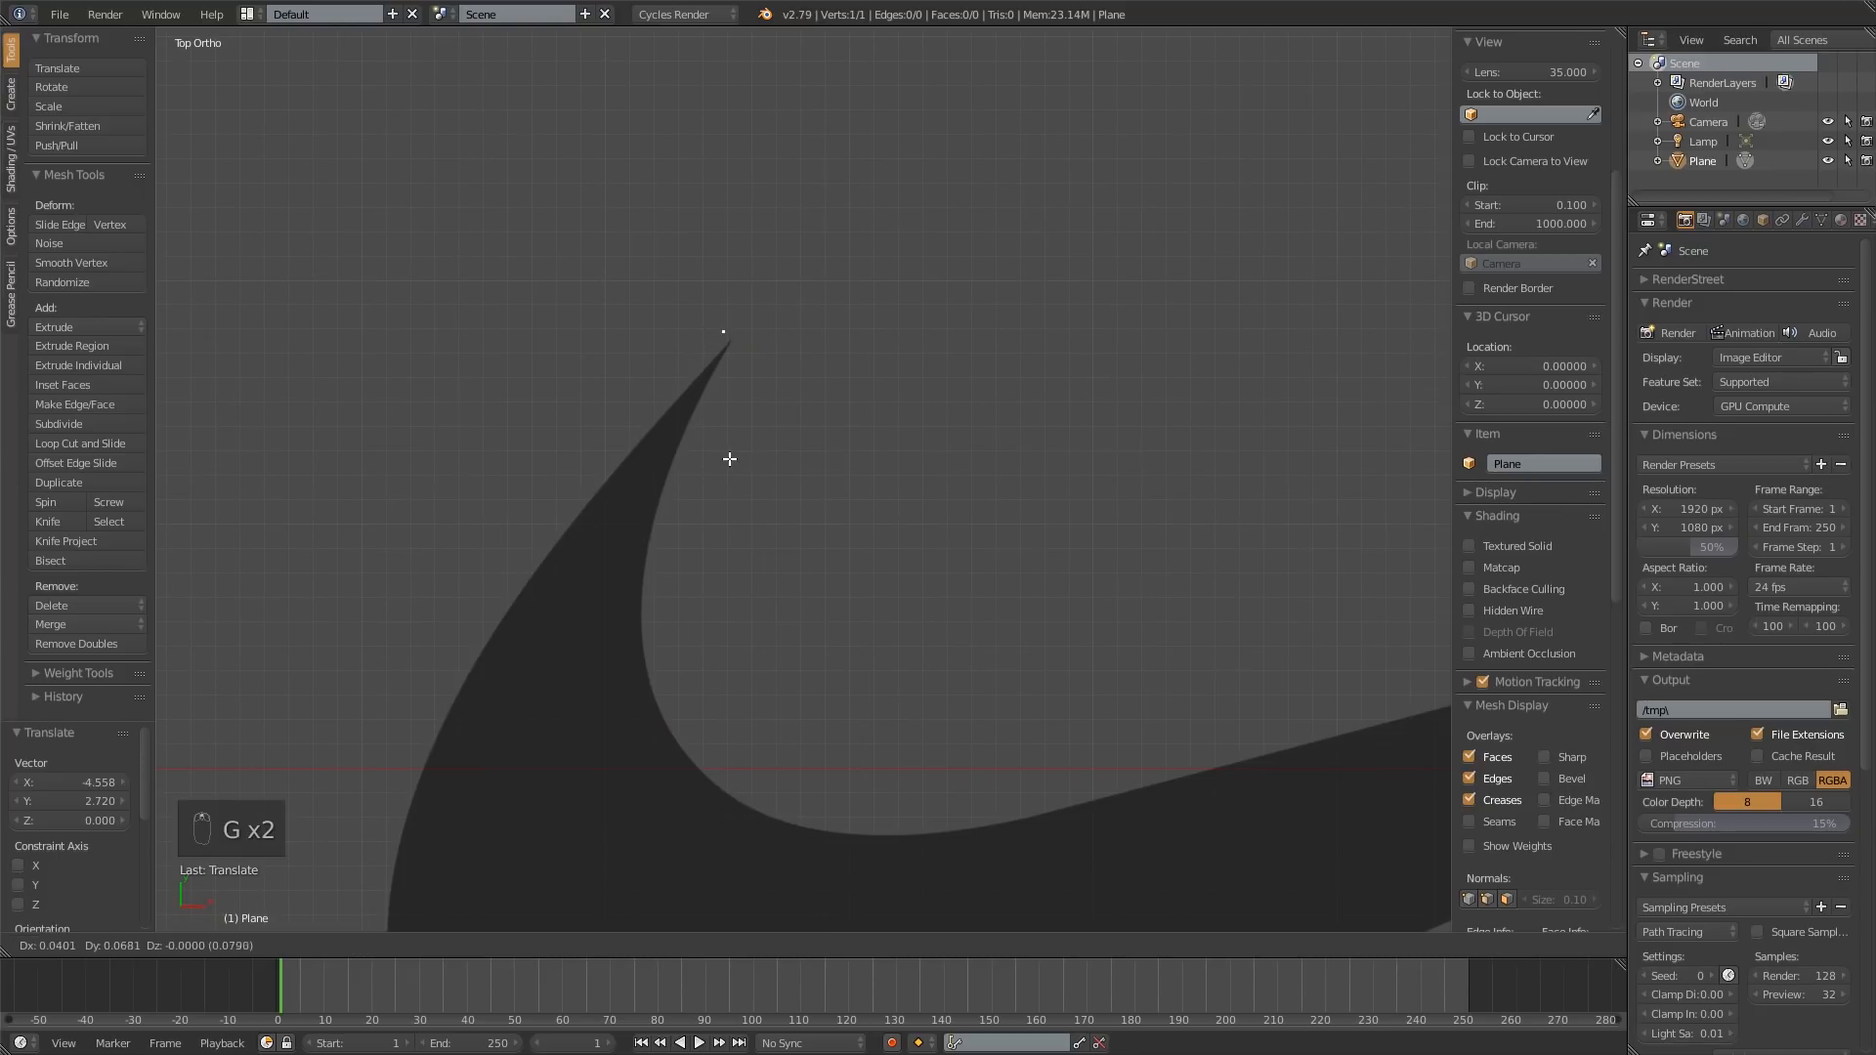
{"action": "left_click", "coordinate": [796, 539]}
Step: Extrude four vertices in sequence from the upper-left tip down the upper part of the swoosh's outer edge
{"action": "scroll", "coordinate": [800, 536], "scroll_direction": "down", "scroll_amount": 2}
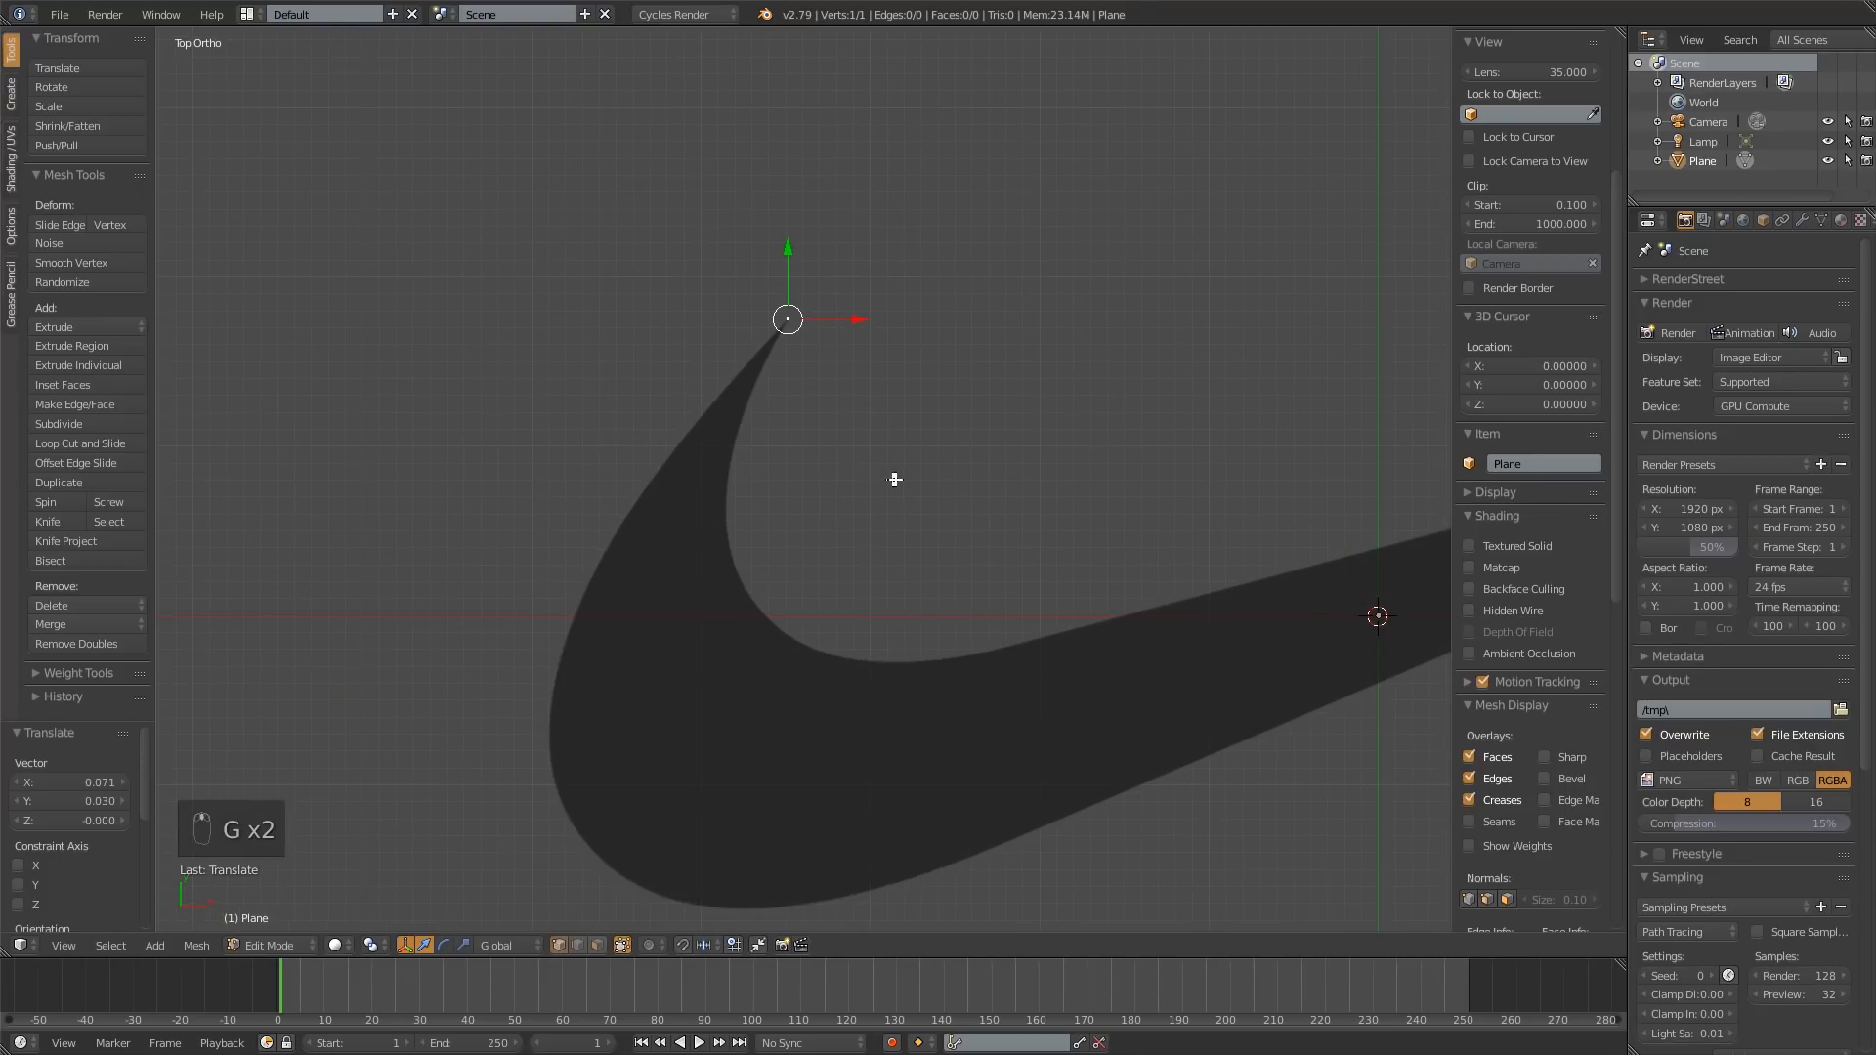
{"action": "key", "text": "e"}
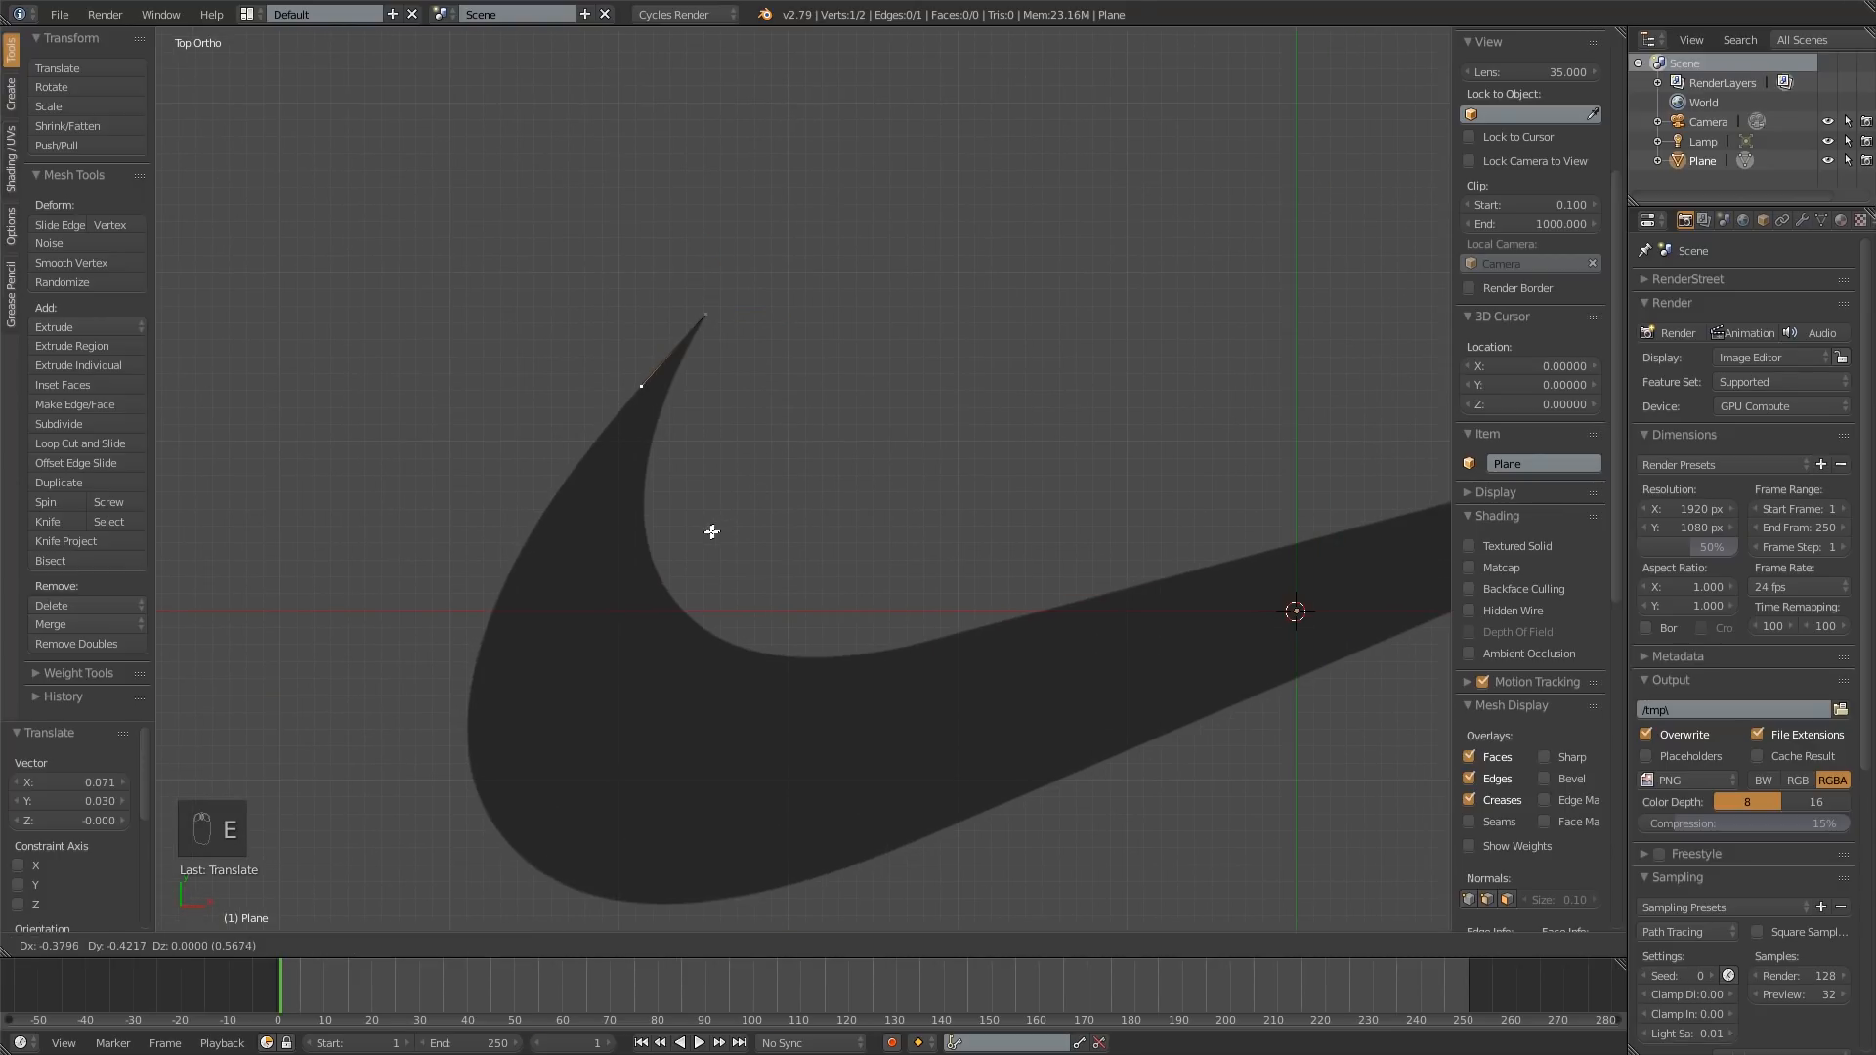
{"action": "left_click", "coordinate": [712, 531]}
{"action": "key", "text": "e"}
{"action": "left_click", "coordinate": [668, 596]}
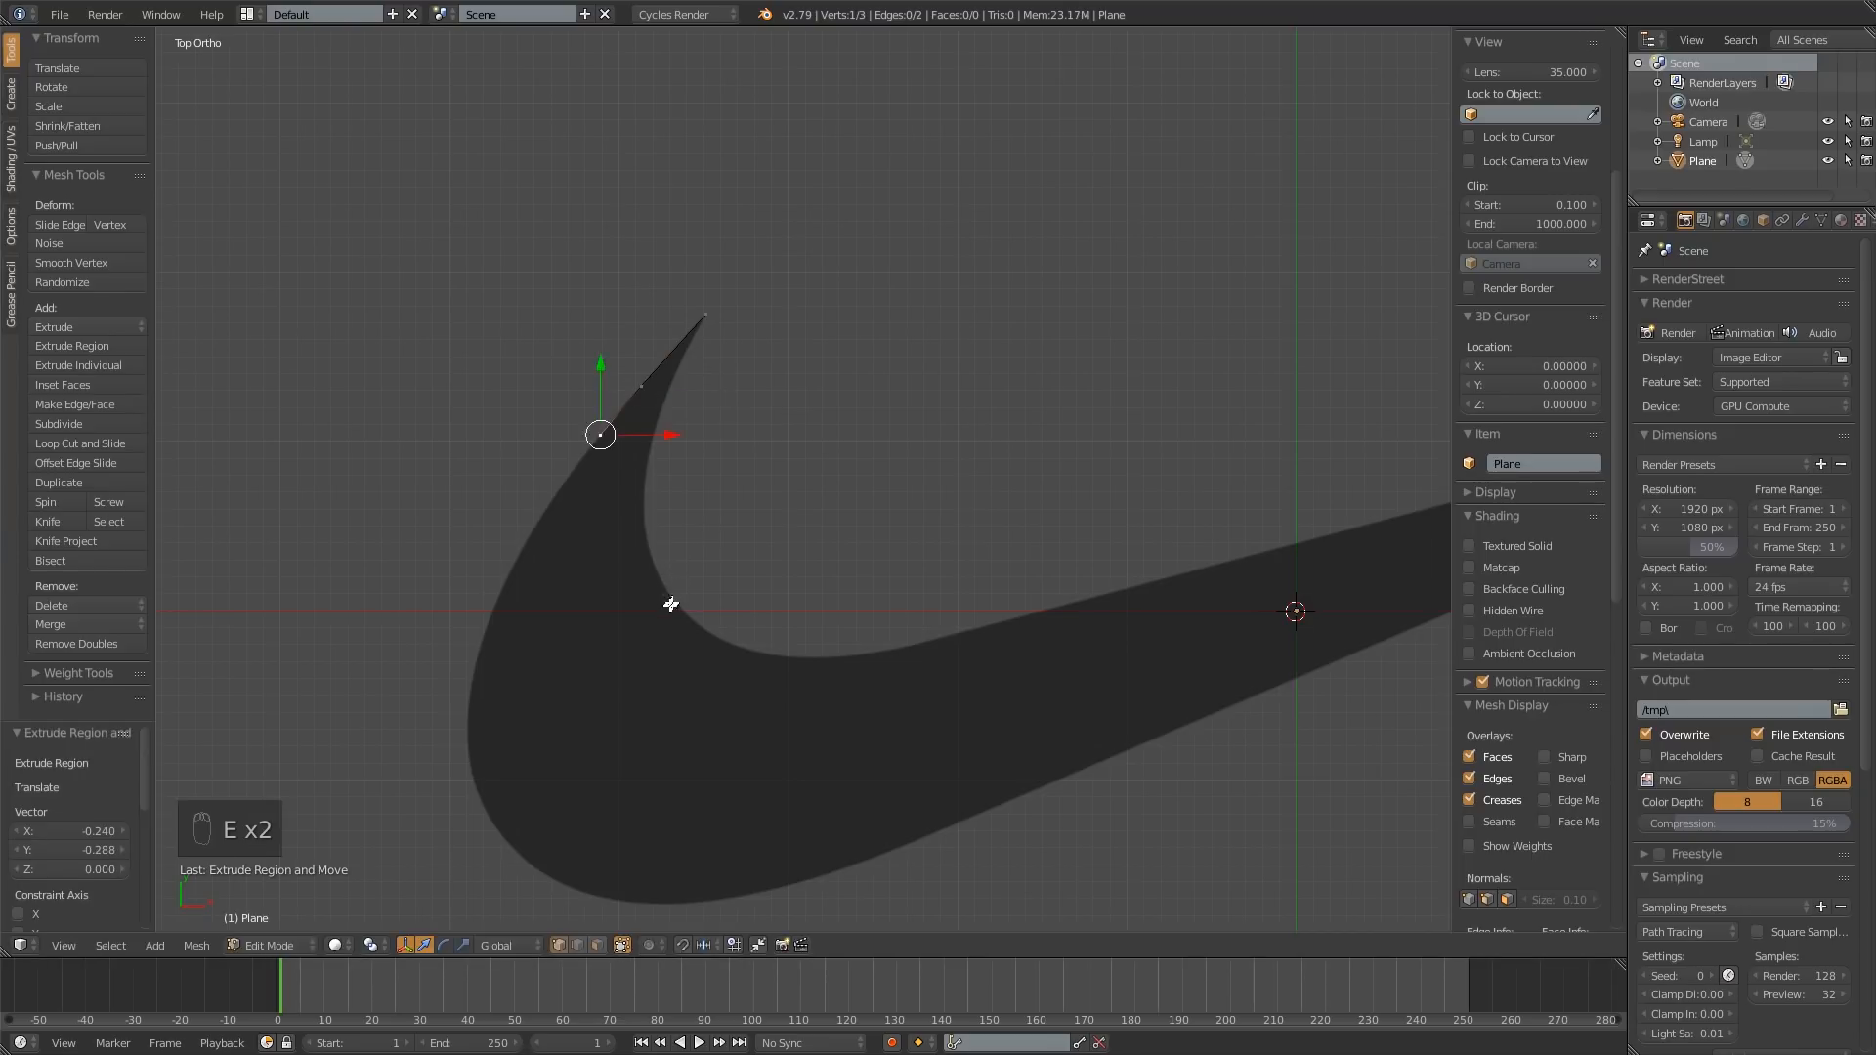
{"action": "key", "text": "e"}
{"action": "left_click", "coordinate": [628, 663]}
{"action": "key", "text": "e"}
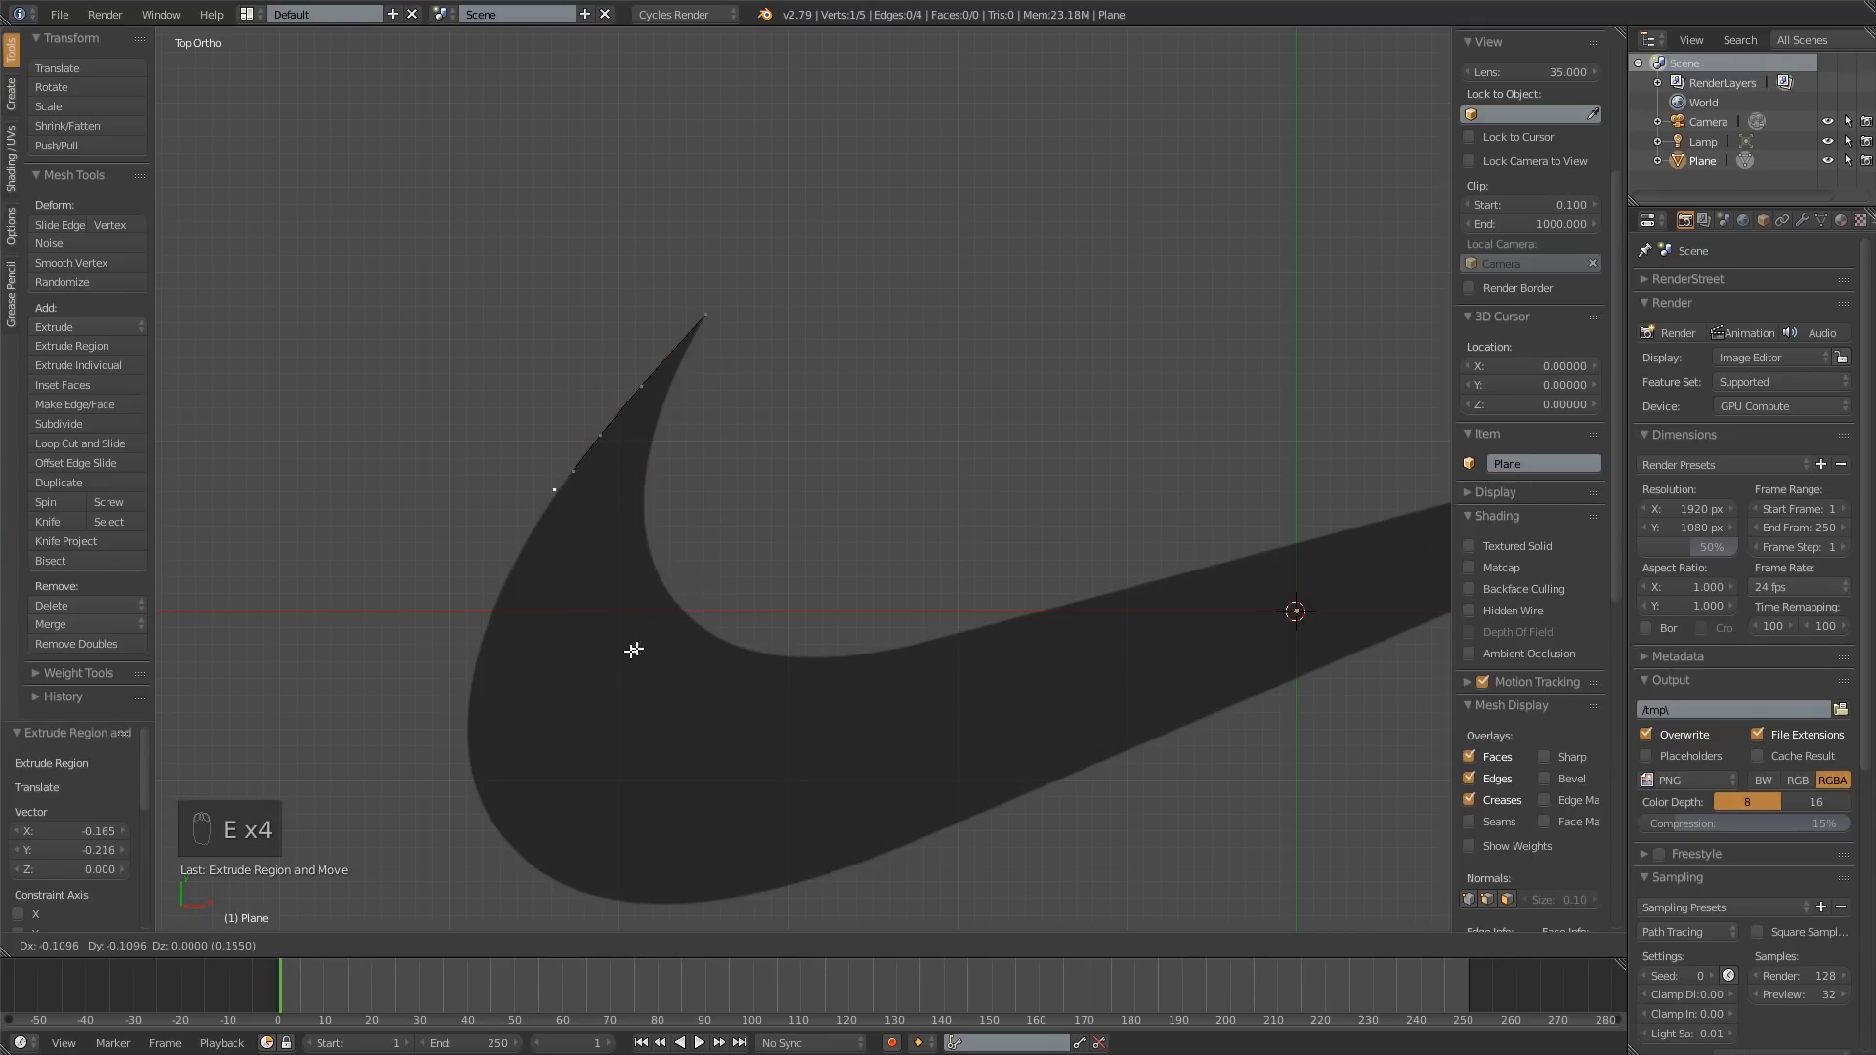
{"action": "left_click", "coordinate": [671, 692]}
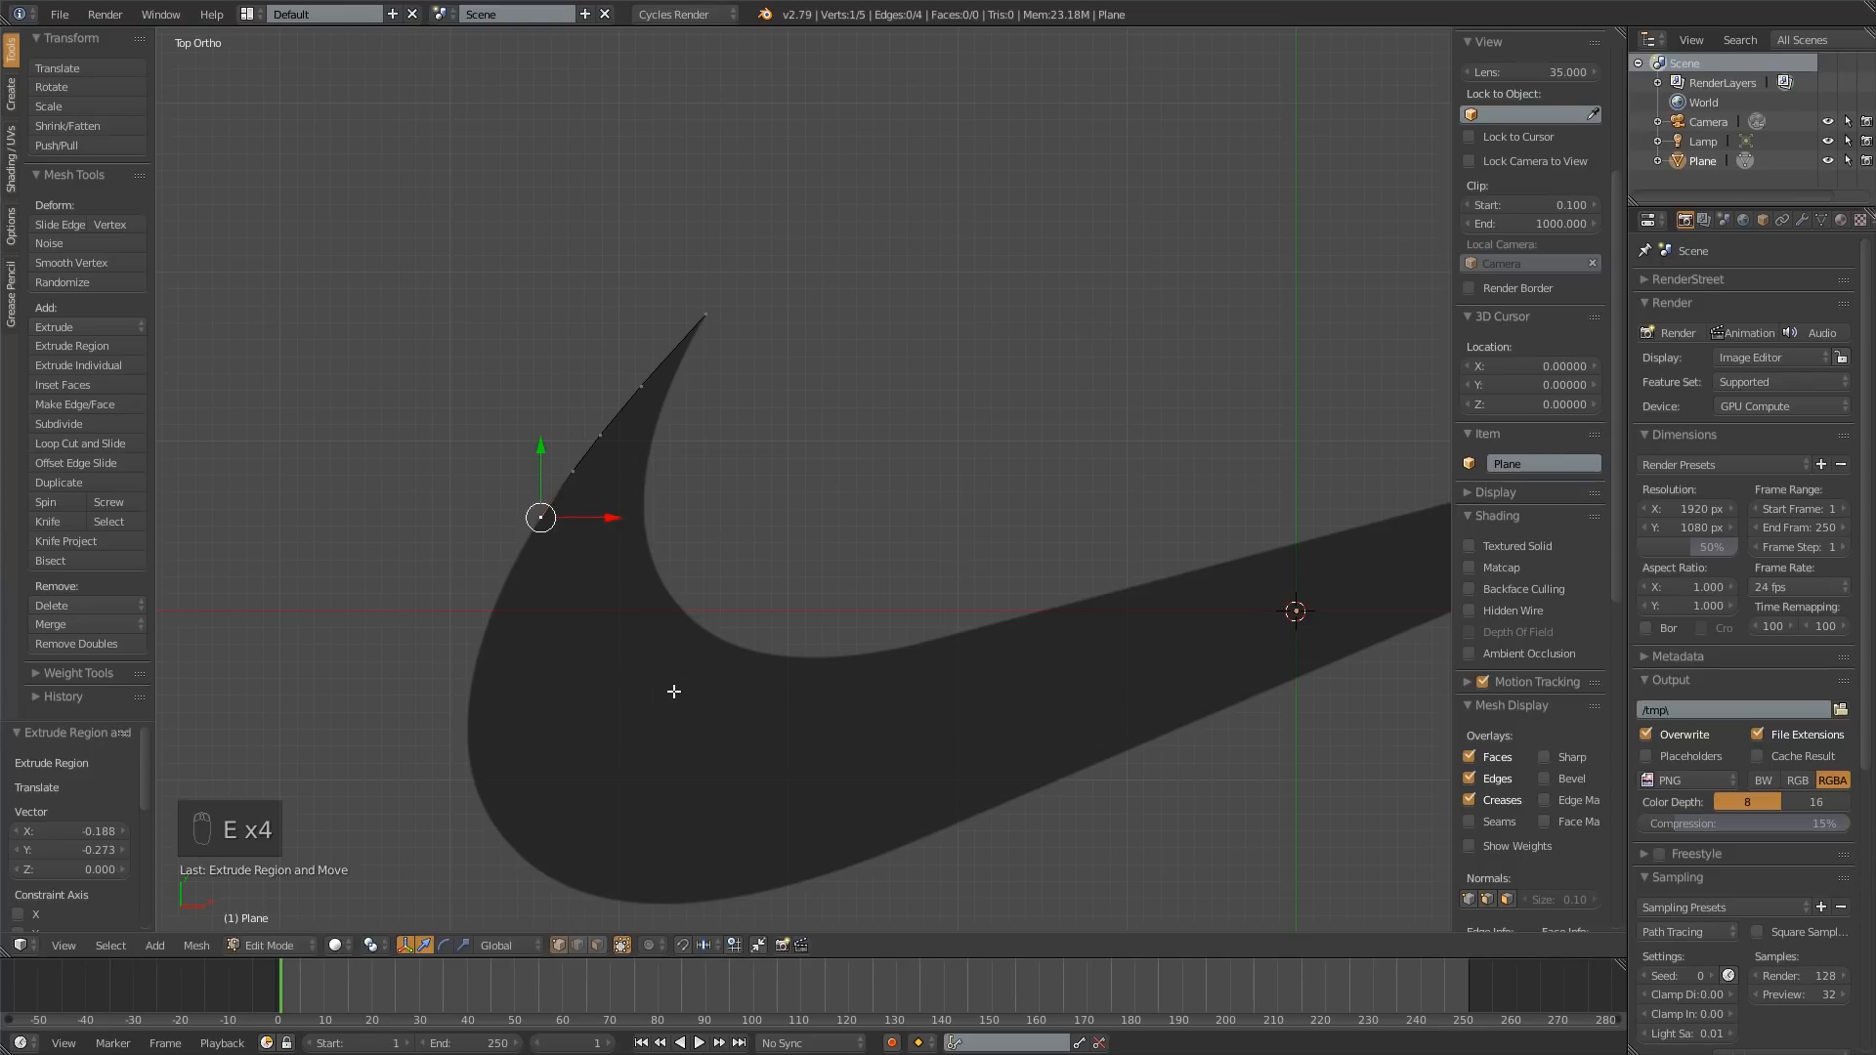
Step: Continue the outline with four more extruded vertices down the outer edge, ending at the swoosh's leftmost point
{"action": "key", "text": "e"}
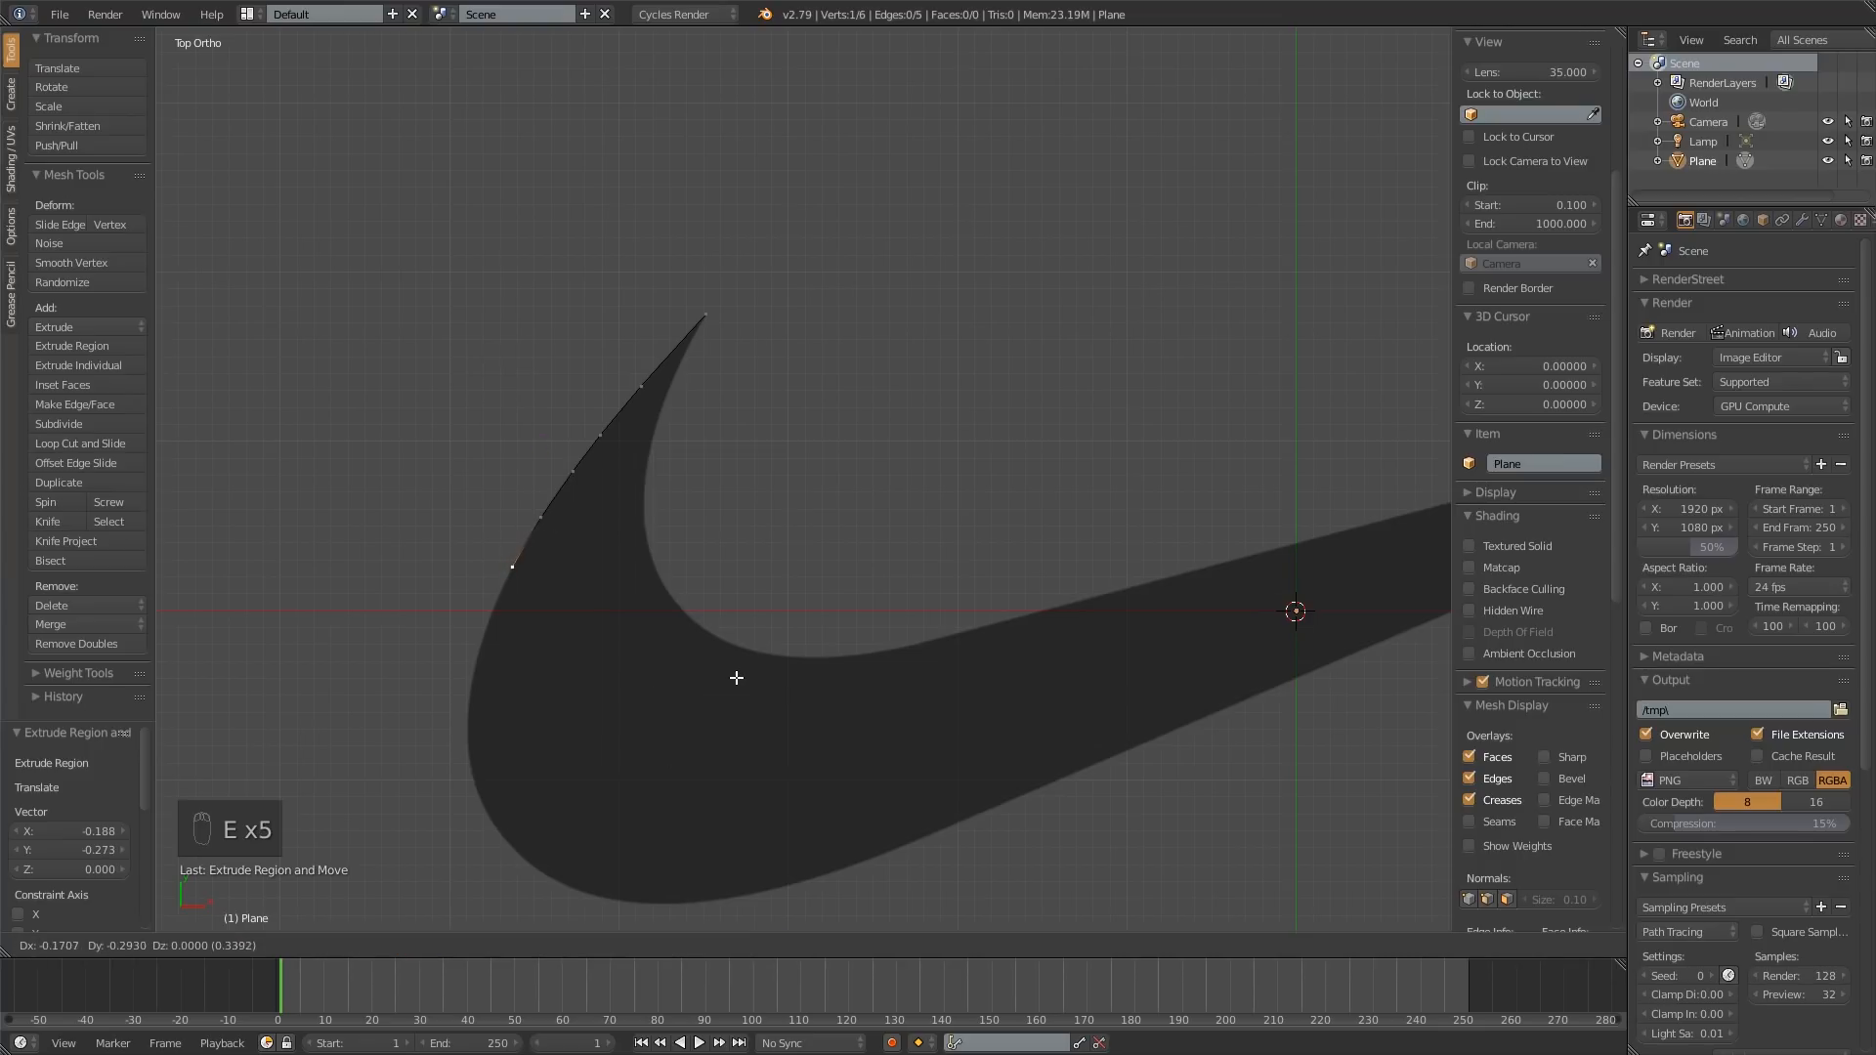
{"action": "left_click", "coordinate": [736, 678]}
{"action": "key", "text": "e"}
{"action": "left_click", "coordinate": [713, 733]}
{"action": "key", "text": "e"}
{"action": "left_click", "coordinate": [662, 813]}
{"action": "key", "text": "e"}
{"action": "left_click", "coordinate": [630, 903]}
Step: Extrude four vertices around the lower-left bend of the swoosh, following the reference outline
{"action": "middle_click_drag", "start_coordinate": [631, 903], "coordinate": [653, 682], "text": "shift"}
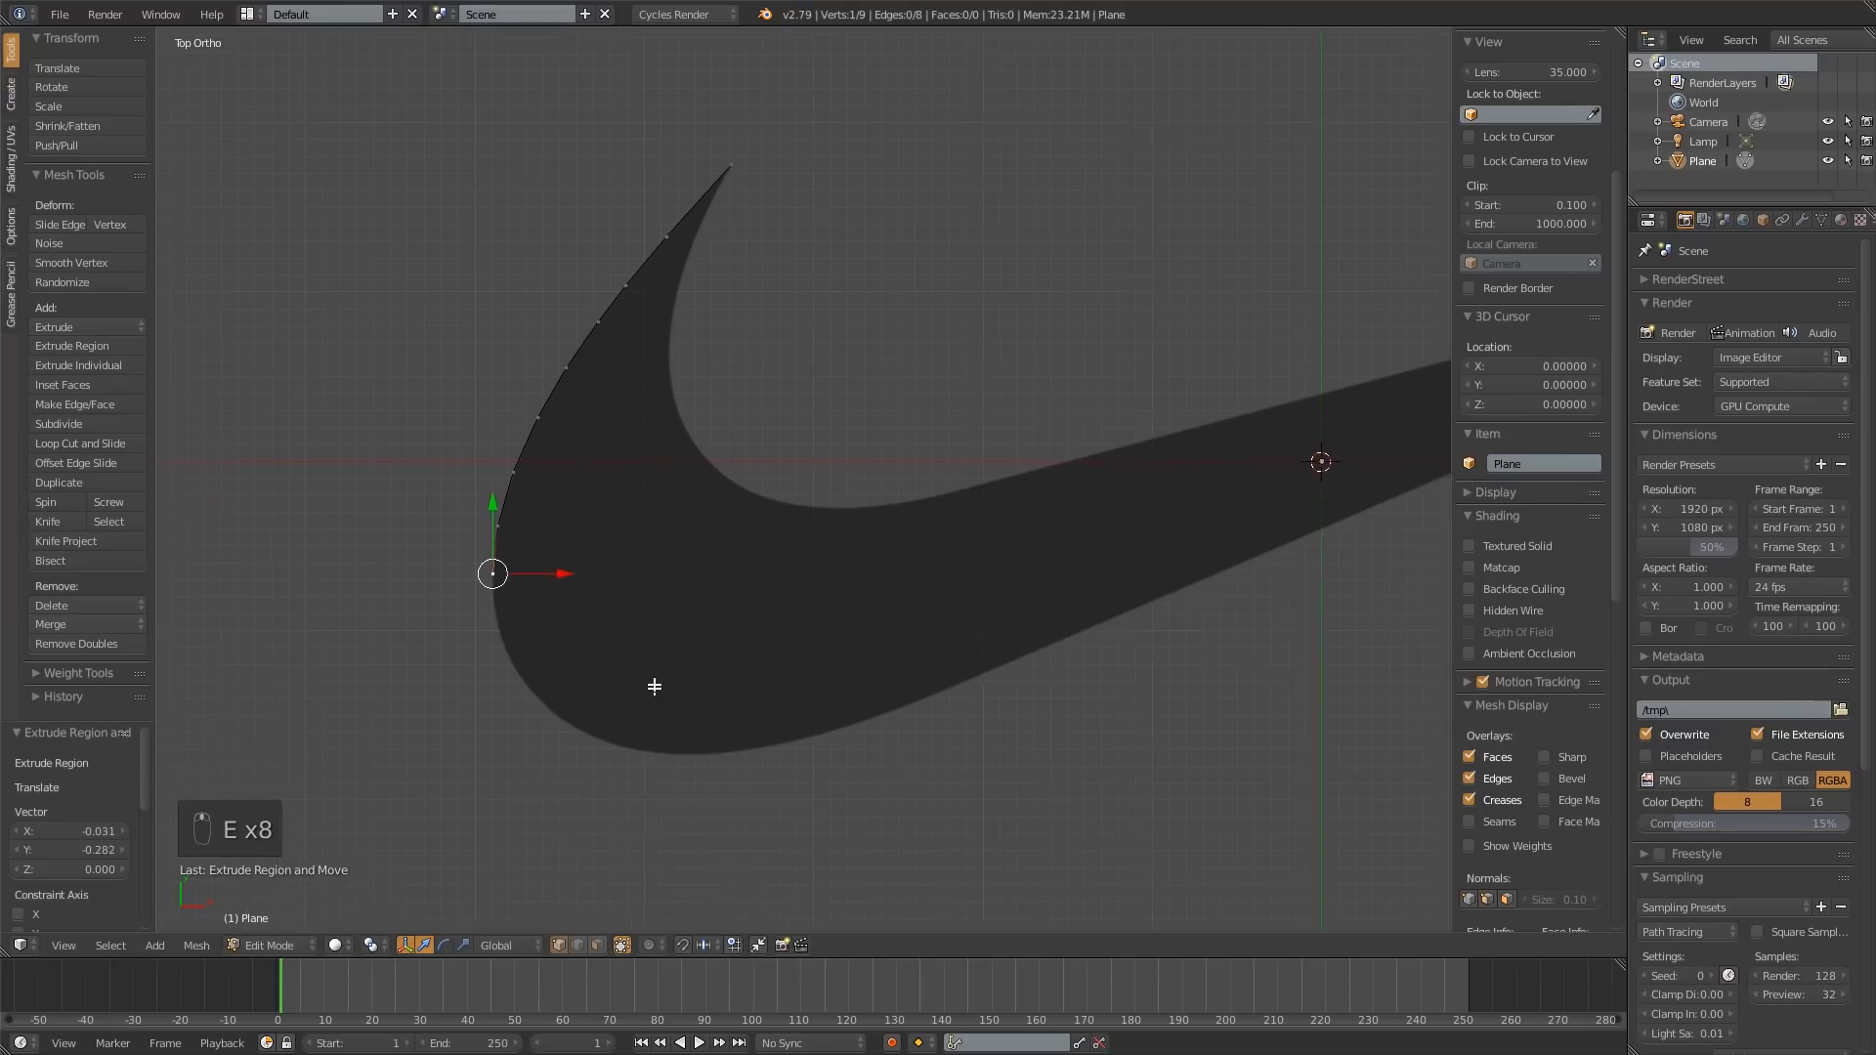
{"action": "scroll", "coordinate": [652, 684], "scroll_direction": "up", "scroll_amount": 1}
{"action": "key", "text": "e"}
{"action": "left_click", "coordinate": [701, 810]}
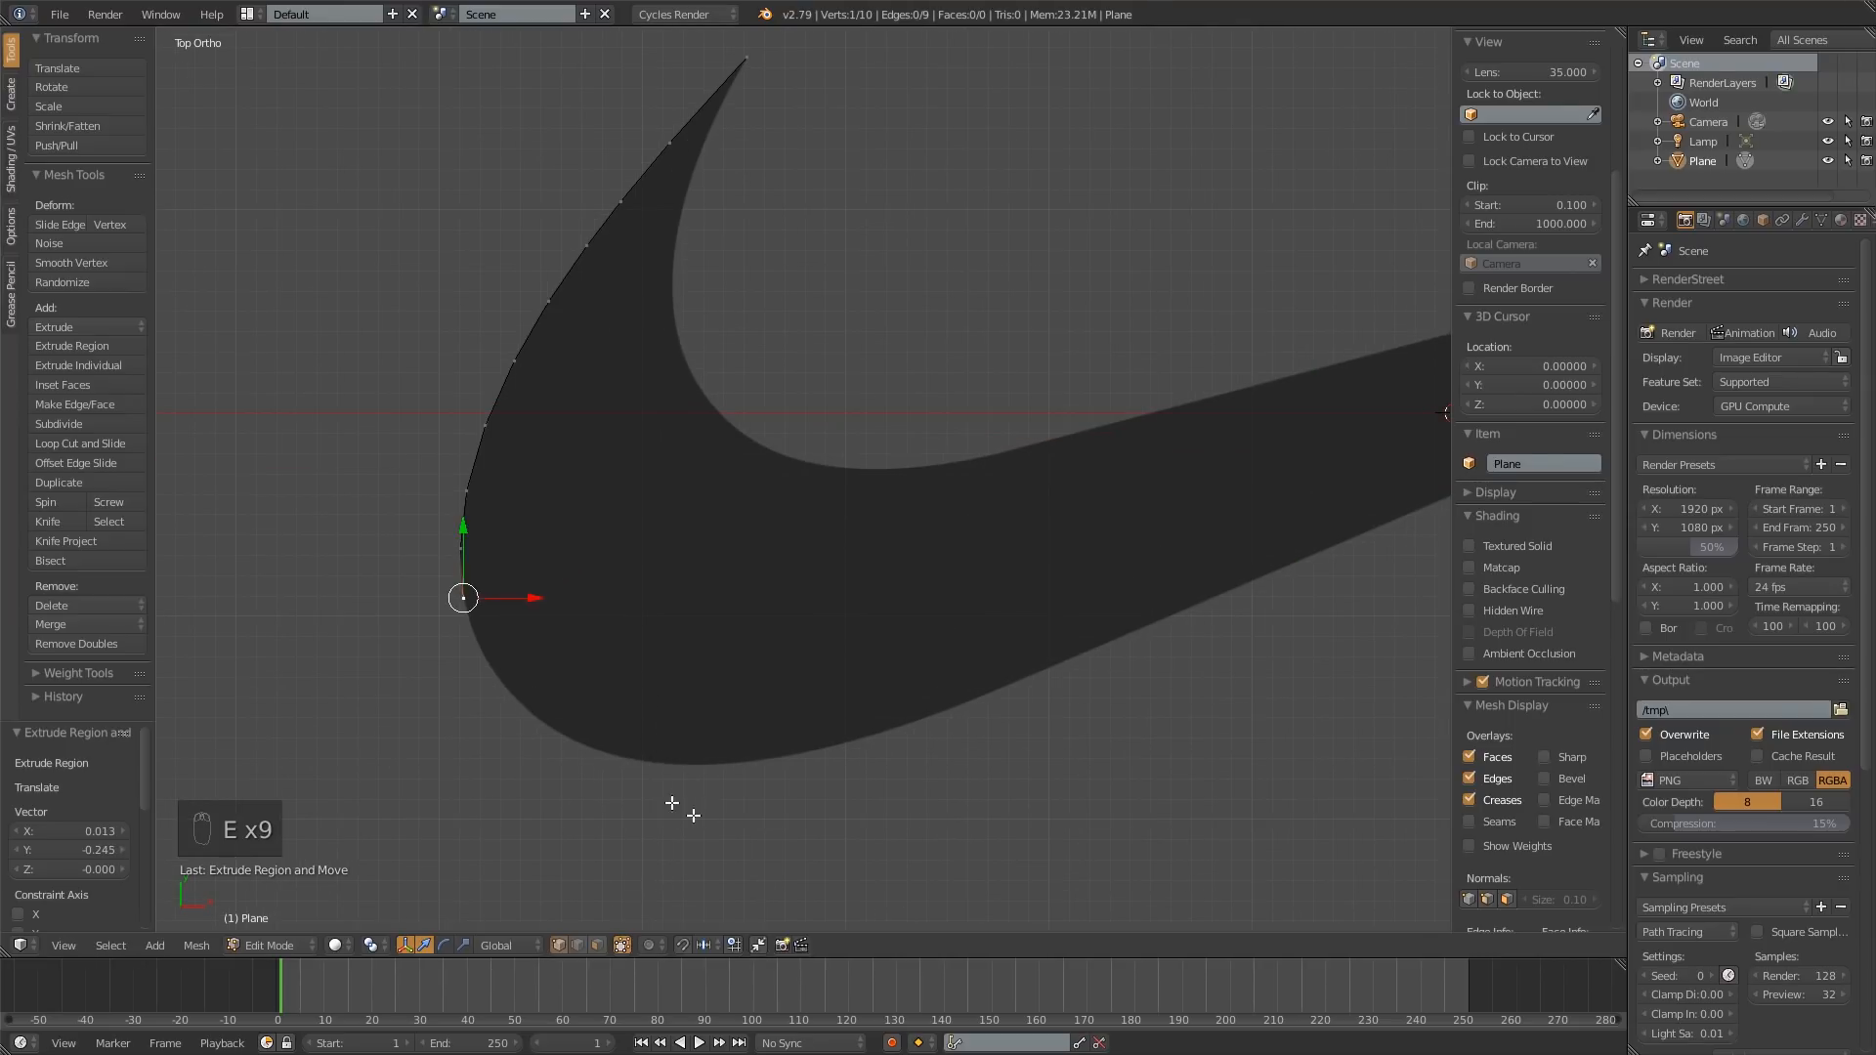
{"action": "key", "text": "e"}
{"action": "left_click", "coordinate": [637, 876]}
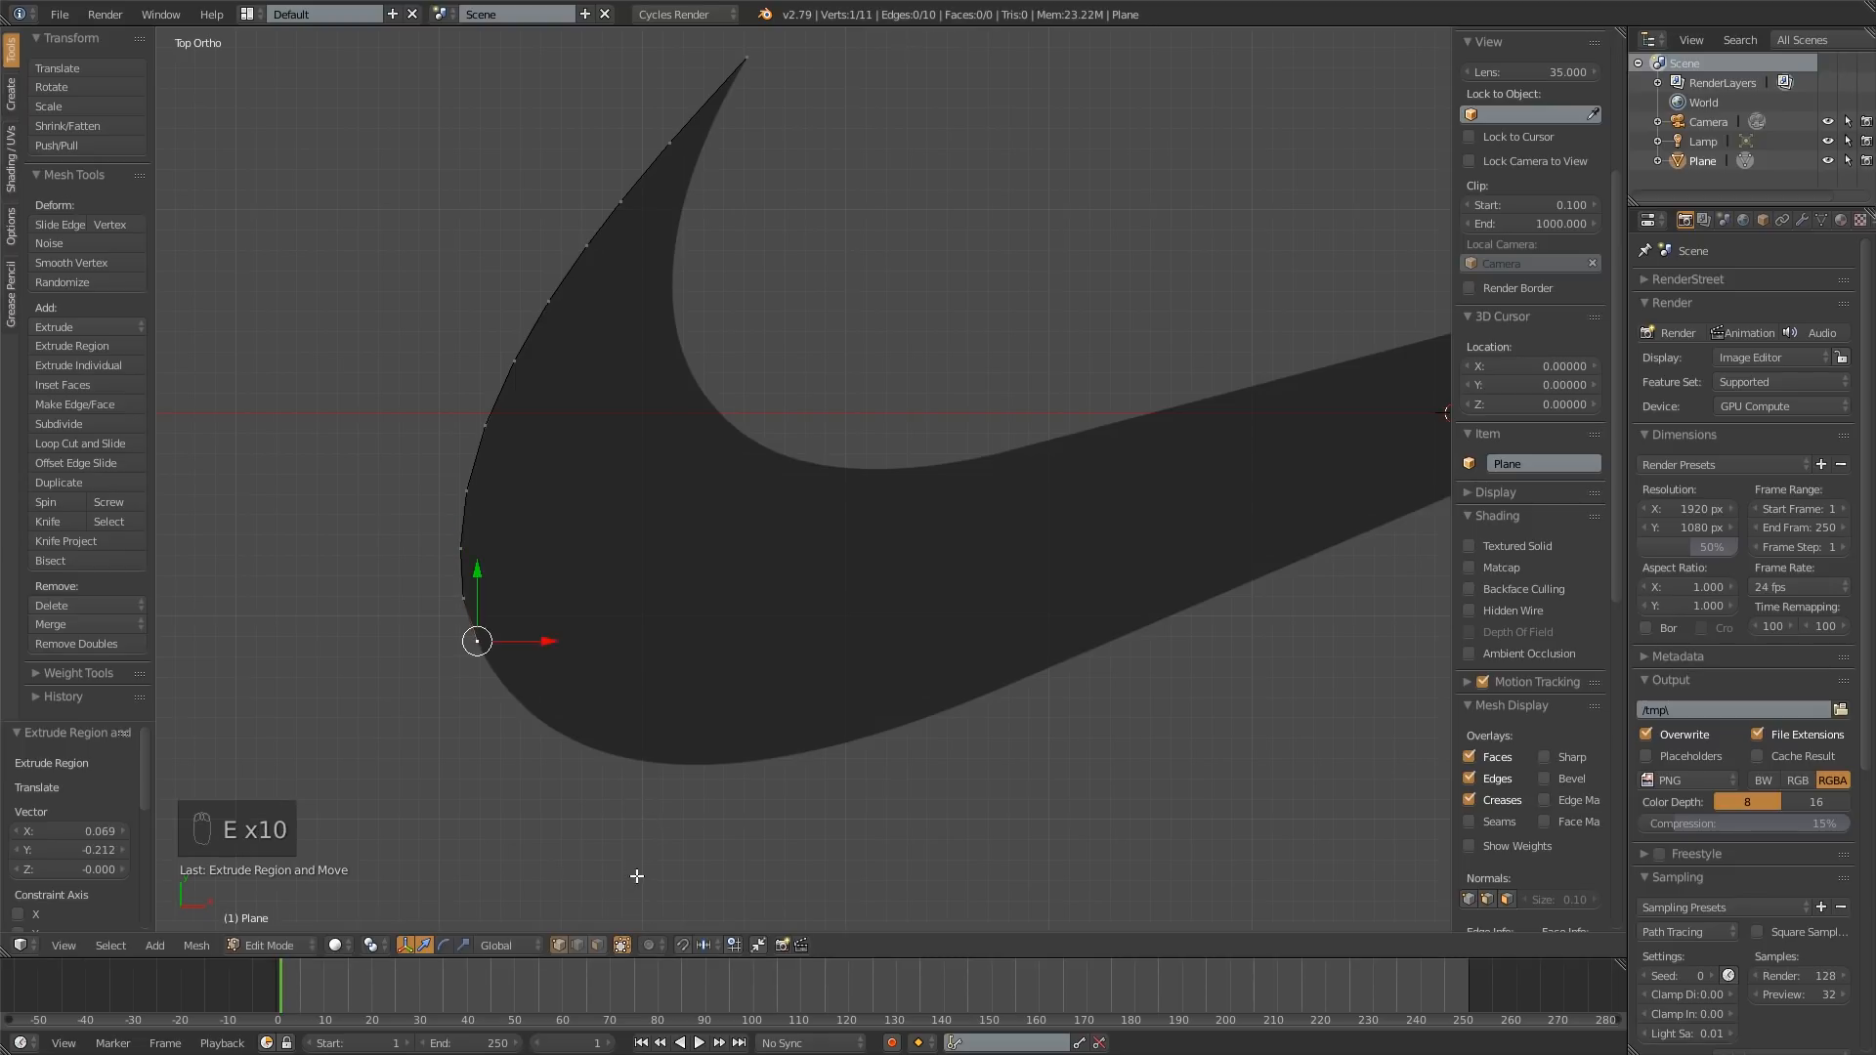
{"action": "key", "text": "e"}
{"action": "left_click", "coordinate": [564, 881]}
{"action": "key", "text": "e"}
{"action": "left_click", "coordinate": [596, 924]}
Step: Extrude three vertices toward the swoosh's lowest point and nudge the last one exactly onto the outline
{"action": "key", "text": "e"}
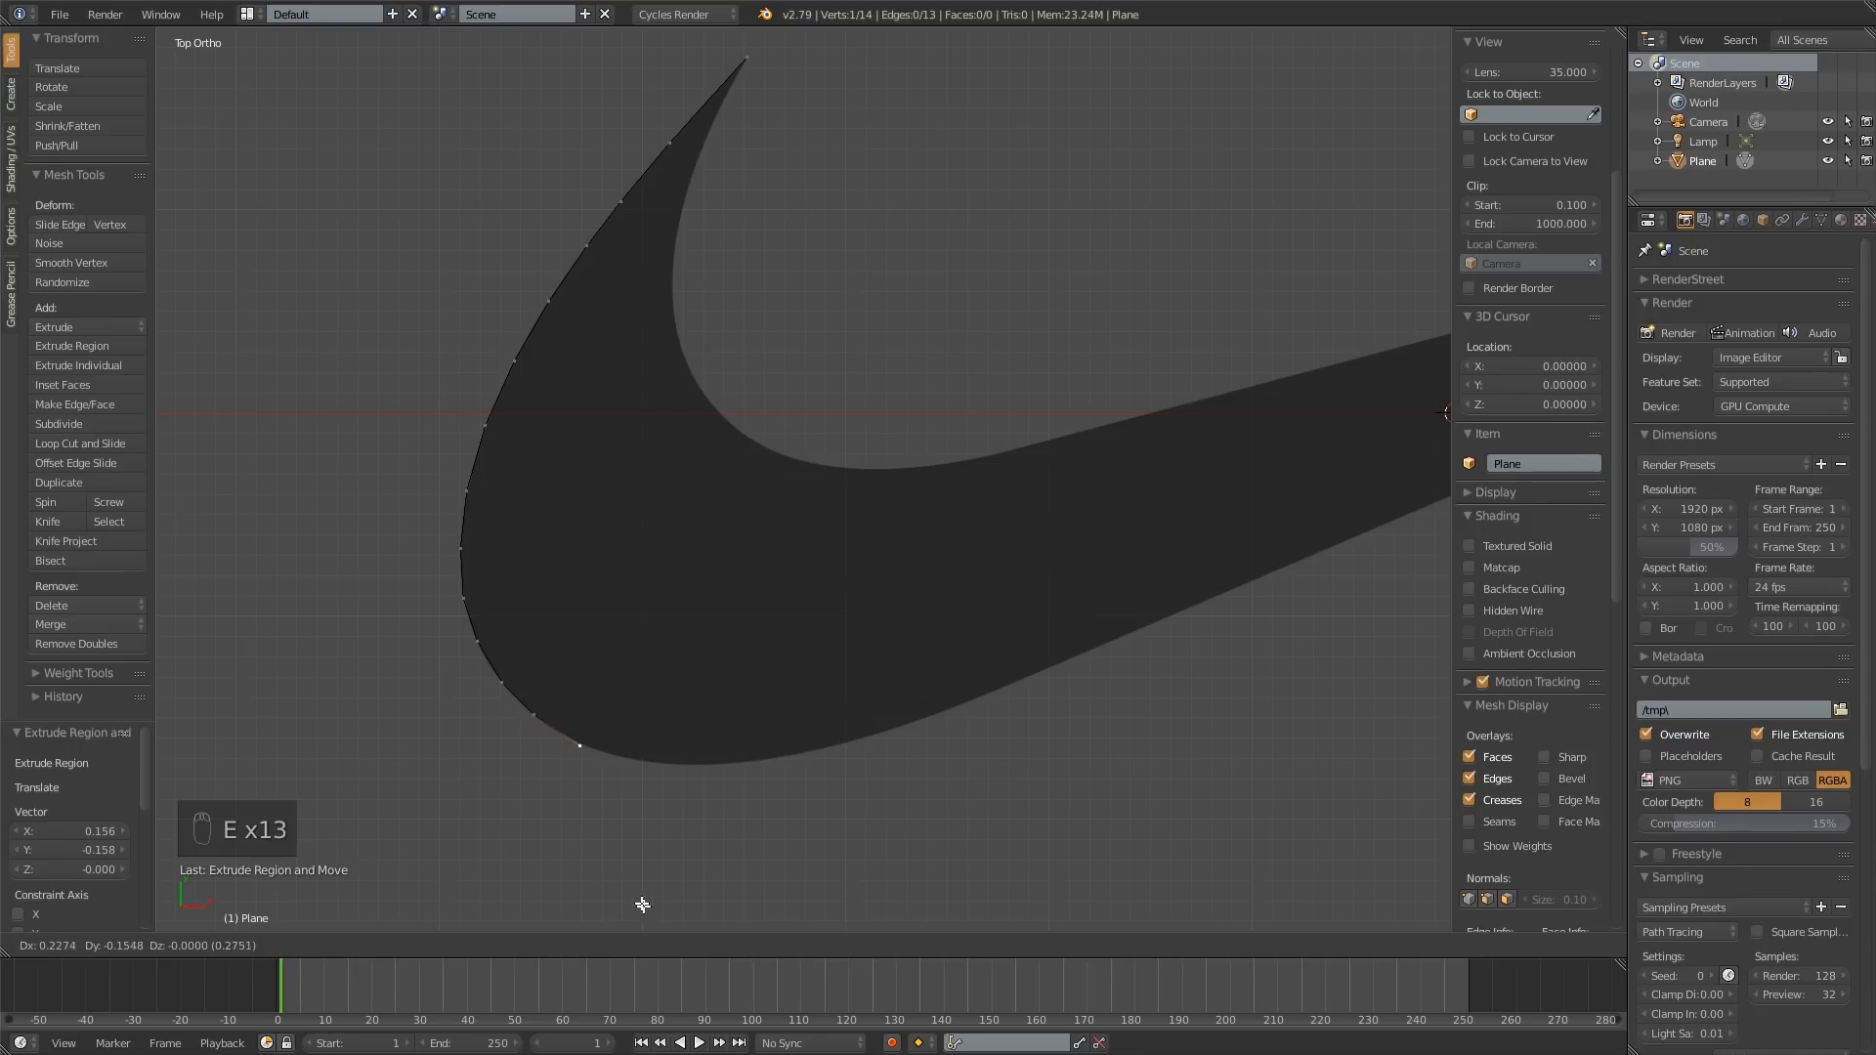
{"action": "left_click", "coordinate": [604, 858]}
{"action": "key", "text": "e"}
{"action": "left_click", "coordinate": [684, 875]}
{"action": "middle_click_drag", "start_coordinate": [684, 874], "coordinate": [527, 864], "text": "shift"}
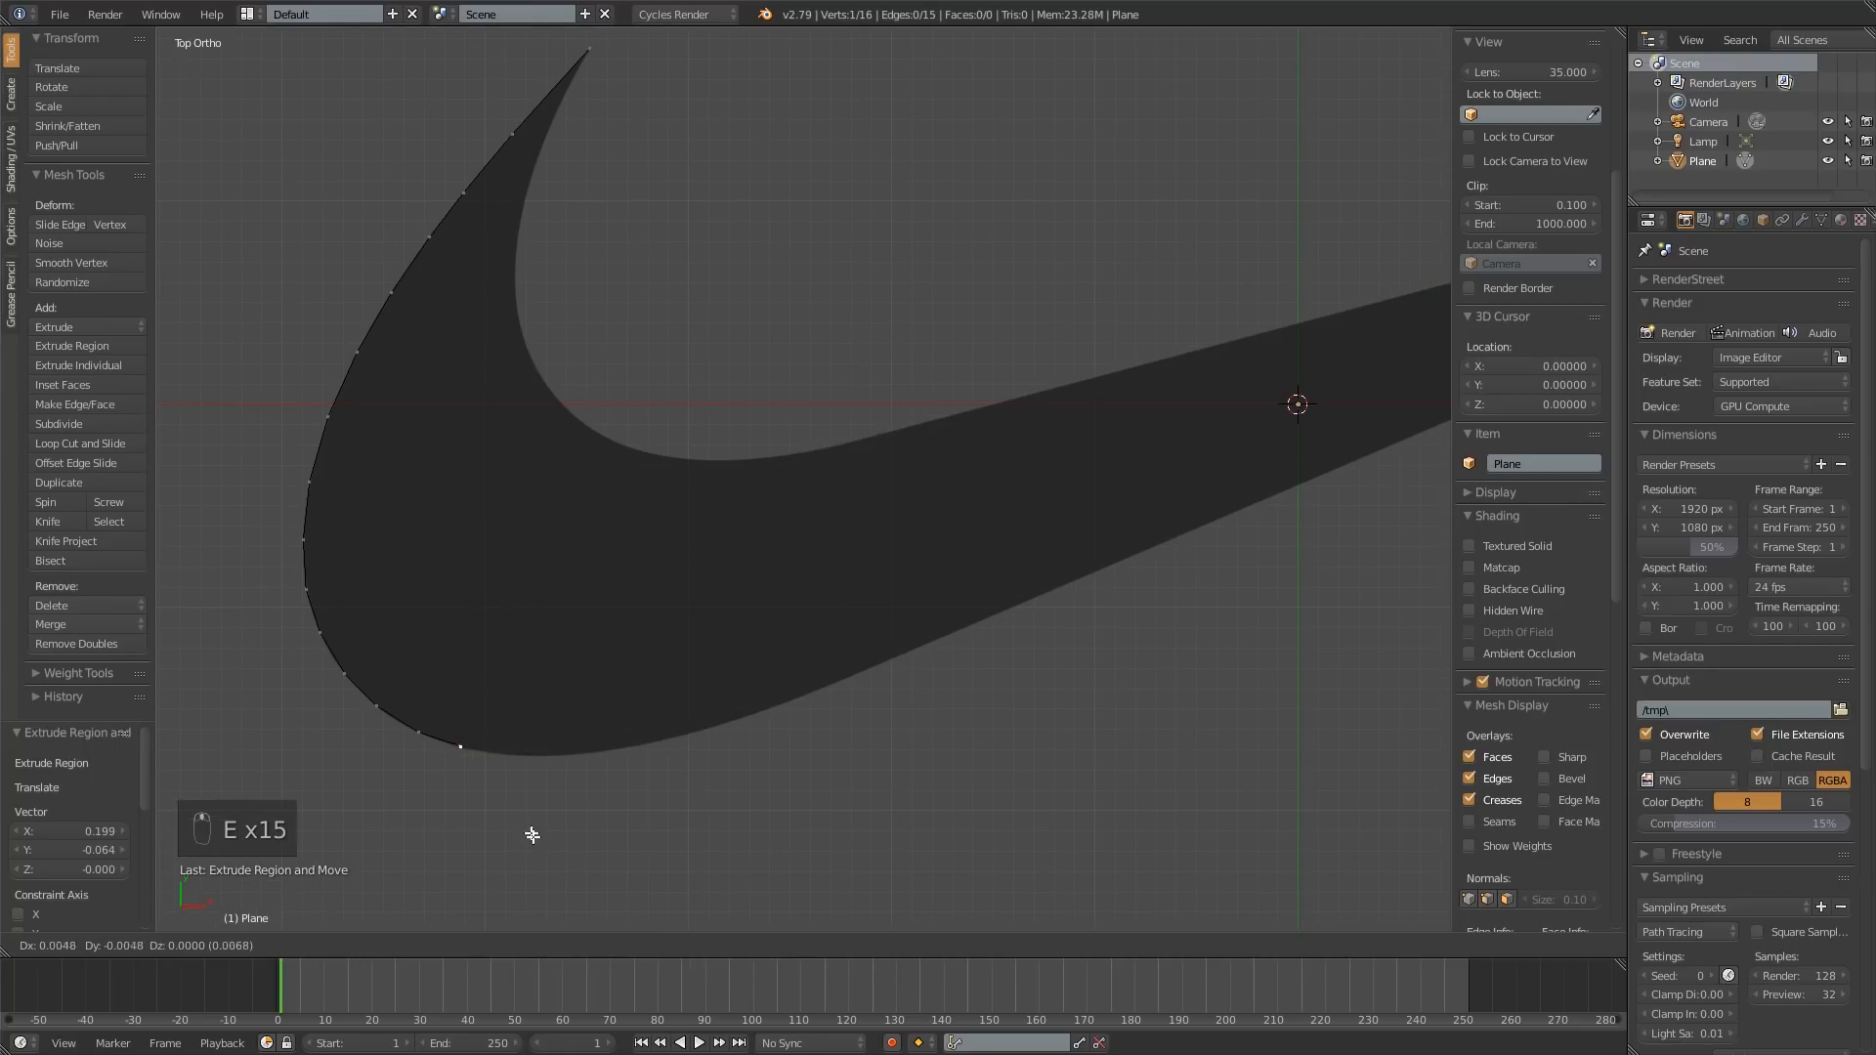
{"action": "key", "text": "e"}
{"action": "left_click", "coordinate": [481, 830]}
{"action": "scroll", "coordinate": [459, 793], "scroll_direction": "down", "scroll_amount": 3}
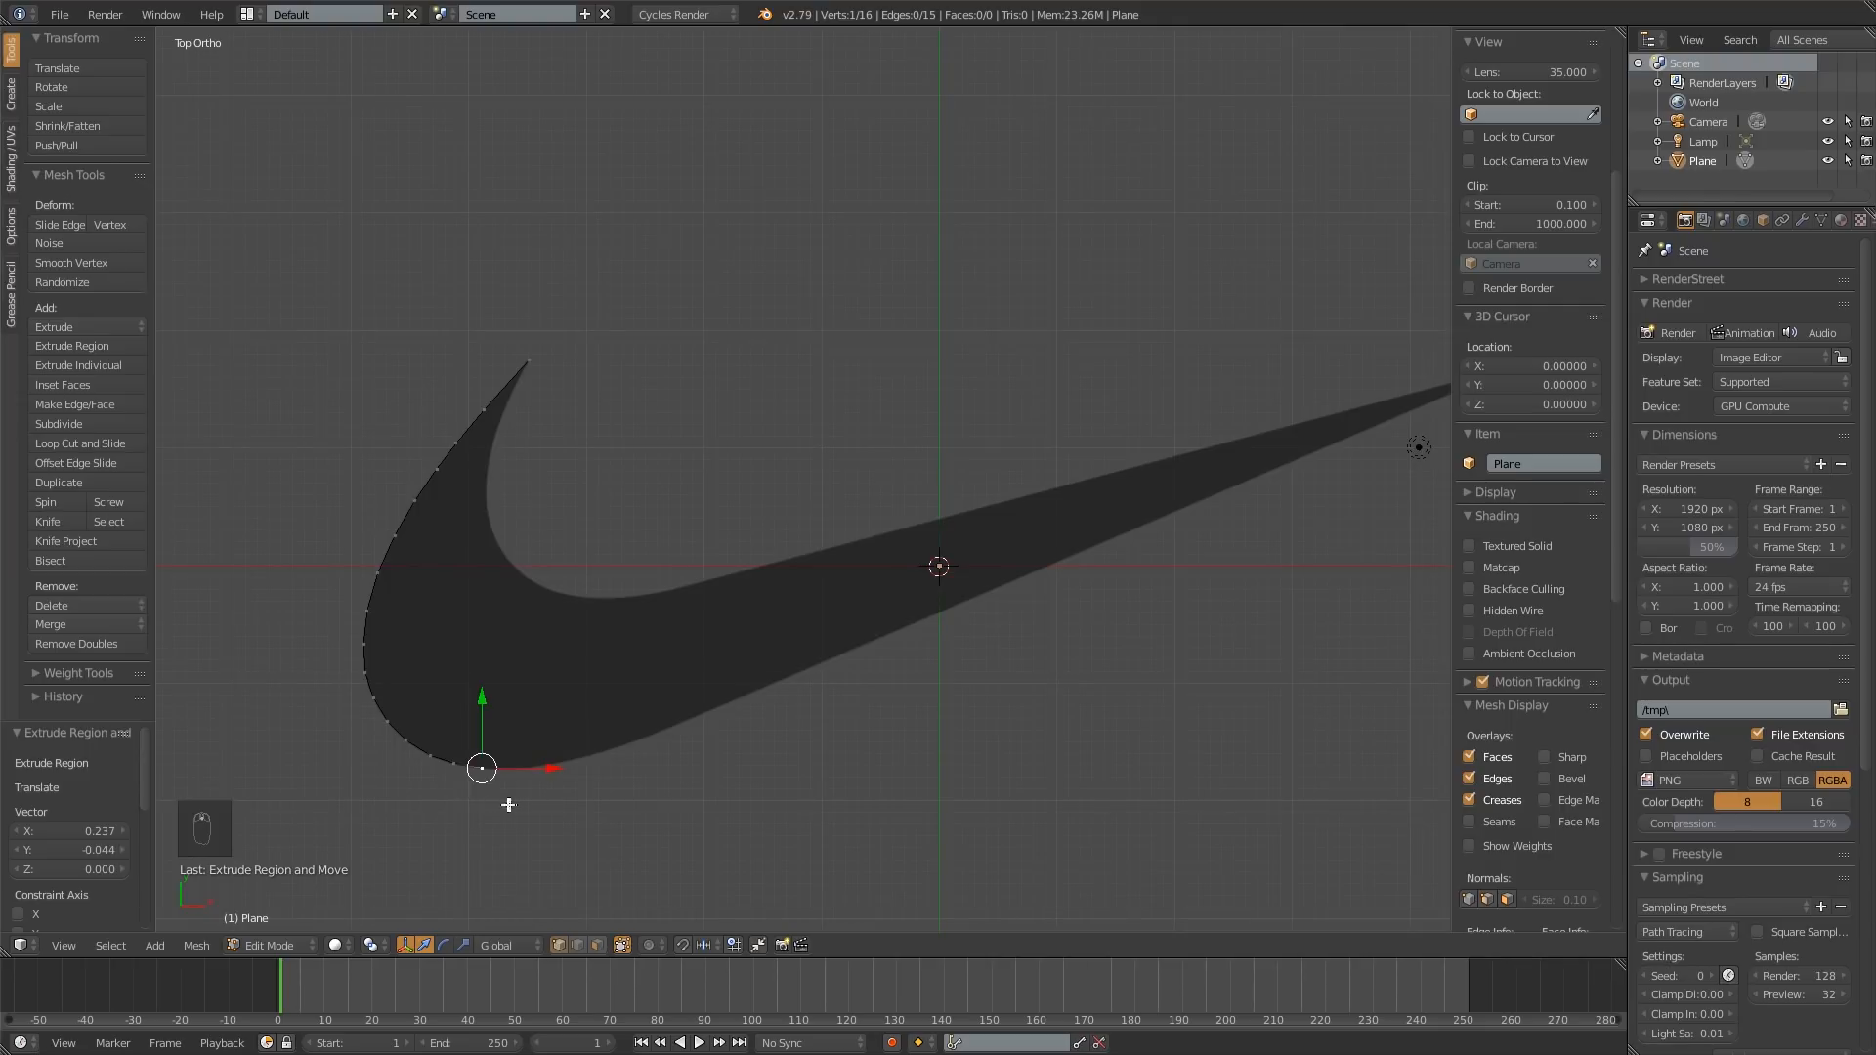
{"action": "scroll", "coordinate": [503, 796], "scroll_direction": "up", "scroll_amount": 5}
{"action": "key", "text": "g"}
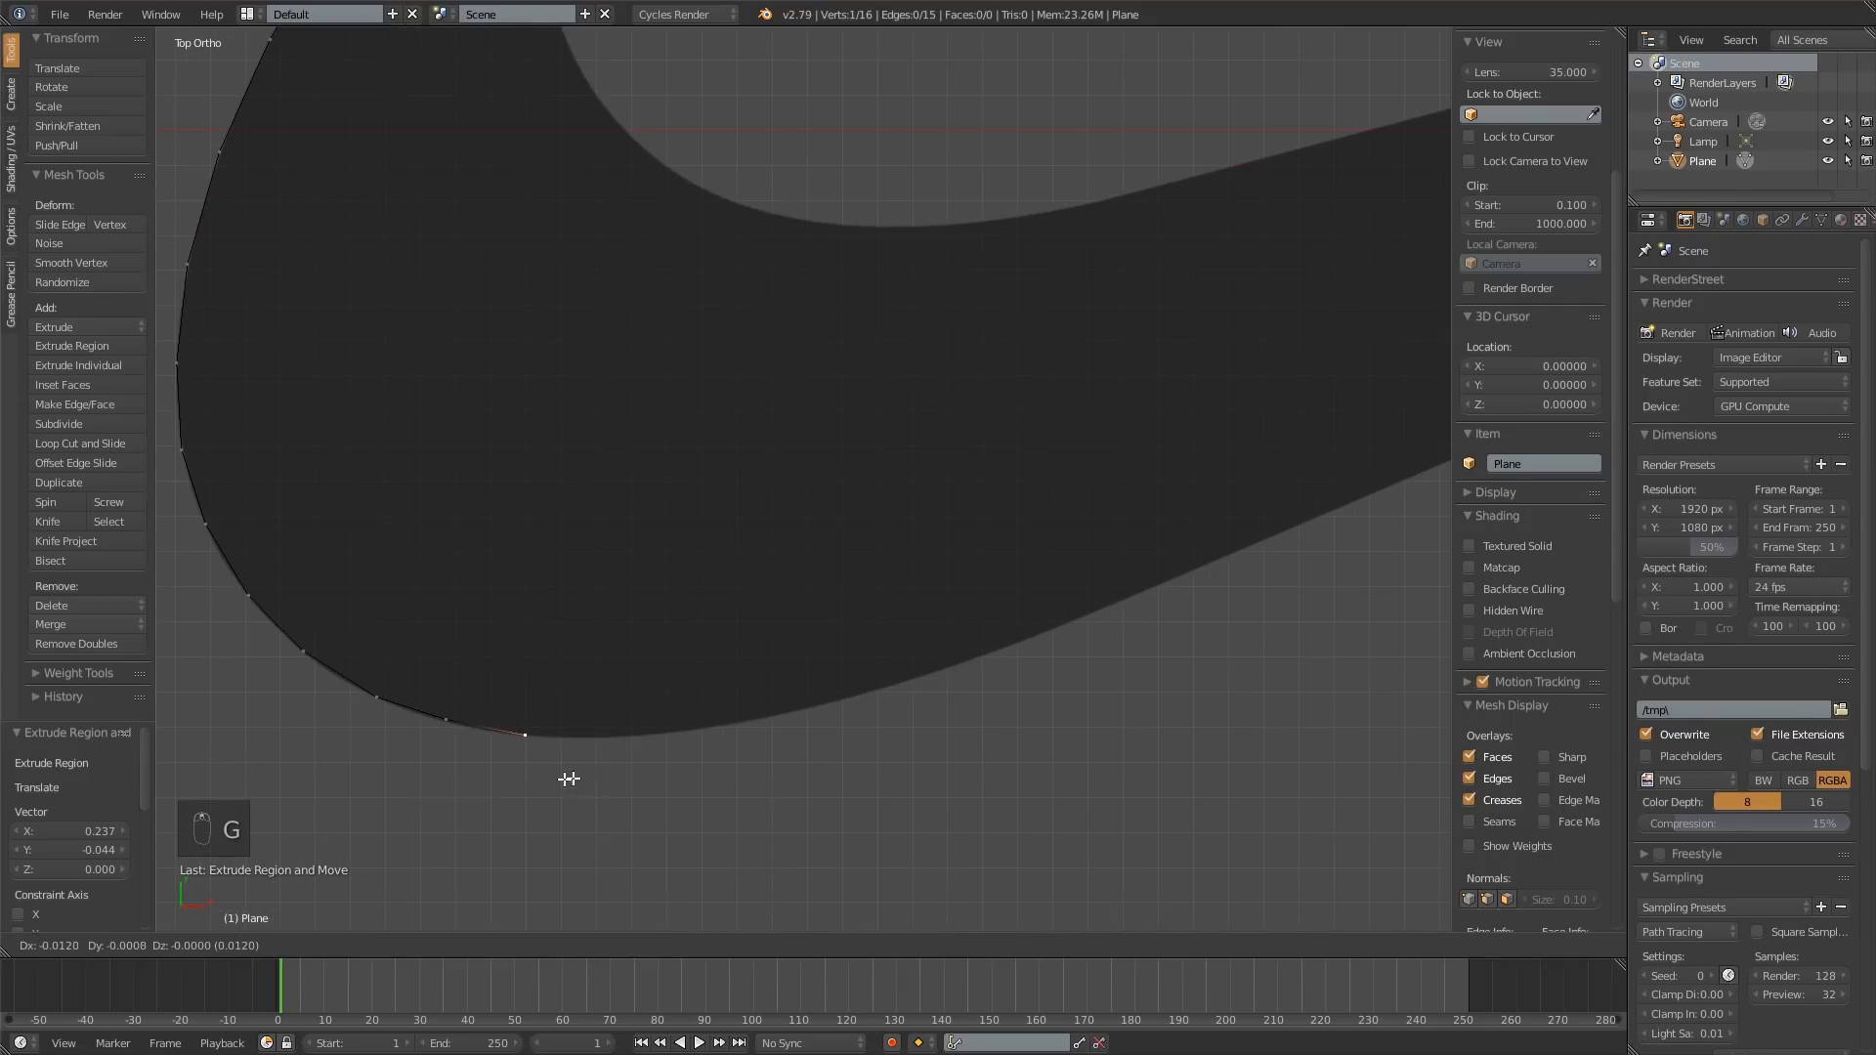
{"action": "left_click", "coordinate": [584, 782]}
Step: Extrude three vertices past the swoosh's lowest point along the start of its rising lower edge
{"action": "middle_click_drag", "start_coordinate": [586, 782], "coordinate": [445, 820], "text": "shift"}
{"action": "key", "text": "e"}
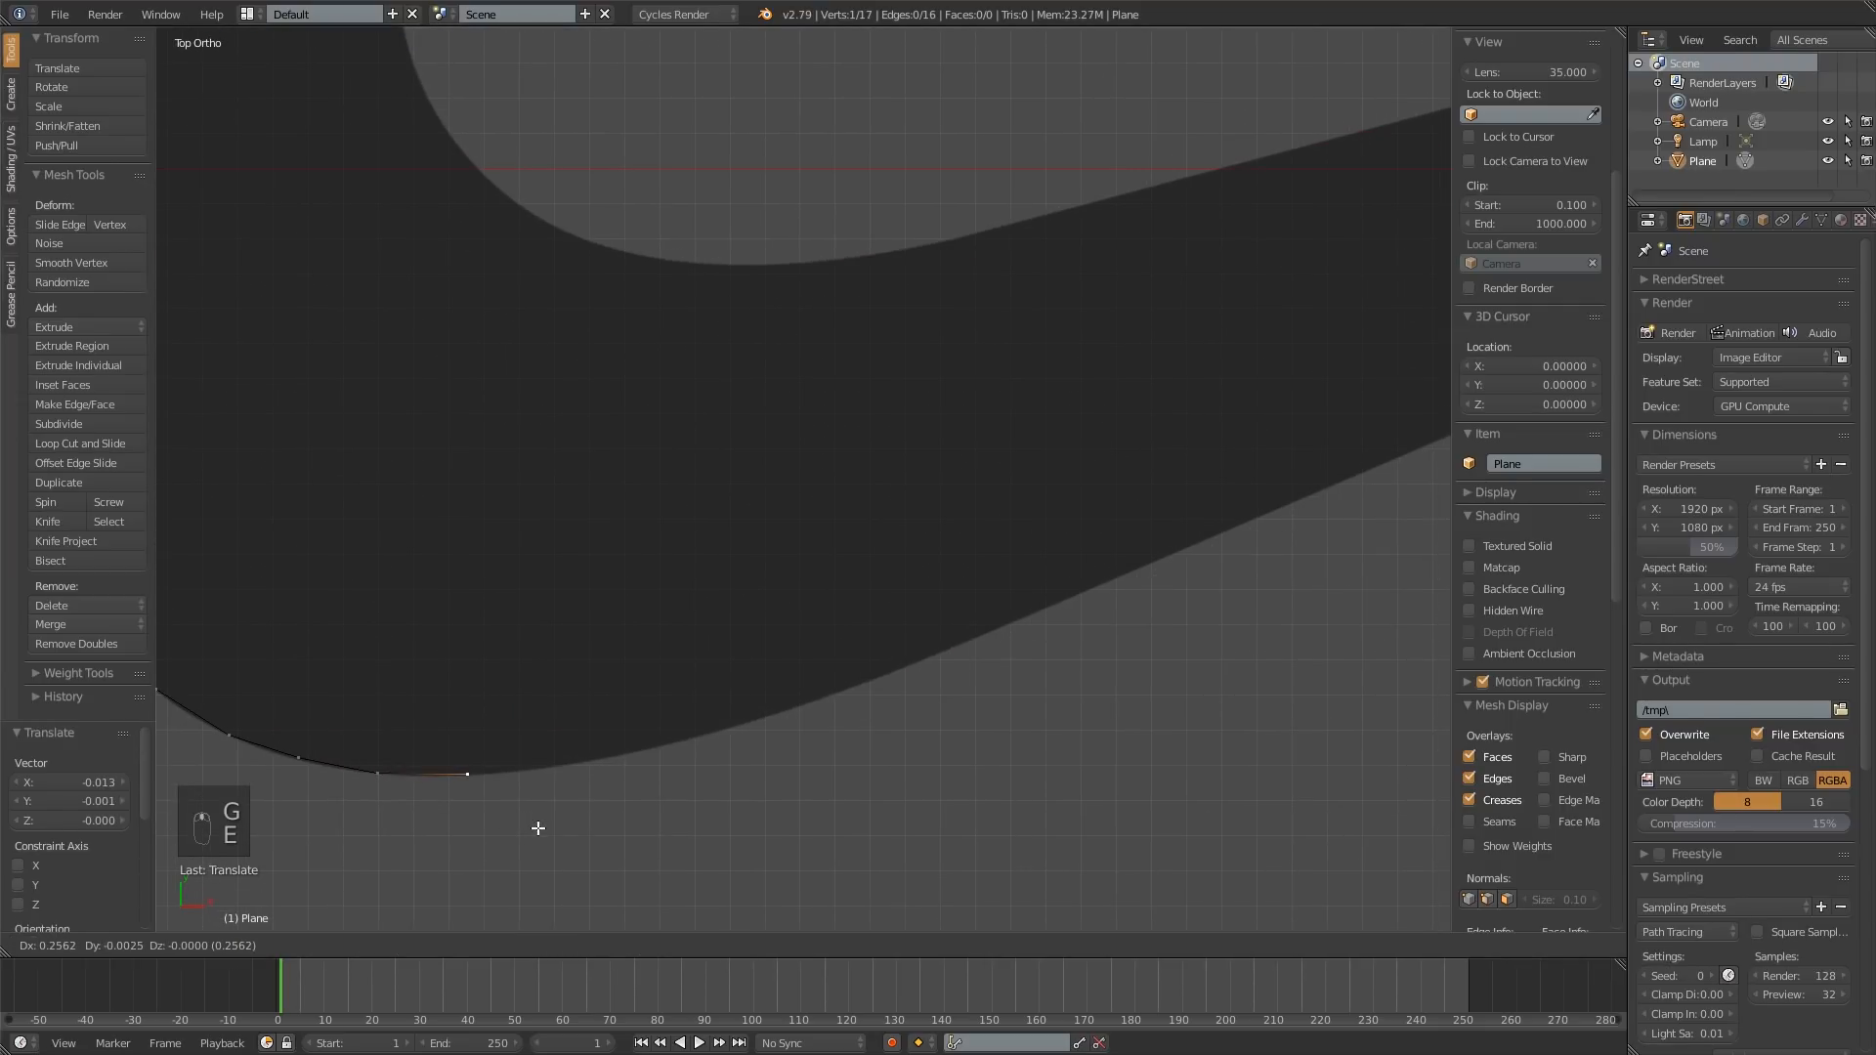
{"action": "left_click", "coordinate": [536, 825]}
{"action": "key", "text": "e"}
{"action": "left_click", "coordinate": [635, 819]}
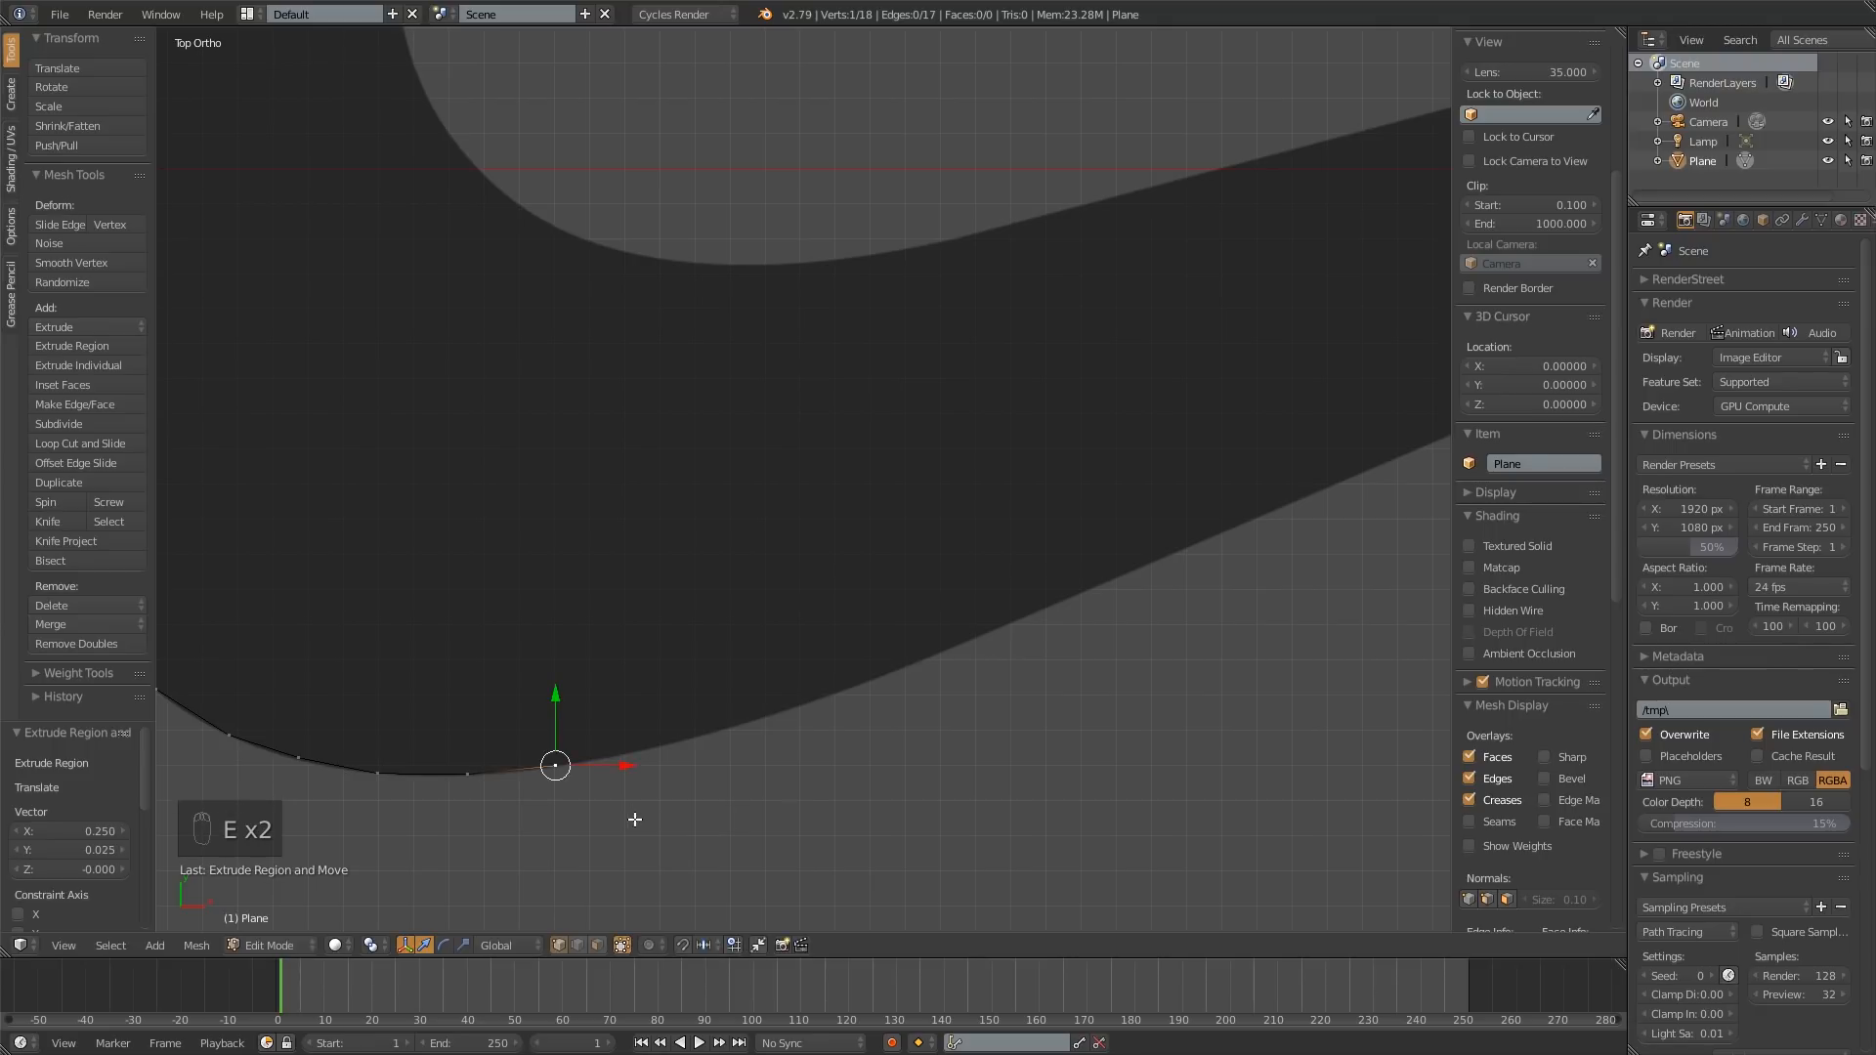
{"action": "key", "text": "e"}
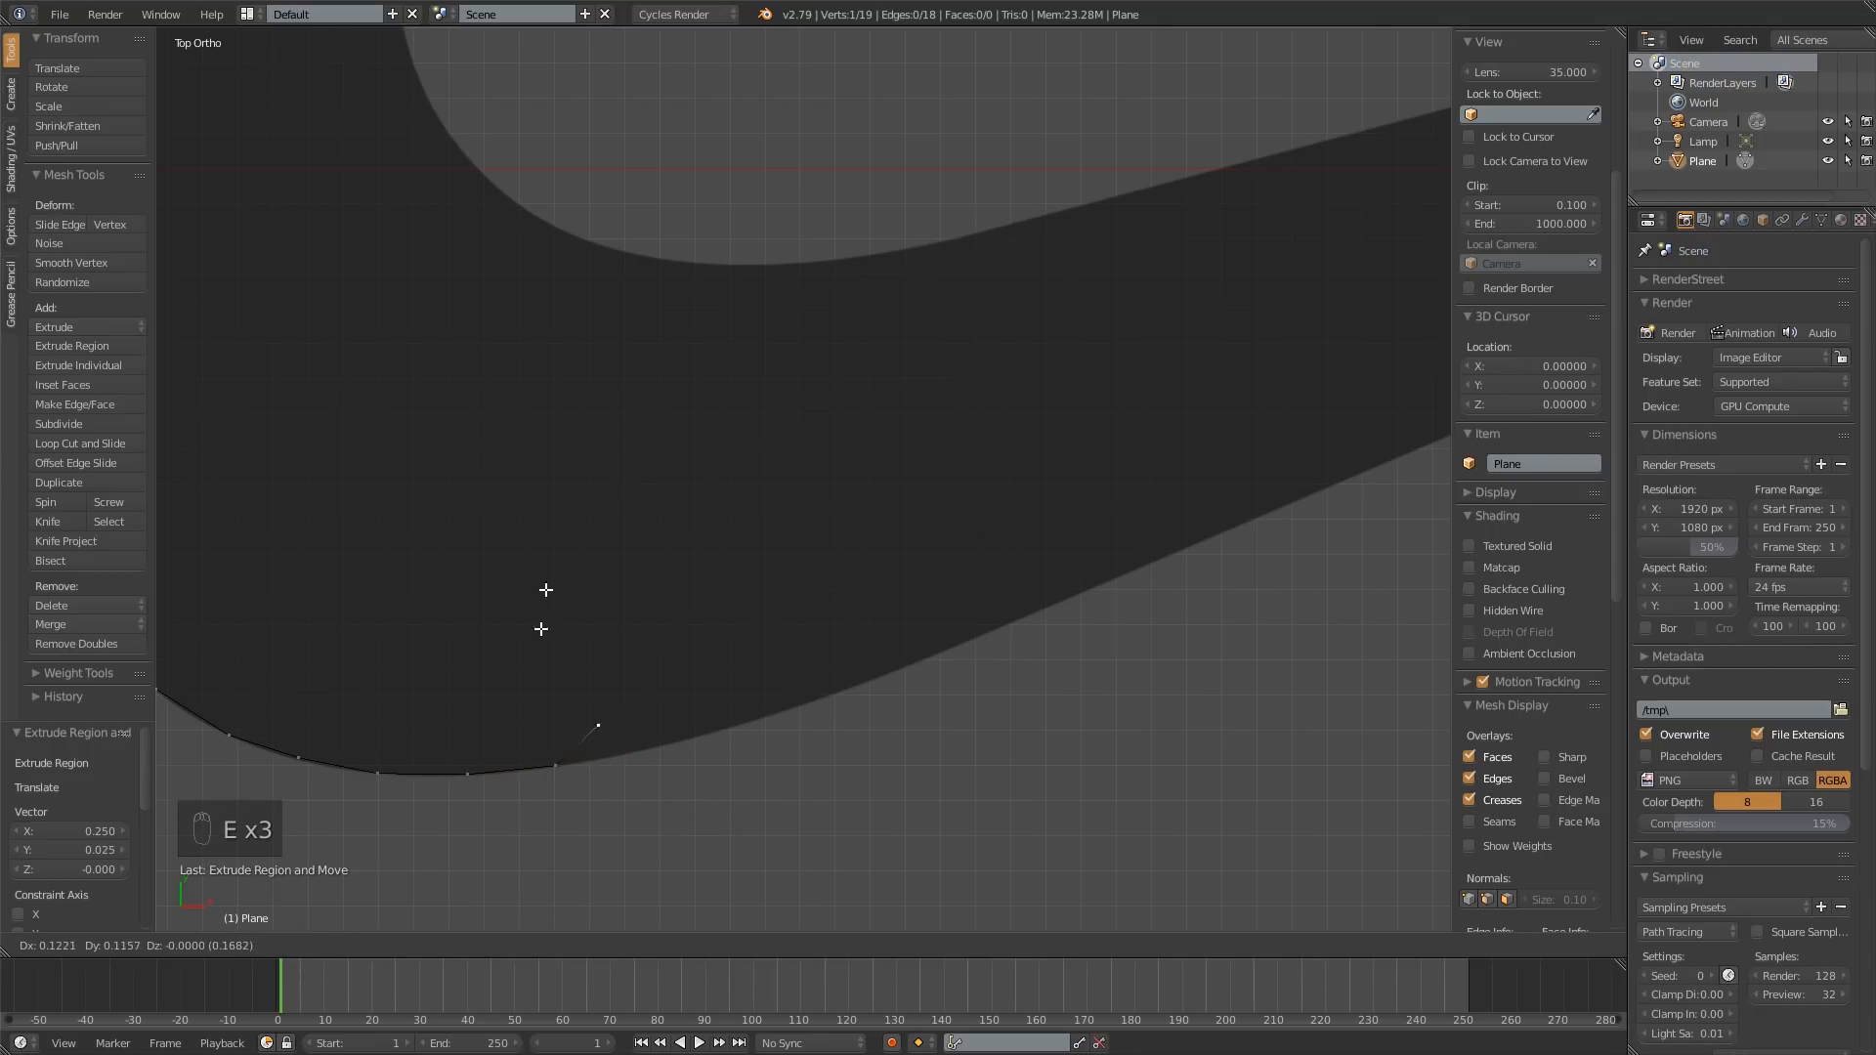
{"action": "left_click", "coordinate": [795, 884]}
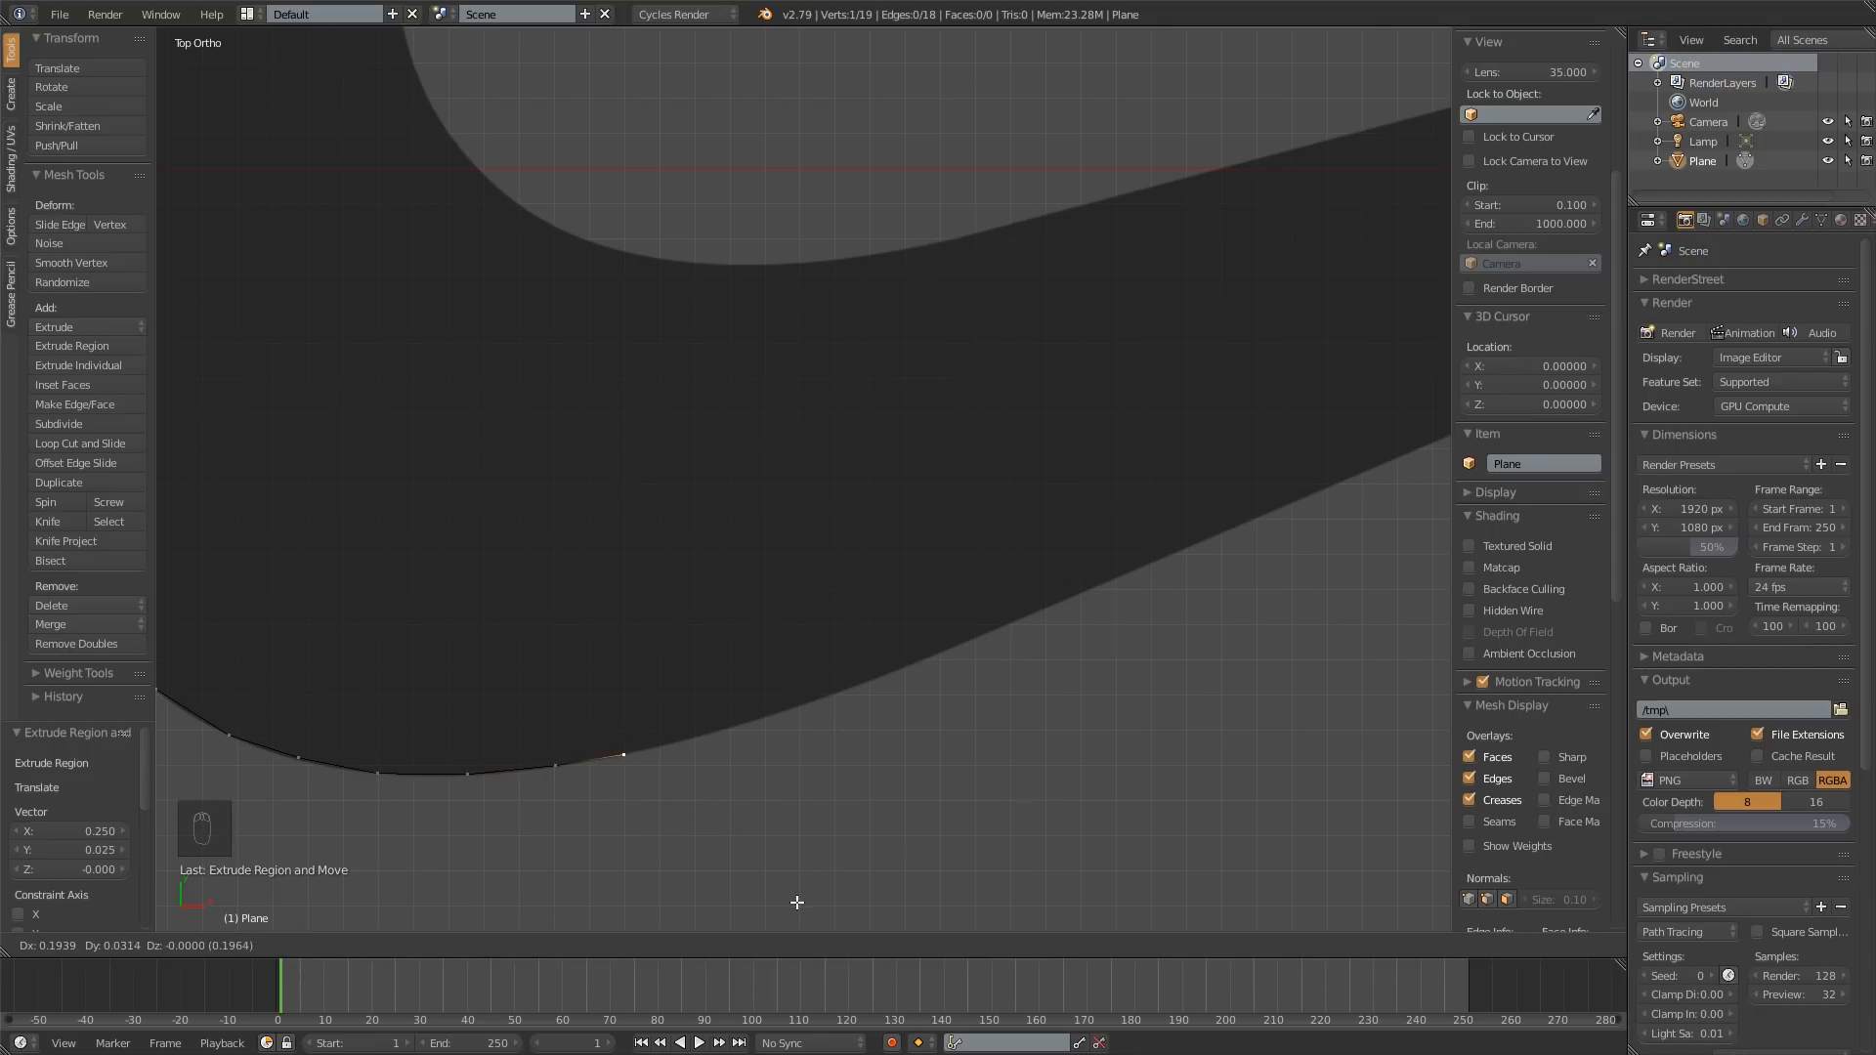
Step: Extrude four more vertices along the lower edge up to where the curve turns into a straight line
{"action": "key", "text": "e"}
{"action": "left_click", "coordinate": [882, 882]}
{"action": "key", "text": "e"}
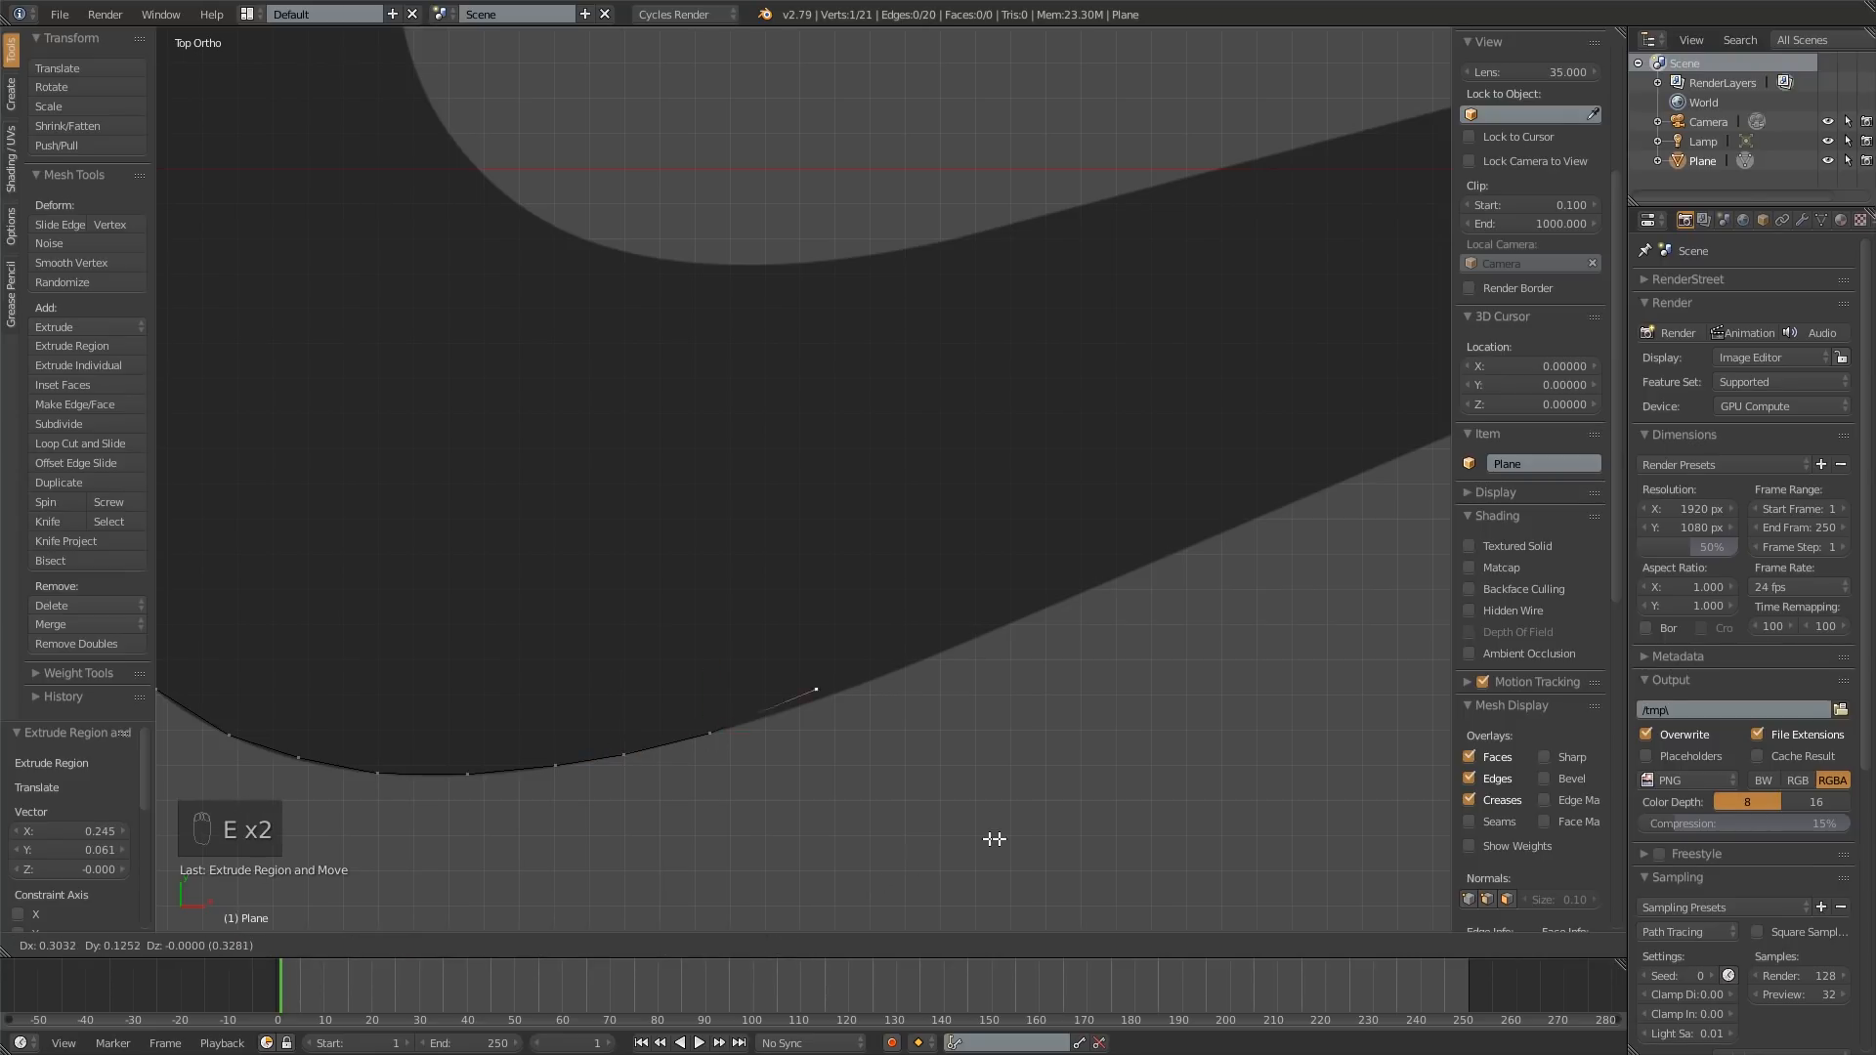
{"action": "left_click", "coordinate": [808, 918]}
{"action": "key", "text": "e"}
{"action": "left_click", "coordinate": [905, 921]}
{"action": "key", "text": "e"}
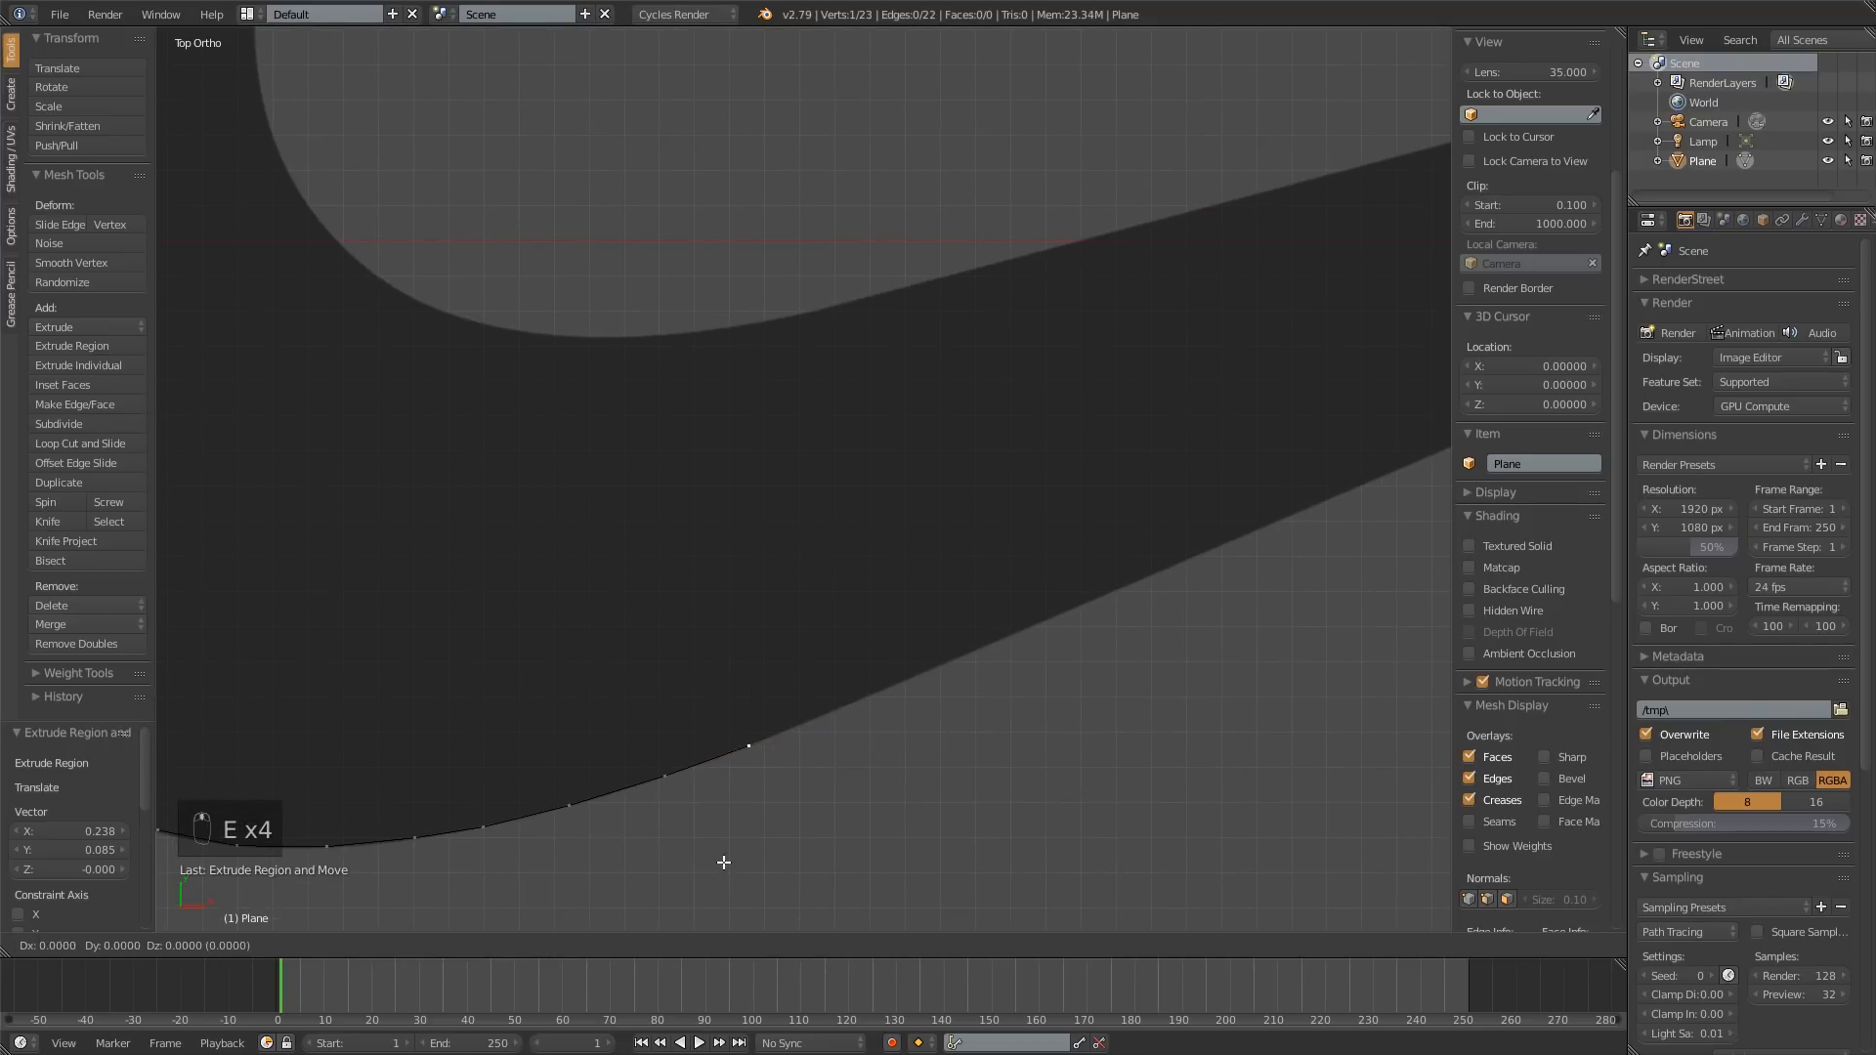
{"action": "left_click", "coordinate": [838, 827]}
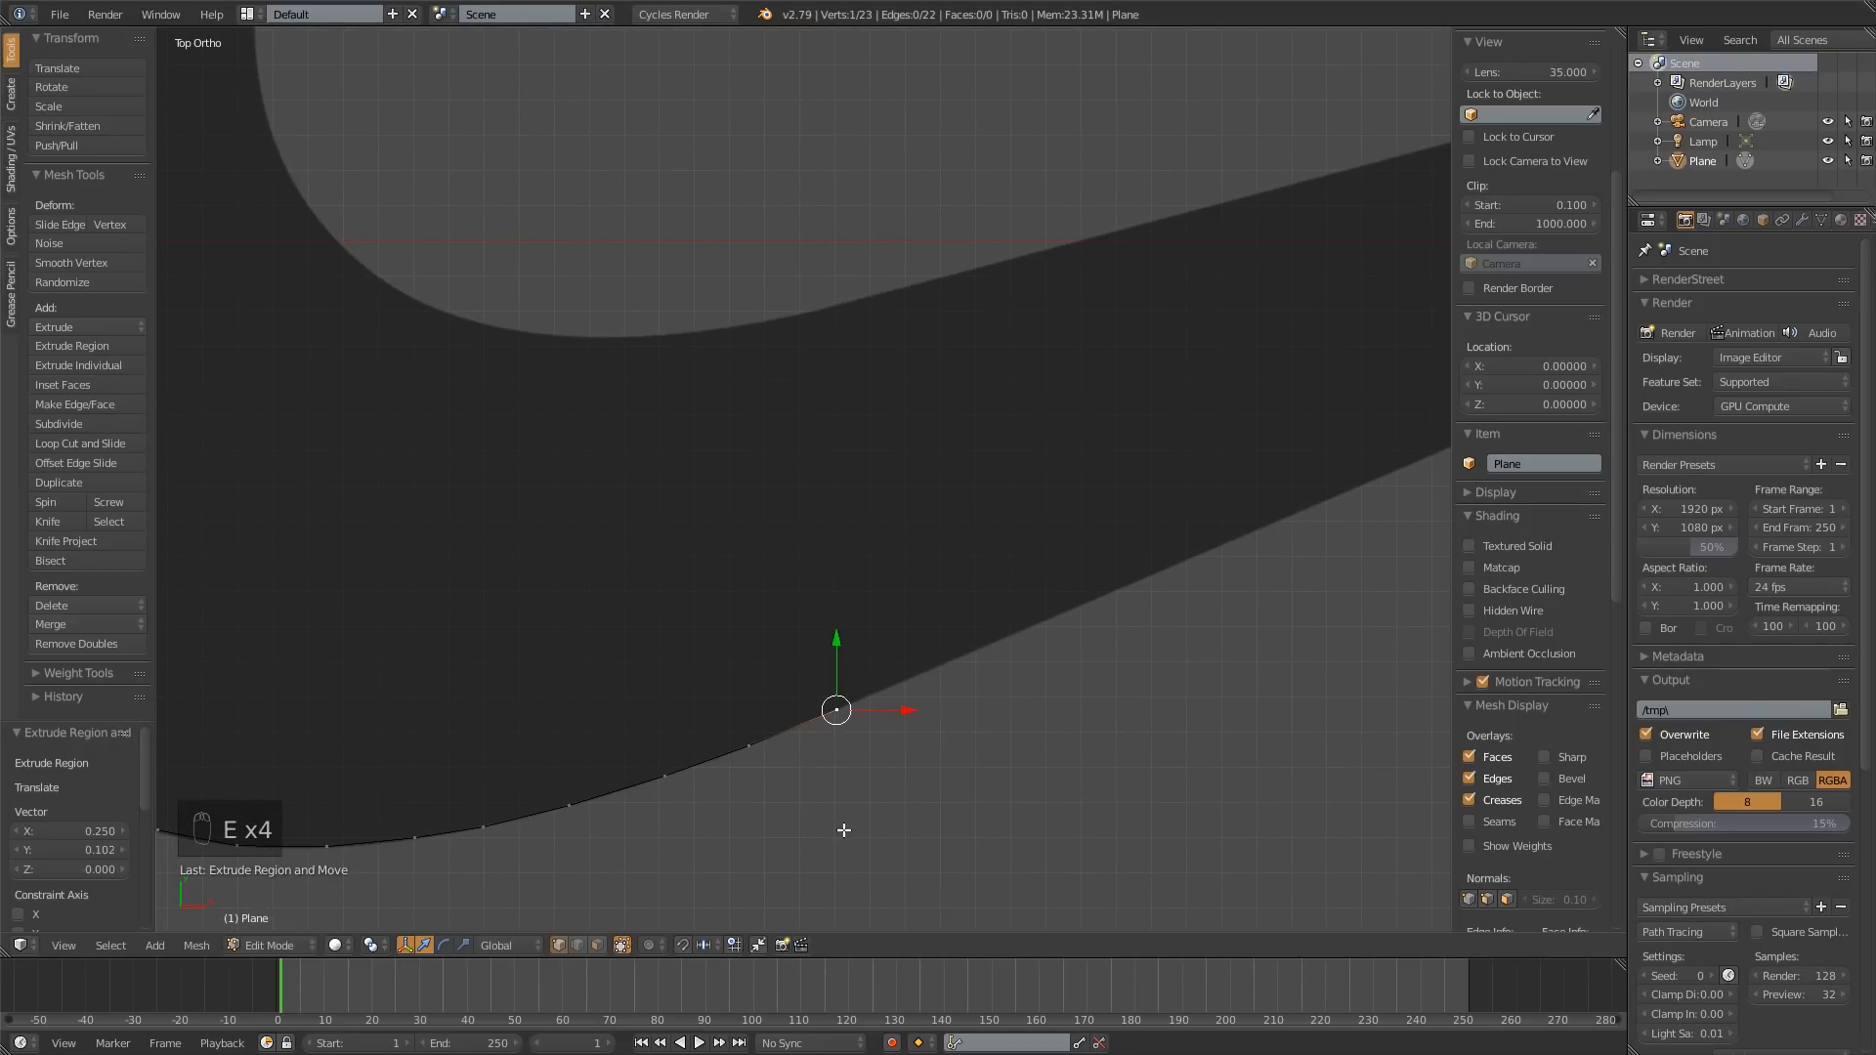
Step: Extrude one long edge along the straight underside to the right tip and align its end vertex with the tip
{"action": "scroll", "coordinate": [841, 683], "scroll_direction": "down", "scroll_amount": 4}
{"action": "scroll", "coordinate": [547, 781], "scroll_direction": "up", "scroll_amount": 2}
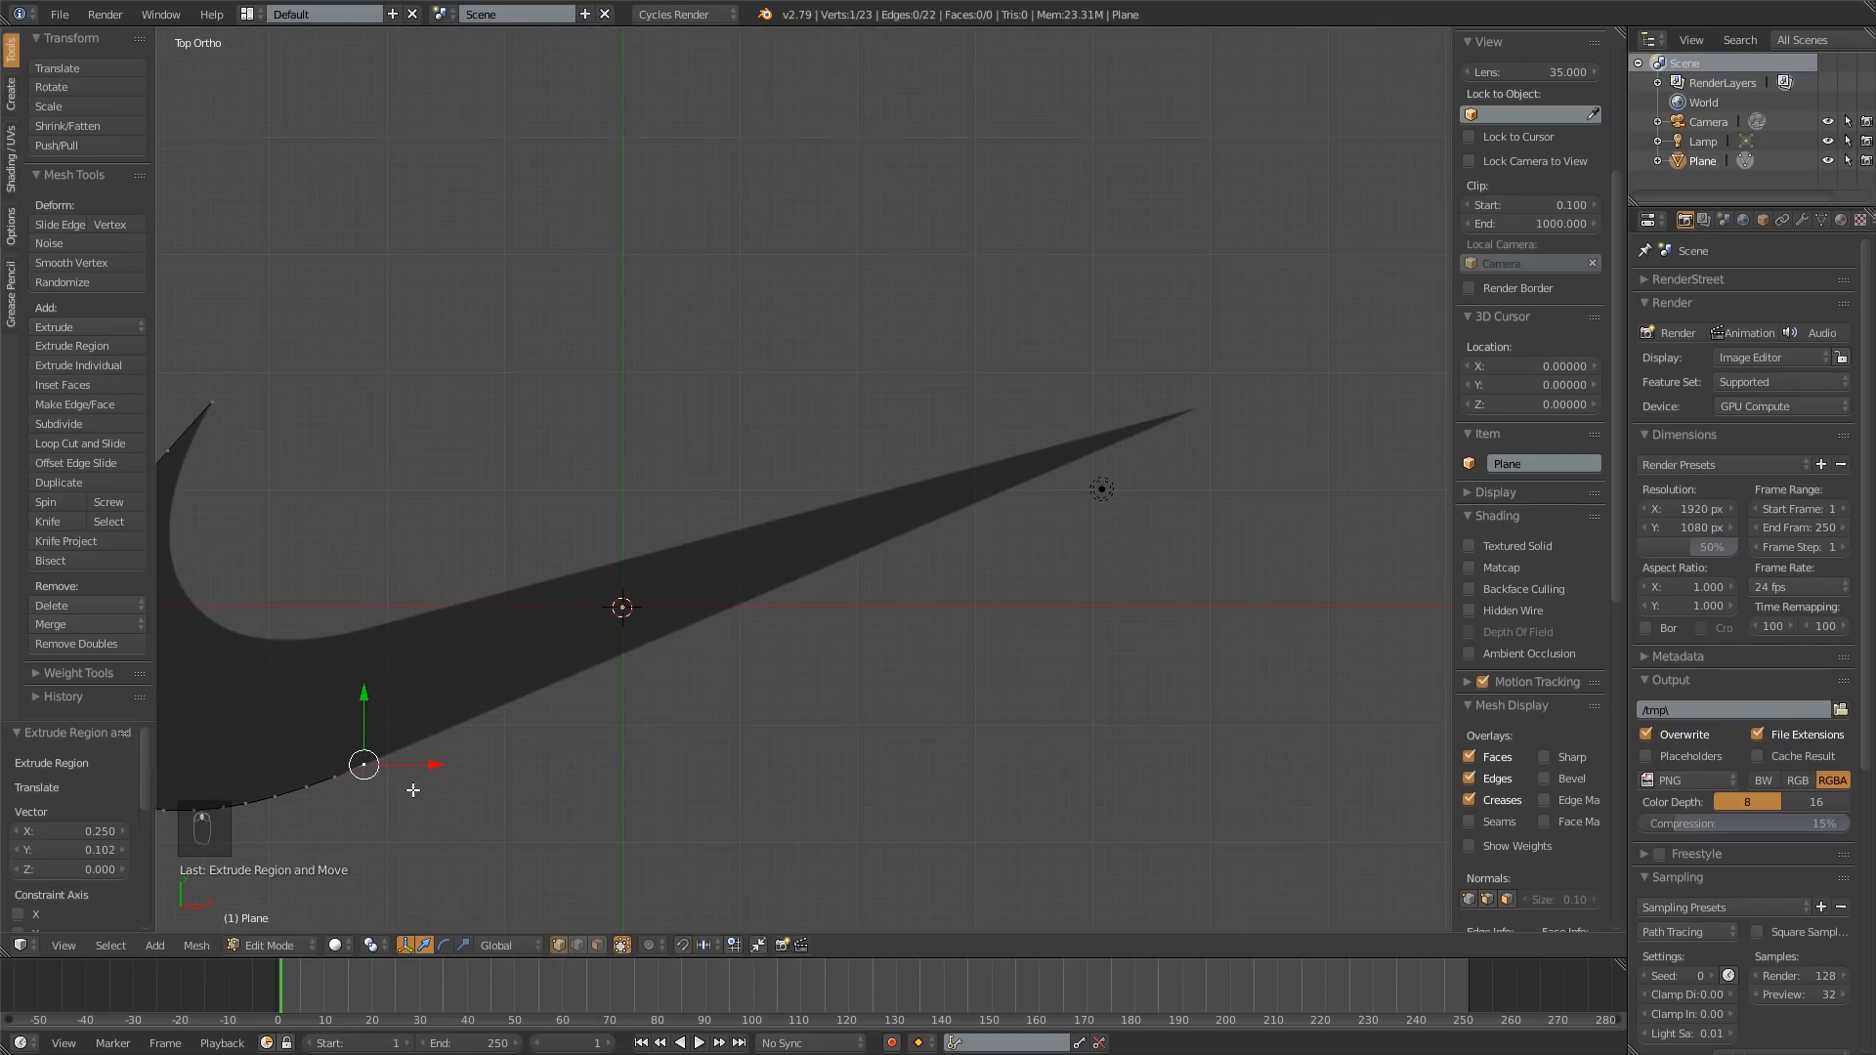
{"action": "scroll", "coordinate": [315, 821], "scroll_direction": "up", "scroll_amount": 1}
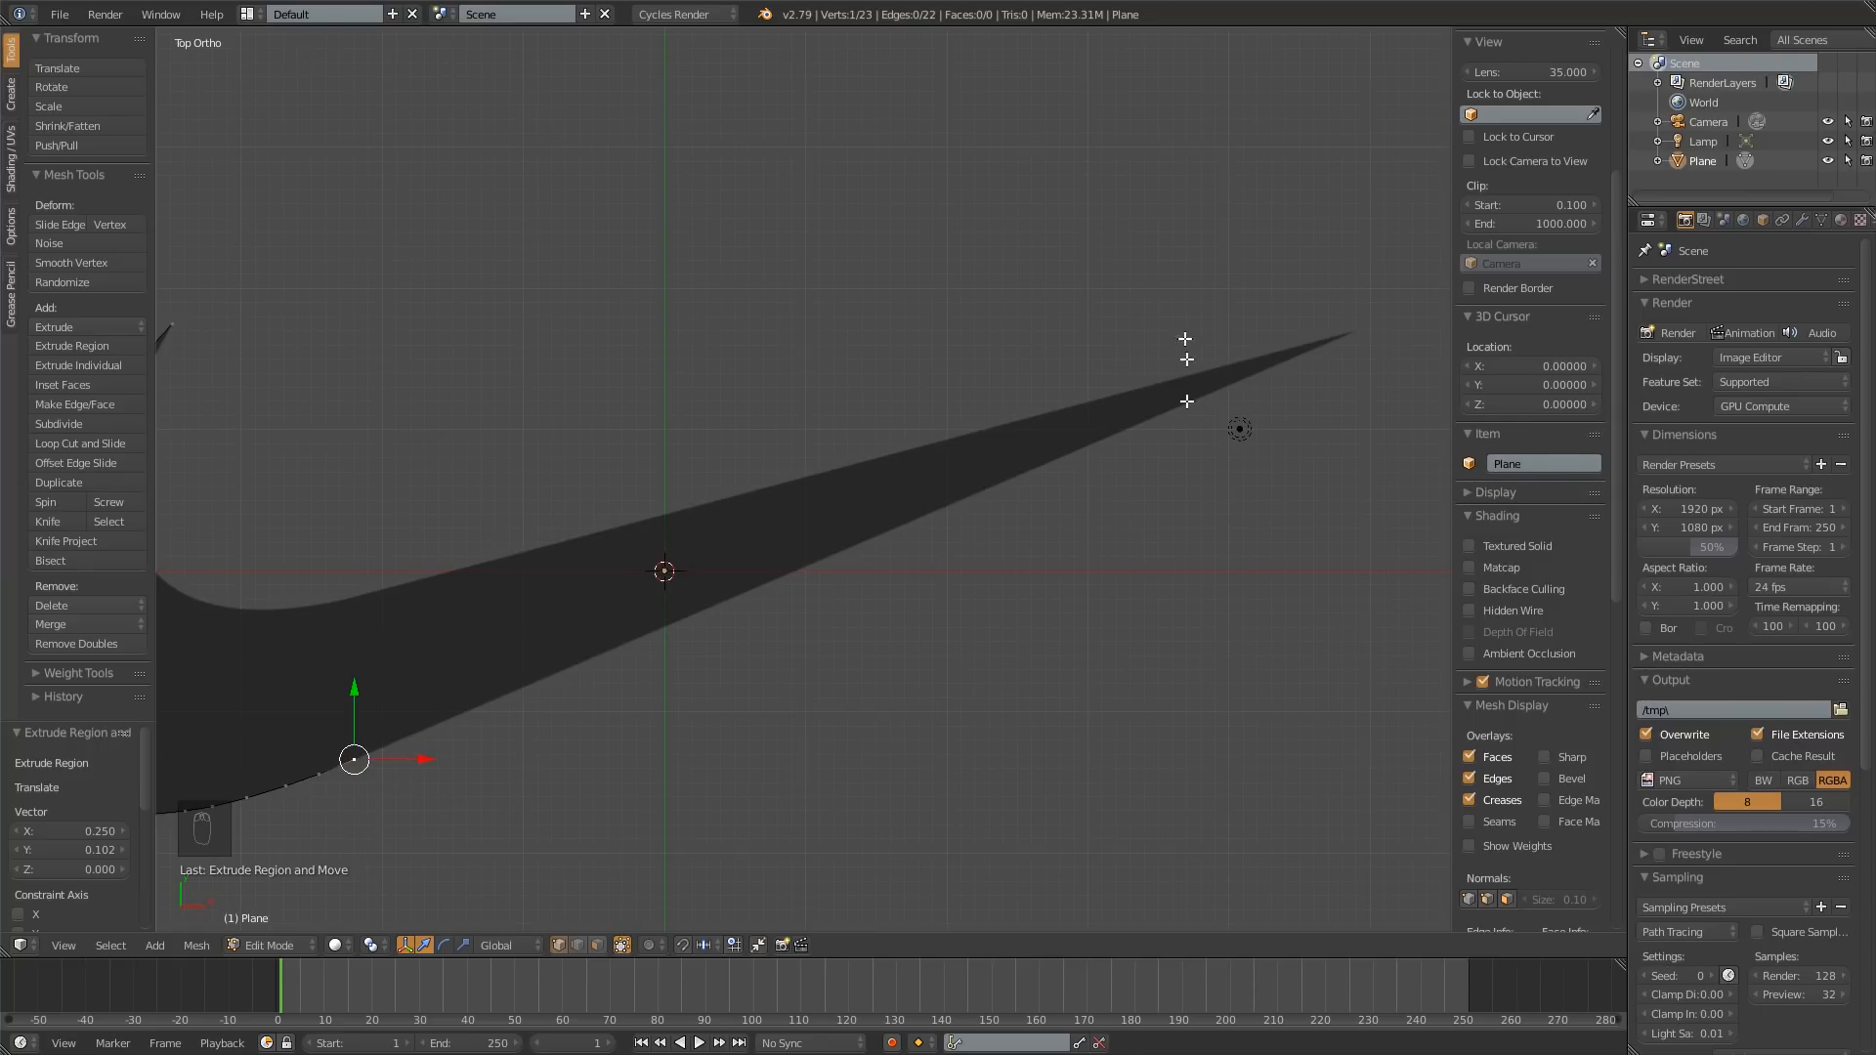
{"action": "key", "text": "e"}
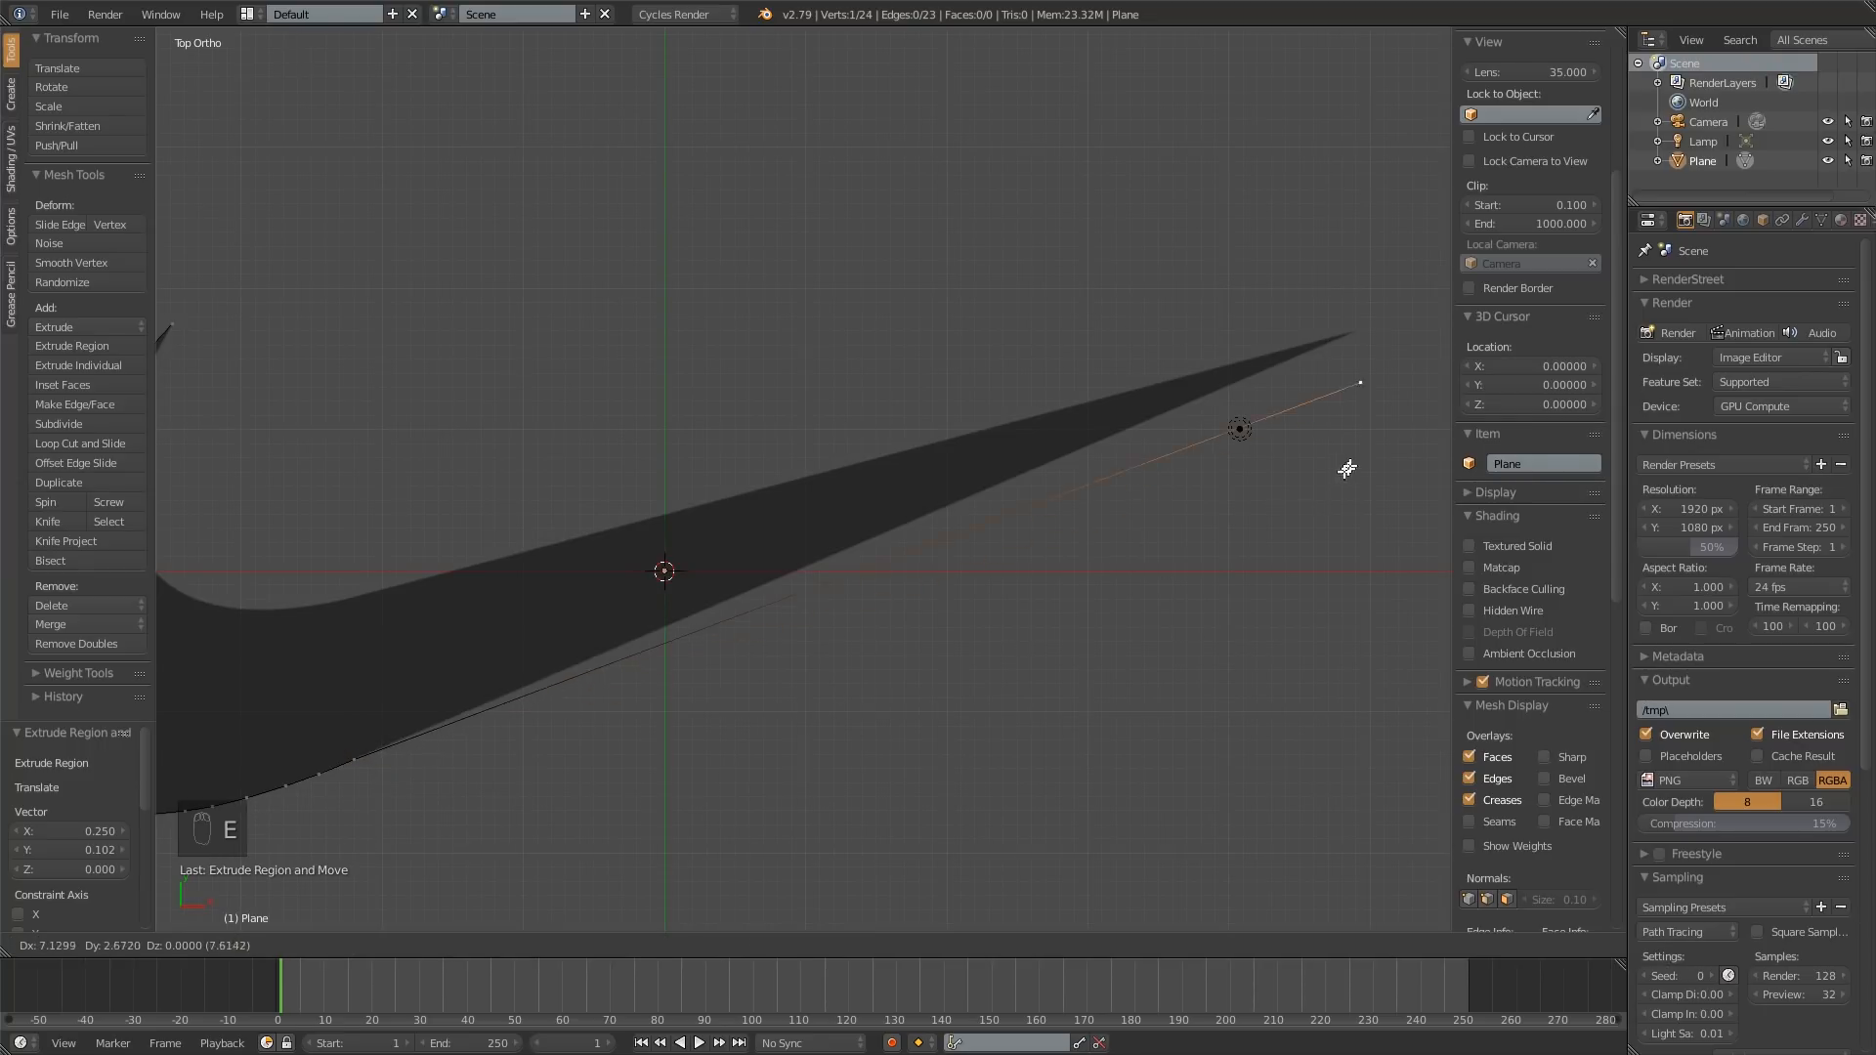
{"action": "left_click", "coordinate": [1368, 418]}
{"action": "middle_click_drag", "start_coordinate": [1372, 405], "coordinate": [1057, 436], "text": "shift"}
{"action": "scroll", "coordinate": [1045, 409], "scroll_direction": "up", "scroll_amount": 1}
{"action": "key", "text": "g"}
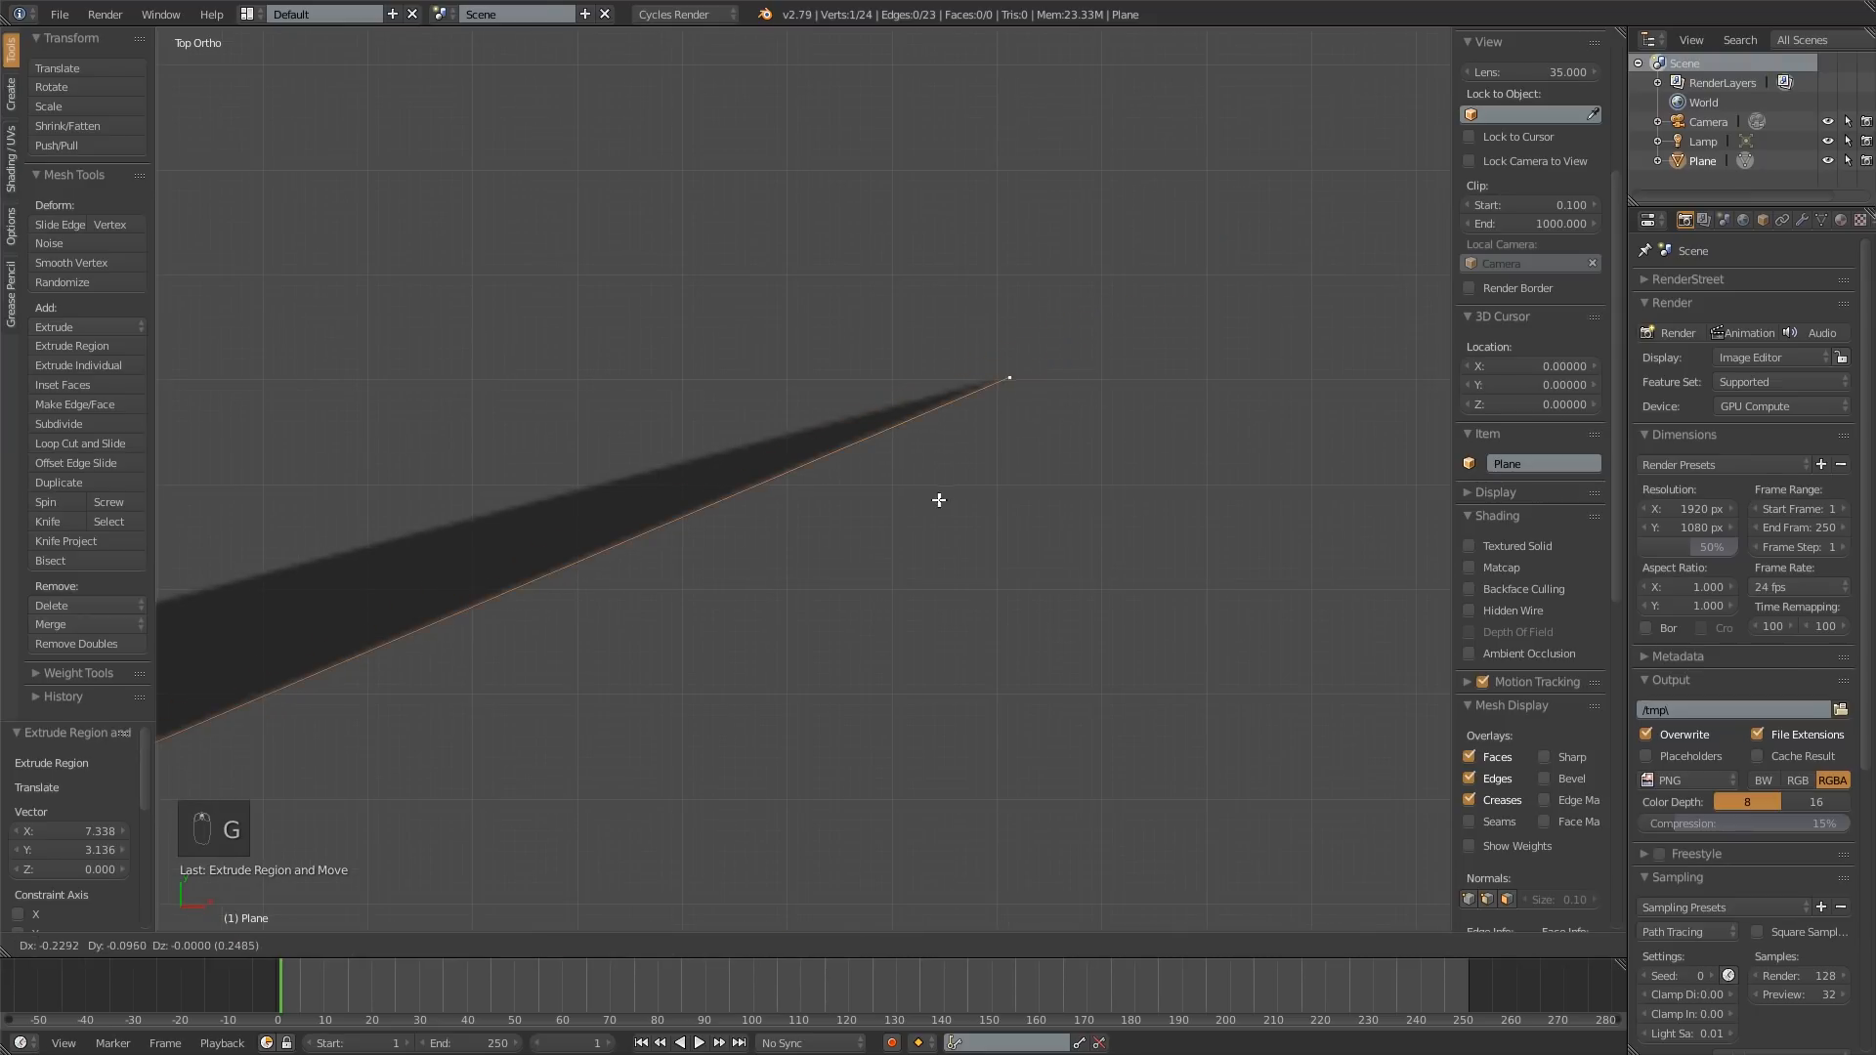
{"action": "left_click", "coordinate": [879, 490]}
Step: Extrude a vertex from the right tip back along the straight upper edge and align it where the inner curve begins
{"action": "scroll", "coordinate": [880, 490], "scroll_direction": "down", "scroll_amount": 7}
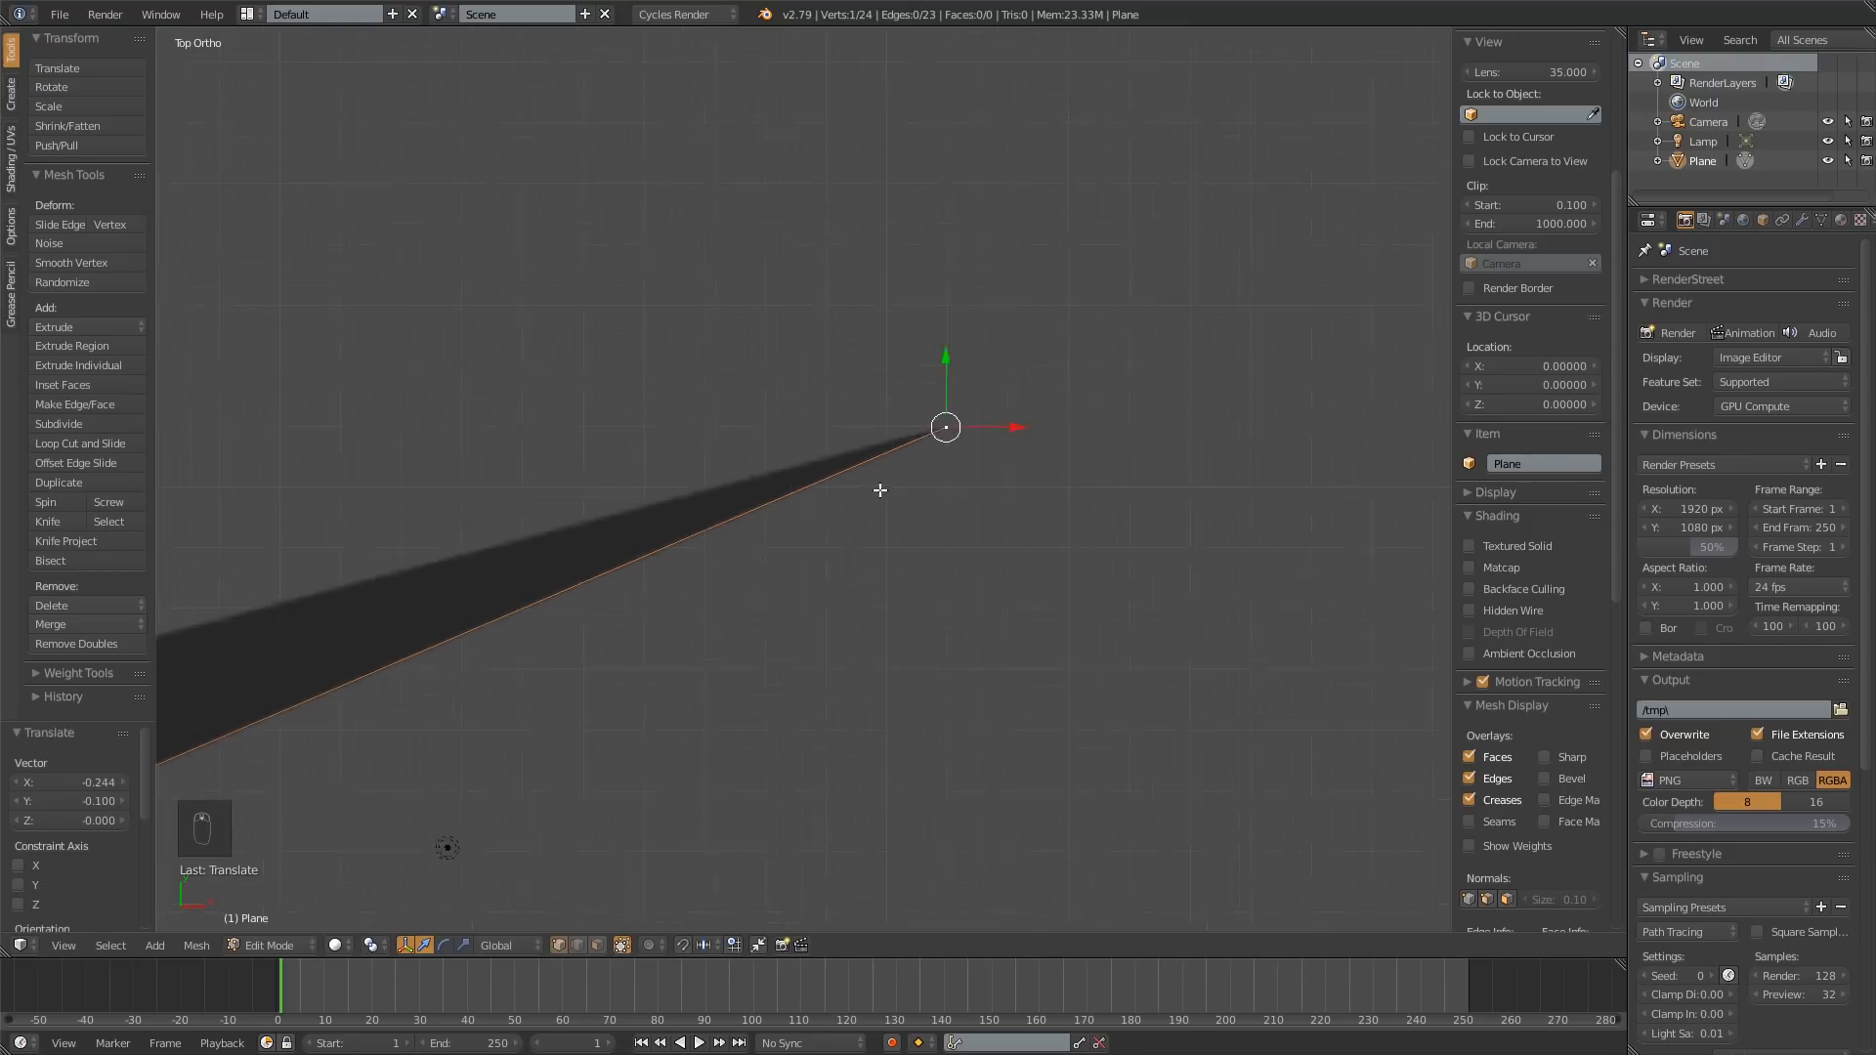
{"action": "middle_click_drag", "start_coordinate": [695, 552], "coordinate": [1162, 426], "text": "shift"}
{"action": "scroll", "coordinate": [1070, 439], "scroll_direction": "down", "scroll_amount": 5}
{"action": "middle_click_drag", "start_coordinate": [901, 516], "coordinate": [1052, 439], "text": "shift"}
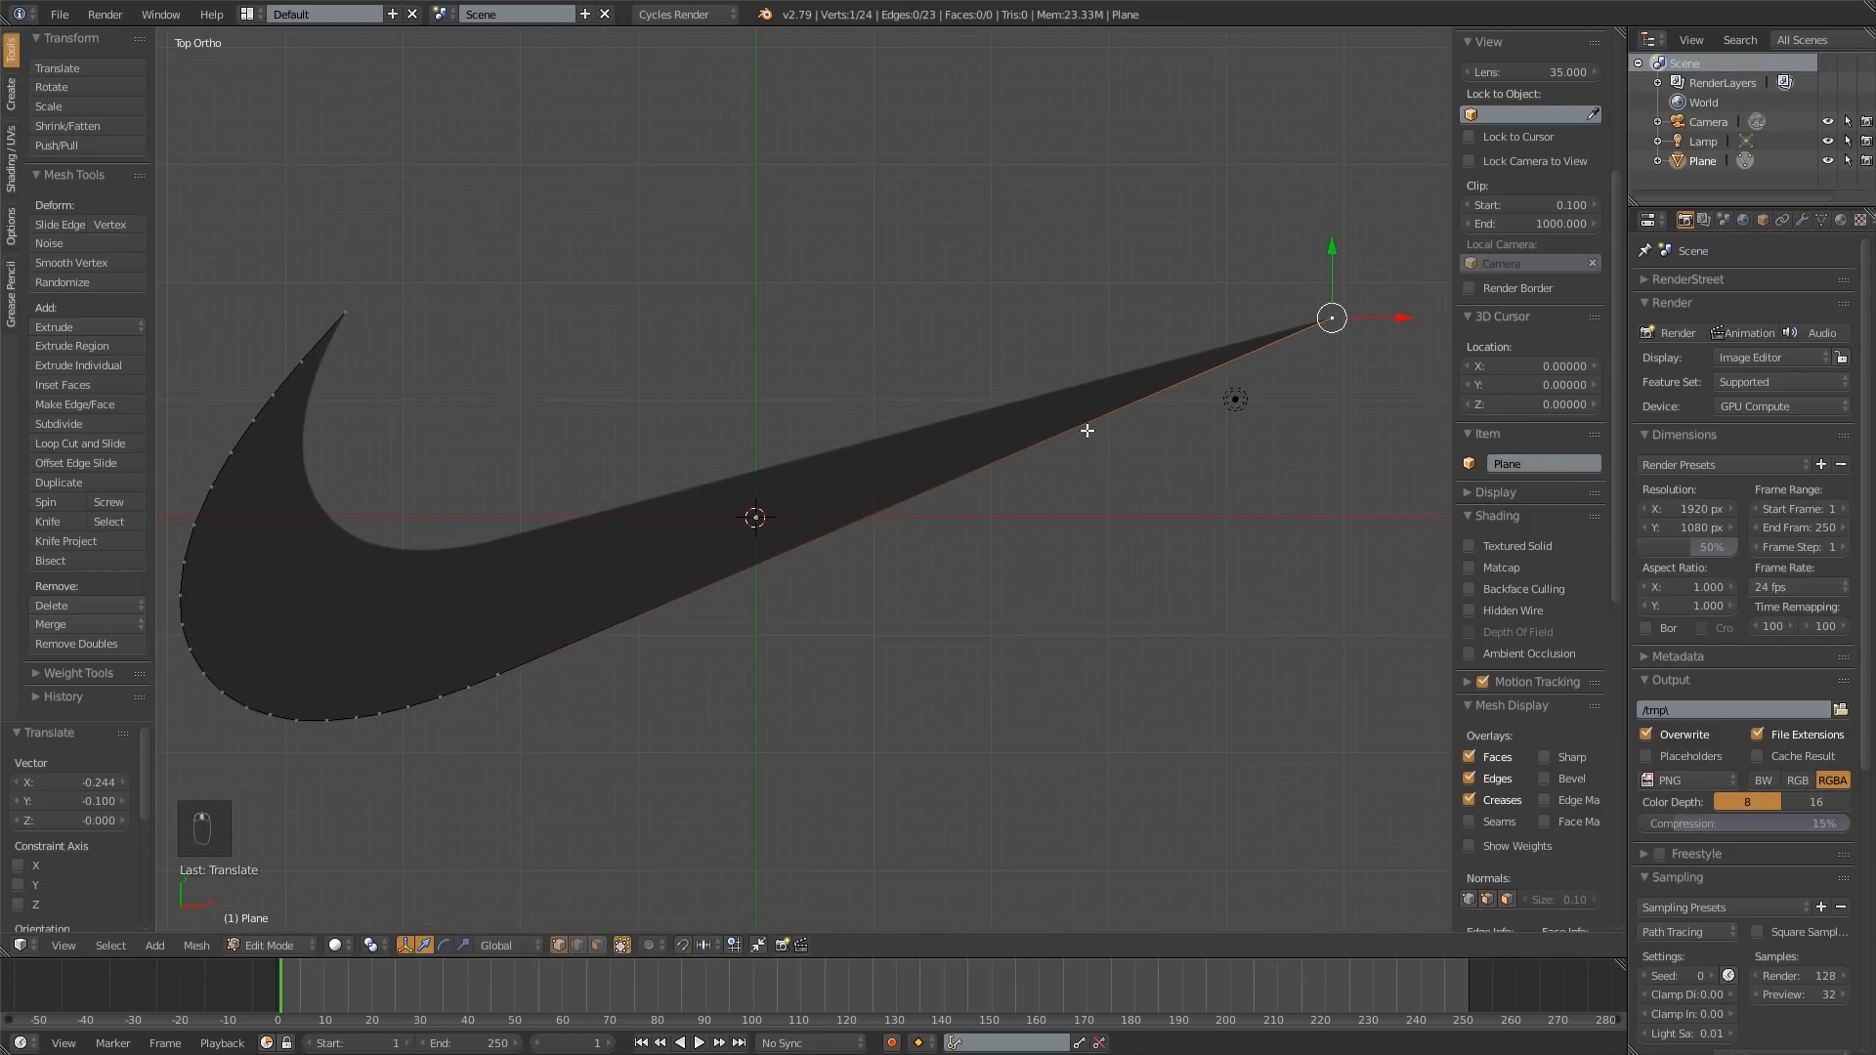
{"action": "key", "text": "e"}
{"action": "left_click", "coordinate": [312, 648]}
{"action": "scroll", "coordinate": [473, 594], "scroll_direction": "up", "scroll_amount": 10}
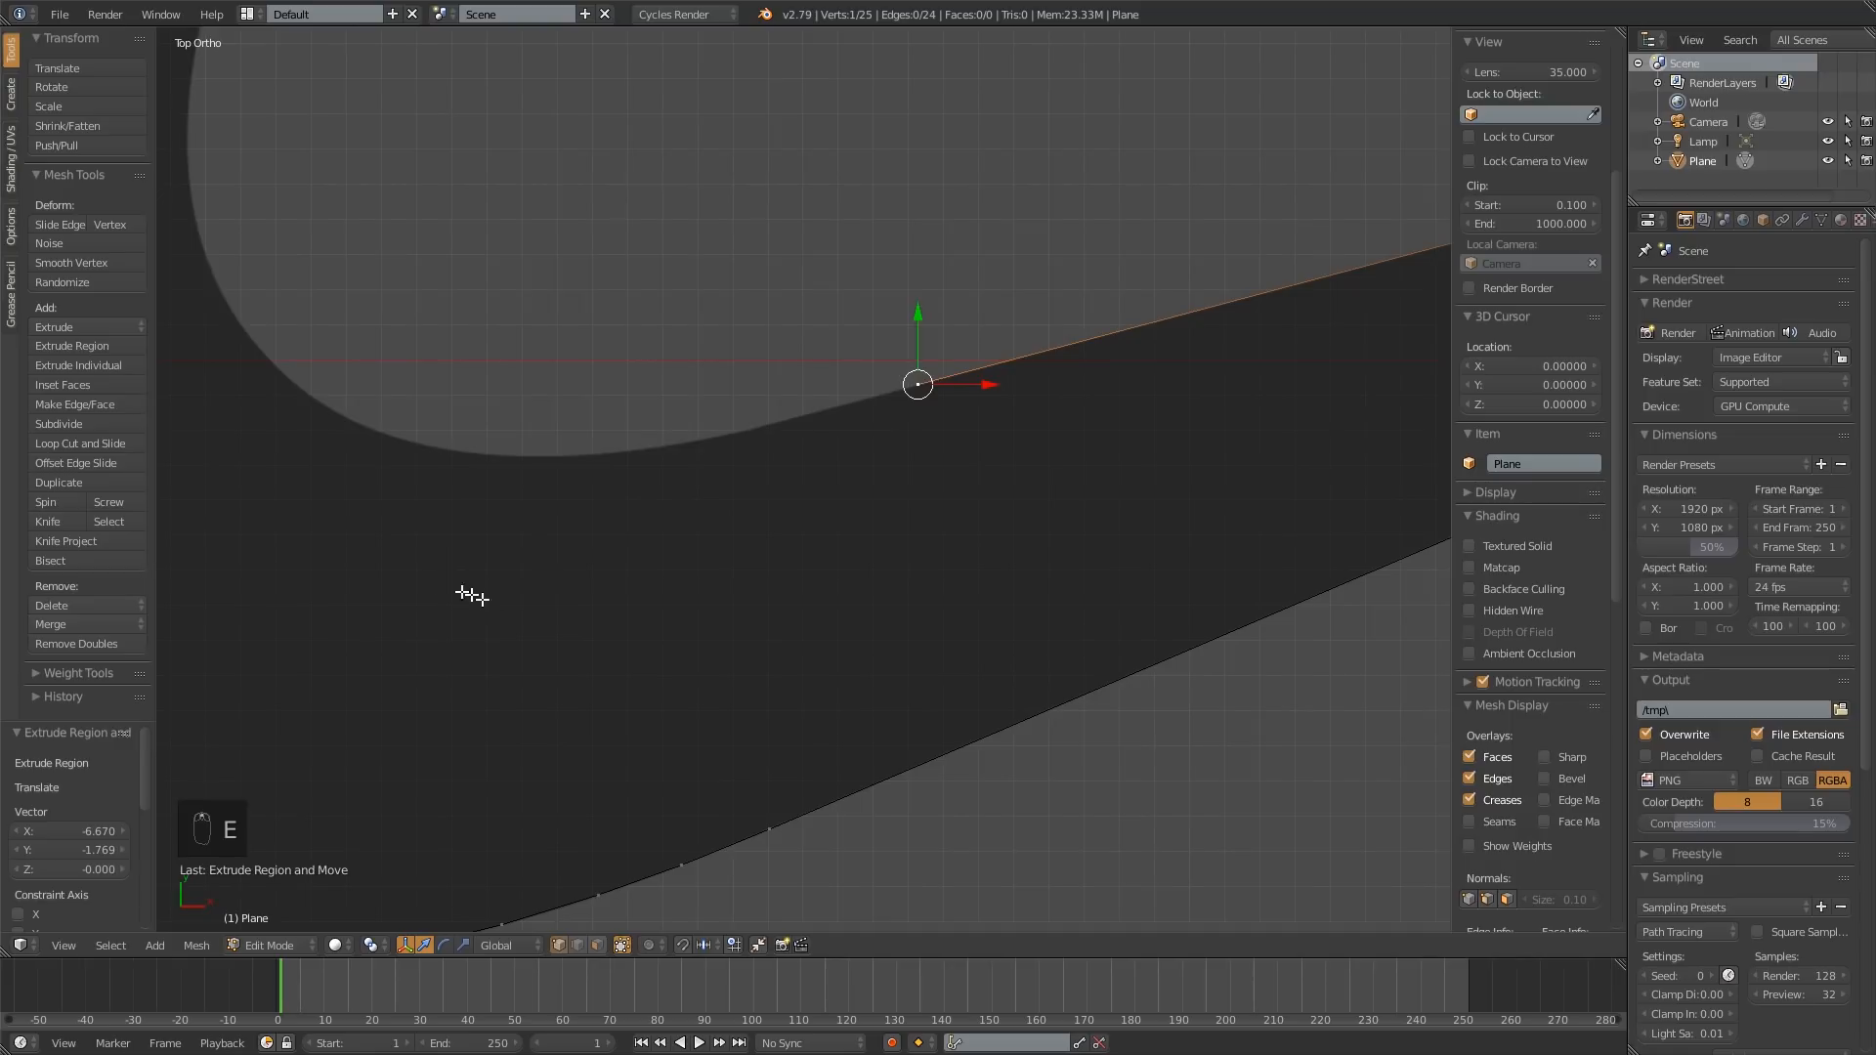
{"action": "scroll", "coordinate": [806, 414], "scroll_direction": "up", "scroll_amount": 1}
{"action": "key", "text": "g"}
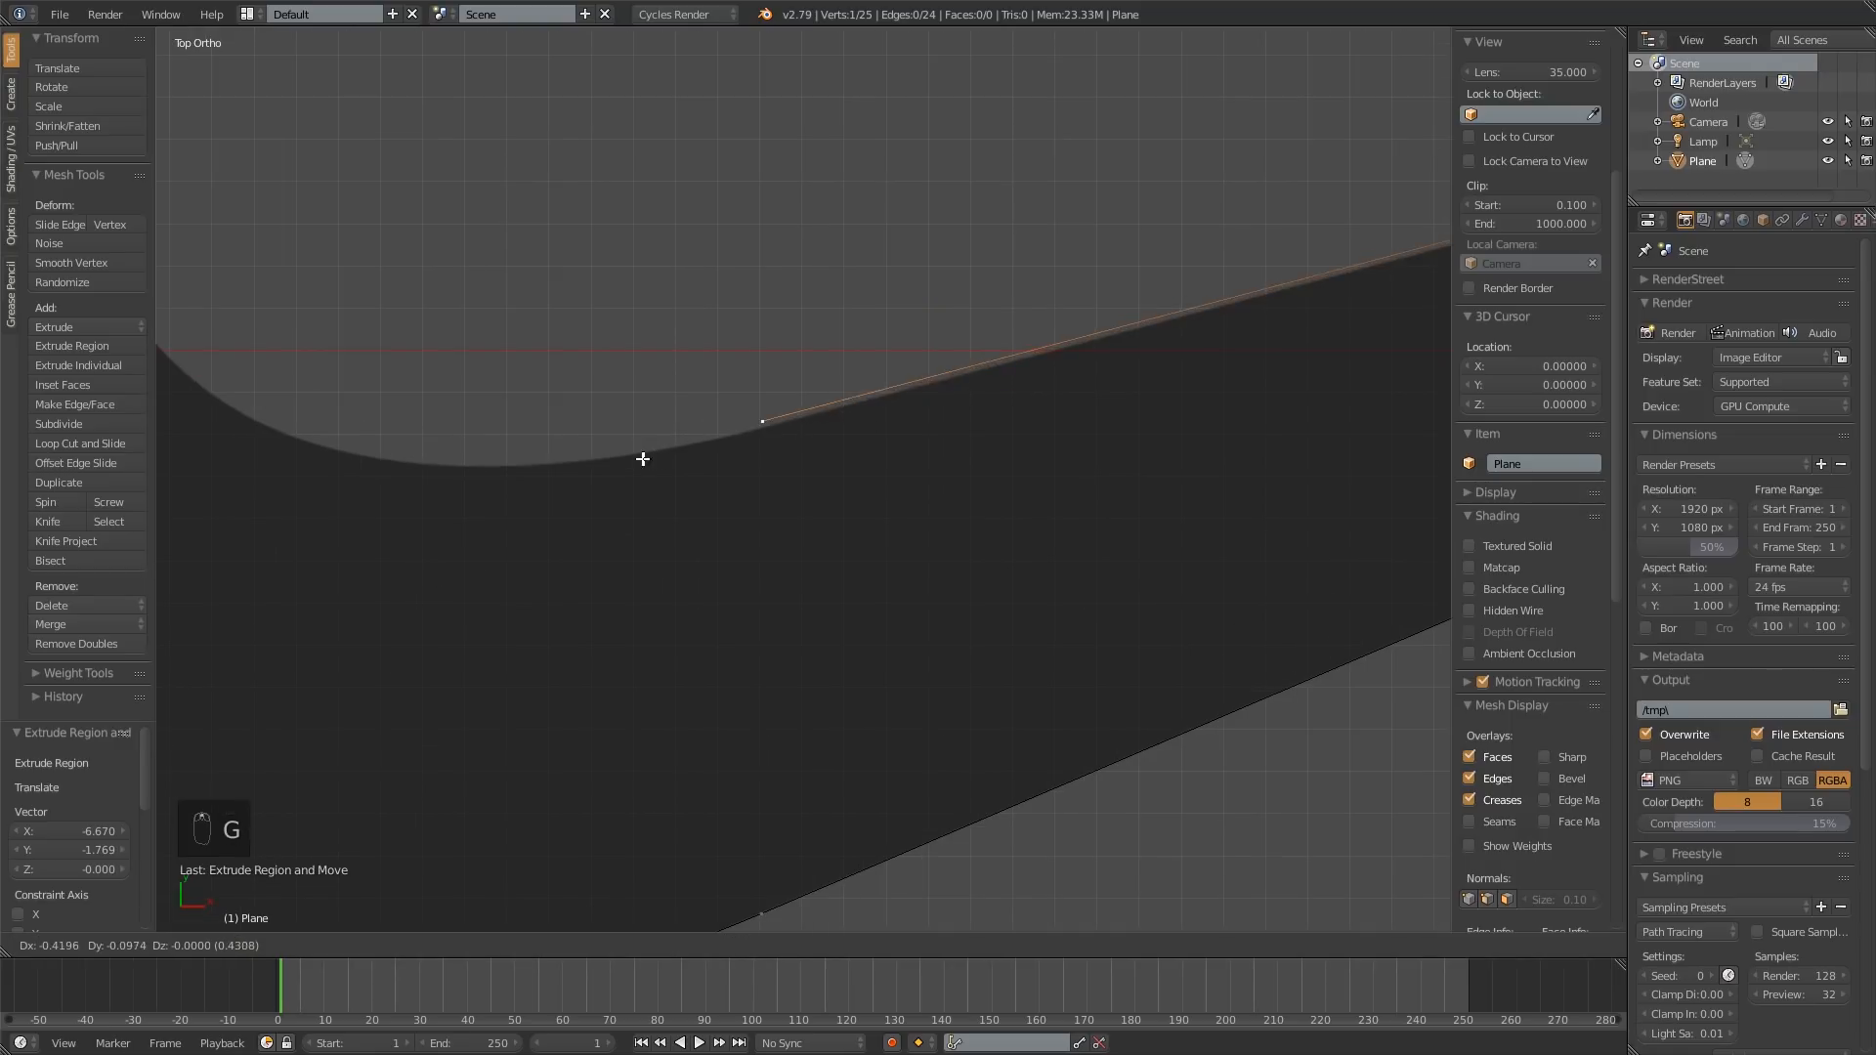
{"action": "left_click", "coordinate": [741, 420]}
Step: Extrude three closely spaced vertices leftward along the beginning of the swoosh's inner curve
{"action": "middle_click_drag", "start_coordinate": [701, 496], "coordinate": [855, 501], "text": "shift"}
{"action": "scroll", "coordinate": [826, 470], "scroll_direction": "up", "scroll_amount": 1}
{"action": "key", "text": "e"}
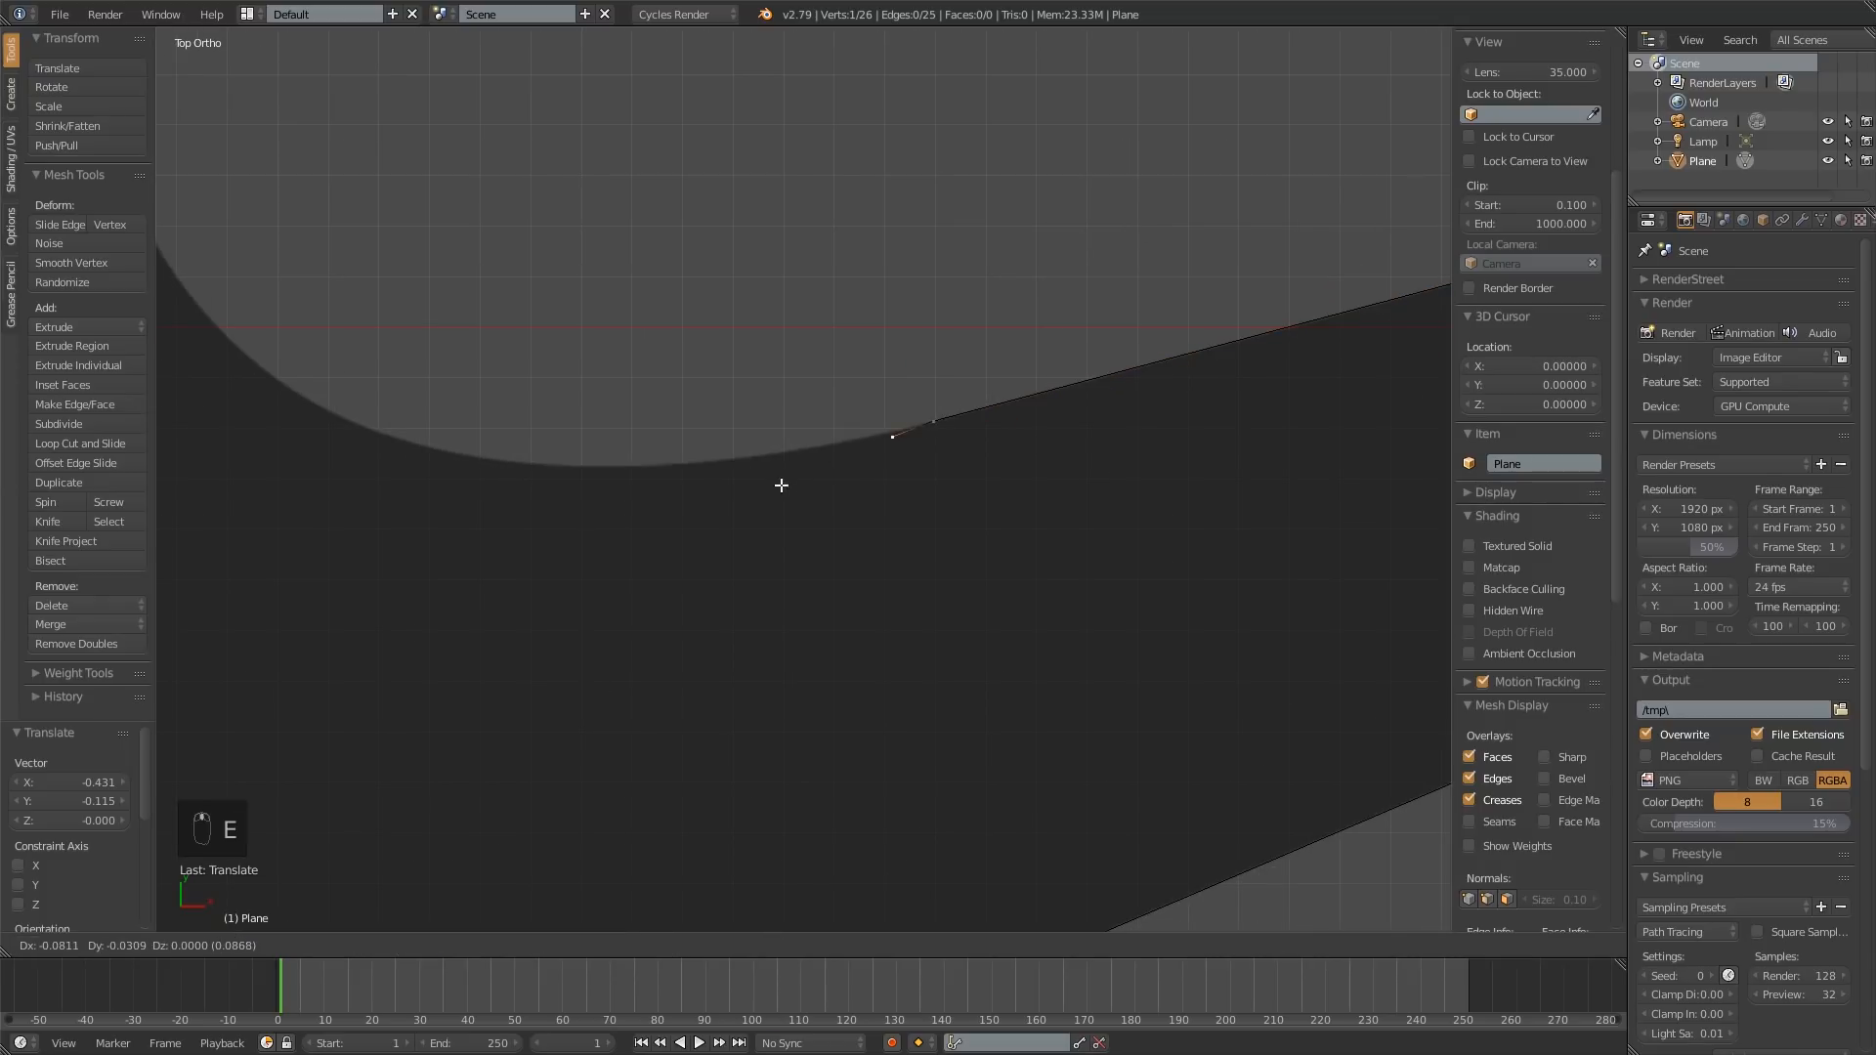
{"action": "left_click", "coordinate": [547, 489]}
{"action": "key", "text": "e"}
{"action": "left_click", "coordinate": [450, 525]}
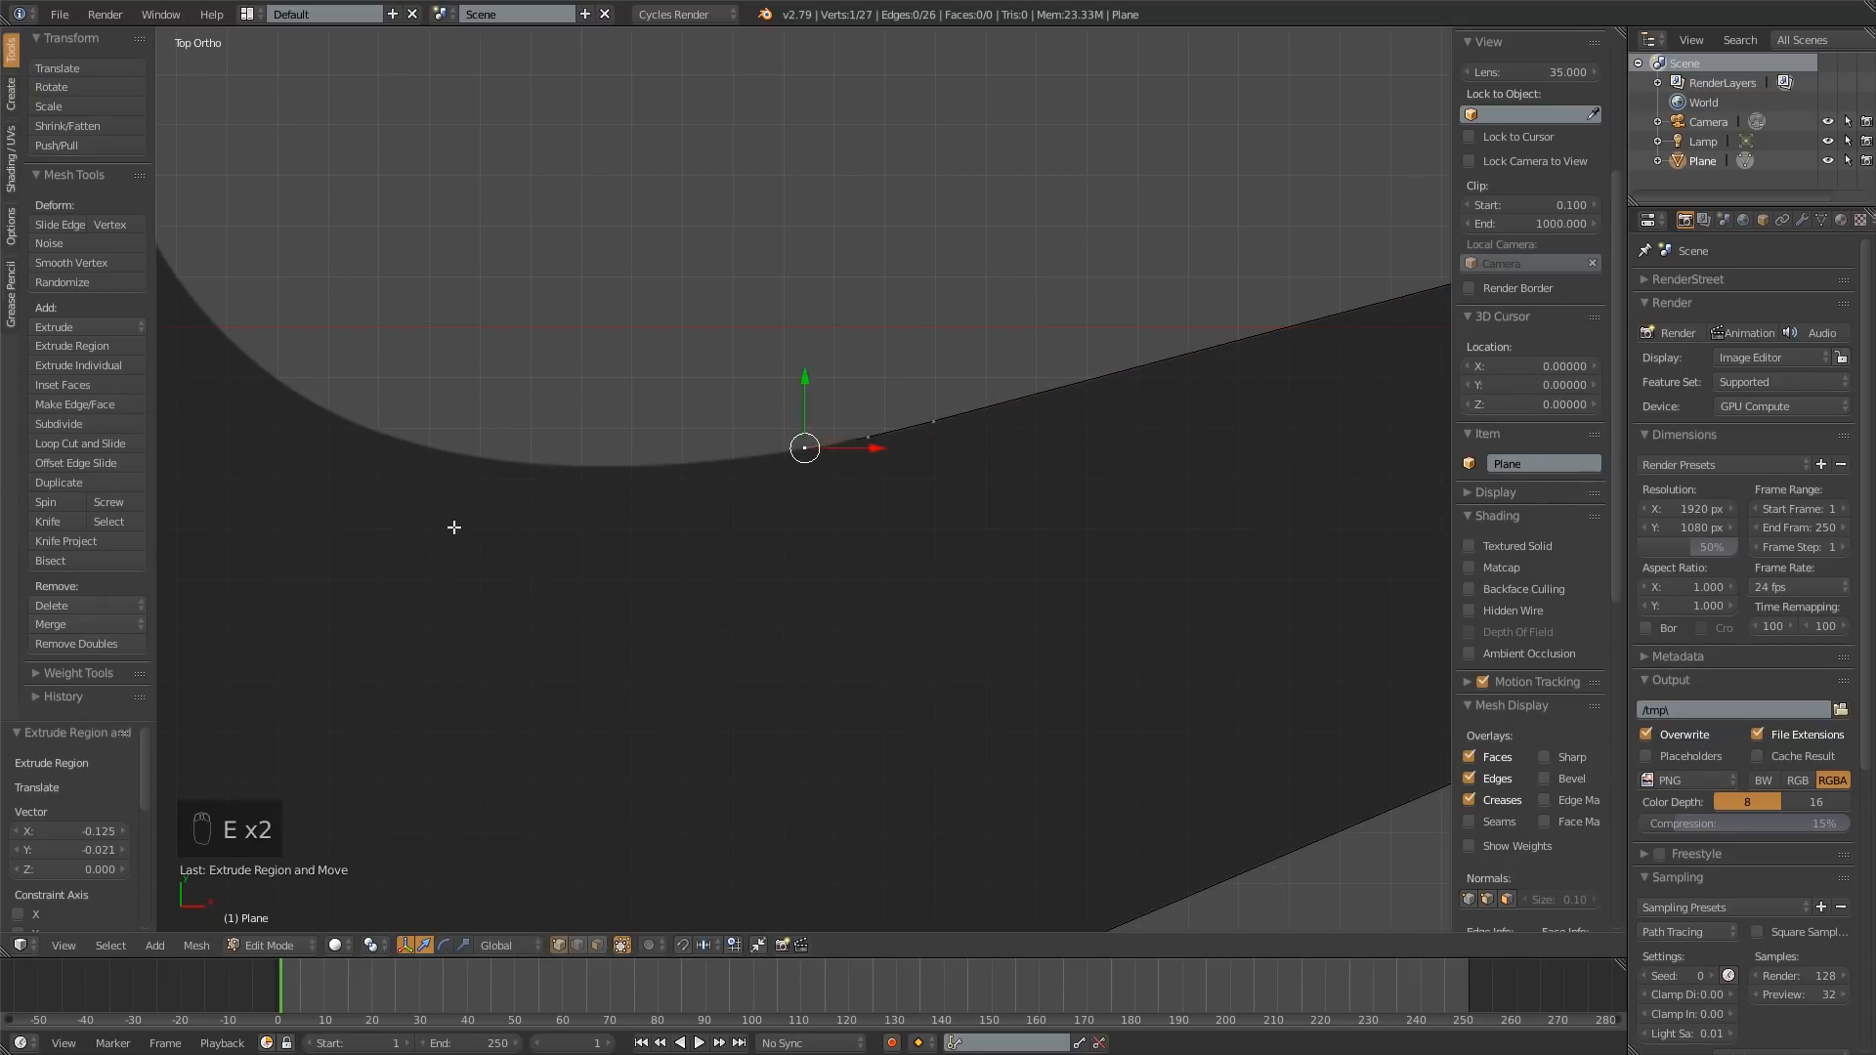
{"action": "key", "text": "e"}
{"action": "left_click", "coordinate": [349, 590]}
Step: Select the next-to-last vertex on the inner curve and nudge it onto the reference outline
{"action": "middle_click_drag", "start_coordinate": [454, 548], "coordinate": [636, 562], "text": "shift"}
{"action": "scroll", "coordinate": [954, 512], "scroll_direction": "up", "scroll_amount": 3}
{"action": "right_click", "coordinate": [1048, 432]}
{"action": "key", "text": "g"}
{"action": "left_click", "coordinate": [1050, 431]}
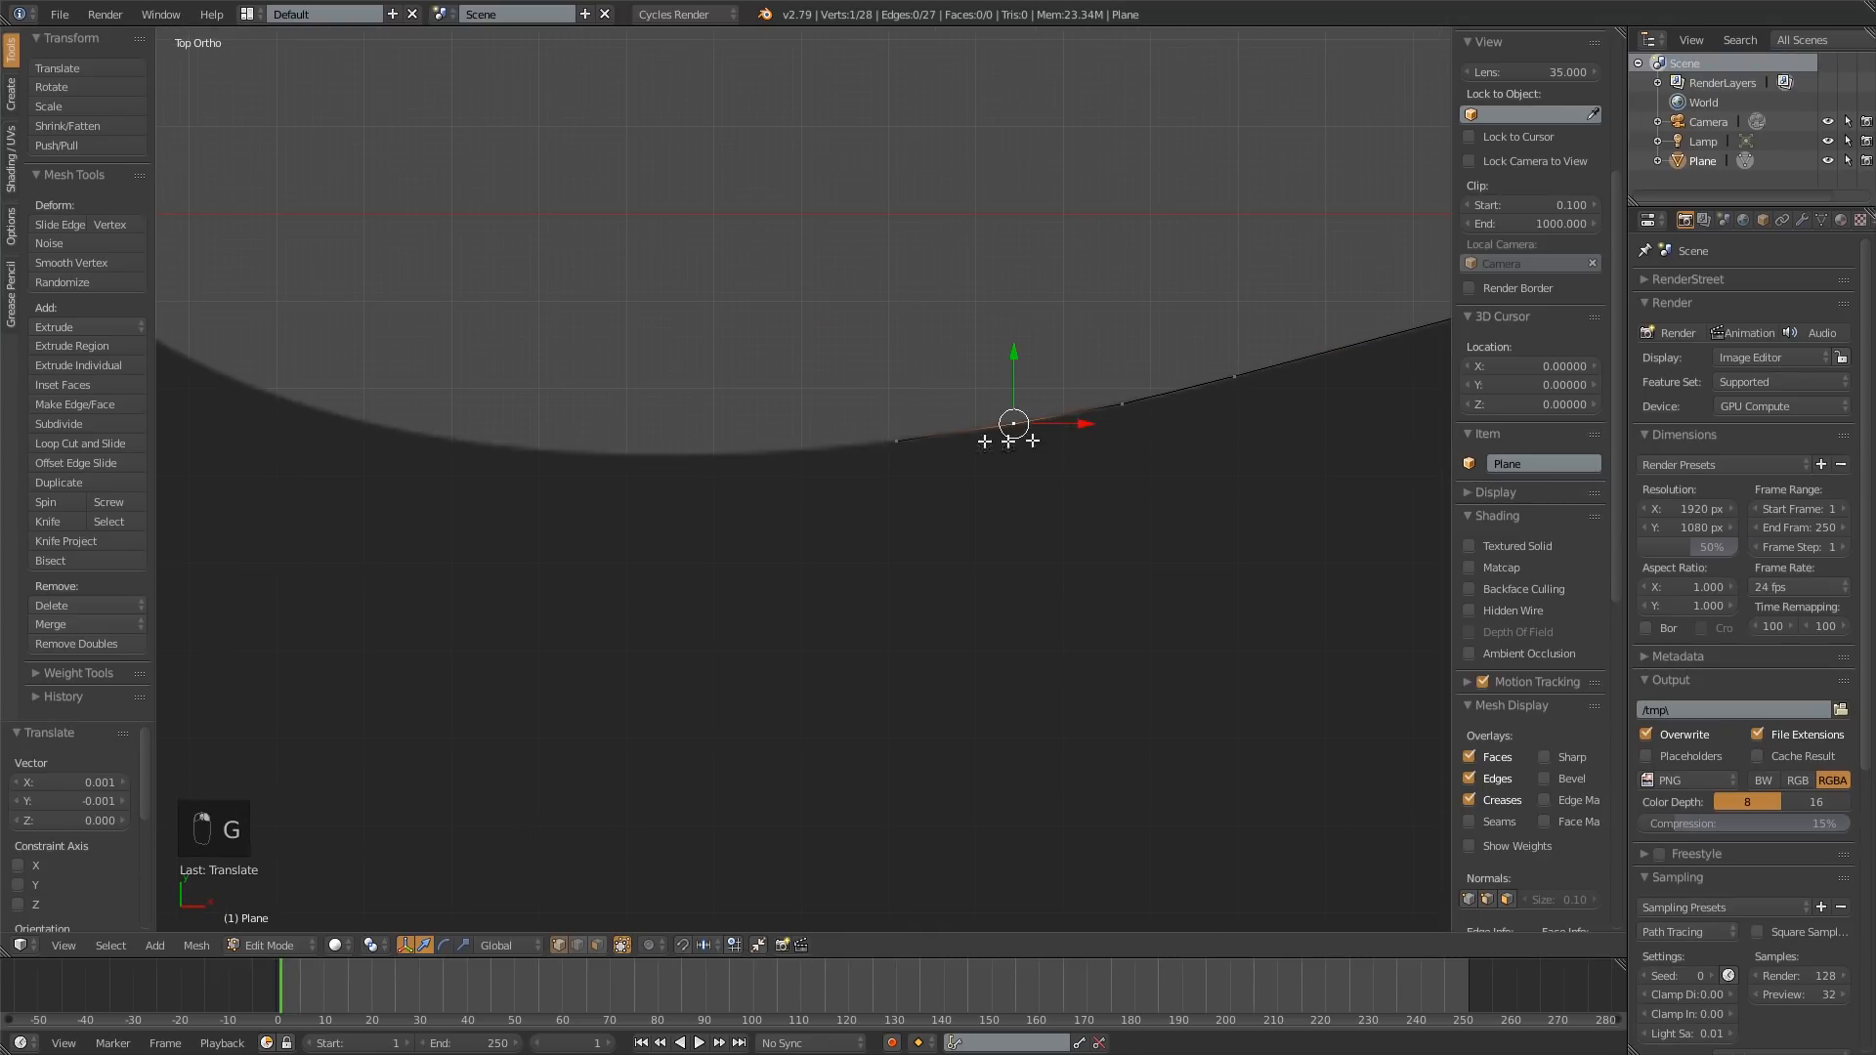
Step: Select the chain's end vertex and extrude four vertices to the cursor along the bottom of the inner curve
{"action": "right_click", "coordinate": [898, 443]}
{"action": "middle_click_drag", "start_coordinate": [913, 452], "coordinate": [937, 513], "text": "shift"}
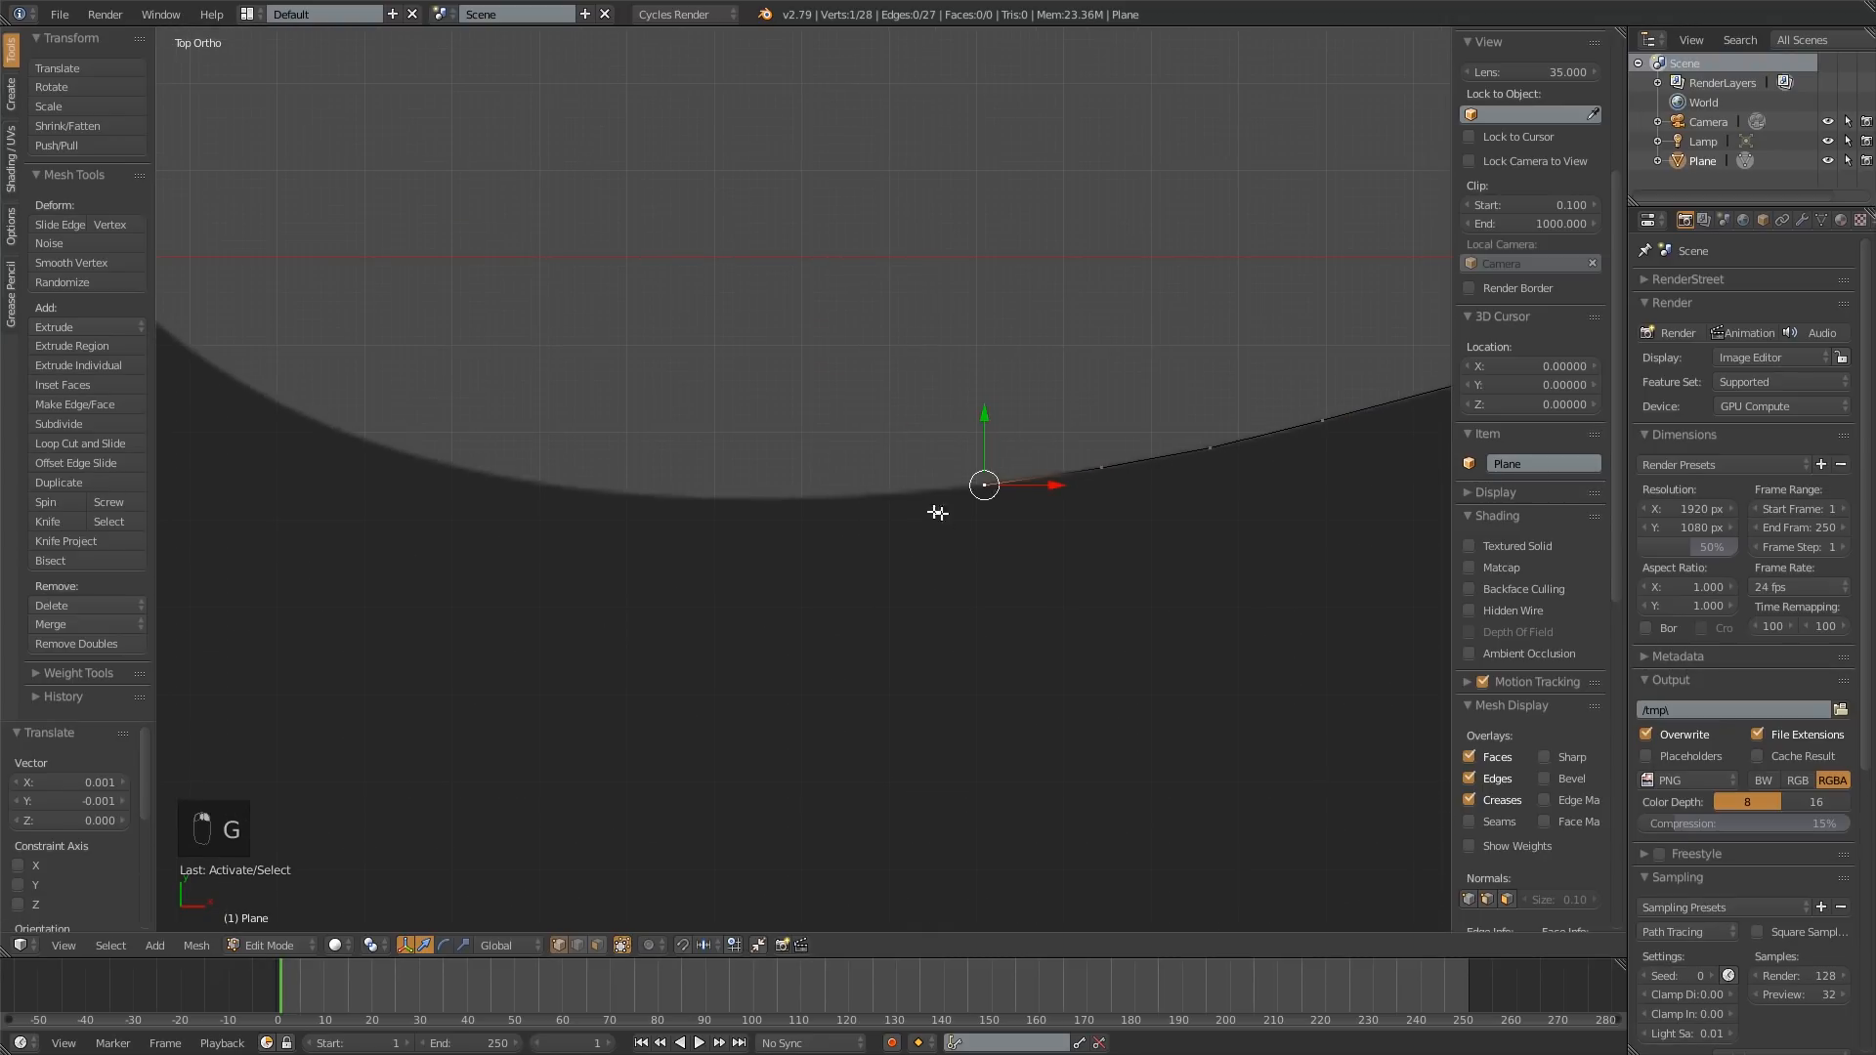
{"action": "right_click", "coordinate": [860, 495], "text": "ctrl"}
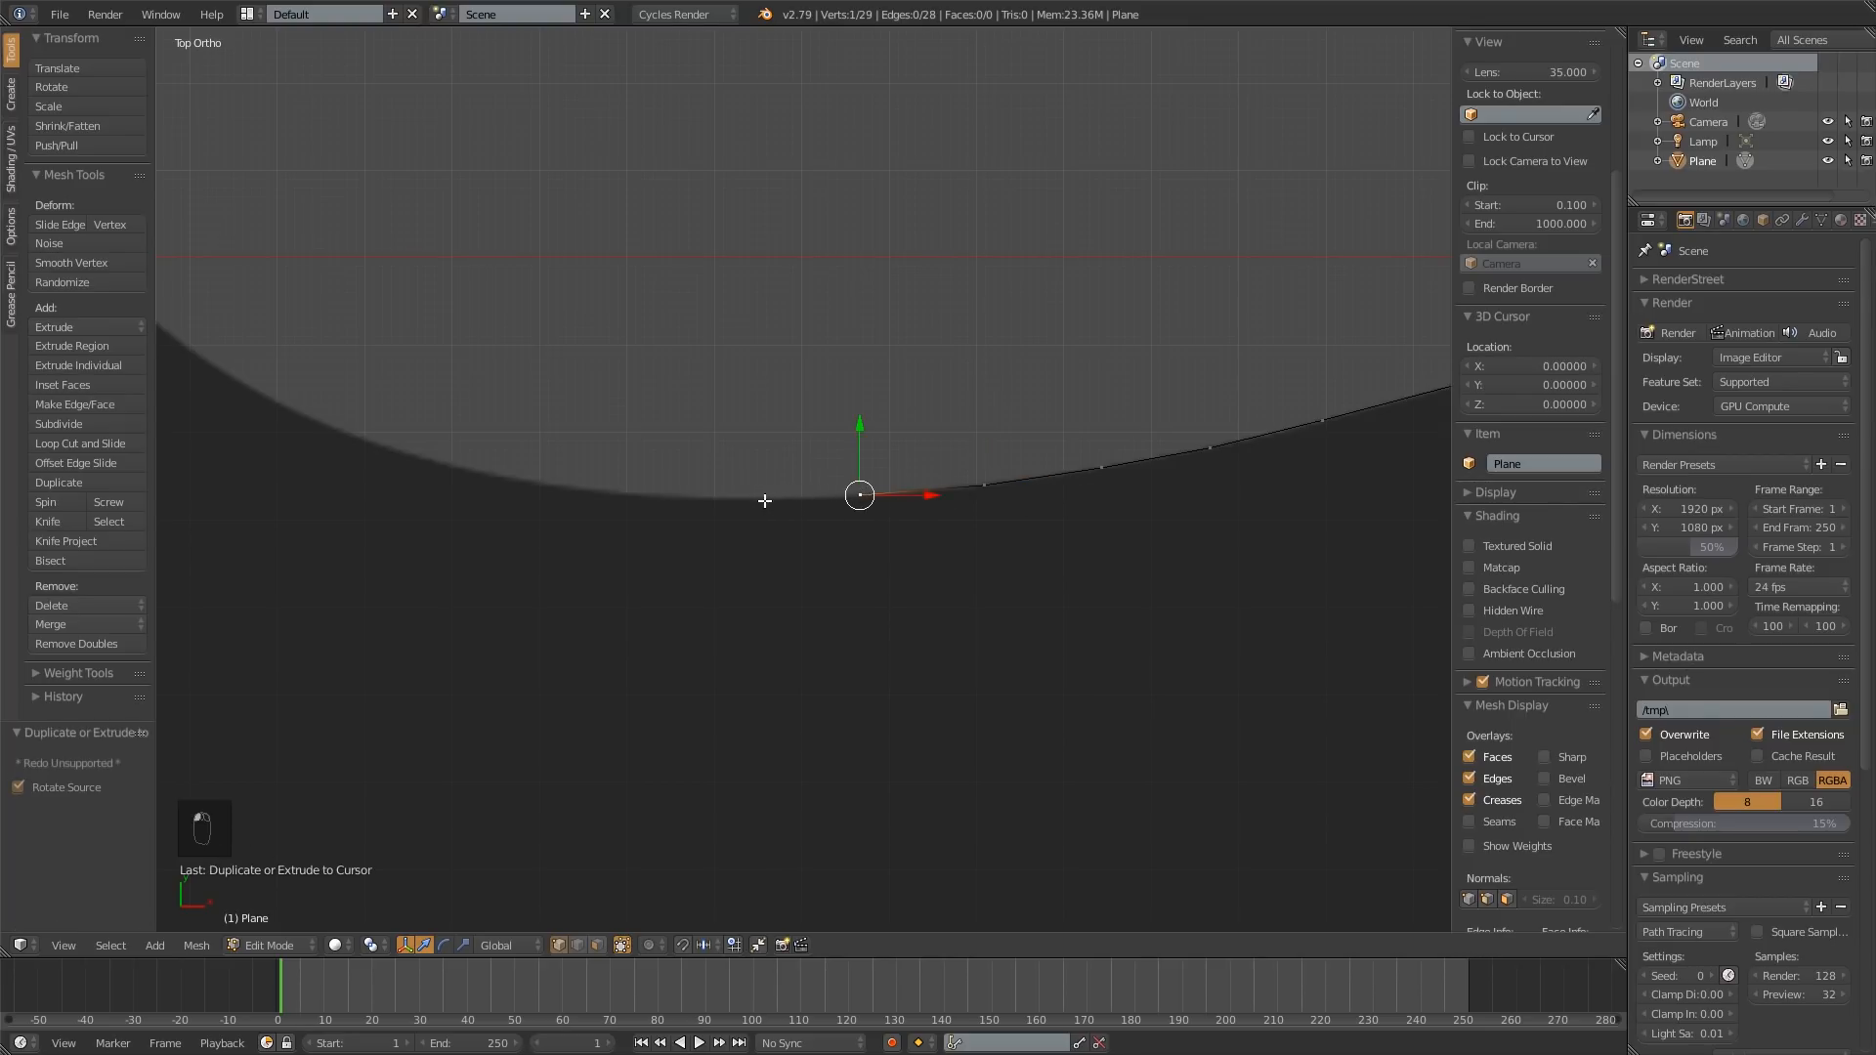
{"action": "right_click", "coordinate": [764, 500], "text": "ctrl"}
{"action": "right_click", "coordinate": [651, 496], "text": "ctrl"}
{"action": "right_click", "coordinate": [518, 481], "text": "ctrl"}
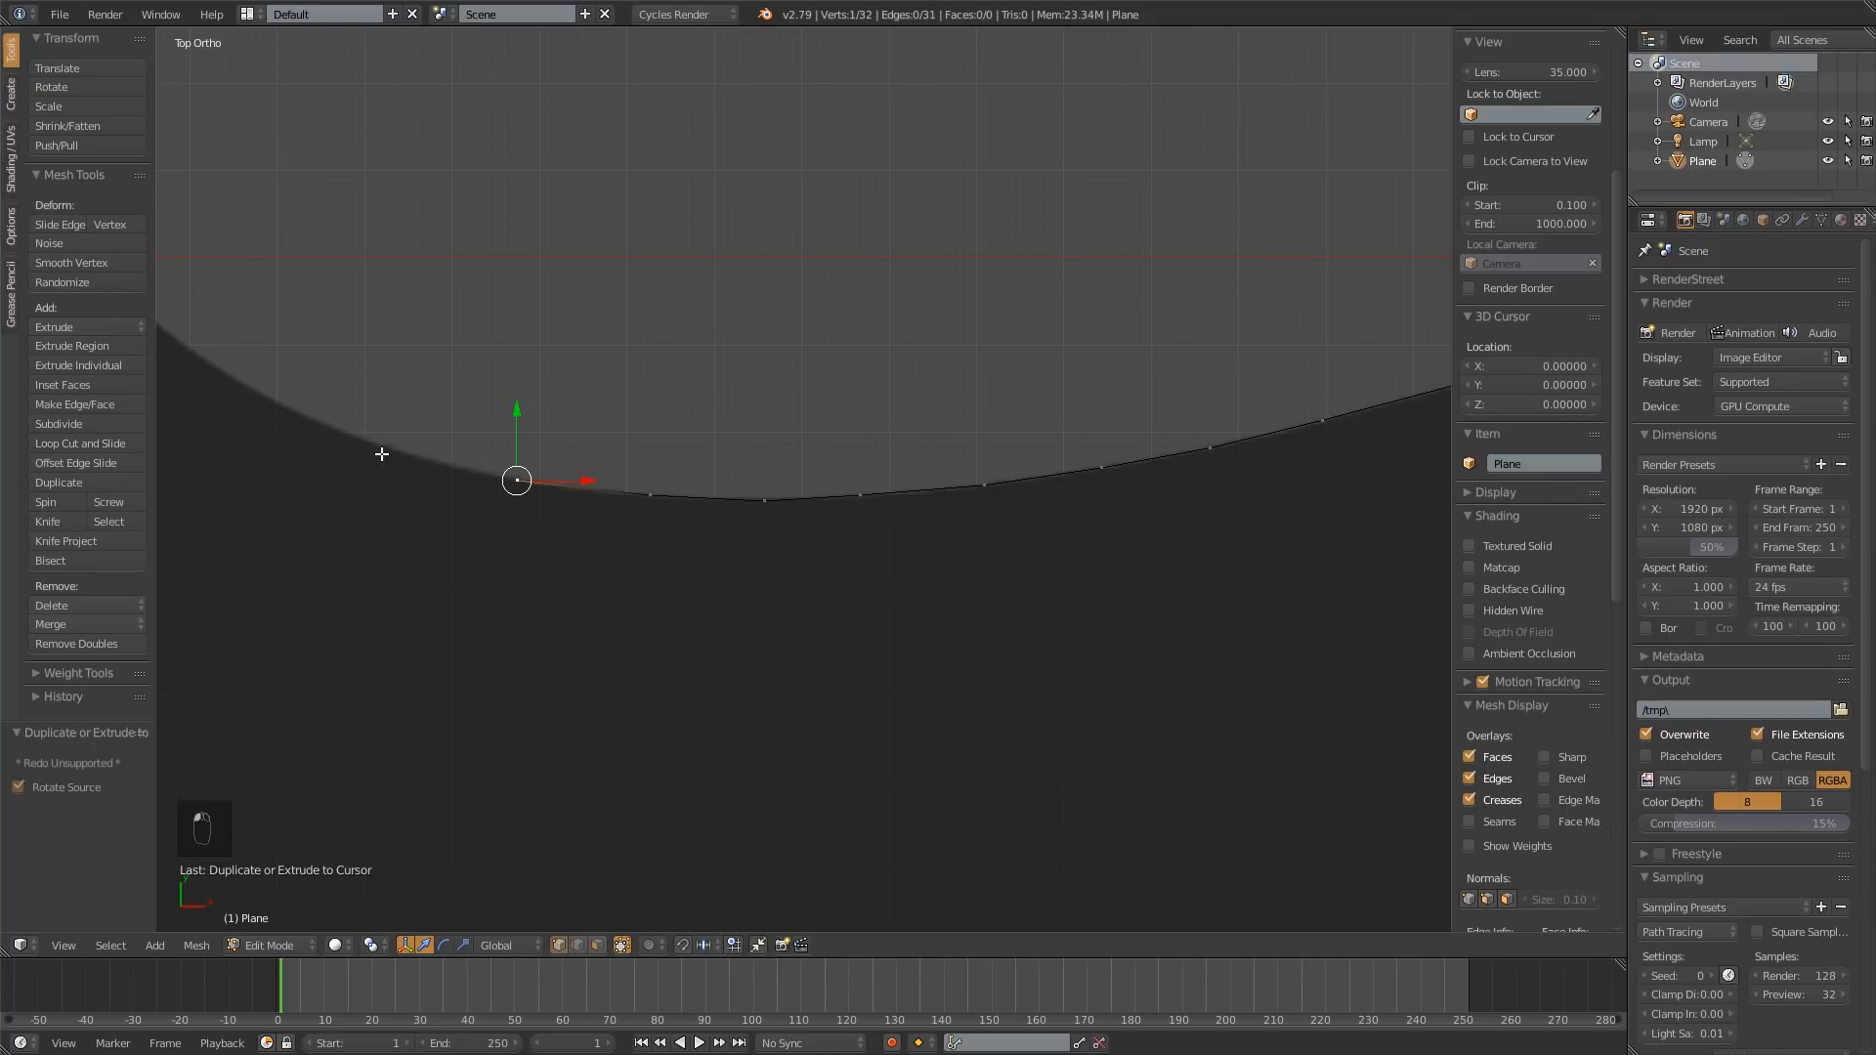
Step: Extrude three more vertices to the cursor up the left side of the inner curve
{"action": "right_click", "coordinate": [381, 451], "text": "ctrl"}
{"action": "right_click", "coordinate": [260, 390], "text": "ctrl"}
{"action": "middle_click_drag", "start_coordinate": [263, 376], "coordinate": [508, 562], "text": "shift"}
{"action": "right_click", "coordinate": [441, 536], "text": "ctrl"}
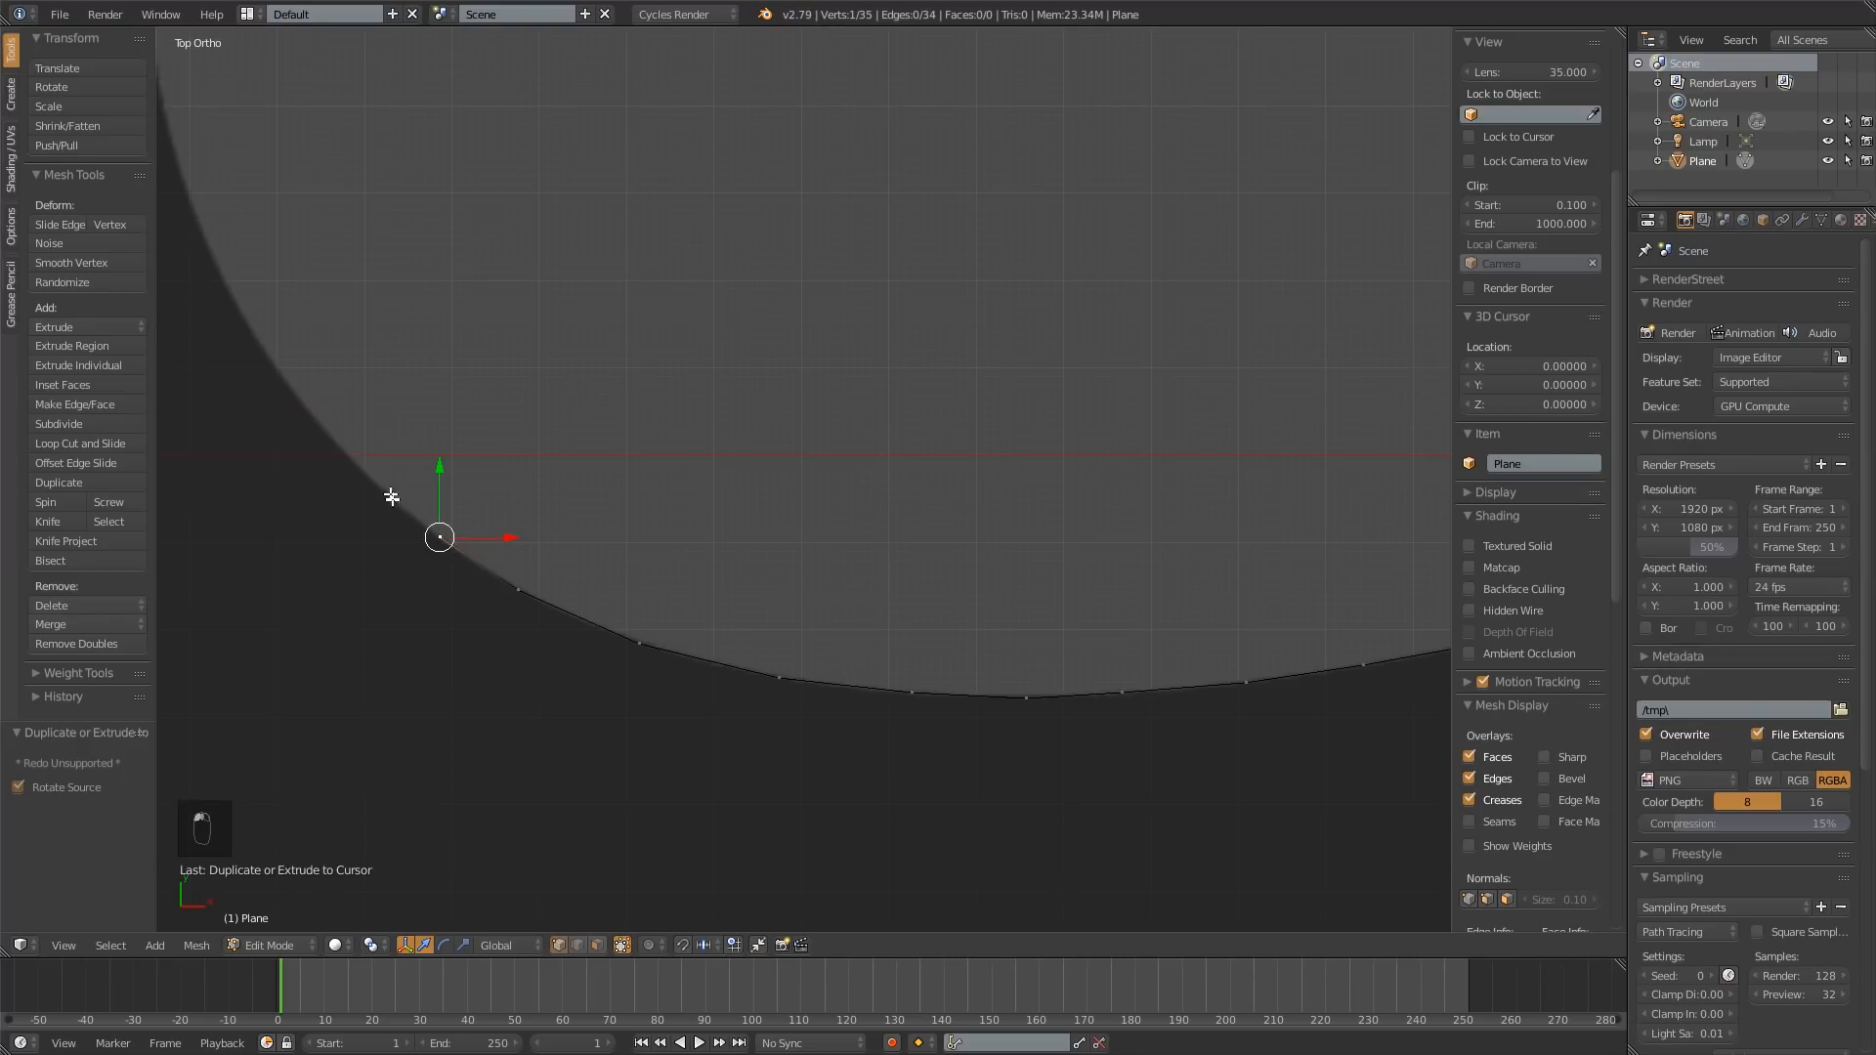
Step: Extrude five more vertices to the cursor up the lower-left bend of the swoosh's inner curve
{"action": "right_click", "coordinate": [367, 473], "text": "ctrl"}
{"action": "middle_click_drag", "start_coordinate": [348, 426], "coordinate": [571, 635], "text": "shift"}
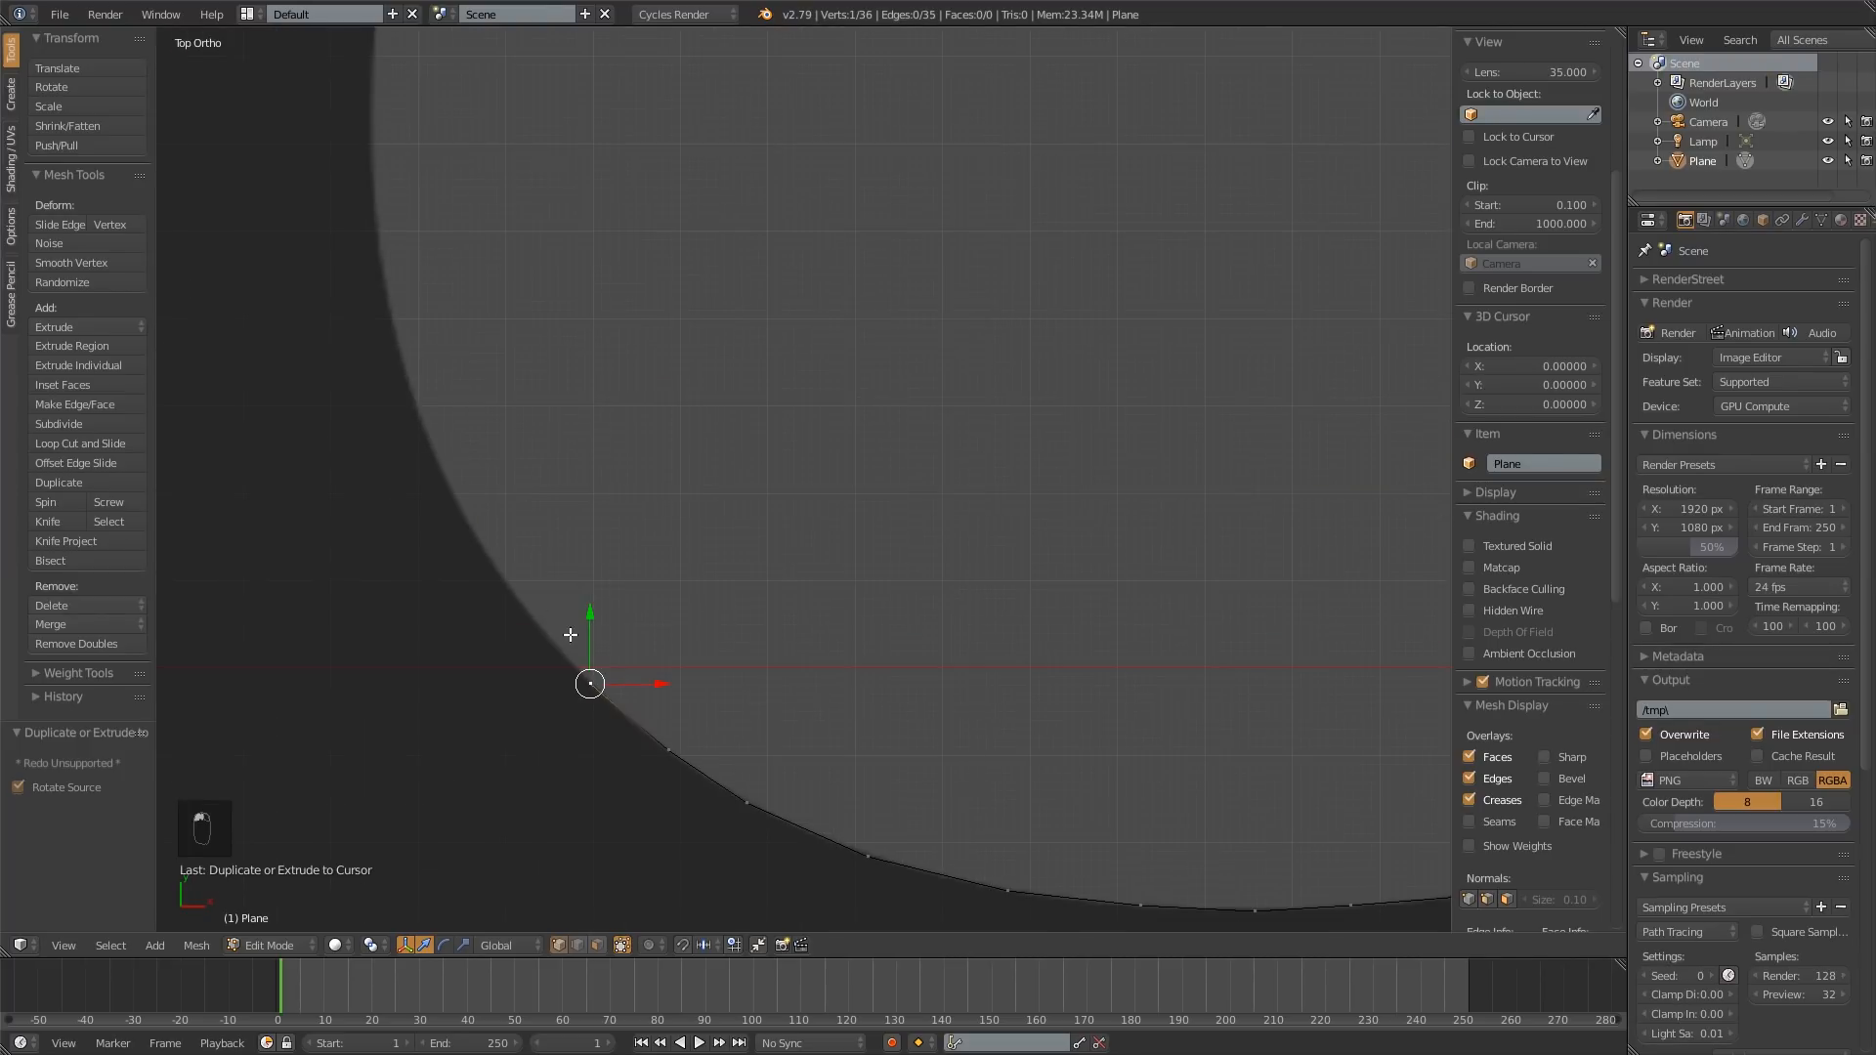
{"action": "right_click", "coordinate": [508, 589], "text": "ctrl"}
{"action": "right_click", "coordinate": [454, 496], "text": "ctrl"}
{"action": "right_click", "coordinate": [410, 398], "text": "ctrl"}
{"action": "middle_click_drag", "start_coordinate": [411, 398], "coordinate": [490, 589], "text": "shift"}
{"action": "right_click", "coordinate": [465, 479], "text": "ctrl"}
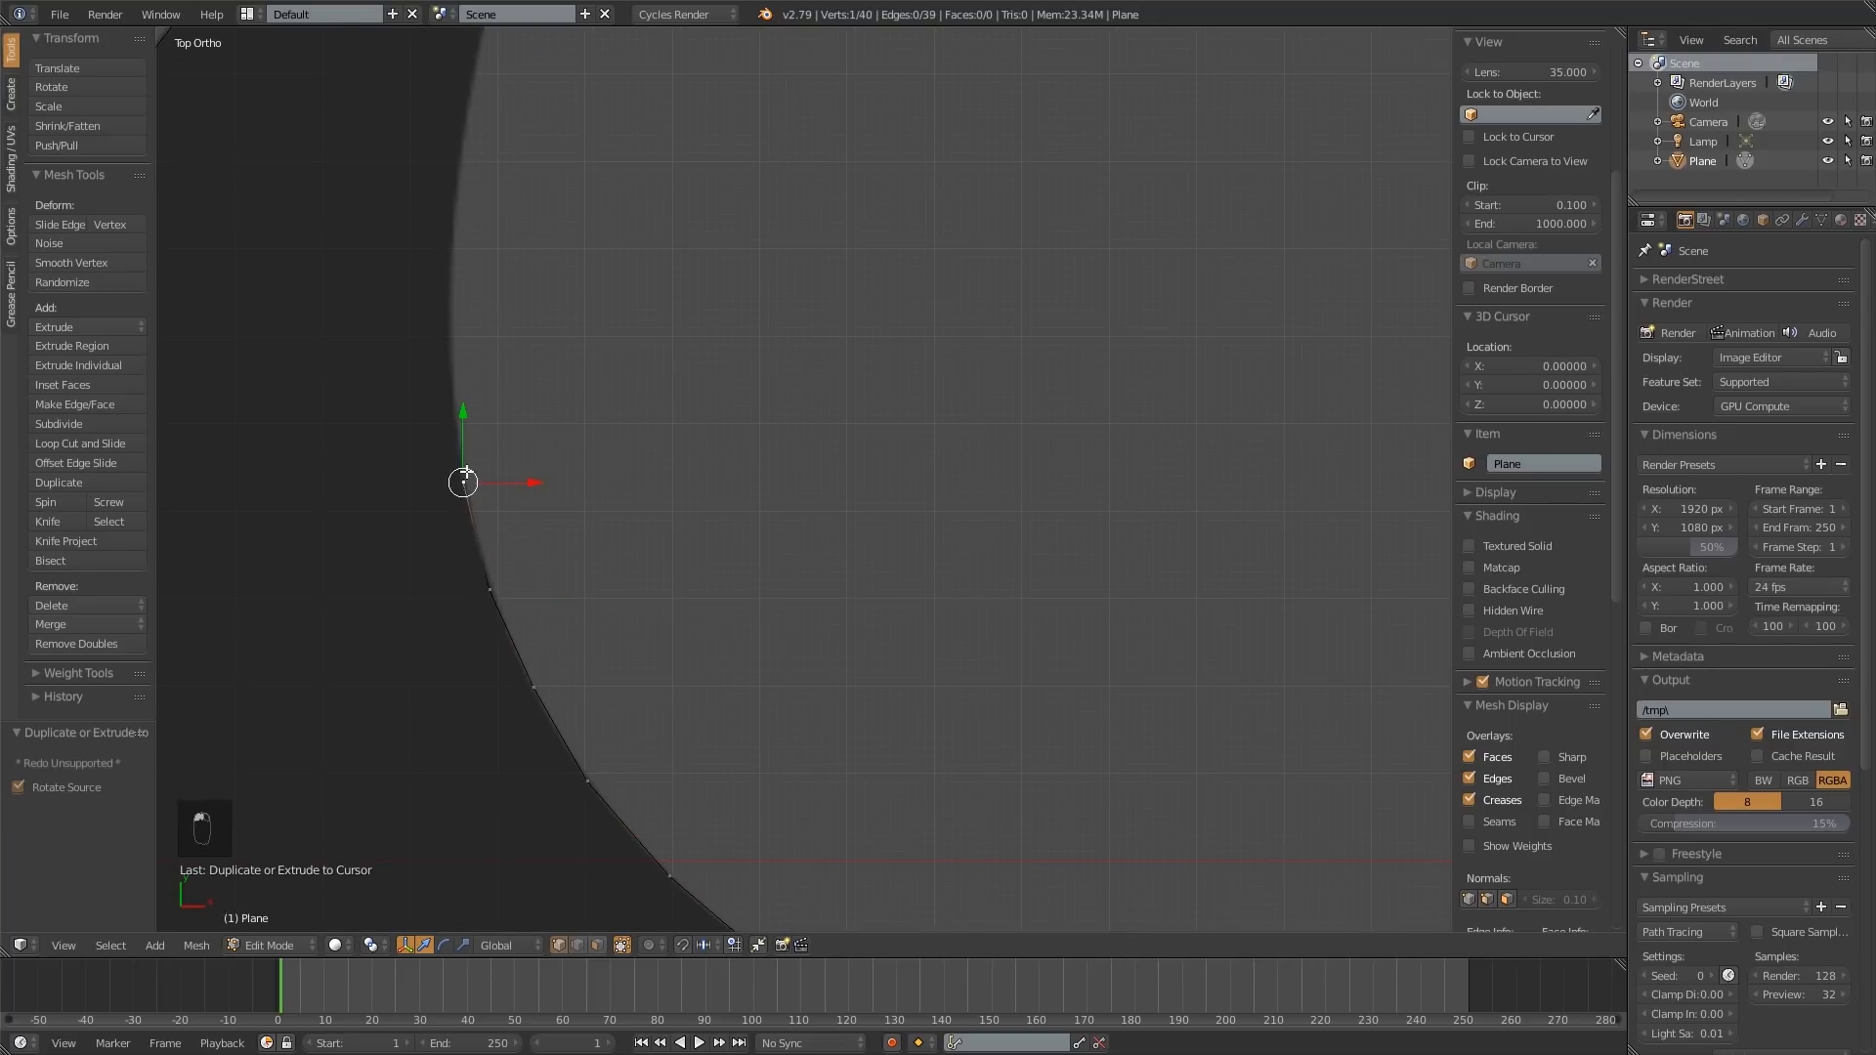
Step: Extrude four vertices to the cursor up the inner side of the swoosh's hook along the reference edge
{"action": "middle_click_drag", "start_coordinate": [466, 478], "coordinate": [514, 707], "text": "shift"}
{"action": "right_click", "coordinate": [497, 558], "text": "ctrl"}
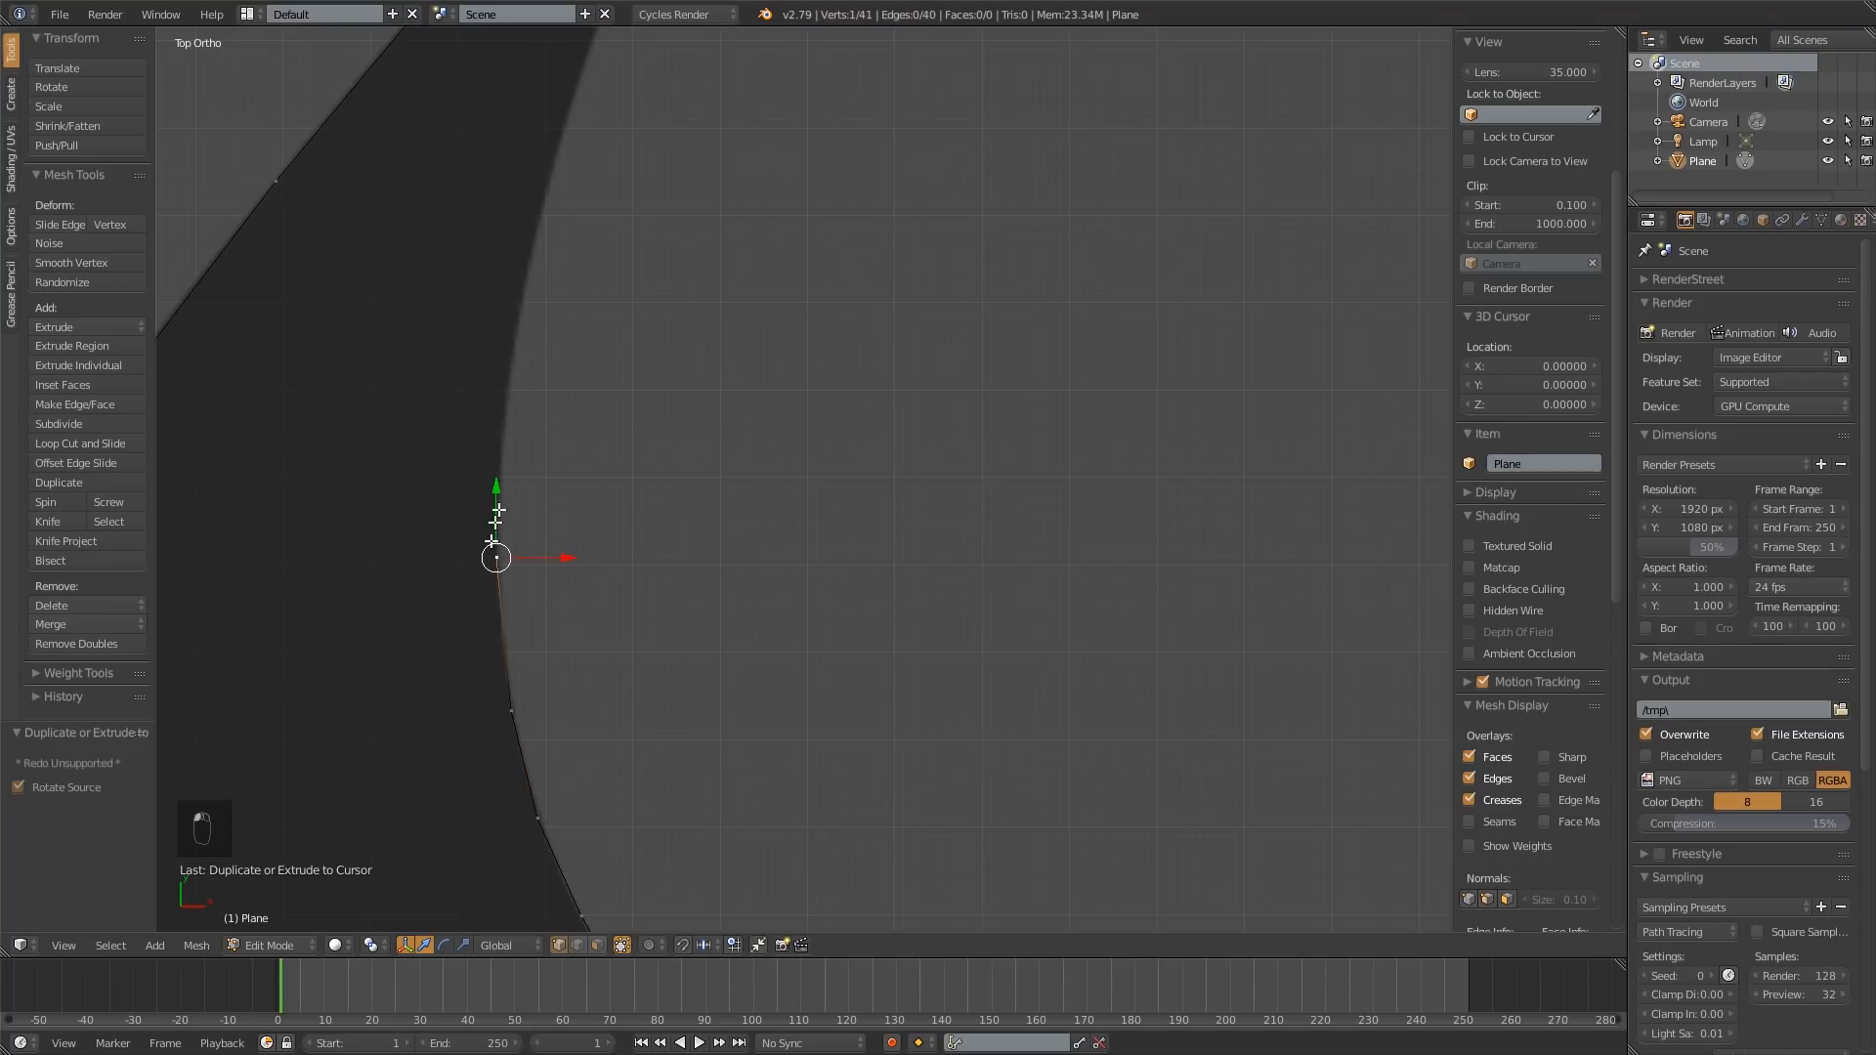
{"action": "right_click", "coordinate": [510, 402], "text": "ctrl"}
{"action": "middle_click_drag", "start_coordinate": [519, 377], "coordinate": [523, 510], "text": "shift"}
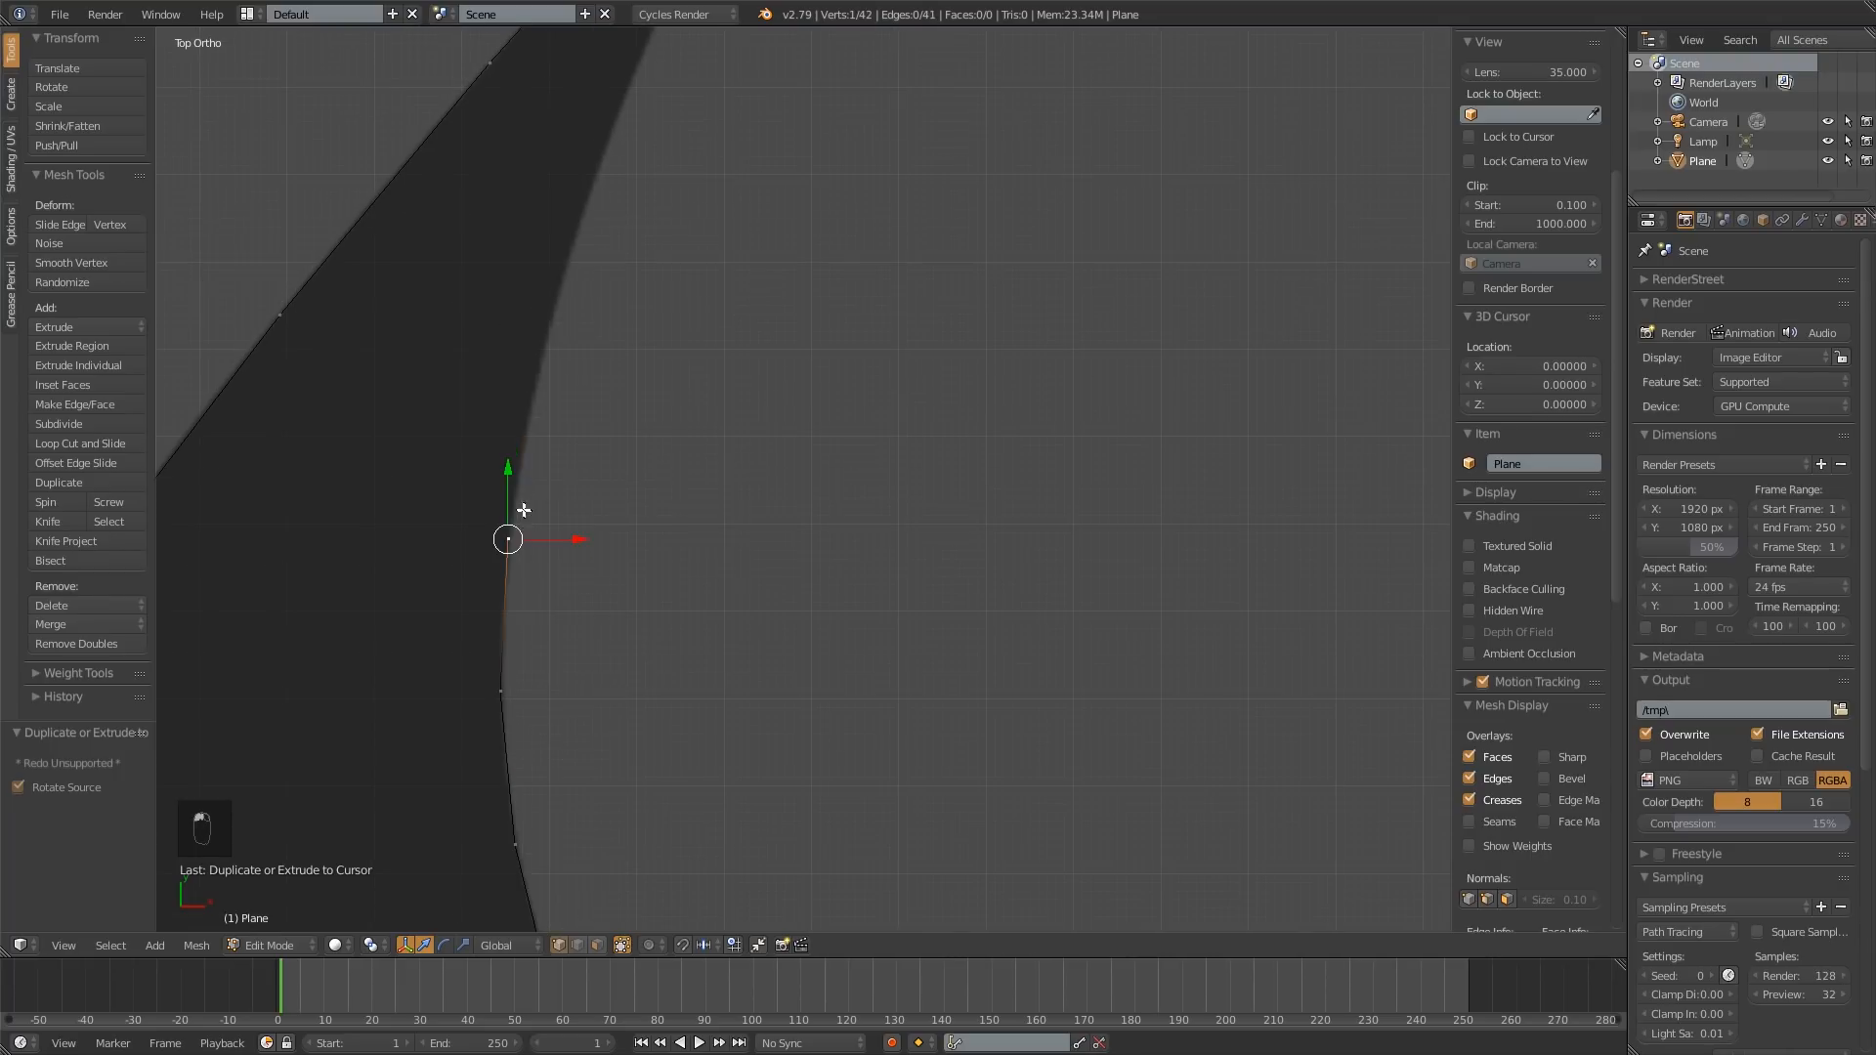
{"action": "right_click", "coordinate": [530, 388], "text": "ctrl"}
{"action": "middle_click_drag", "start_coordinate": [567, 238], "coordinate": [511, 628], "text": "shift"}
{"action": "right_click", "coordinate": [530, 412], "text": "ctrl"}
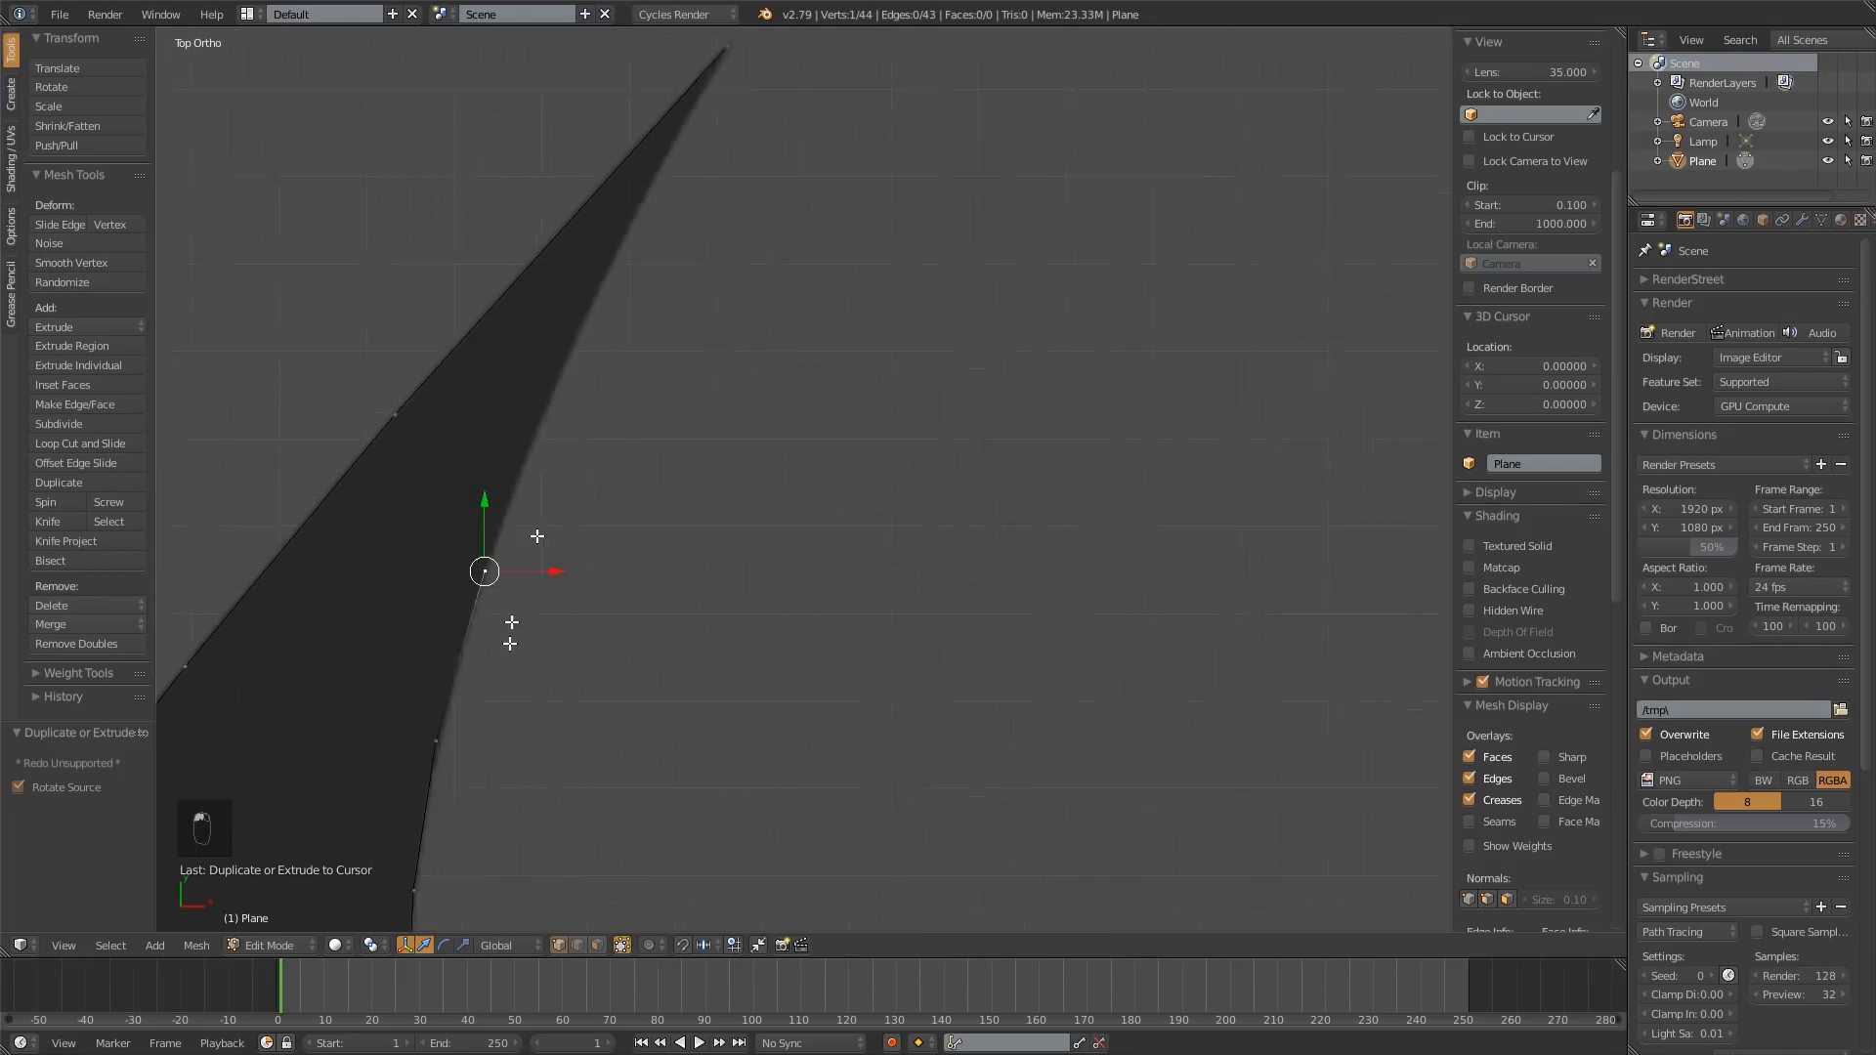
Step: Extrude two last vertices toward the hook's tip and close the outline with an edge to the tip vertex
{"action": "middle_click_drag", "start_coordinate": [556, 415], "coordinate": [535, 505], "text": "shift"}
{"action": "right_click", "coordinate": [533, 495], "text": "ctrl"}
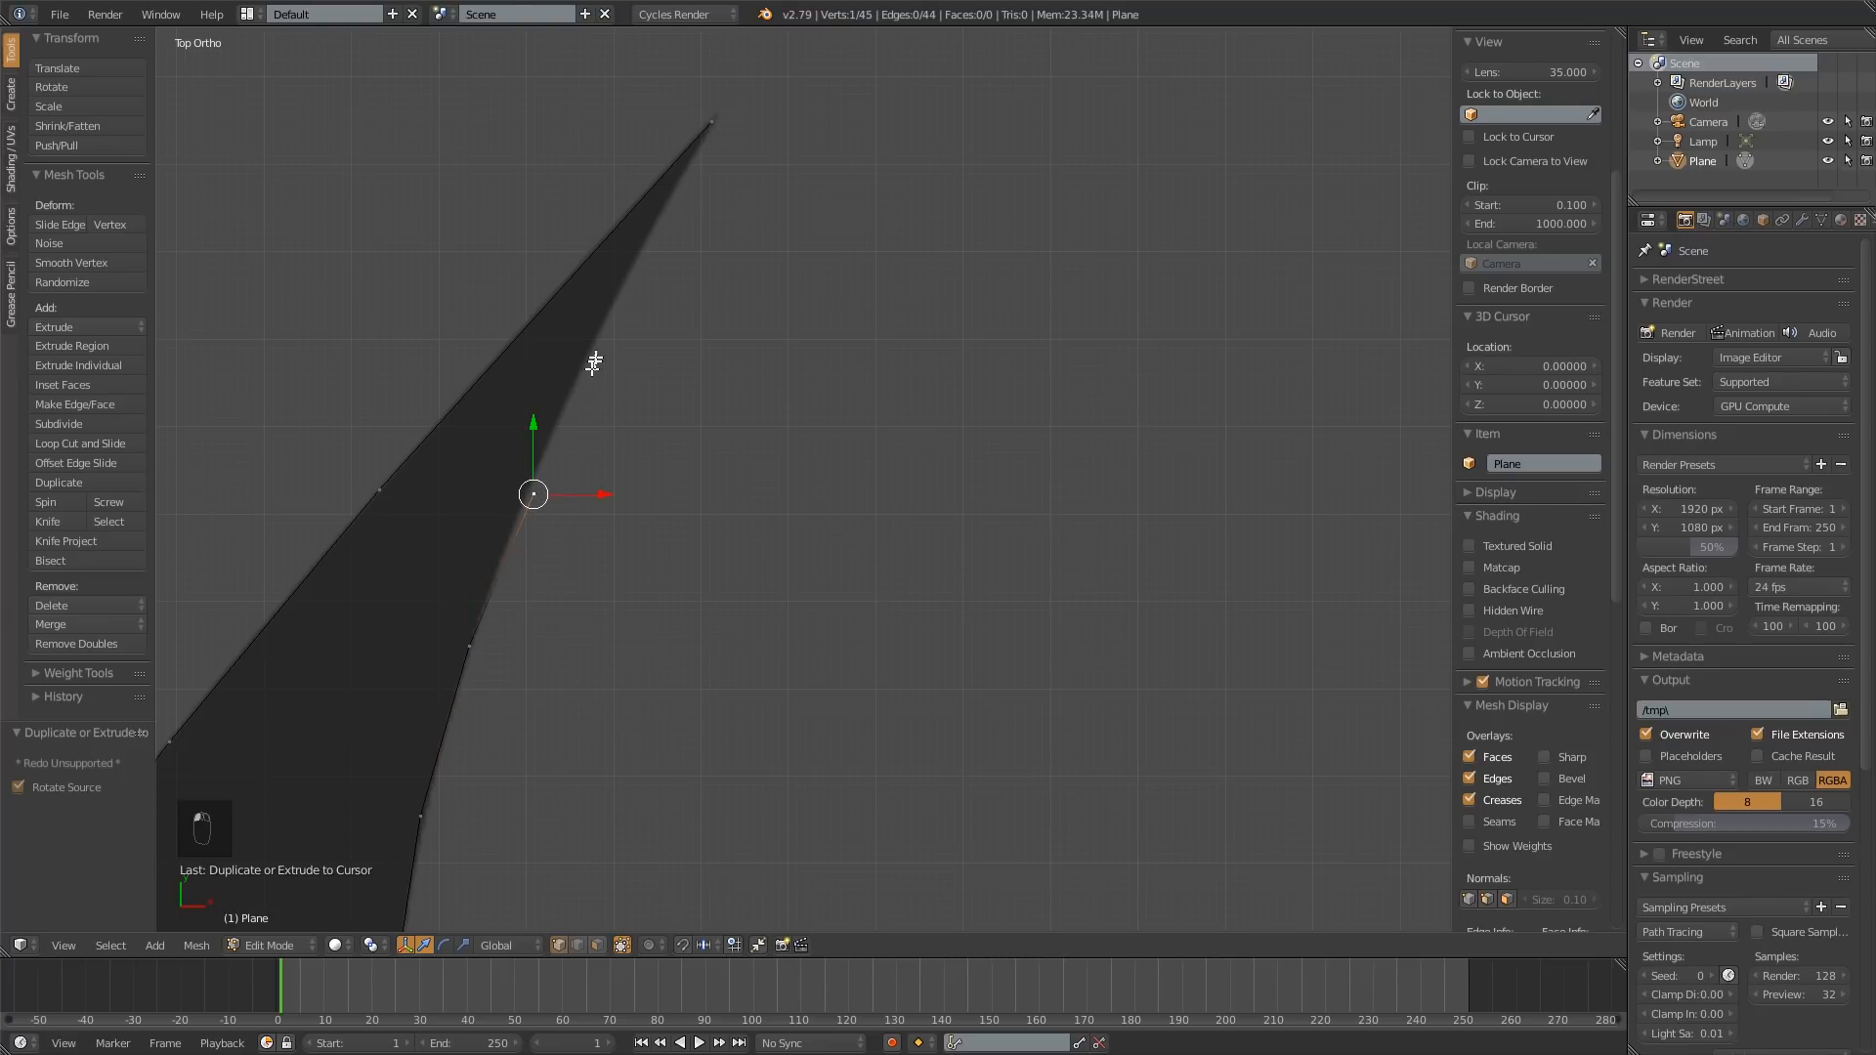
{"action": "right_click", "coordinate": [608, 307], "text": "ctrl"}
{"action": "middle_click_drag", "start_coordinate": [624, 310], "coordinate": [548, 530], "text": "shift"}
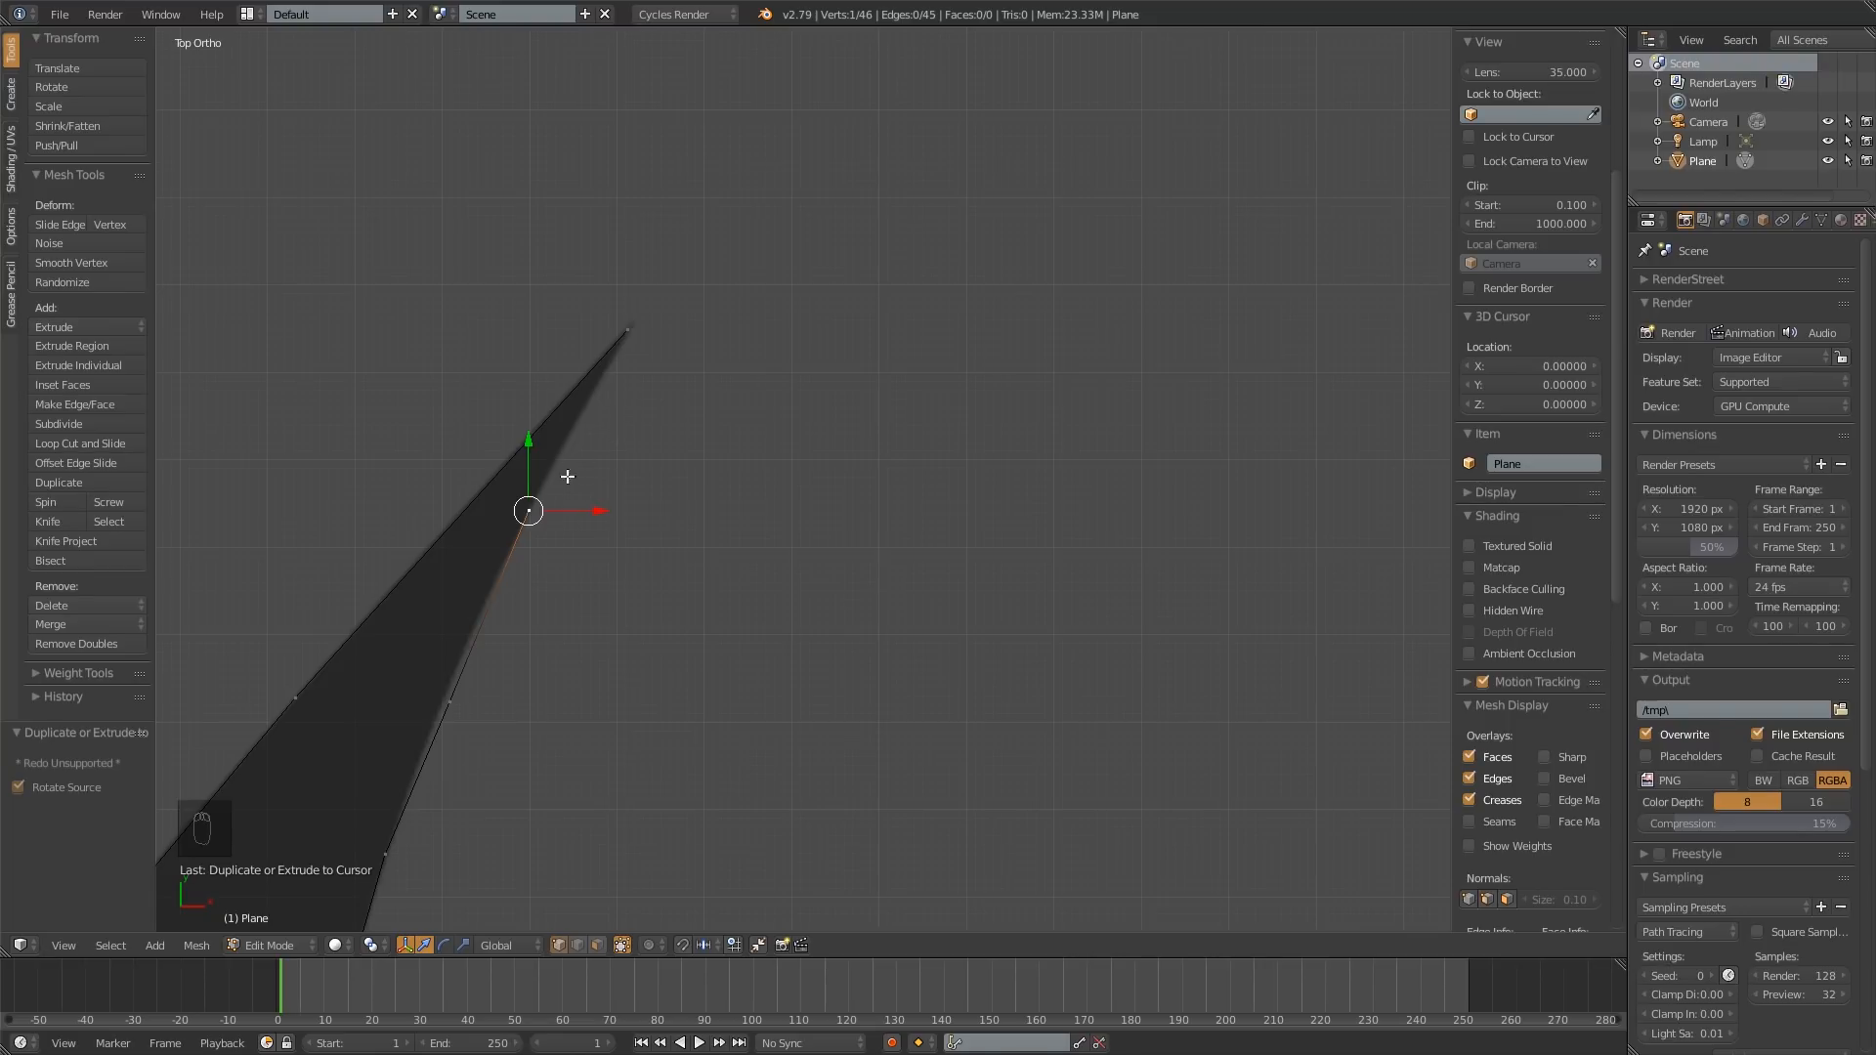
{"action": "right_click", "coordinate": [638, 339], "text": "shift"}
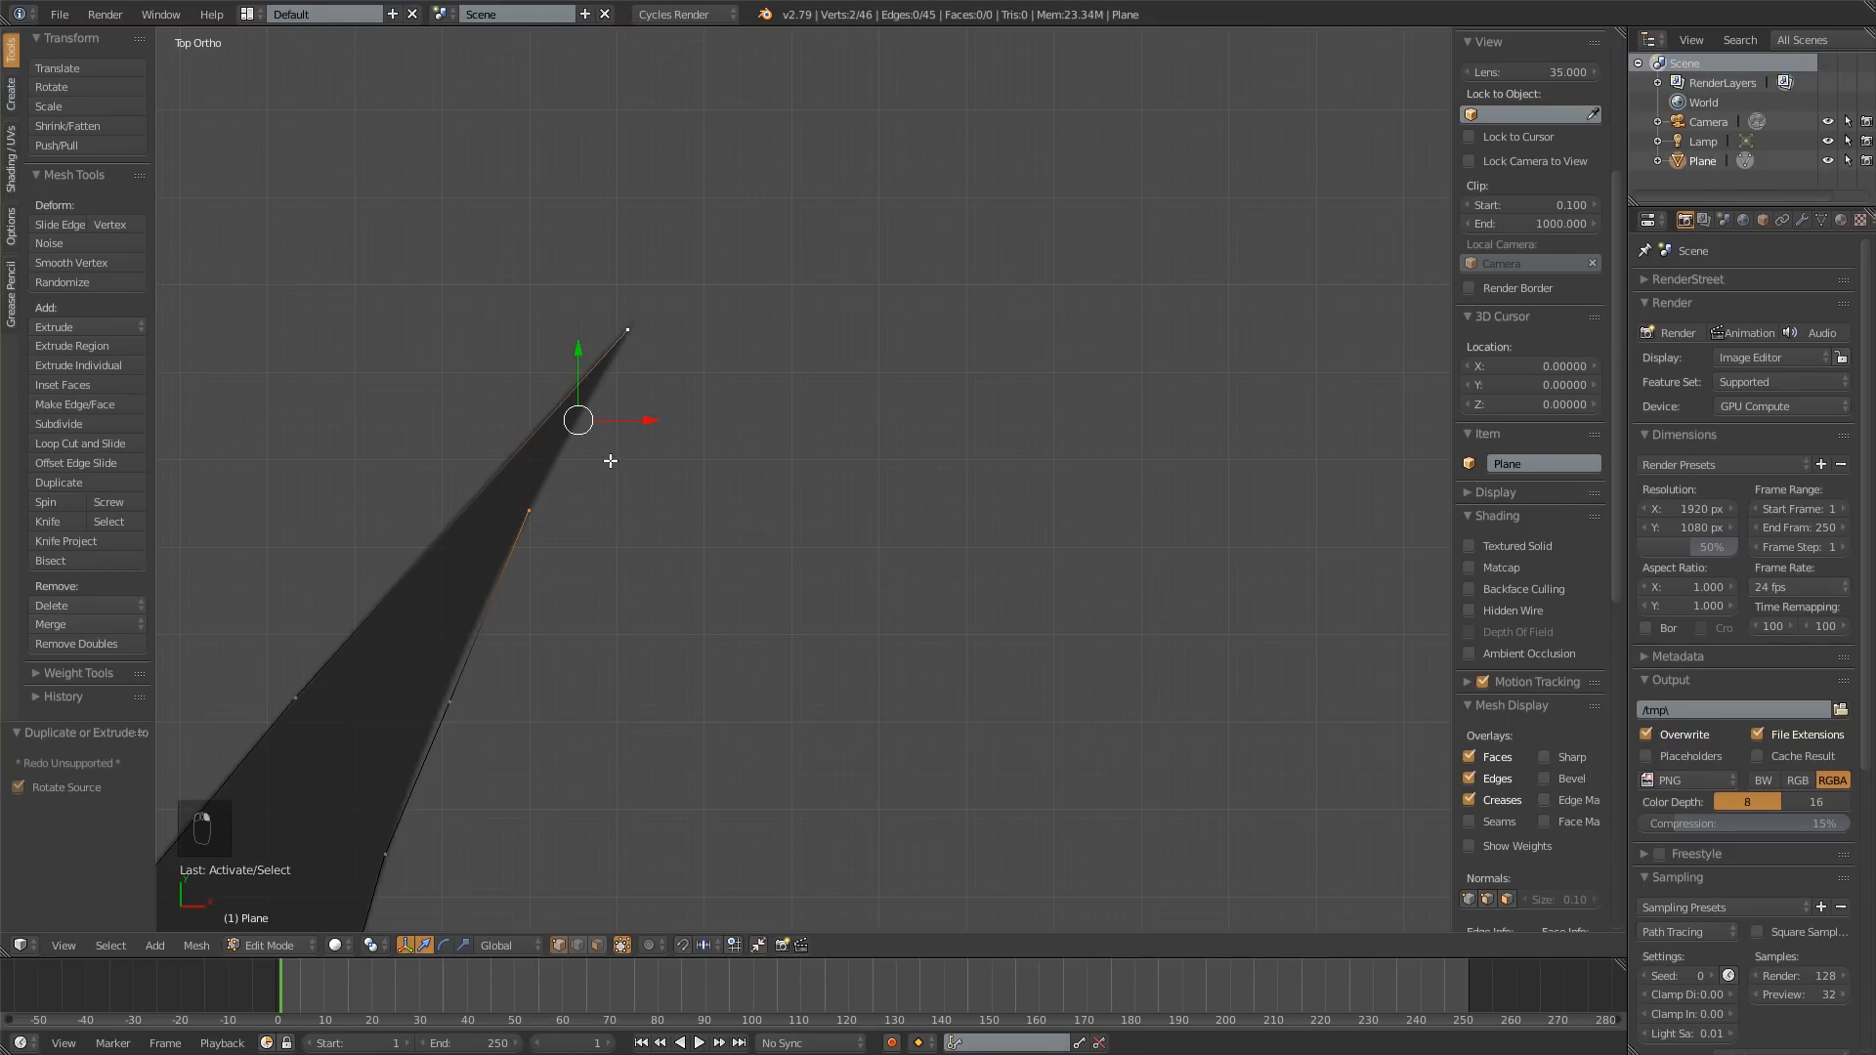
{"action": "key", "text": "f"}
{"action": "scroll", "coordinate": [547, 510], "scroll_direction": "down", "scroll_amount": 2}
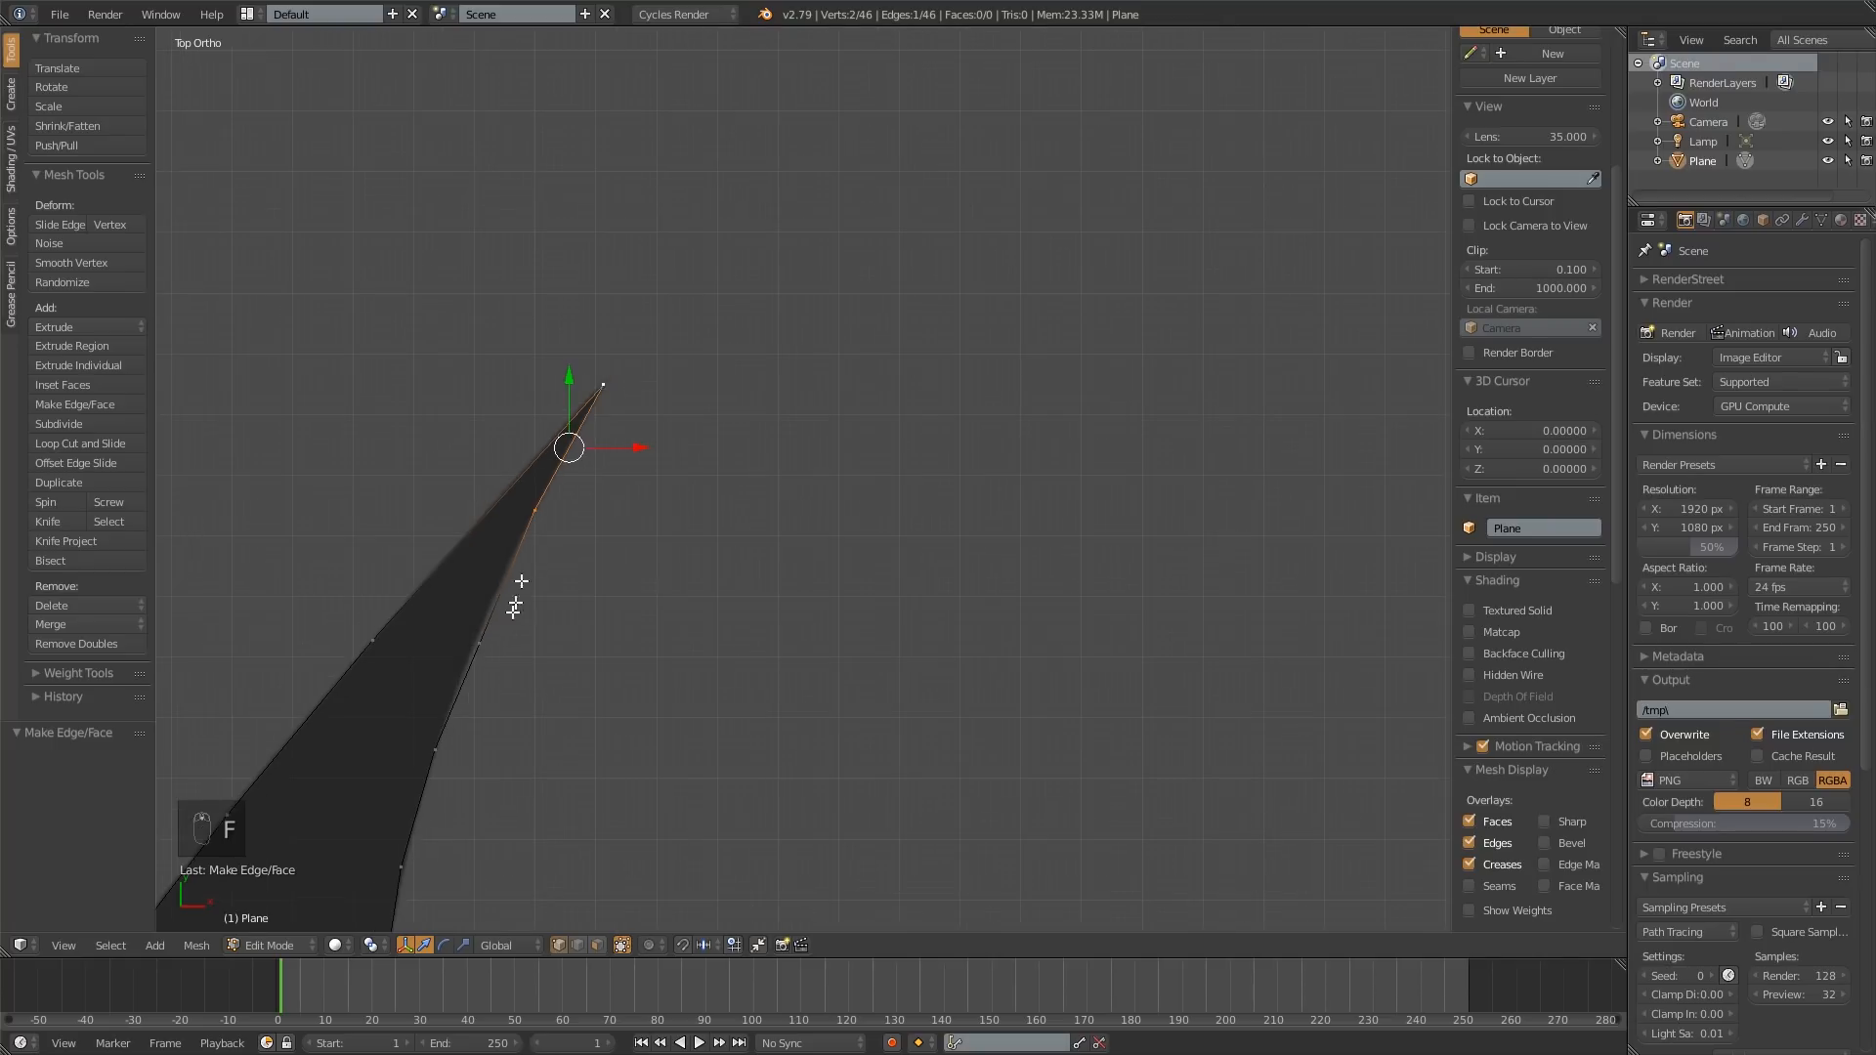
Step: Move the second inner-edge vertex below the hook's tip onto the reference outline
{"action": "right_click", "coordinate": [497, 645]}
{"action": "scroll", "coordinate": [504, 666], "scroll_direction": "up", "scroll_amount": 1}
{"action": "key", "text": "g"}
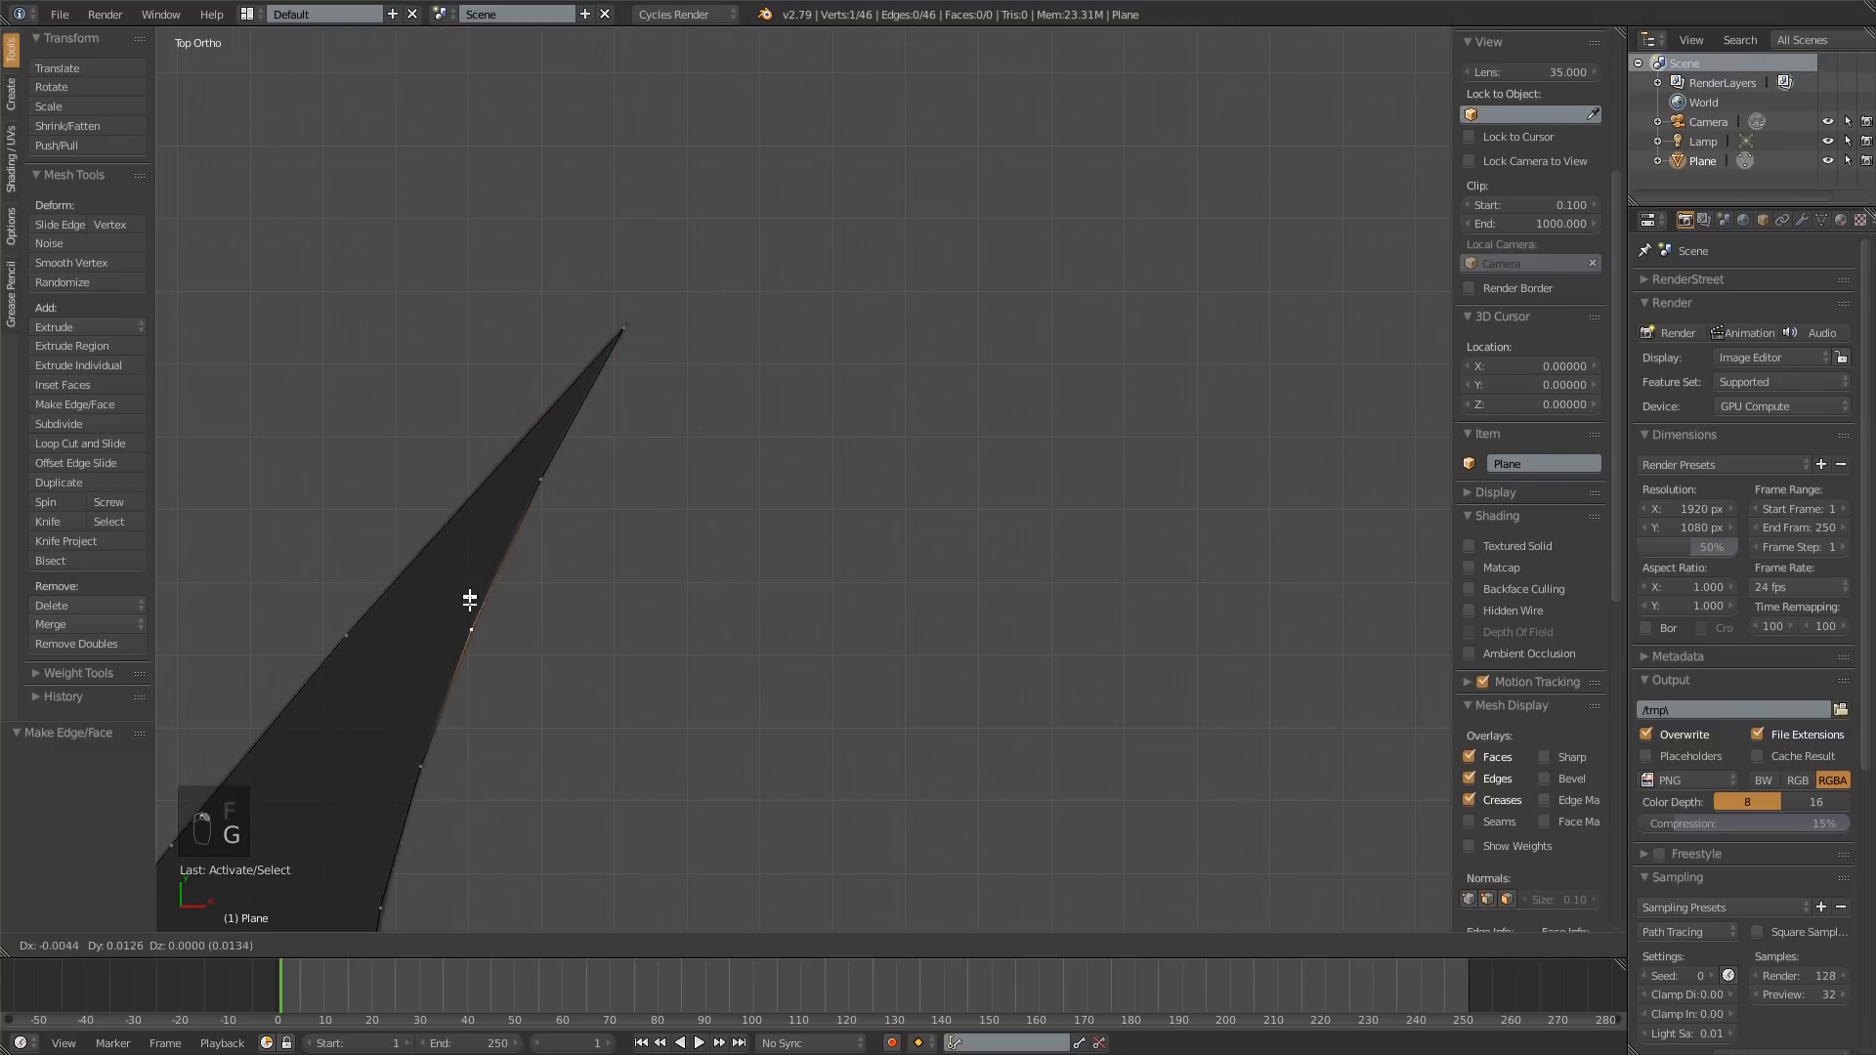
{"action": "left_click", "coordinate": [482, 579]}
{"action": "scroll", "coordinate": [482, 578], "scroll_direction": "down", "scroll_amount": 3}
Step: Nudge two neighbouring vertices at the start of the inner curve's bottom bend onto the reference outline
{"action": "scroll", "coordinate": [378, 452], "scroll_direction": "up", "scroll_amount": 5}
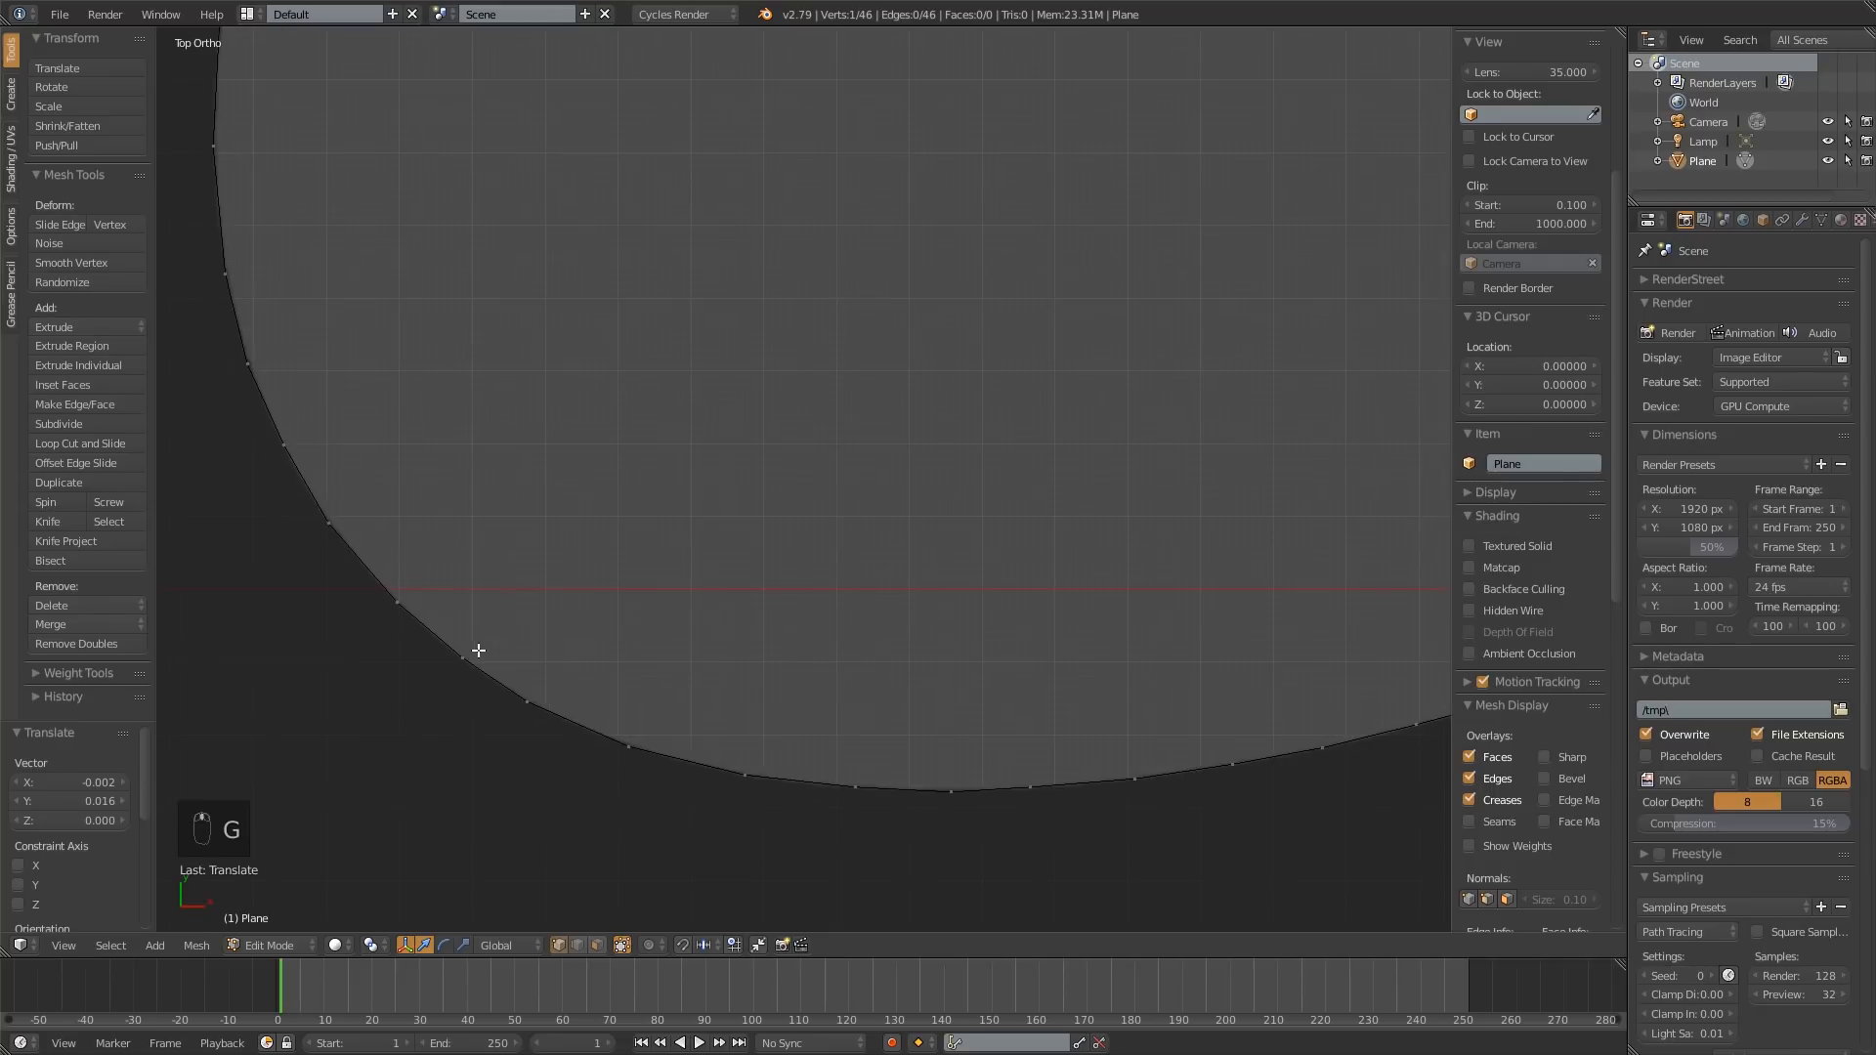
{"action": "right_click", "coordinate": [744, 778]}
{"action": "scroll", "coordinate": [977, 781], "scroll_direction": "up", "scroll_amount": 4}
{"action": "right_click", "coordinate": [714, 780]}
{"action": "key", "text": "g"}
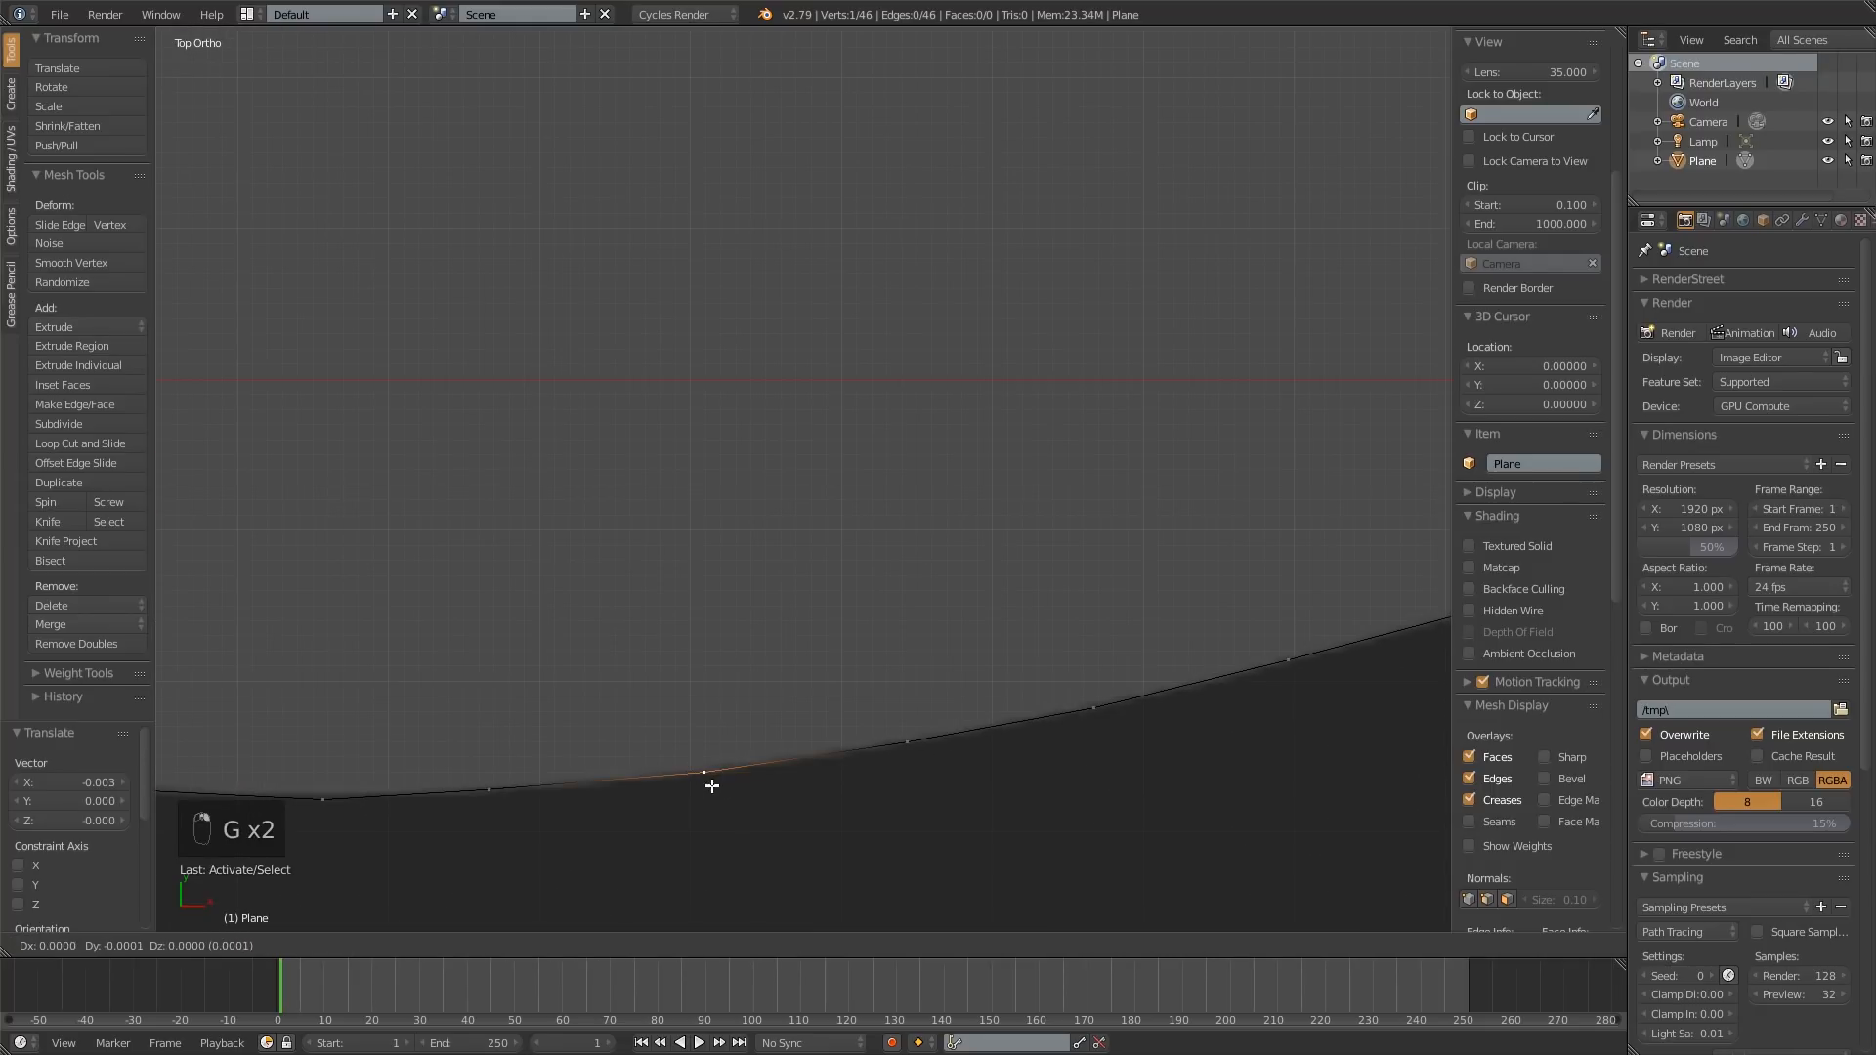
{"action": "left_click", "coordinate": [712, 785]}
{"action": "right_click", "coordinate": [920, 746]}
{"action": "key", "text": "g"}
{"action": "left_click", "coordinate": [935, 747]}
{"action": "scroll", "coordinate": [962, 746], "scroll_direction": "down", "scroll_amount": 9}
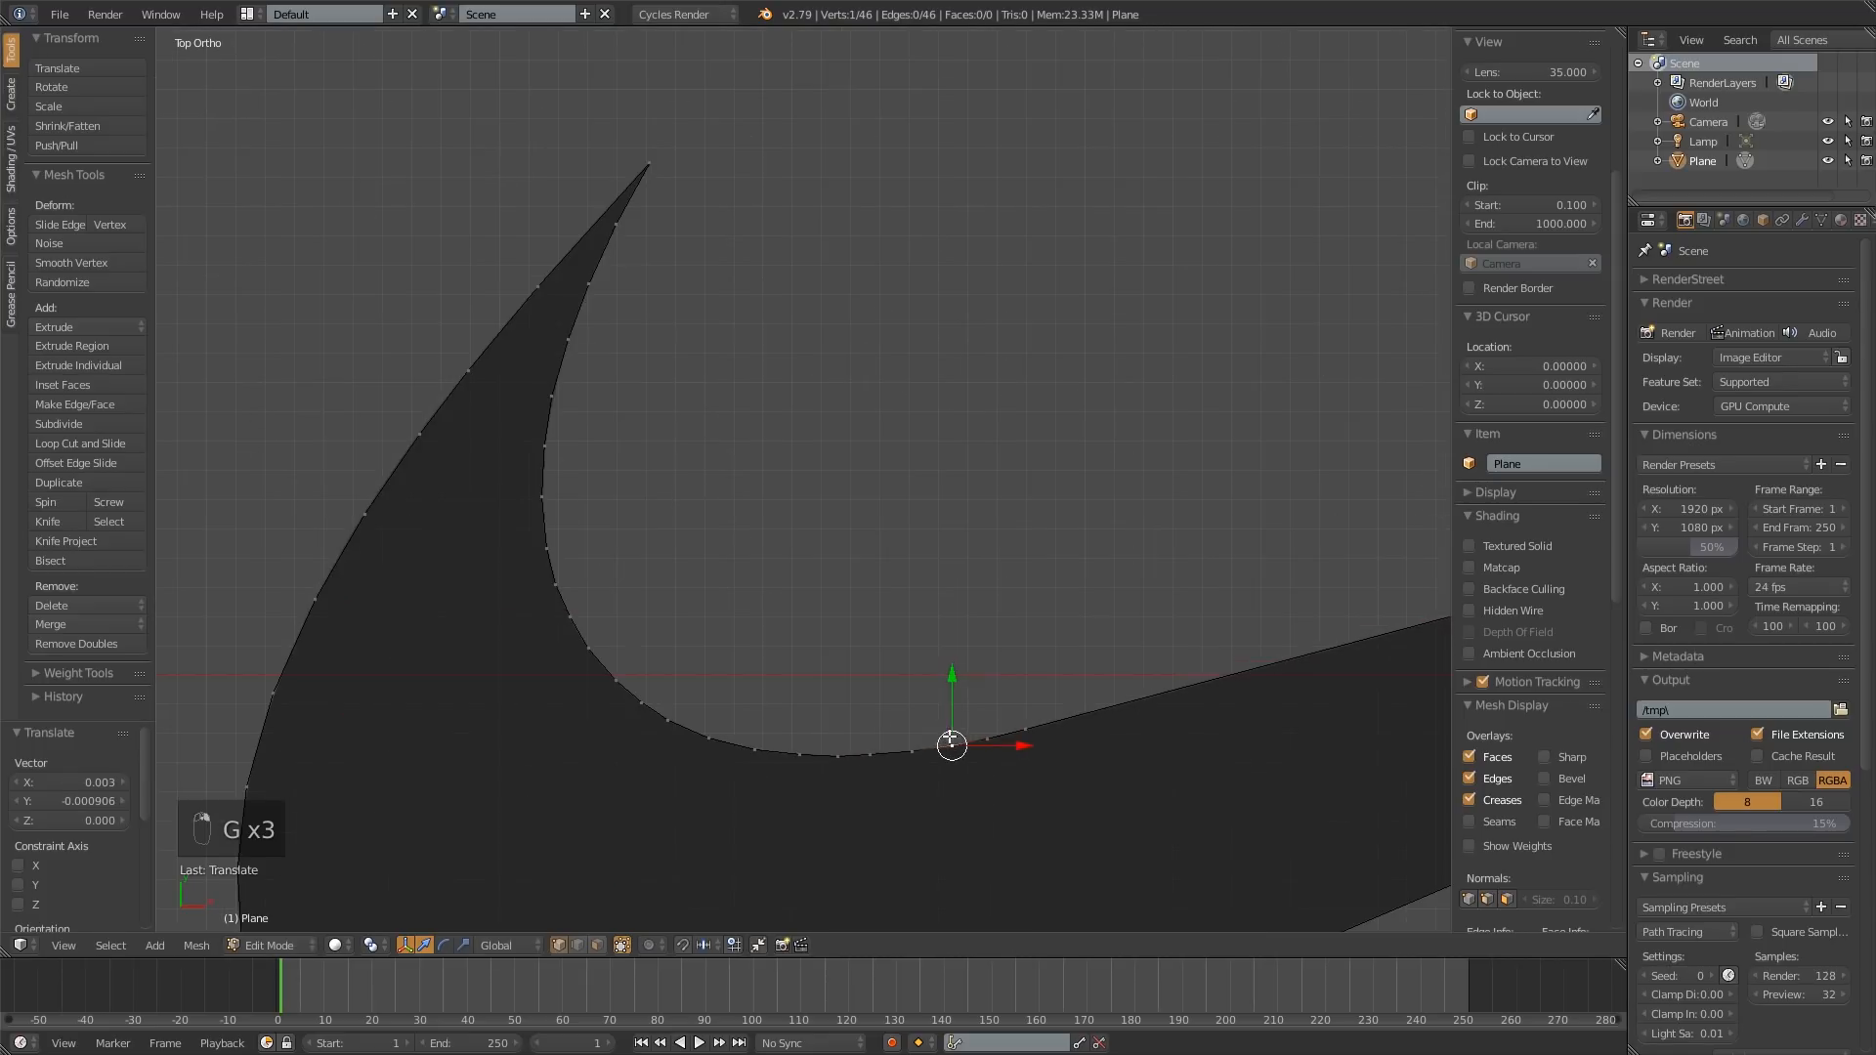
Step: Subdivide an edge on the lower-left outer curve and move its new midpoint vertex outward onto the outline
{"action": "middle_click_drag", "start_coordinate": [708, 732], "coordinate": [1026, 594], "text": "shift"}
{"action": "middle_click_drag", "start_coordinate": [826, 831], "coordinate": [828, 525], "text": "shift"}
{"action": "scroll", "coordinate": [626, 645], "scroll_direction": "up", "scroll_amount": 4}
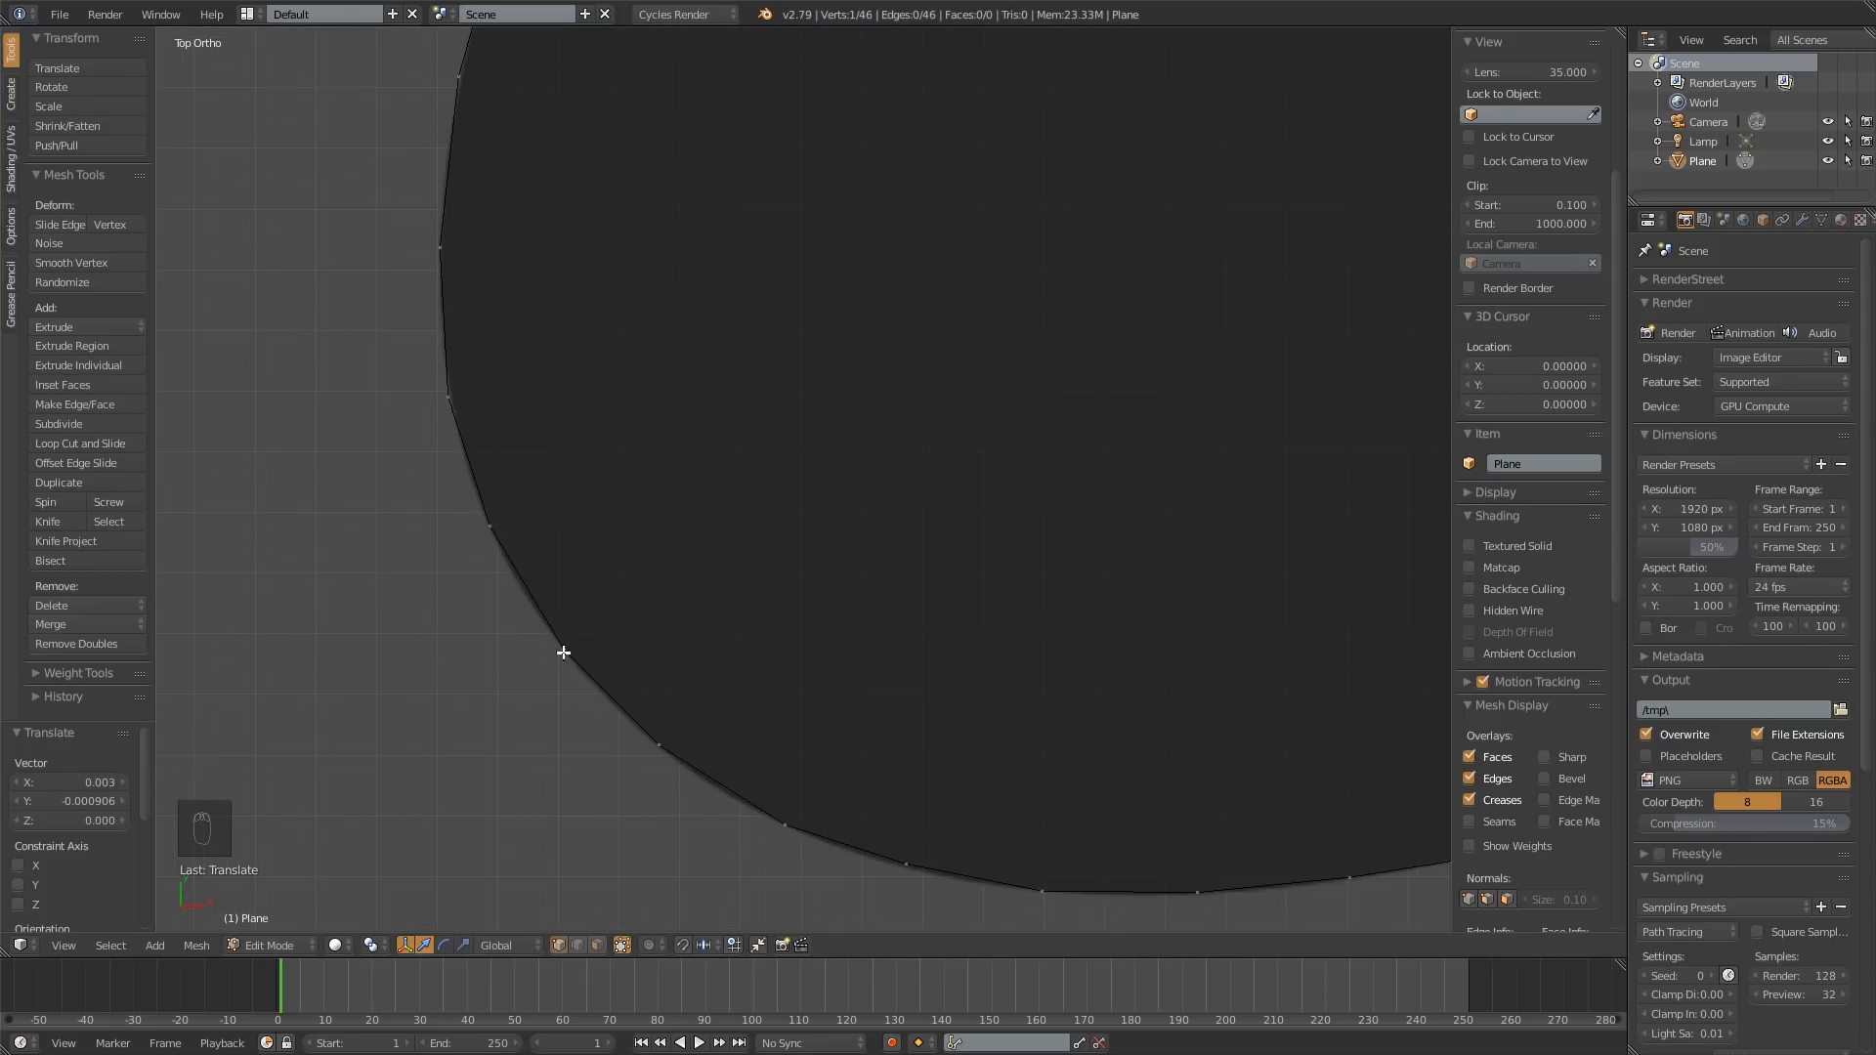
{"action": "right_click", "coordinate": [564, 652]}
{"action": "right_click", "coordinate": [491, 529], "text": "shift"}
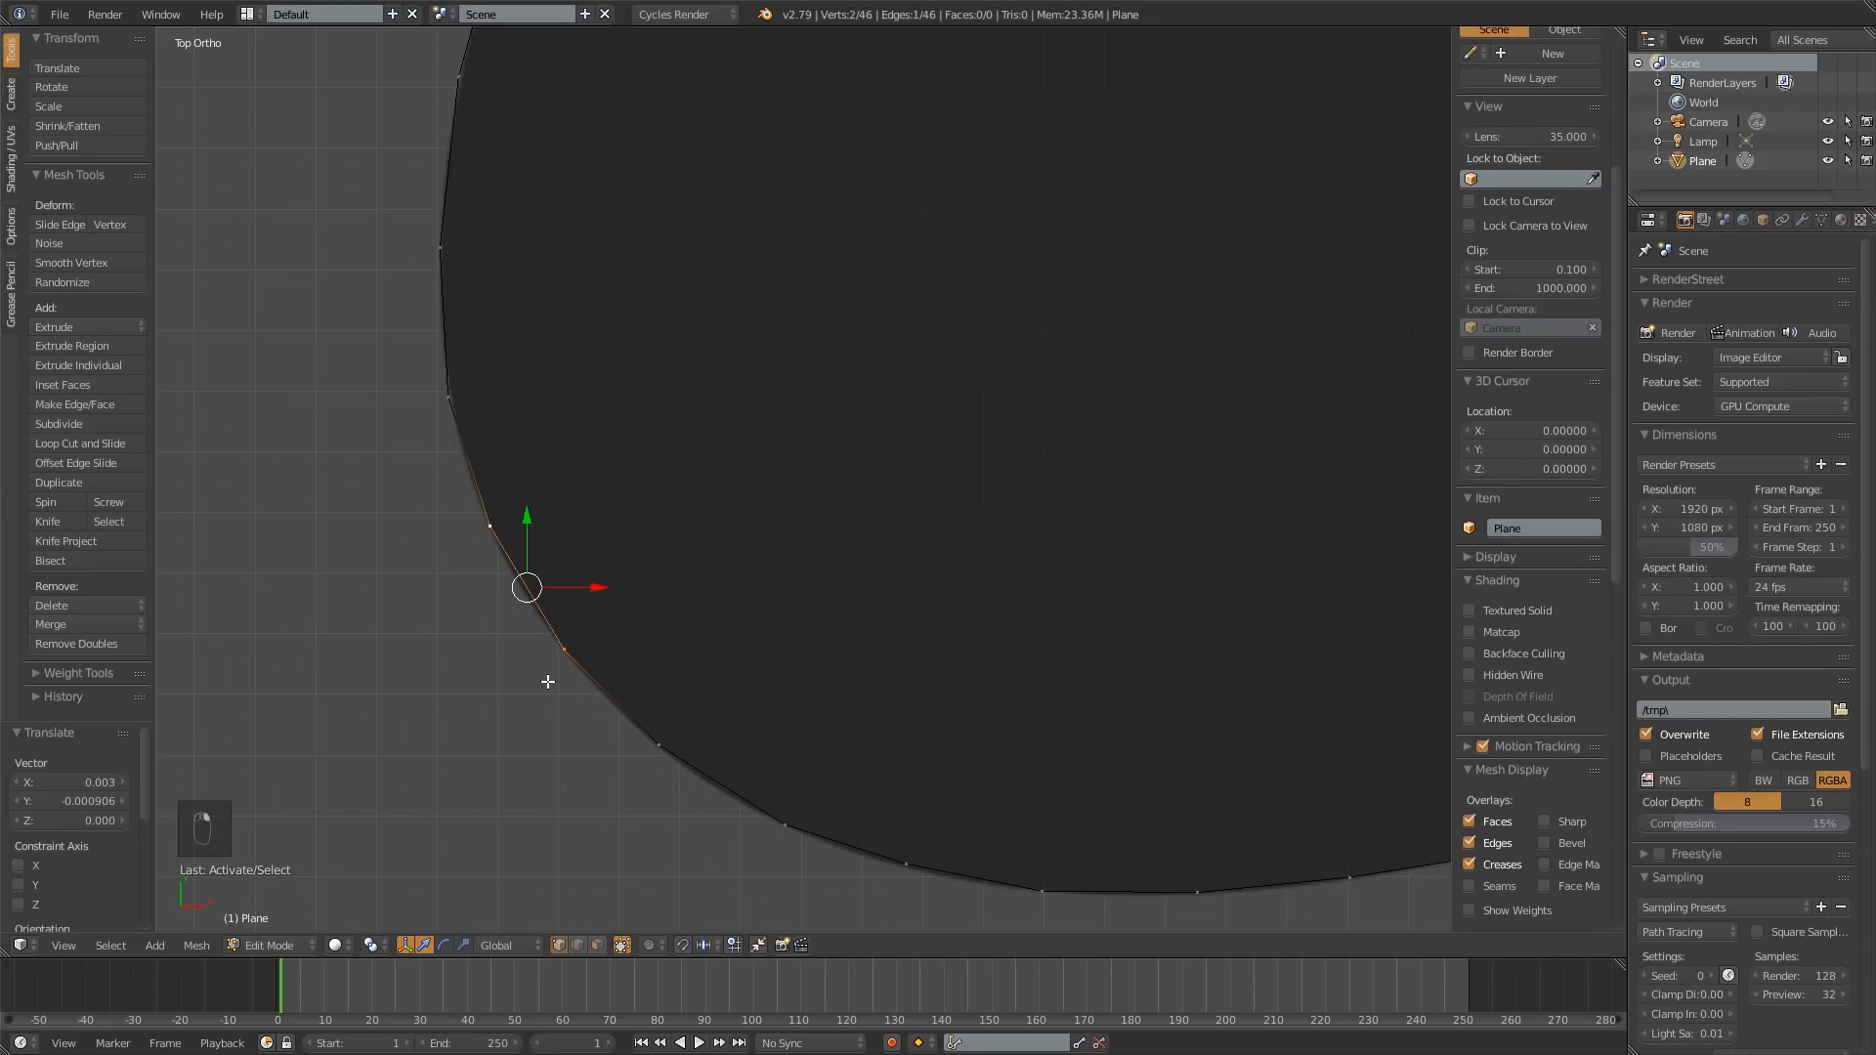
{"action": "key", "text": "w"}
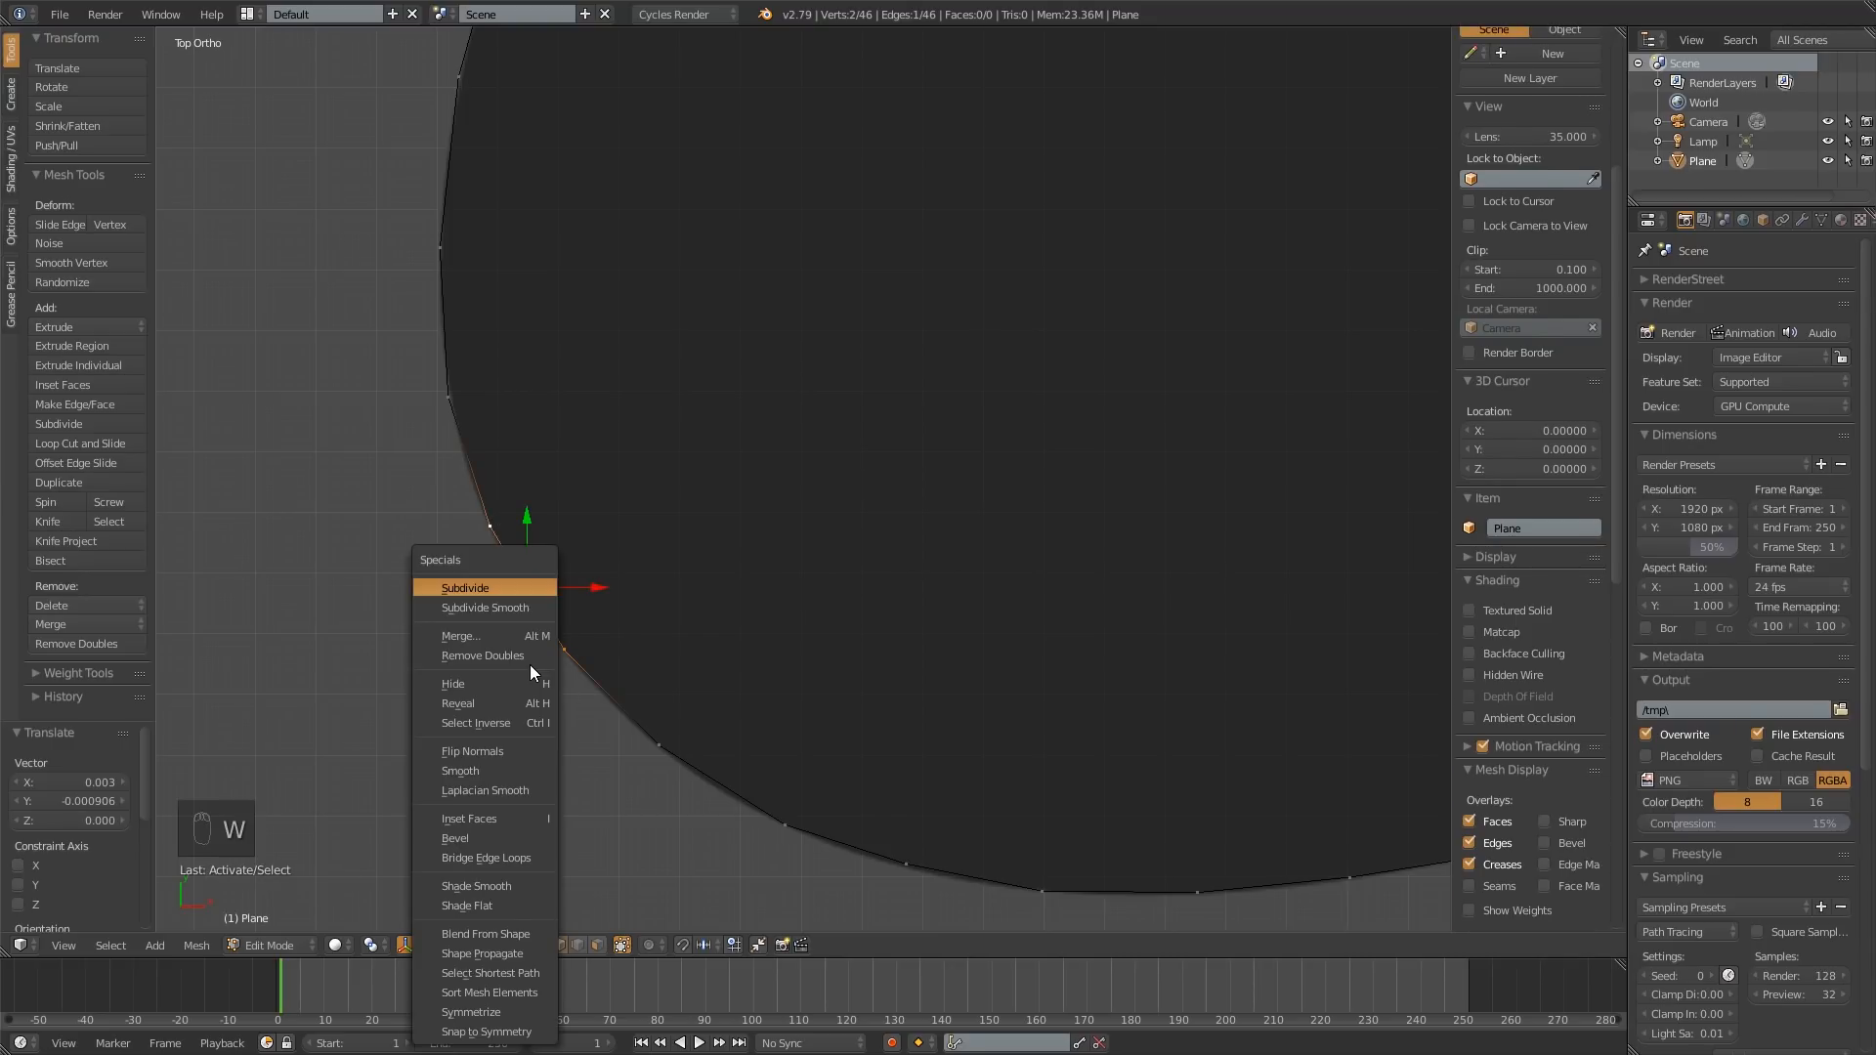
{"action": "left_click", "coordinate": [513, 585]}
{"action": "key", "text": "g"}
{"action": "left_click", "coordinate": [495, 590]}
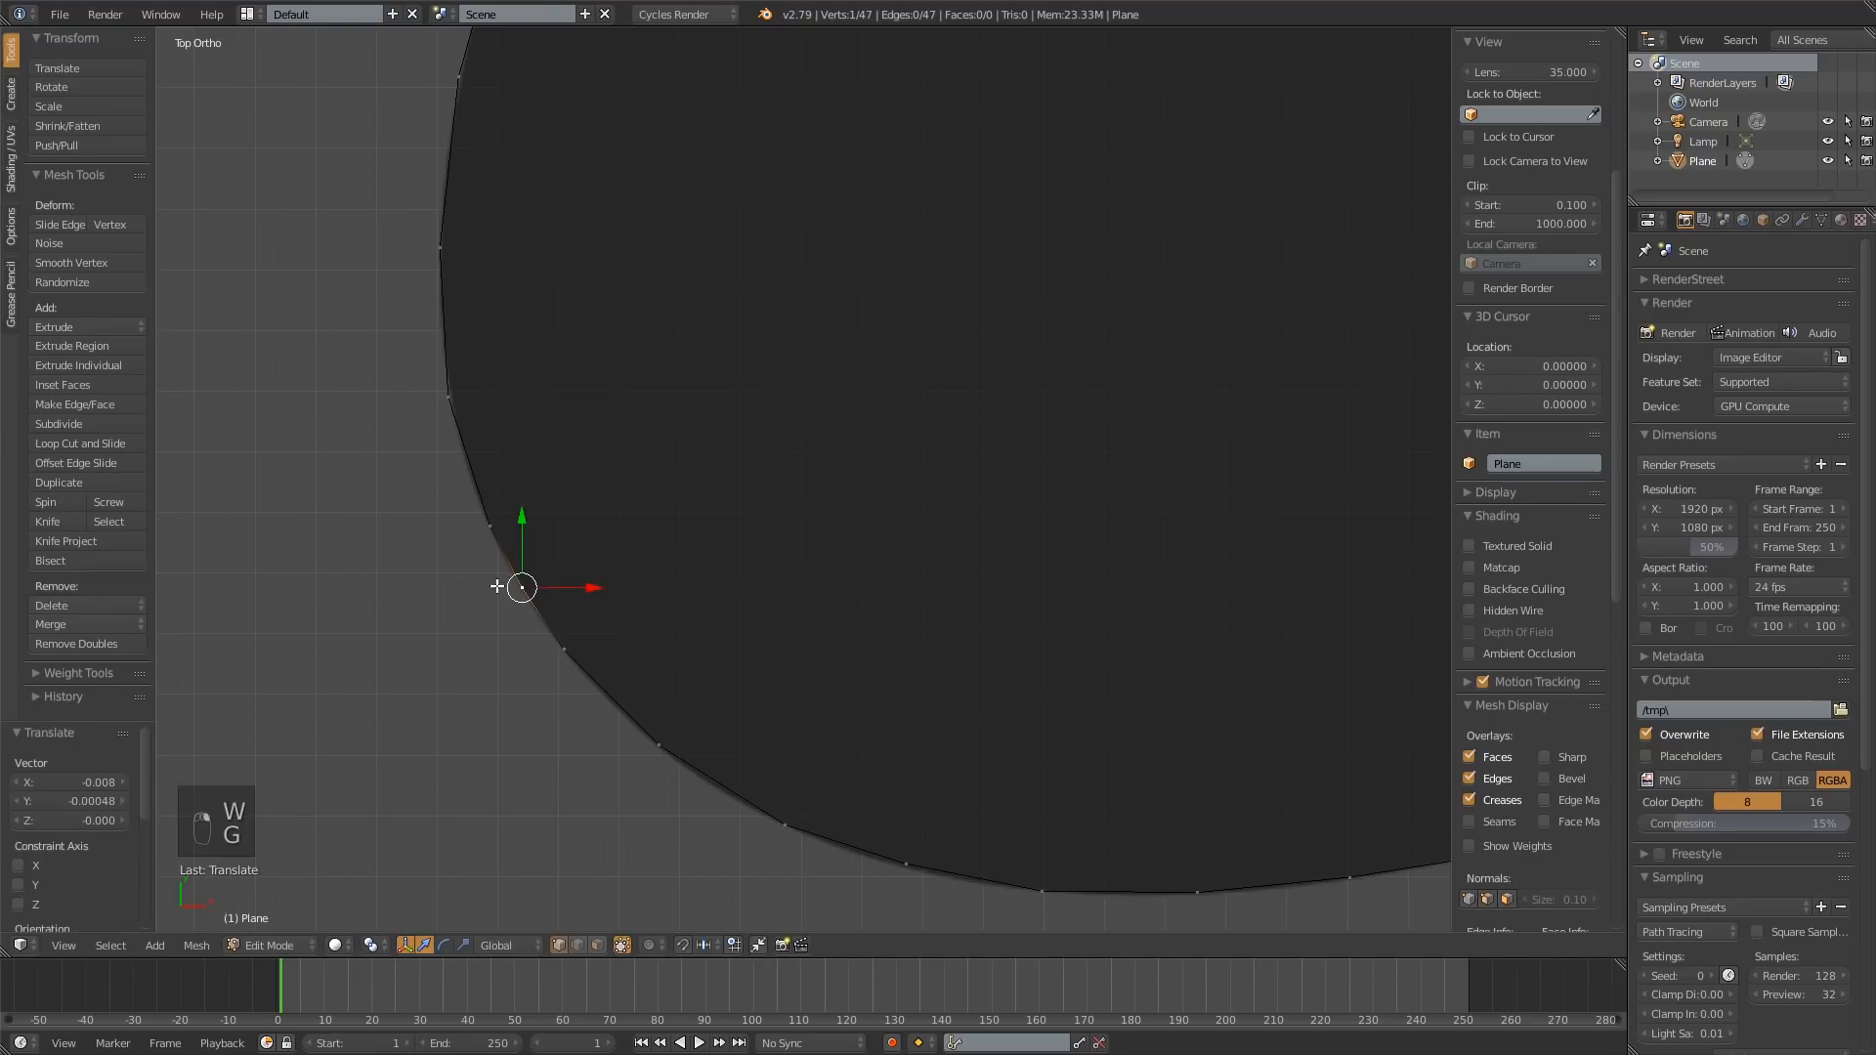
Step: Move the vertex just above the new midpoint slightly upward along the outer curve's reference outline
{"action": "key", "text": "g"}
{"action": "left_click", "coordinate": [483, 508]}
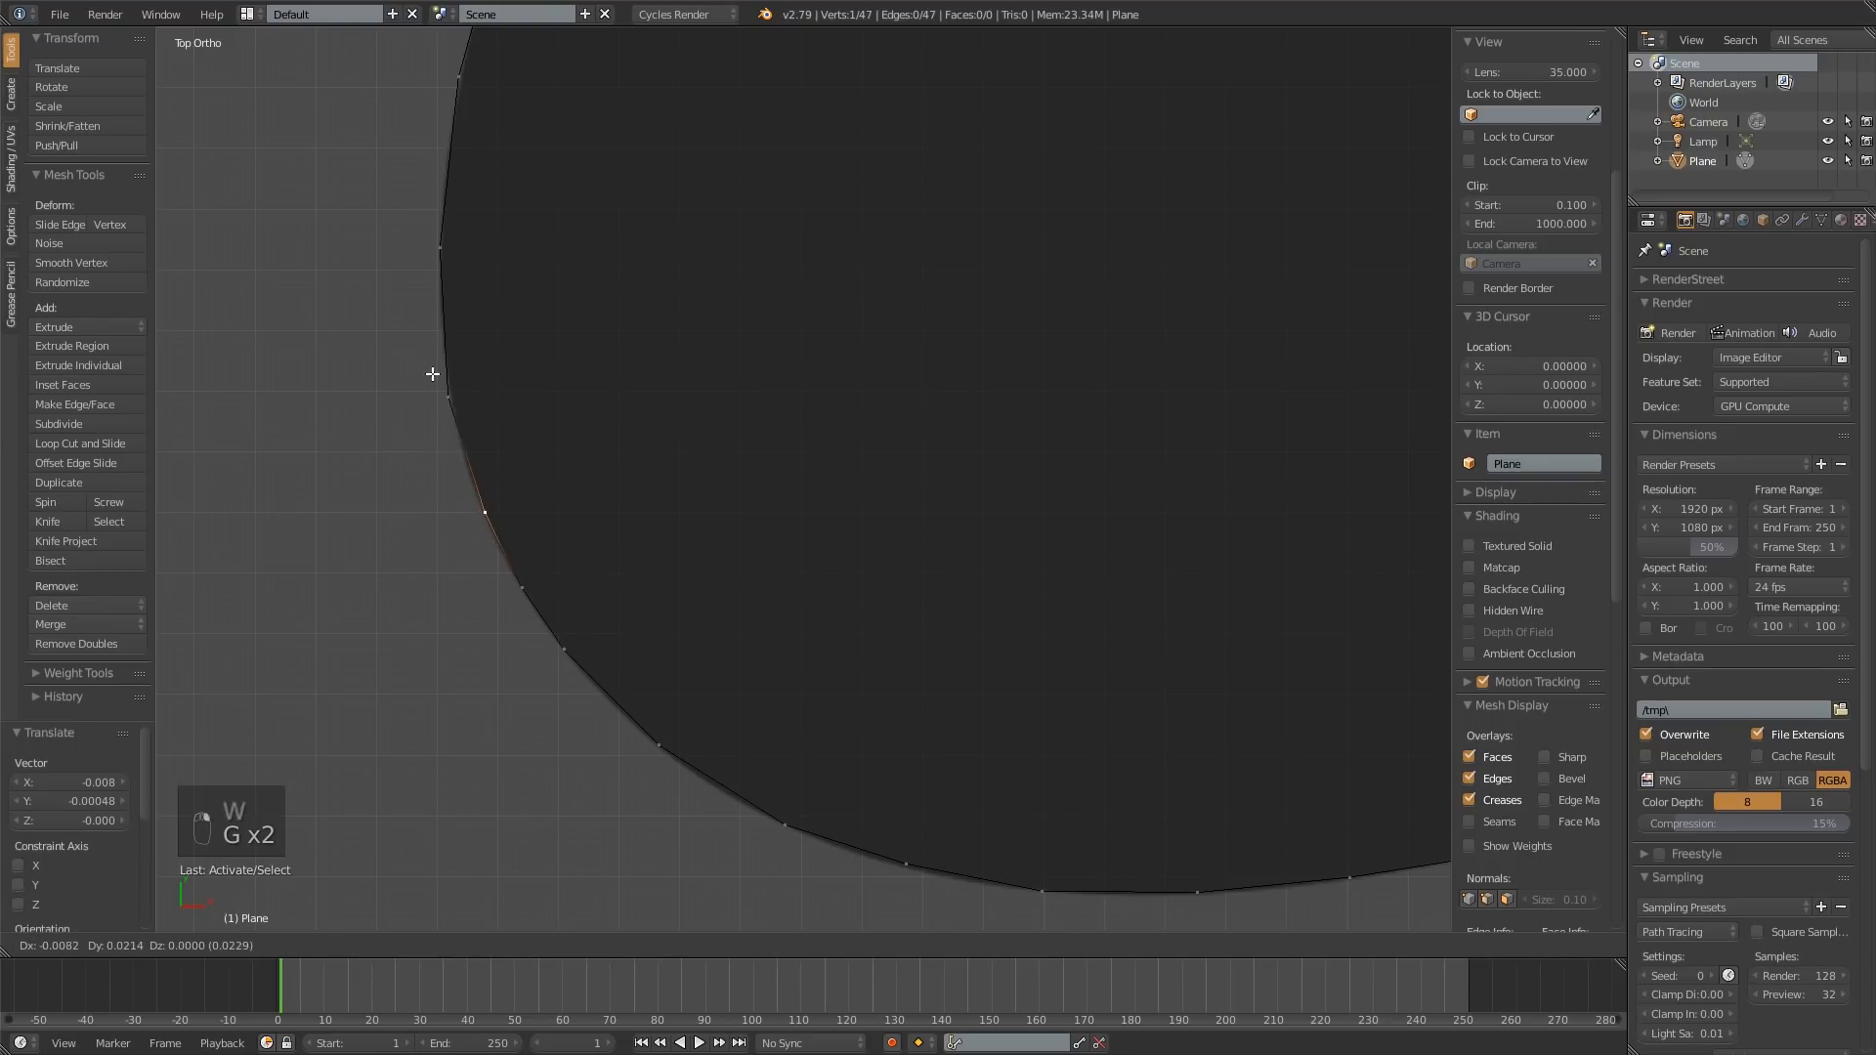
{"action": "key", "text": "g"}
Step: Subdivide the edge nearer the bottom of the outer curve and pull its new vertex out to the outline
{"action": "right_click", "coordinate": [662, 723]}
{"action": "right_click", "coordinate": [658, 746]}
{"action": "right_click", "coordinate": [784, 825], "text": "shift"}
{"action": "key", "text": "w"}
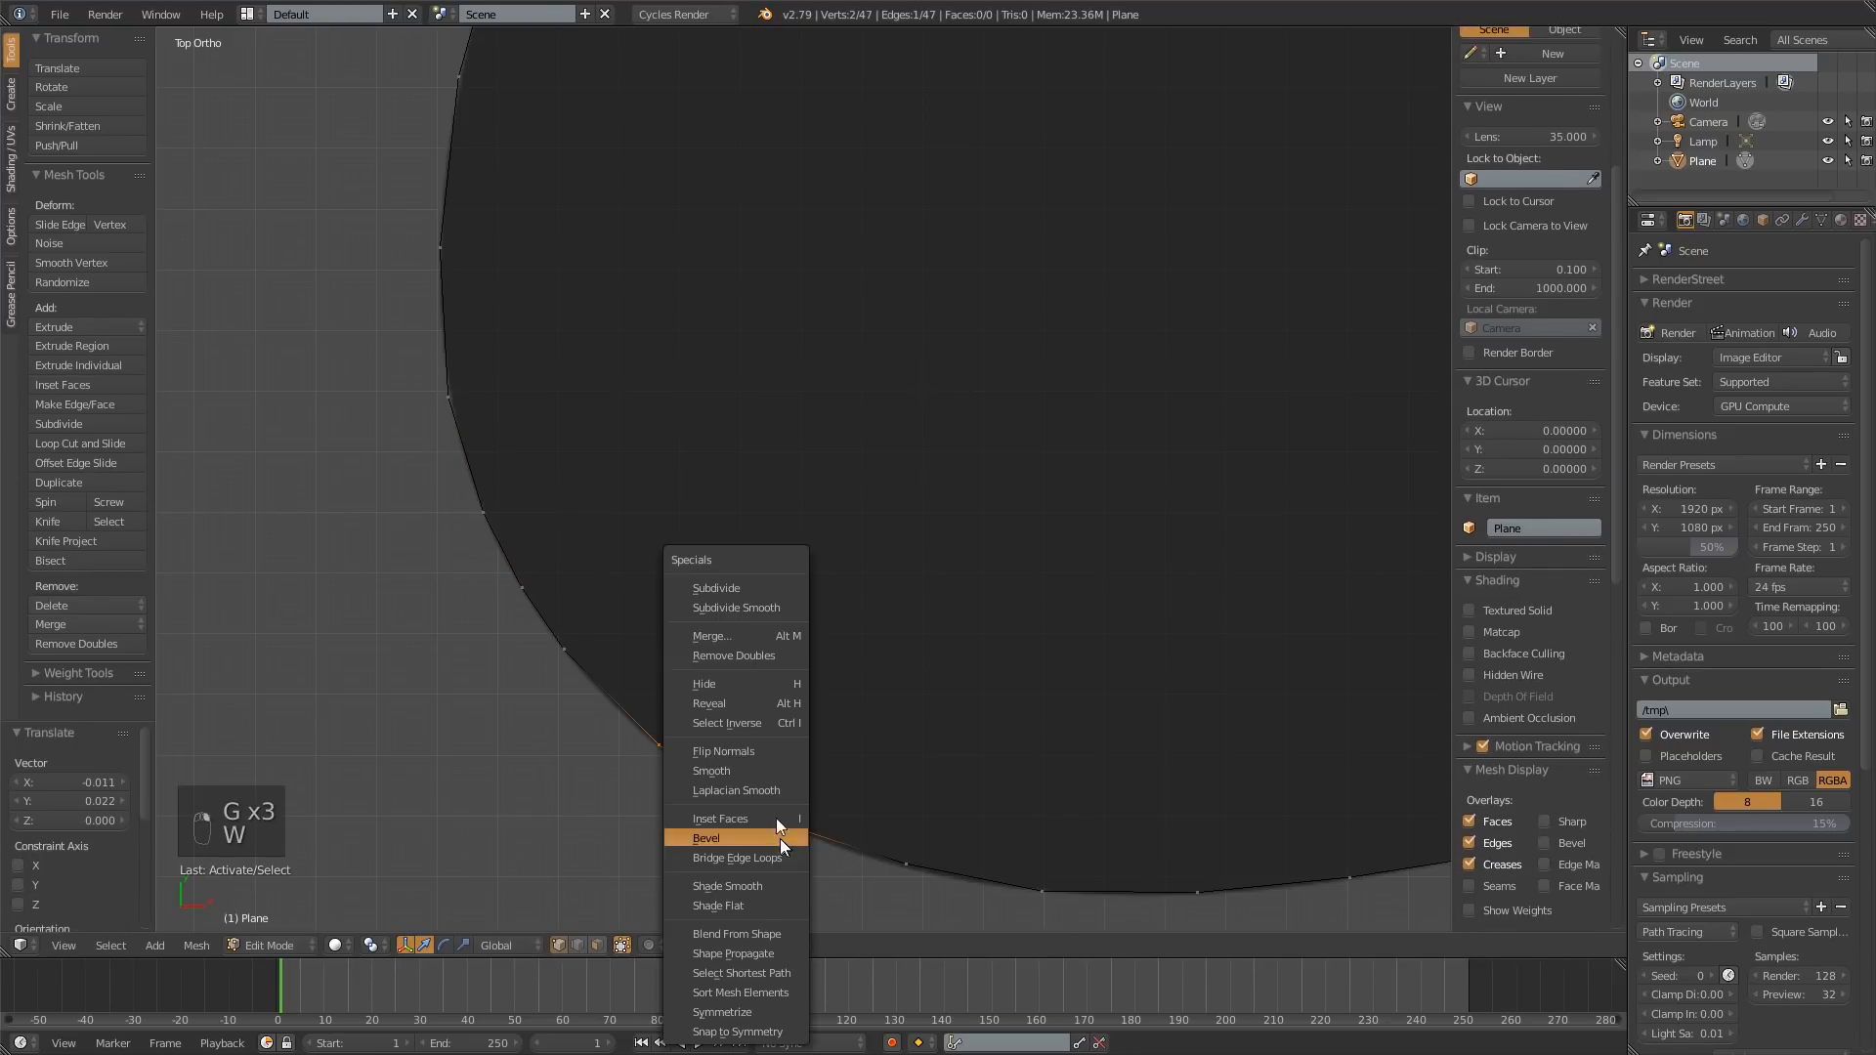
{"action": "left_click", "coordinate": [764, 588]}
{"action": "key", "text": "g"}
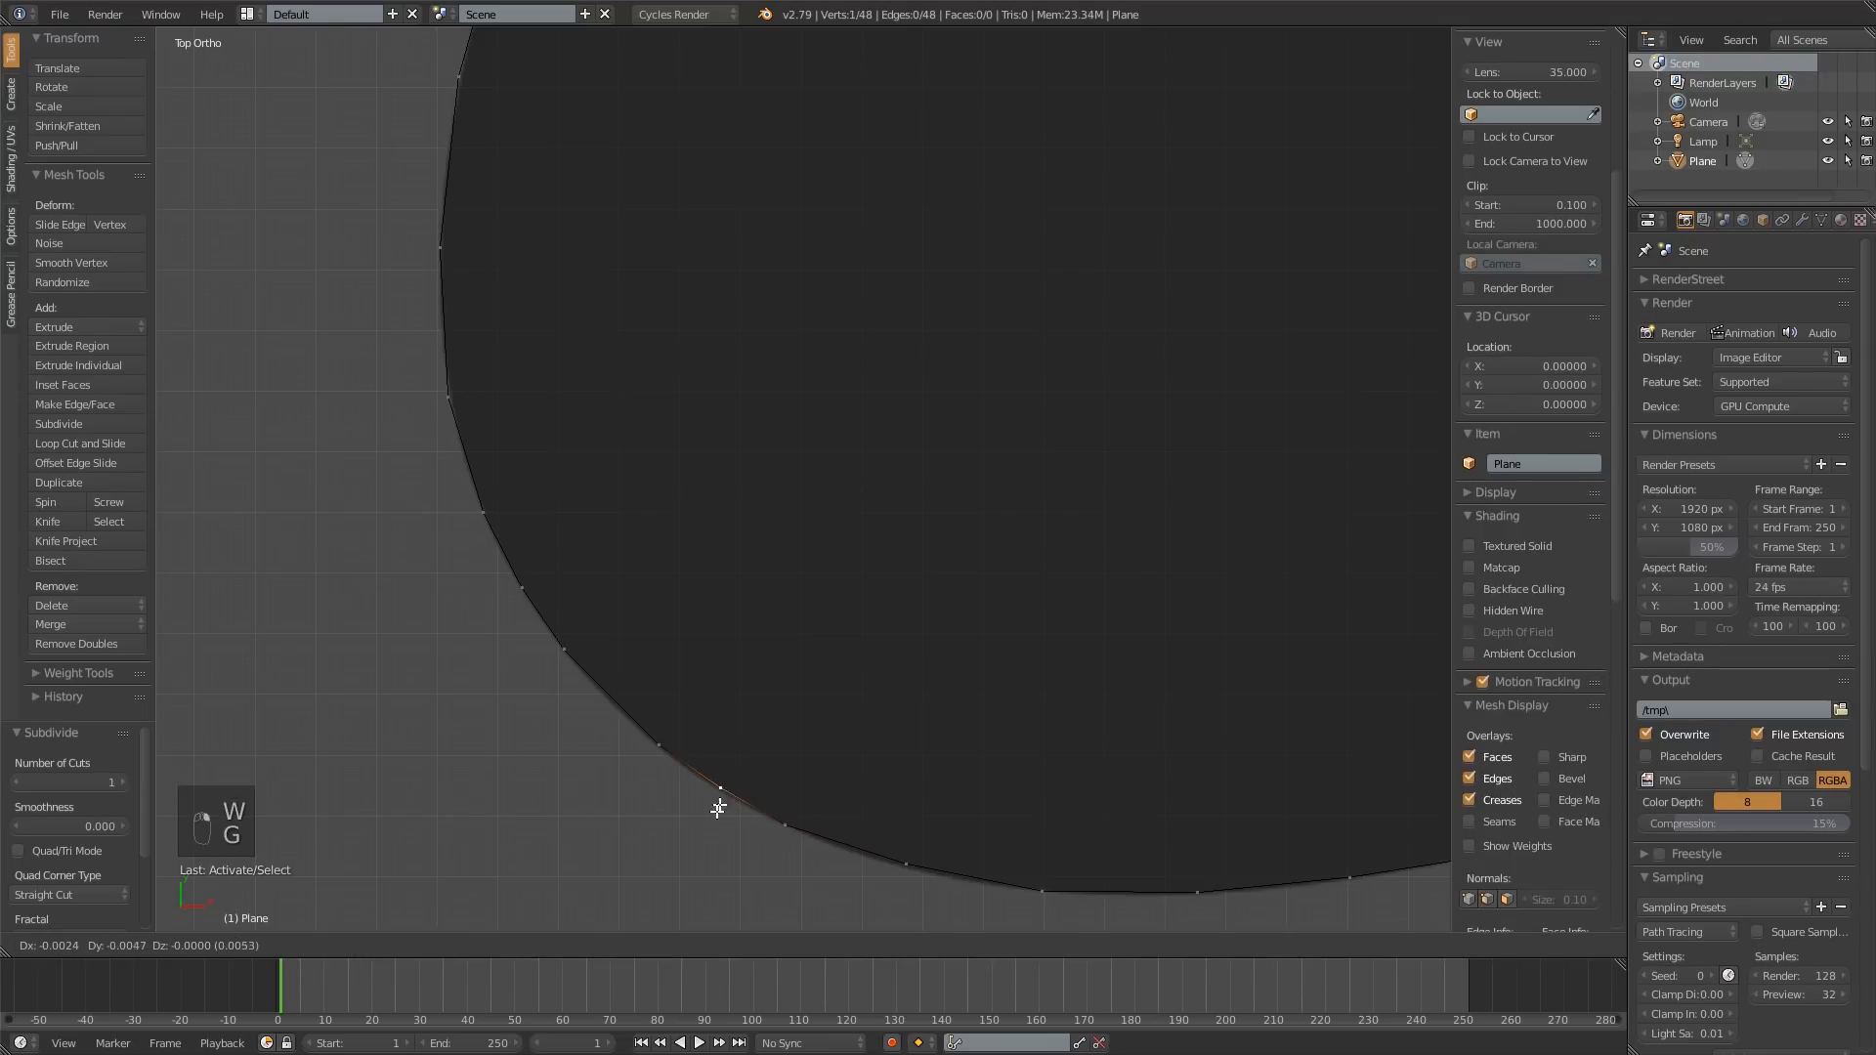
{"action": "left_click", "coordinate": [712, 825]}
Step: Nudge the next two vertices toward the bottom of the outer curve onto the reference outline
{"action": "right_click", "coordinate": [793, 836]}
{"action": "key", "text": "g"}
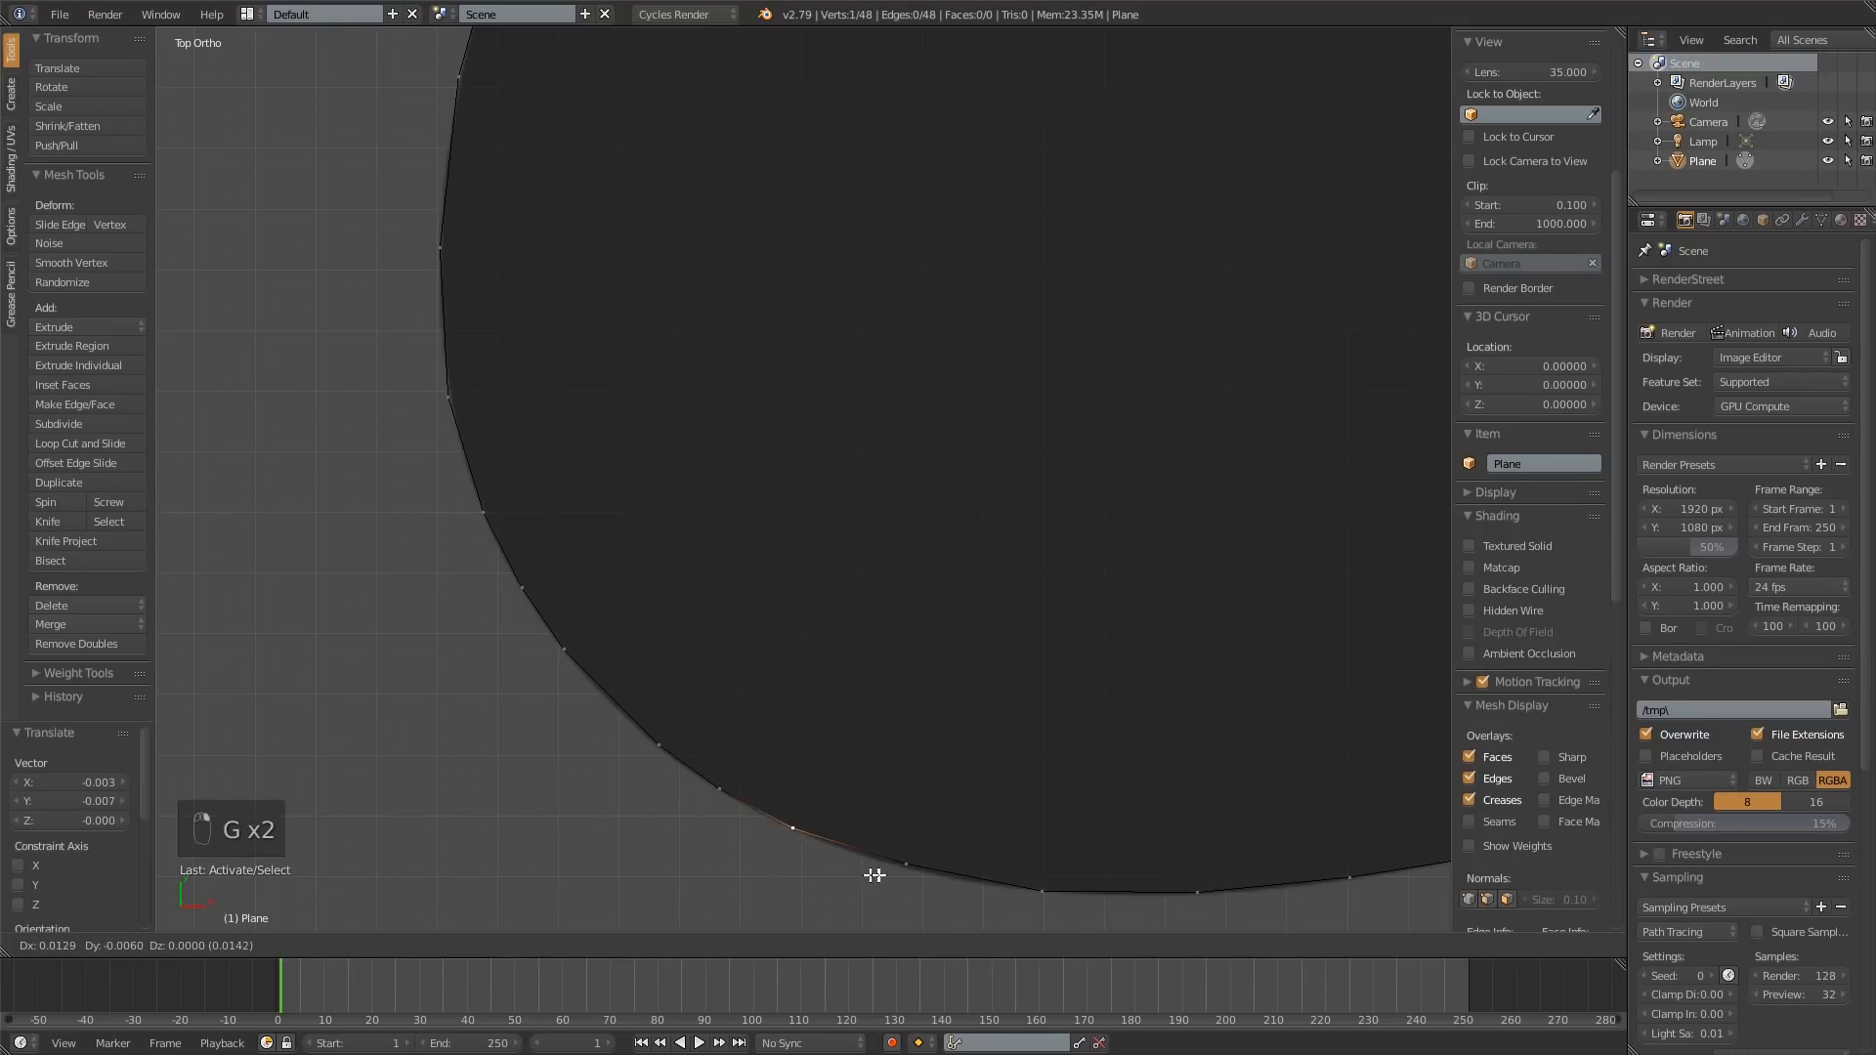
{"action": "left_click", "coordinate": [875, 875]}
{"action": "right_click", "coordinate": [898, 870]}
{"action": "key", "text": "g"}
{"action": "left_click", "coordinate": [899, 870]}
{"action": "scroll", "coordinate": [893, 869], "scroll_direction": "down", "scroll_amount": 3}
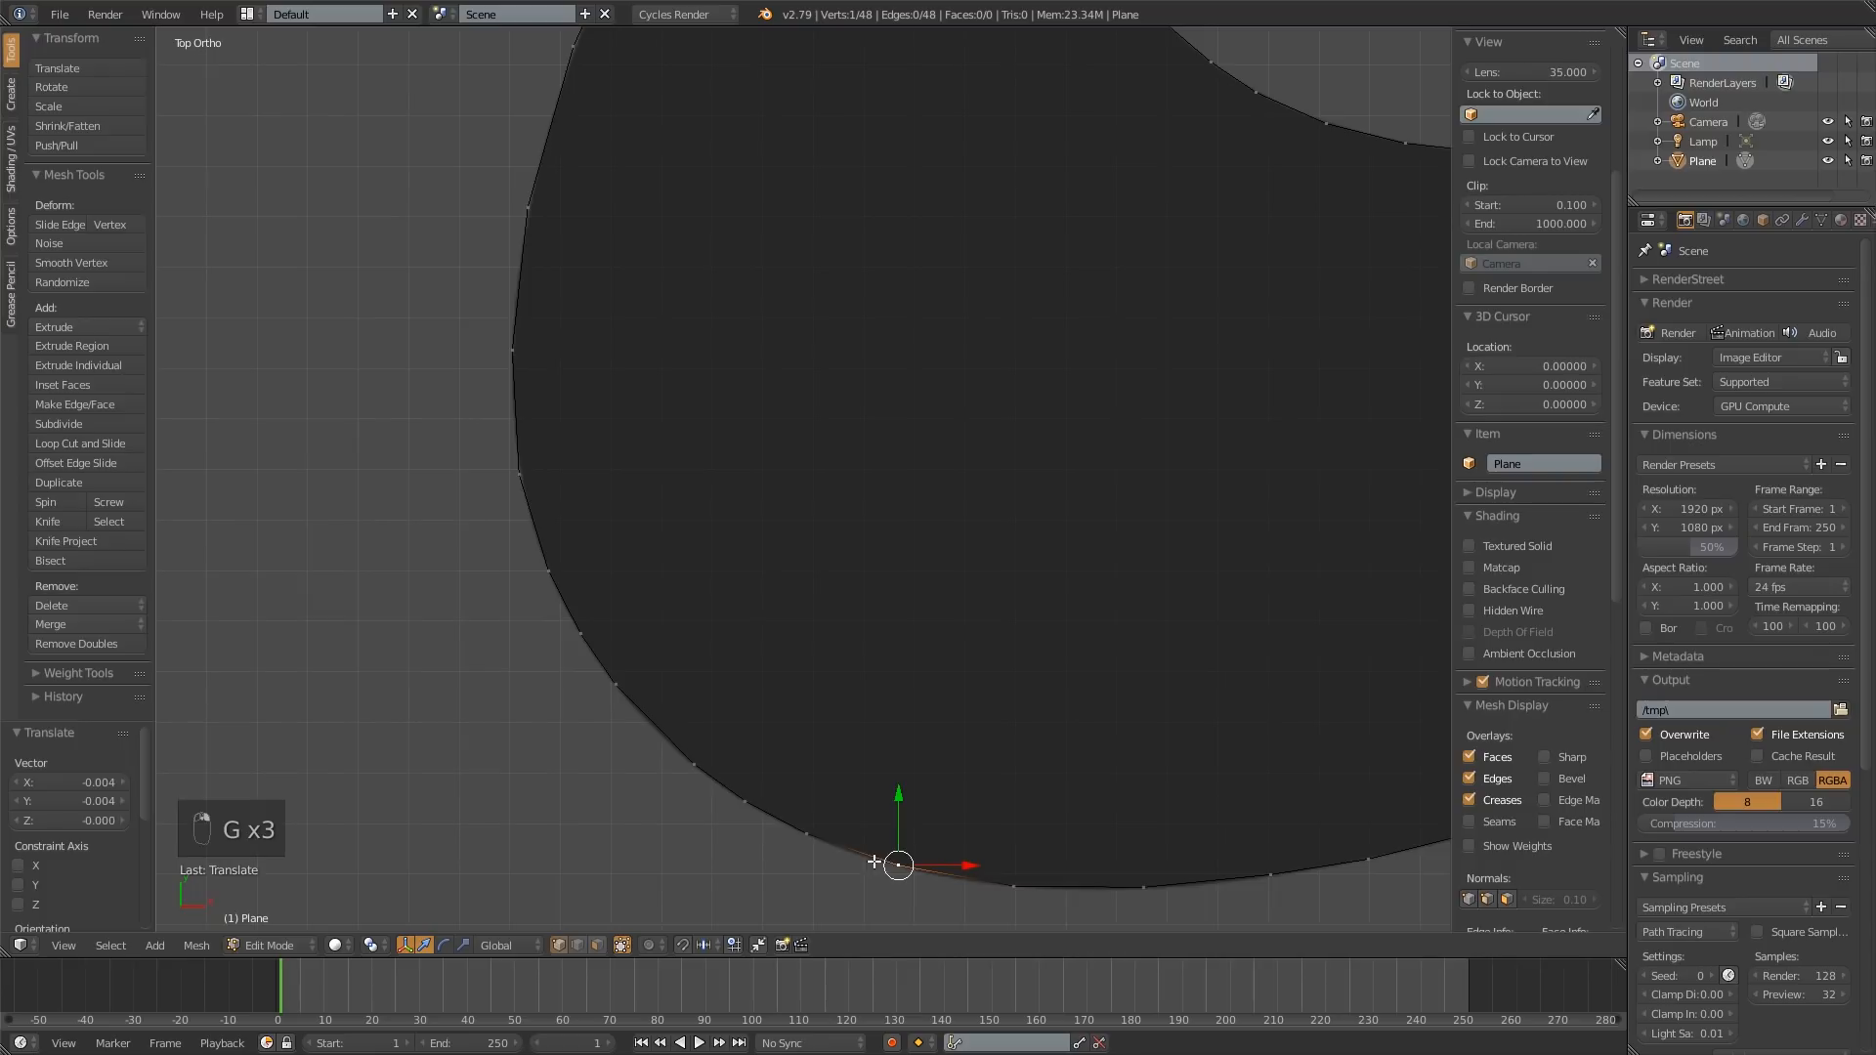
{"action": "key", "text": "Tab"}
{"action": "key", "text": "Tab"}
Step: Subdivide the edge at the outer curve's leftmost bulge and move the new vertex outward onto the outline
{"action": "scroll", "coordinate": [590, 517], "scroll_direction": "up", "scroll_amount": 2}
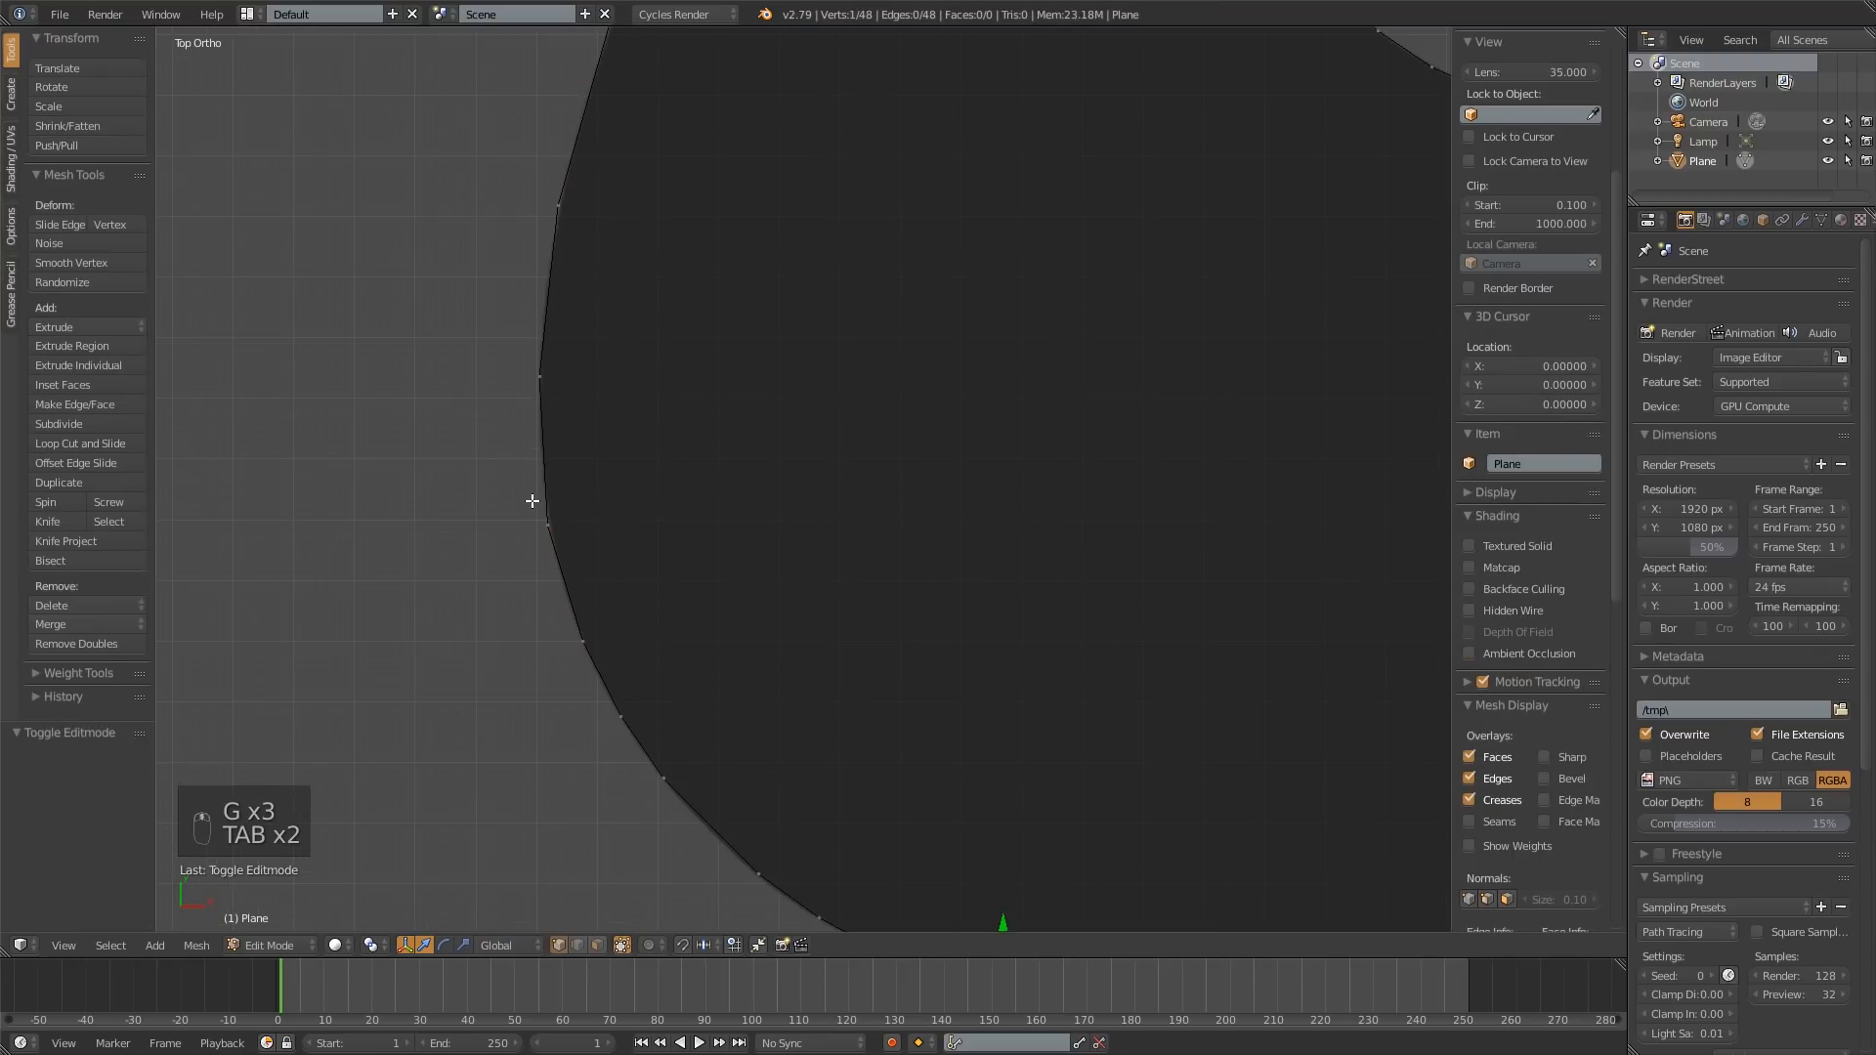
{"action": "right_click", "coordinate": [535, 498]}
{"action": "right_click", "coordinate": [537, 407], "text": "shift"}
{"action": "key", "text": "w"}
{"action": "left_click", "coordinate": [535, 407]}
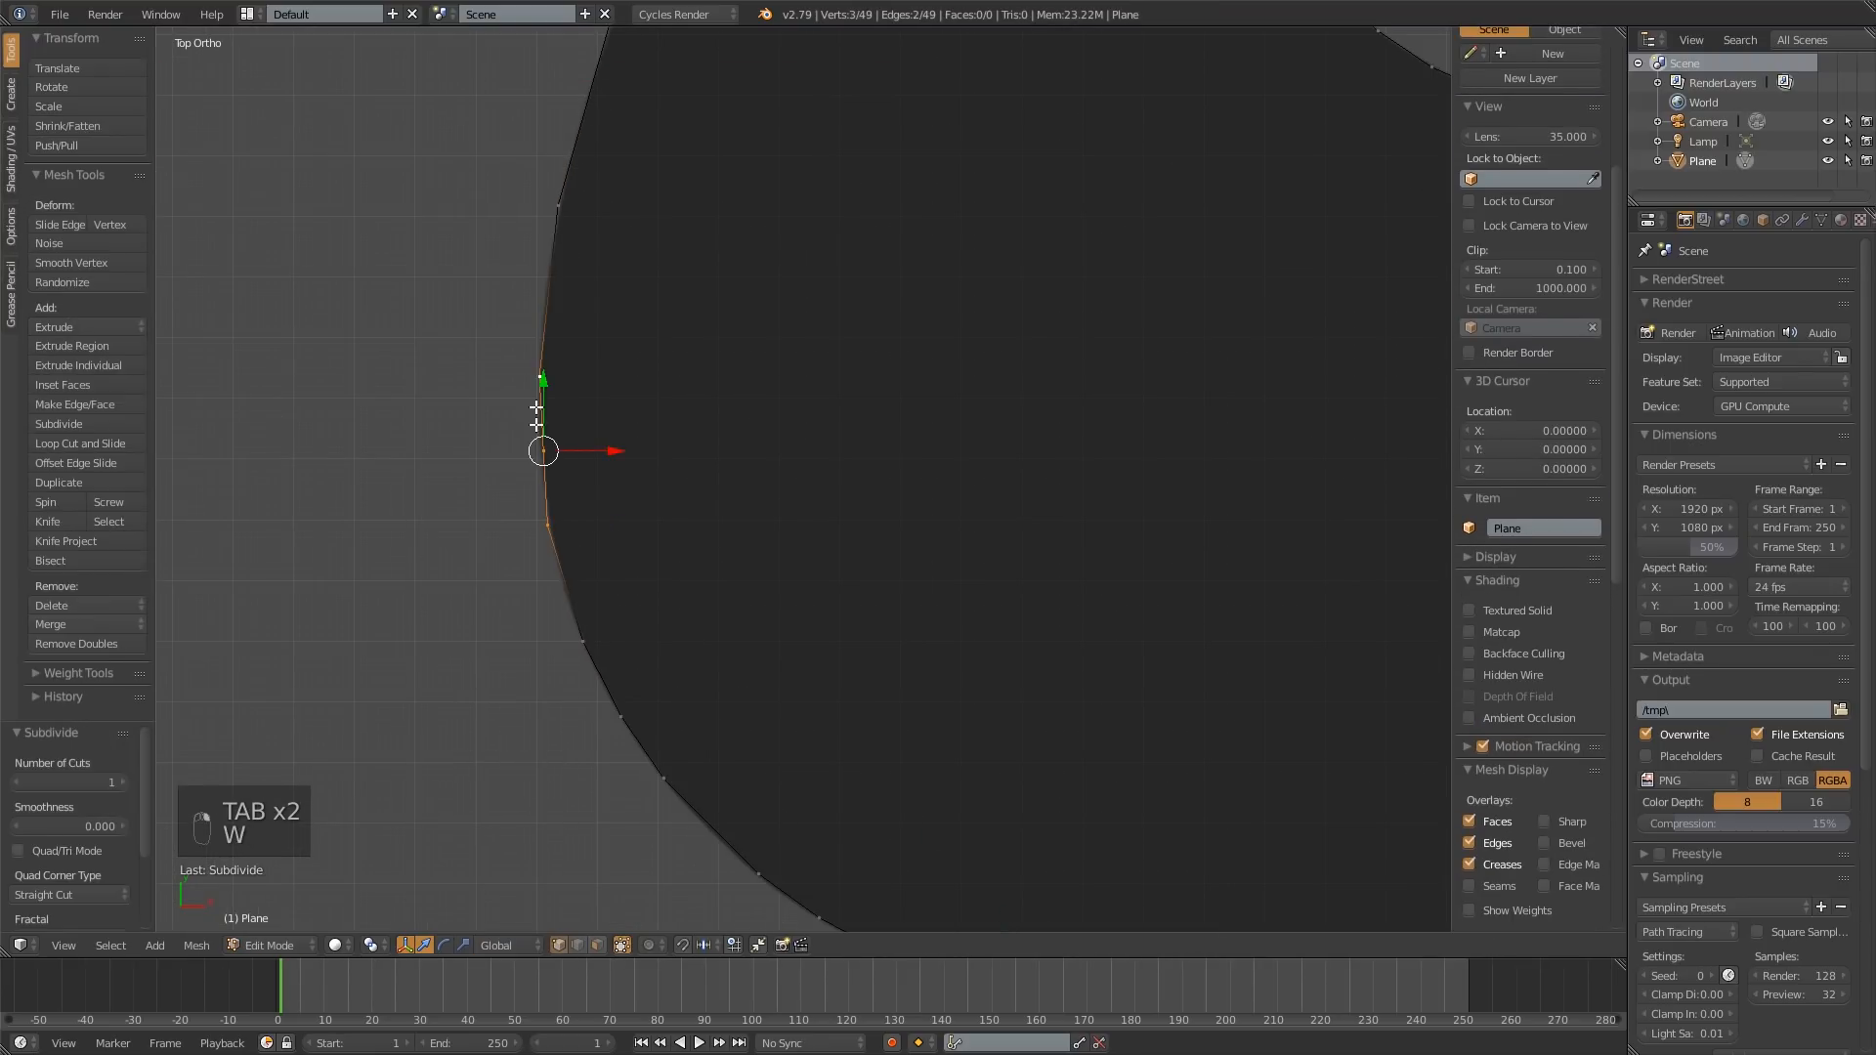
{"action": "right_click", "coordinate": [543, 453]}
{"action": "key", "text": "g"}
{"action": "left_click", "coordinate": [538, 447]}
Step: Nudge the vertex just below the leftmost bulge's new vertex to refine the outer curve
{"action": "right_click", "coordinate": [548, 526]}
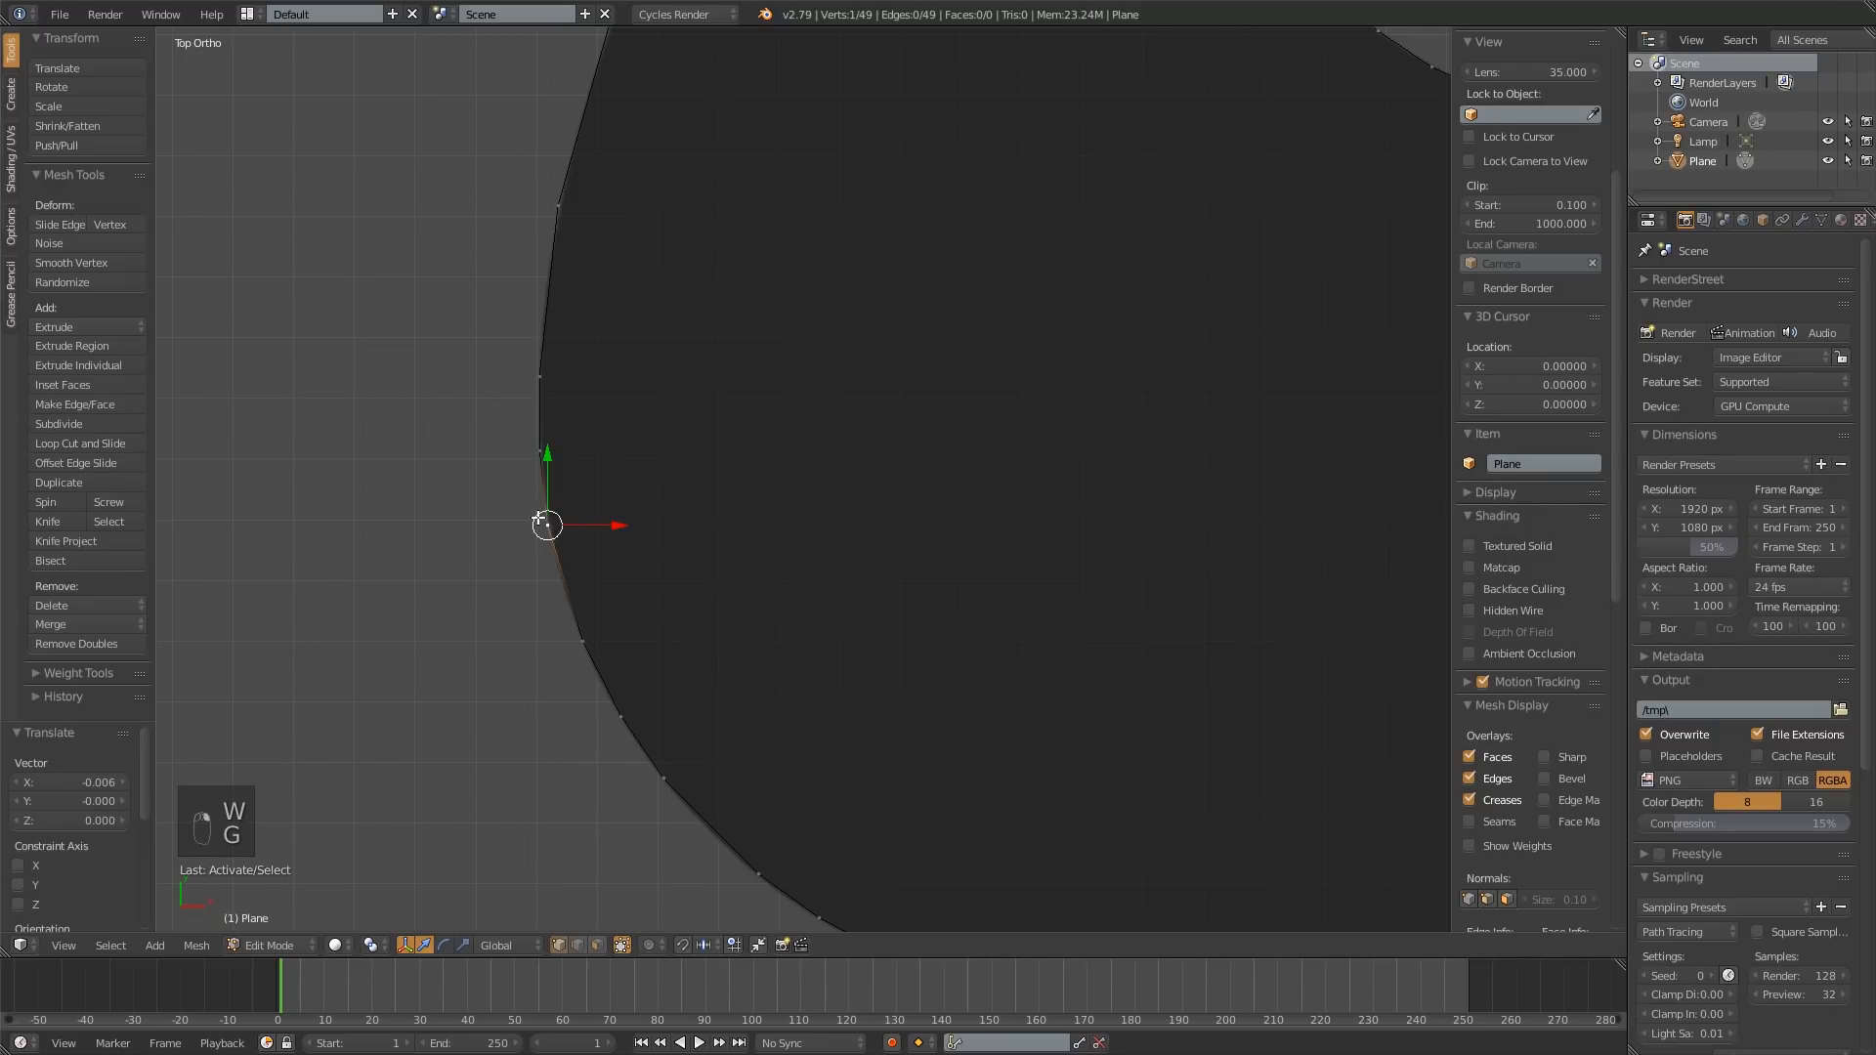
{"action": "key", "text": "g"}
{"action": "left_click", "coordinate": [552, 526]}
Step: Subdivide the outer-curve edge just below the red X axis line once
{"action": "middle_click_drag", "start_coordinate": [593, 325], "coordinate": [599, 658], "text": "shift"}
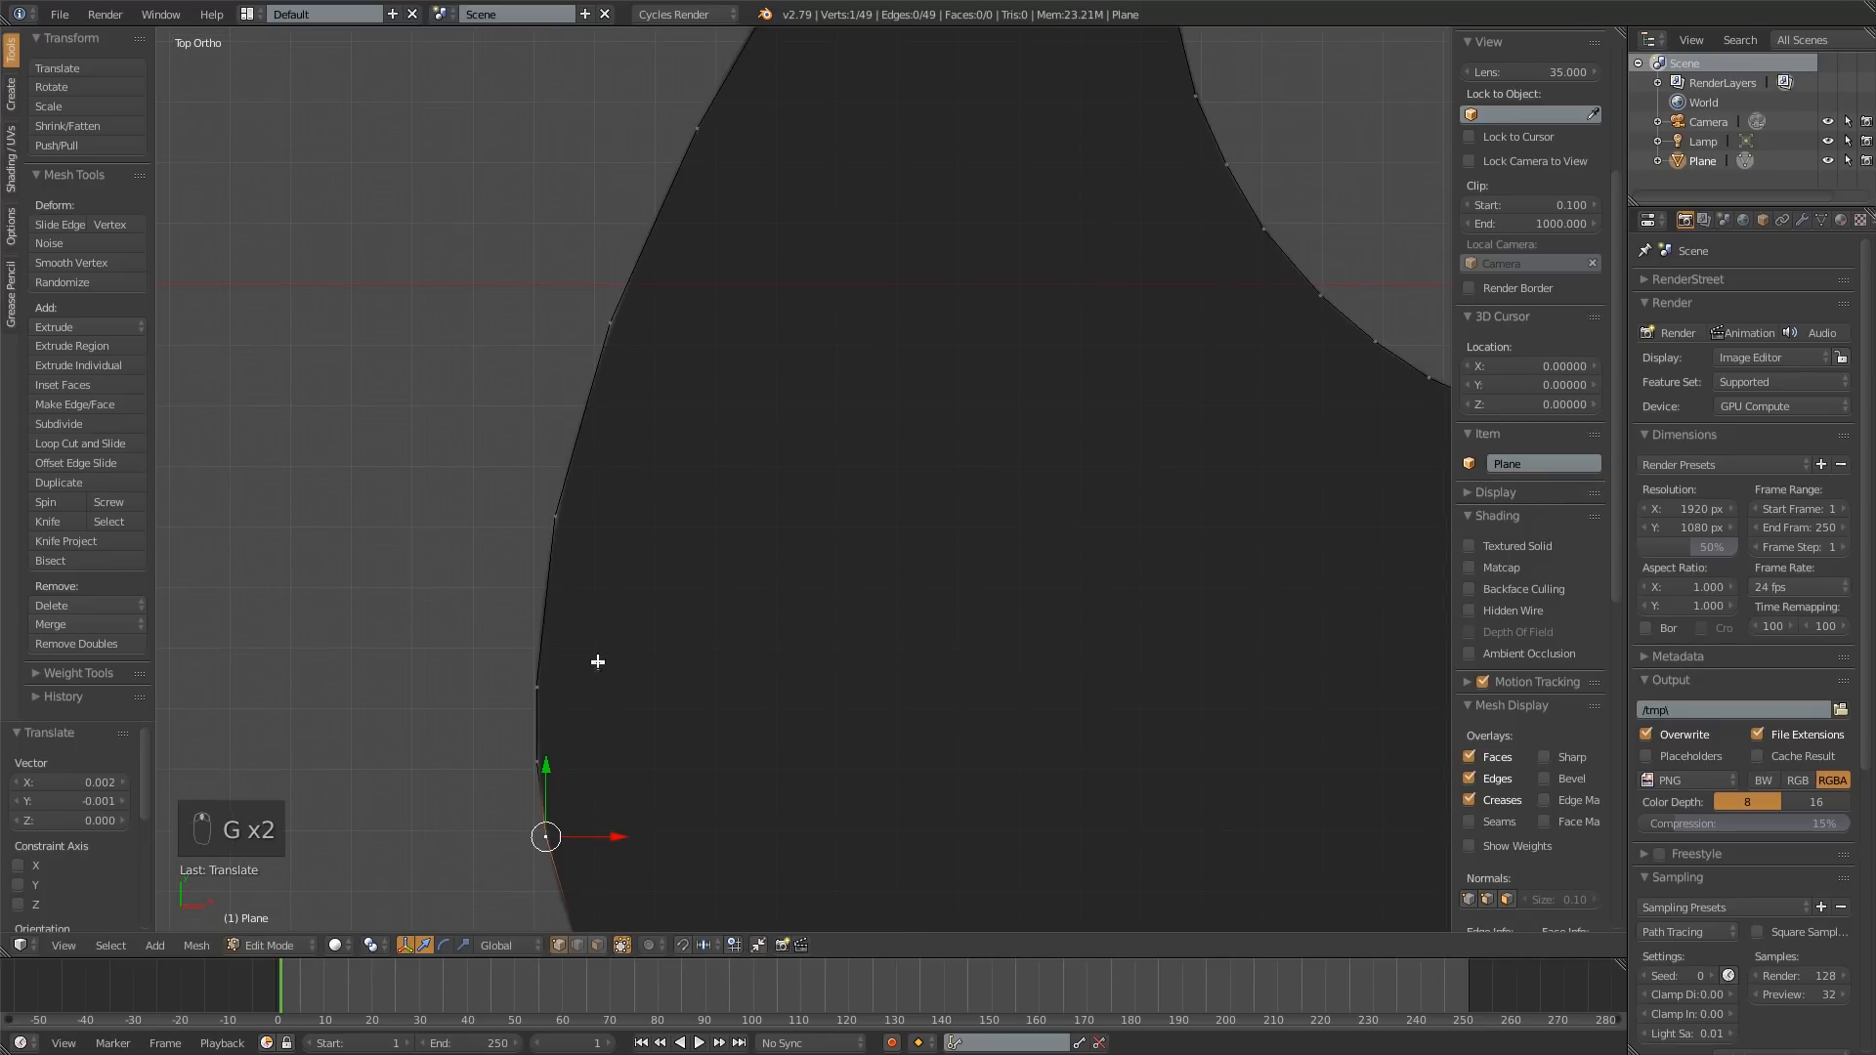
{"action": "right_click", "coordinate": [557, 516]}
{"action": "right_click", "coordinate": [597, 322], "text": "shift"}
{"action": "key", "text": "w"}
{"action": "left_click", "coordinate": [596, 320]}
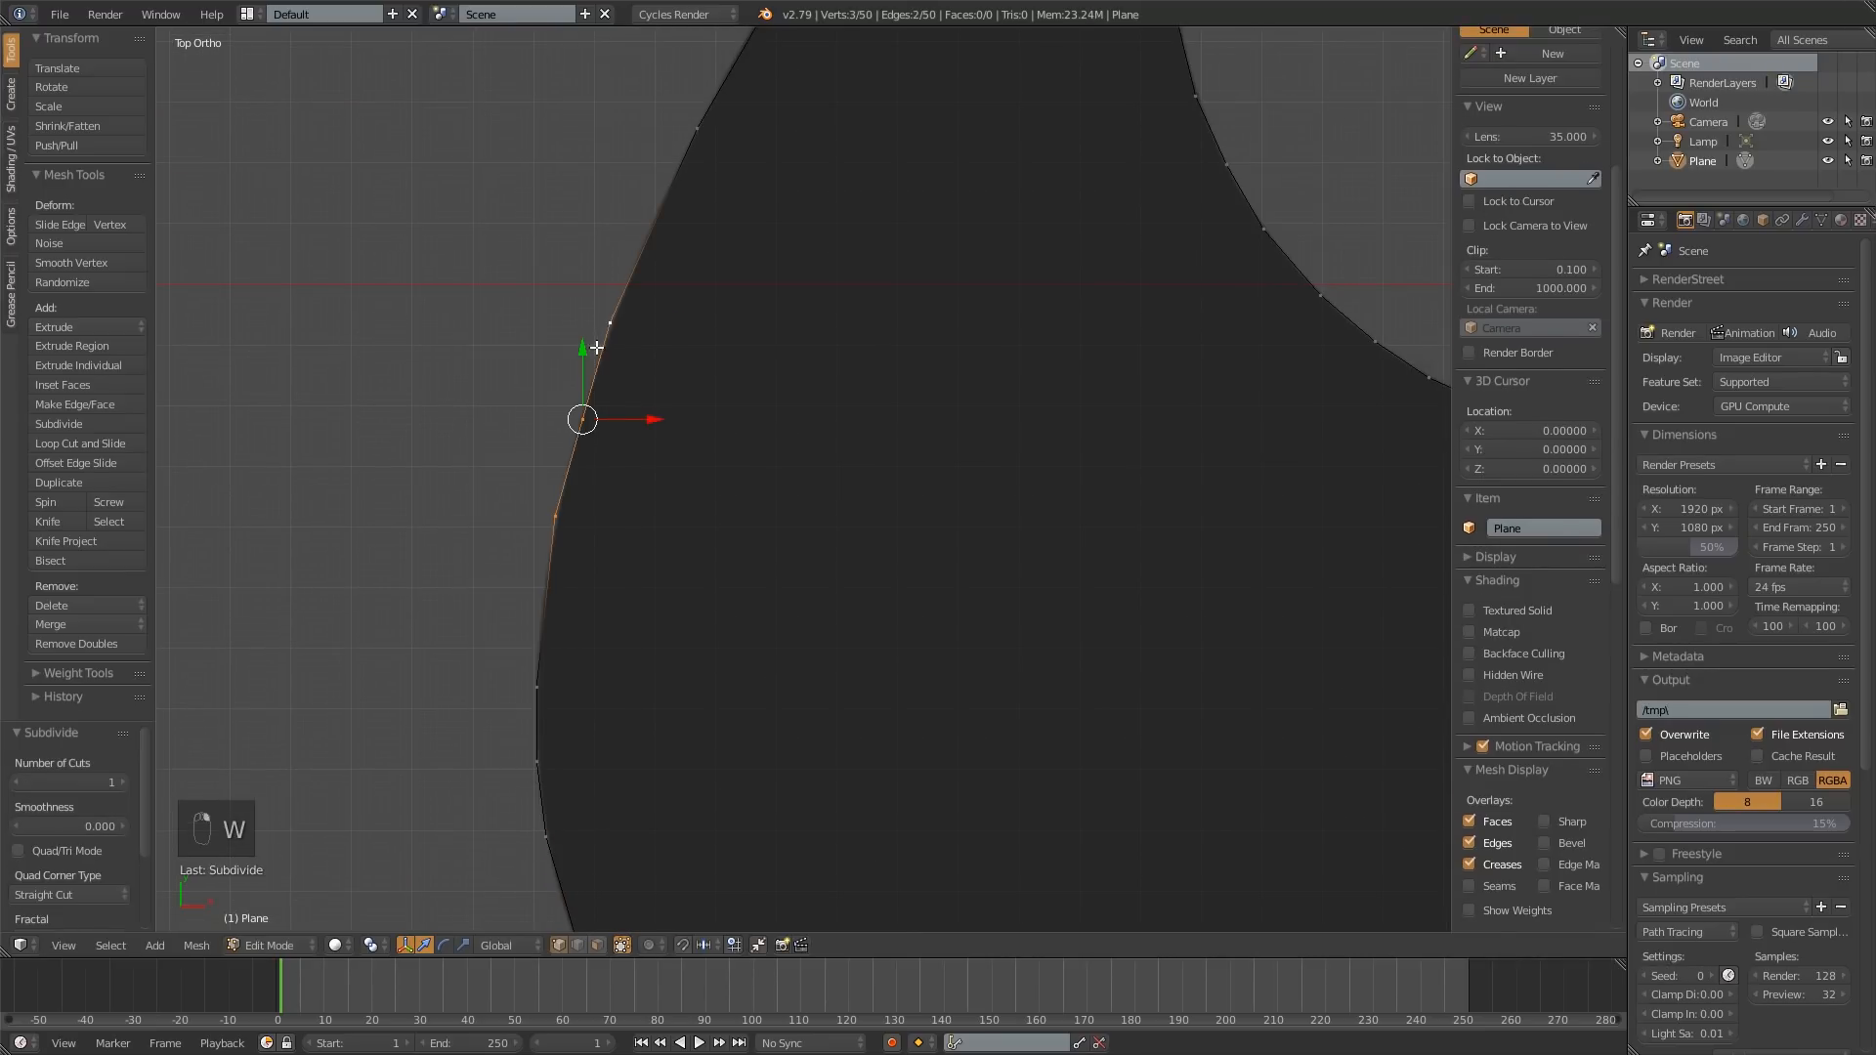
Step: Move the vertices at both ends of the subdivided outer edge along the curve onto the reference outline
{"action": "right_click", "coordinate": [562, 504]}
{"action": "key", "text": "g"}
{"action": "left_click", "coordinate": [559, 514]}
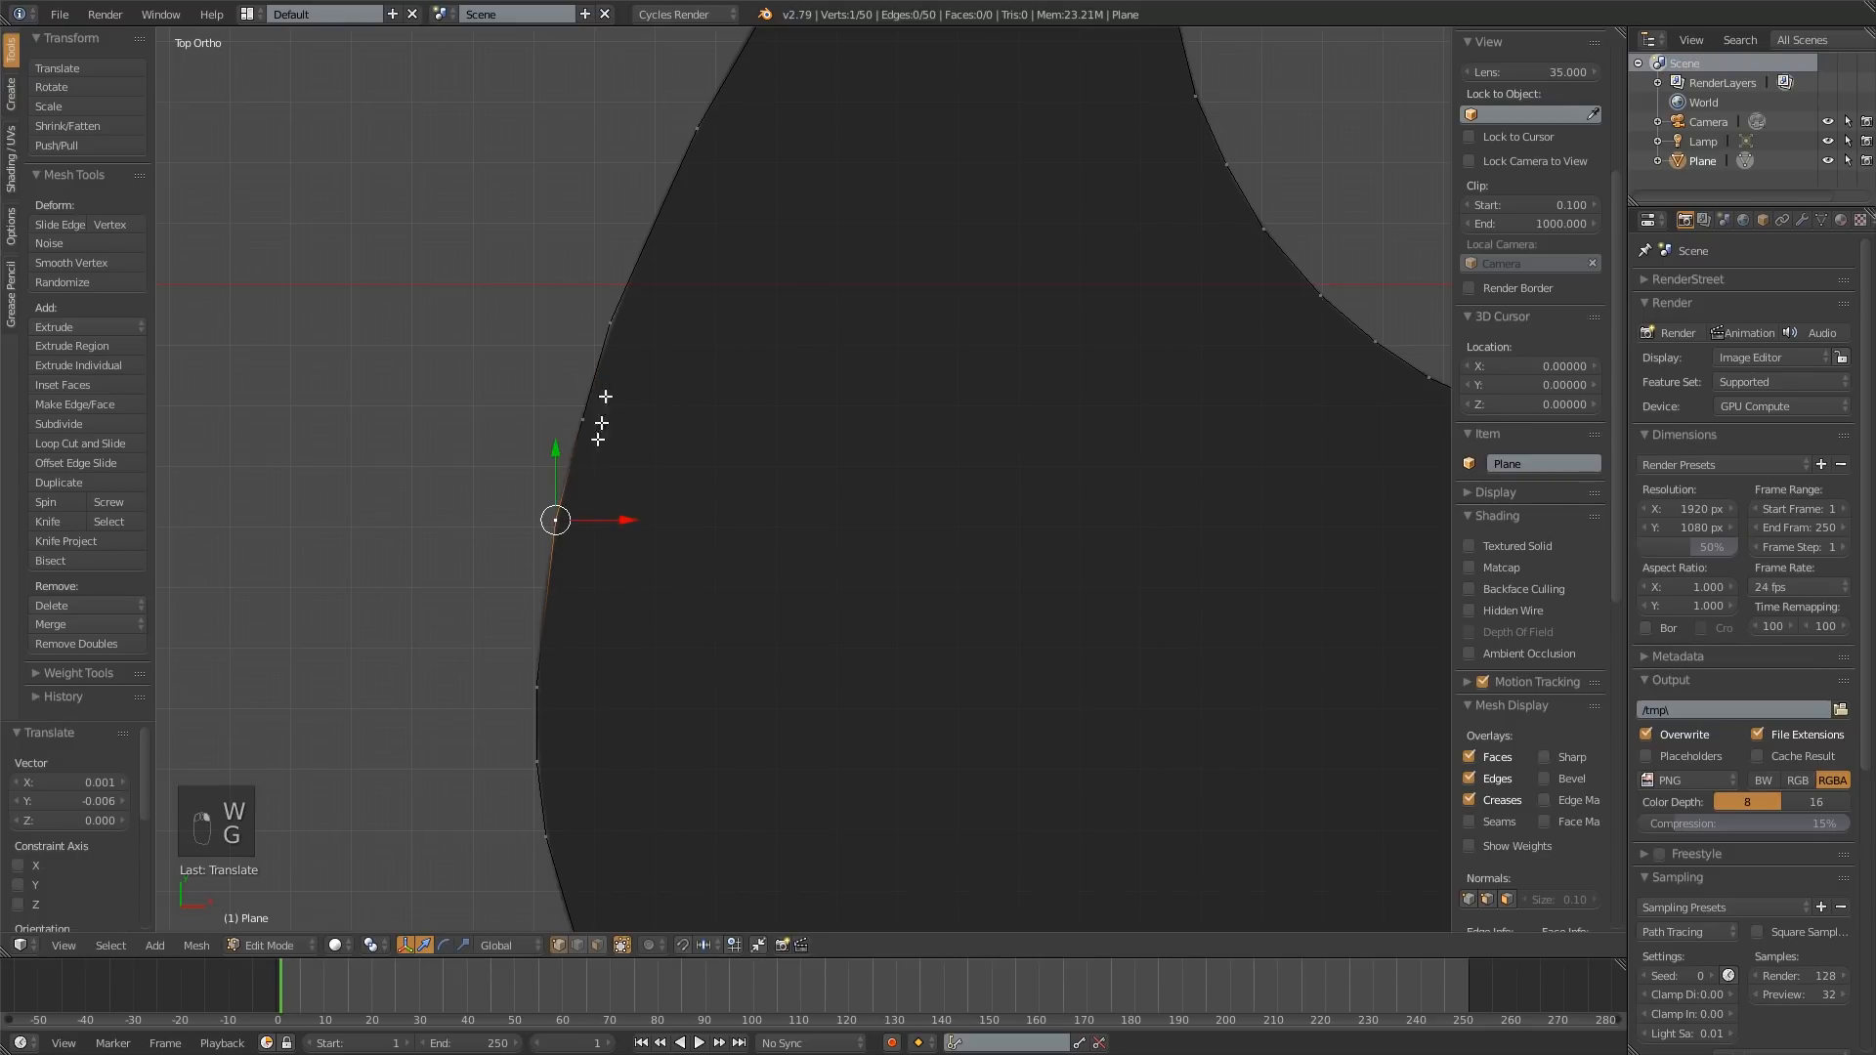
{"action": "right_click", "coordinate": [613, 326]}
{"action": "key", "text": "g"}
{"action": "left_click", "coordinate": [705, 213]}
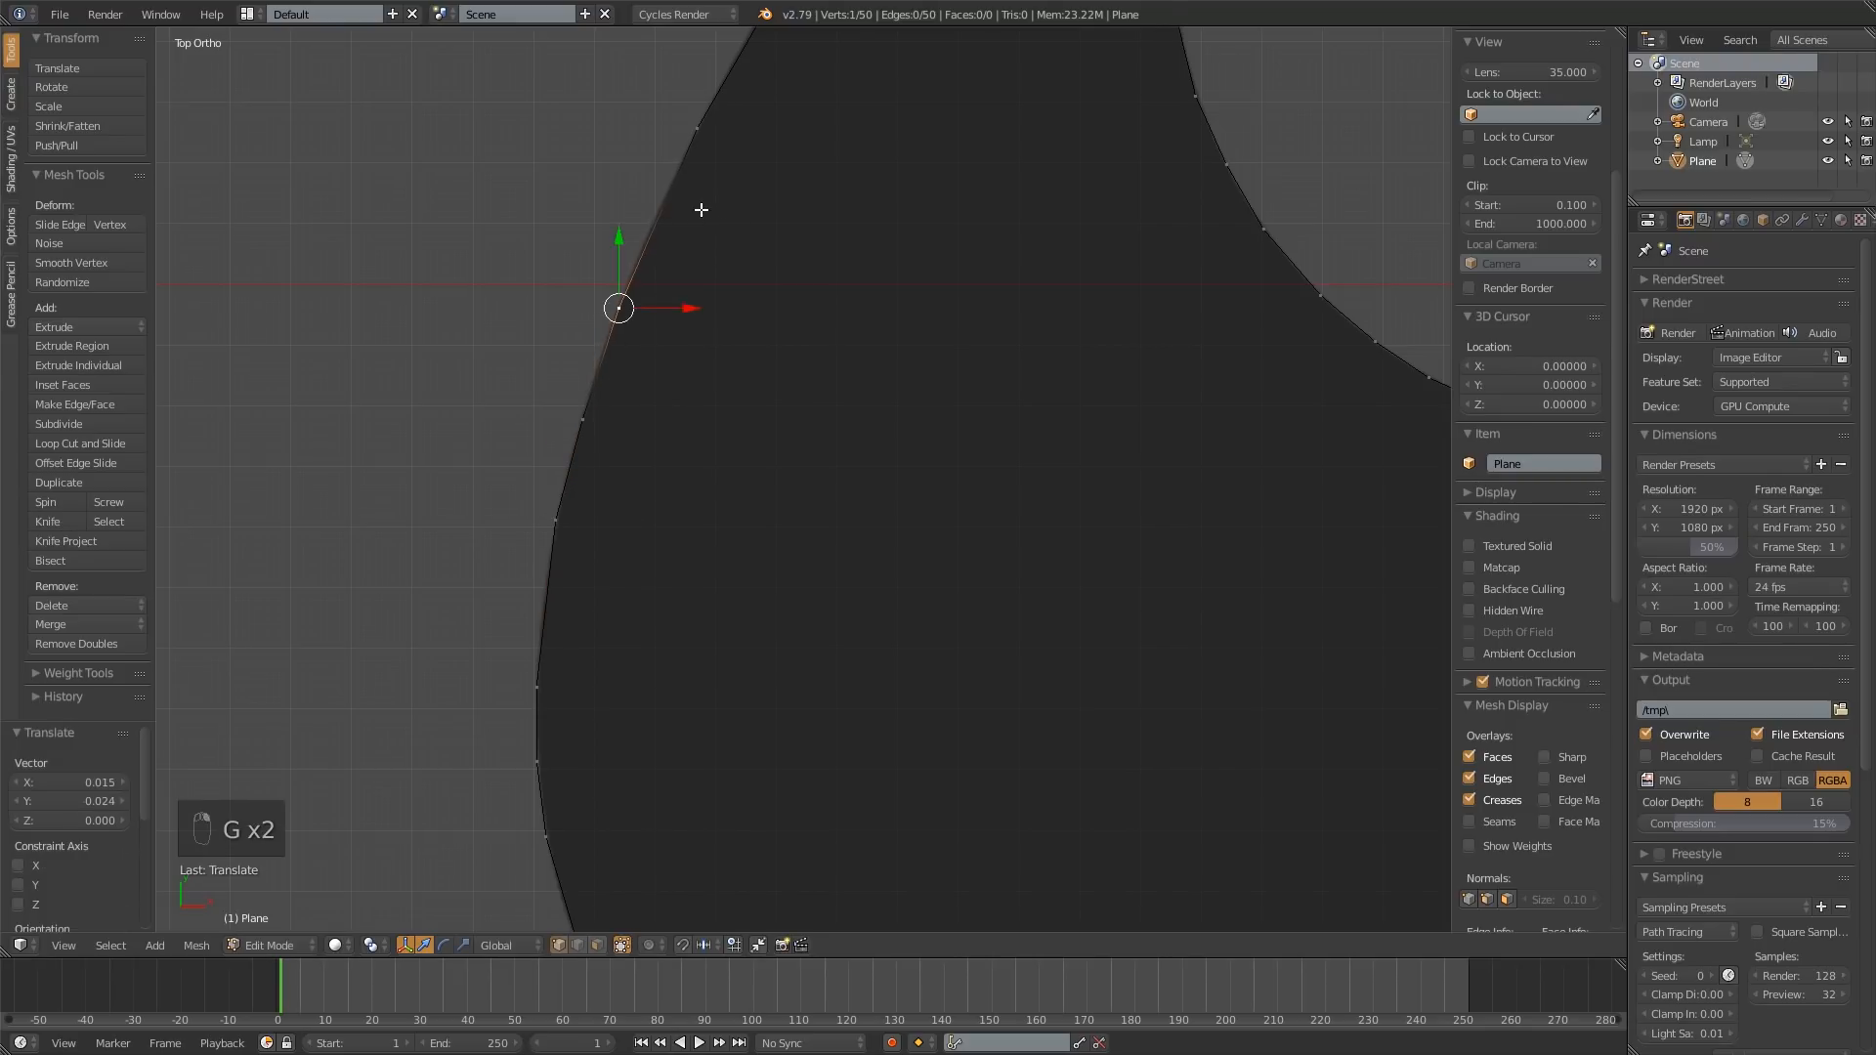
Step: Leave Edit Mode and examine the whole traced outline against the reference image
{"action": "key", "text": "Tab"}
{"action": "scroll", "coordinate": [670, 251], "scroll_direction": "down", "scroll_amount": 5}
{"action": "middle_click_drag", "start_coordinate": [959, 457], "coordinate": [611, 678], "text": "shift"}
{"action": "scroll", "coordinate": [616, 564], "scroll_direction": "down", "scroll_amount": 4}
{"action": "scroll", "coordinate": [483, 543], "scroll_direction": "up", "scroll_amount": 4}
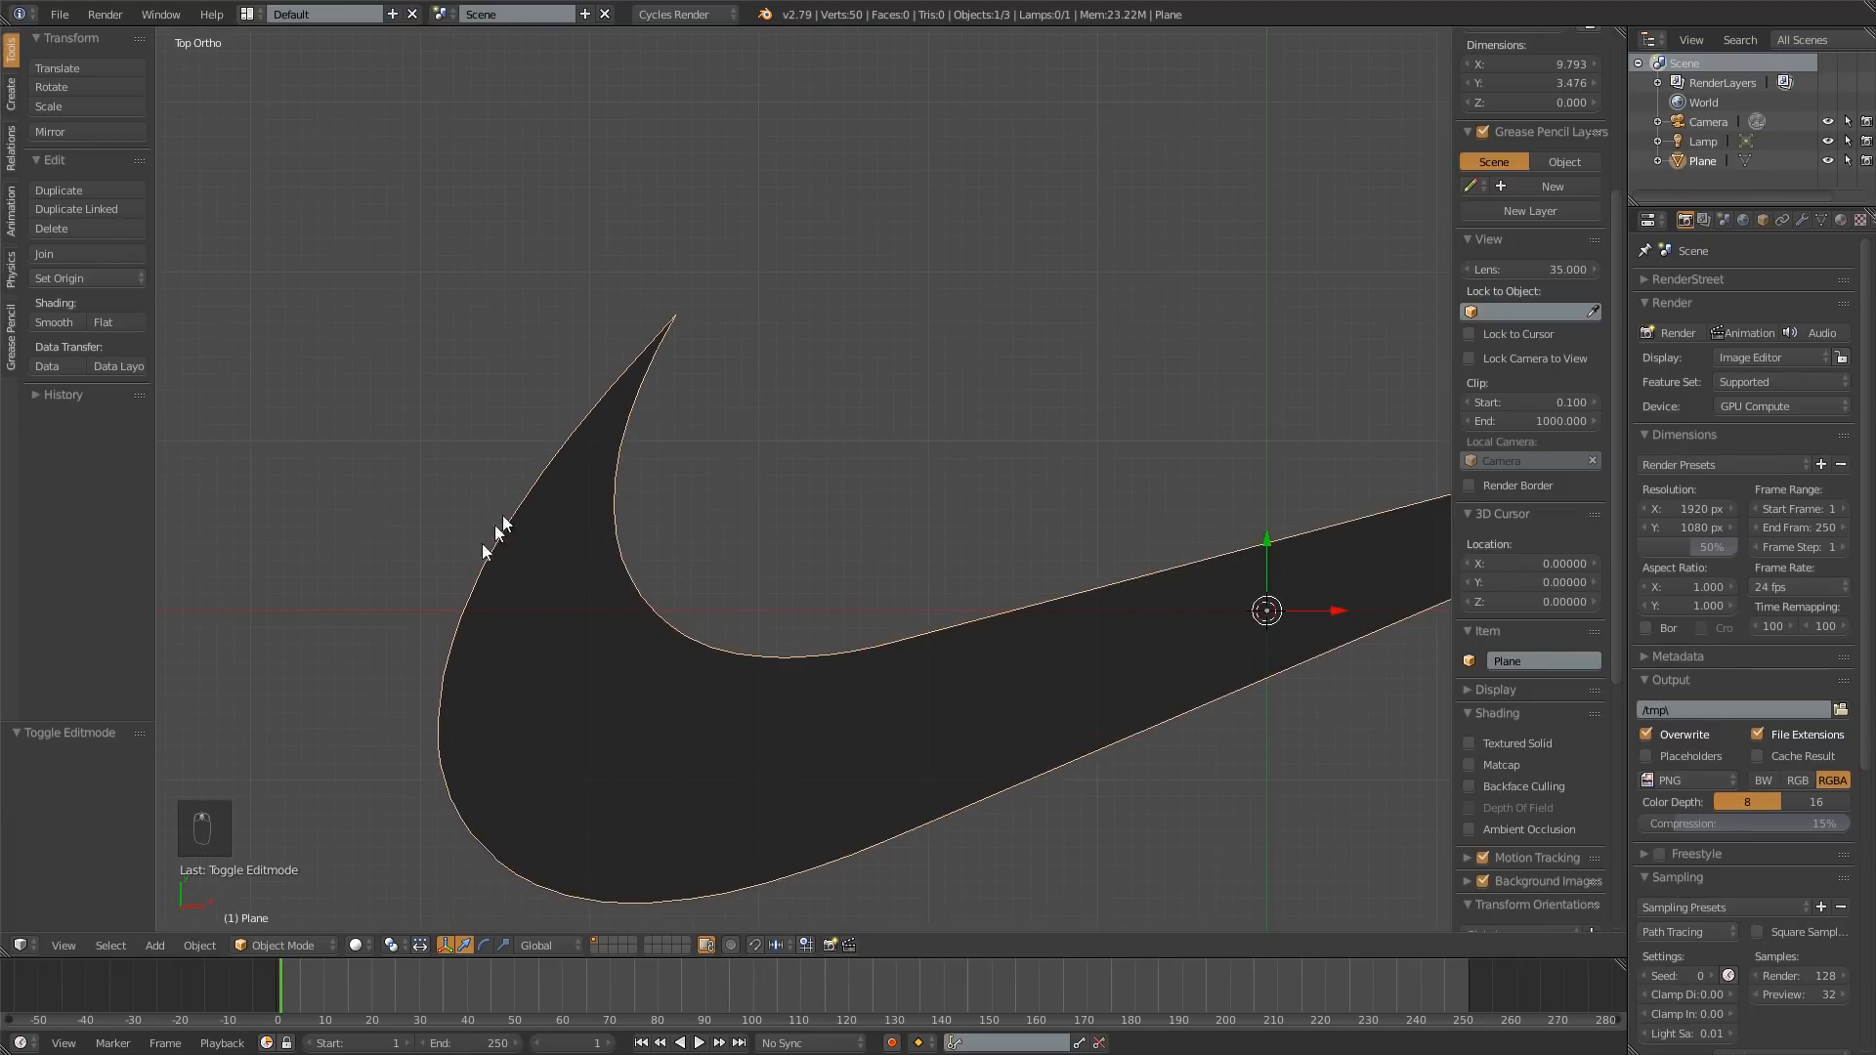
{"action": "scroll", "coordinate": [397, 663], "scroll_direction": "down", "scroll_amount": 6}
Step: Switch the viewport to wireframe shading and re-enter Edit Mode on the swoosh outline in a perspective view
{"action": "key", "text": "z"}
{"action": "mouse_move", "coordinate": [518, 667]}
{"action": "middle_mouse_down"}
{"action": "mouse_move", "coordinate": [533, 695]}
{"action": "mouse_move", "coordinate": [699, 567]}
{"action": "mouse_move", "coordinate": [535, 584]}
{"action": "mouse_move", "coordinate": [752, 554]}
{"action": "mouse_move", "coordinate": [529, 676]}
{"action": "mouse_move", "coordinate": [660, 590]}
{"action": "mouse_move", "coordinate": [584, 649]}
{"action": "middle_mouse_up"}
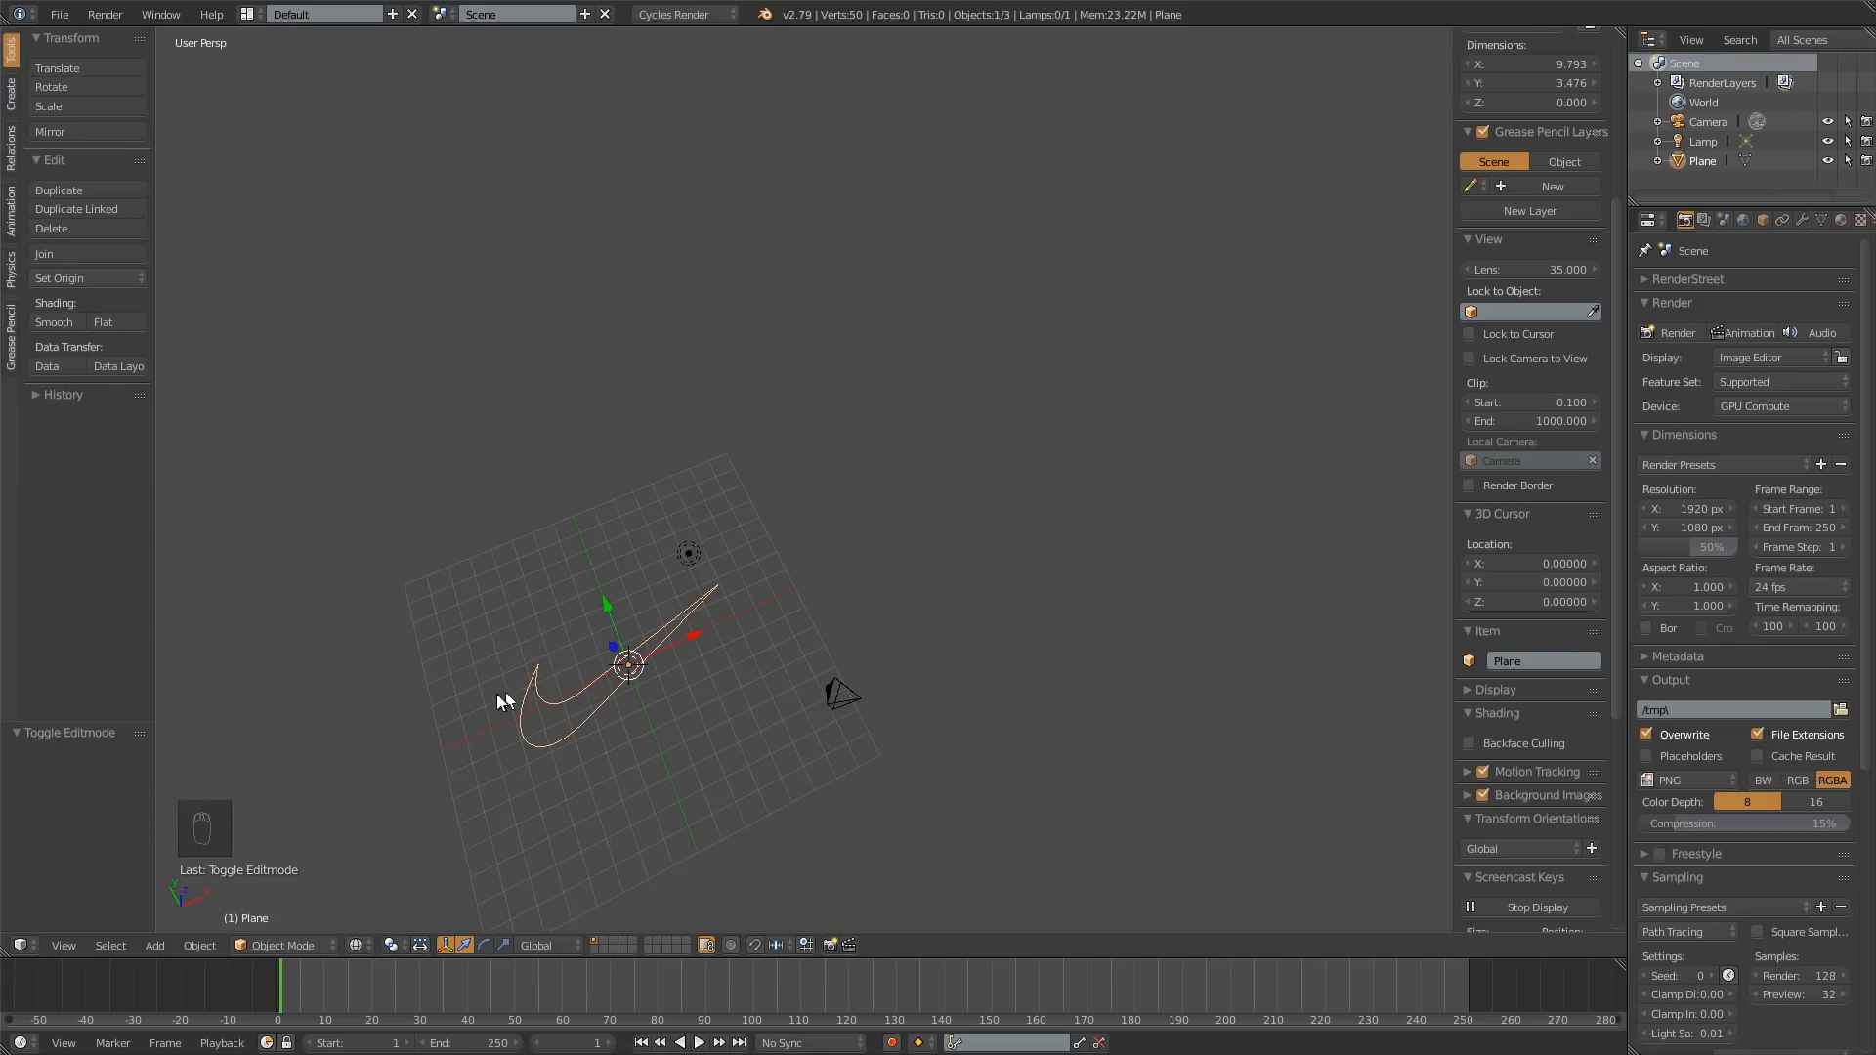
{"action": "scroll", "coordinate": [508, 692], "scroll_direction": "up", "scroll_amount": 4}
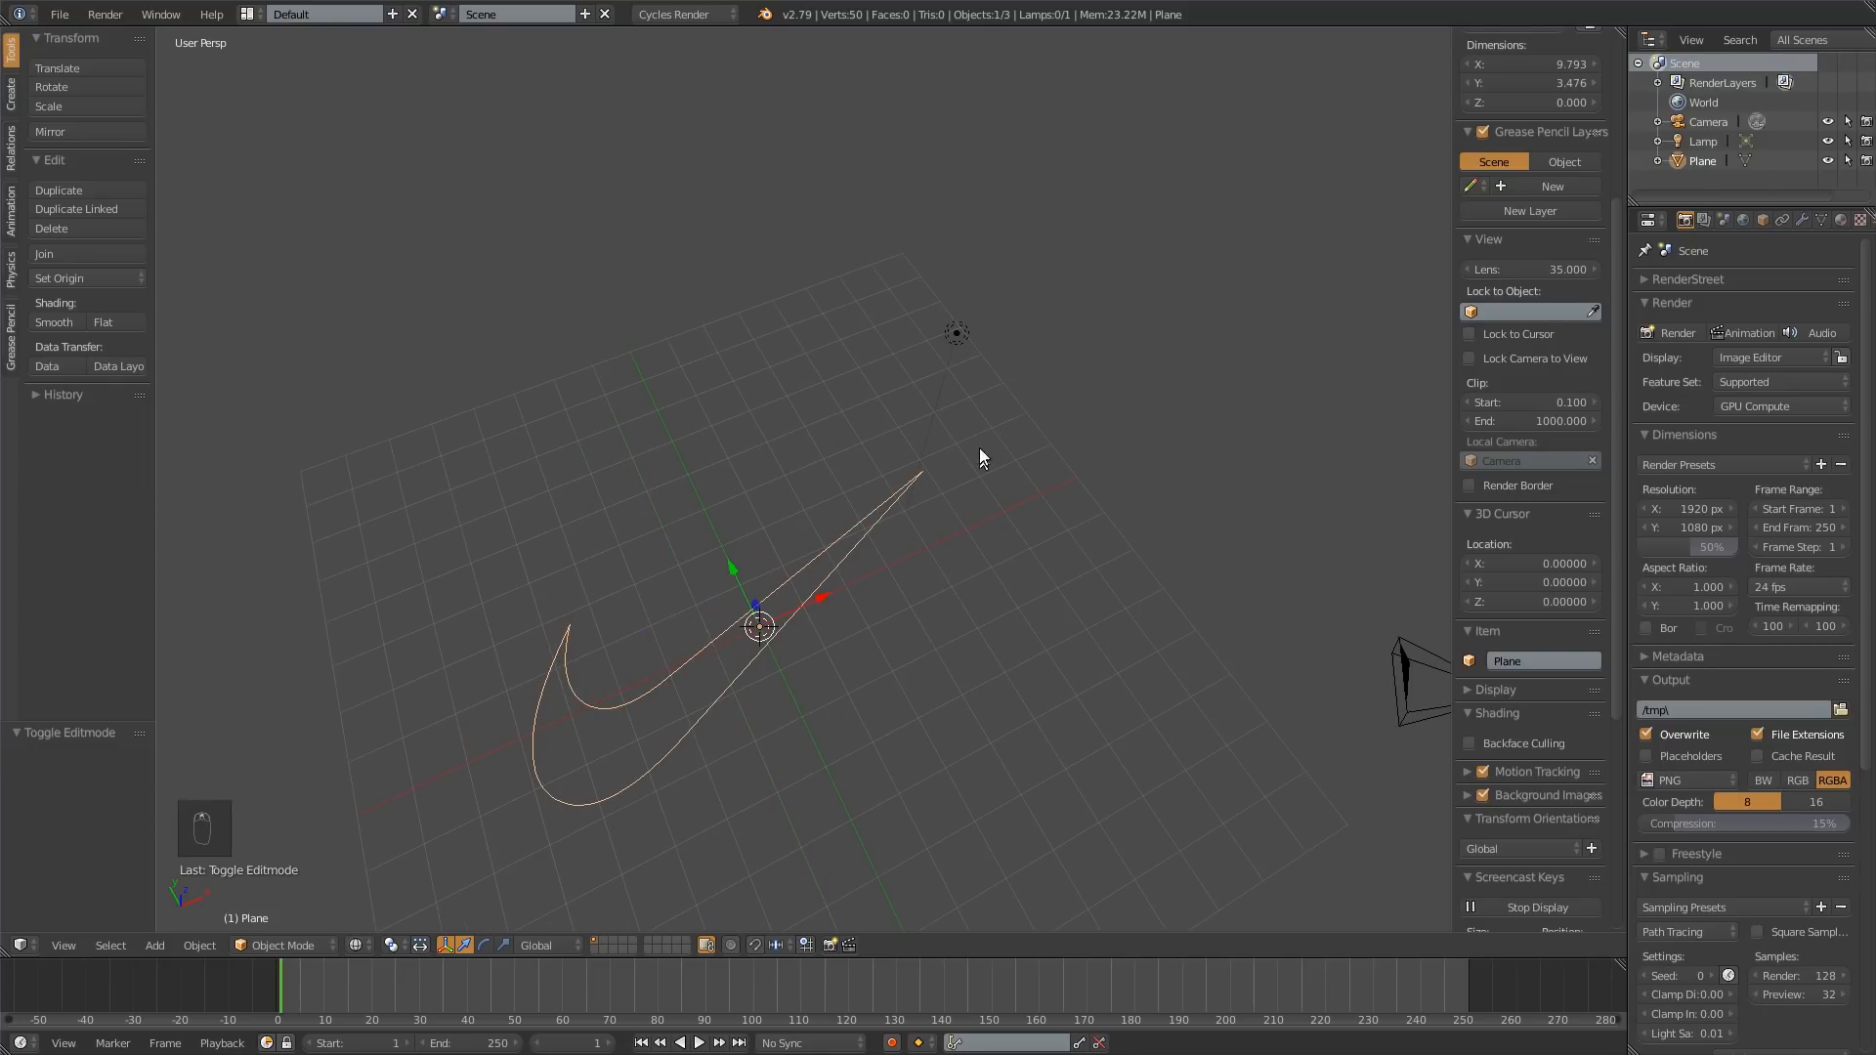
{"action": "middle_click_drag", "start_coordinate": [414, 648], "coordinate": [879, 448]}
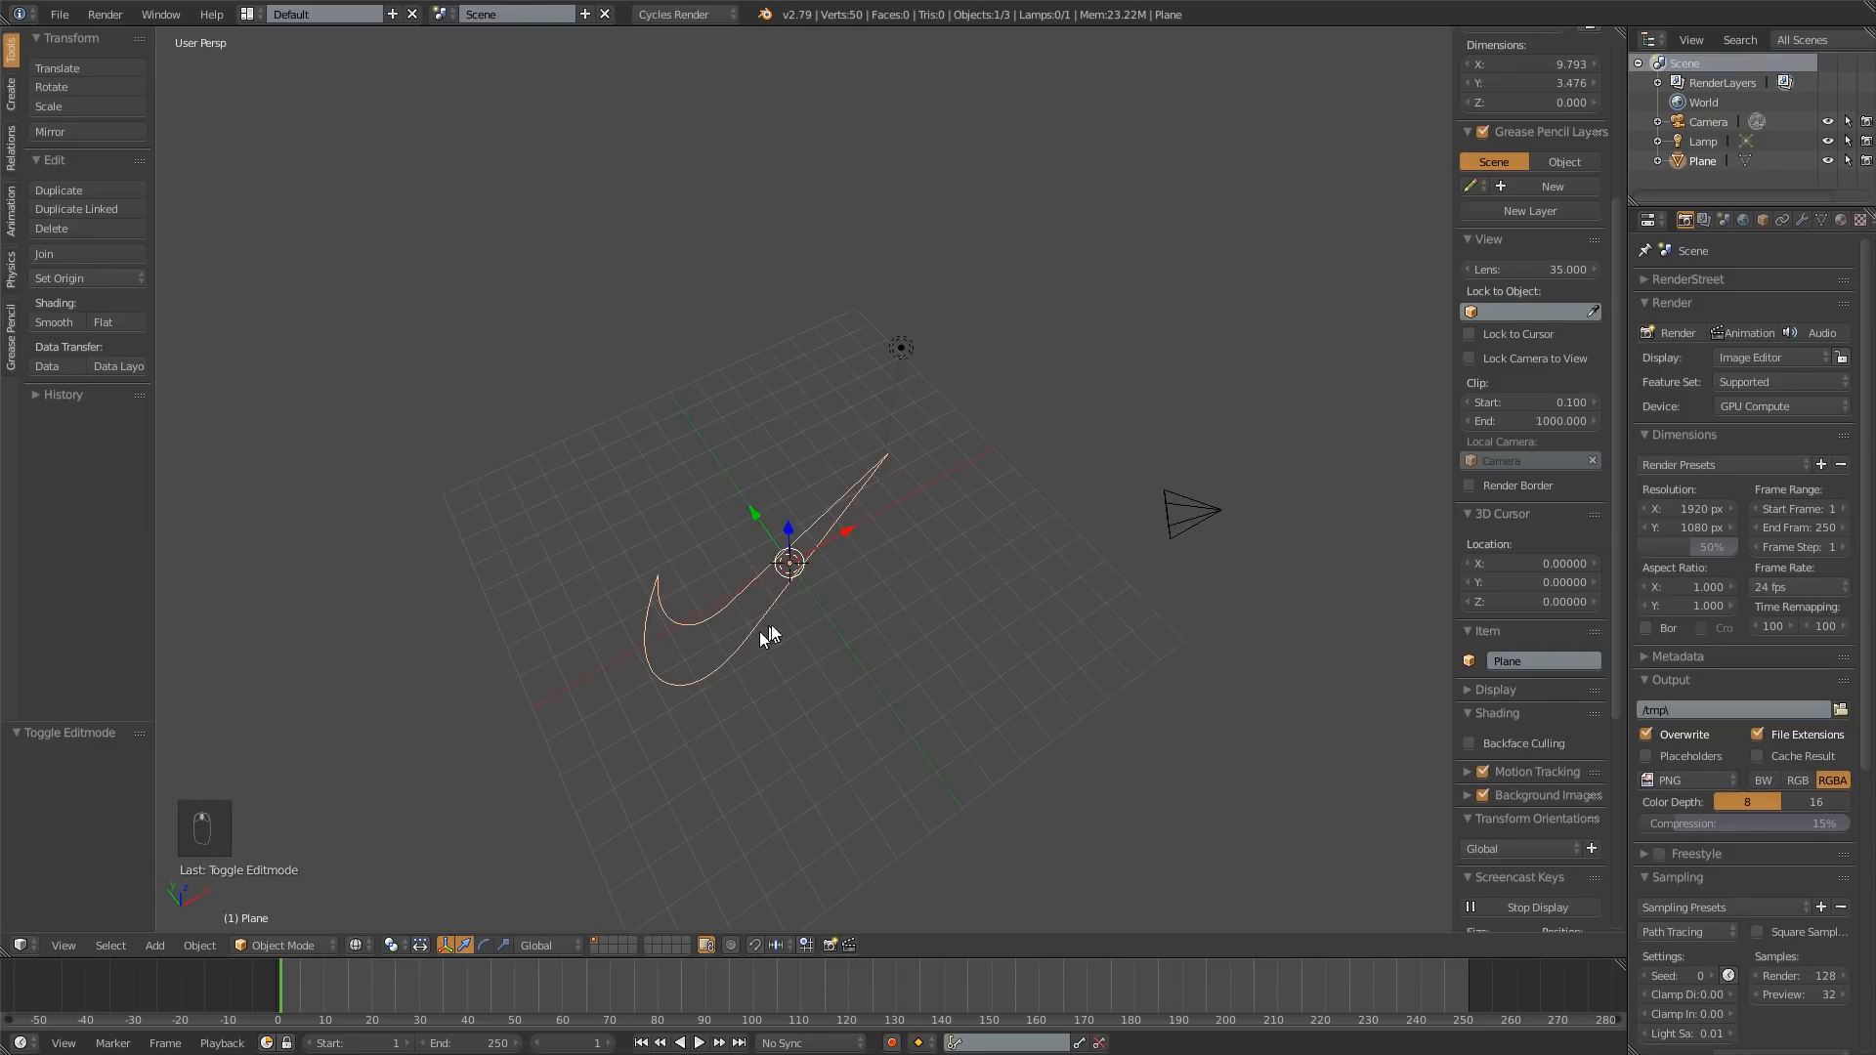
{"action": "mouse_move", "coordinate": [766, 636]}
{"action": "middle_mouse_down"}
{"action": "mouse_move", "coordinate": [875, 539]}
{"action": "mouse_move", "coordinate": [806, 571]}
{"action": "mouse_move", "coordinate": [782, 636]}
{"action": "middle_mouse_up"}
{"action": "scroll", "coordinate": [777, 635], "scroll_direction": "up", "scroll_amount": 5}
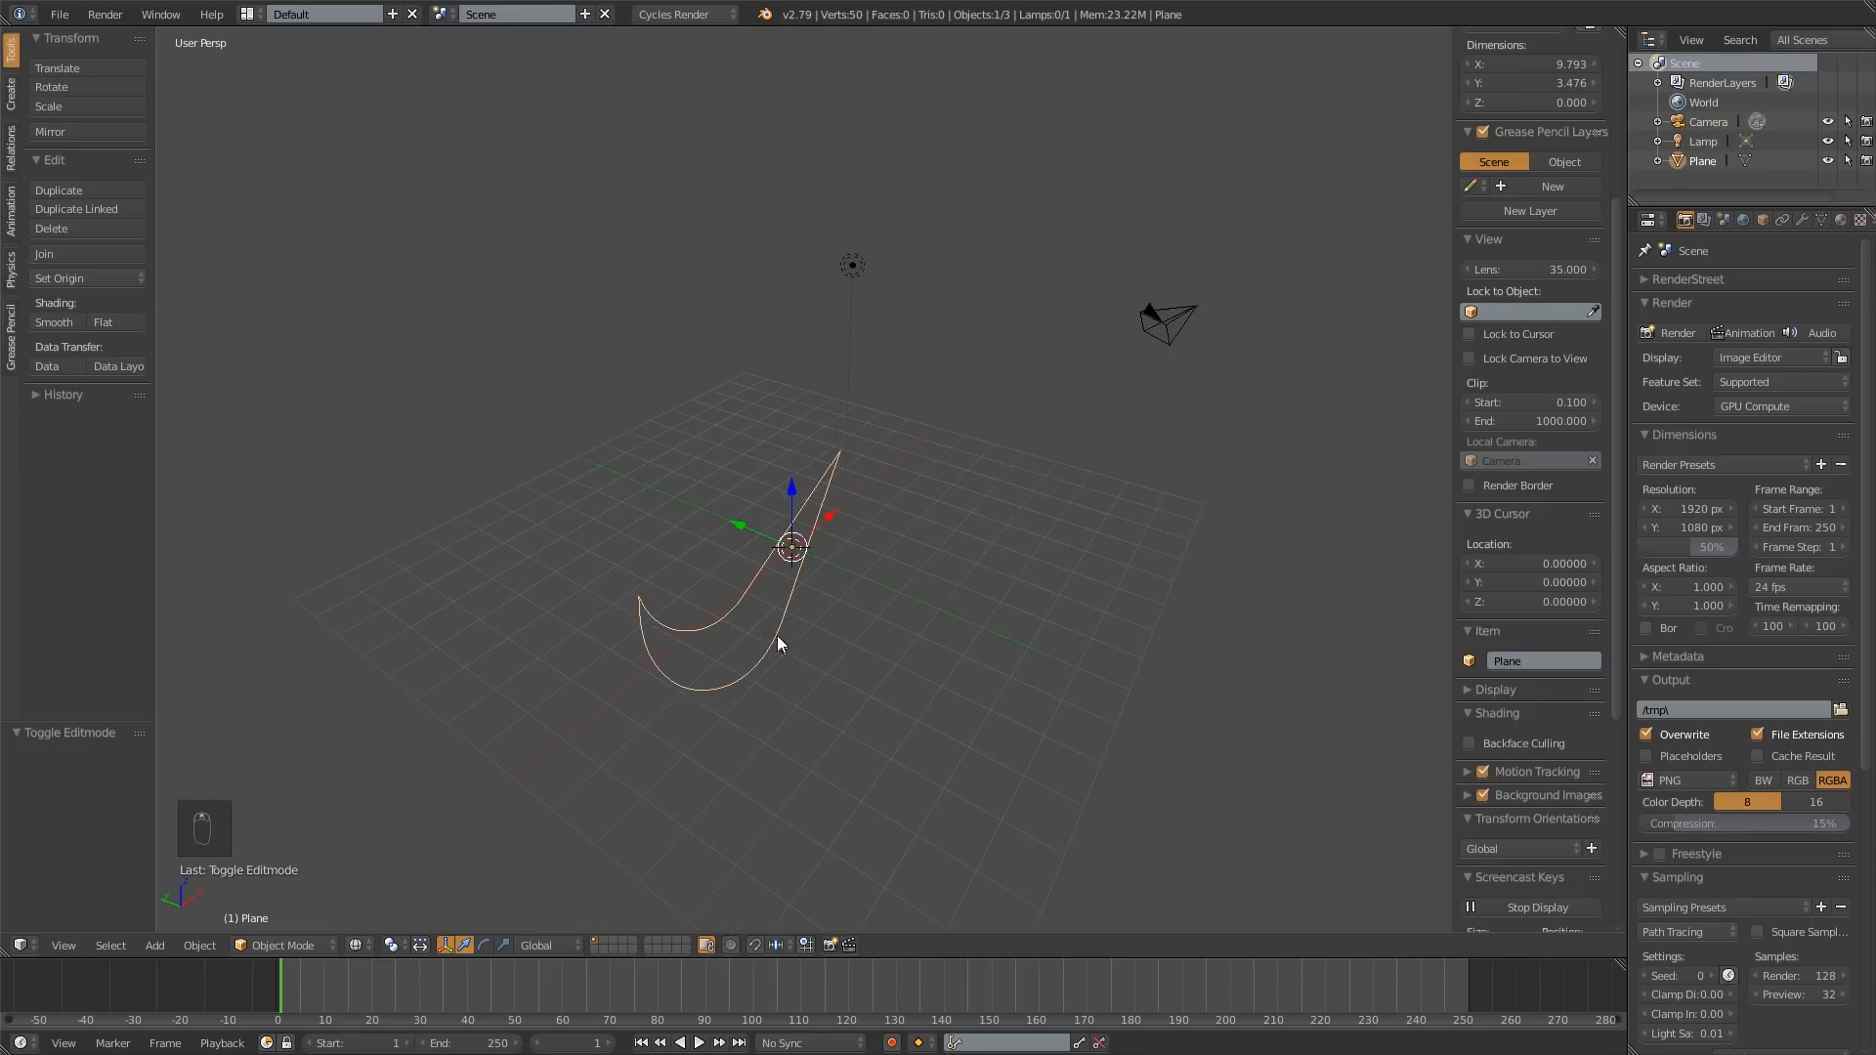
{"action": "key", "text": "Tab"}
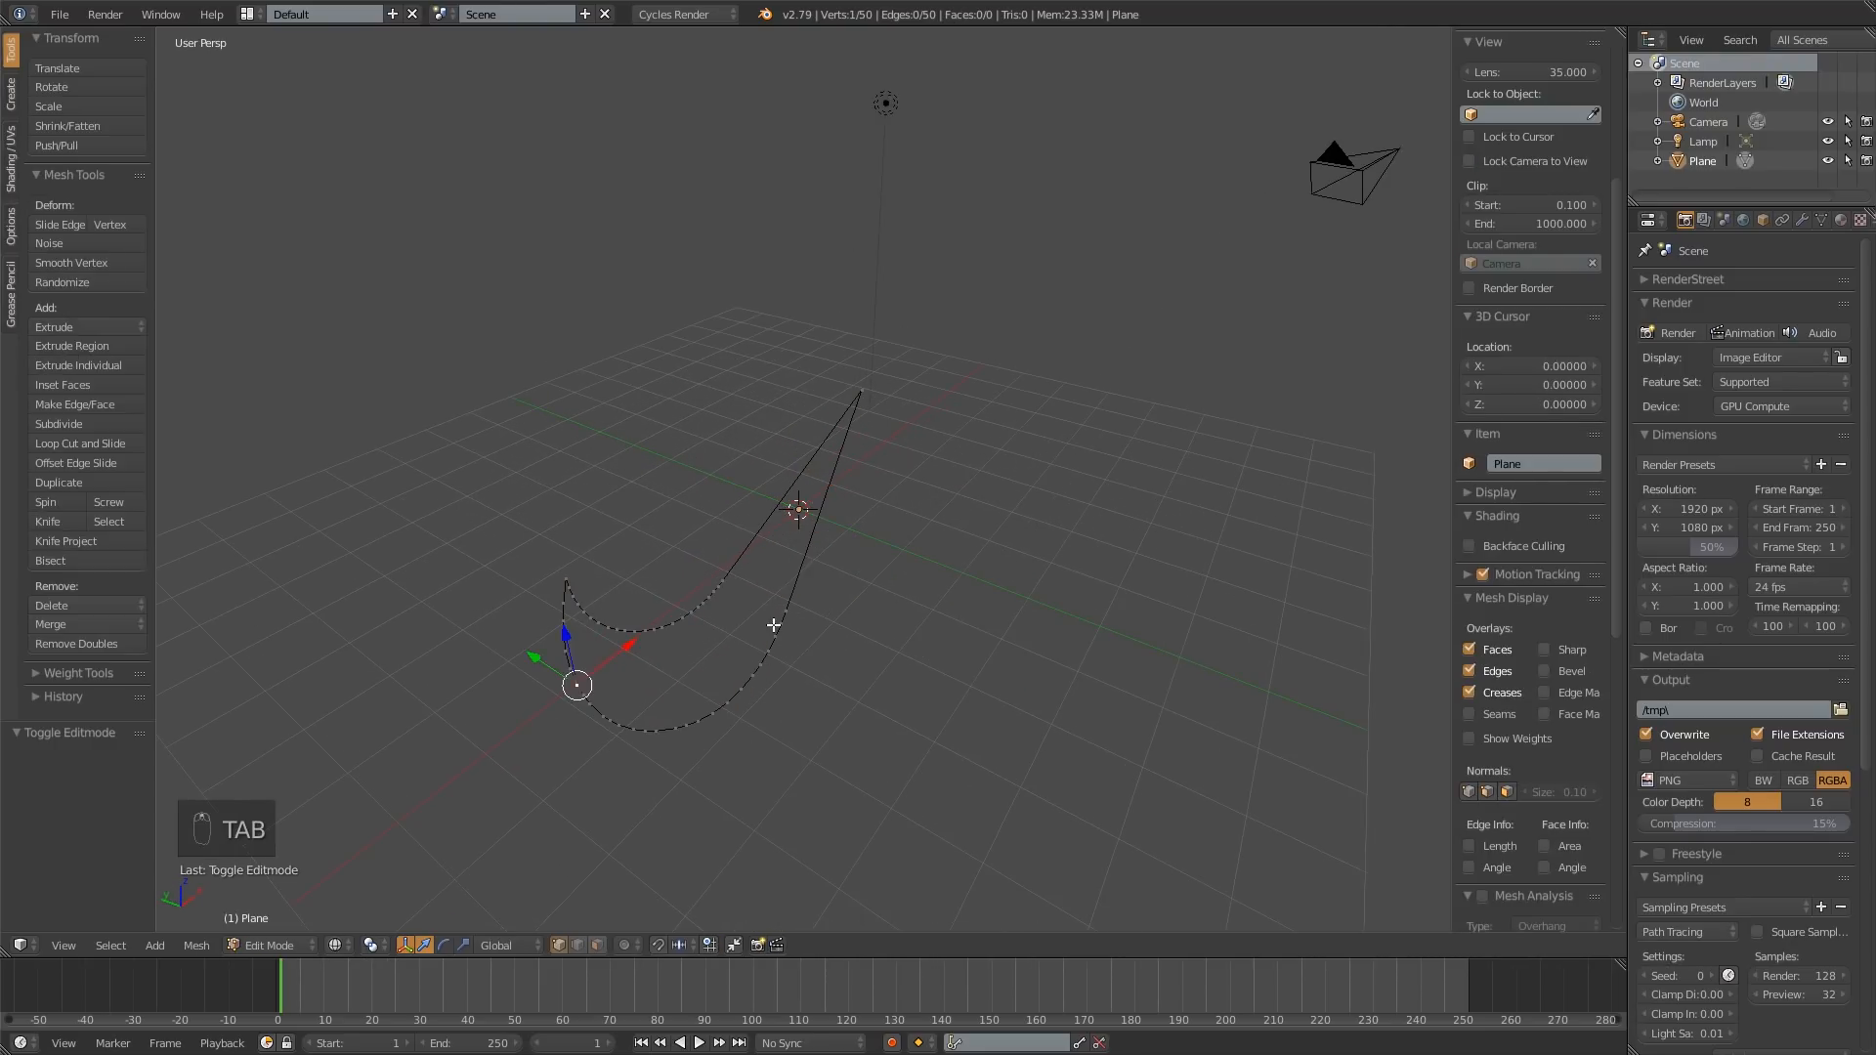
Step: Fill the swoosh's closed outline loop with a single face and return to Object Mode in solid shading
{"action": "right_click", "coordinate": [802, 577], "text": "alt"}
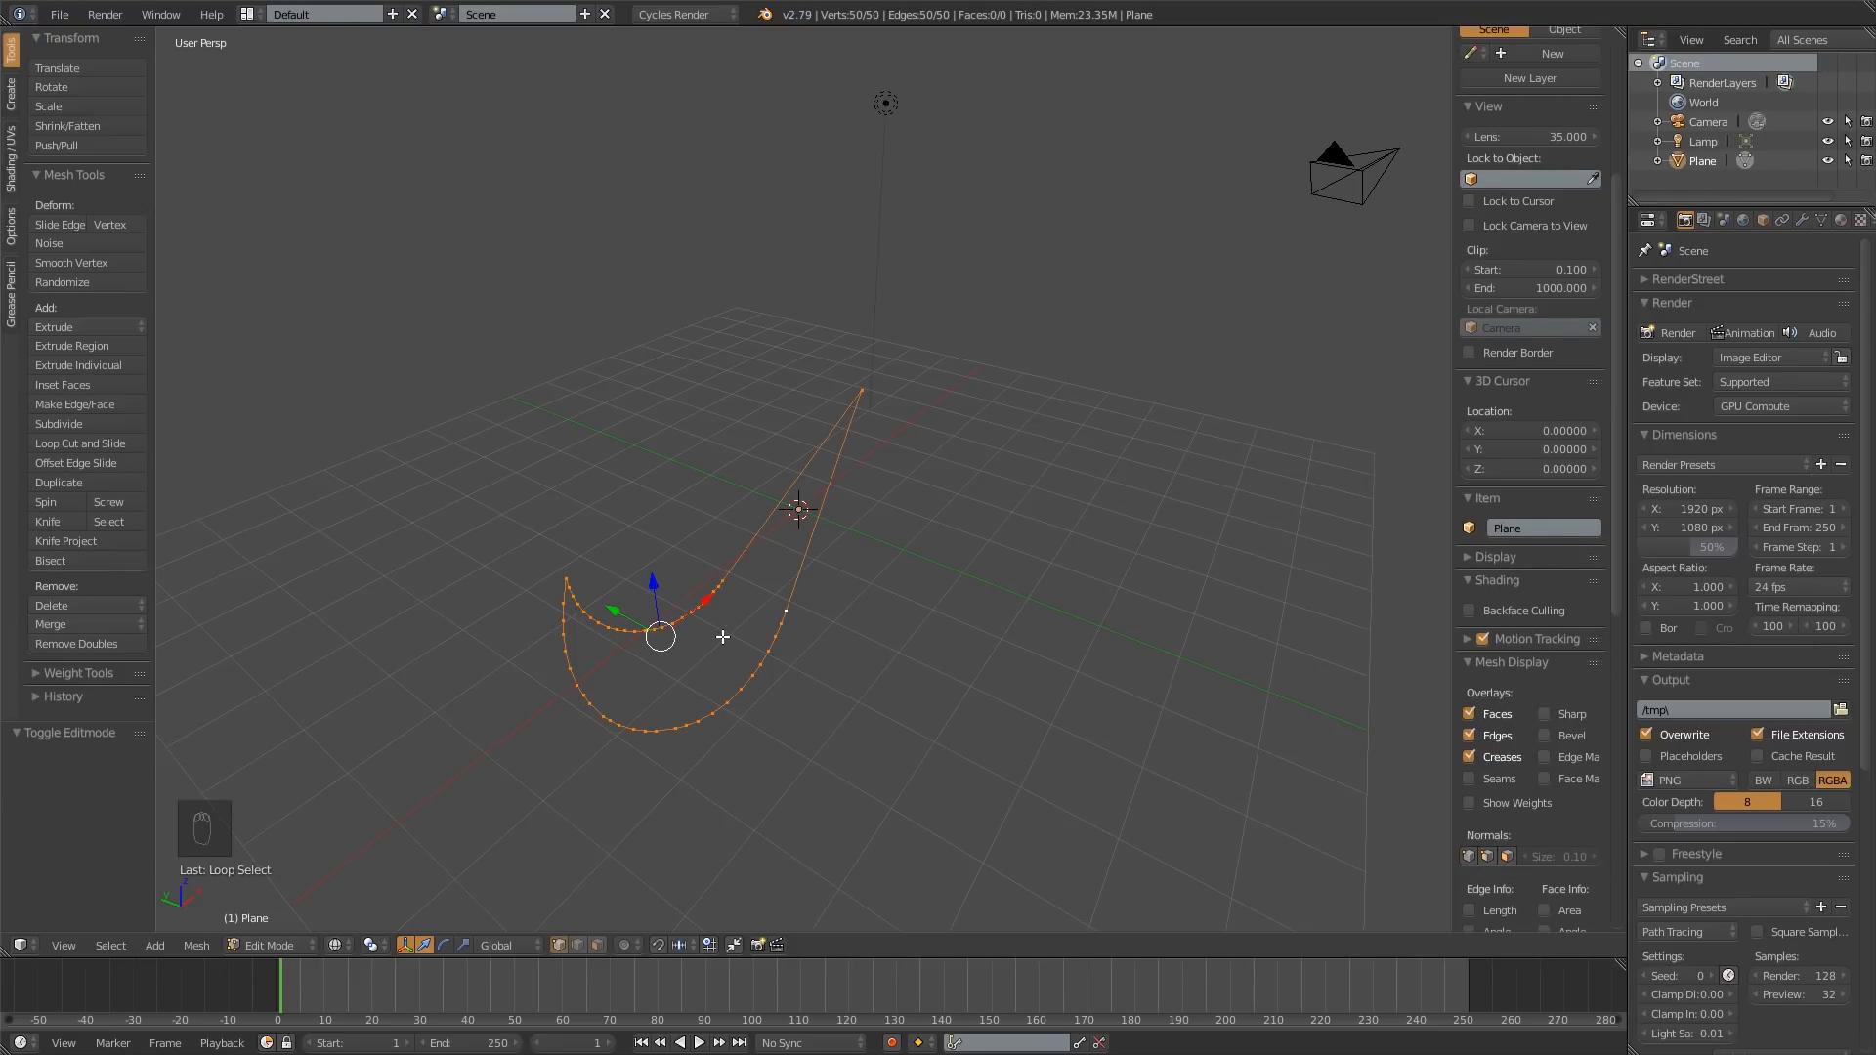
{"action": "key", "text": "f"}
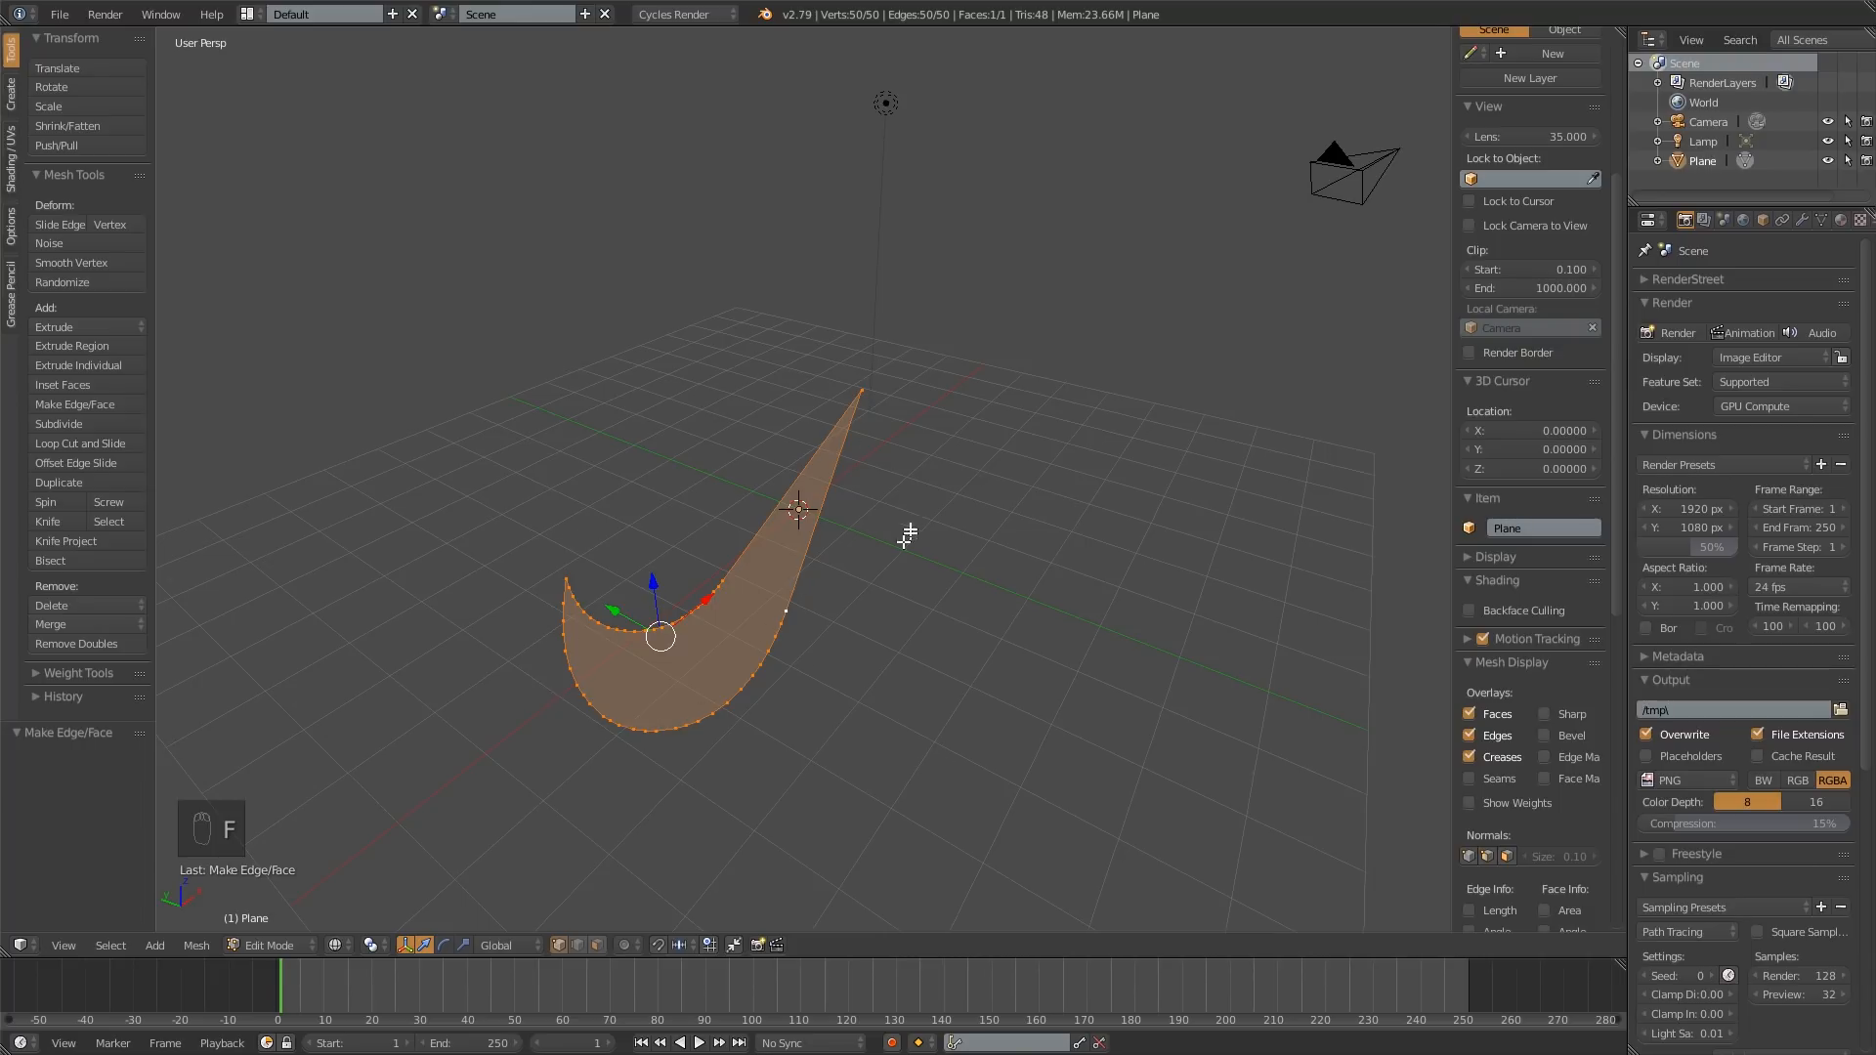
{"action": "key", "text": "Tab"}
{"action": "key", "text": "z"}
{"action": "mouse_move", "coordinate": [715, 714]}
{"action": "middle_mouse_down"}
{"action": "mouse_move", "coordinate": [702, 655]}
{"action": "mouse_move", "coordinate": [652, 713]}
{"action": "mouse_move", "coordinate": [699, 690]}
{"action": "middle_mouse_up"}
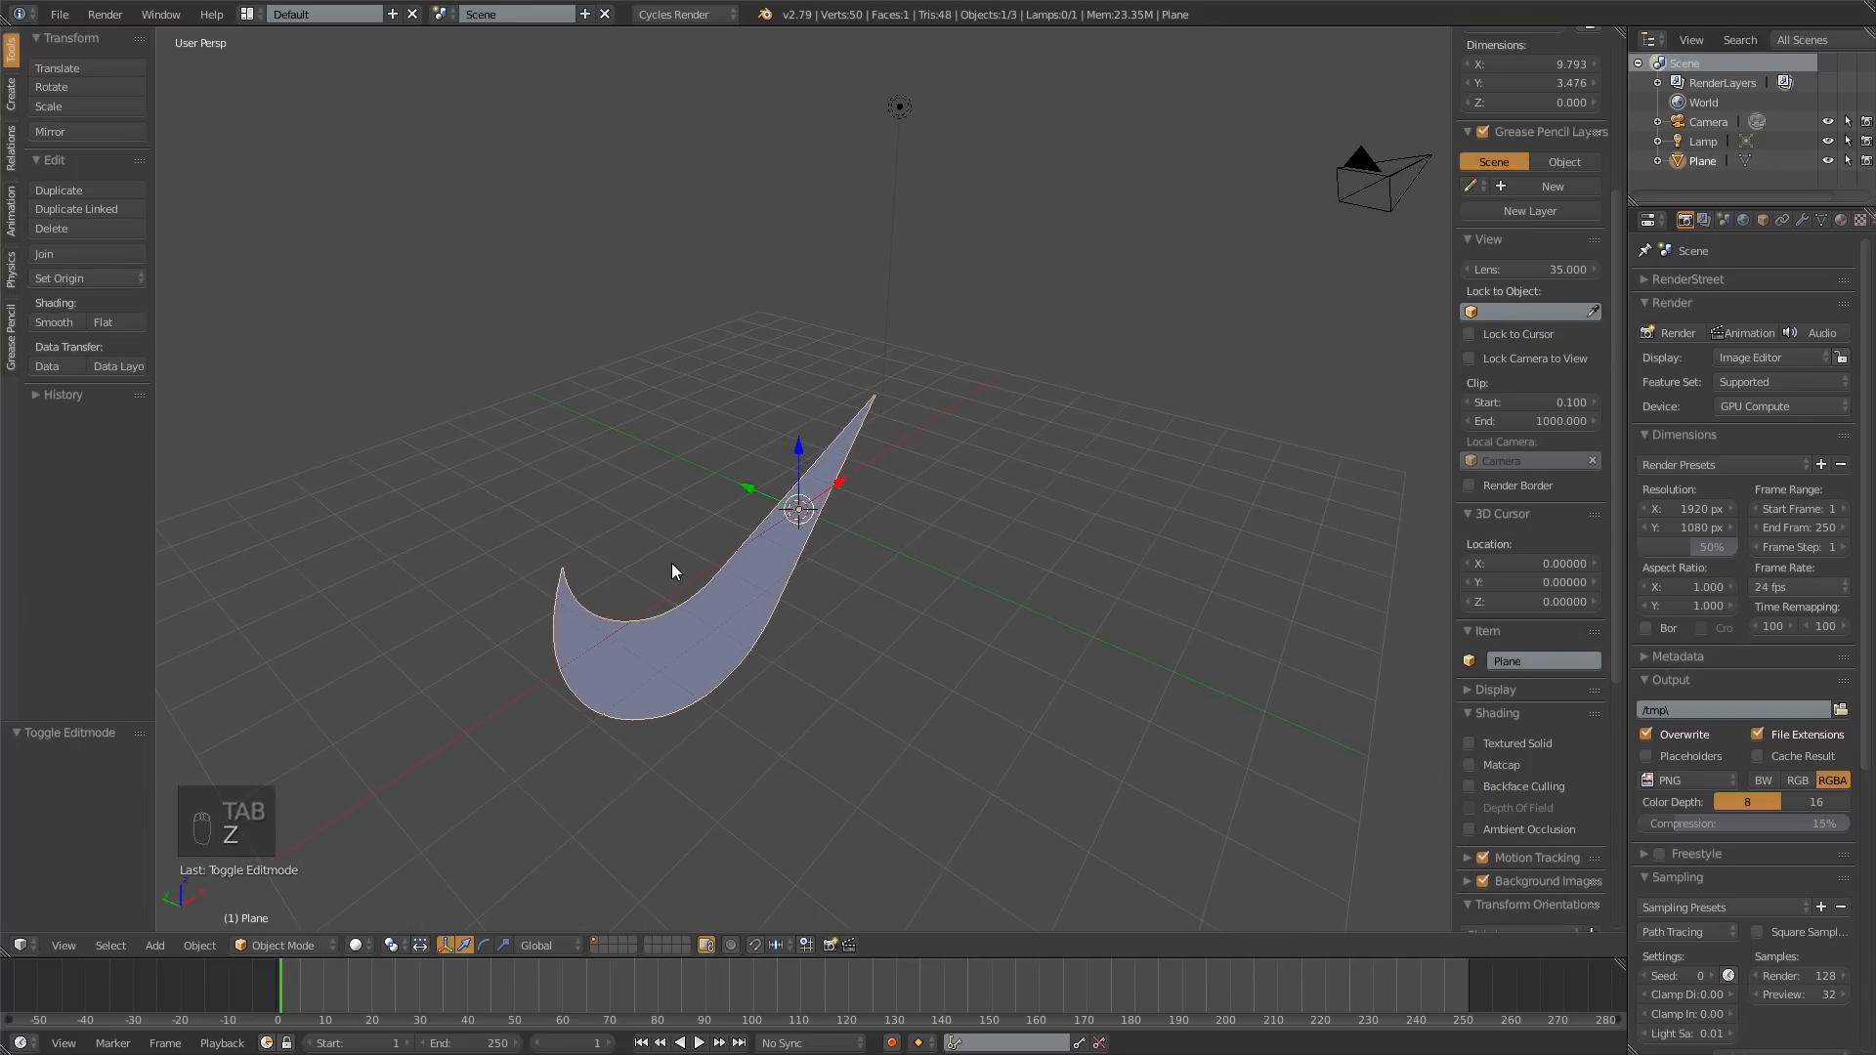
{"action": "middle_click_drag", "start_coordinate": [686, 594], "coordinate": [757, 586]}
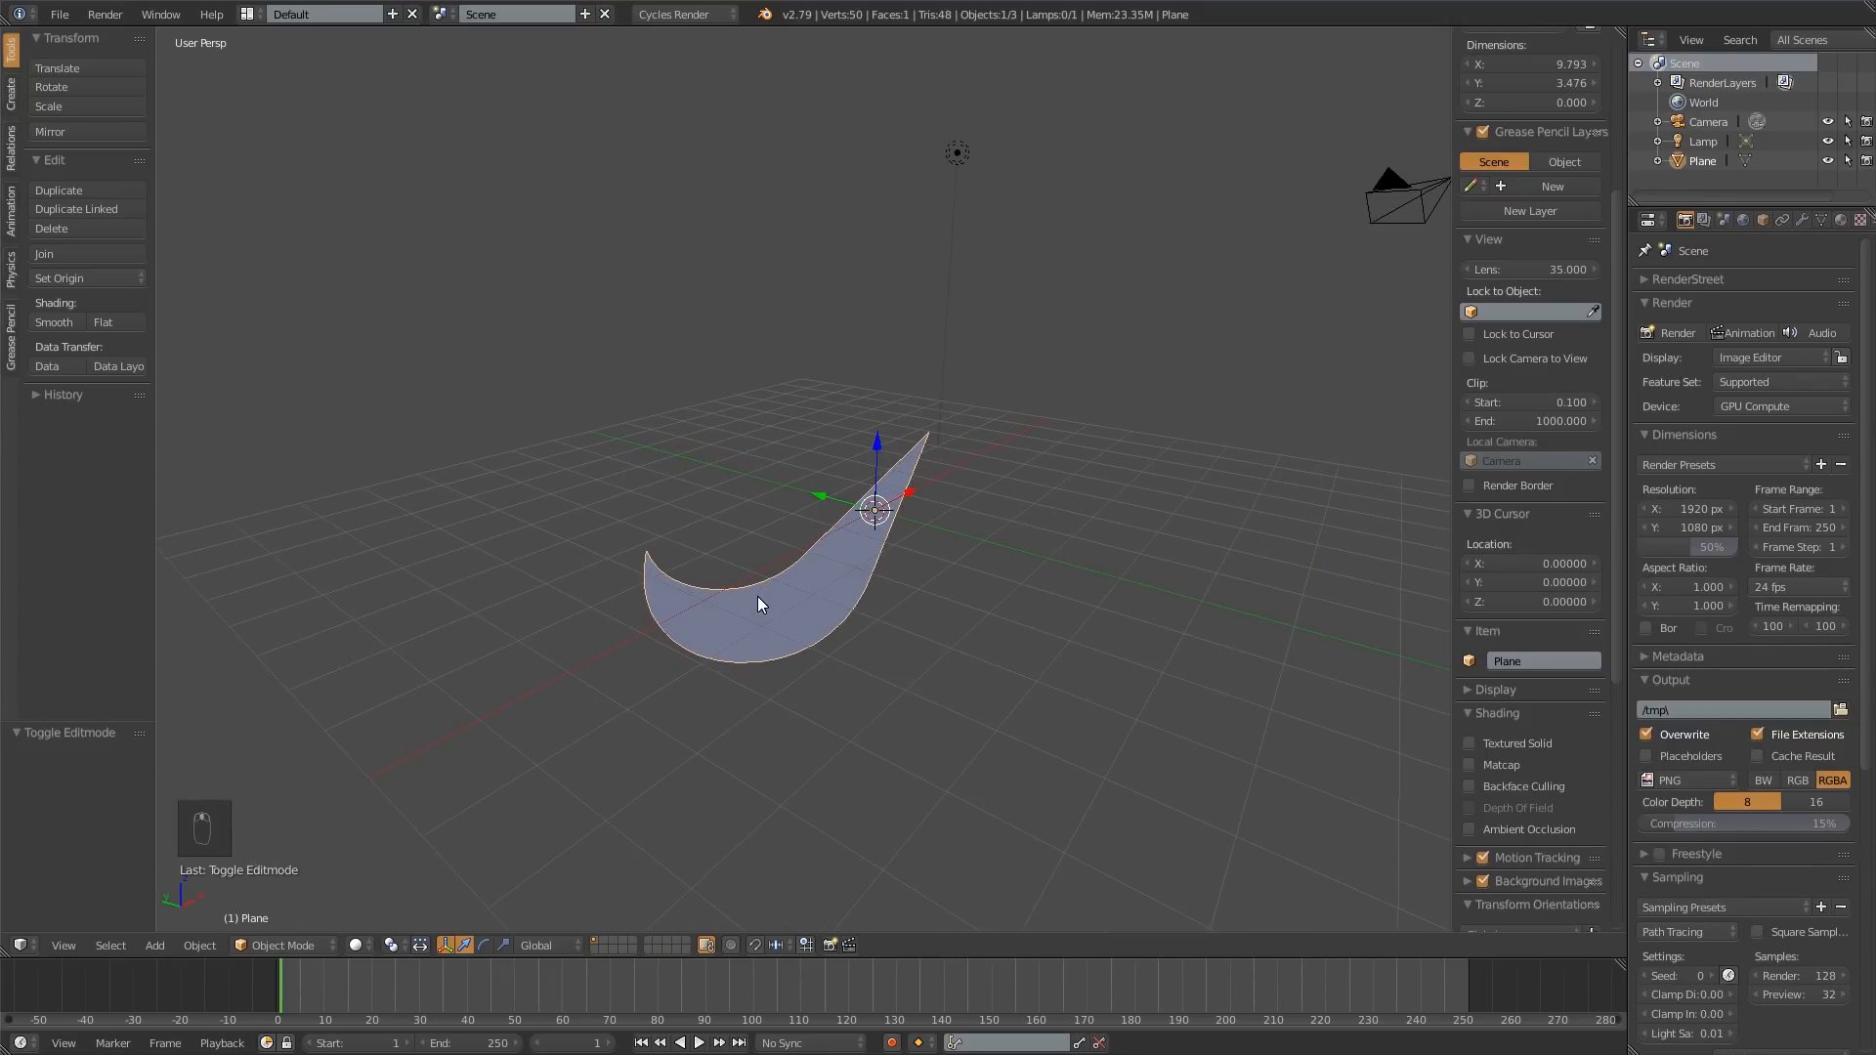
Step: Examine the filled swoosh face in Edit Mode from several angles and return to Object Mode
{"action": "key", "text": "Tab"}
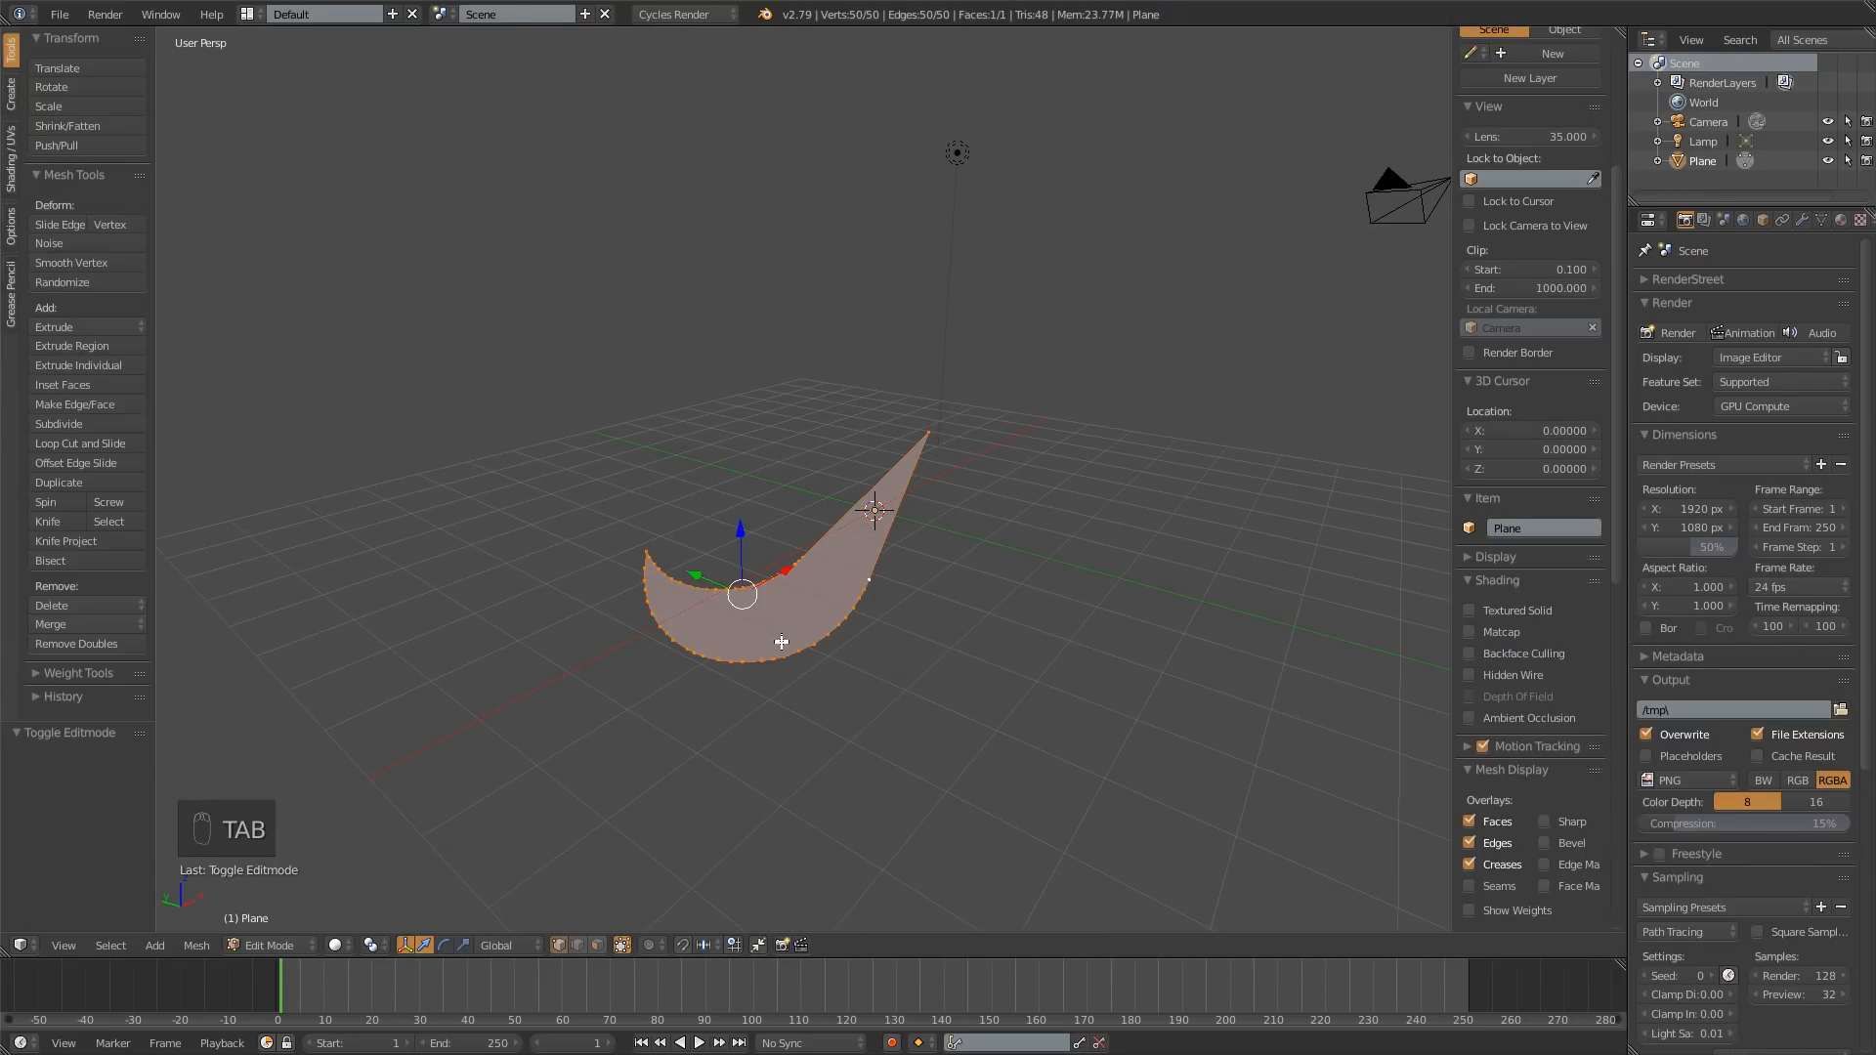
{"action": "middle_click_drag", "start_coordinate": [850, 498], "coordinate": [890, 502]}
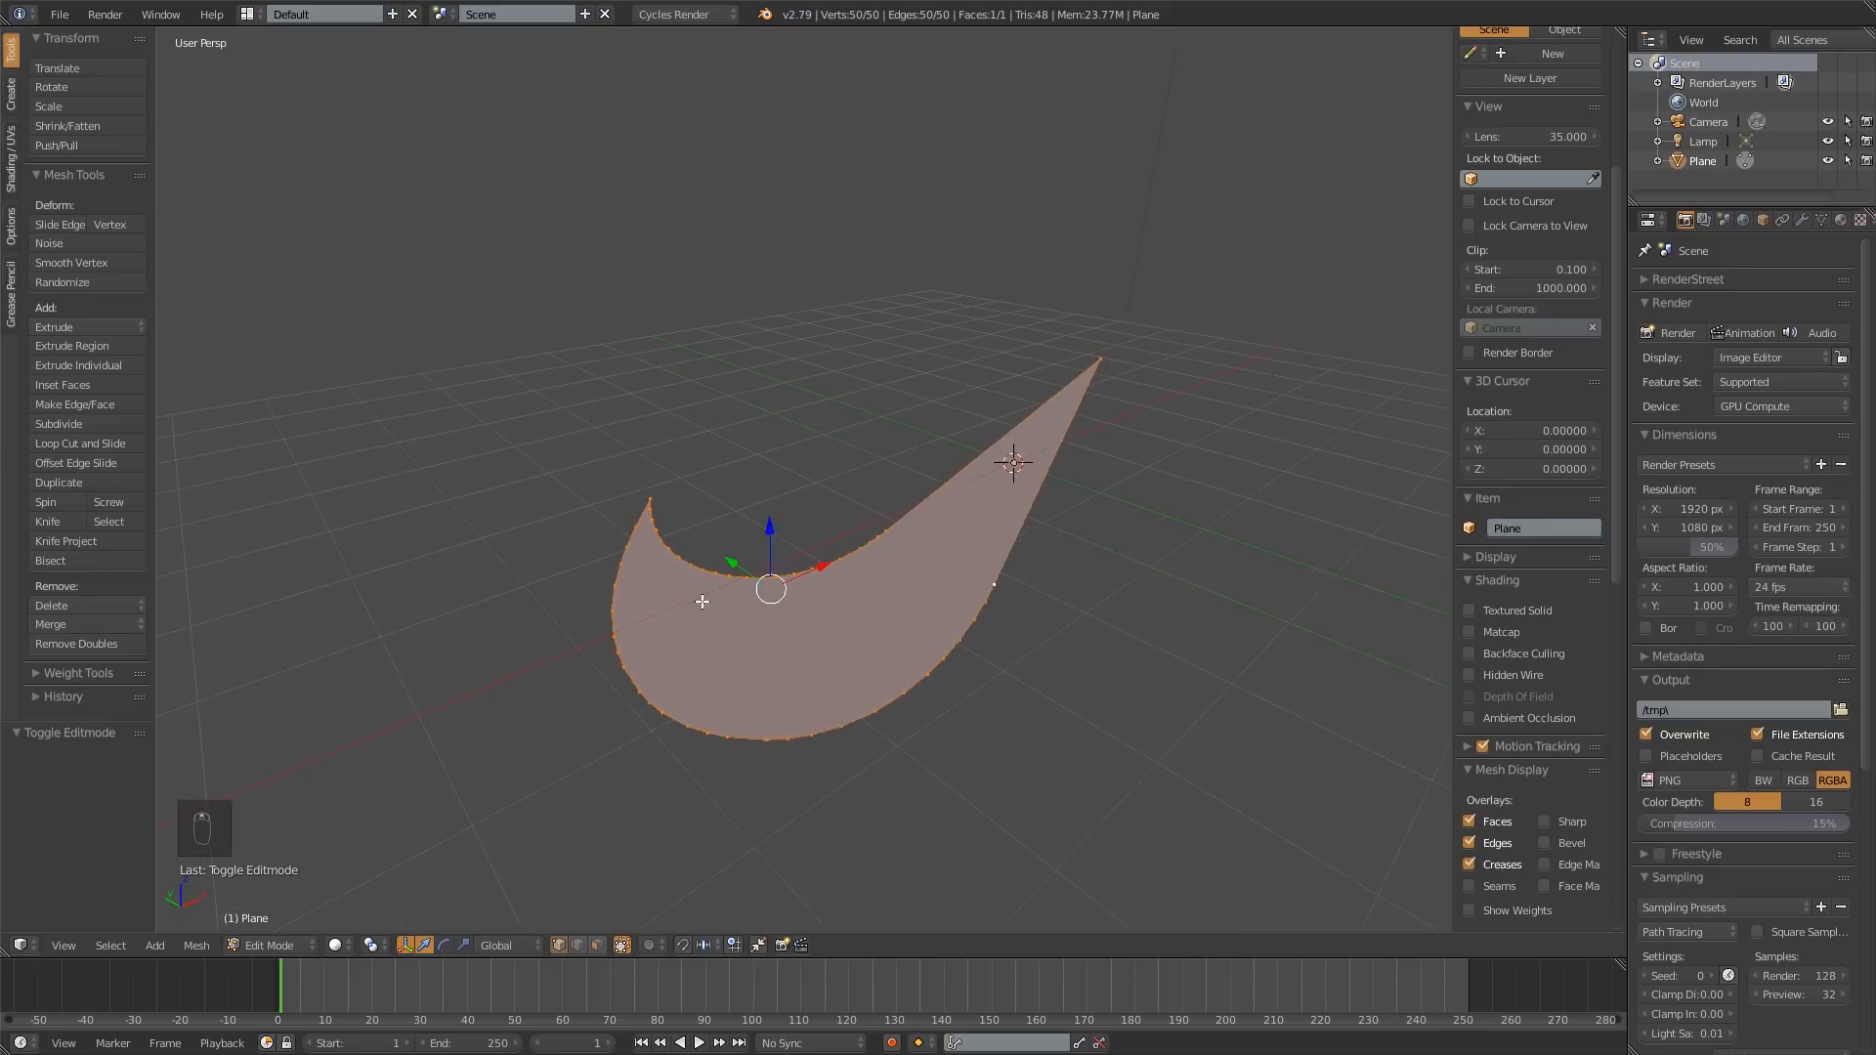
{"action": "middle_click_drag", "start_coordinate": [702, 601], "coordinate": [680, 584]}
{"action": "scroll", "coordinate": [711, 588], "scroll_direction": "down", "scroll_amount": 2}
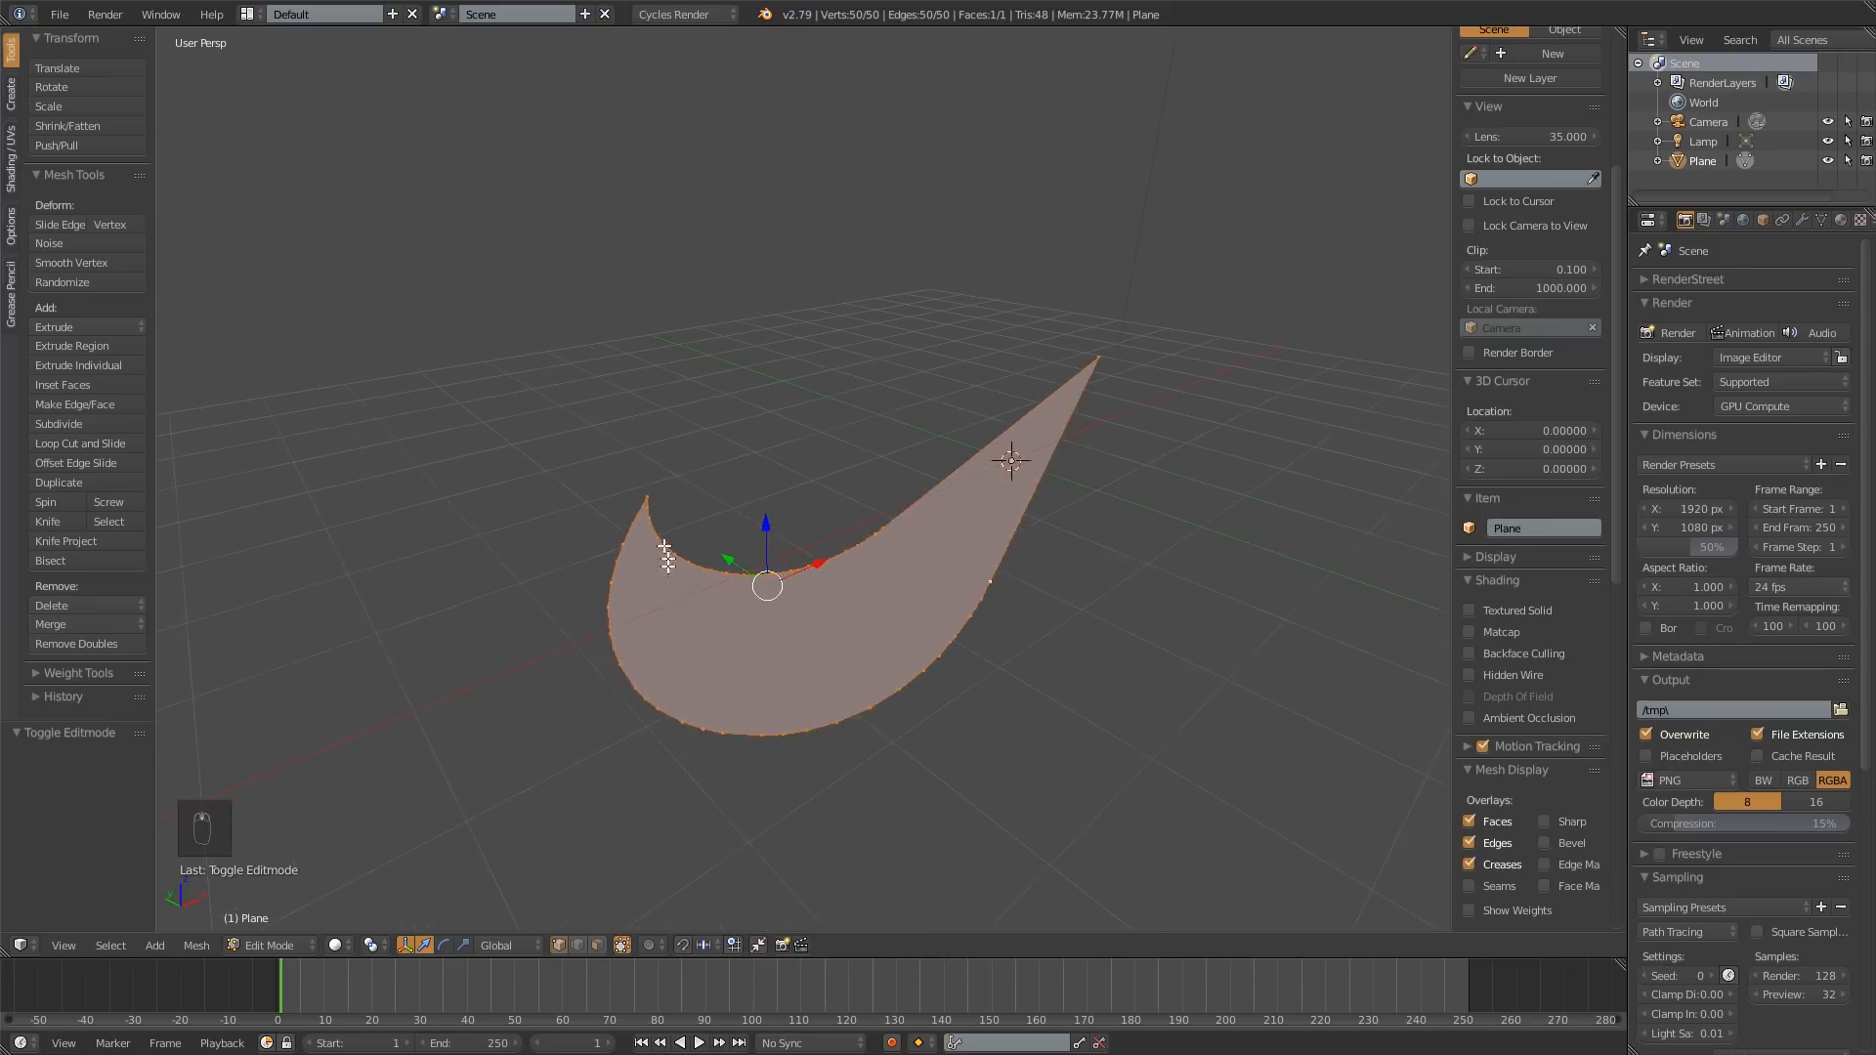
{"action": "middle_click_drag", "start_coordinate": [857, 614], "coordinate": [912, 563]}
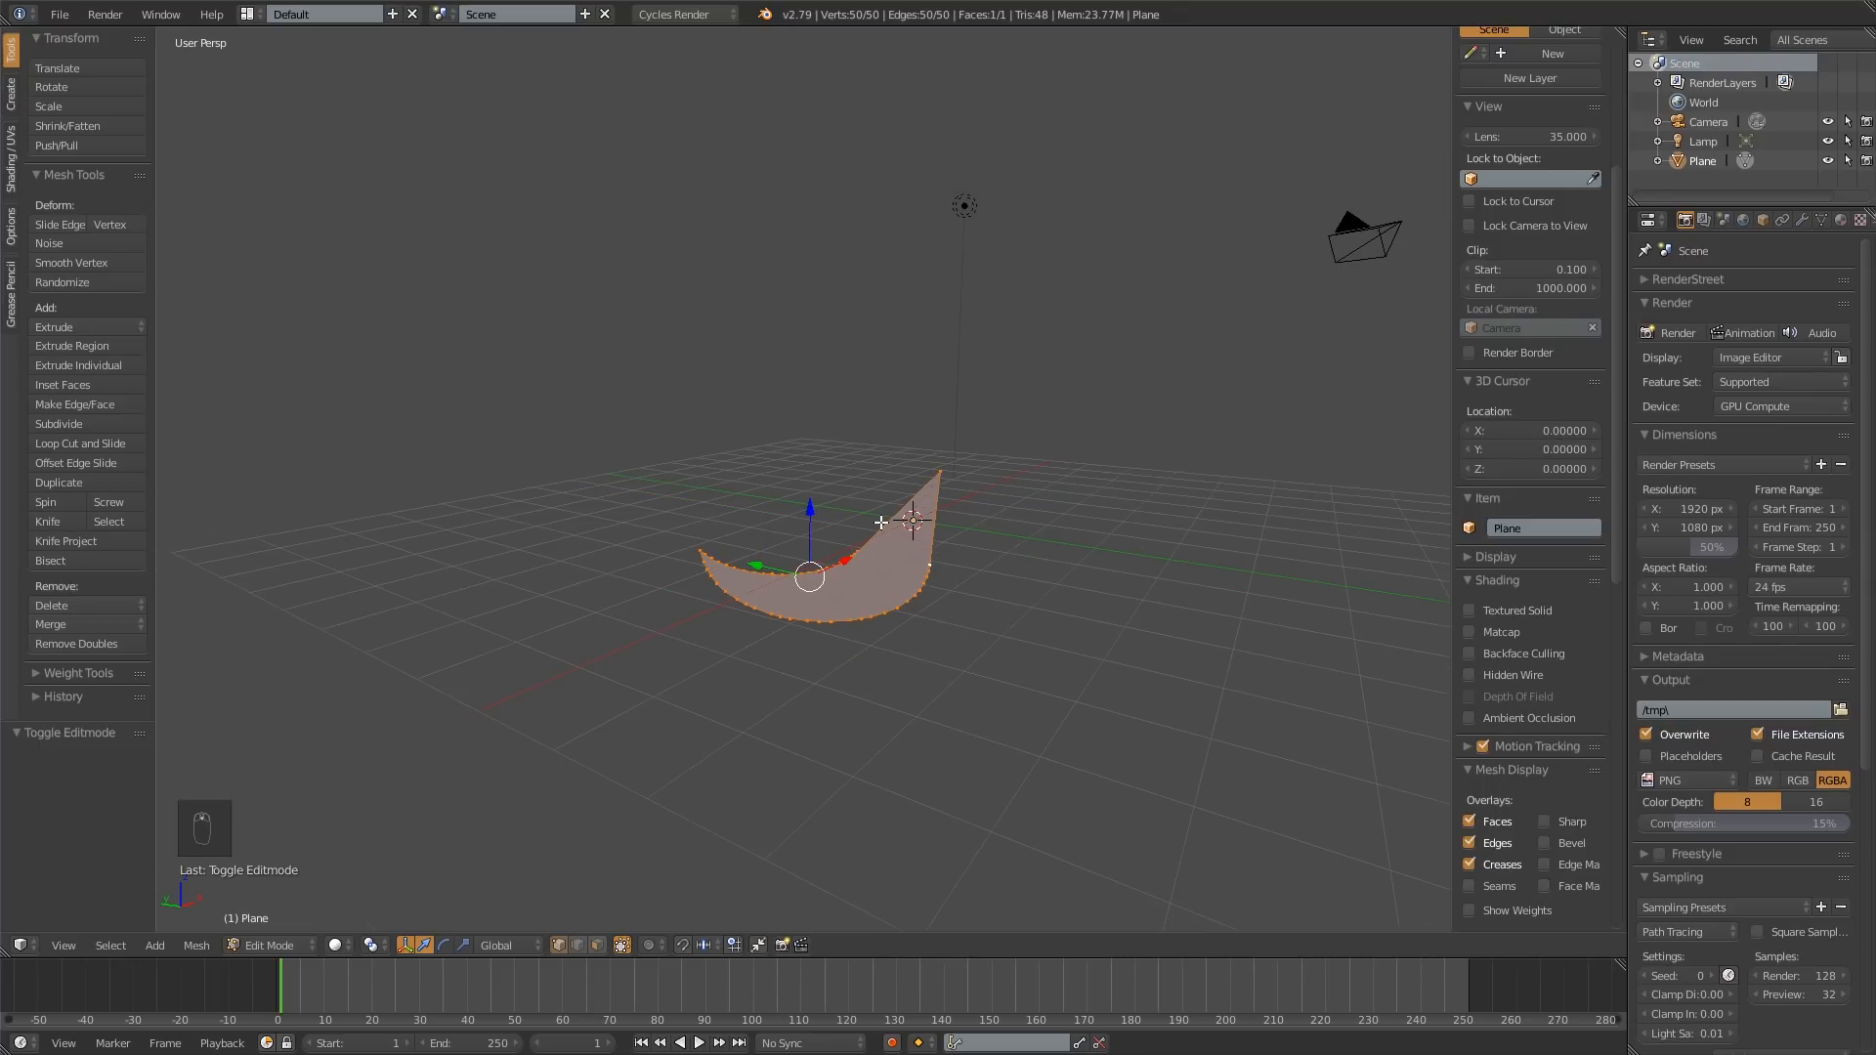
{"action": "middle_click_drag", "start_coordinate": [883, 522], "coordinate": [851, 575]}
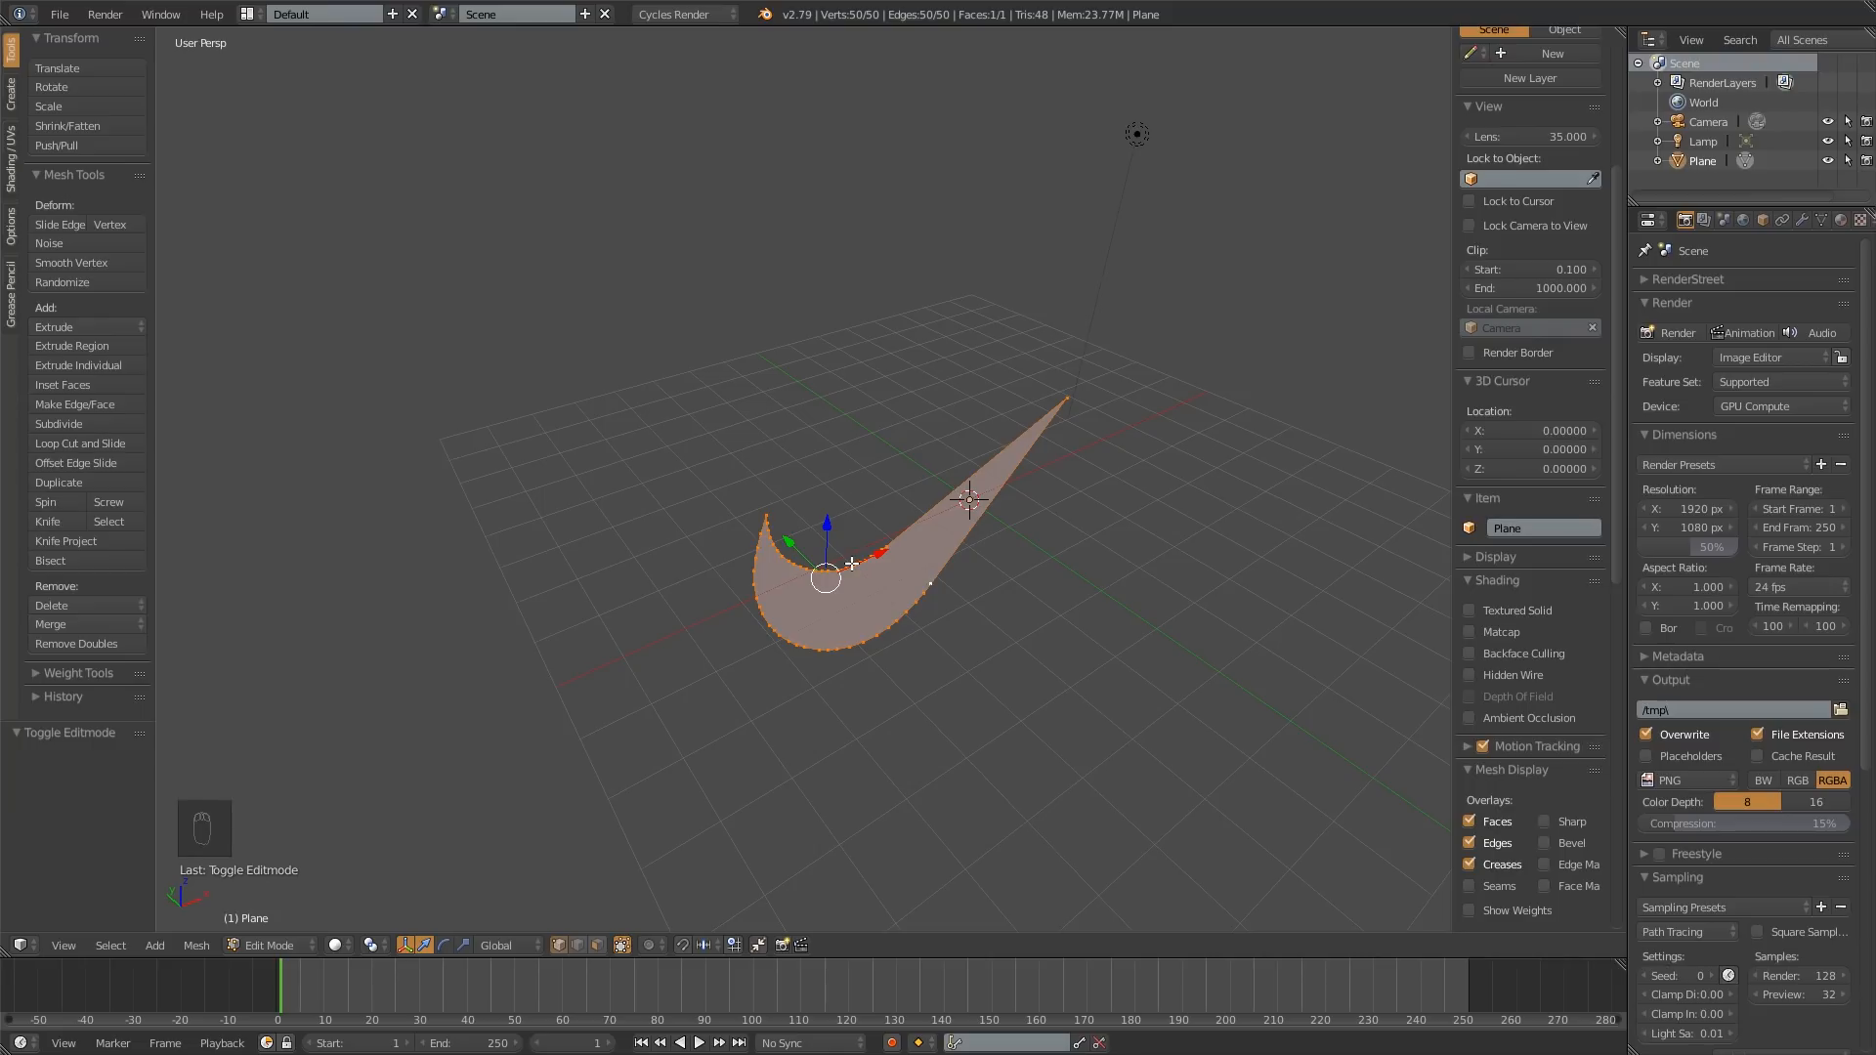
{"action": "middle_click_drag", "start_coordinate": [840, 577], "coordinate": [872, 575]}
{"action": "key", "text": "Tab"}
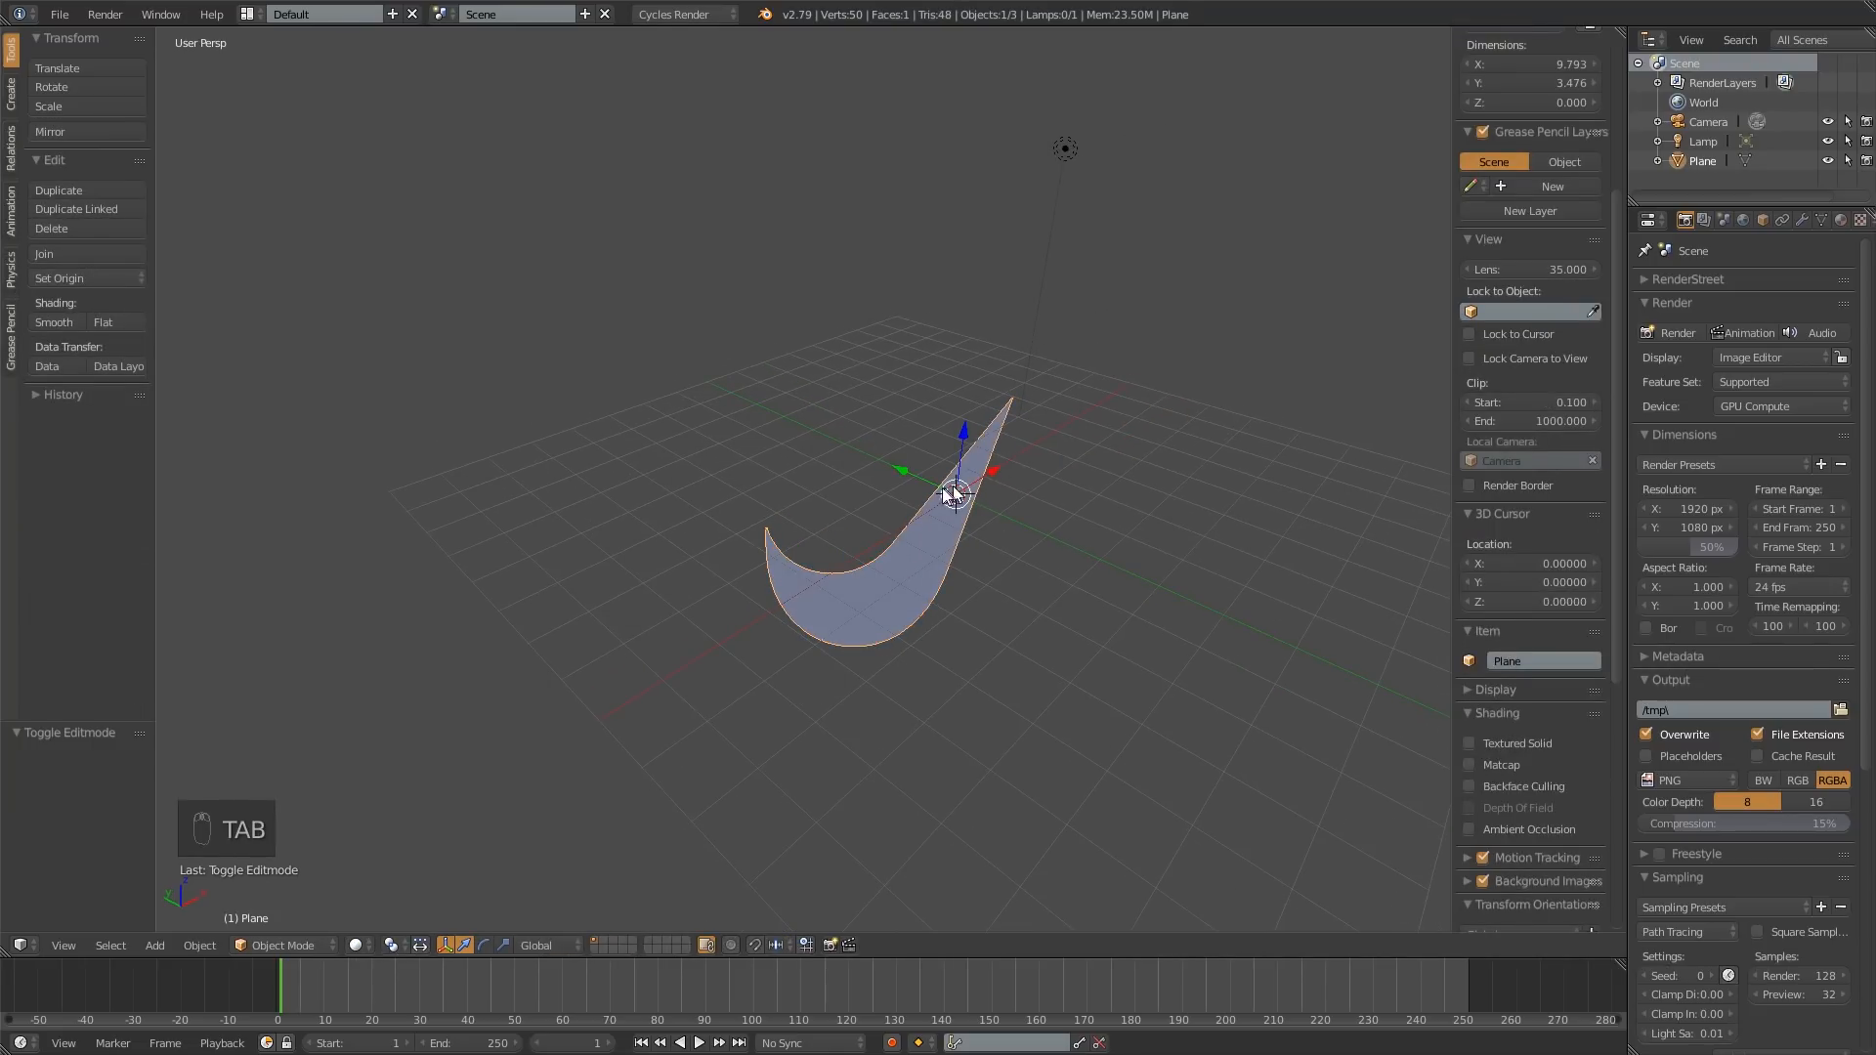
Step: Add a Solidify modifier to the swoosh and set its thickness to about 0.549
{"action": "left_click", "coordinate": [1801, 221]}
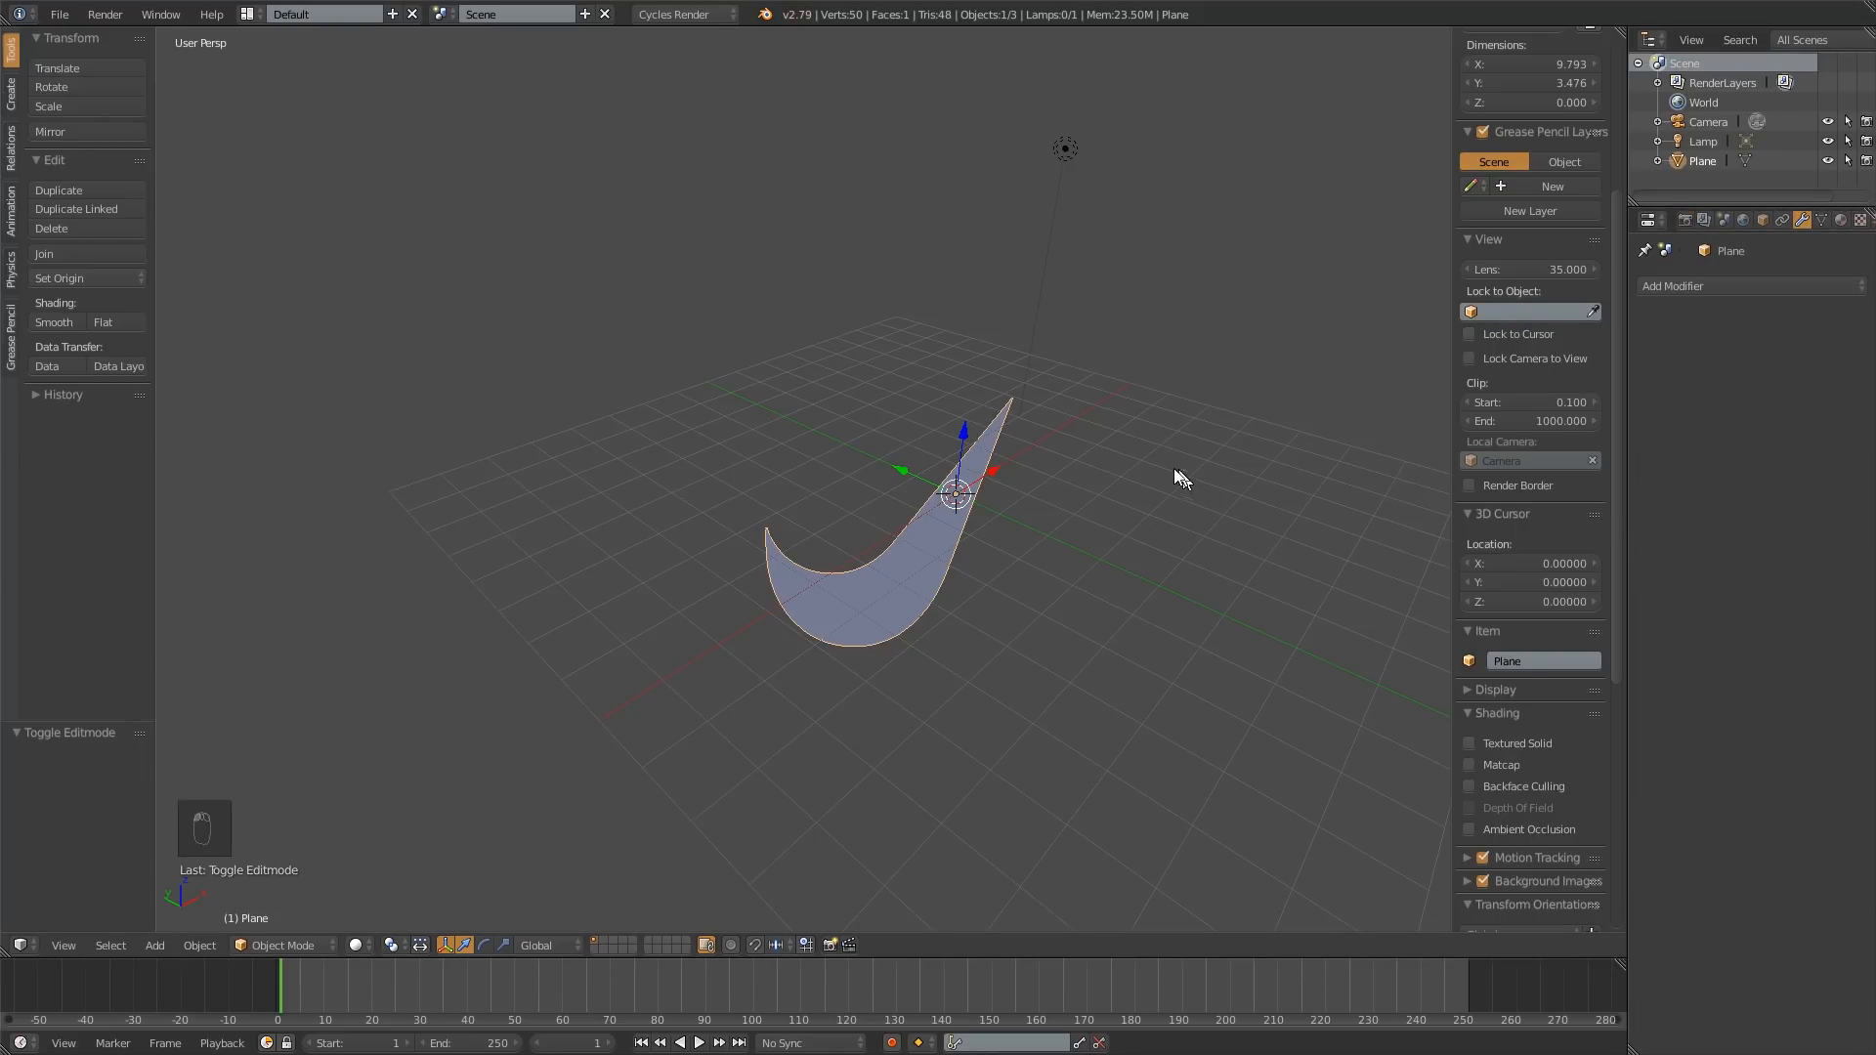
{"action": "left_click", "coordinate": [1748, 282]}
{"action": "left_click", "coordinate": [1737, 285]}
{"action": "left_click", "coordinate": [1470, 588]}
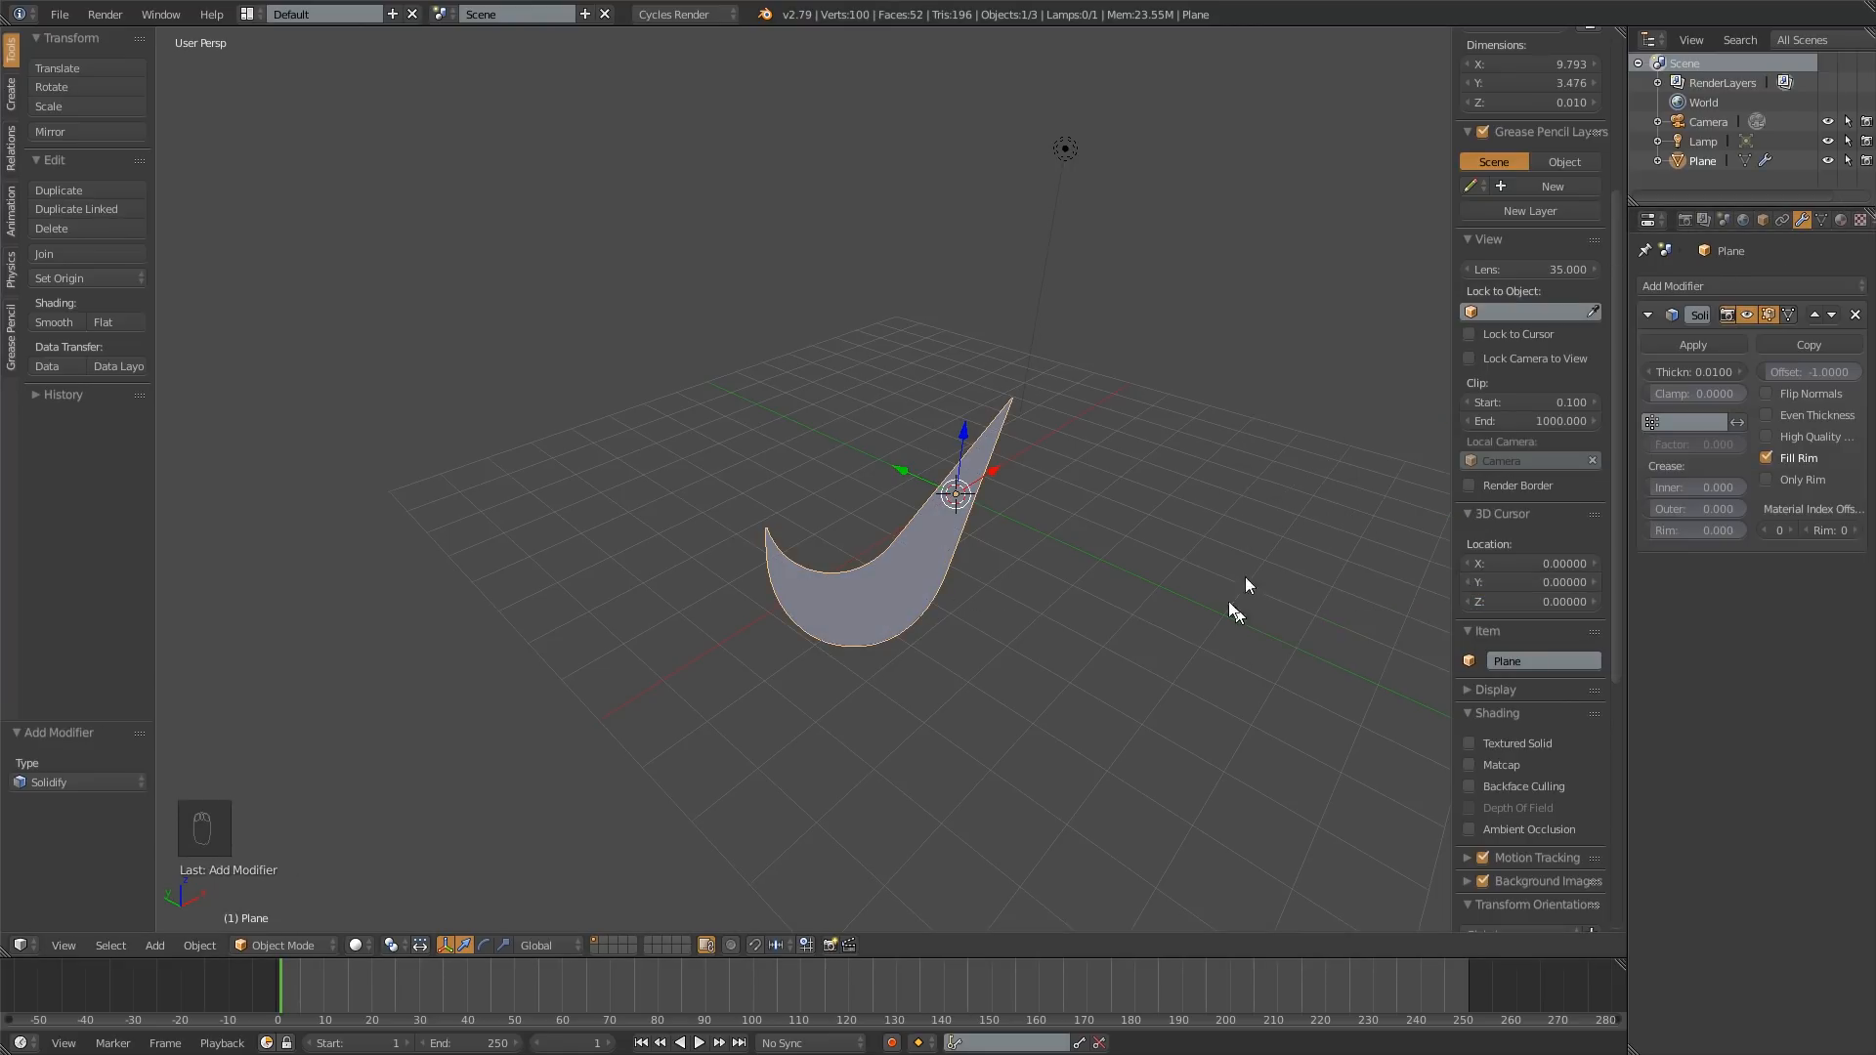
{"action": "middle_click_drag", "start_coordinate": [1094, 561], "coordinate": [847, 502]}
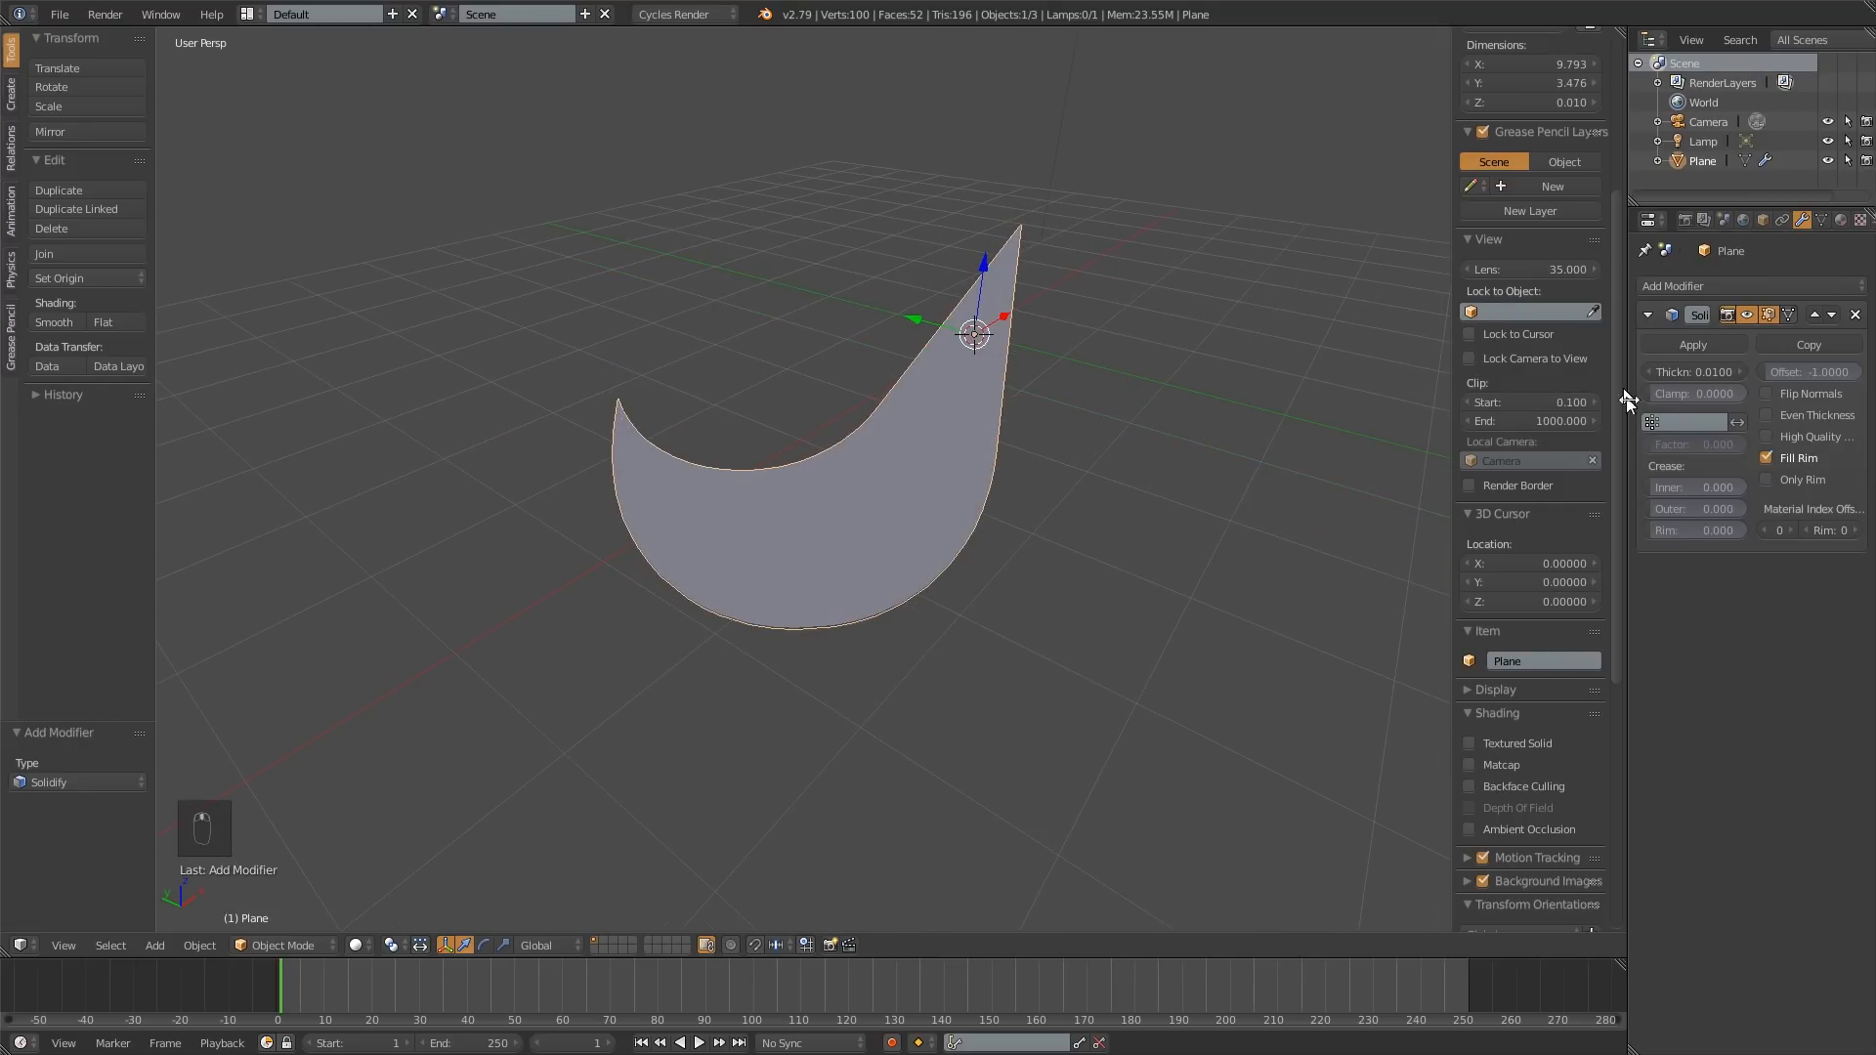
{"action": "left_click_drag", "start_coordinate": [1674, 372], "coordinate": [1839, 371]}
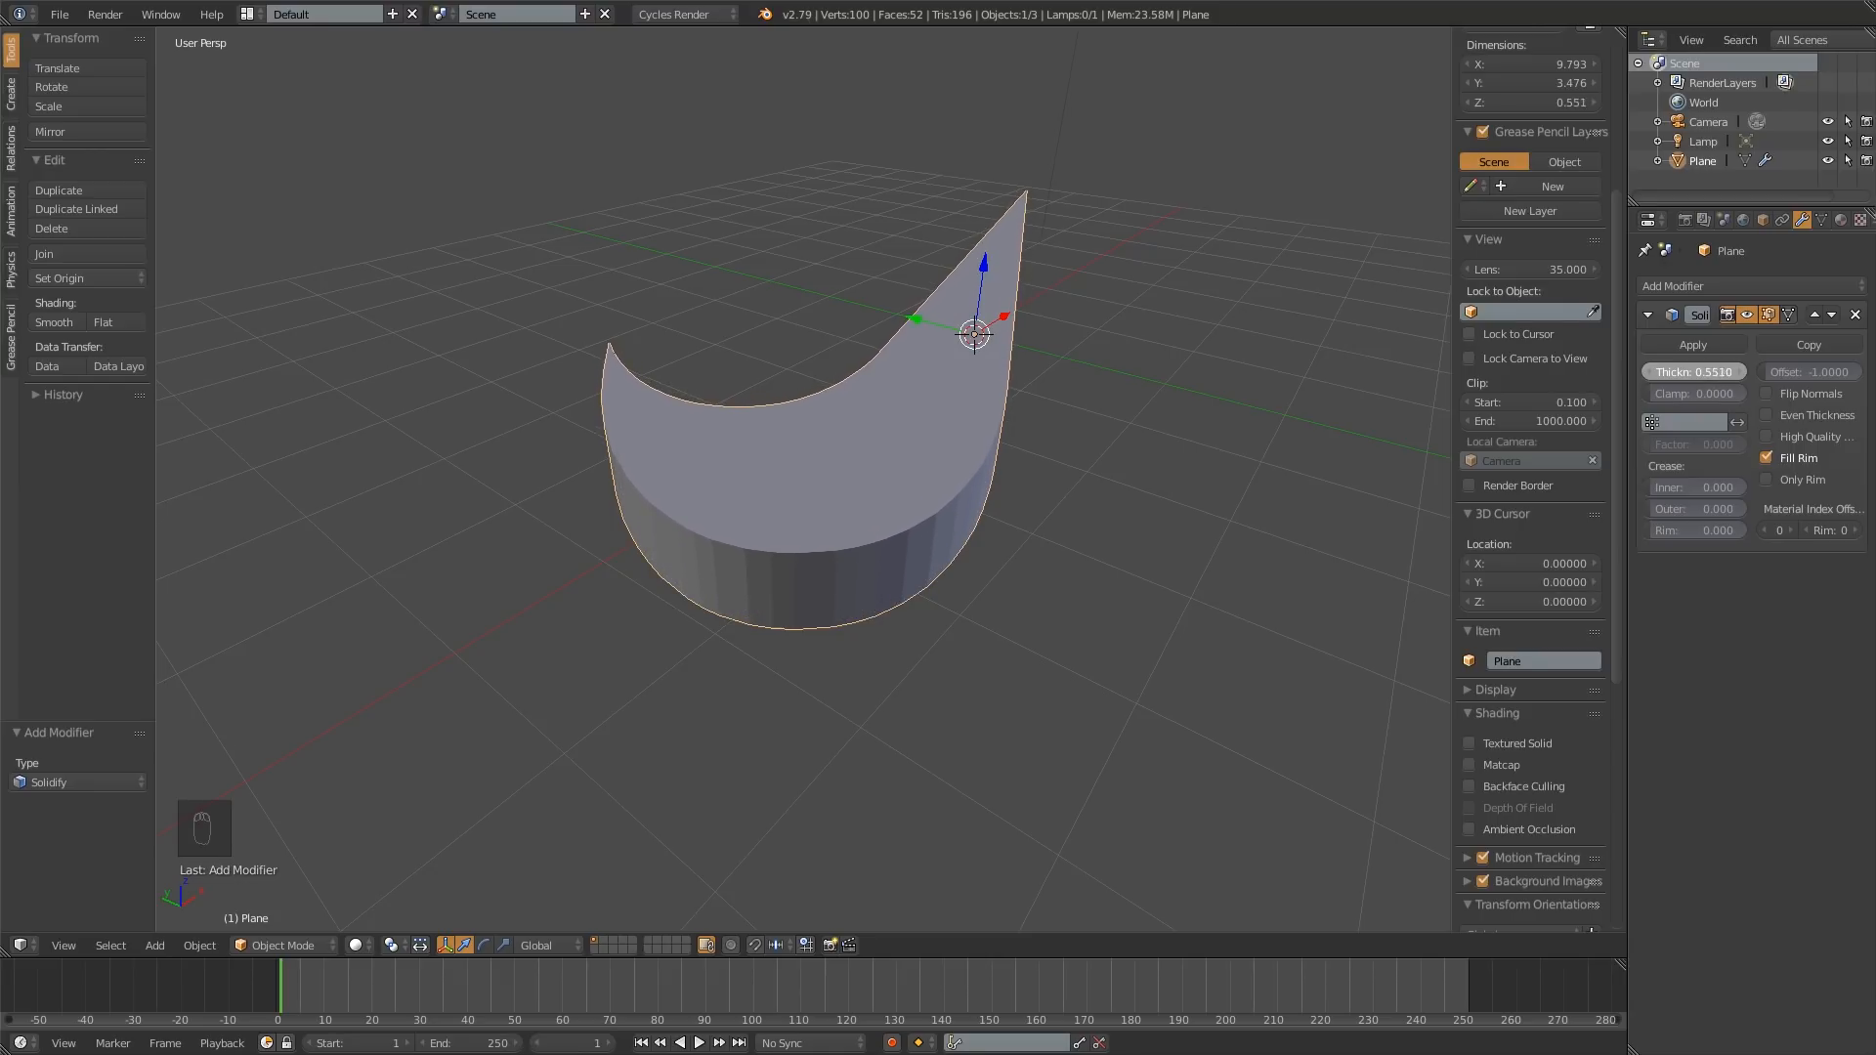
{"action": "middle_click_drag", "start_coordinate": [928, 612], "coordinate": [963, 552]}
{"action": "middle_click_drag", "start_coordinate": [880, 501], "coordinate": [901, 558]}
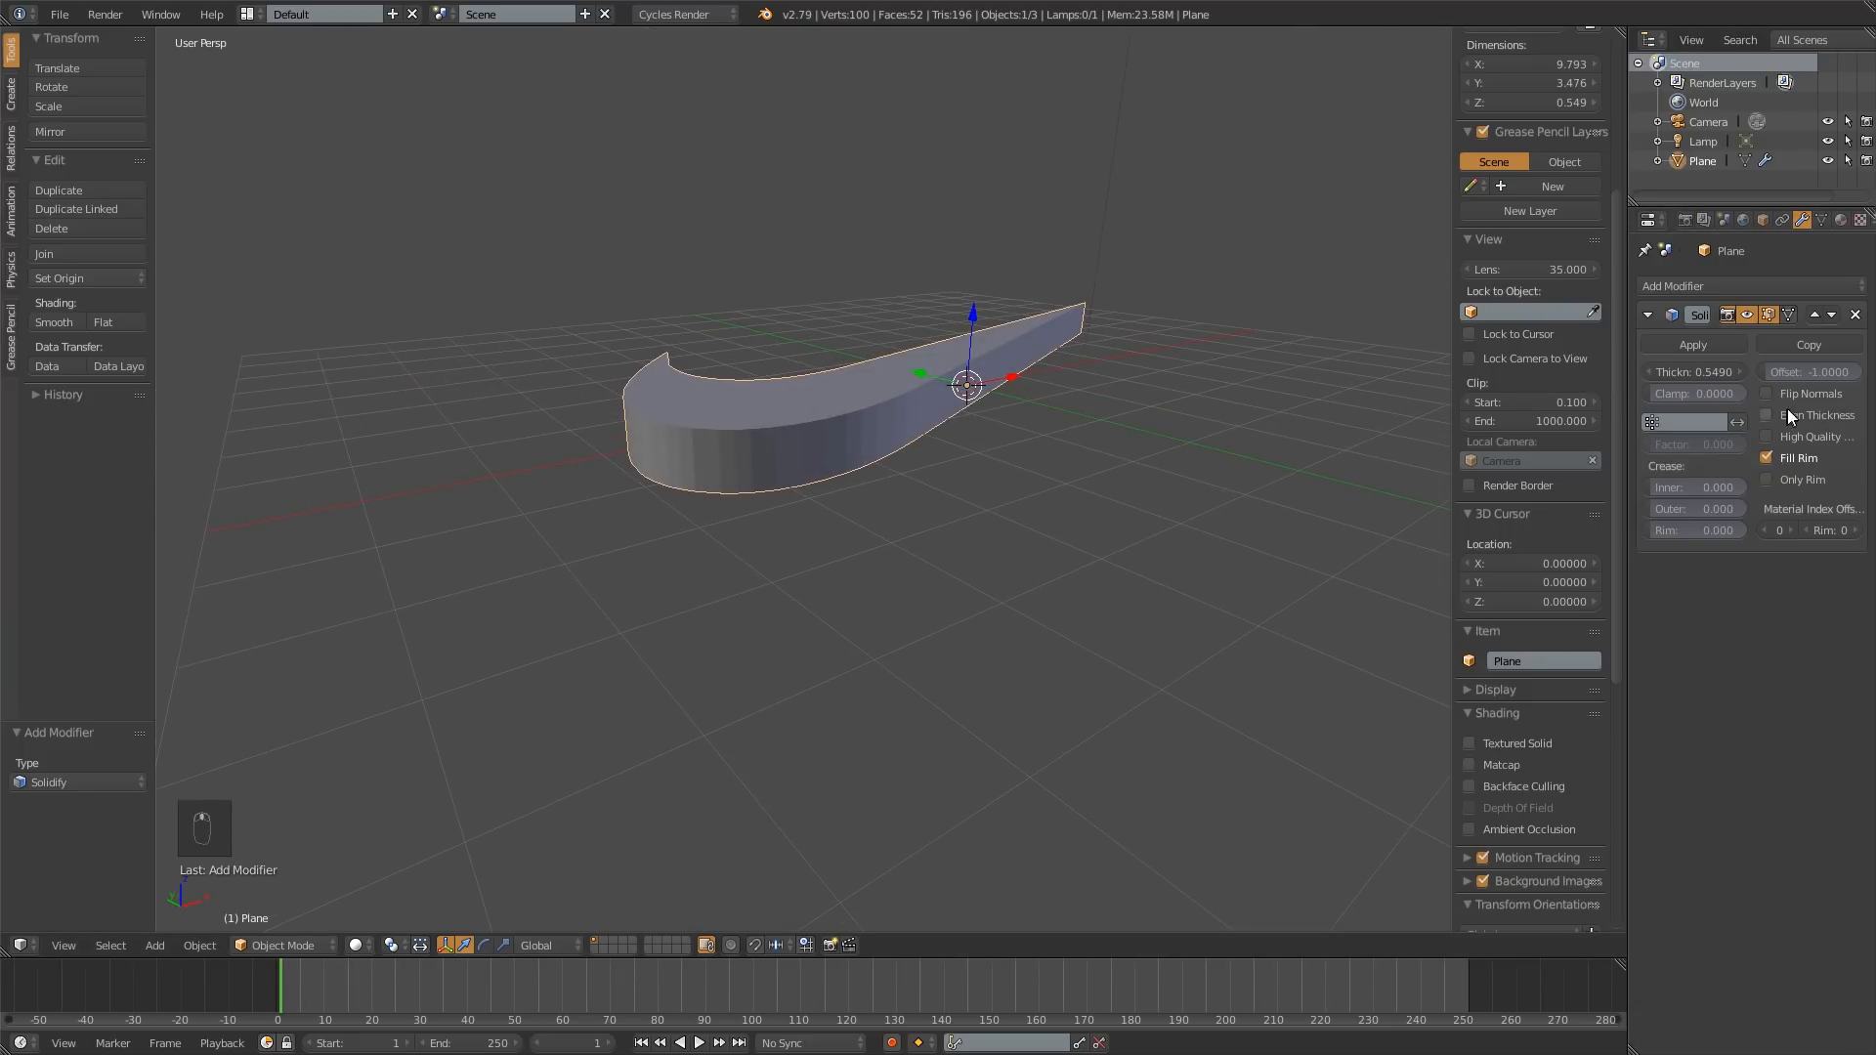
{"action": "left_click_drag", "start_coordinate": [1807, 373], "coordinate": [1729, 372]}
{"action": "key", "text": "Escape"}
Step: Set the solidified swoosh's shading to Smooth and check how its top and curved sides look
{"action": "middle_click_drag", "start_coordinate": [1122, 408], "coordinate": [1059, 486]}
{"action": "scroll", "coordinate": [837, 513], "scroll_direction": "up", "scroll_amount": 2}
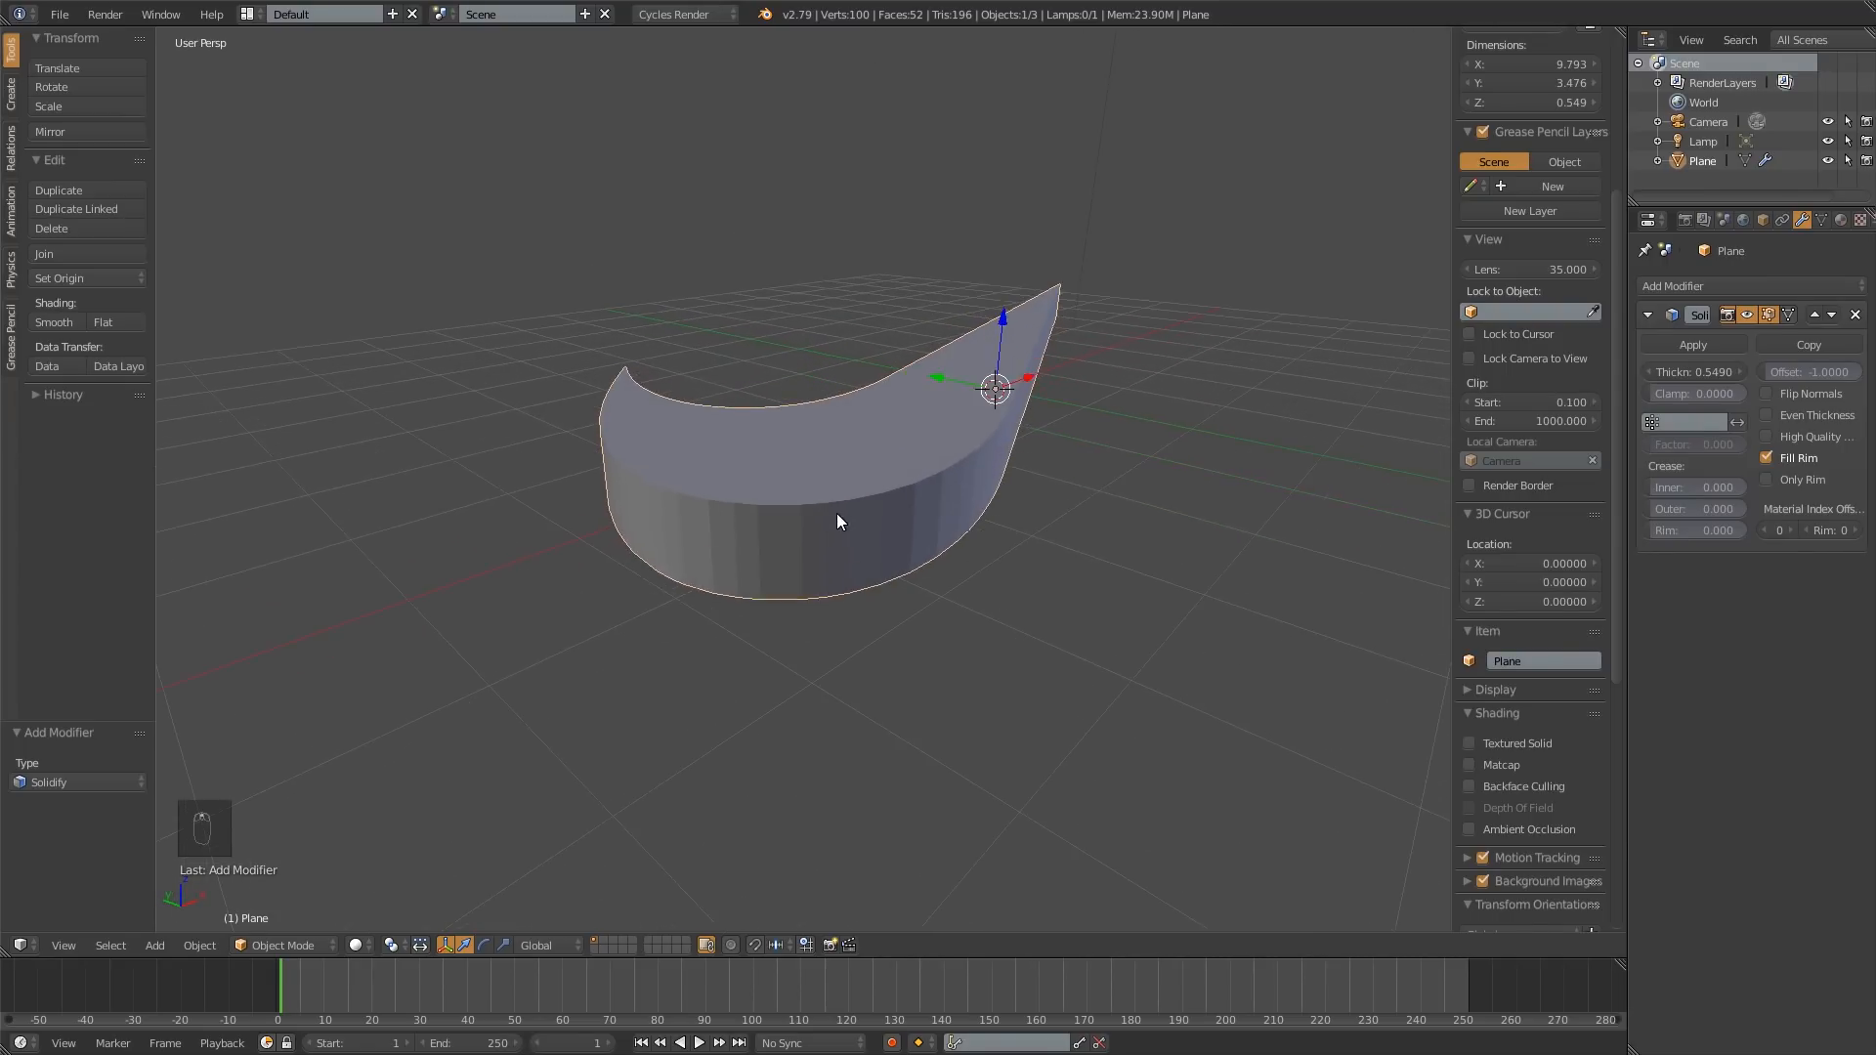
{"action": "middle_click_drag", "start_coordinate": [883, 498], "coordinate": [900, 536]}
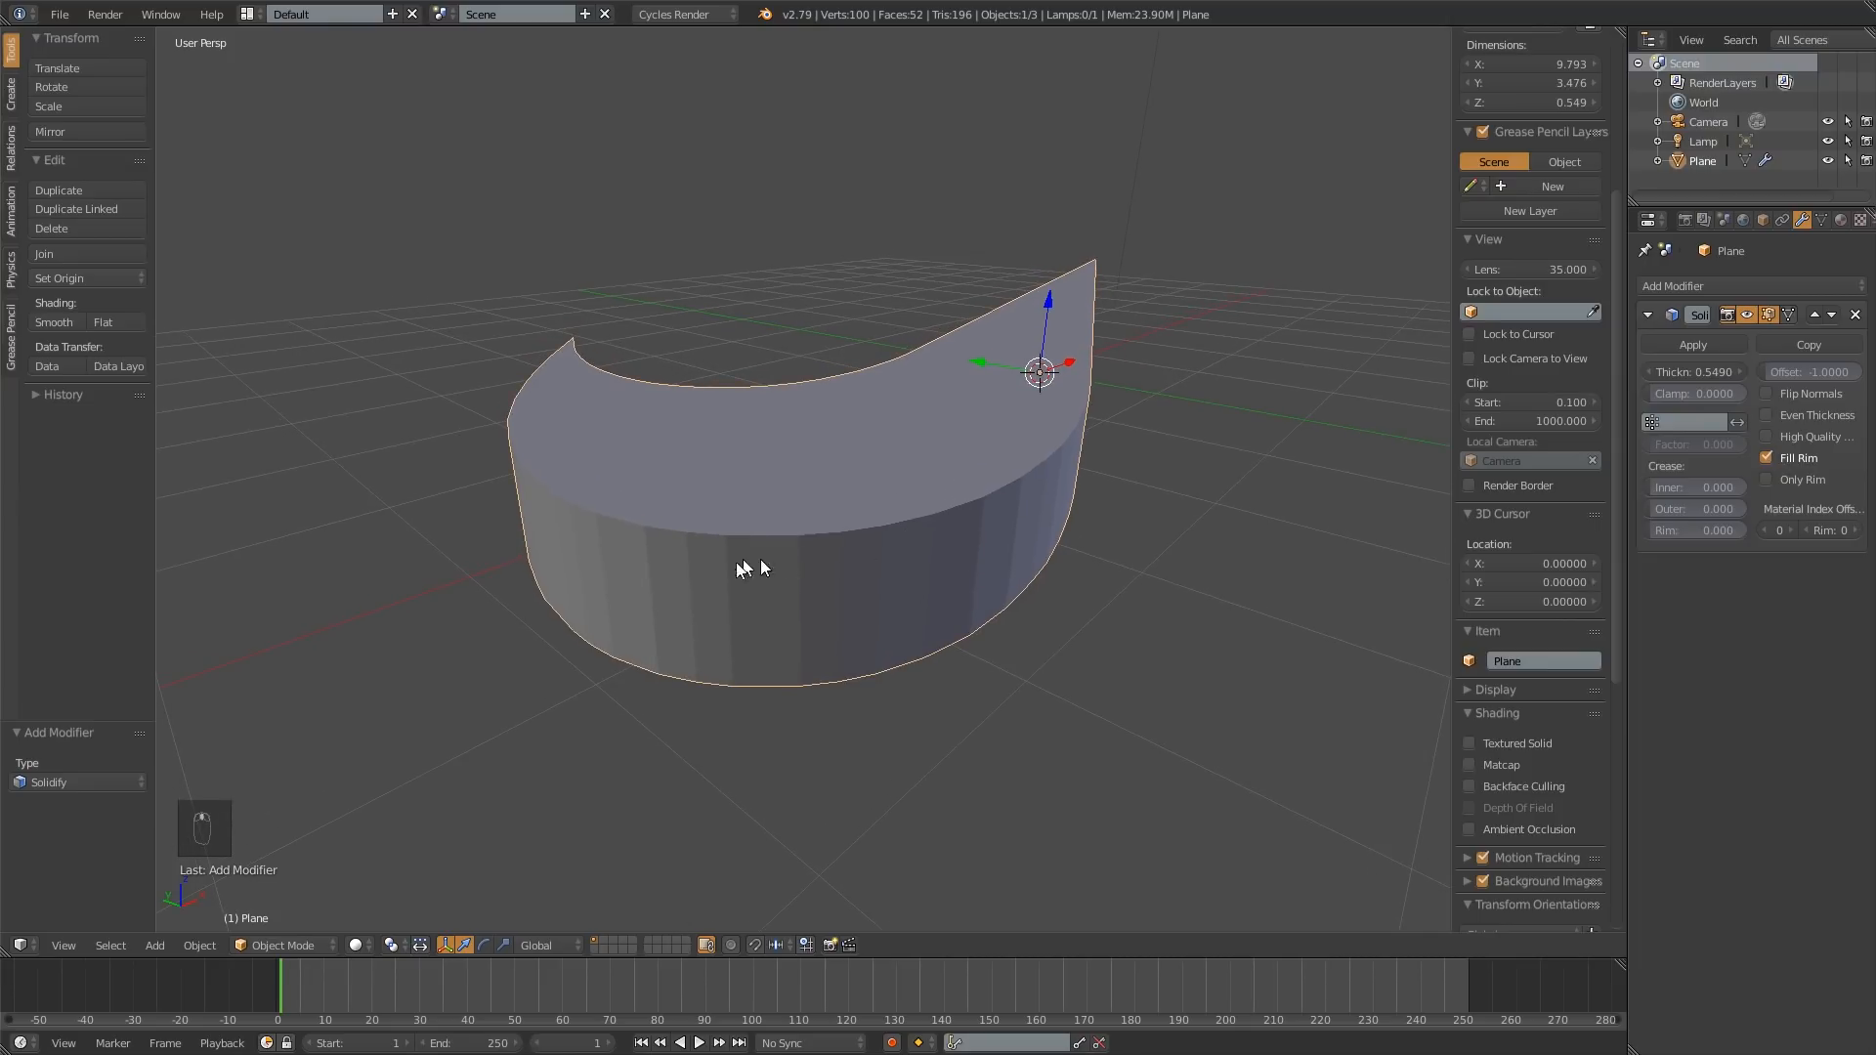
{"action": "middle_click_drag", "start_coordinate": [1006, 502], "coordinate": [752, 554]}
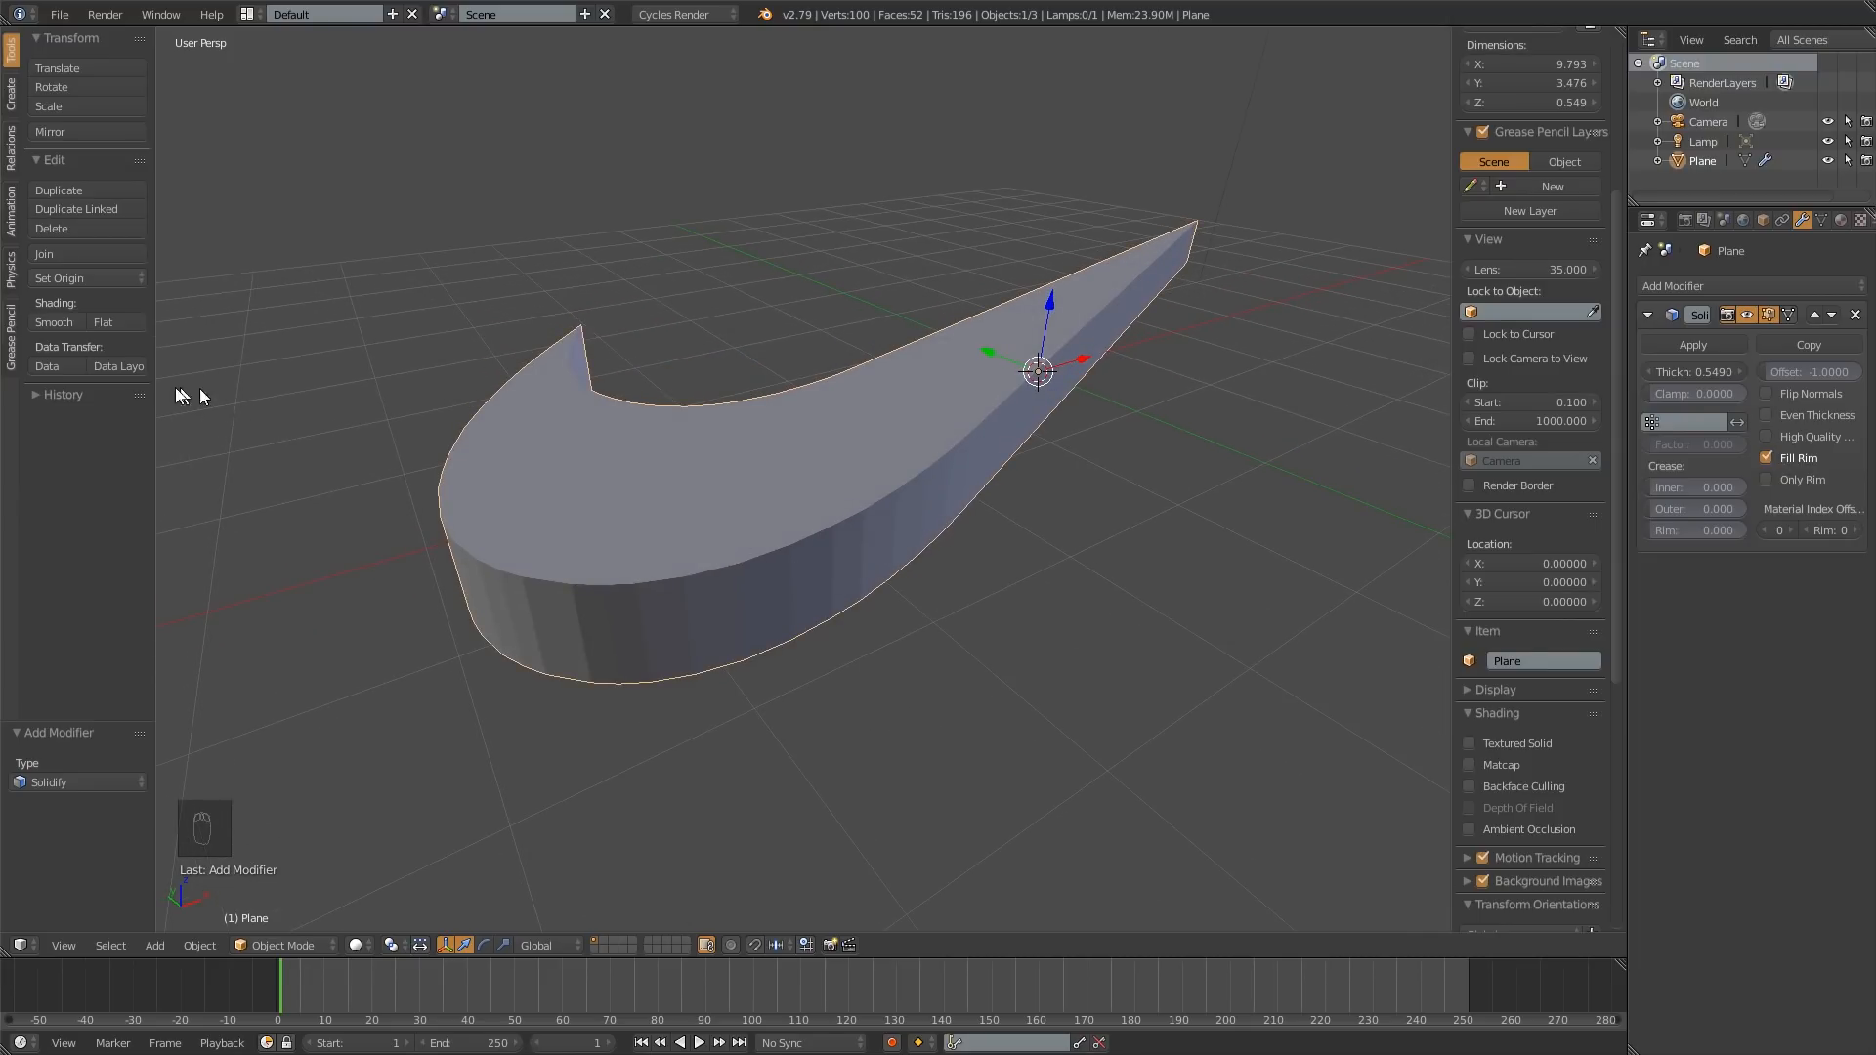
{"action": "left_click", "coordinate": [108, 323]}
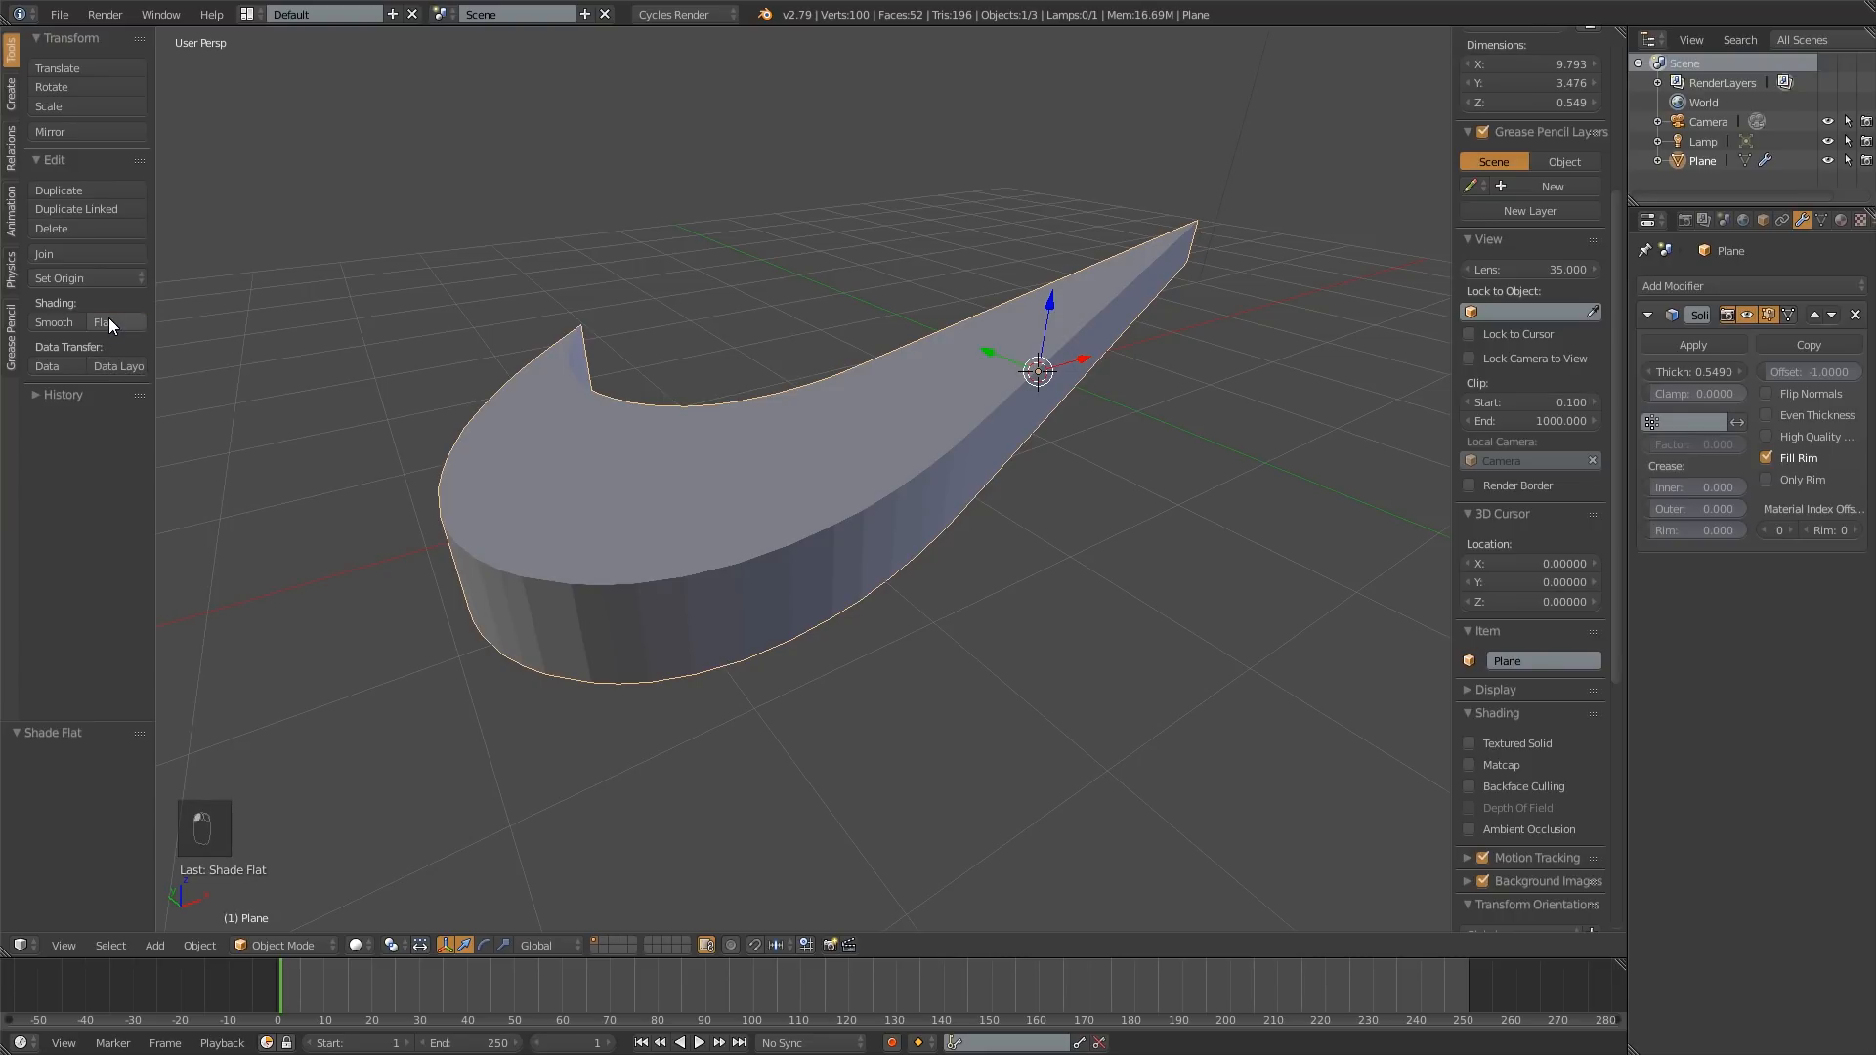
{"action": "left_click", "coordinate": [54, 323]}
{"action": "mouse_move", "coordinate": [387, 414]}
{"action": "middle_mouse_down"}
{"action": "mouse_move", "coordinate": [1022, 509]}
{"action": "mouse_move", "coordinate": [1184, 495]}
{"action": "mouse_move", "coordinate": [951, 552]}
{"action": "mouse_move", "coordinate": [1050, 582]}
{"action": "mouse_move", "coordinate": [1210, 531]}
{"action": "mouse_move", "coordinate": [1229, 502]}
{"action": "mouse_move", "coordinate": [956, 516]}
{"action": "mouse_move", "coordinate": [783, 440]}
{"action": "middle_mouse_up"}
{"action": "scroll", "coordinate": [683, 389], "scroll_direction": "up", "scroll_amount": 3}
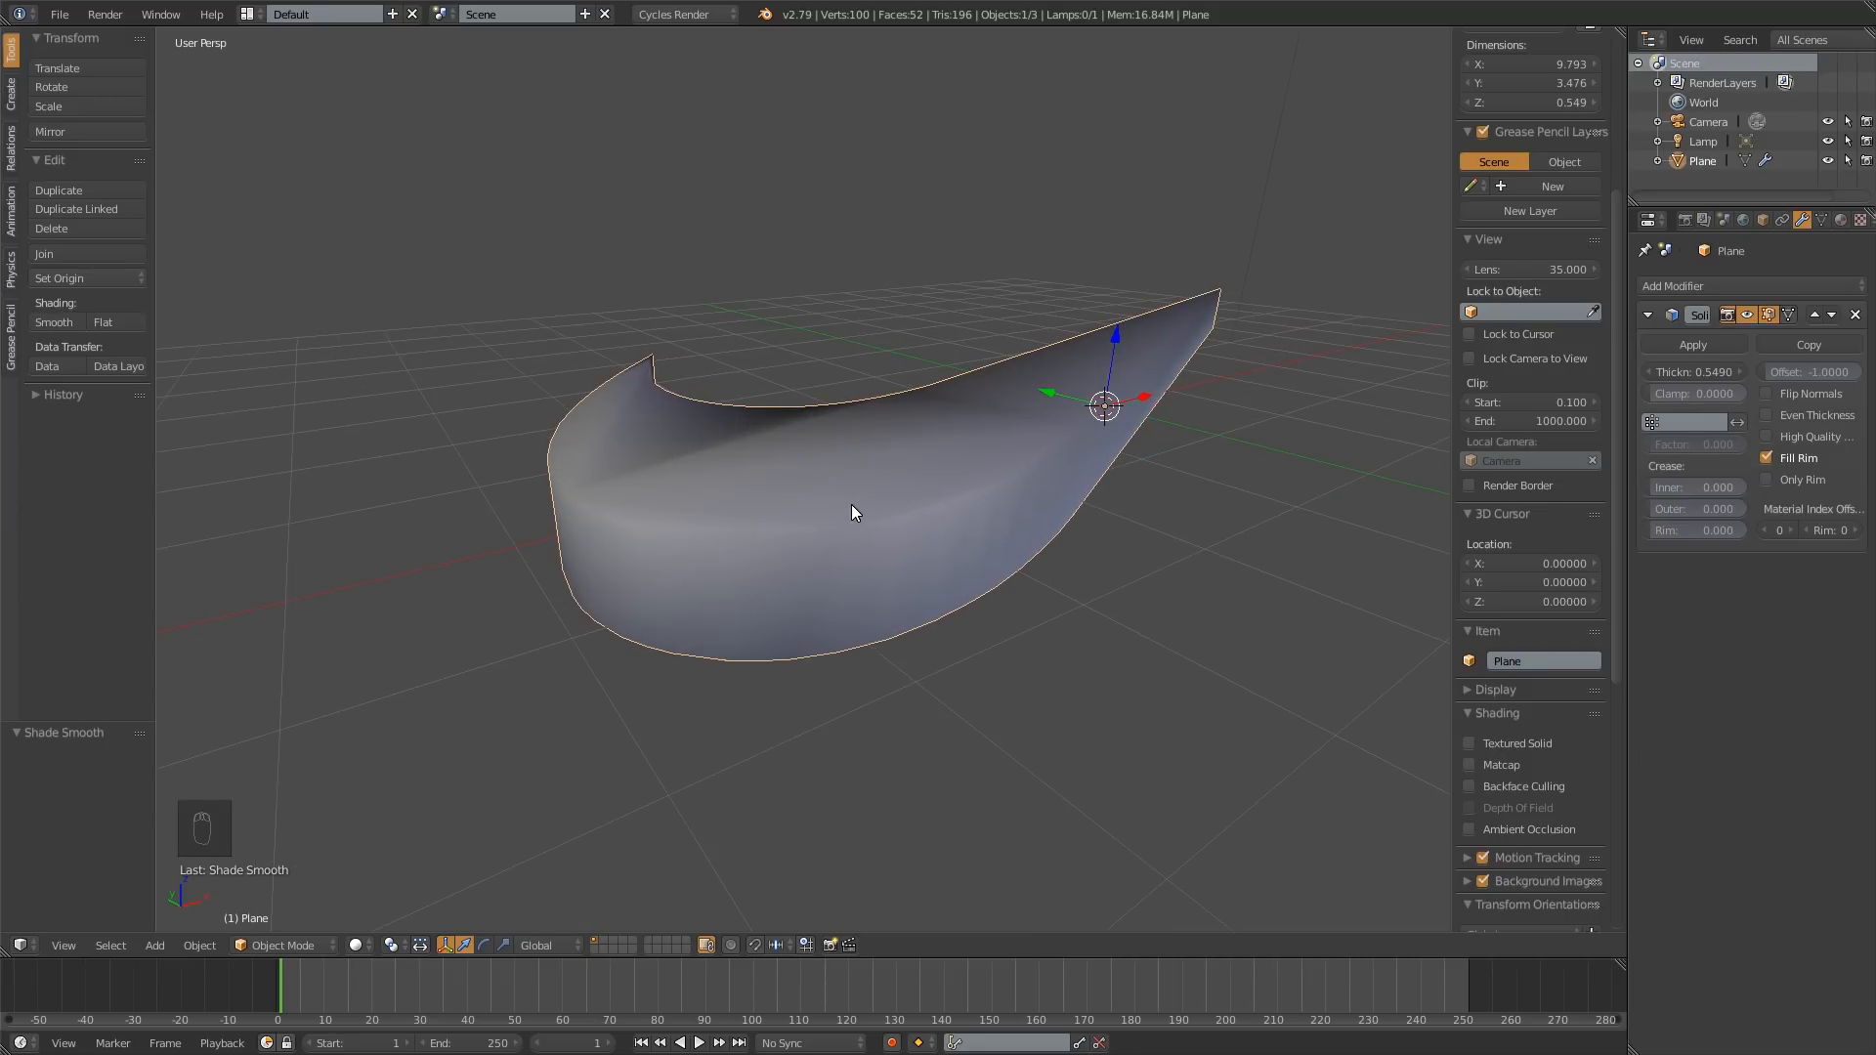
{"action": "middle_click_drag", "start_coordinate": [887, 532], "coordinate": [918, 537]}
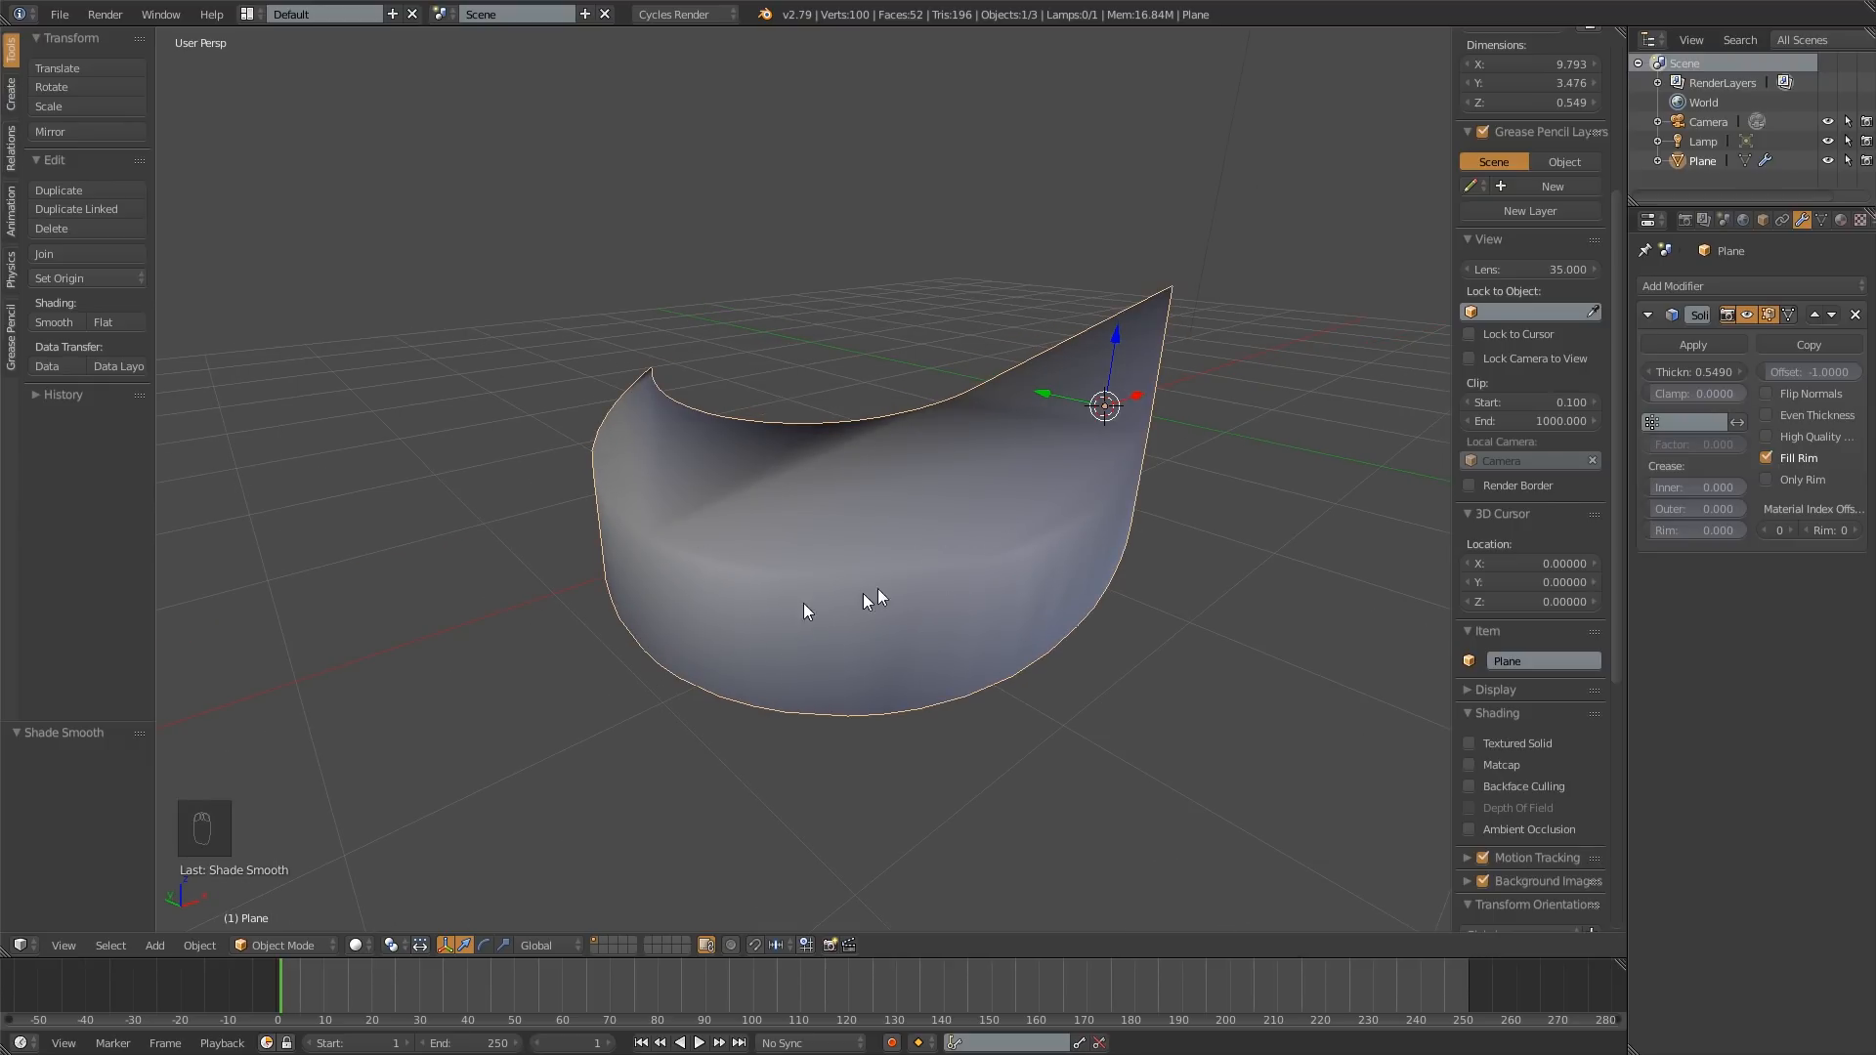
{"action": "middle_click_drag", "start_coordinate": [805, 603], "coordinate": [947, 586]}
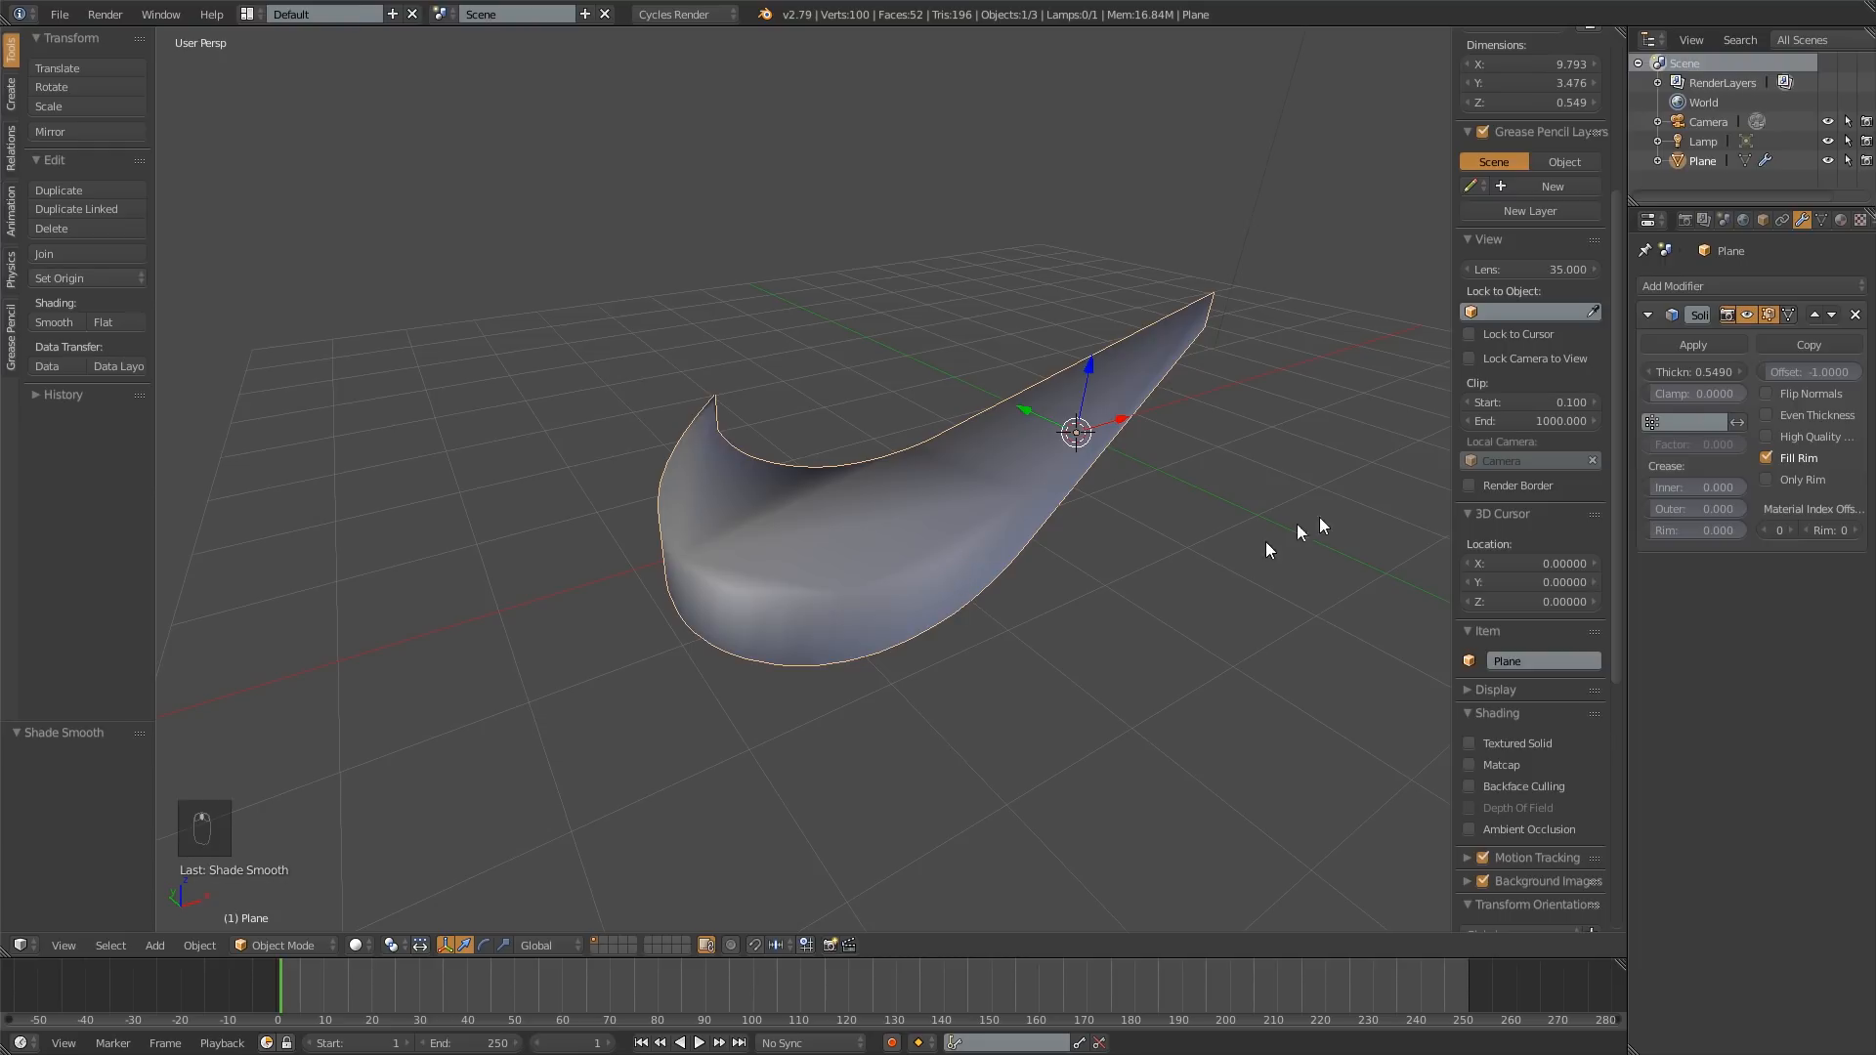
Step: Add an Edge Split modifier after the Solidify modifier and check the swoosh's edges
{"action": "left_click", "coordinate": [1750, 286]}
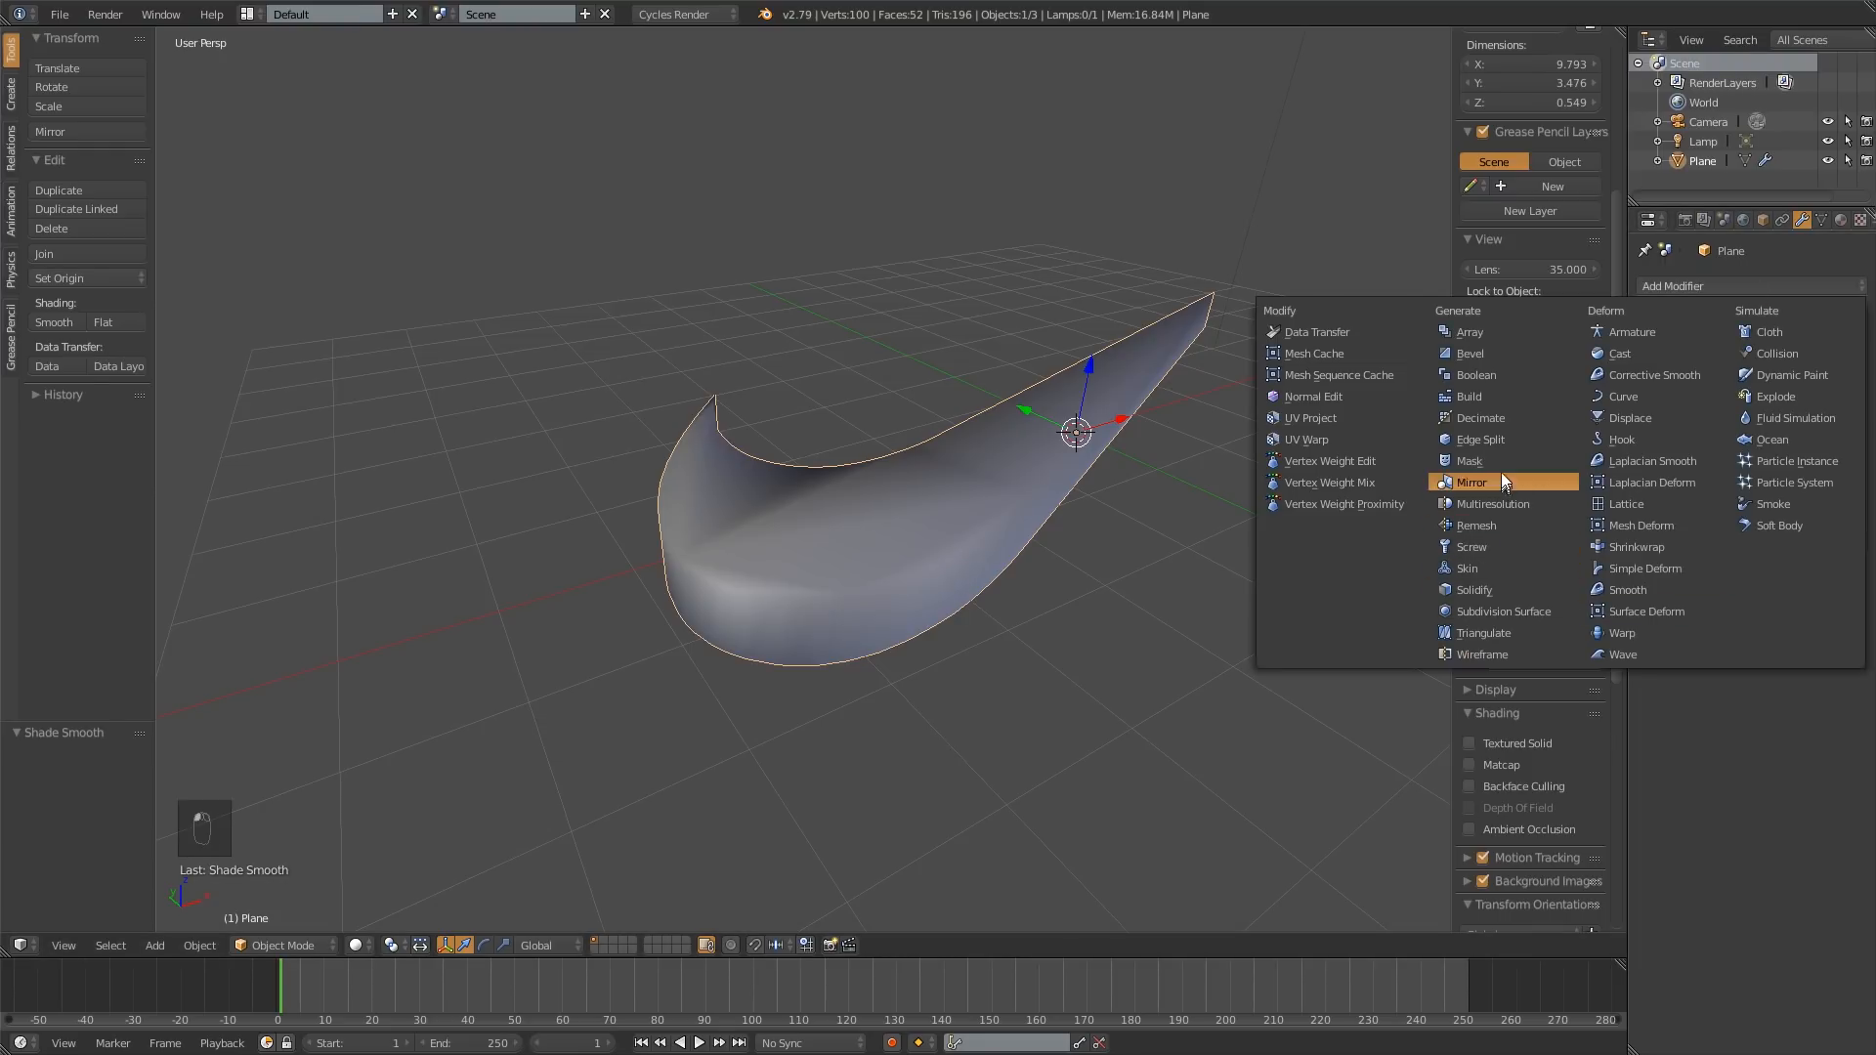
{"action": "left_click", "coordinate": [1498, 438]}
{"action": "middle_click_drag", "start_coordinate": [1209, 462], "coordinate": [1274, 589]}
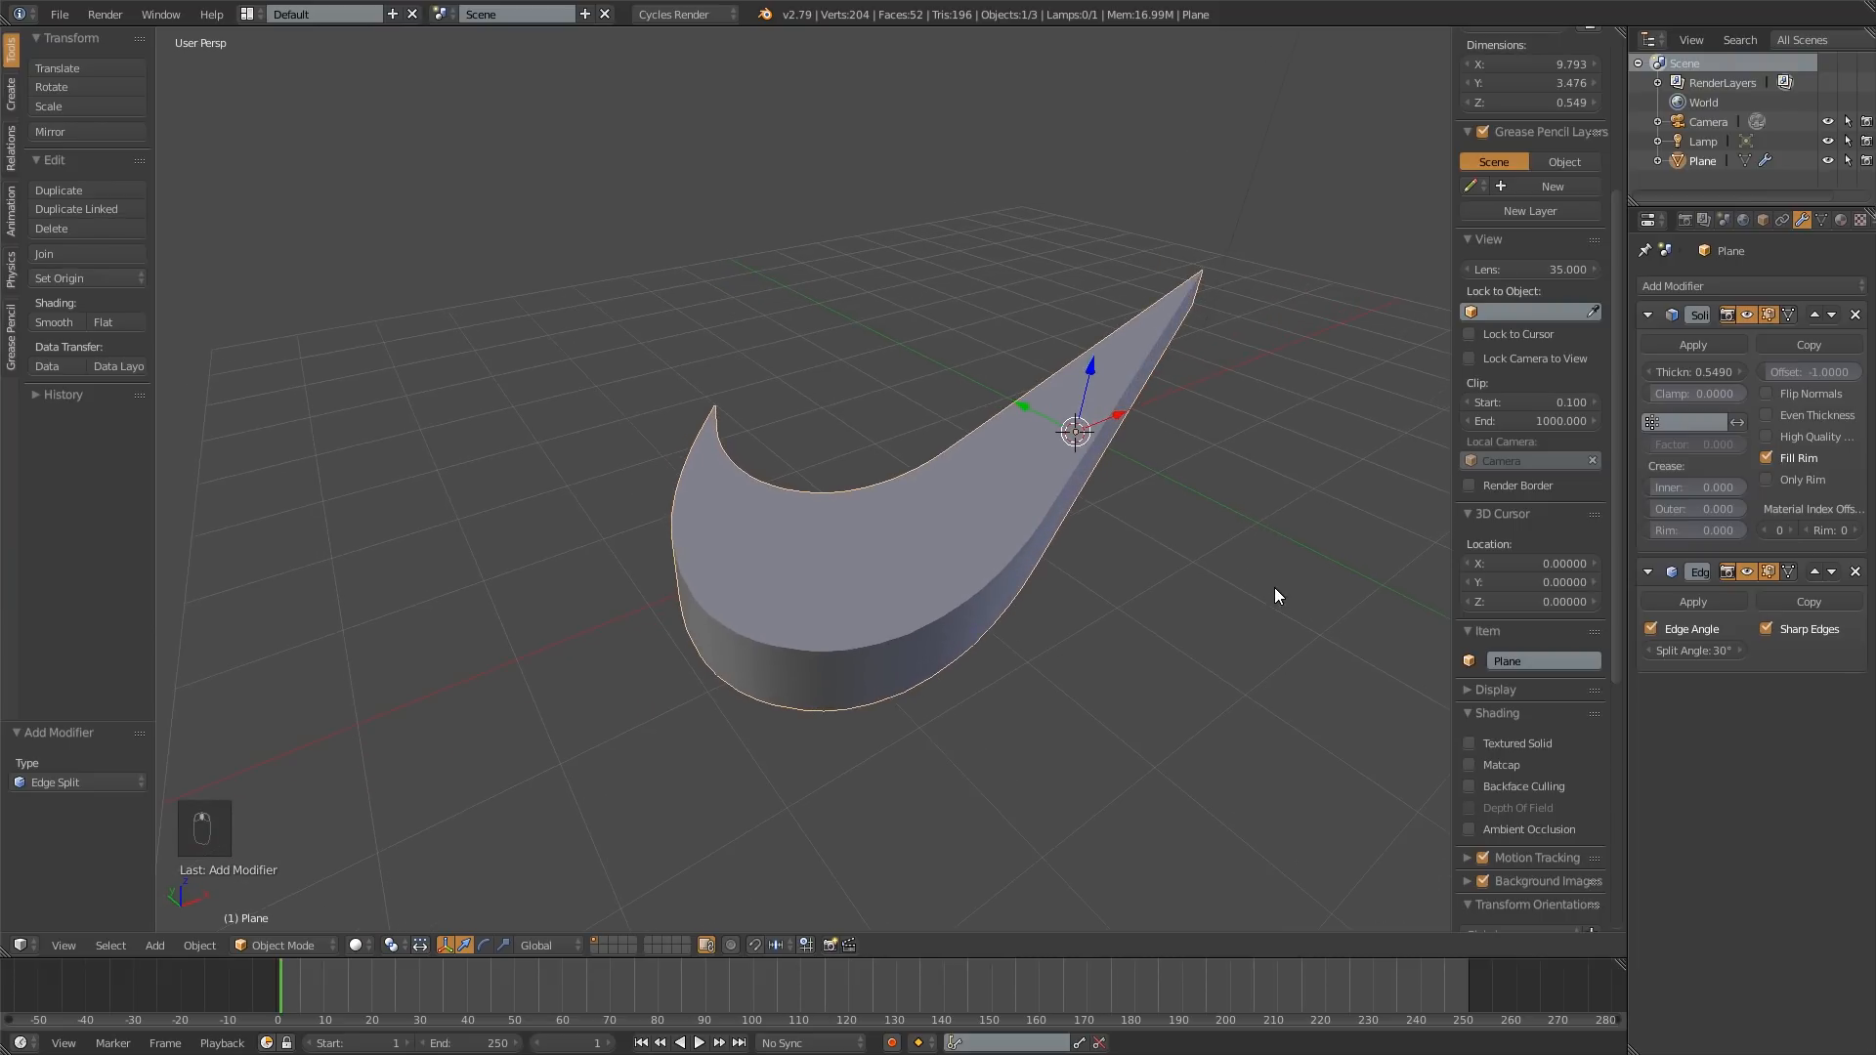
{"action": "middle_click_drag", "start_coordinate": [1097, 544], "coordinate": [1046, 543]}
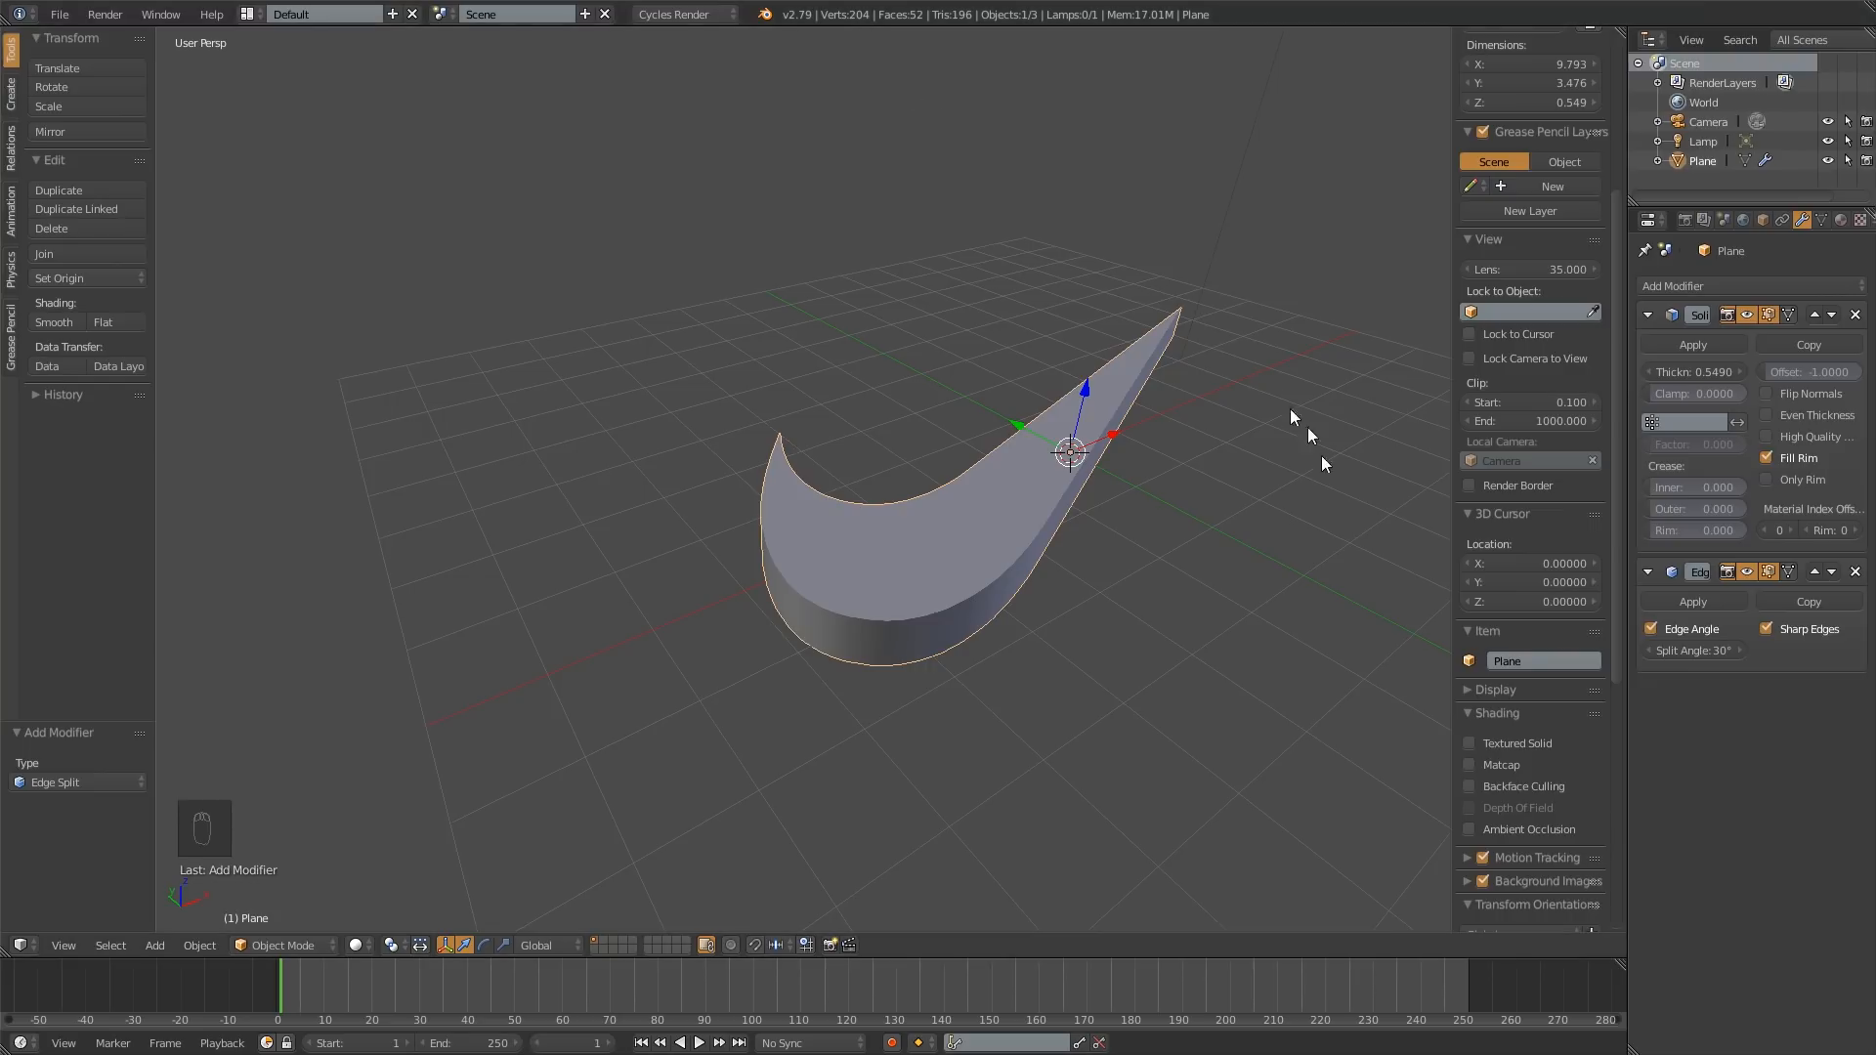
Step: Disable the Edge Split modifier in the viewport to compare the swoosh's shading, and remove the modifier
{"action": "left_click", "coordinate": [1747, 571]}
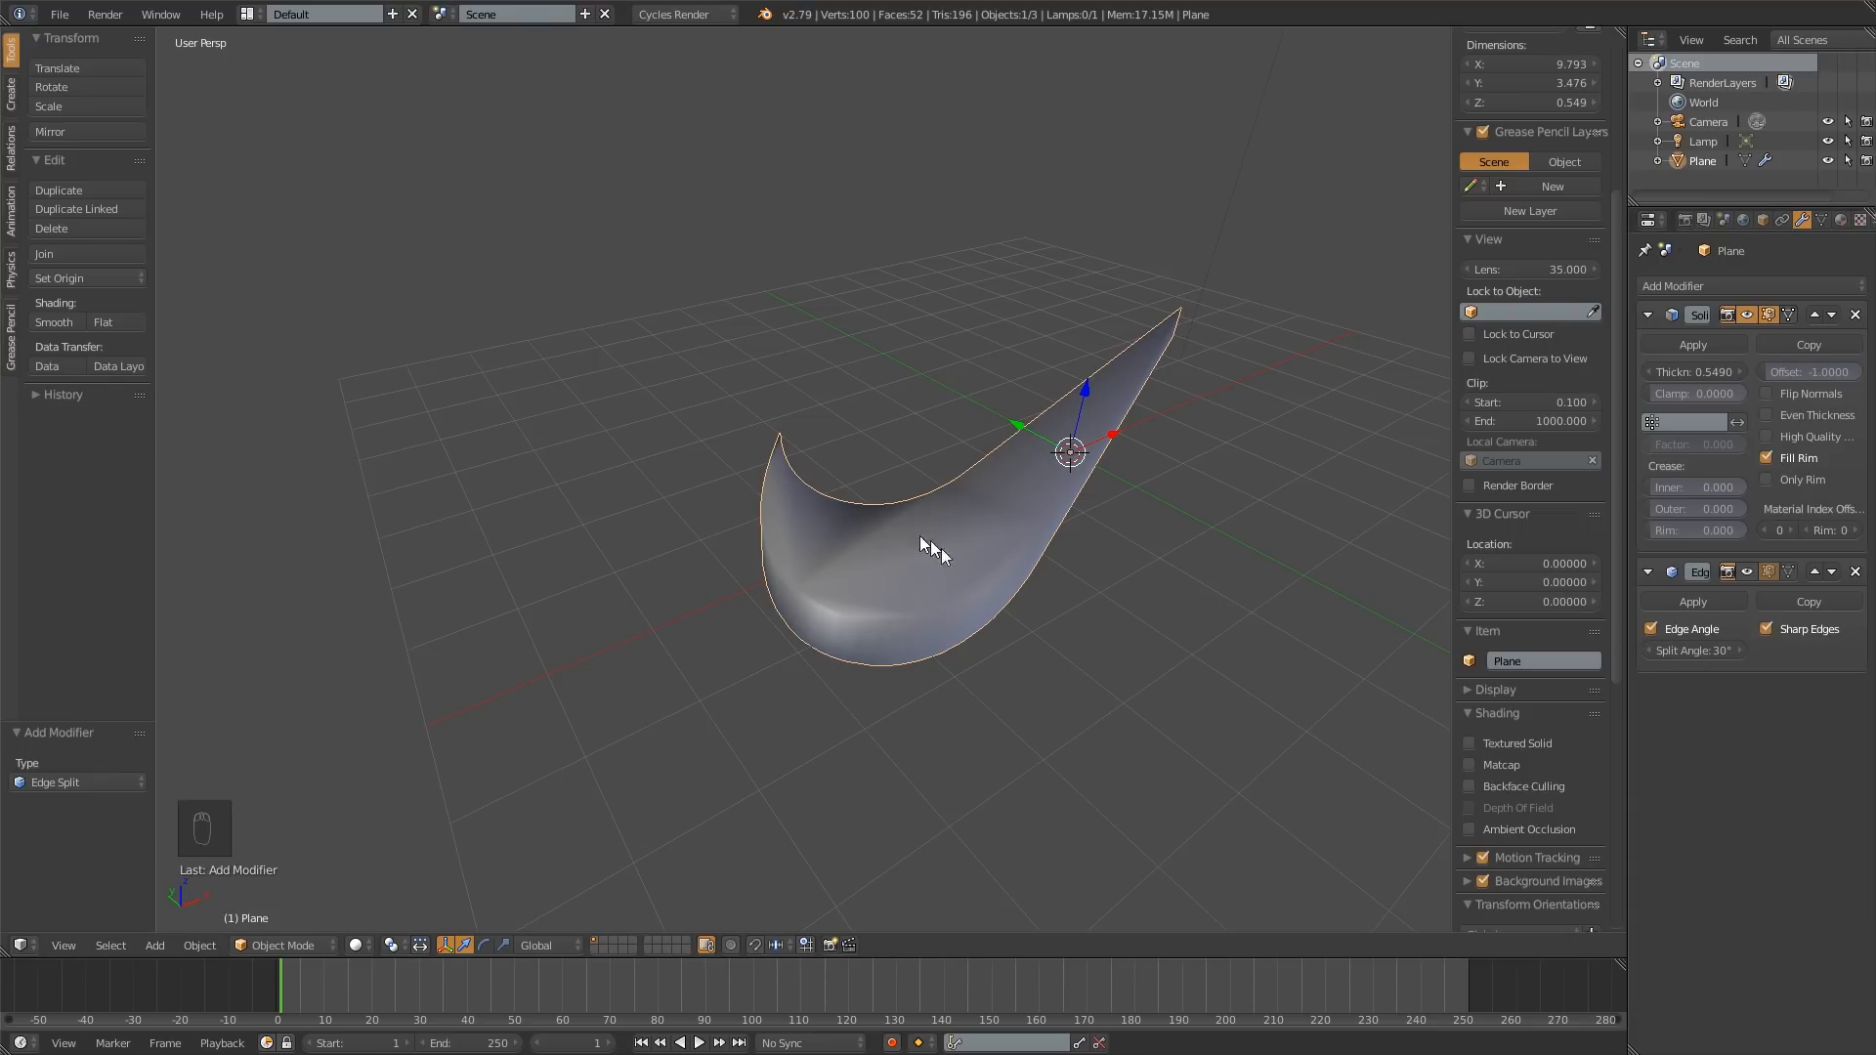
{"action": "middle_click_drag", "start_coordinate": [777, 569], "coordinate": [766, 467]}
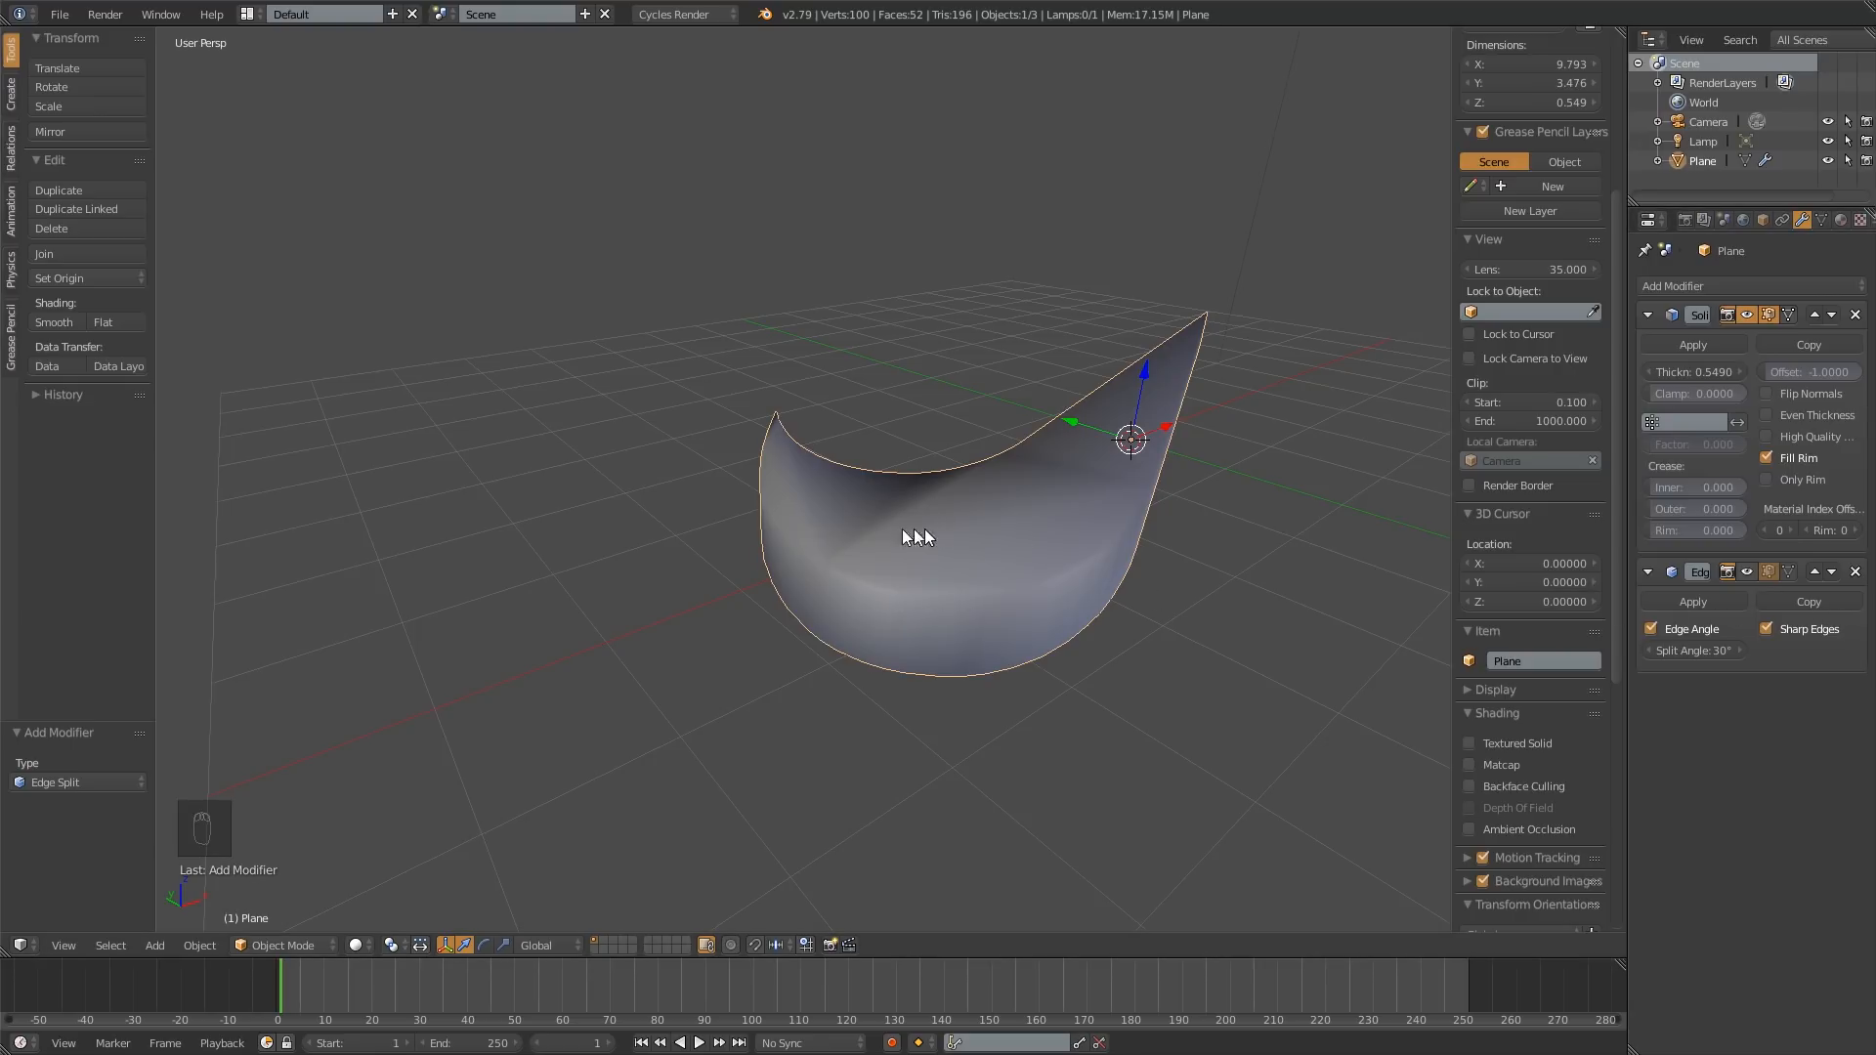
{"action": "middle_click_drag", "start_coordinate": [1055, 549], "coordinate": [1058, 592]}
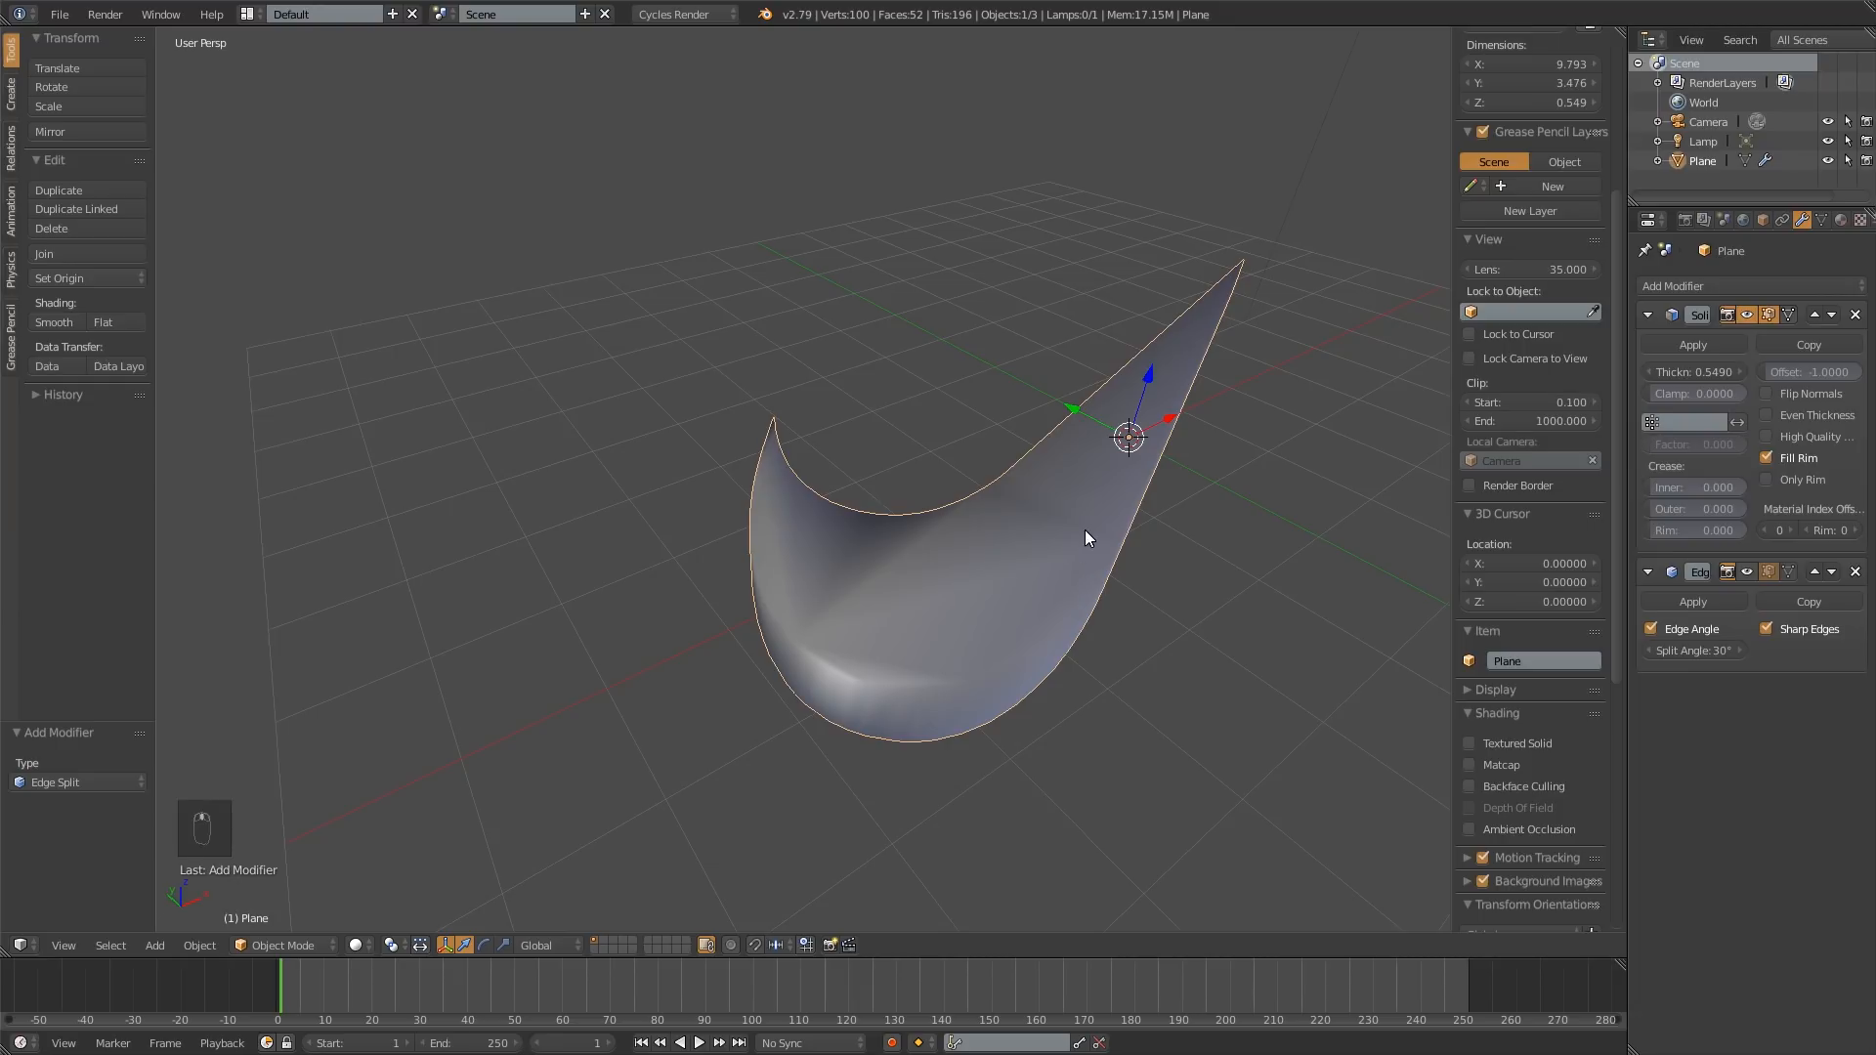
{"action": "middle_click_drag", "start_coordinate": [1084, 530], "coordinate": [858, 133]}
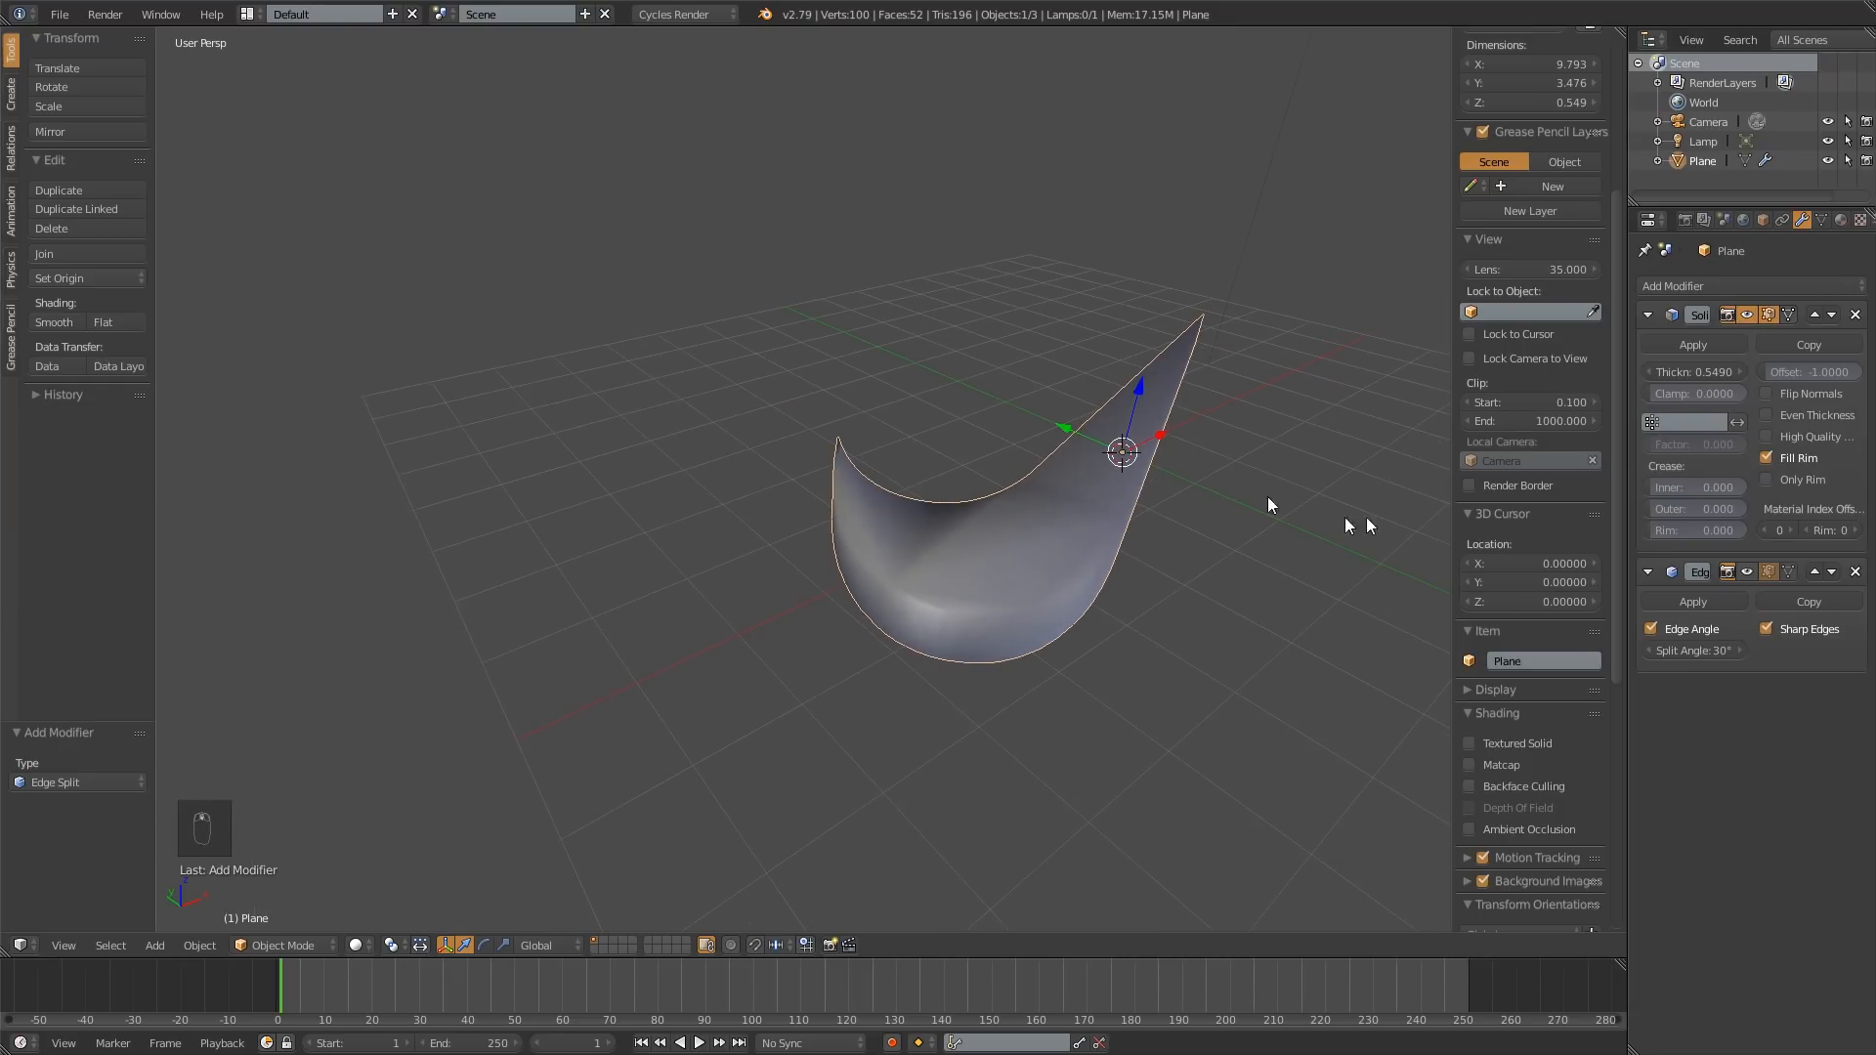
{"action": "middle_click_drag", "start_coordinate": [1268, 498], "coordinate": [1063, 520]}
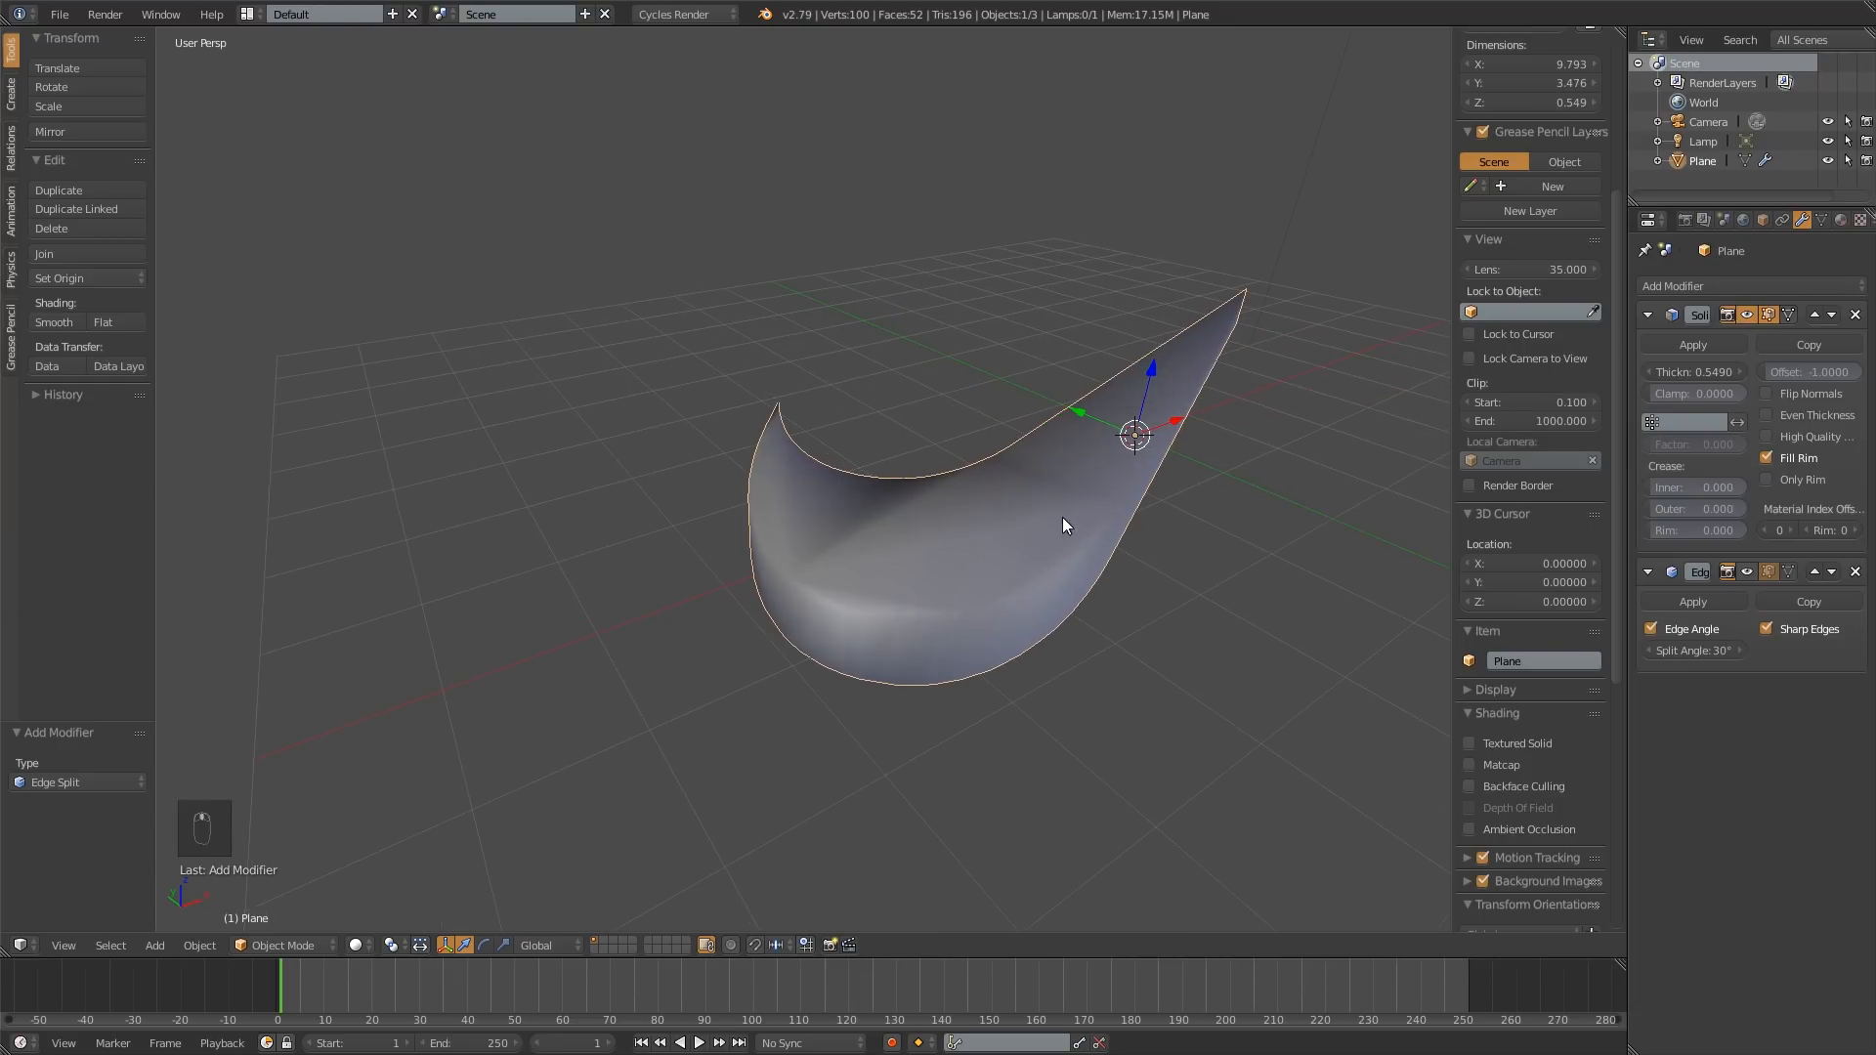
{"action": "middle_click_drag", "start_coordinate": [864, 467], "coordinate": [879, 459]}
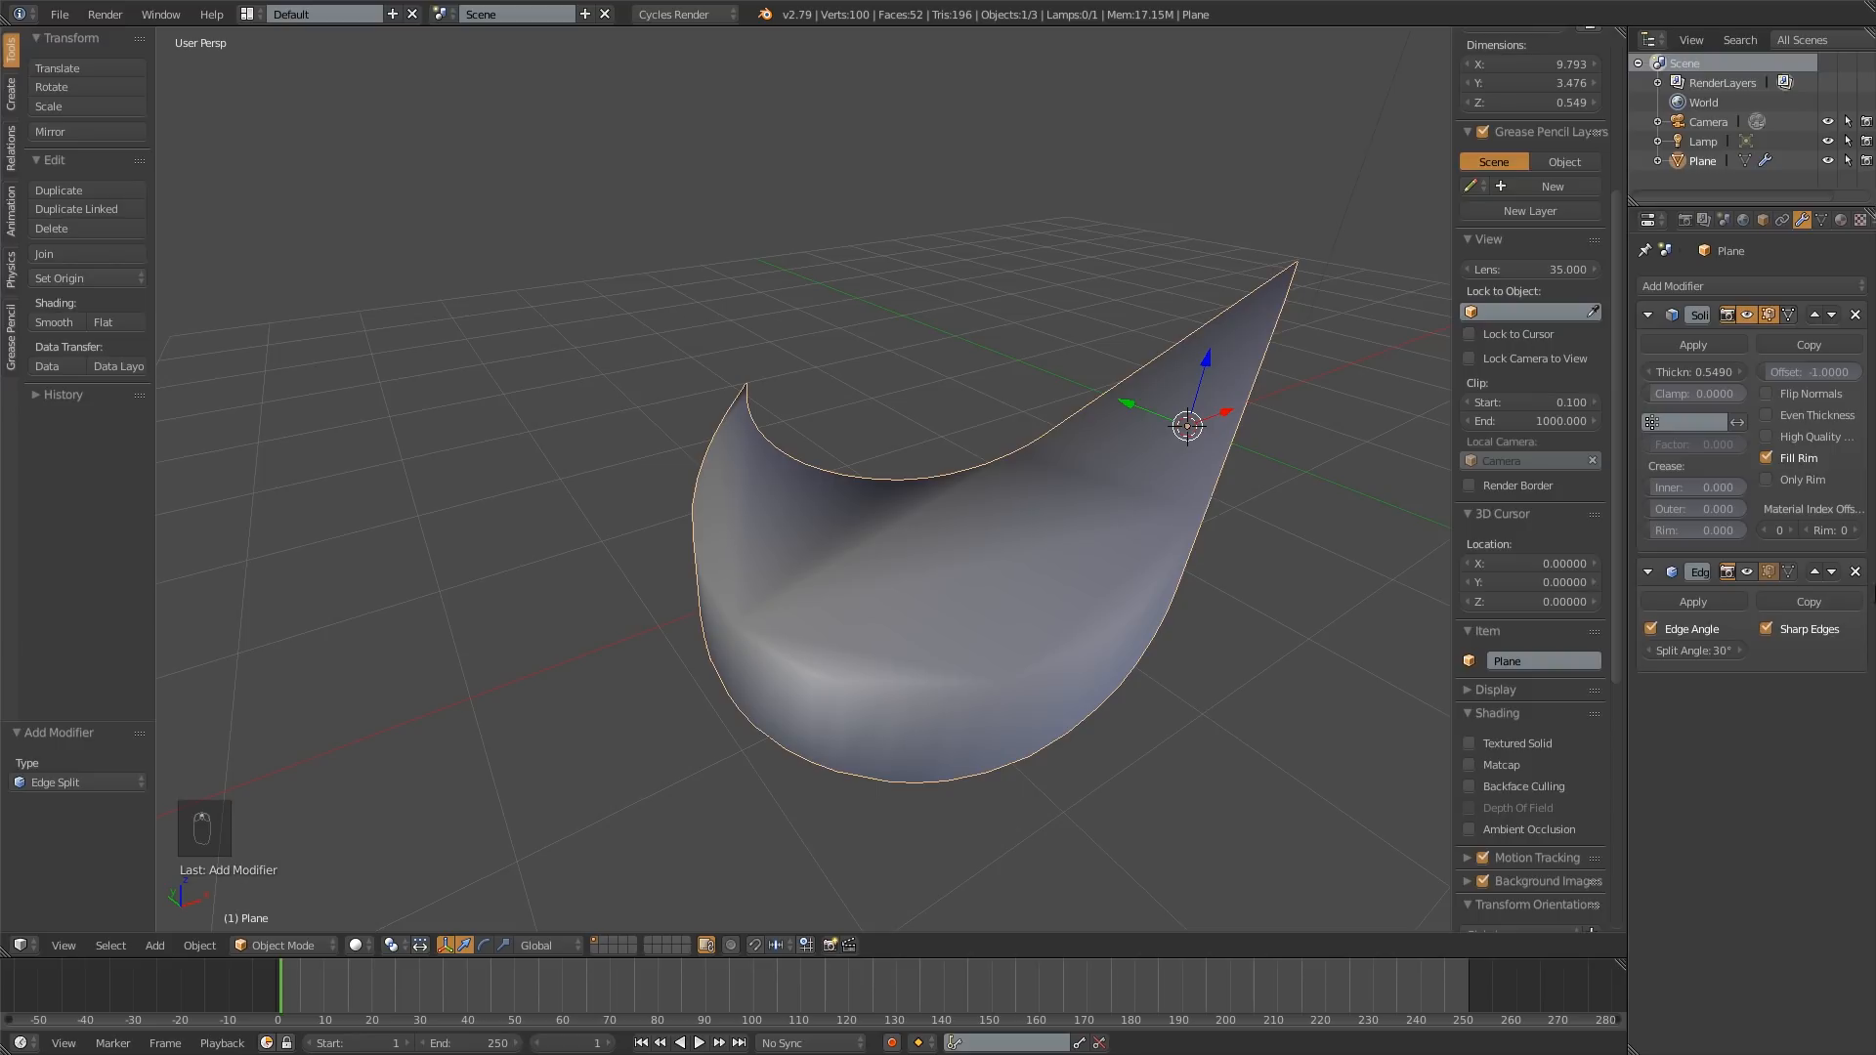
{"action": "left_click", "coordinate": [1855, 571]}
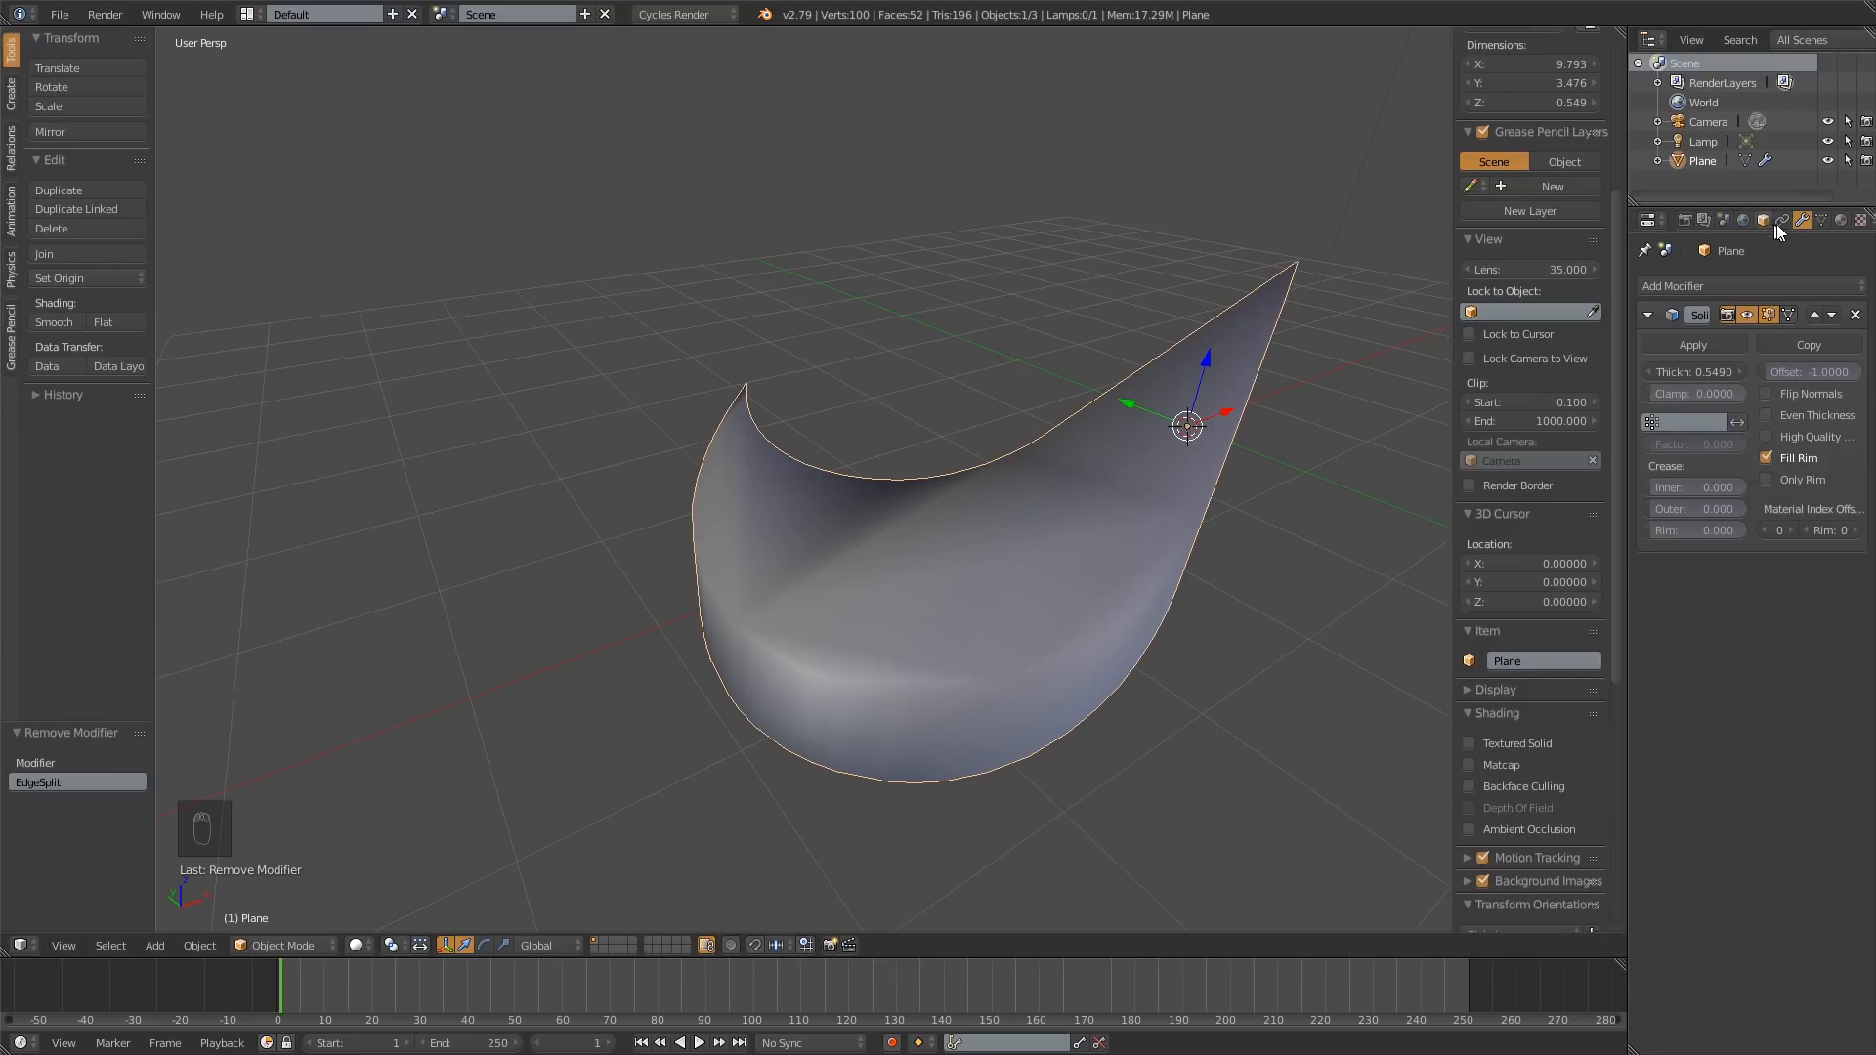
Step: Enable Auto Smooth for the swoosh mesh's normals and check the shading of its edges
{"action": "left_click", "coordinate": [1820, 220]}
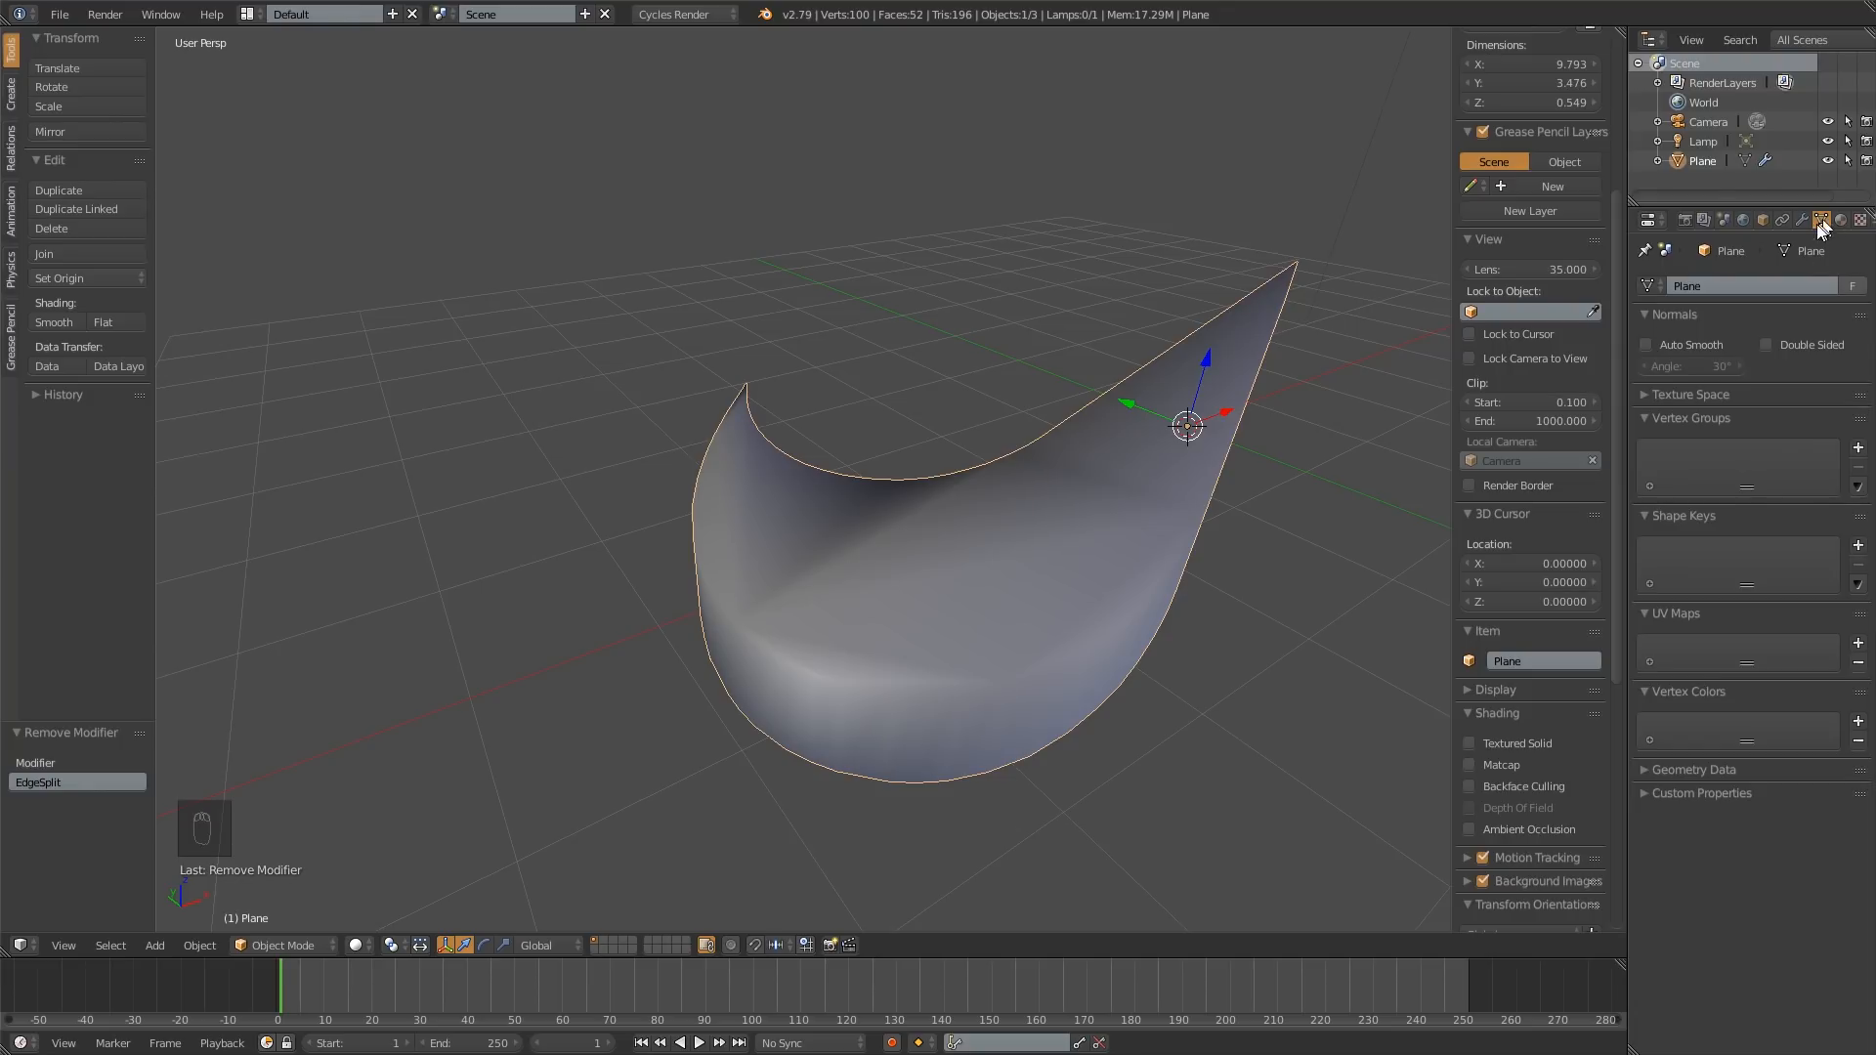
{"action": "left_click", "coordinate": [1656, 344]}
{"action": "middle_click_drag", "start_coordinate": [1387, 478], "coordinate": [1272, 535]}
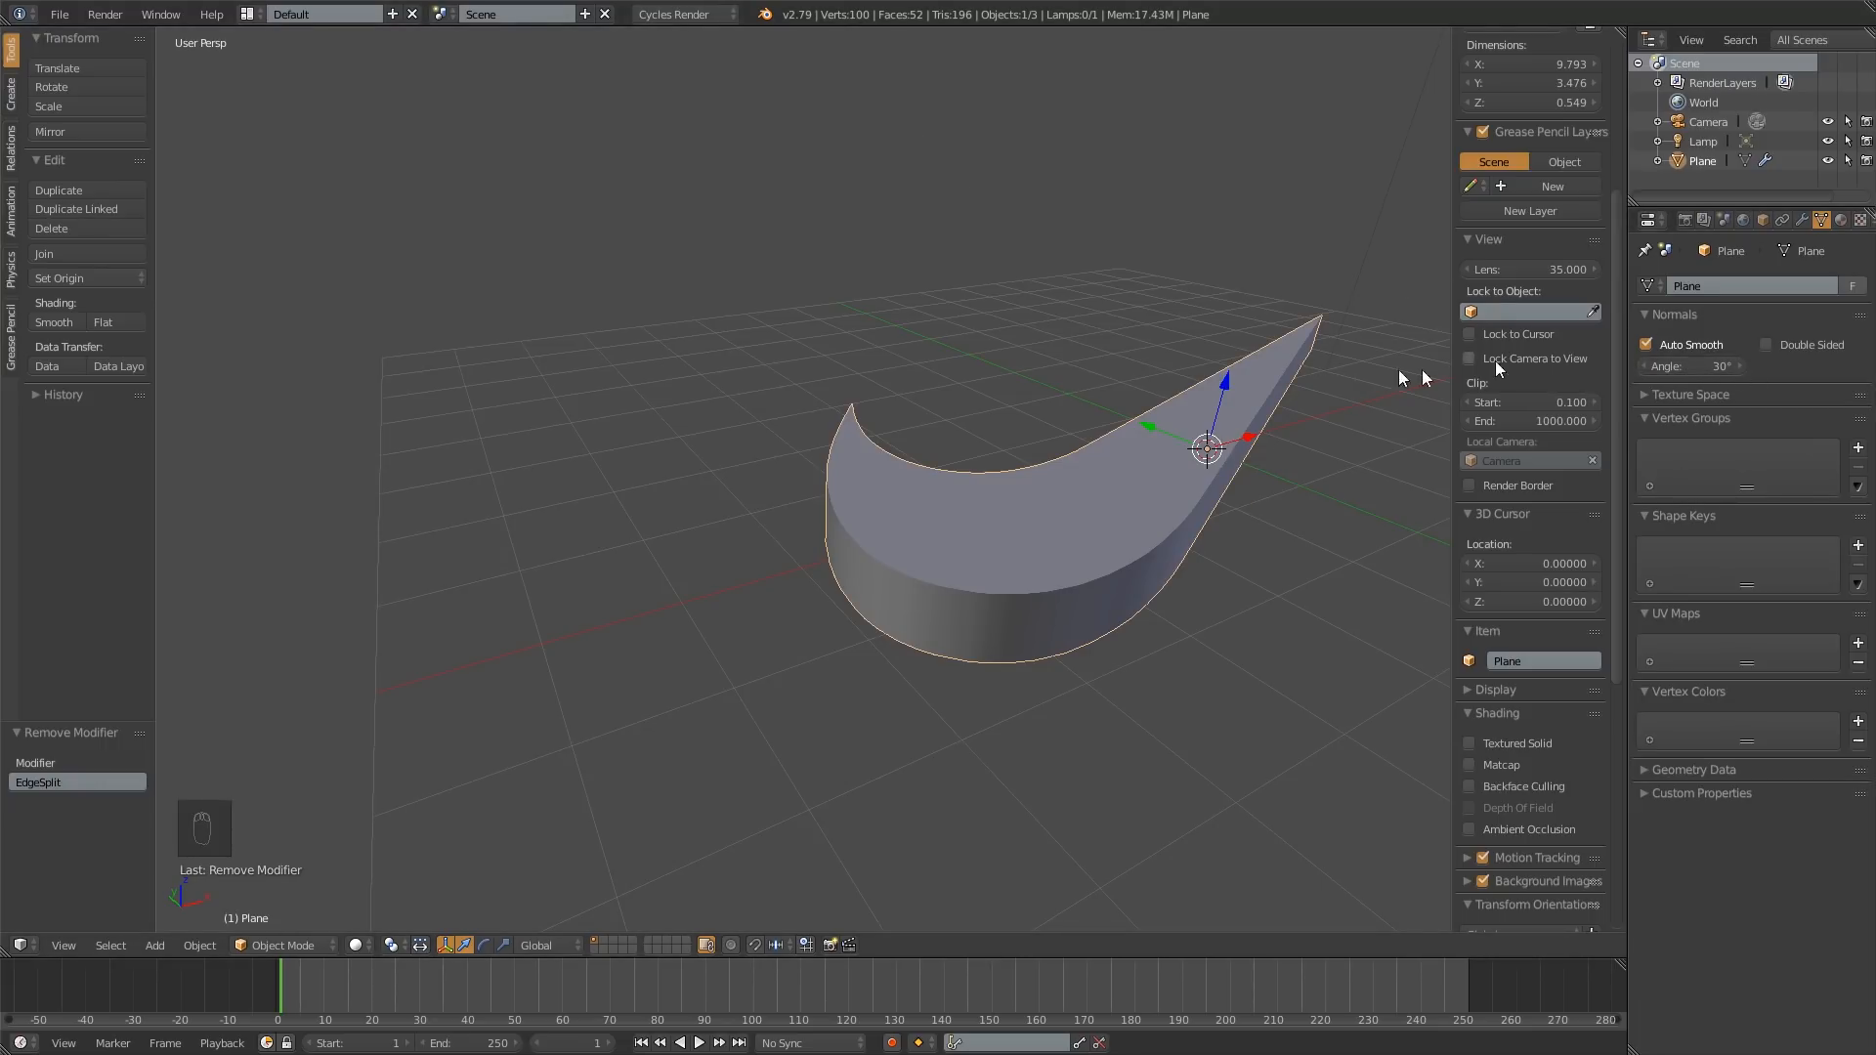
{"action": "middle_click_drag", "start_coordinate": [1072, 459], "coordinate": [1016, 440]}
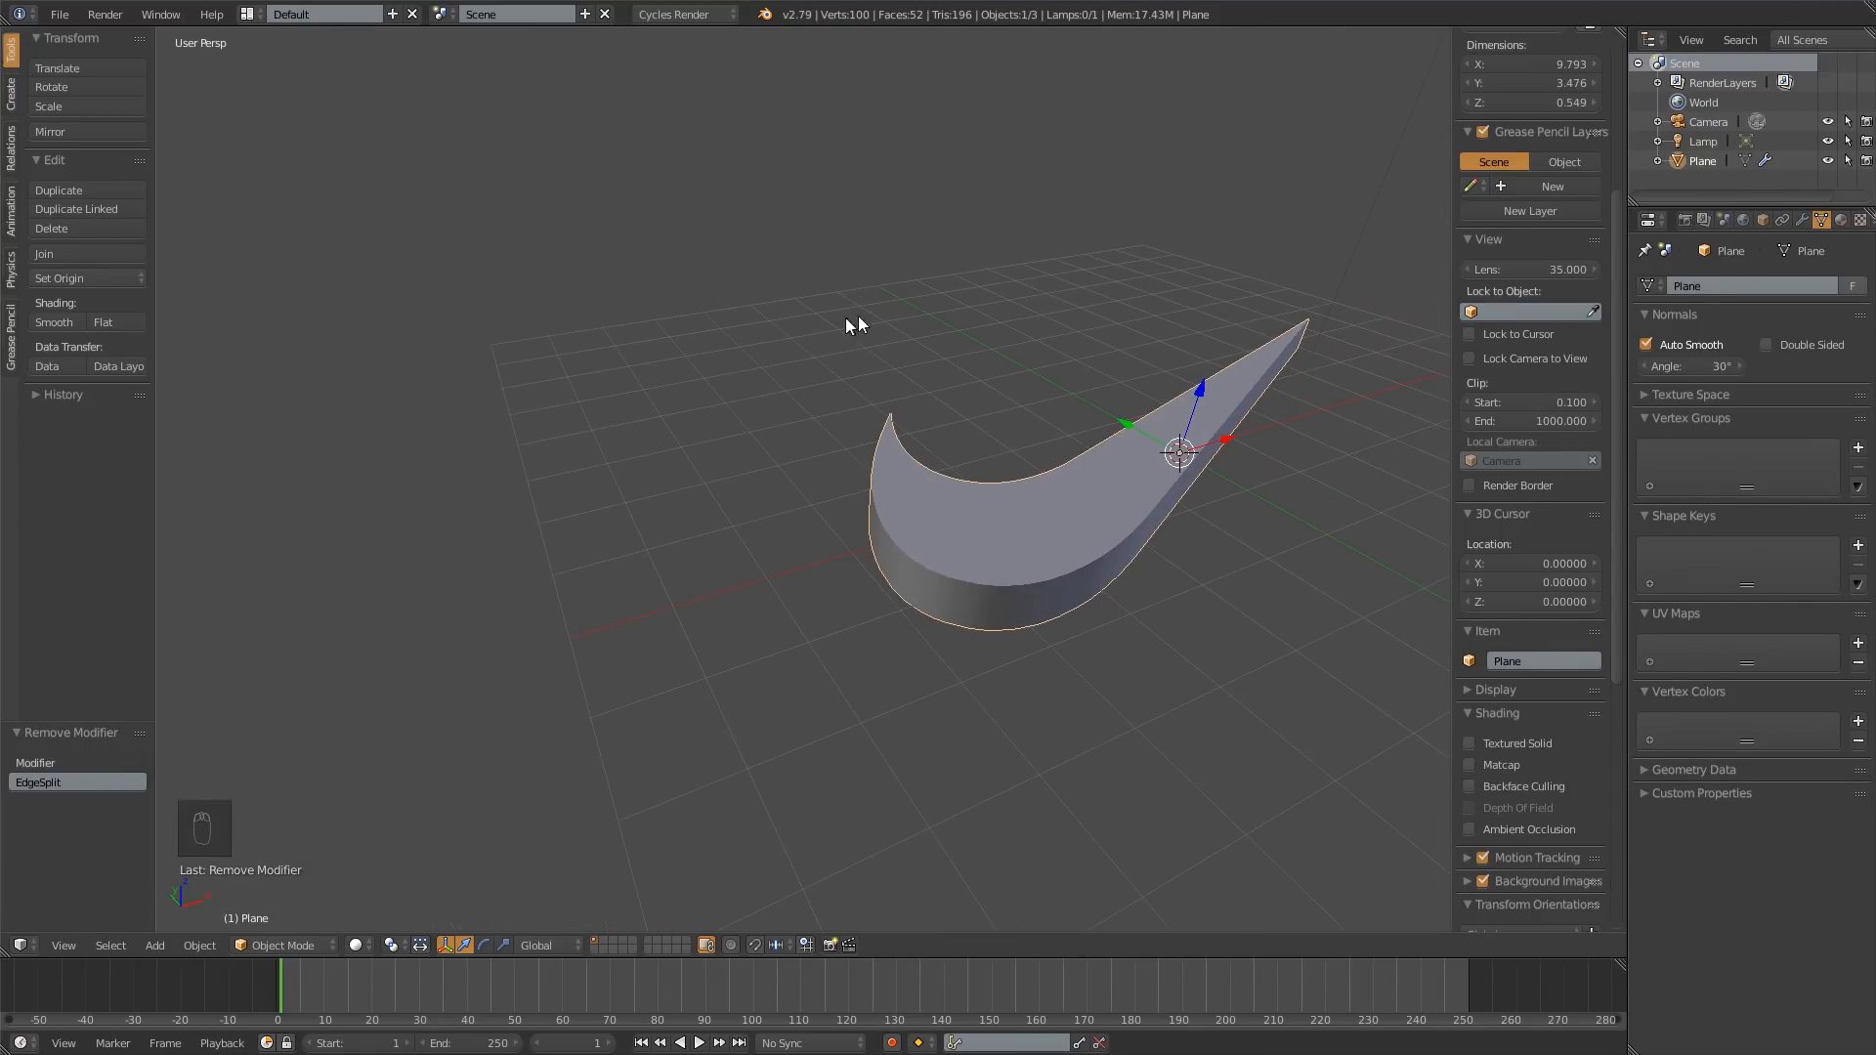
{"action": "scroll", "coordinate": [899, 381], "scroll_direction": "down", "scroll_amount": 1}
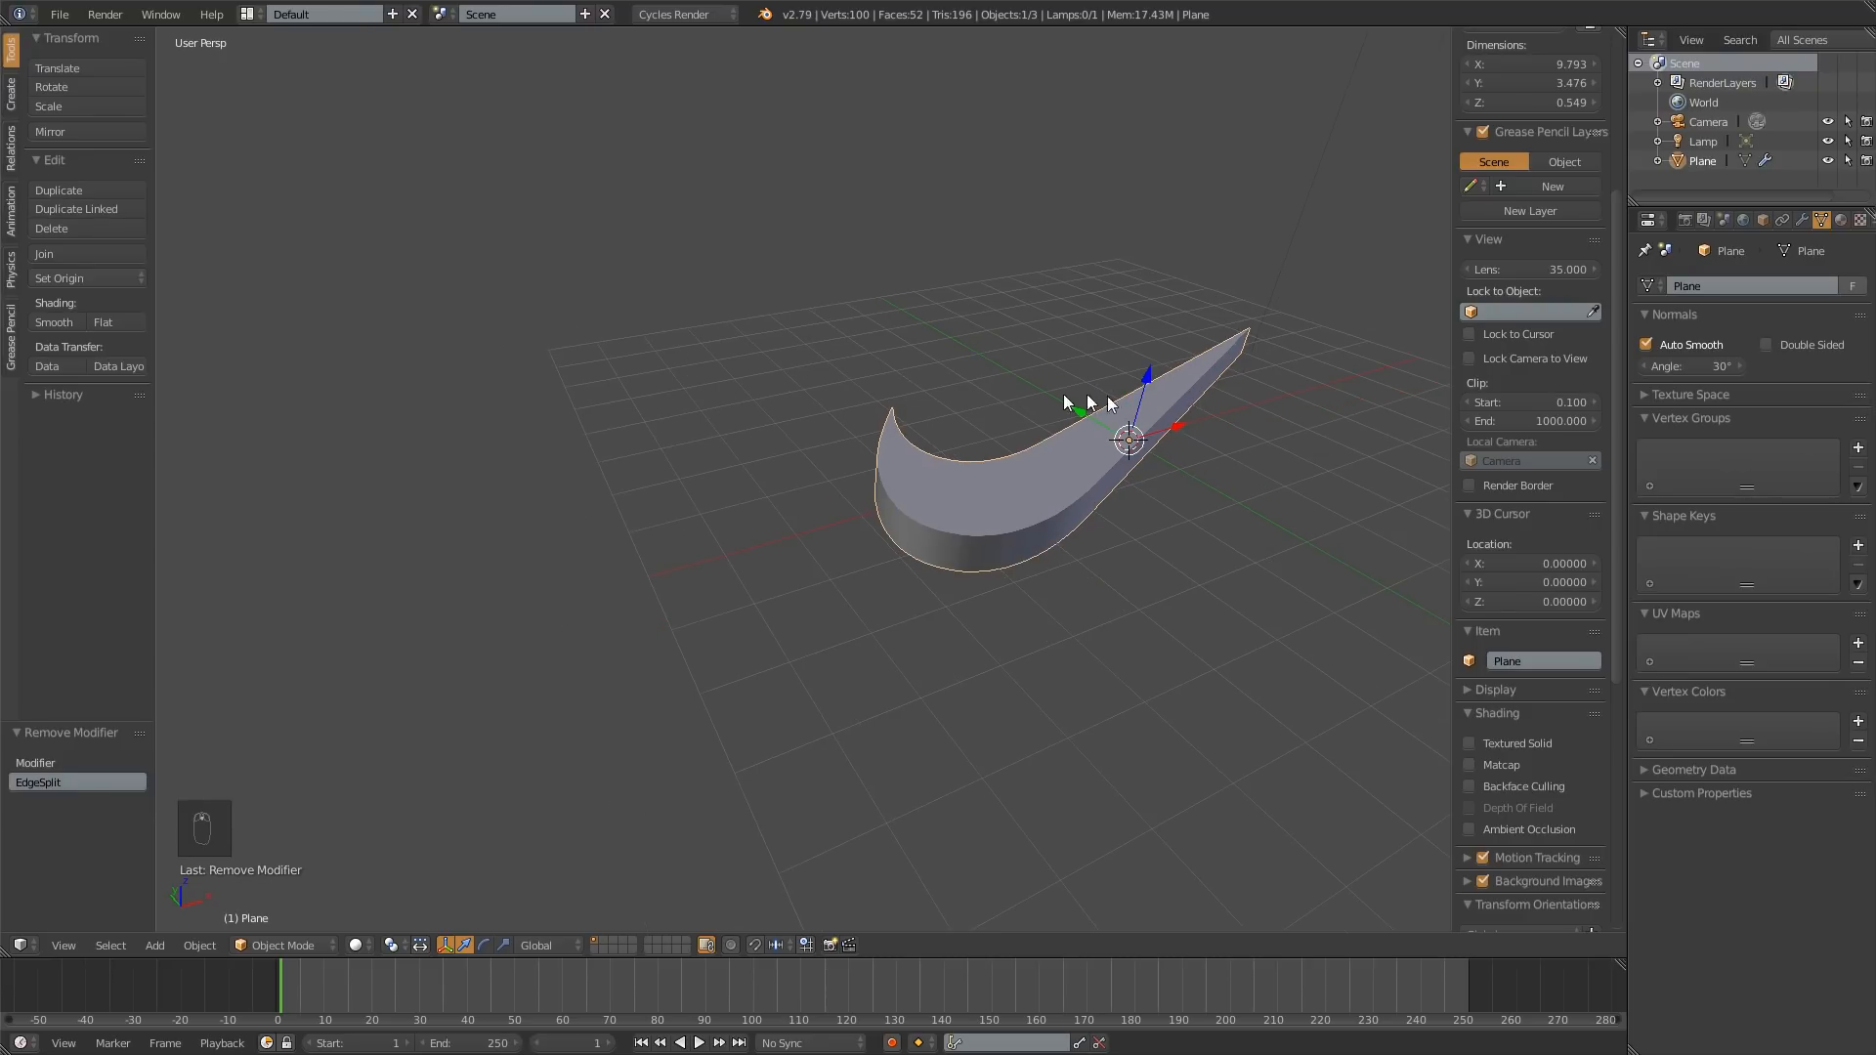
{"action": "middle_click_drag", "start_coordinate": [1112, 404], "coordinate": [1096, 445], "text": "shift"}
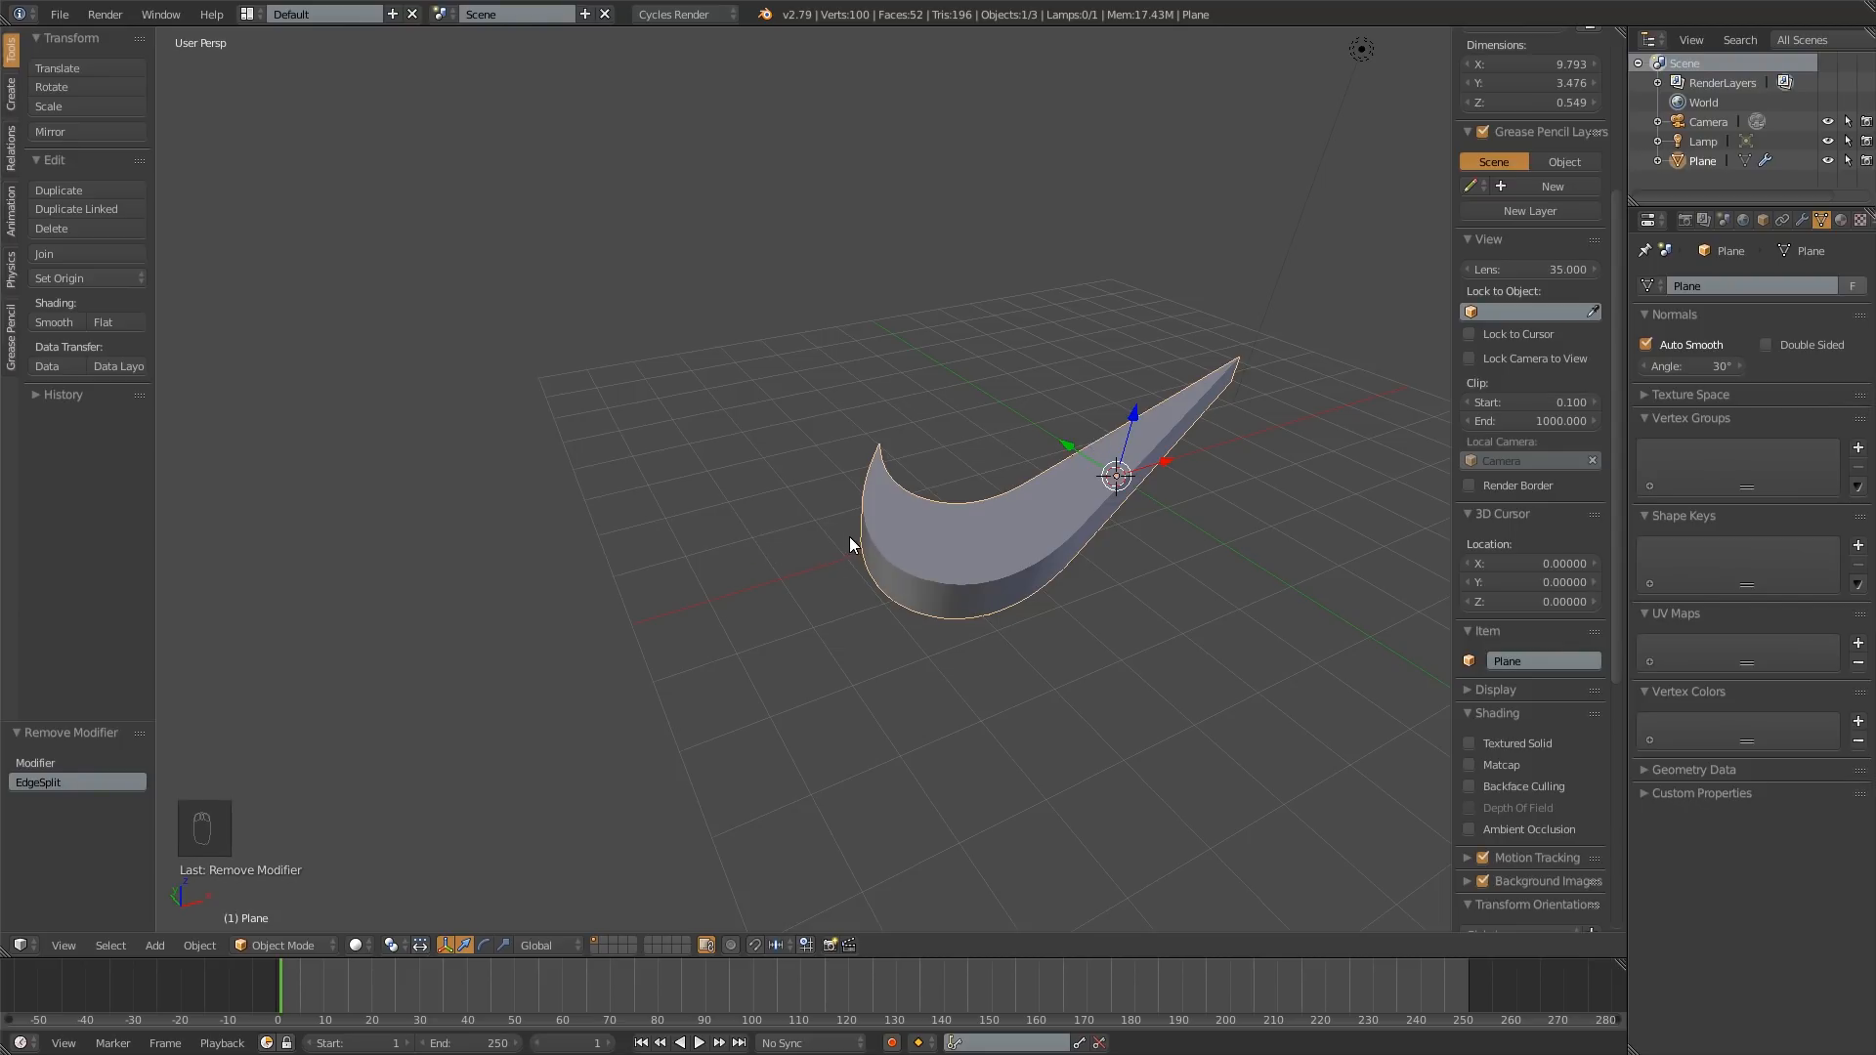
{"action": "mouse_move", "coordinate": [953, 528]}
{"action": "middle_mouse_down"}
{"action": "mouse_move", "coordinate": [1017, 528]}
{"action": "mouse_move", "coordinate": [997, 572]}
{"action": "mouse_move", "coordinate": [1026, 562]}
{"action": "mouse_move", "coordinate": [986, 536]}
{"action": "middle_mouse_up"}
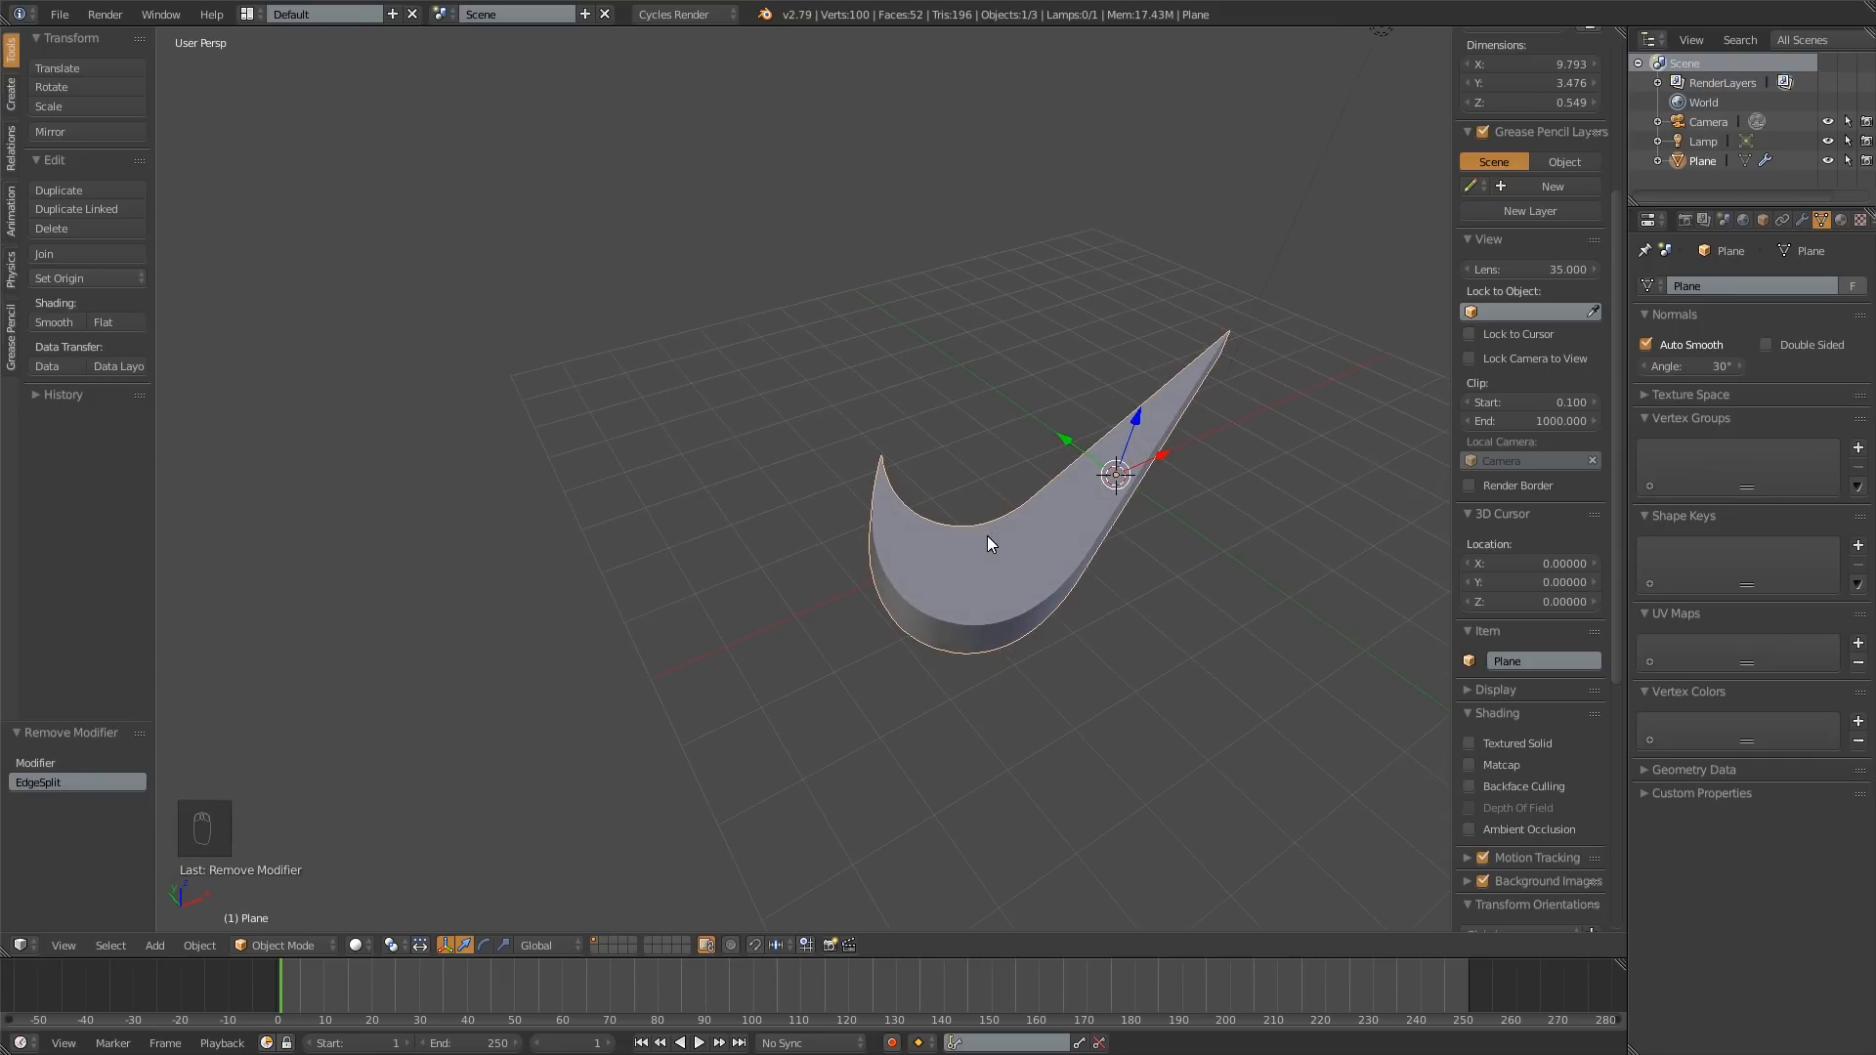
{"action": "middle_click_drag", "start_coordinate": [1194, 500], "coordinate": [1082, 430]}
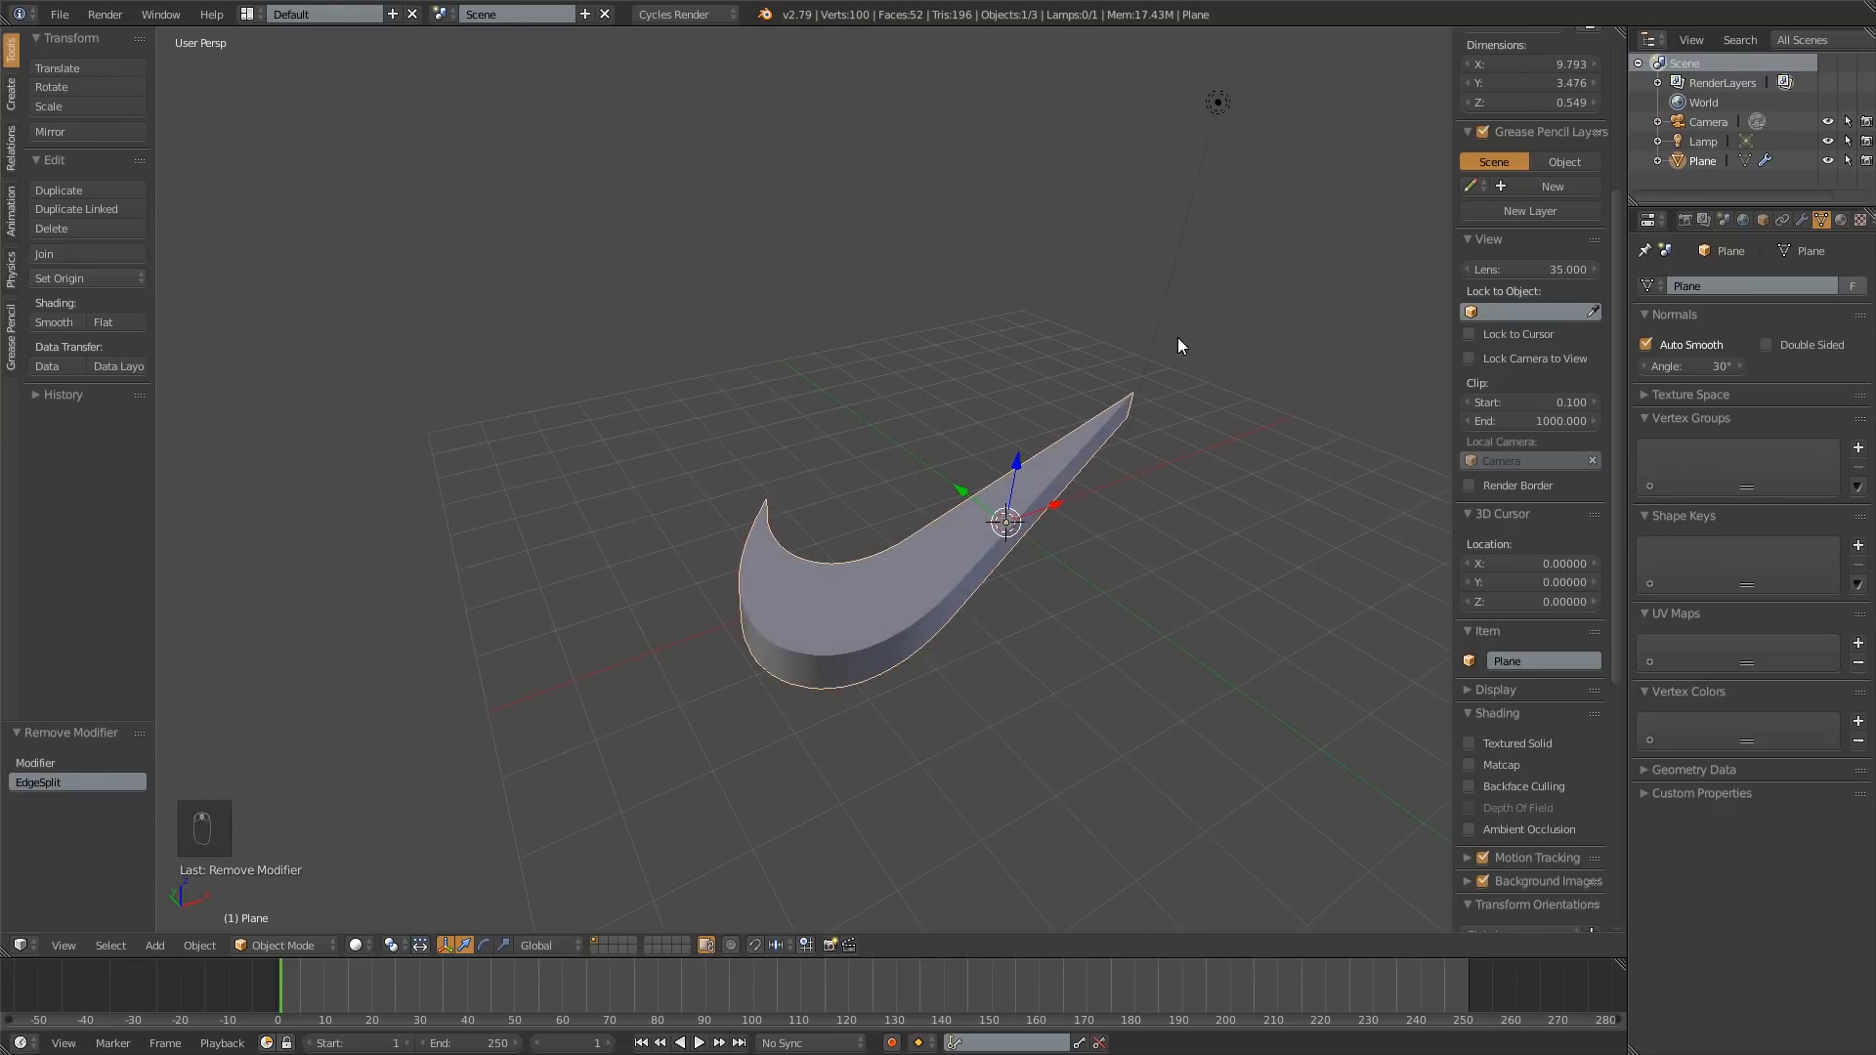
{"action": "scroll", "coordinate": [1524, 507], "scroll_direction": "up", "scroll_amount": 6}
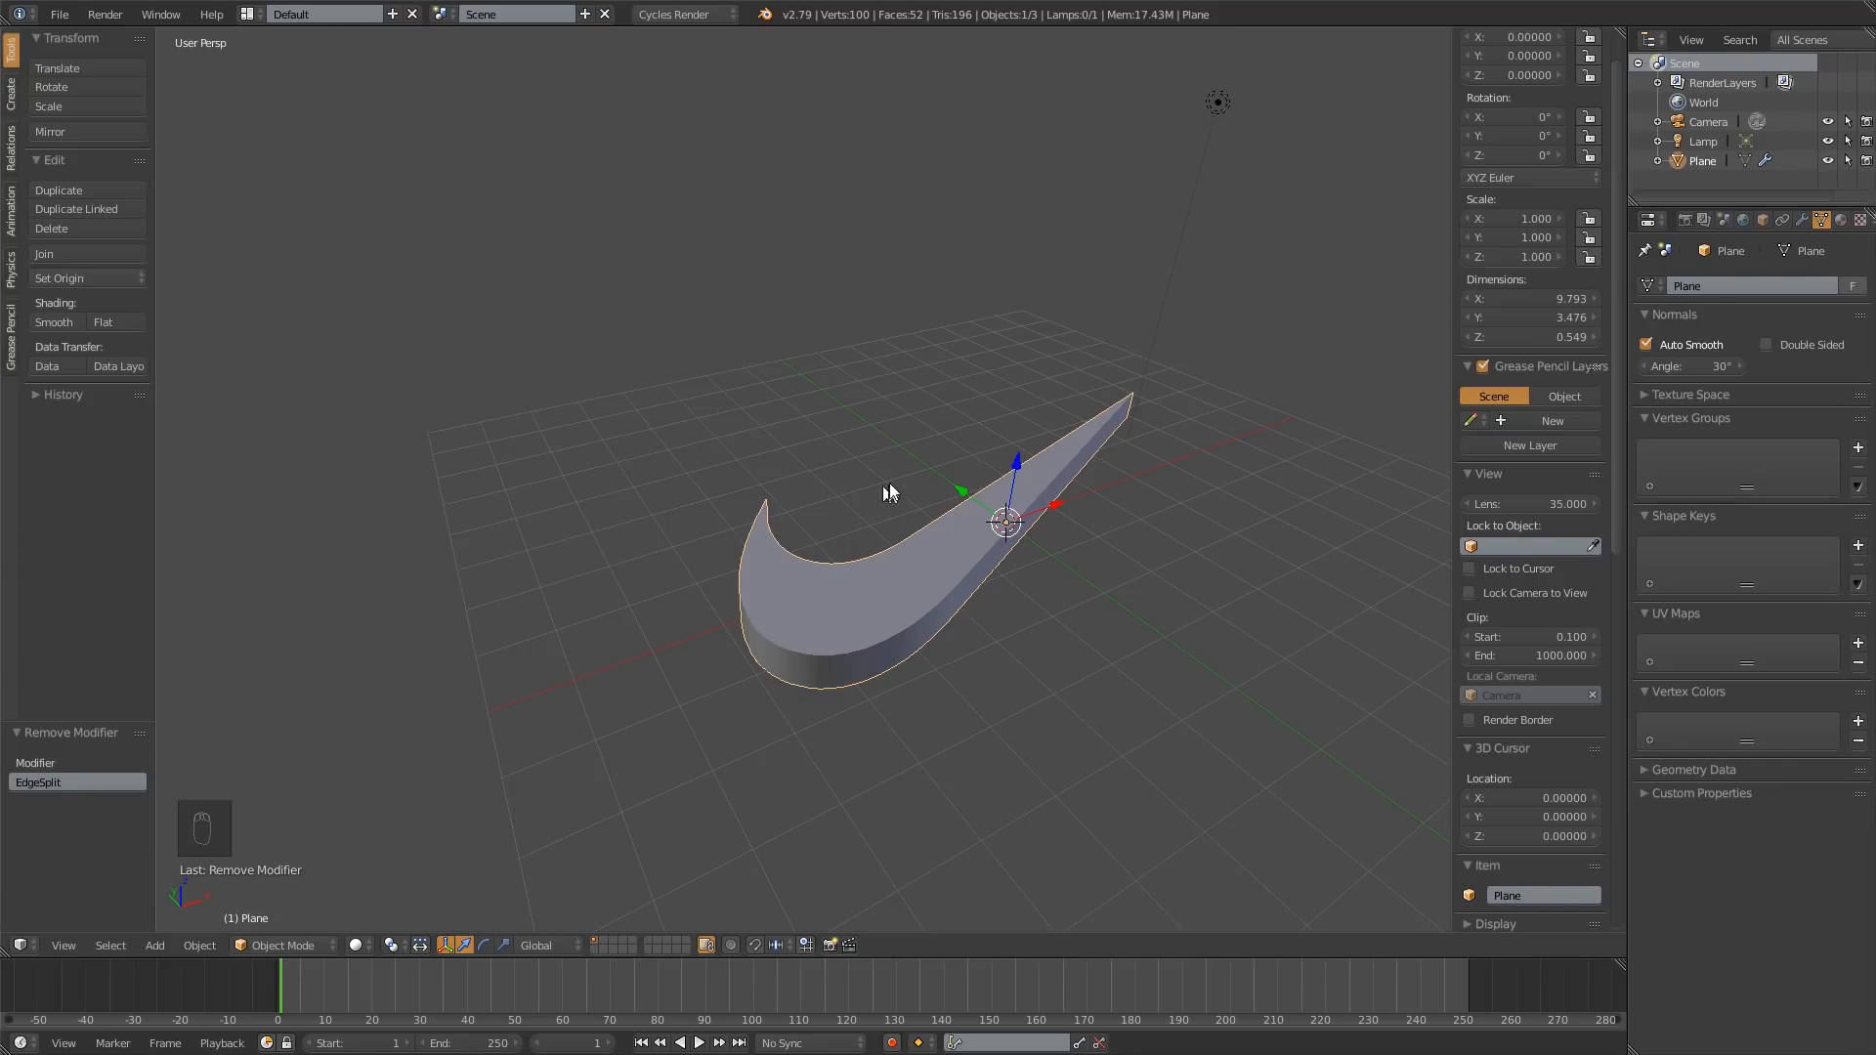
{"action": "middle_click_drag", "start_coordinate": [979, 465], "coordinate": [953, 510], "text": "shift"}
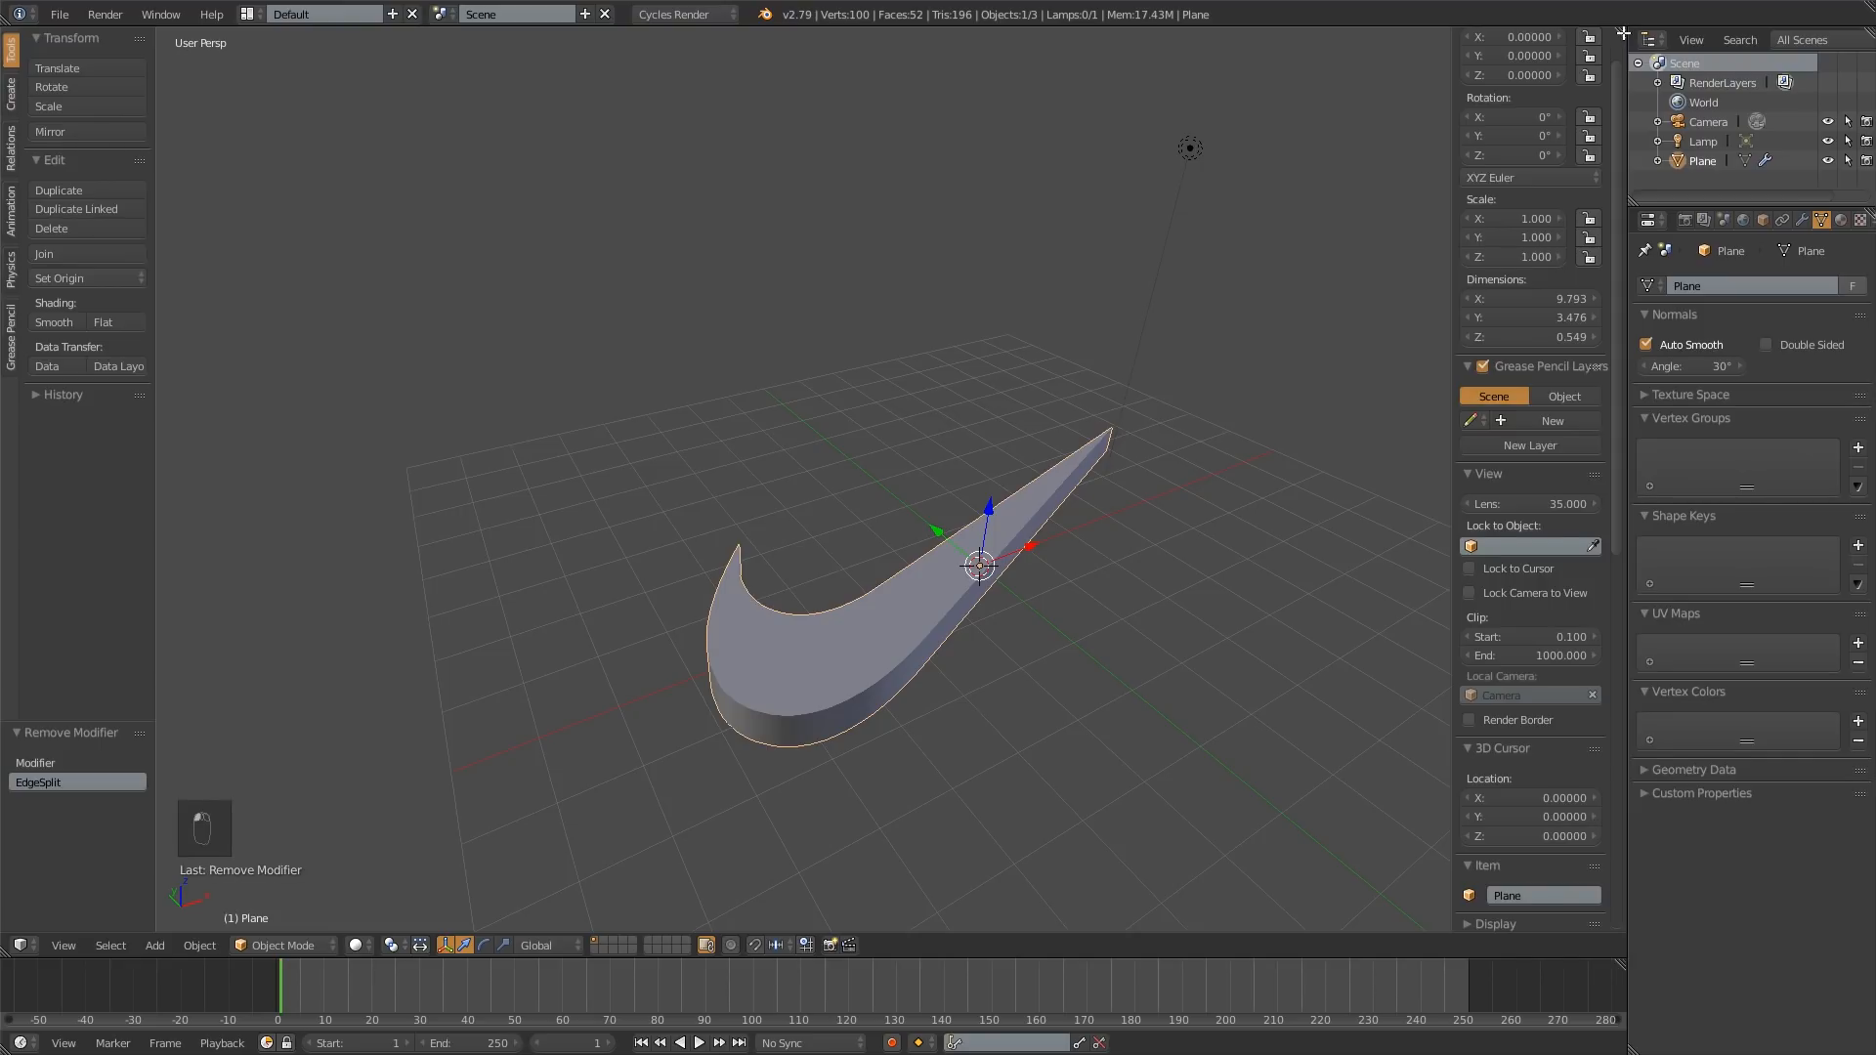
Step: Split the 3D view into two side-by-side viewports and divide the new one horizontally into two stacked viewports
{"action": "left_click_drag", "start_coordinate": [1622, 34], "coordinate": [889, 162]}
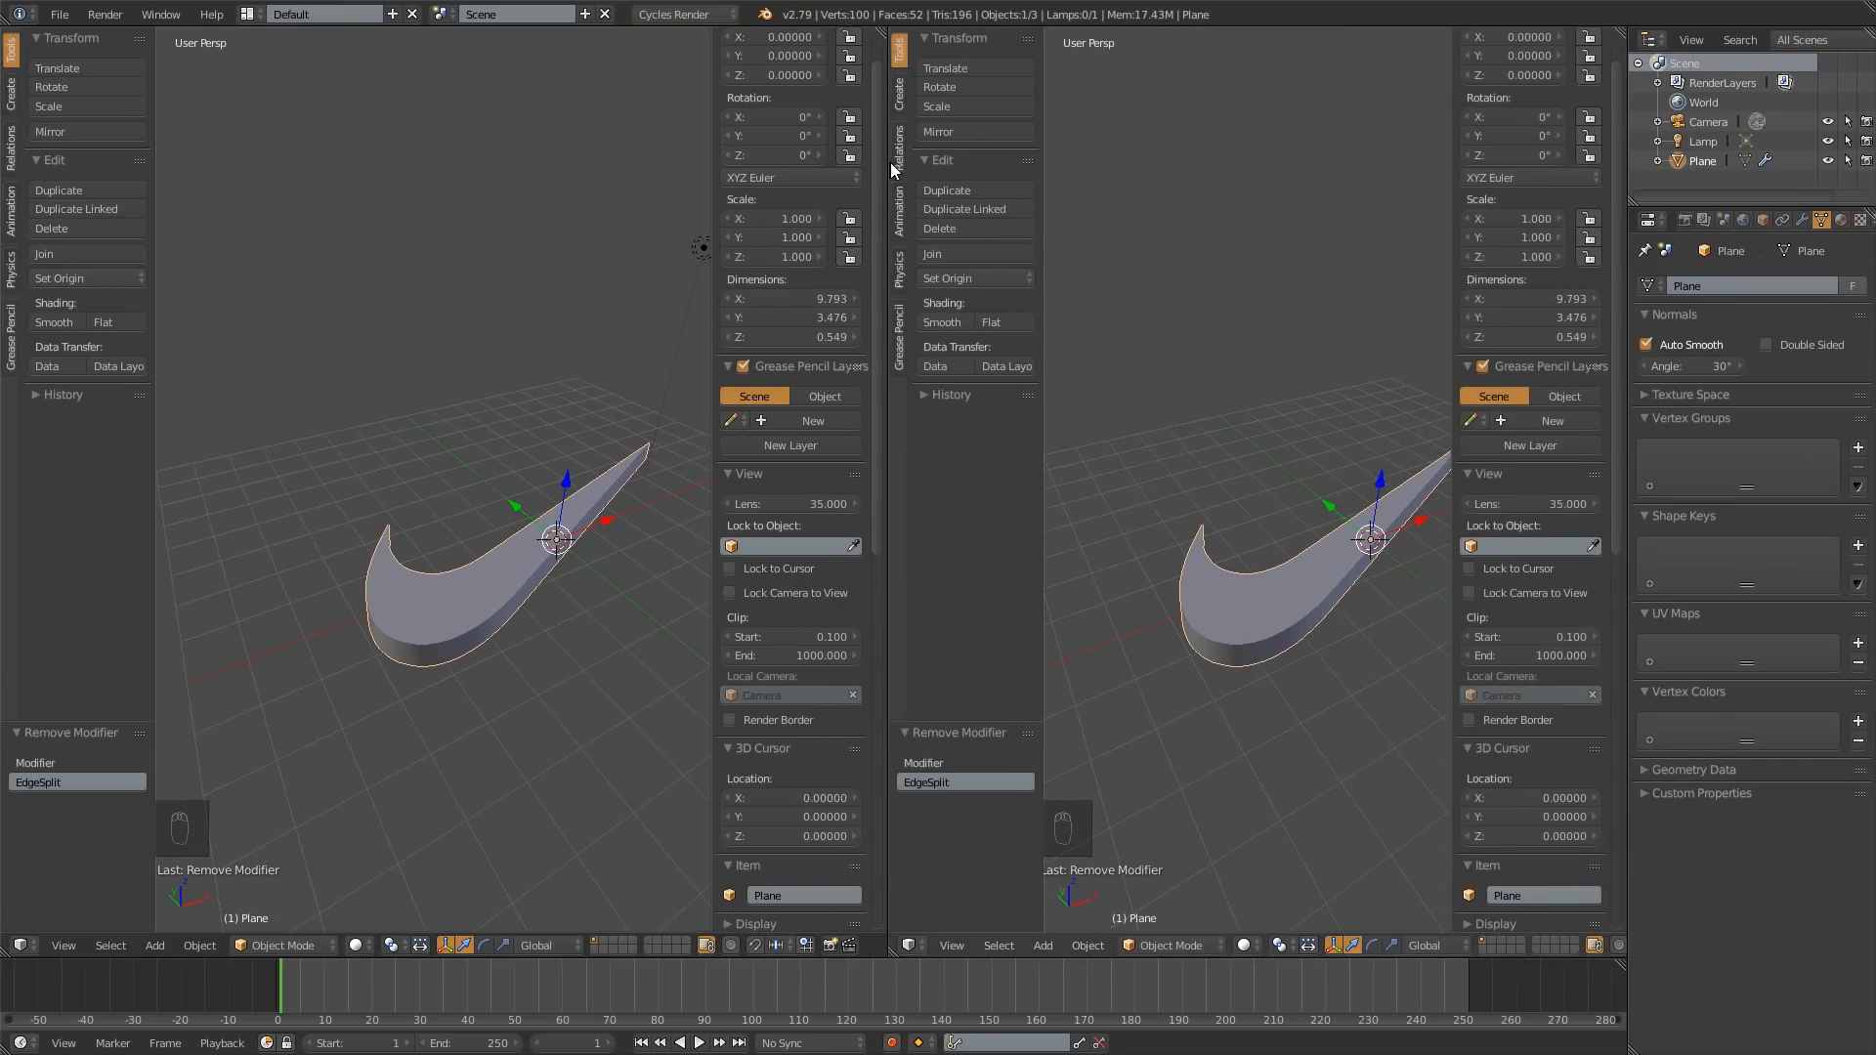
{"action": "scroll", "coordinate": [1087, 635], "scroll_direction": "down", "scroll_amount": 5}
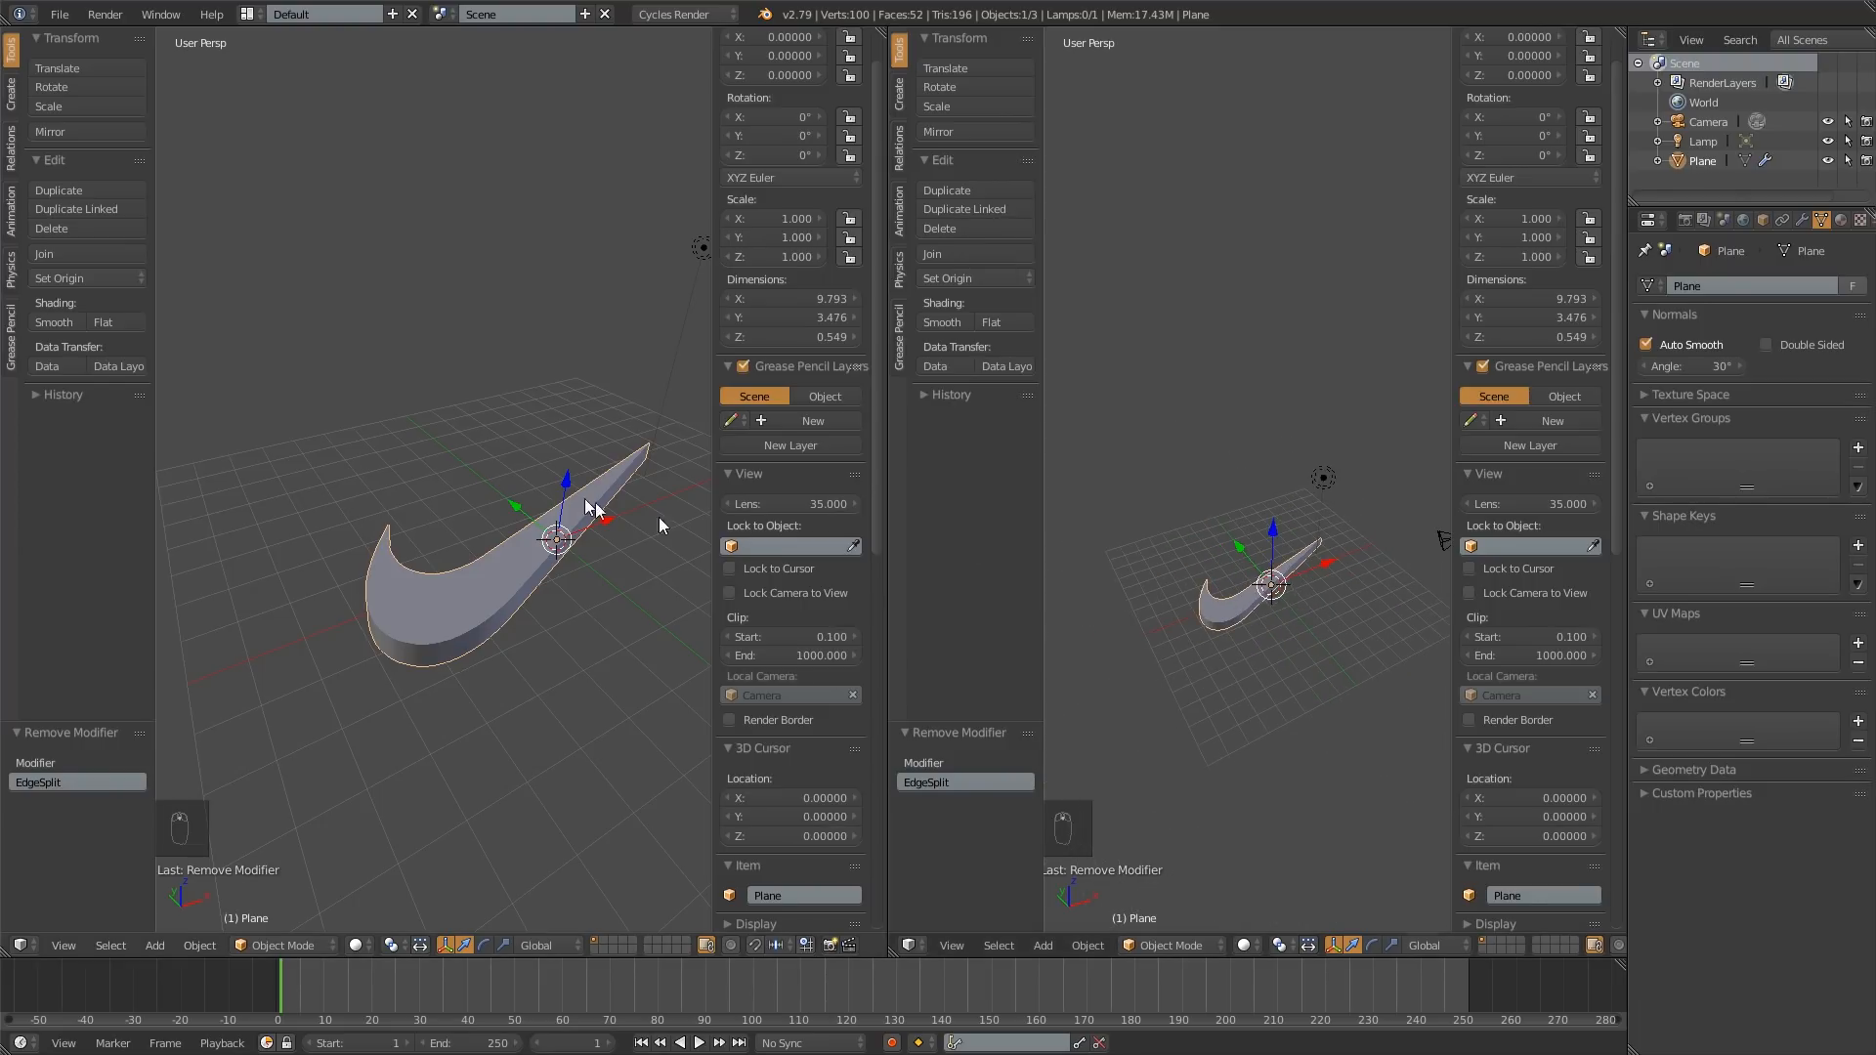
{"action": "scroll", "coordinate": [594, 506], "scroll_direction": "down", "scroll_amount": 5}
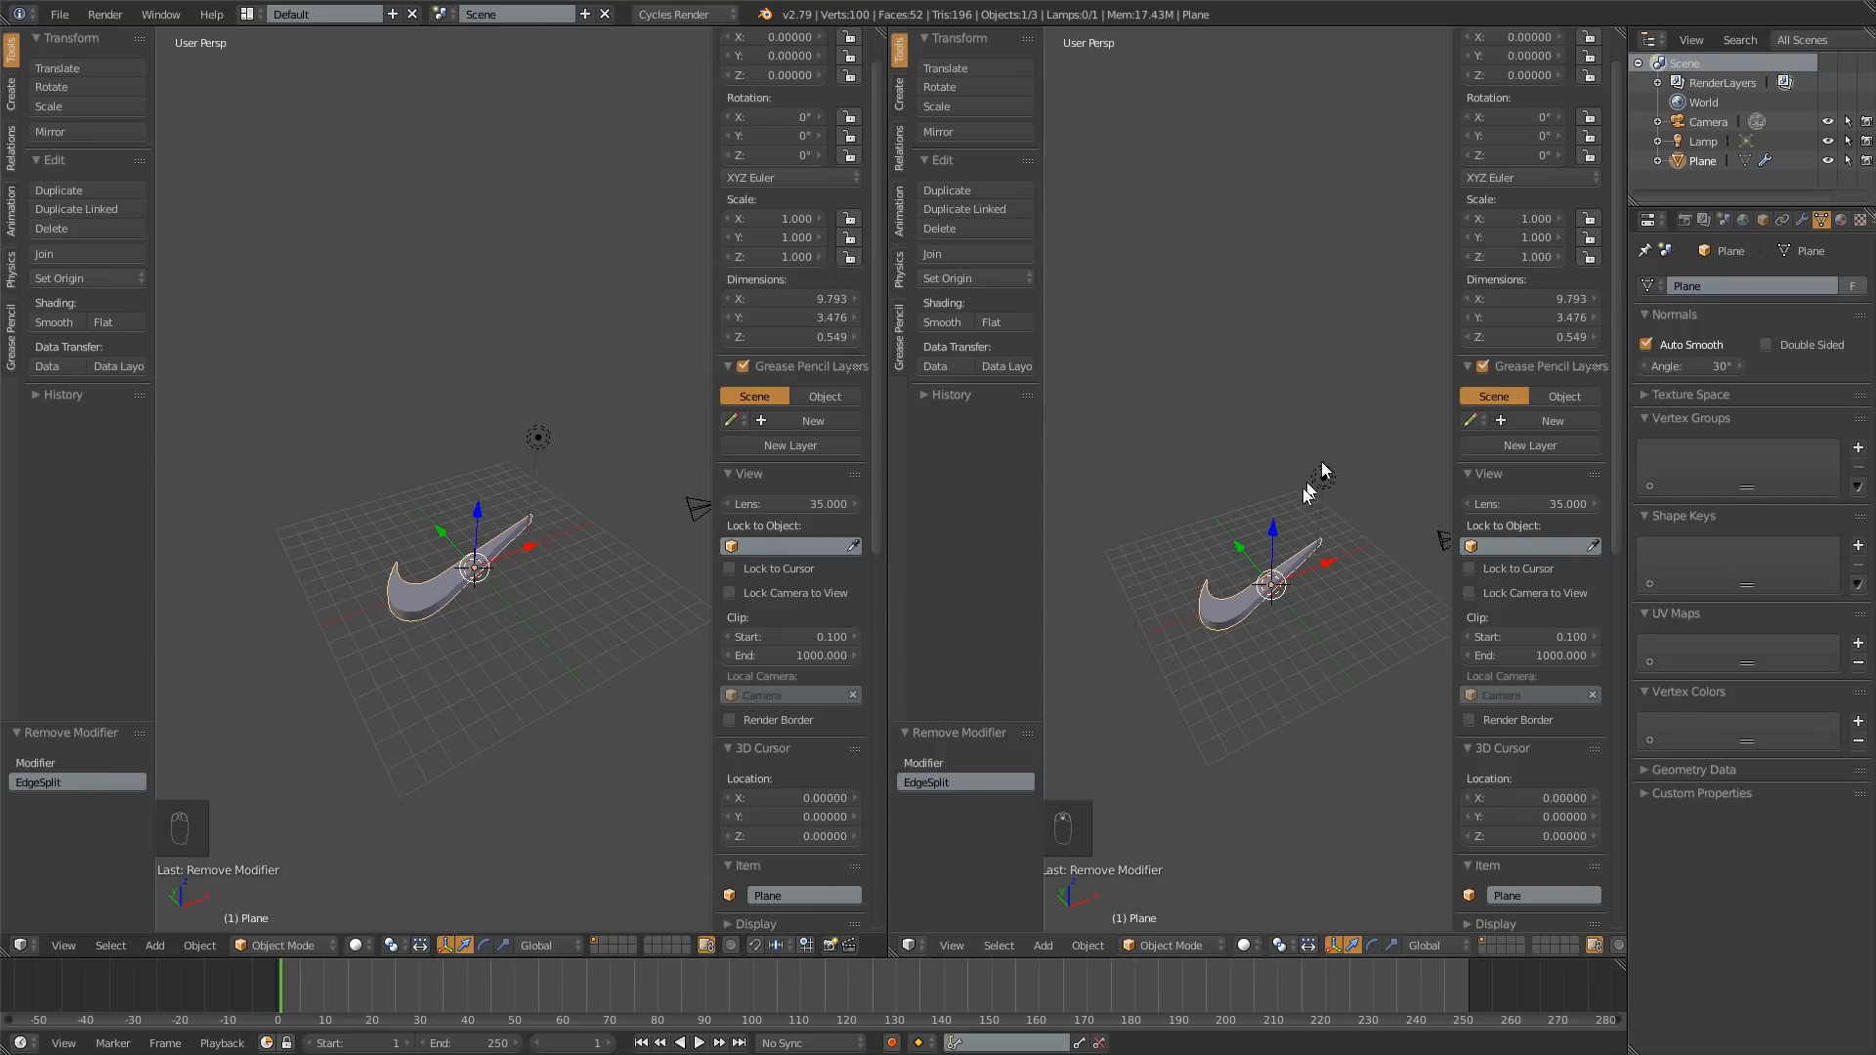
{"action": "scroll", "coordinate": [1303, 491], "scroll_direction": "up", "scroll_amount": 1}
{"action": "scroll", "coordinate": [1307, 541], "scroll_direction": "down", "scroll_amount": 1}
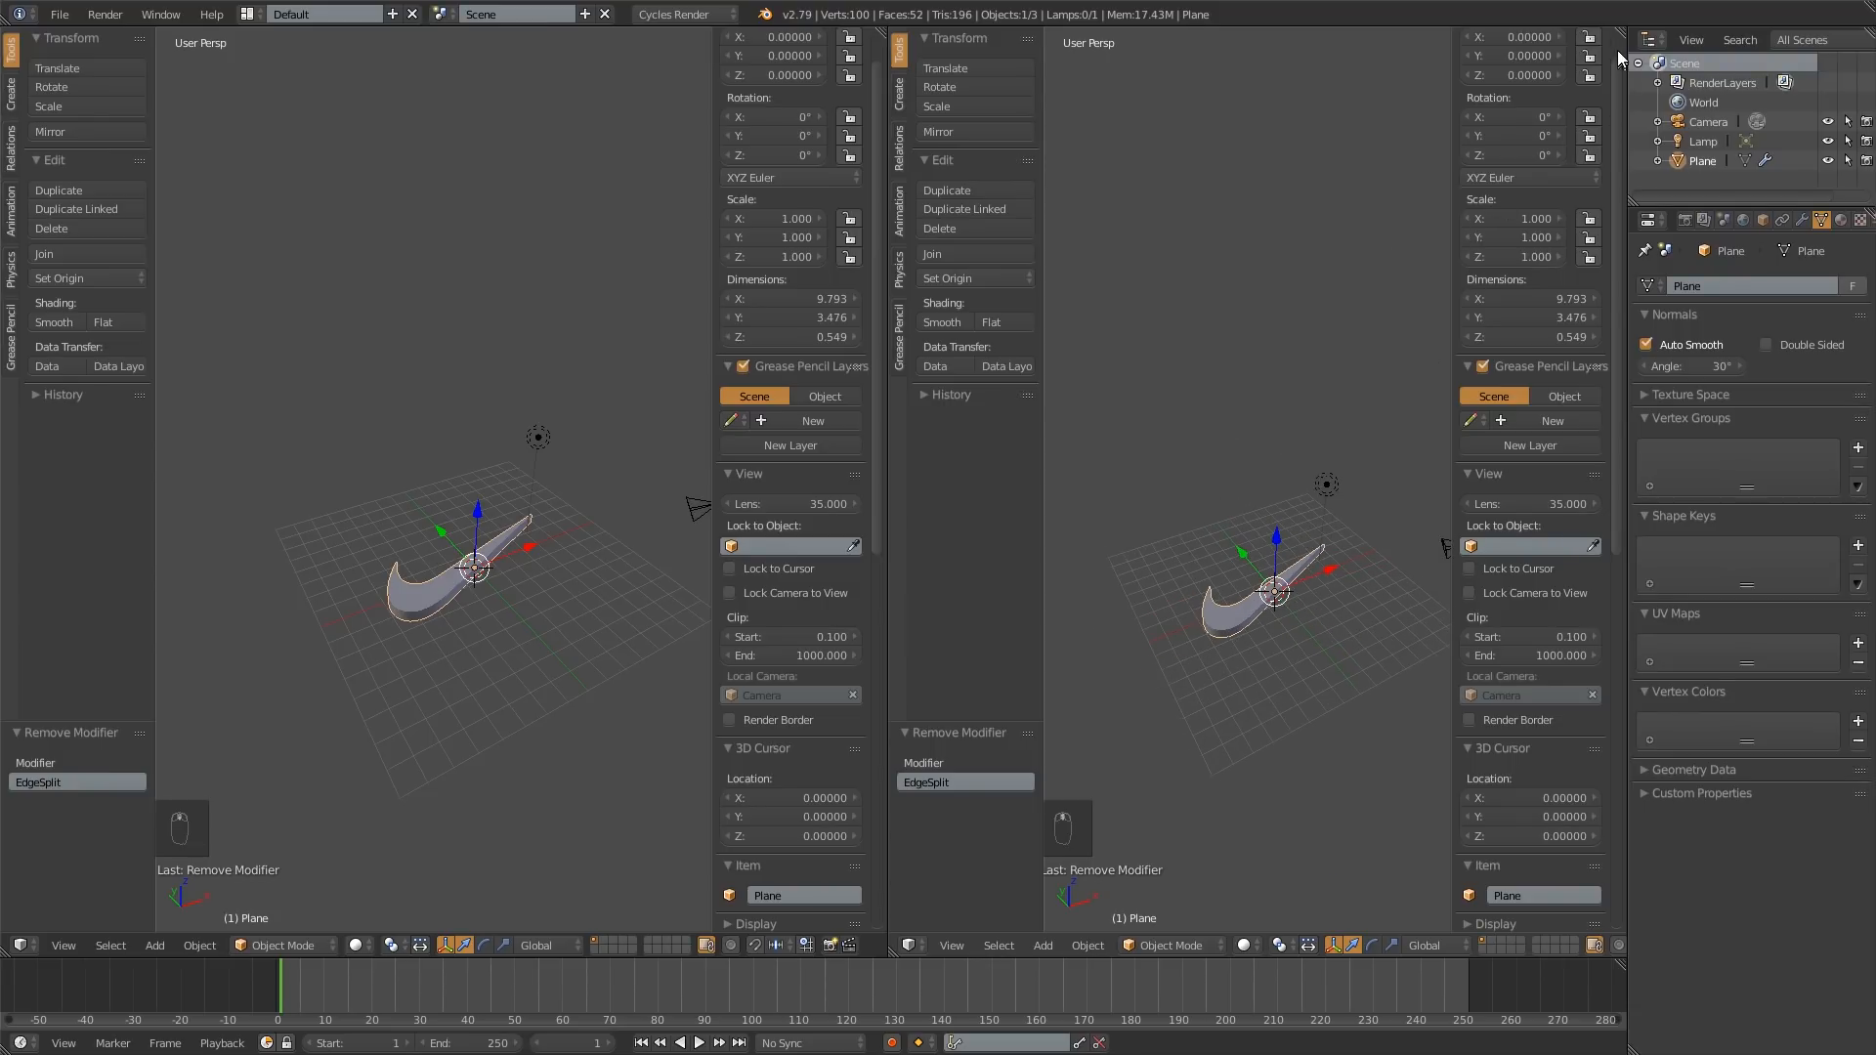
{"action": "left_click_drag", "start_coordinate": [1620, 34], "coordinate": [1568, 555]}
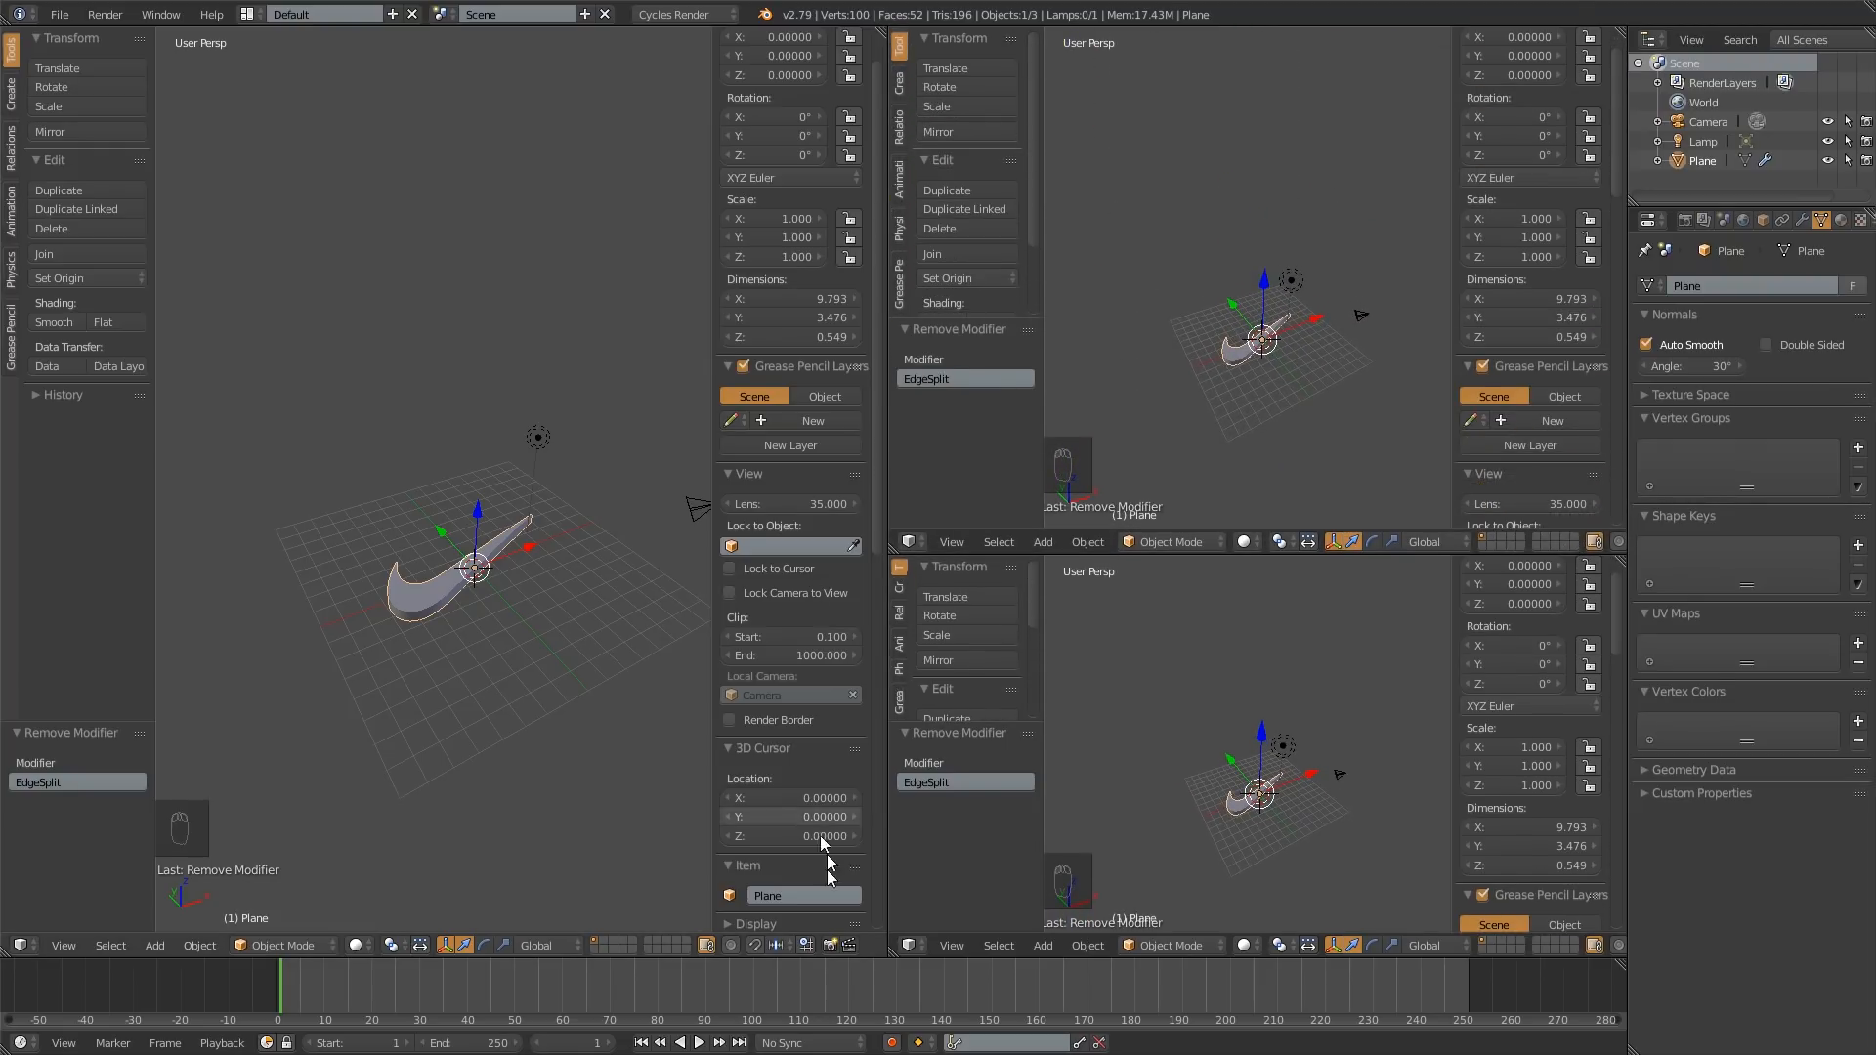
Step: Hide the tool shelf and properties region of the lower small viewport and set it to look through the camera
{"action": "key", "text": "n"}
{"action": "key", "text": "t"}
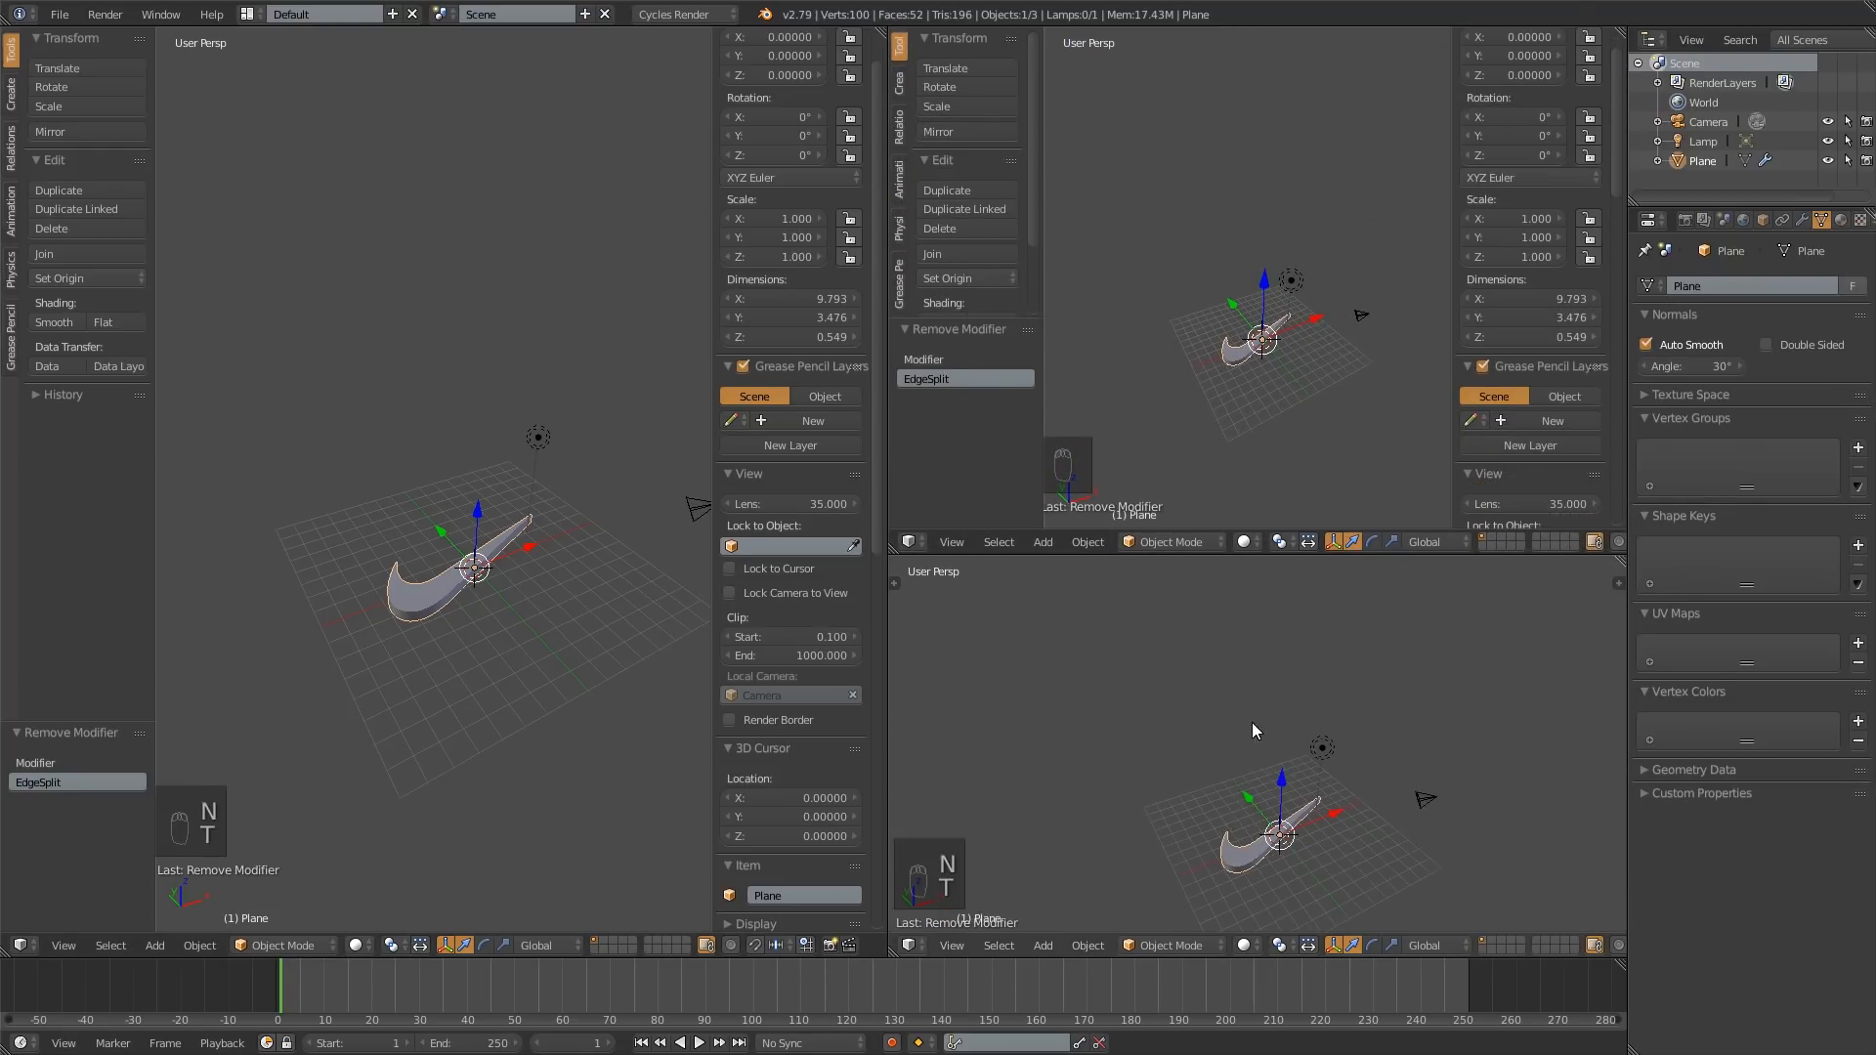
{"action": "scroll", "coordinate": [1444, 781], "scroll_direction": "up", "scroll_amount": 3}
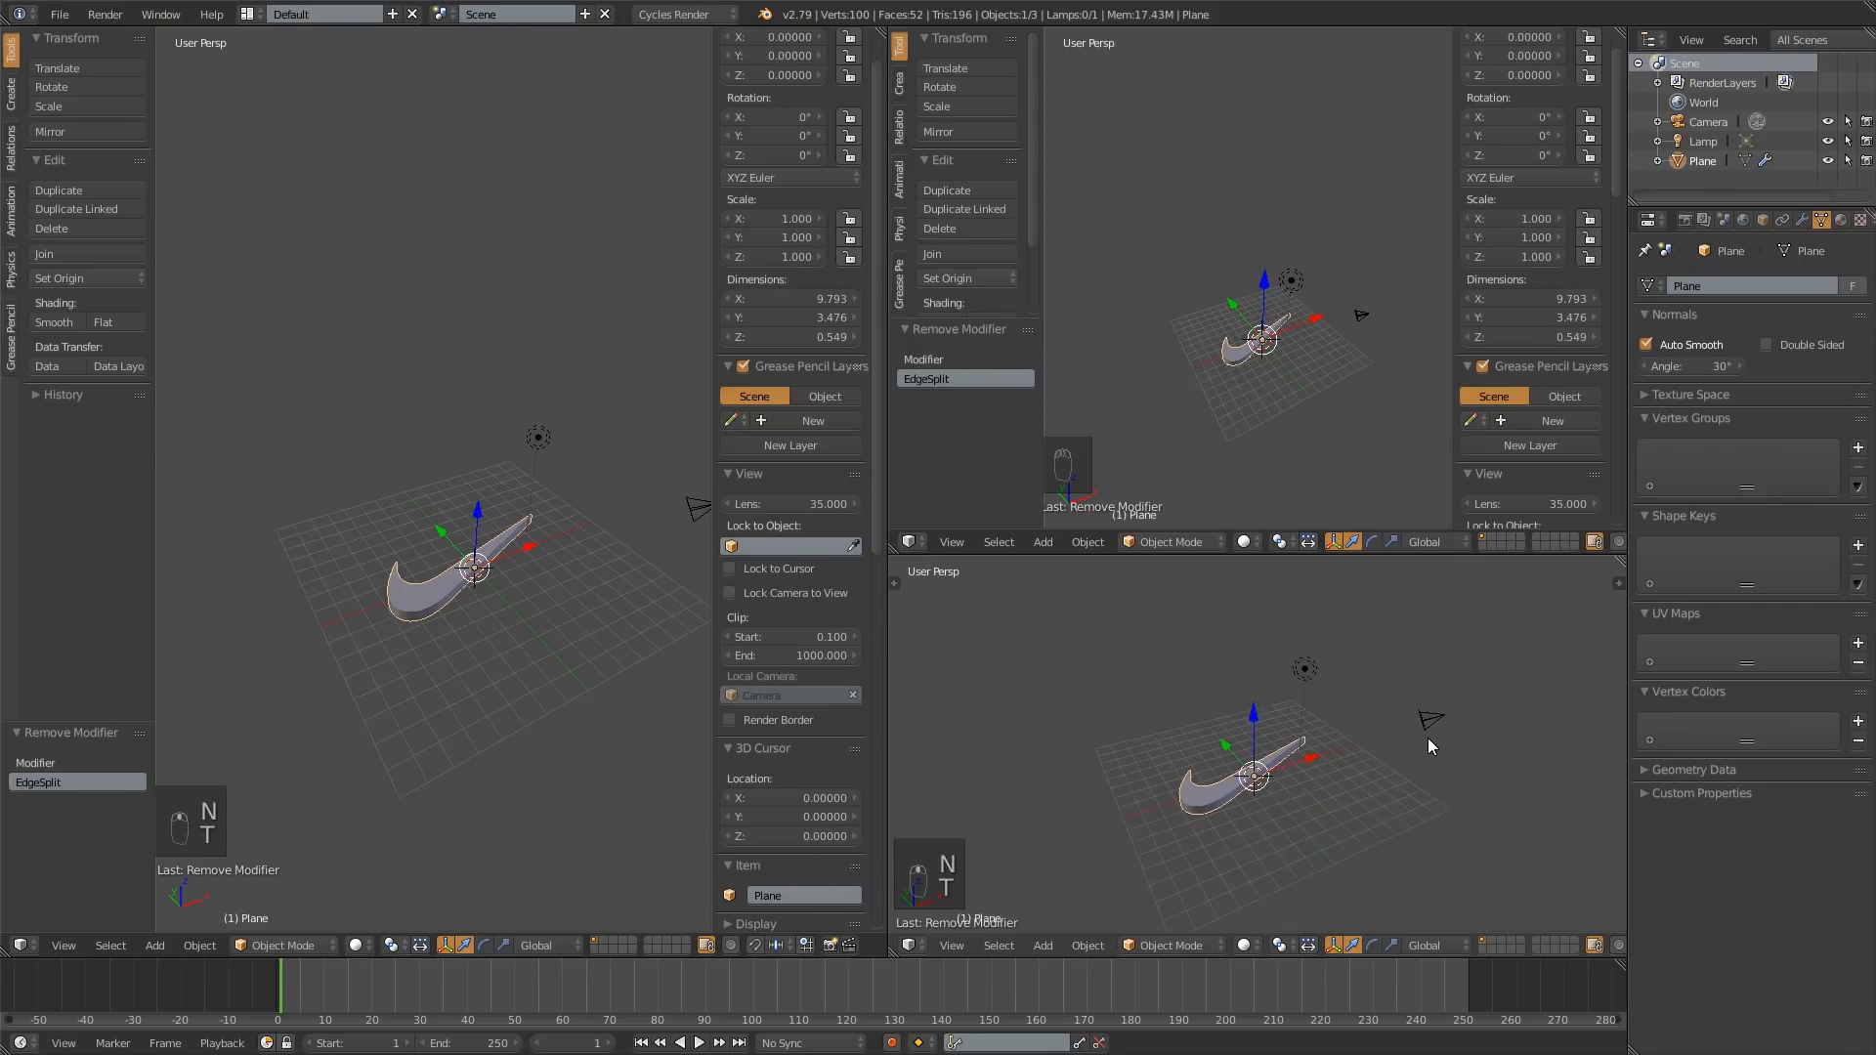
{"action": "key", "text": "KP_0"}
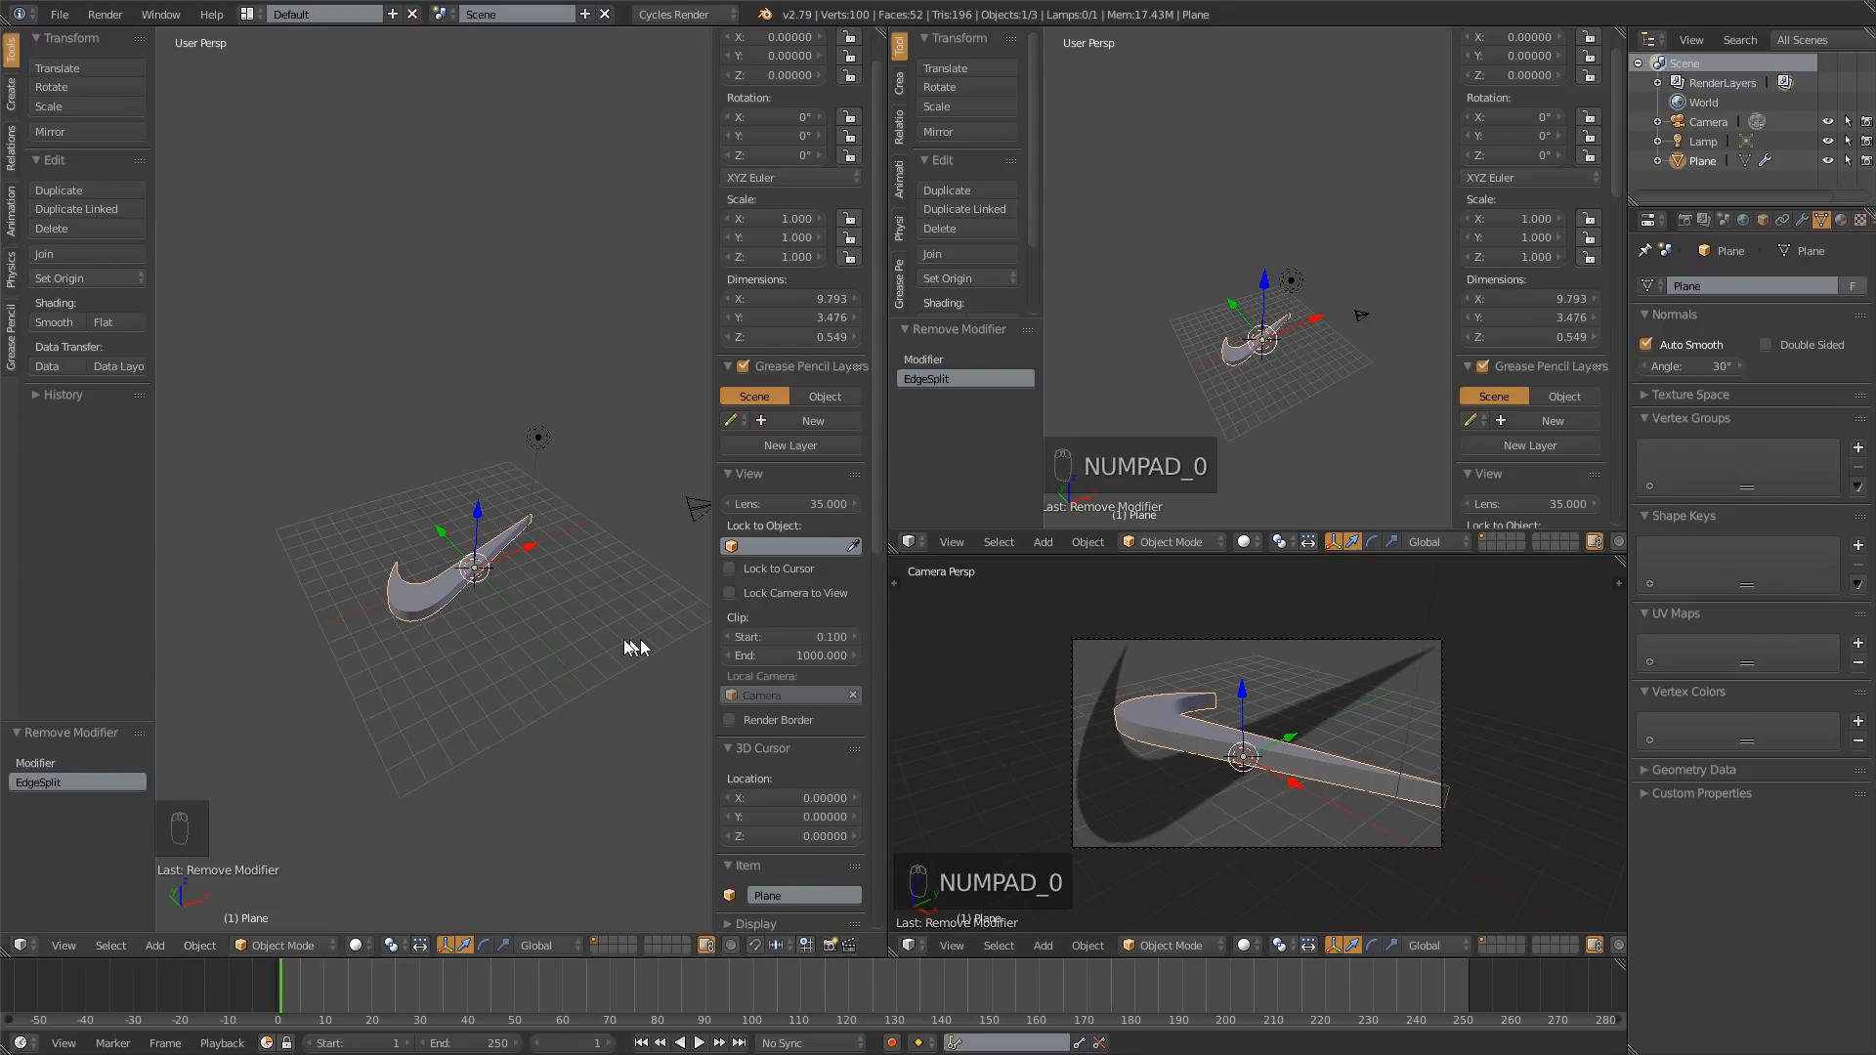
Step: Disable Background Images in the camera viewport and hide its properties region again
{"action": "scroll", "coordinate": [801, 534], "scroll_direction": "down", "scroll_amount": 10}
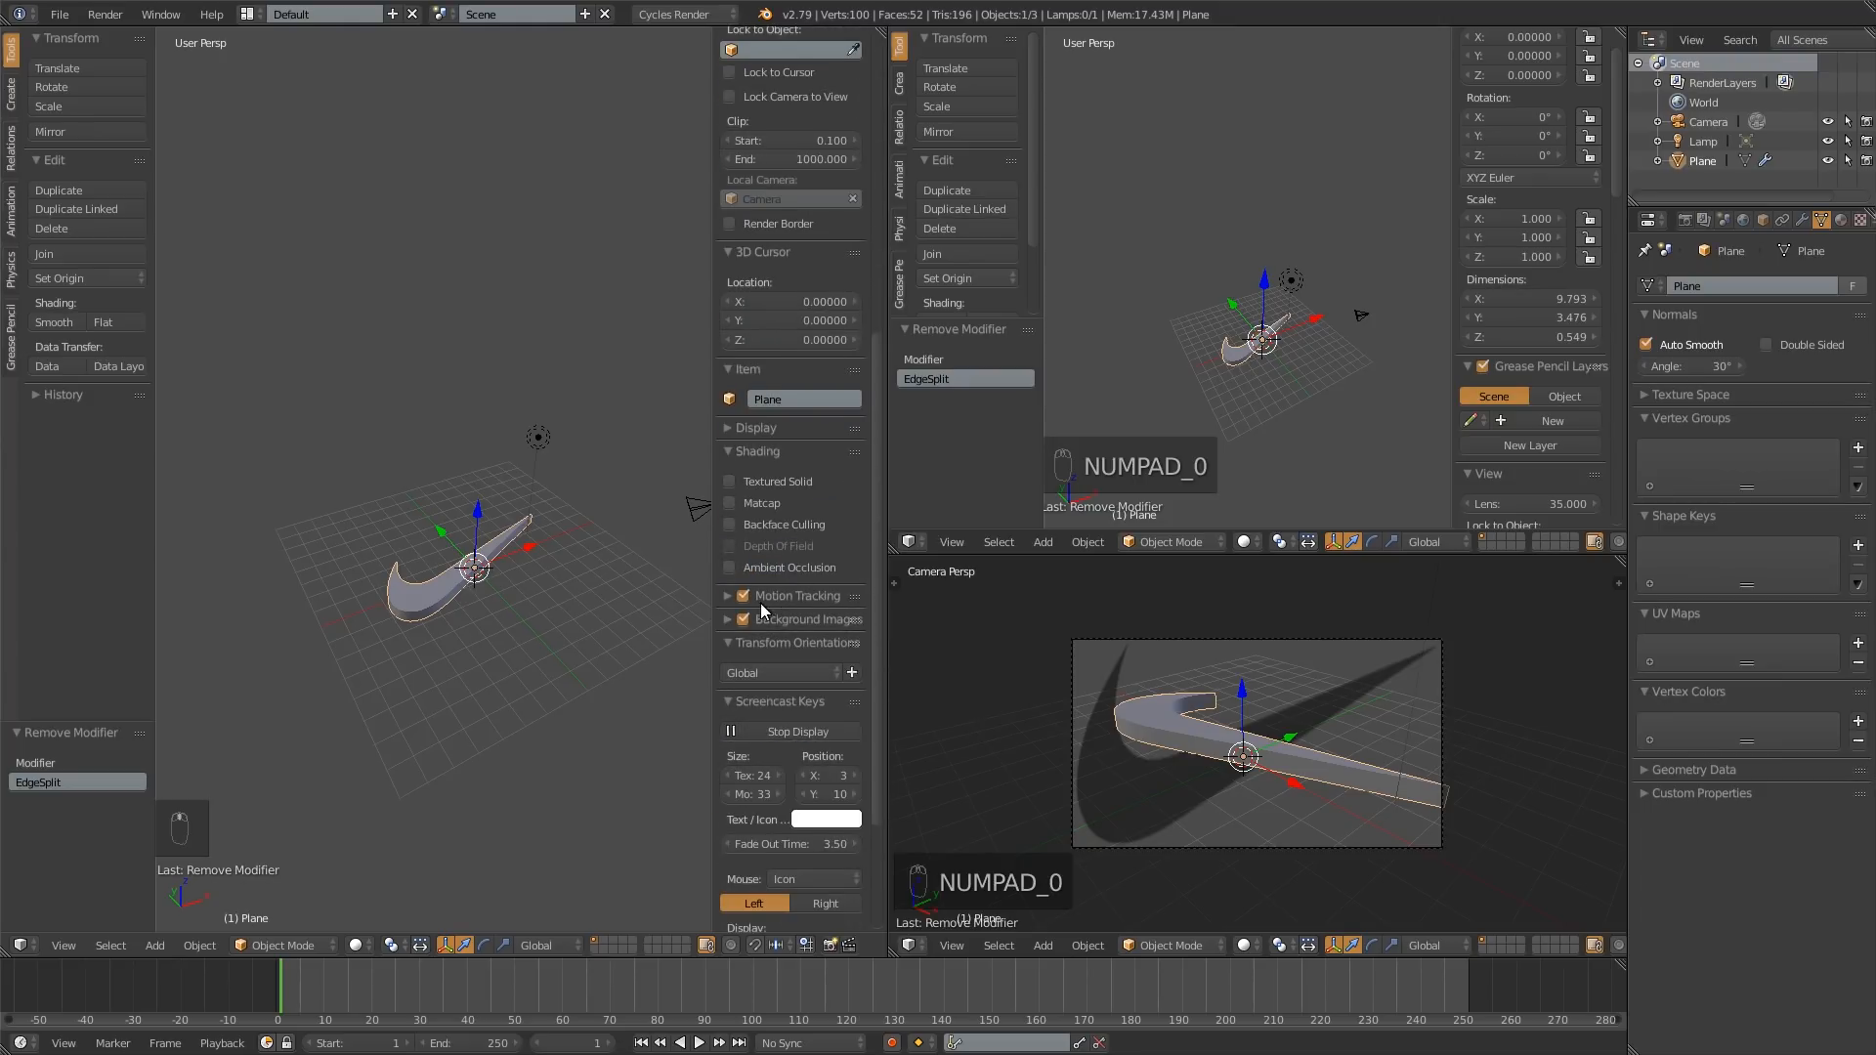
{"action": "left_click", "coordinate": [738, 620]}
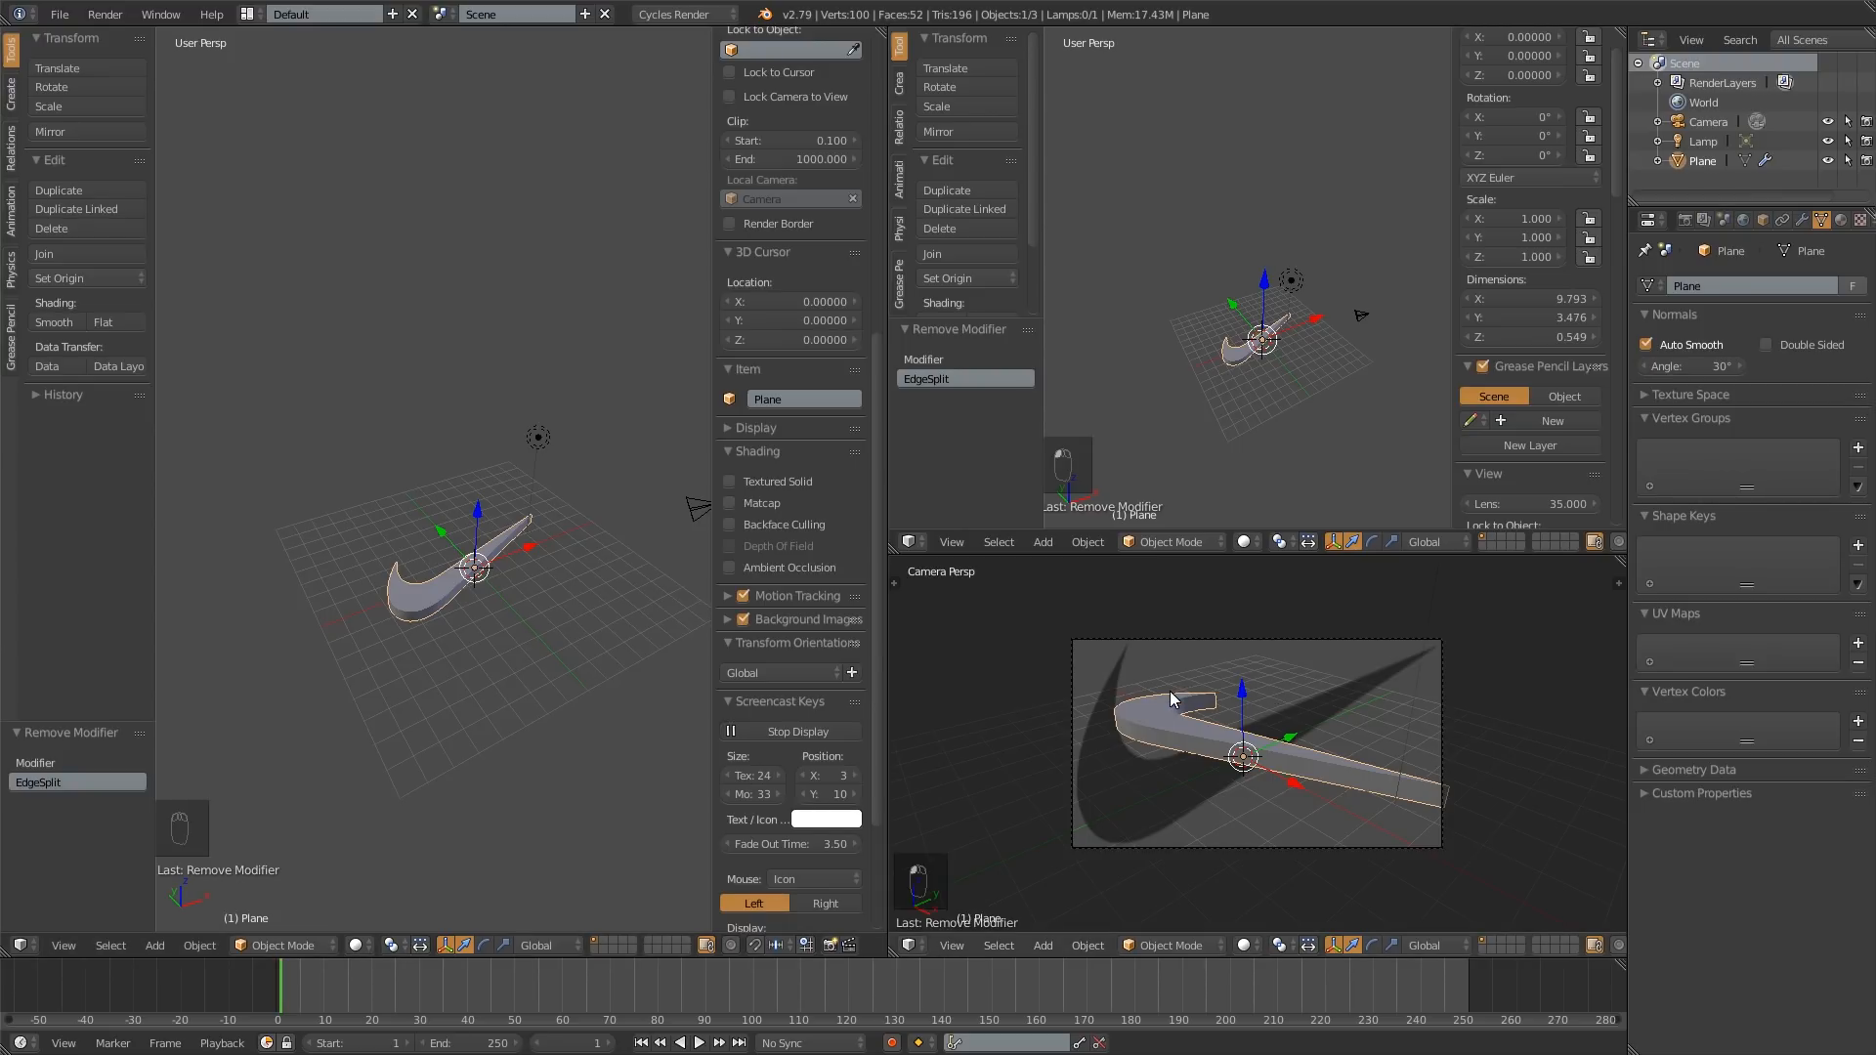
{"action": "key", "text": "n"}
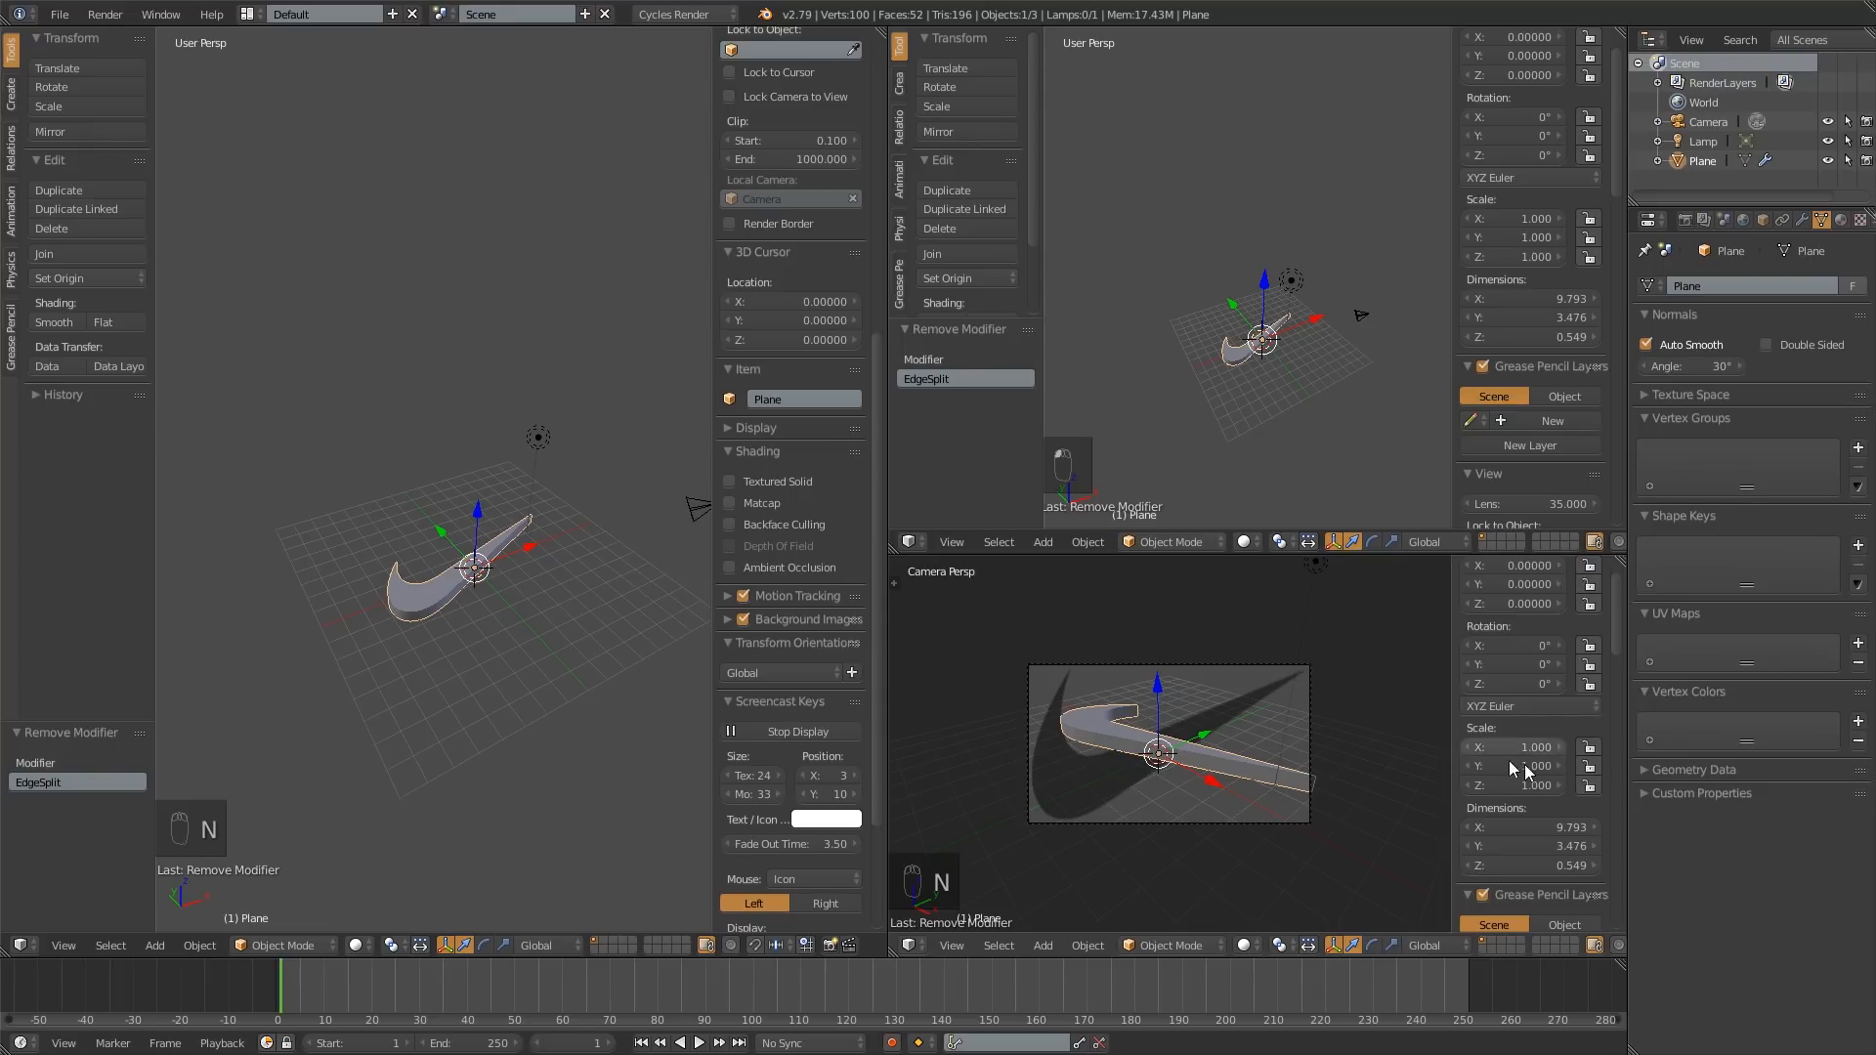
{"action": "scroll", "coordinate": [1579, 782], "scroll_direction": "down", "scroll_amount": 8}
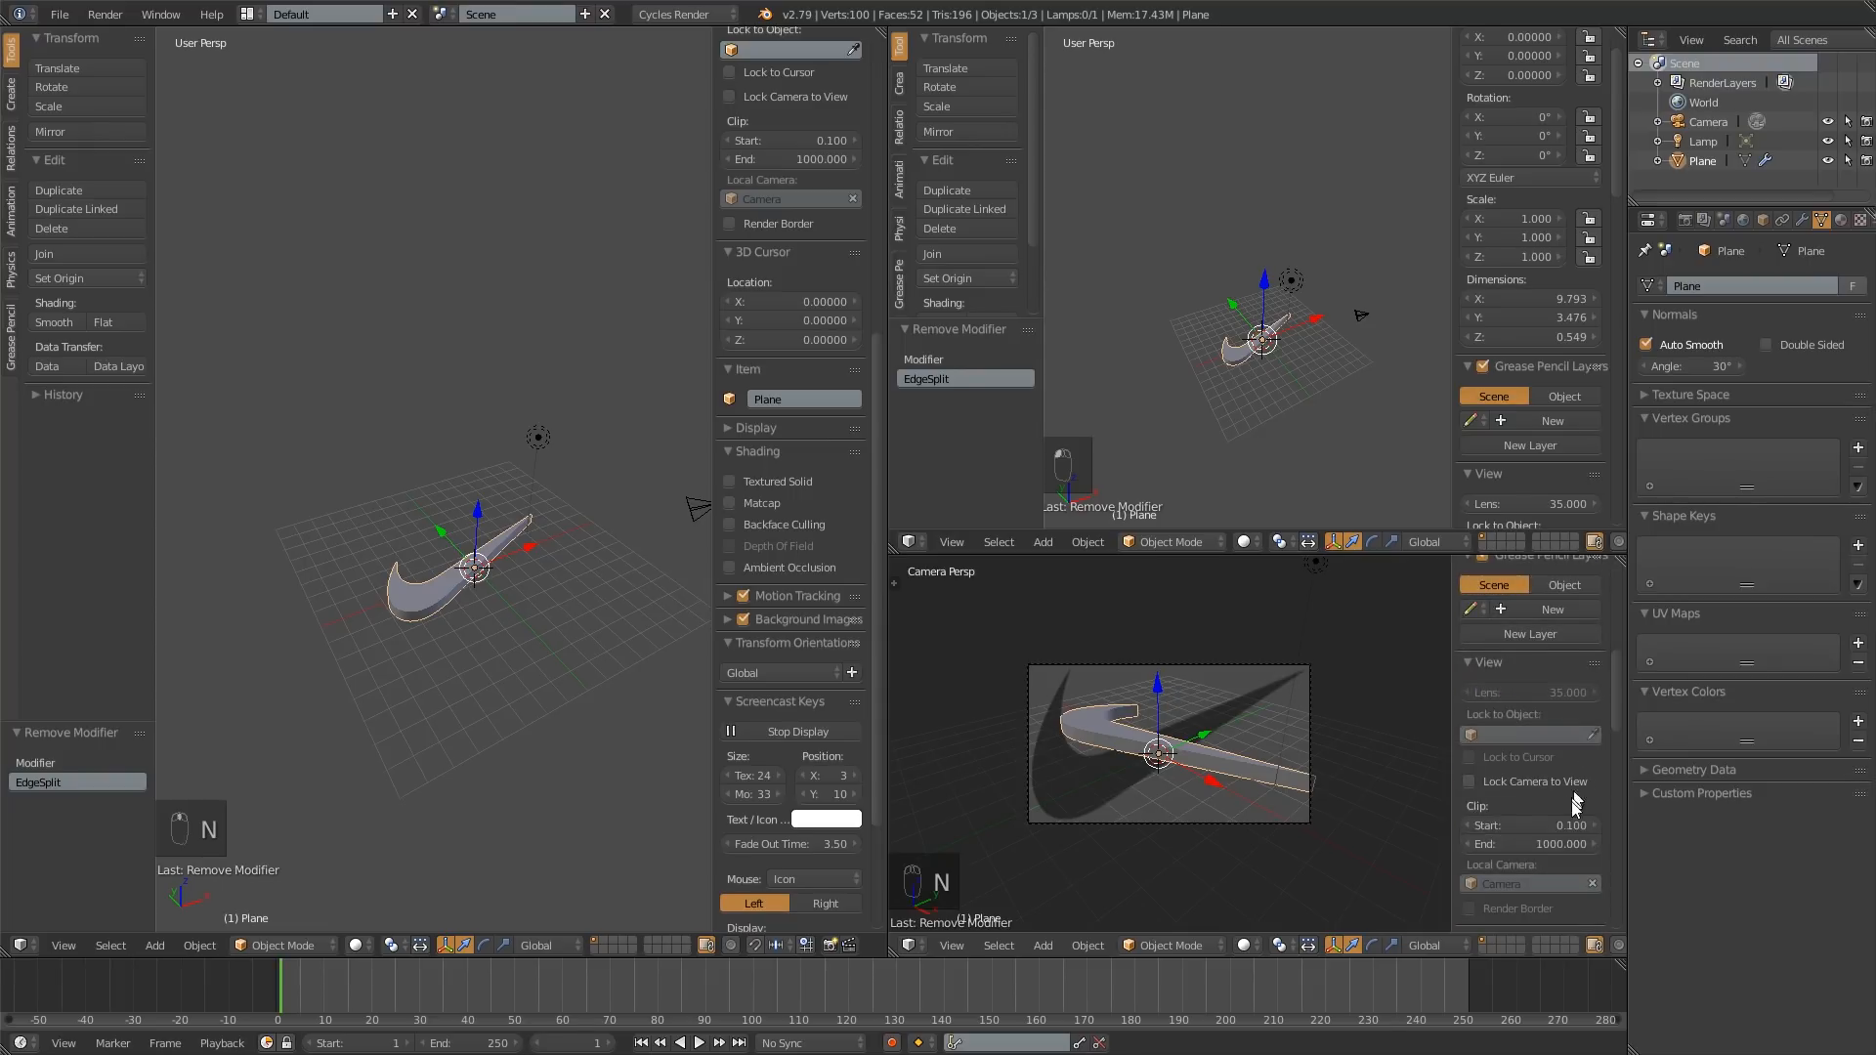
{"action": "scroll", "coordinate": [1563, 811], "scroll_direction": "down", "scroll_amount": 8}
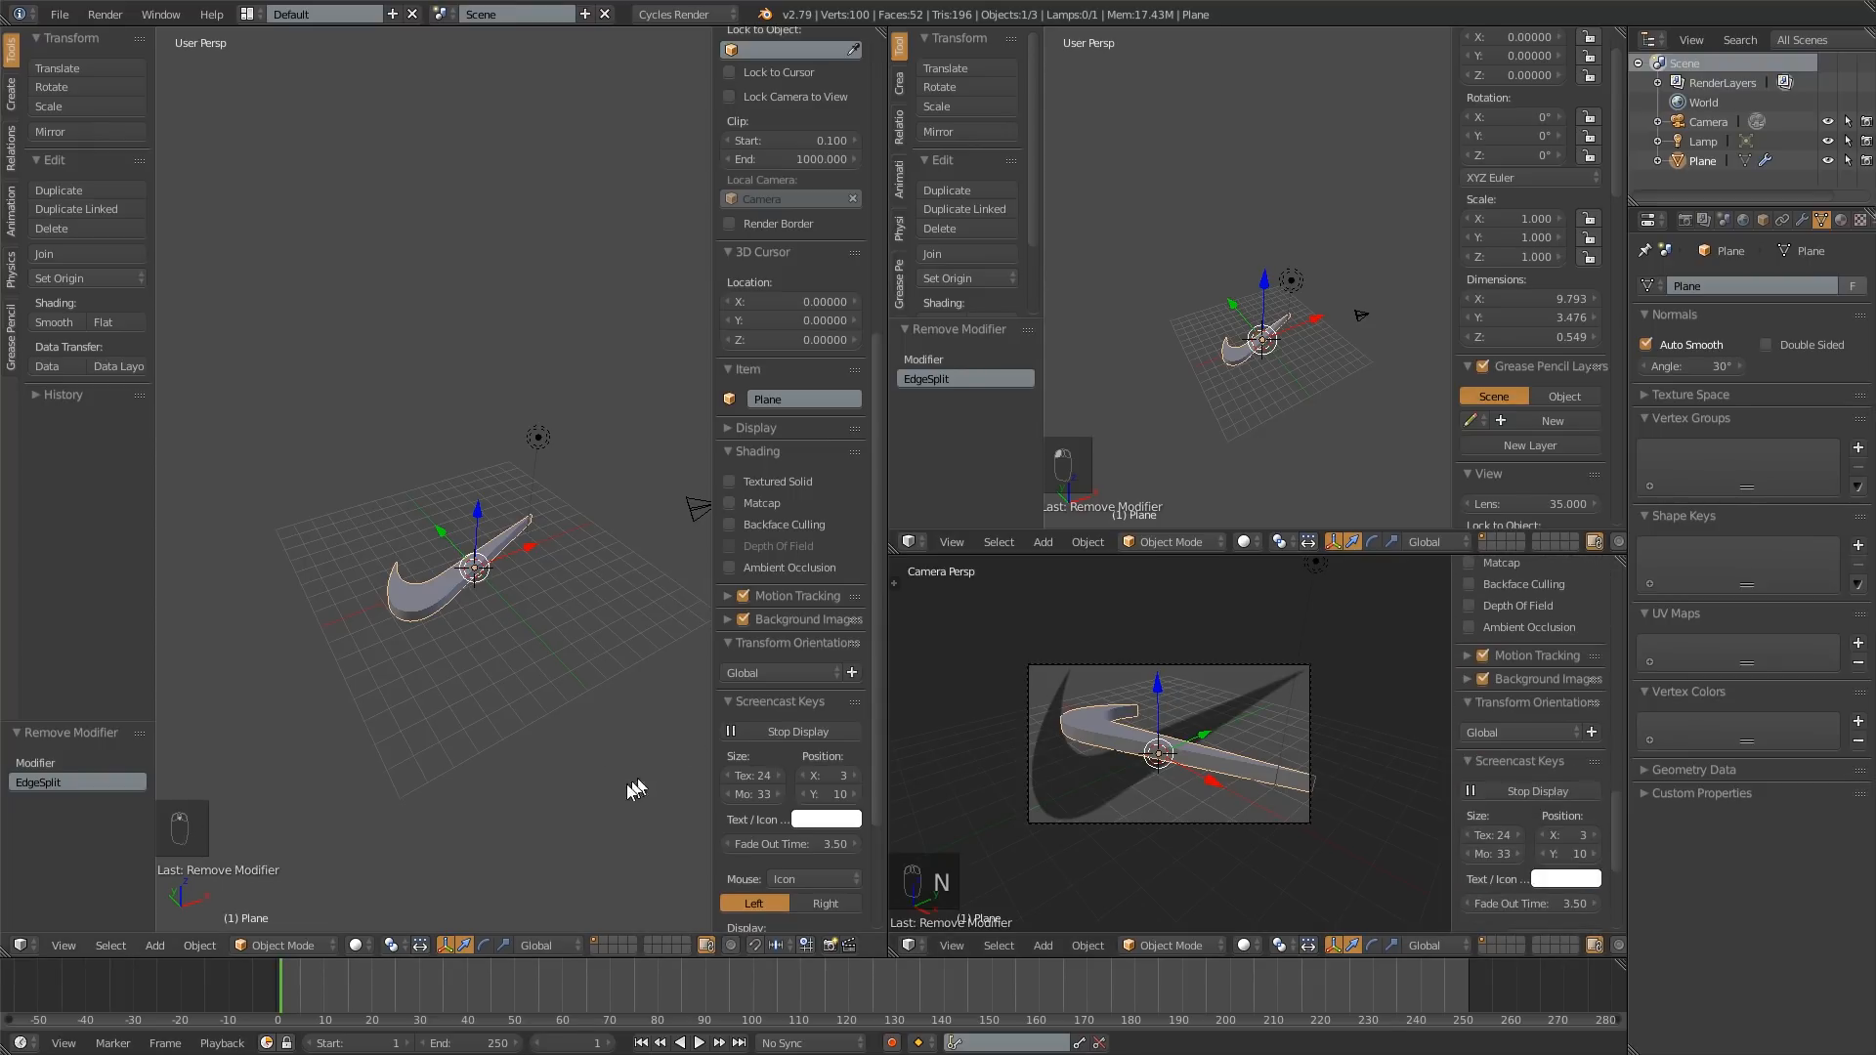
{"action": "scroll", "coordinate": [1524, 762], "scroll_direction": "up", "scroll_amount": 2}
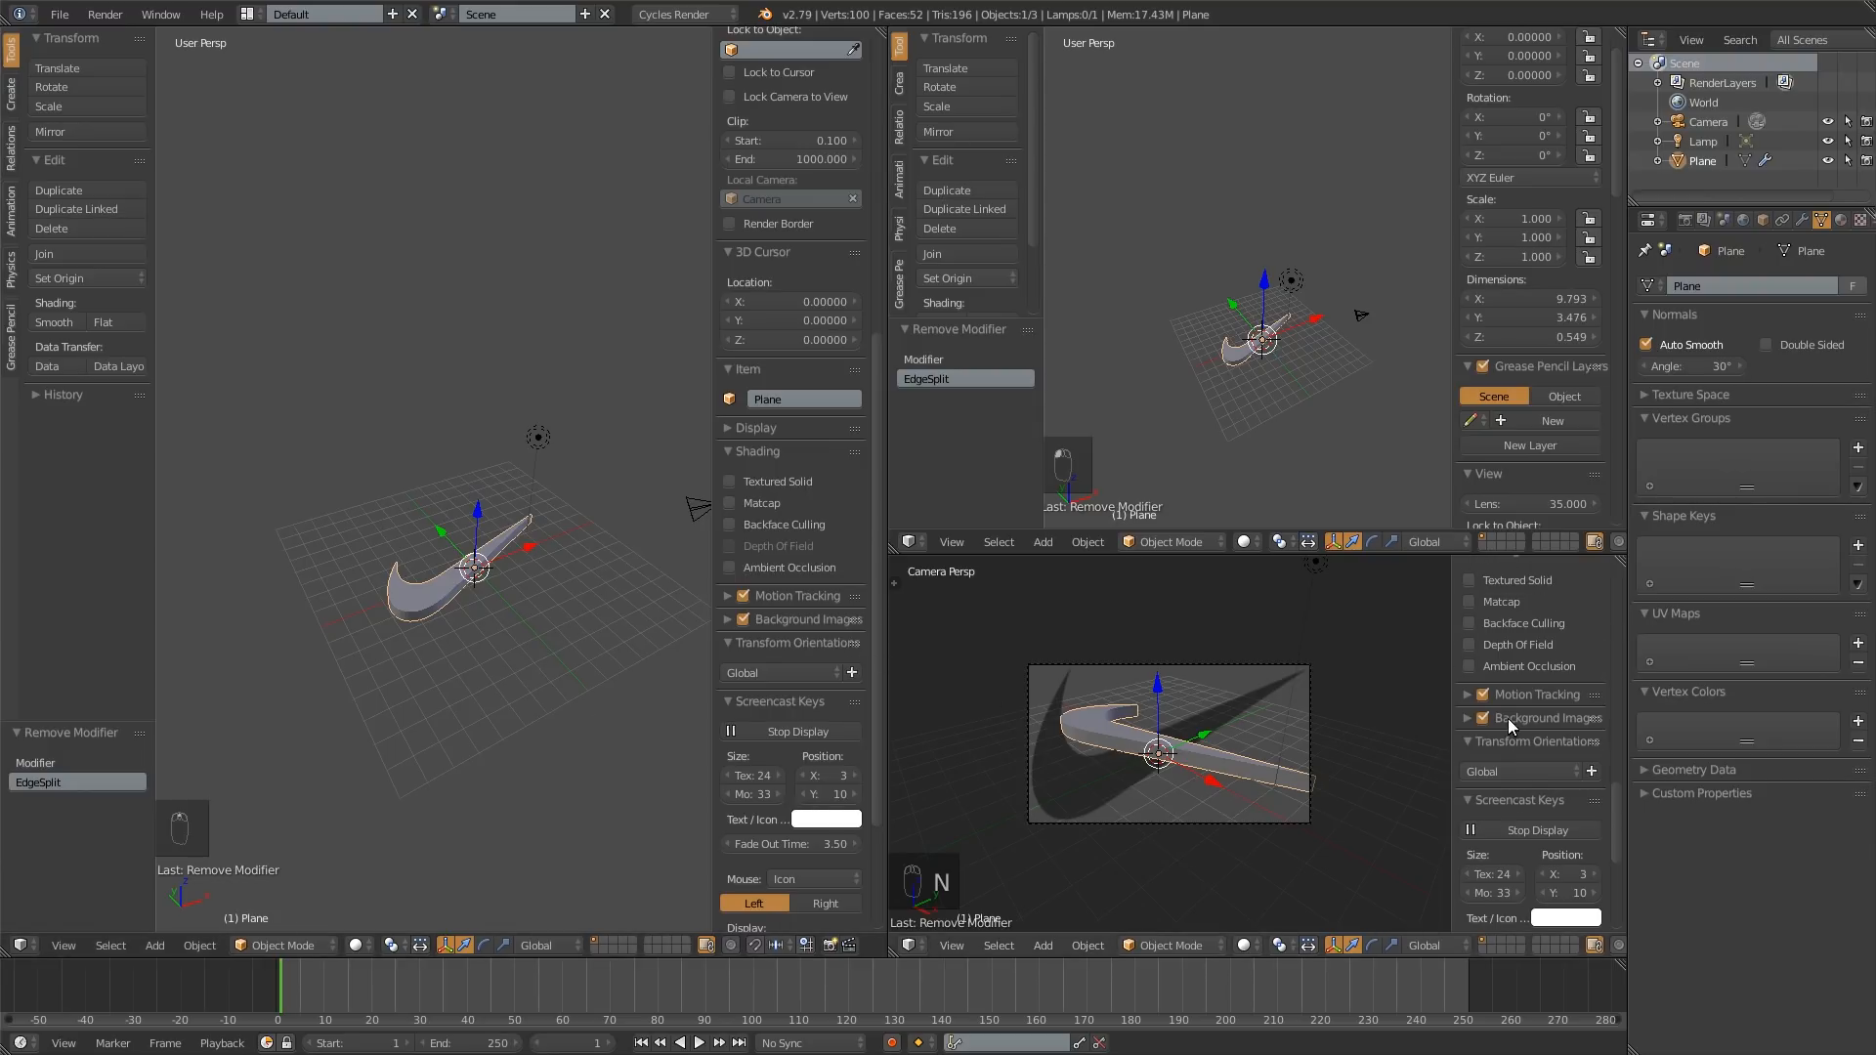
{"action": "left_click", "coordinate": [1481, 718]}
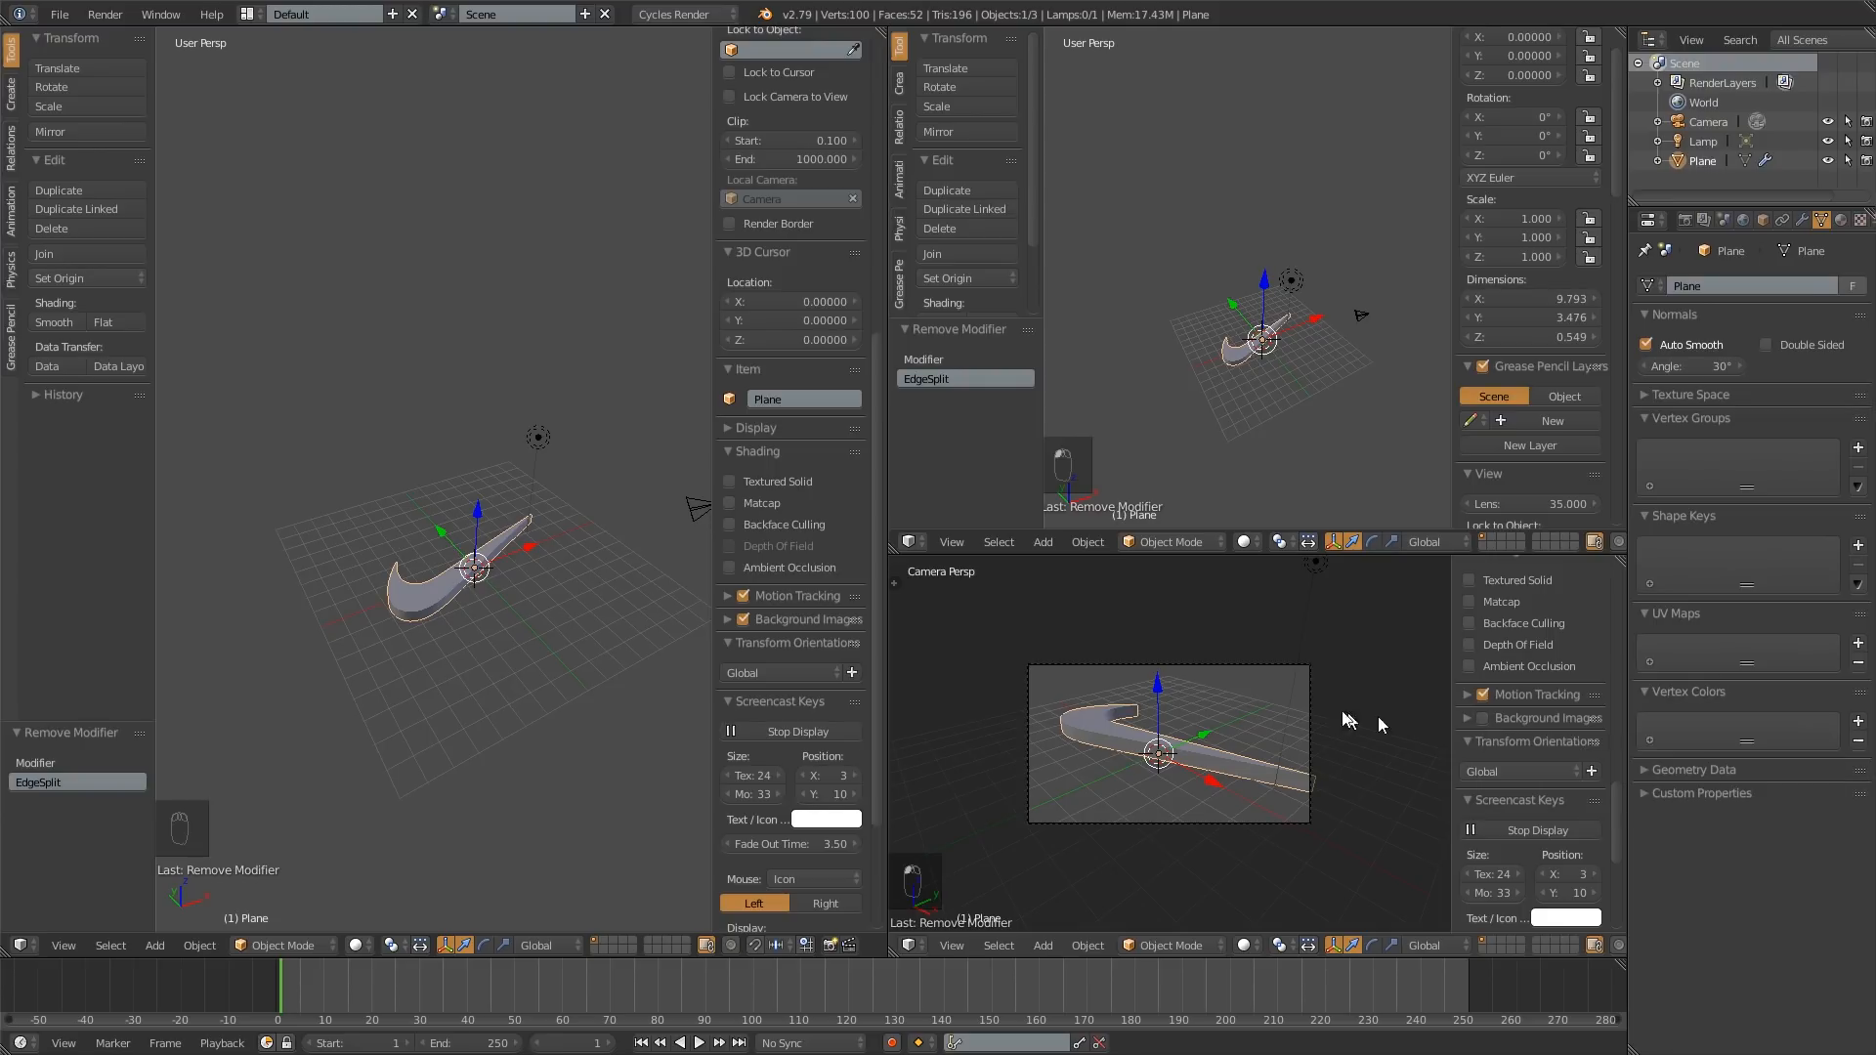
{"action": "scroll", "coordinate": [1465, 752], "scroll_direction": "down", "scroll_amount": 2}
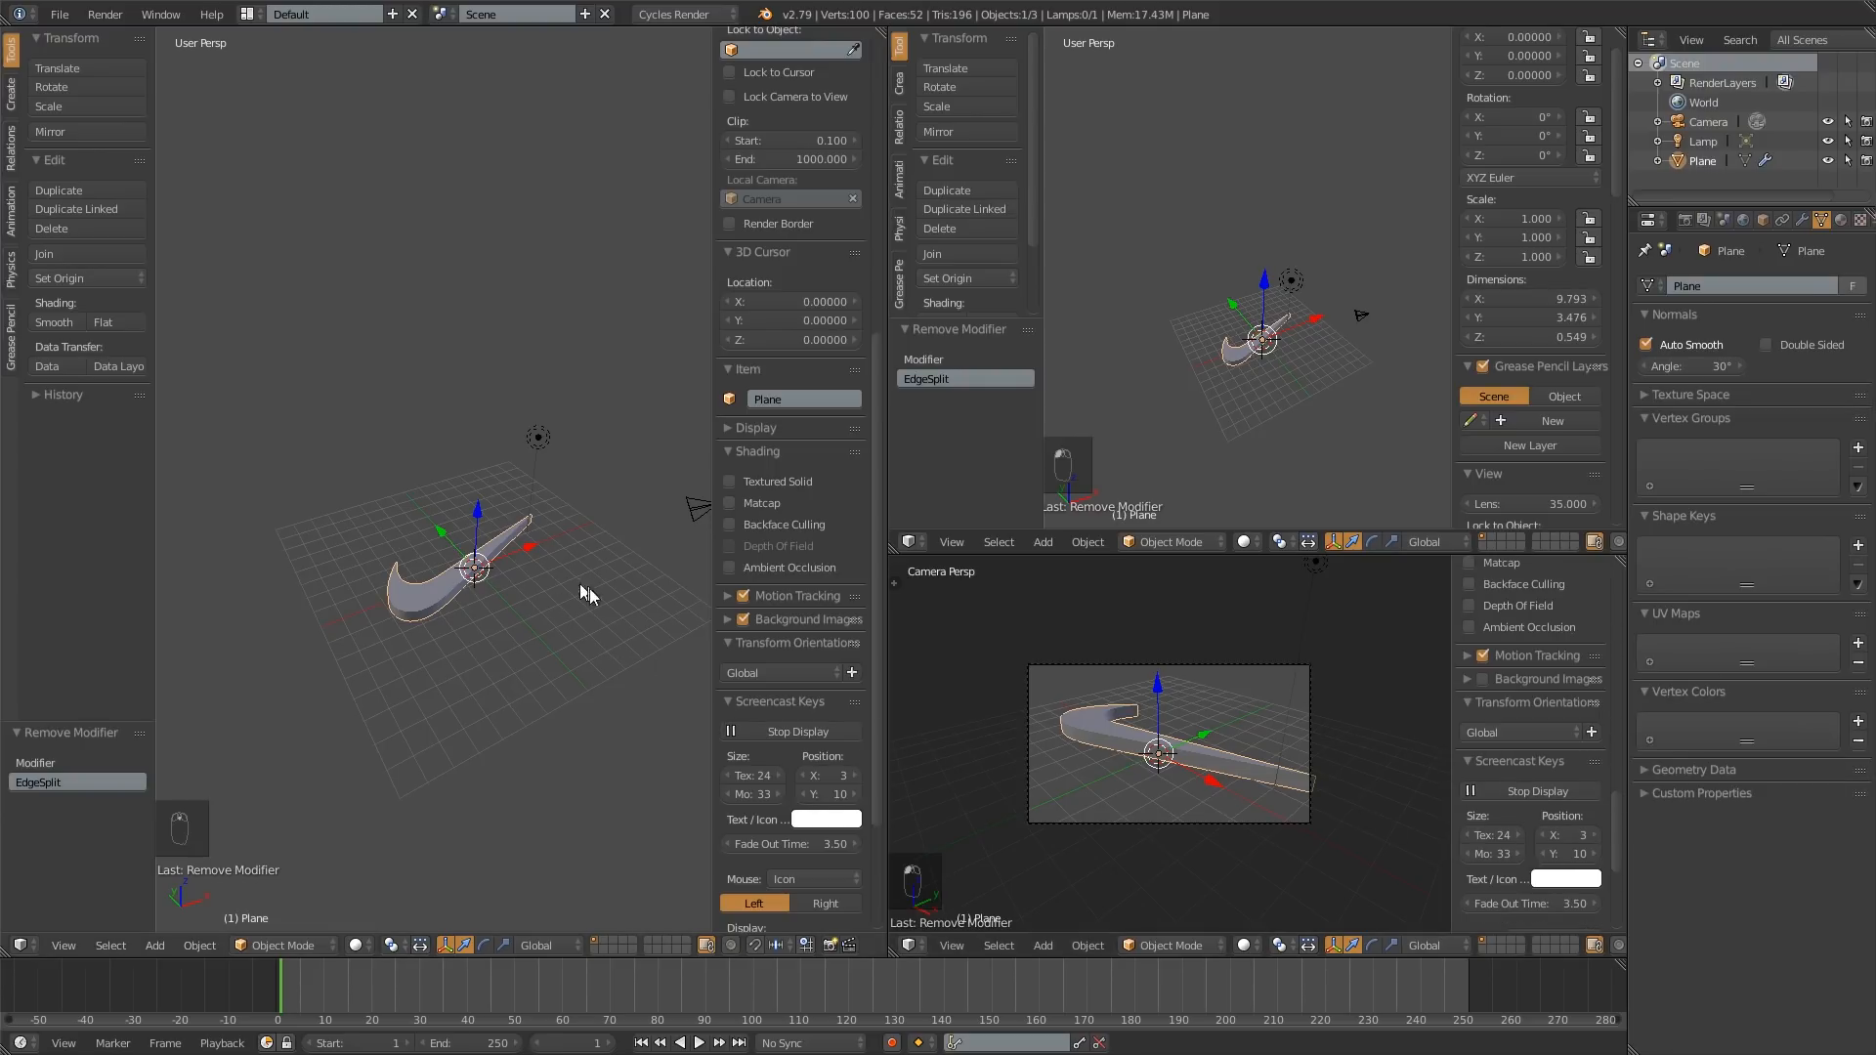
{"action": "scroll", "coordinate": [1545, 736], "scroll_direction": "up", "scroll_amount": 3}
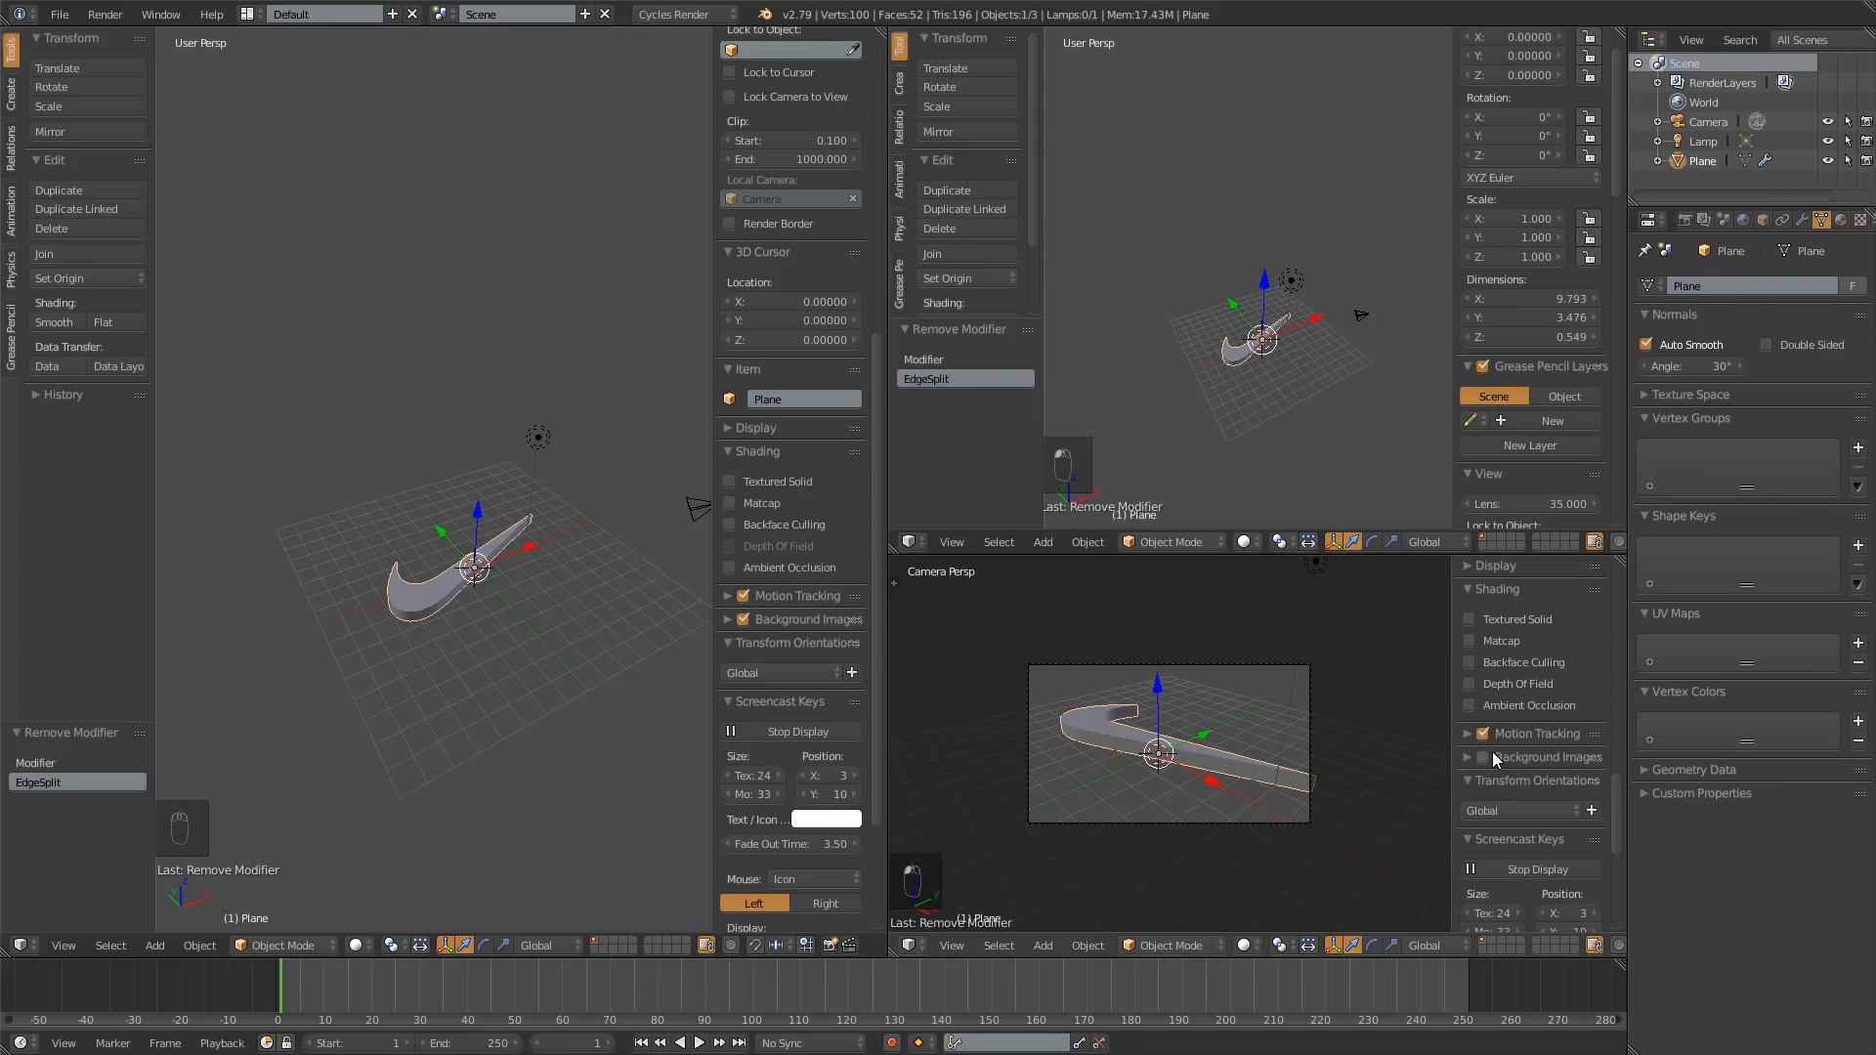
{"action": "key", "text": "n"}
{"action": "scroll", "coordinate": [1334, 733], "scroll_direction": "up", "scroll_amount": 1}
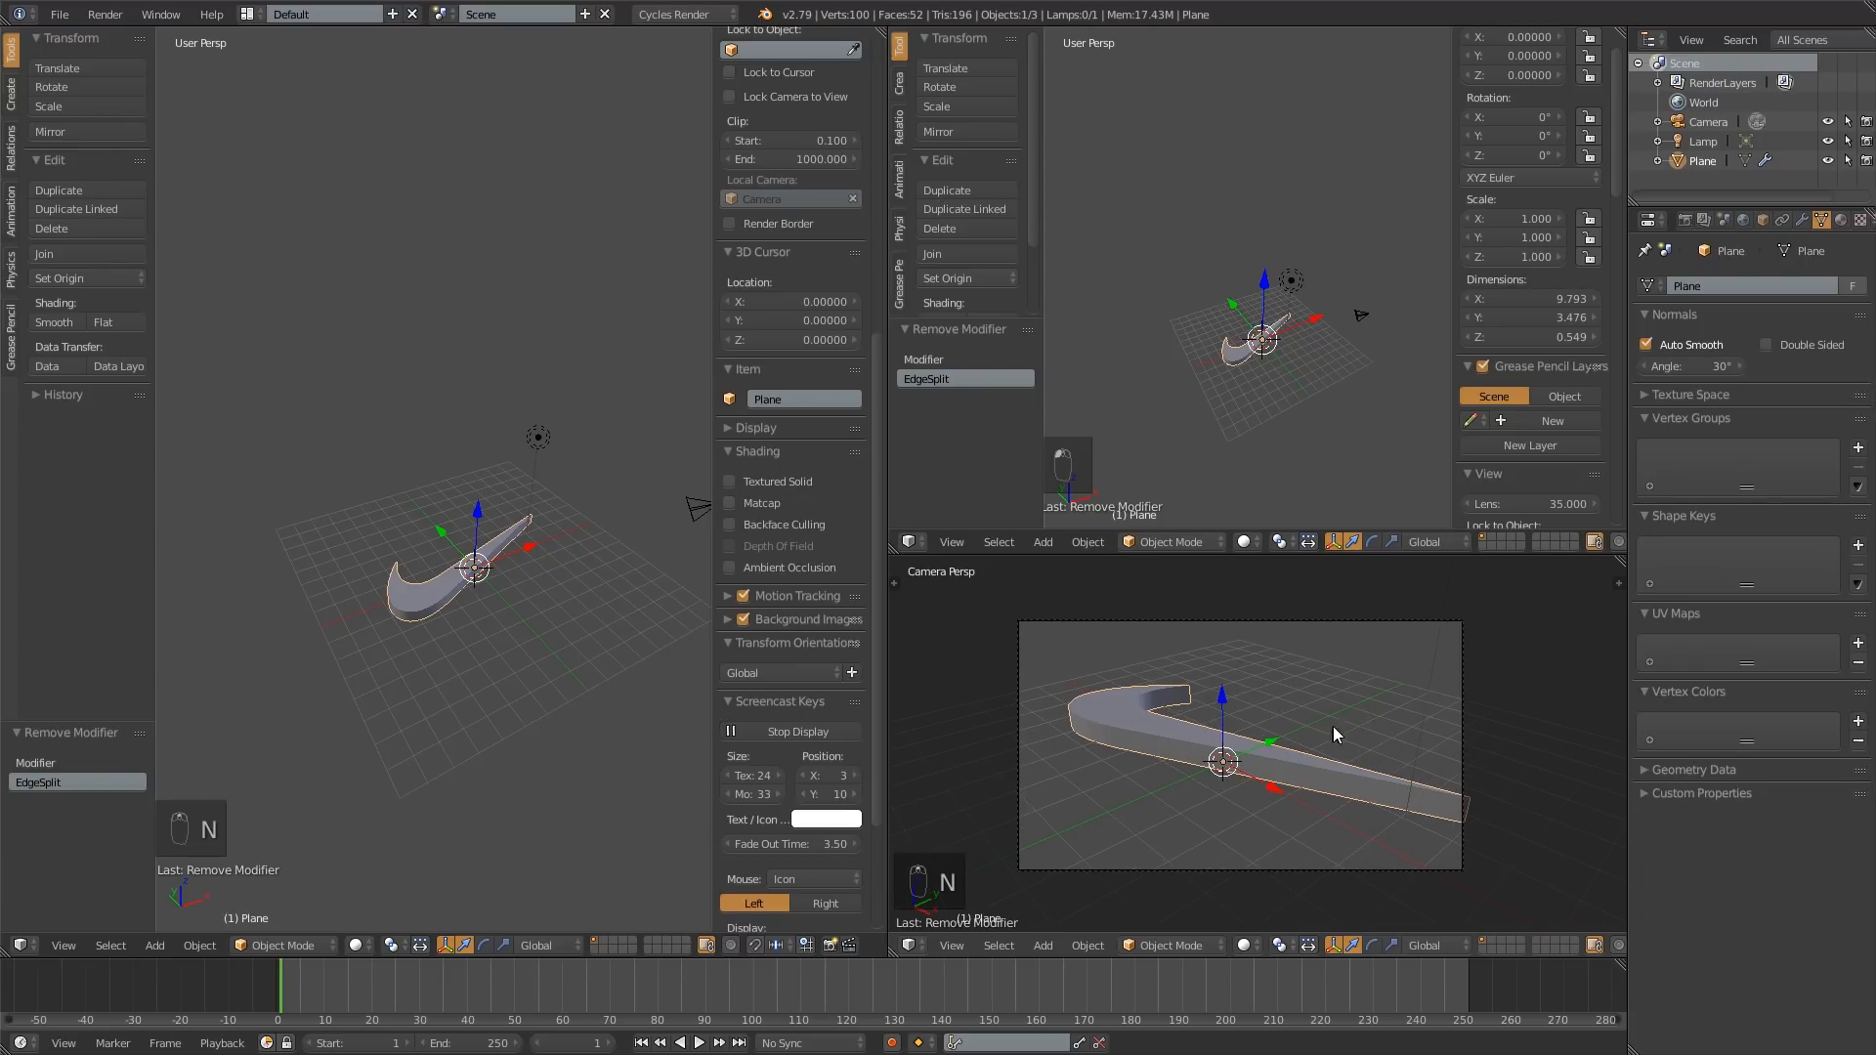
Step: Select the camera and change the viewport above the camera view to a Node Editor without its properties region
{"action": "right_click", "coordinate": [1457, 665]}
{"action": "middle_click_drag", "start_coordinate": [1293, 739], "coordinate": [1291, 694], "text": "shift"}
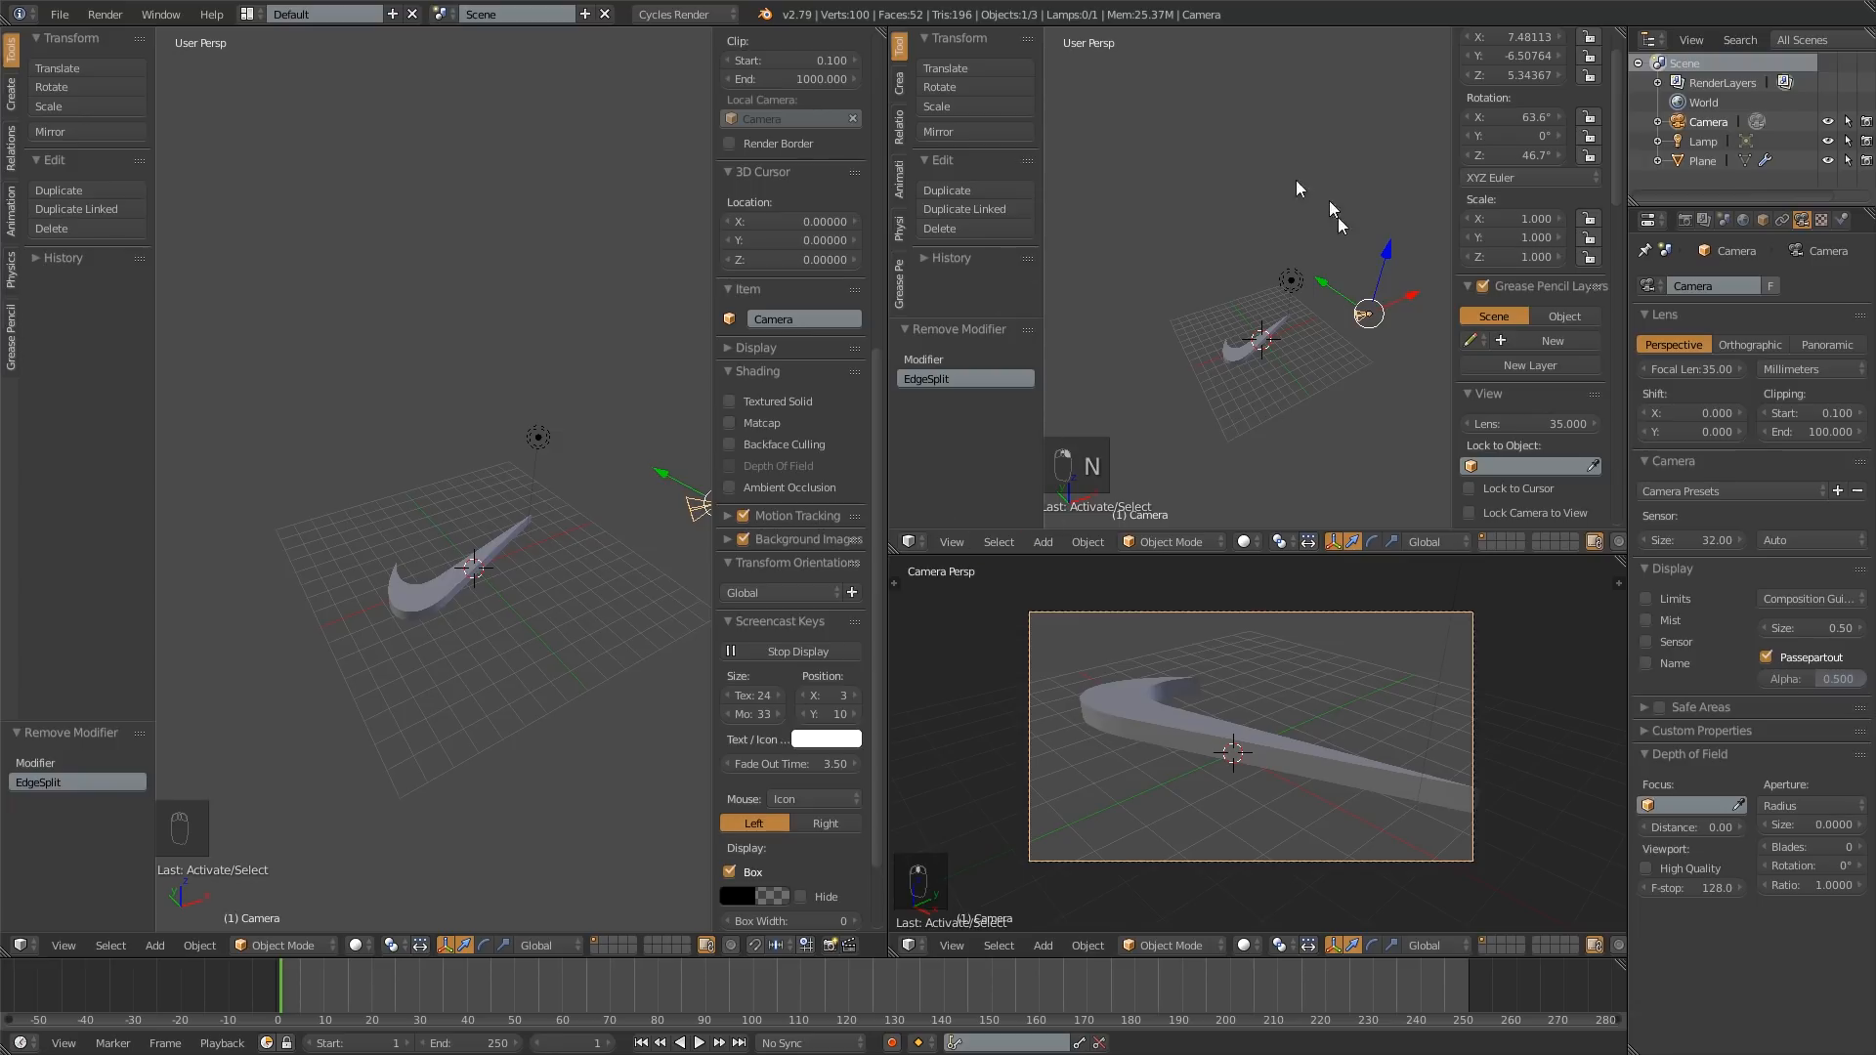
{"action": "left_click", "coordinate": [919, 542]}
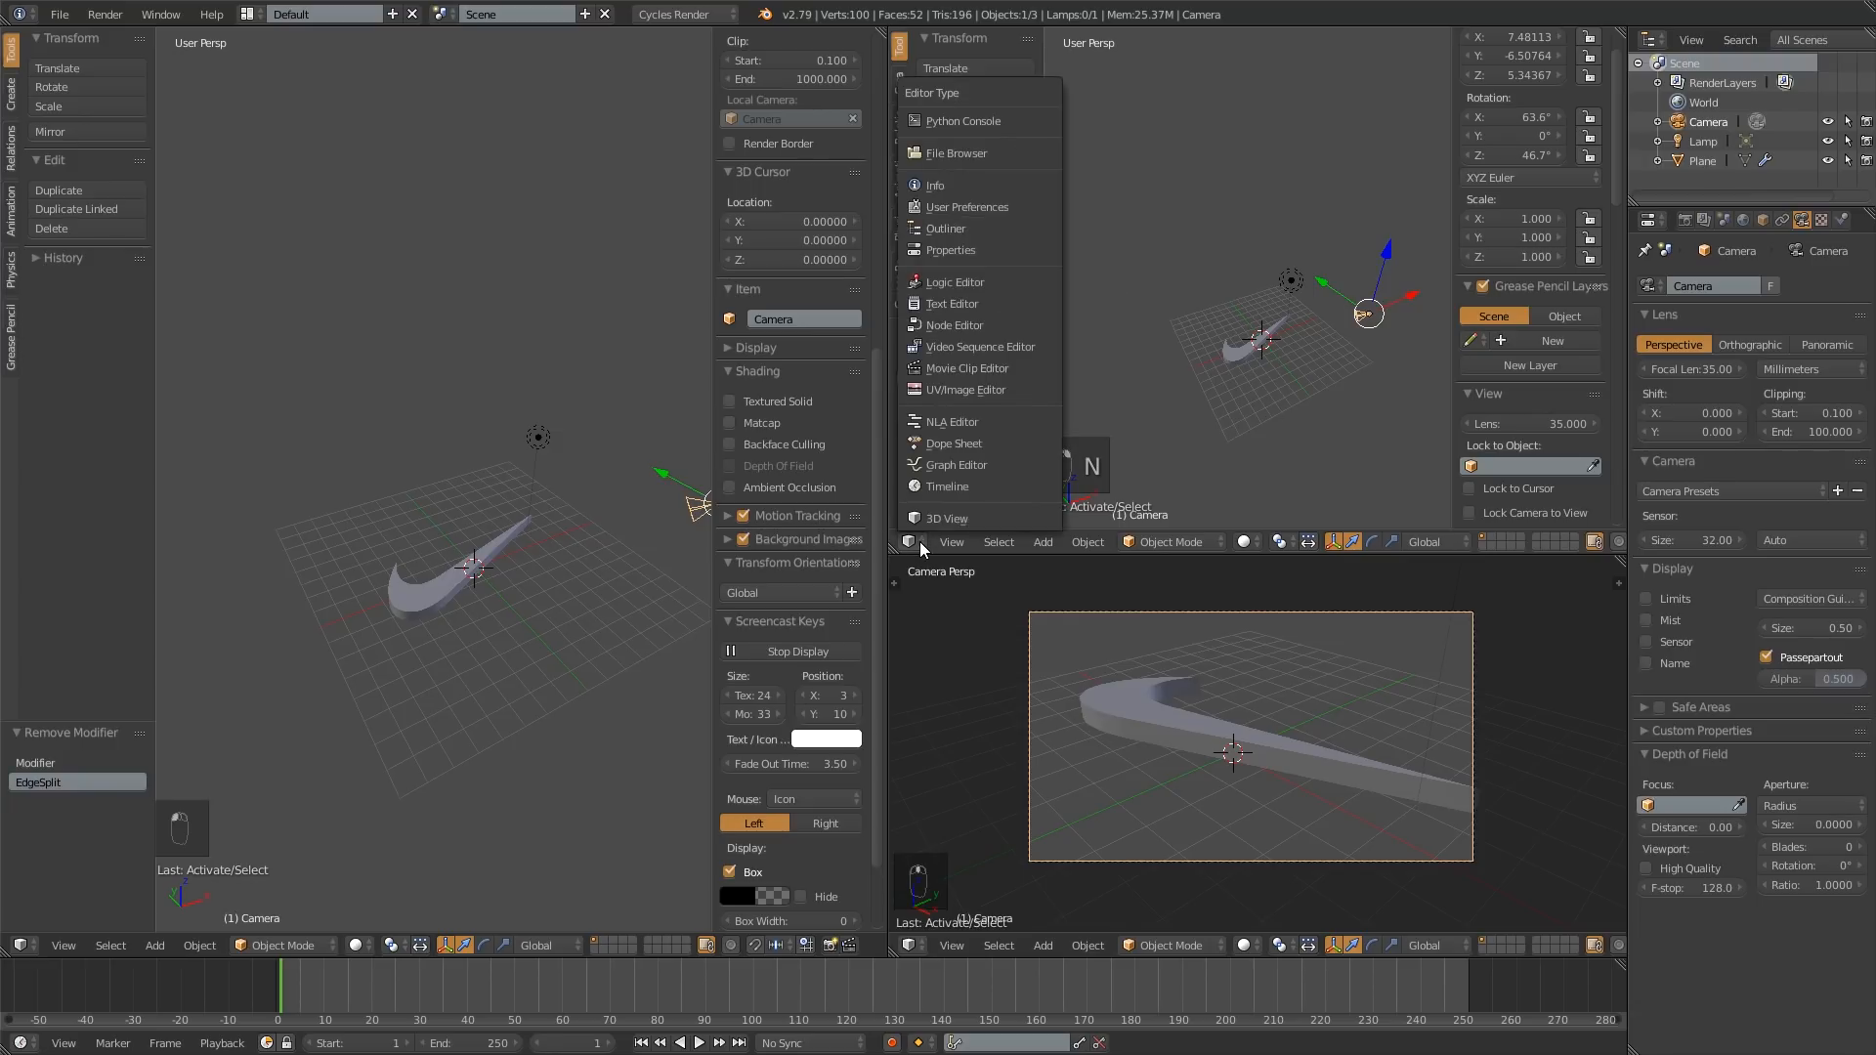
{"action": "left_click", "coordinate": [963, 323]}
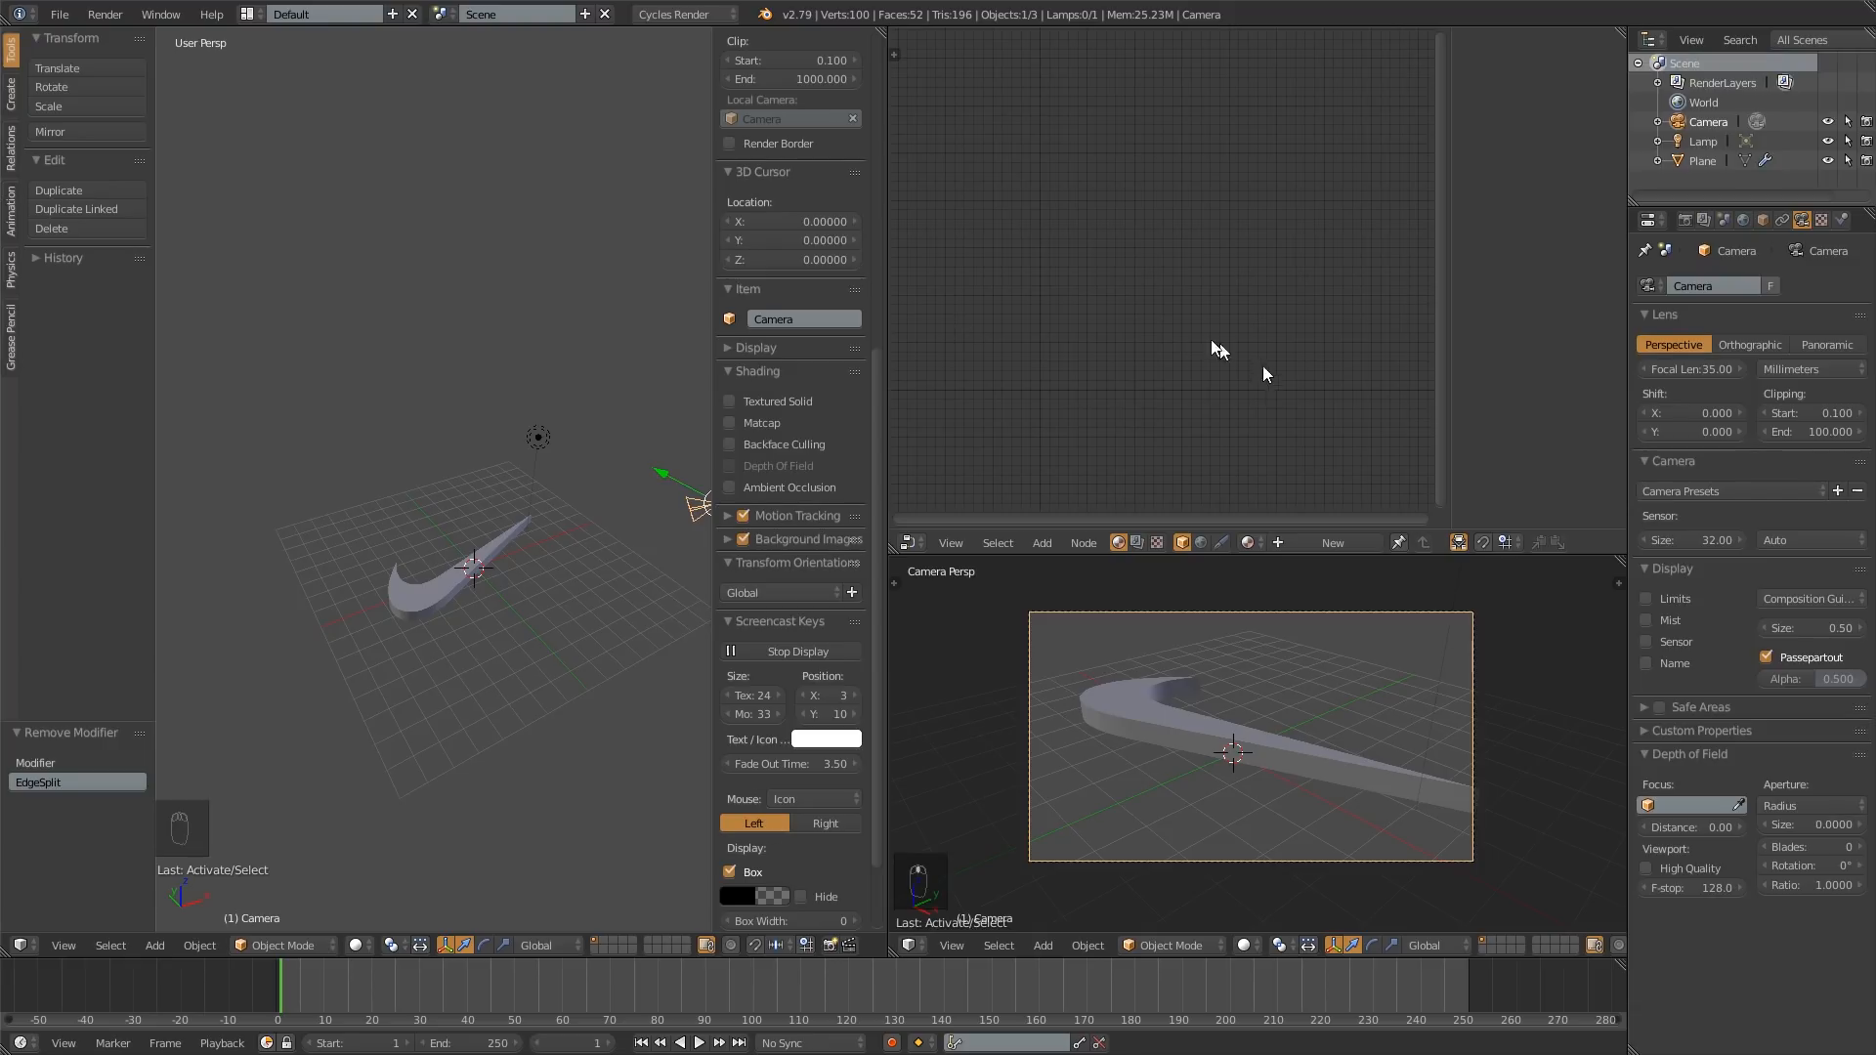
{"action": "key", "text": "n"}
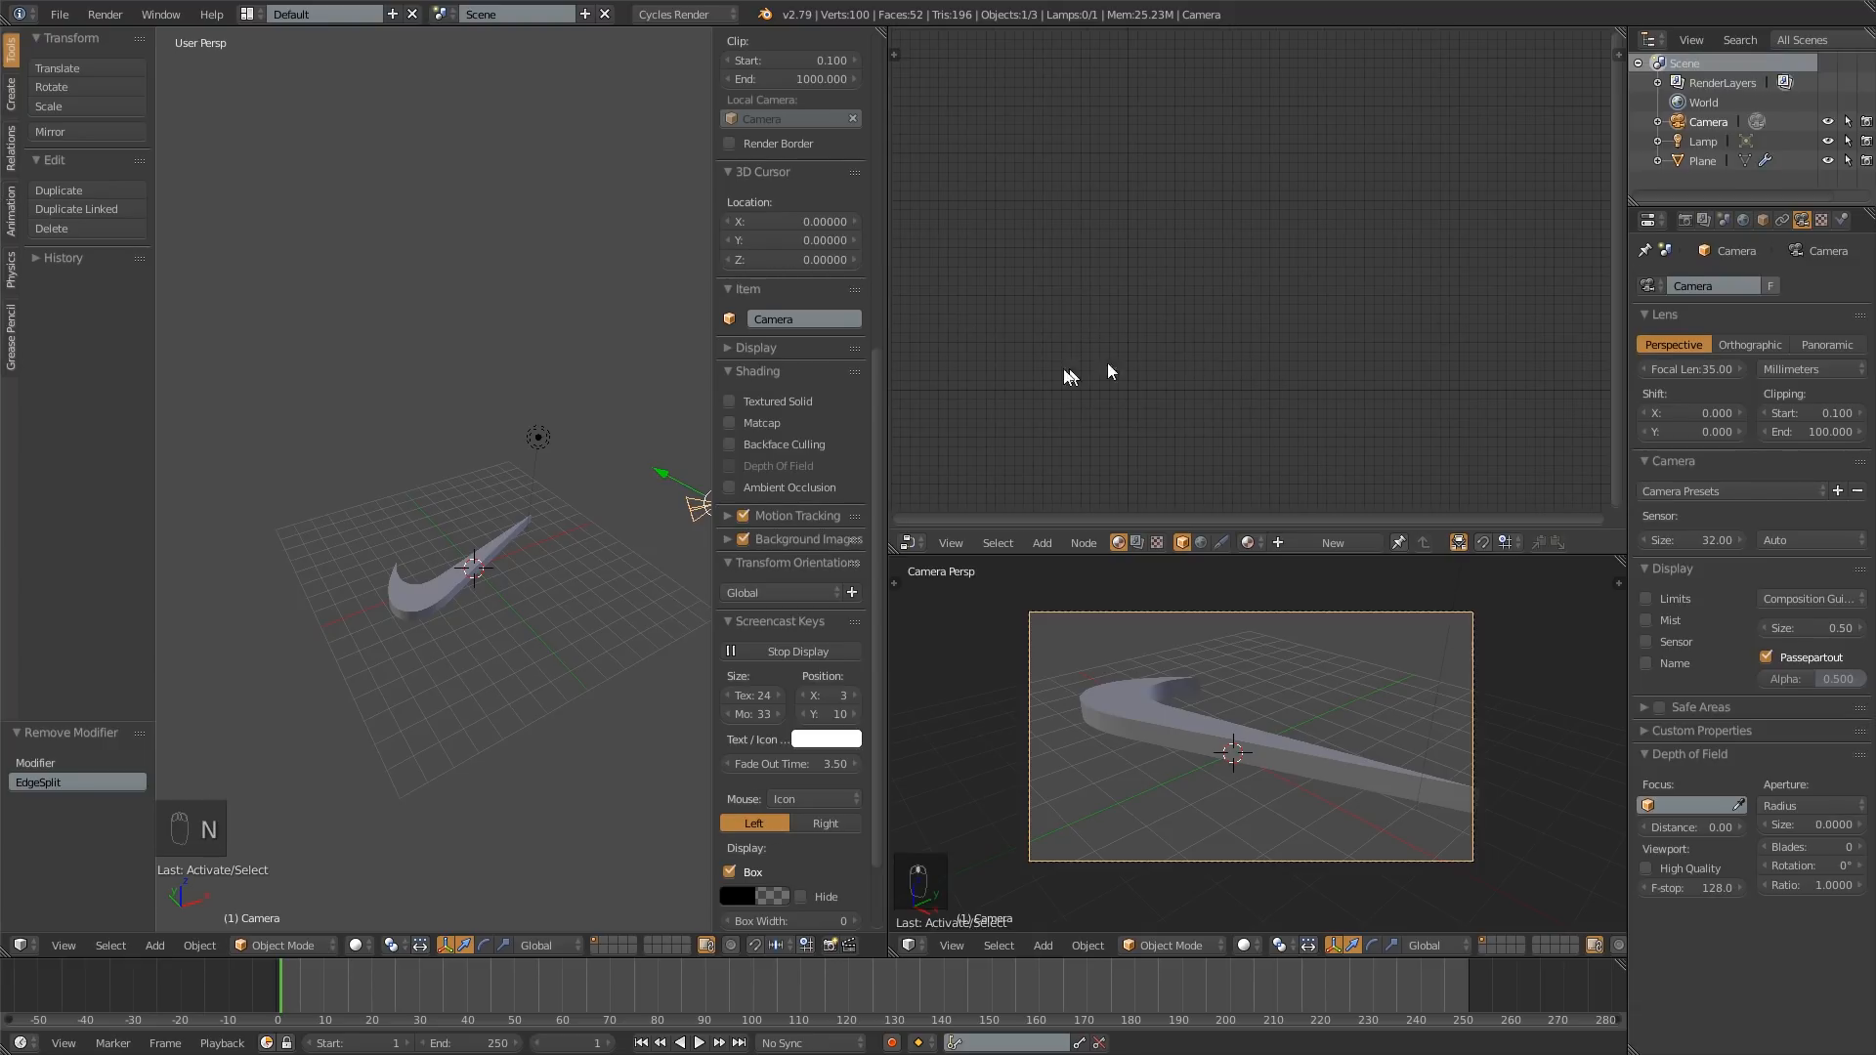
Step: Widen the large 3D viewport and move the camera along X by -0.143 and another 1.364 to fit the whole swoosh in its frame
{"action": "middle_click_drag", "start_coordinate": [611, 424], "coordinate": [590, 426], "text": "shift"}
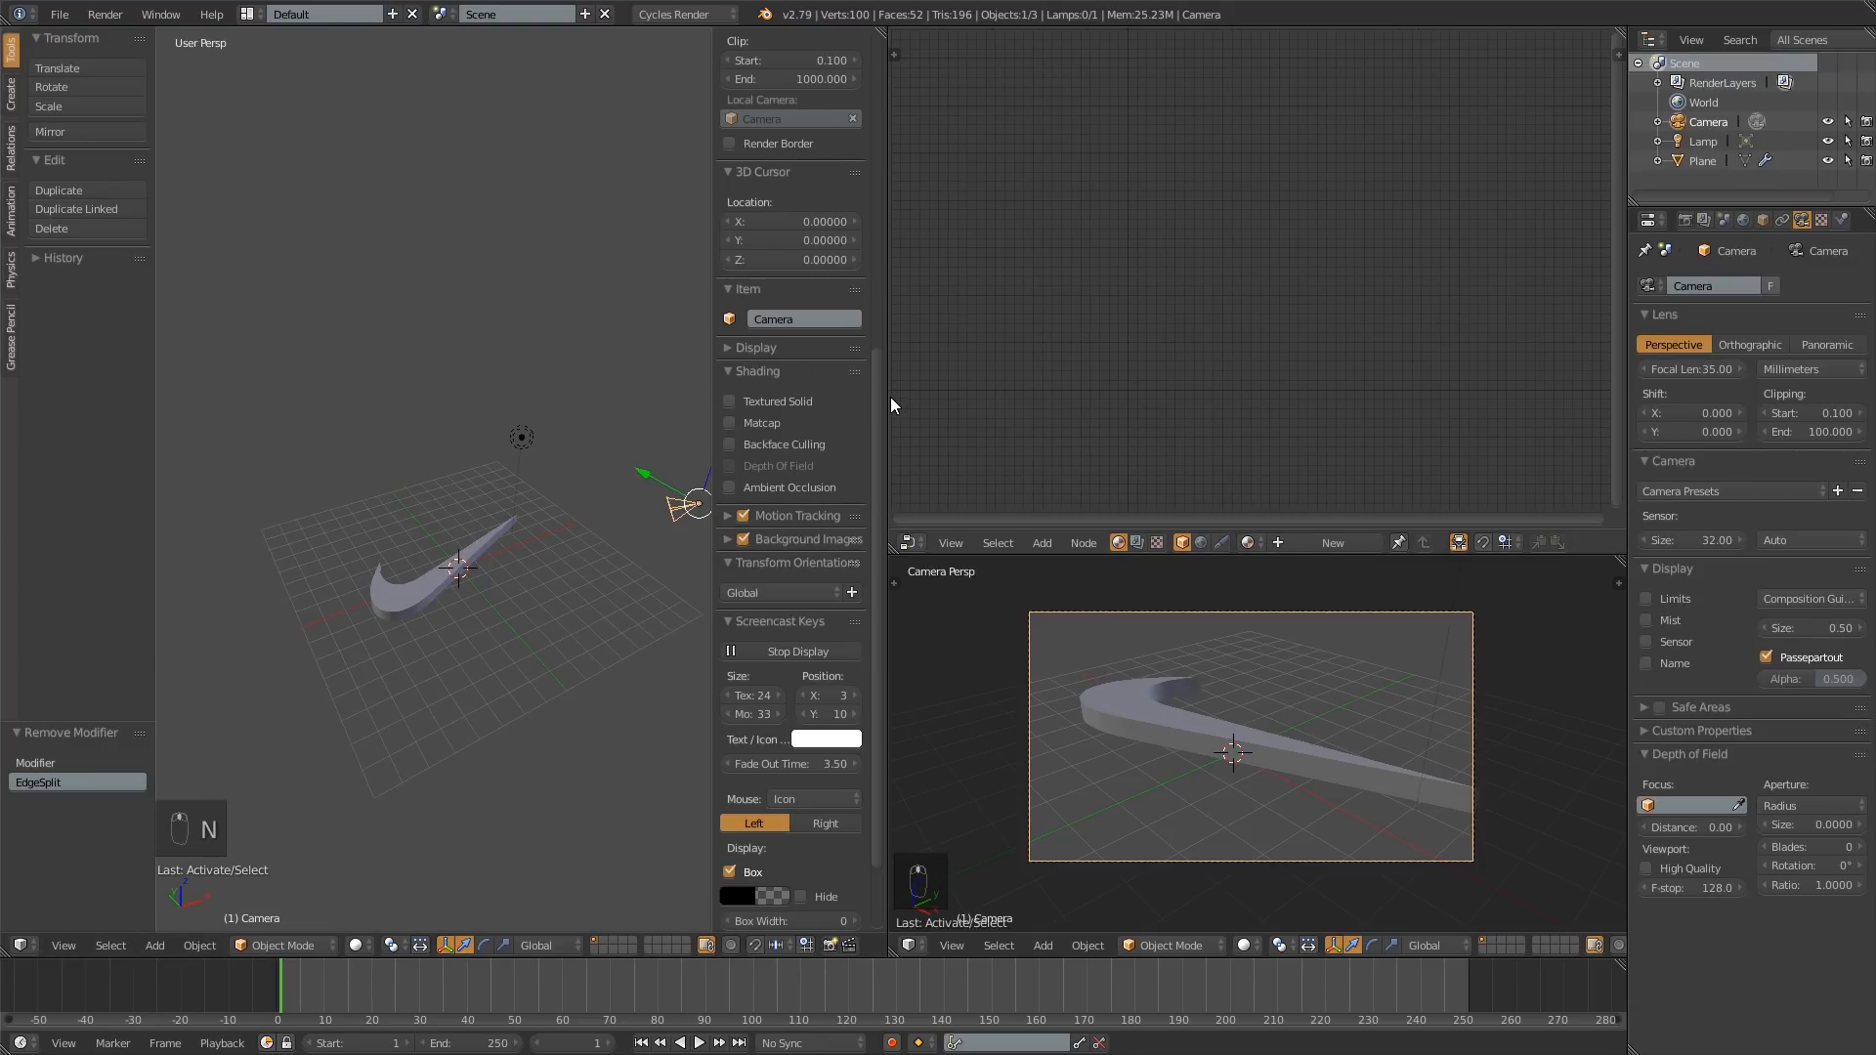
{"action": "left_click_drag", "start_coordinate": [884, 391], "coordinate": [937, 396]}
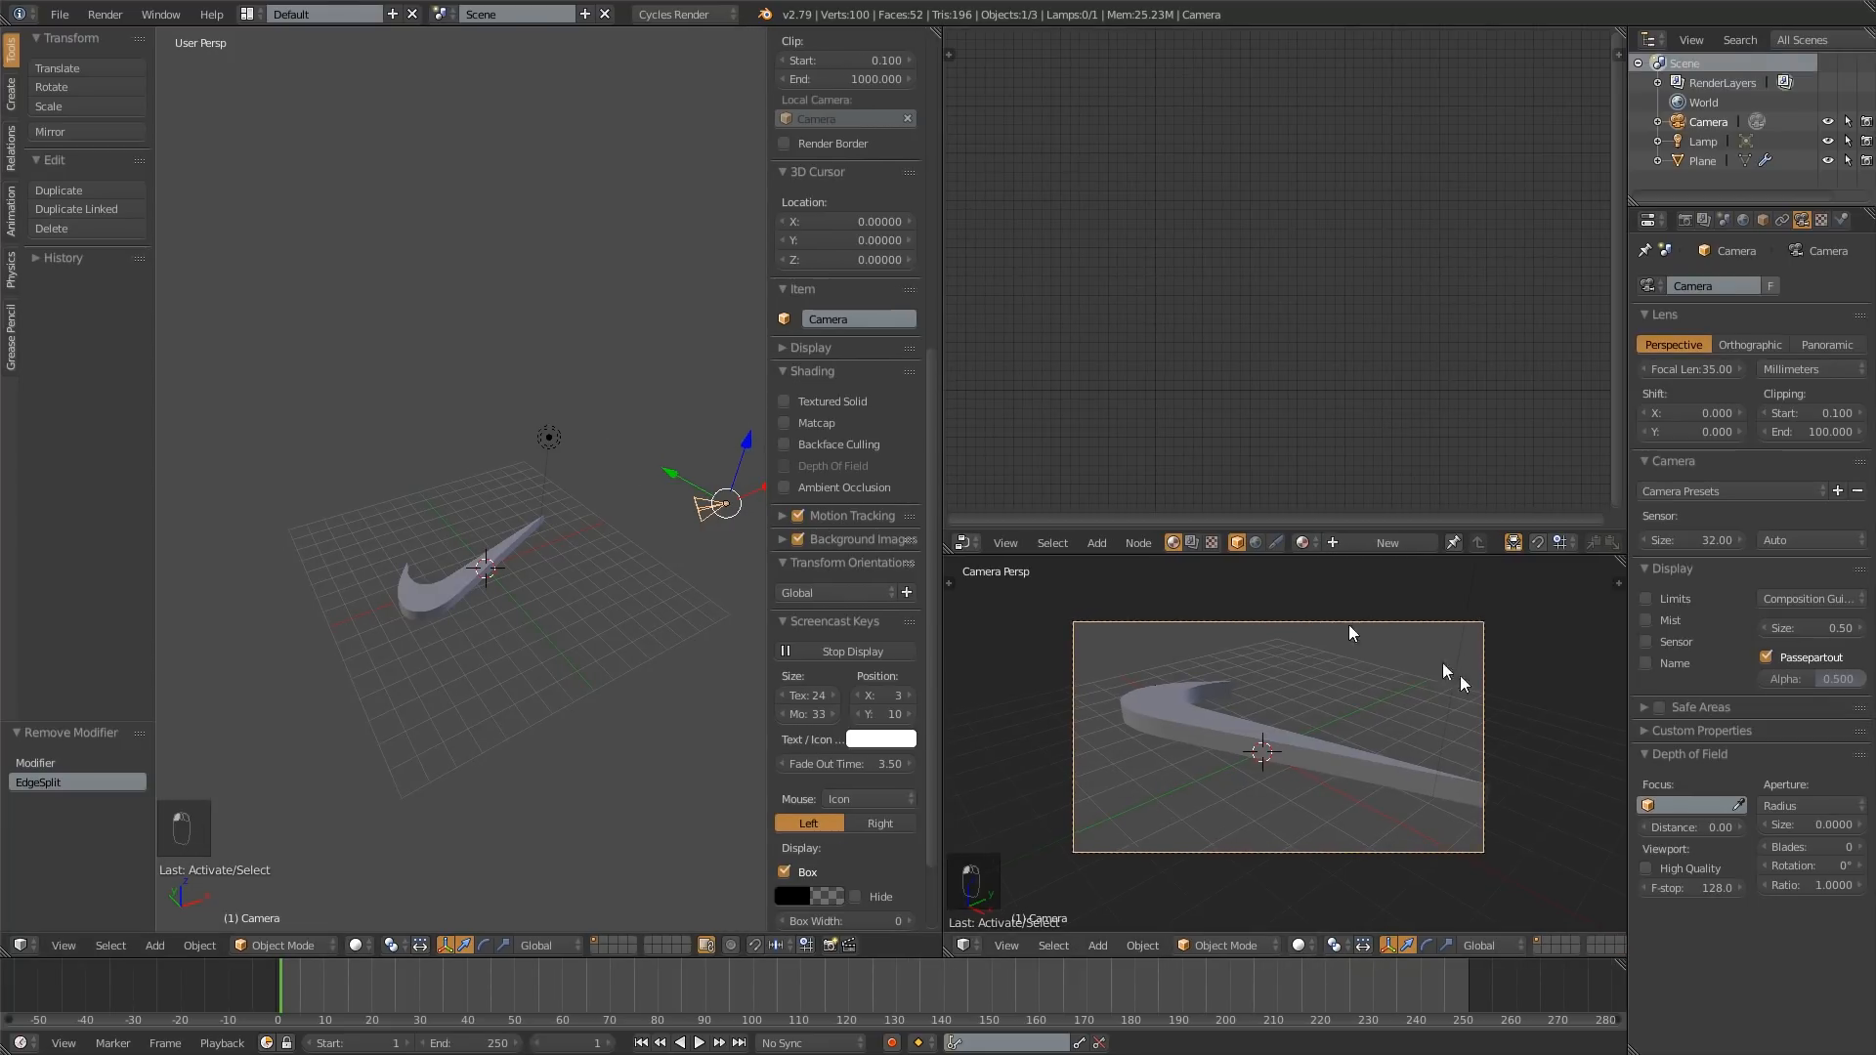
{"action": "scroll", "coordinate": [1457, 670], "scroll_direction": "up", "scroll_amount": 2}
{"action": "middle_click_drag", "start_coordinate": [620, 518], "coordinate": [552, 537], "text": "shift"}
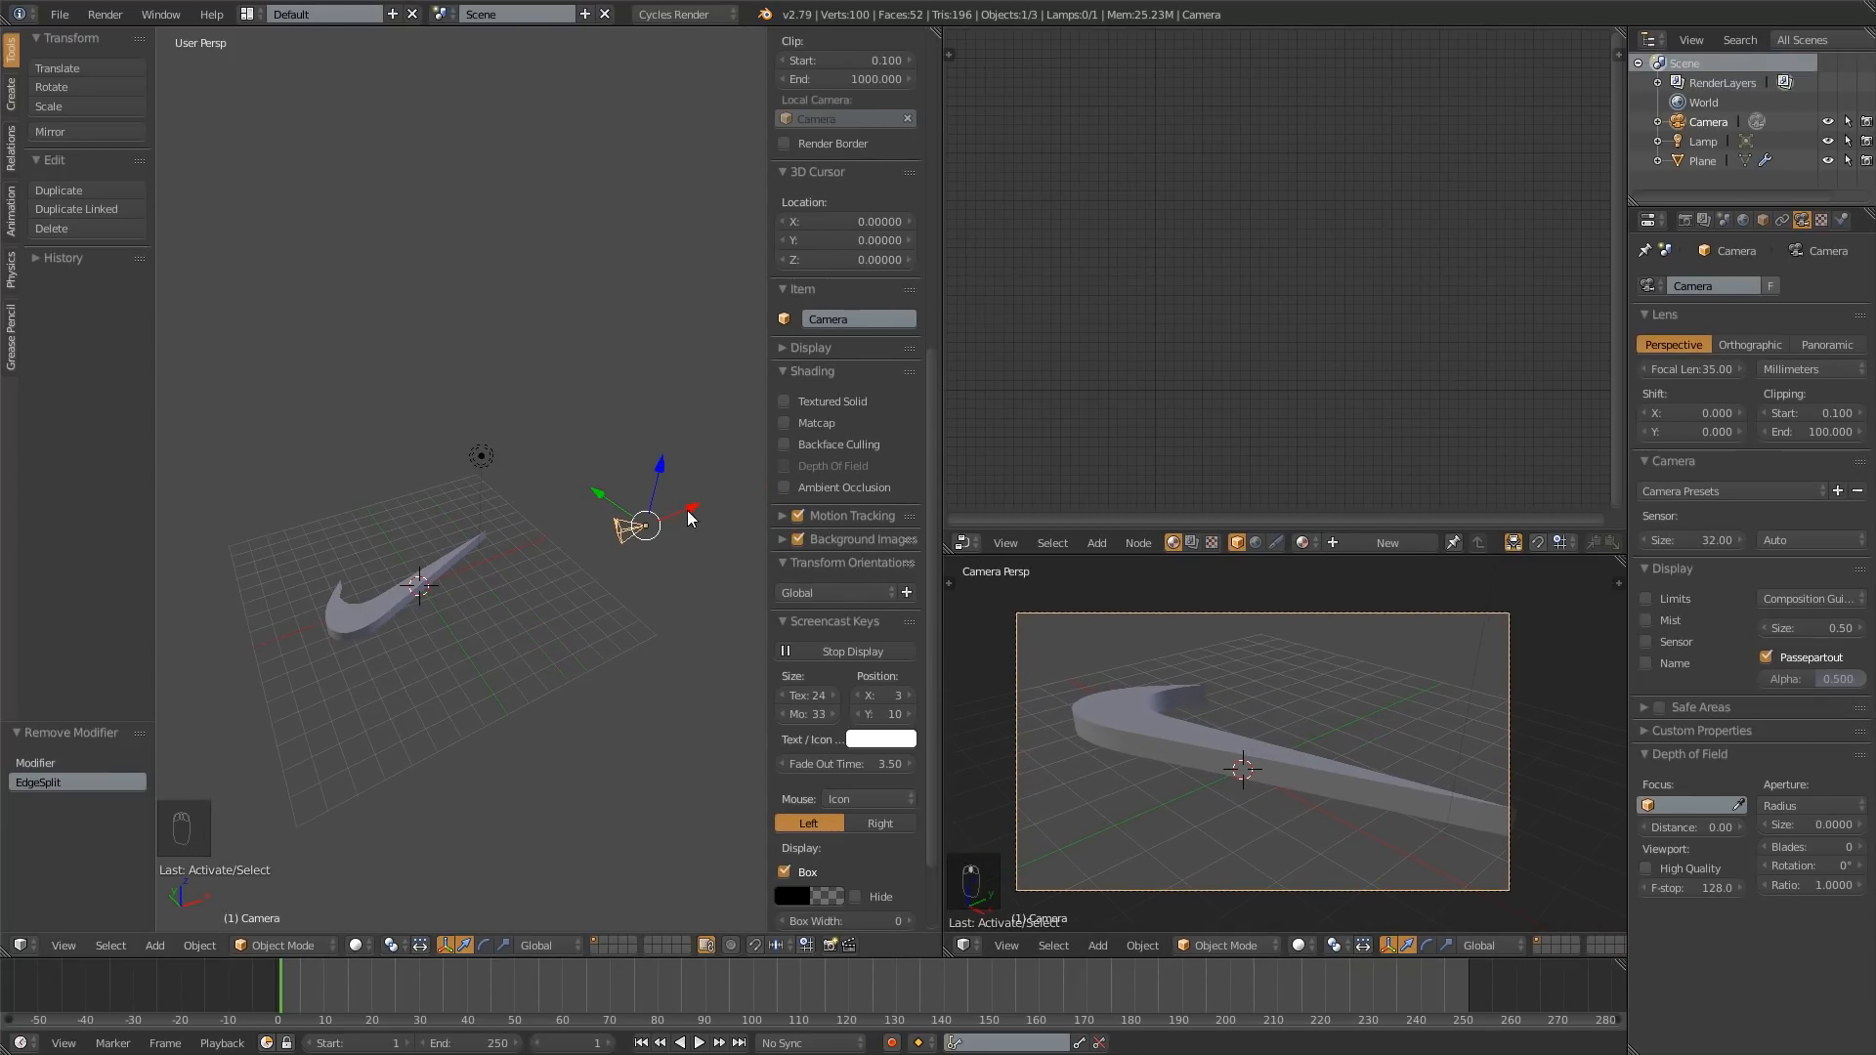
{"action": "key", "text": "g"}
{"action": "key", "text": "x"}
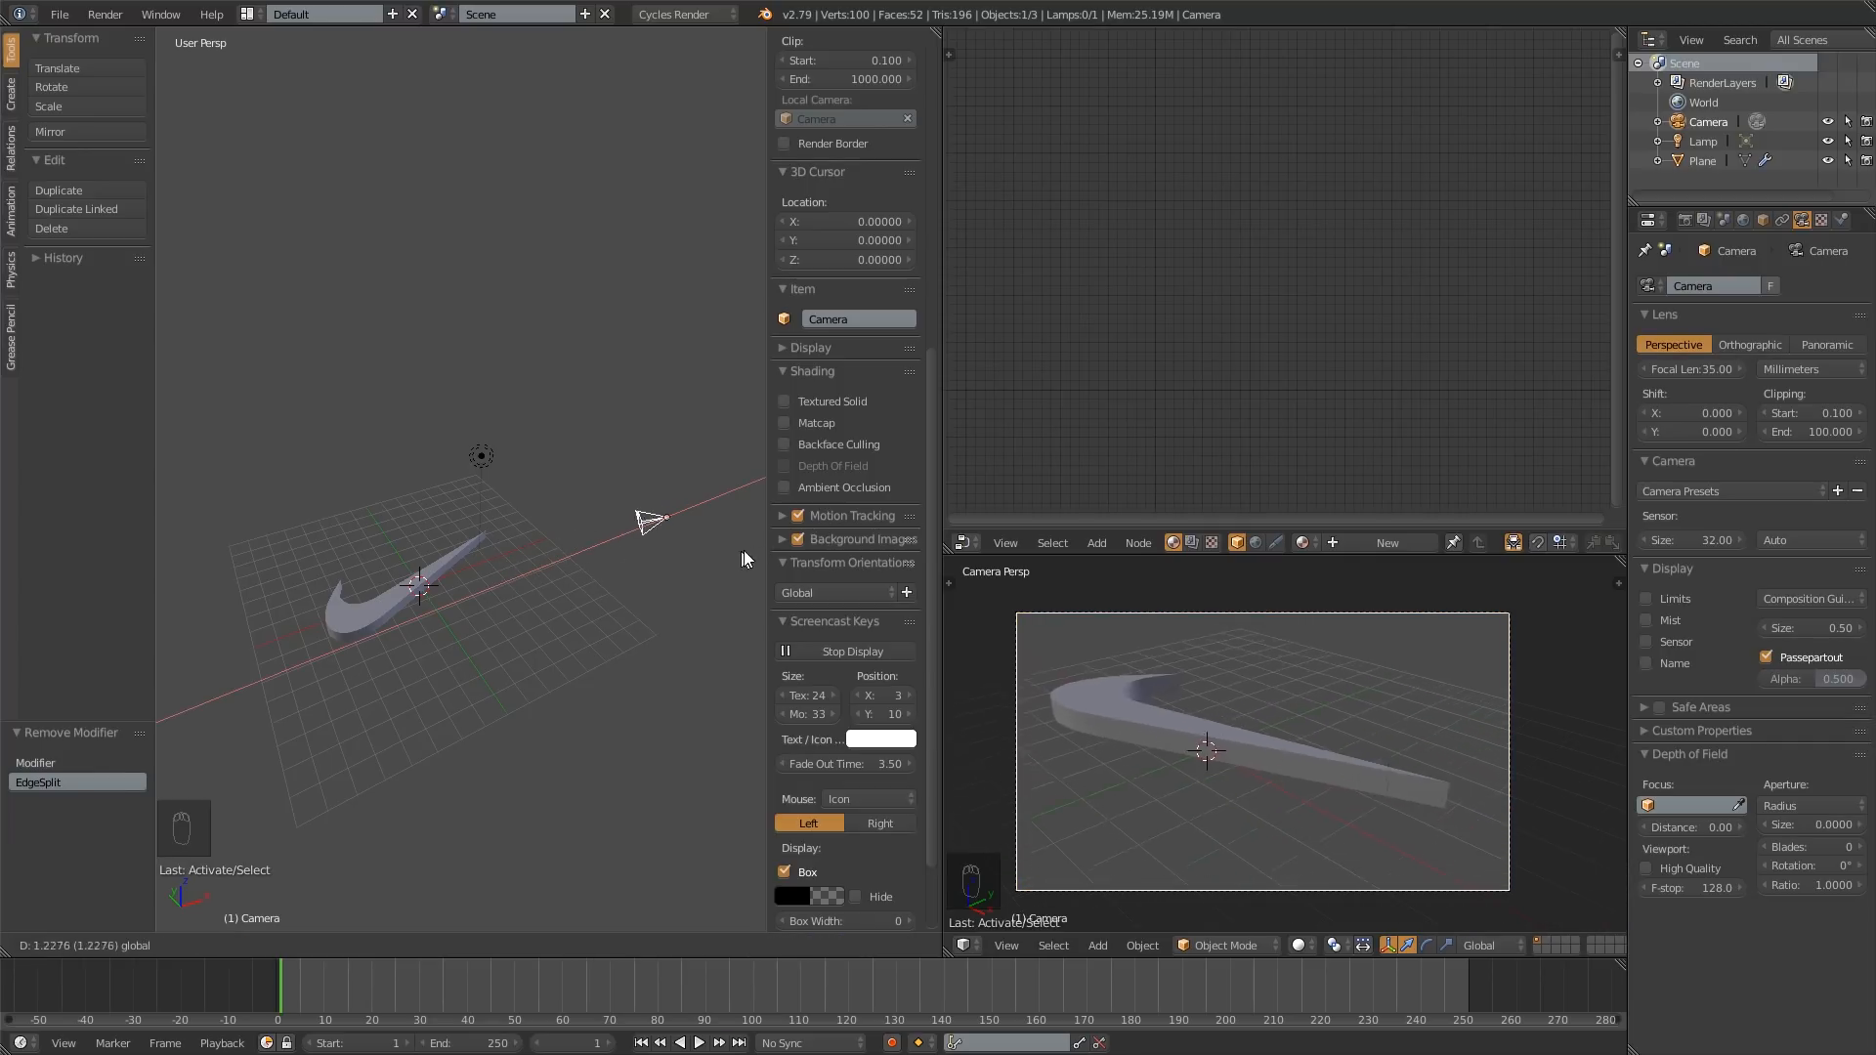
{"action": "left_click", "coordinate": [713, 554]}
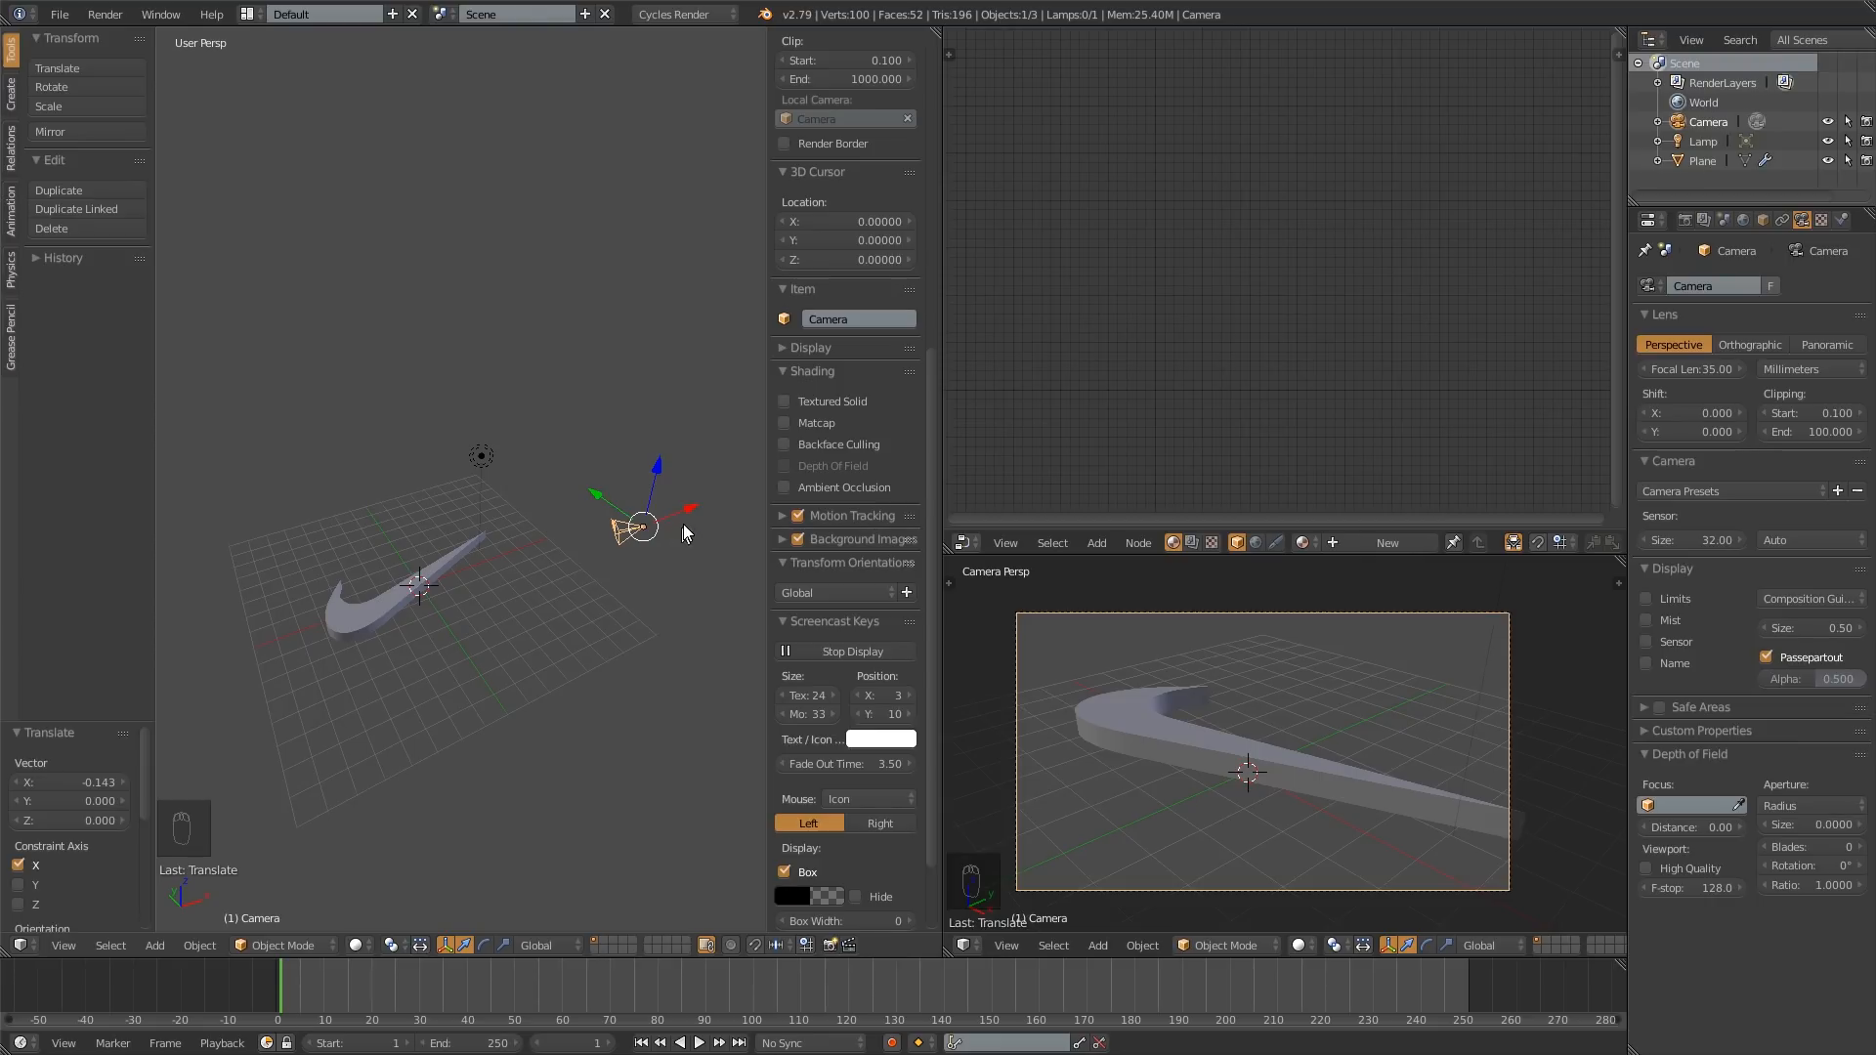
{"action": "key", "text": "g"}
{"action": "key", "text": "x"}
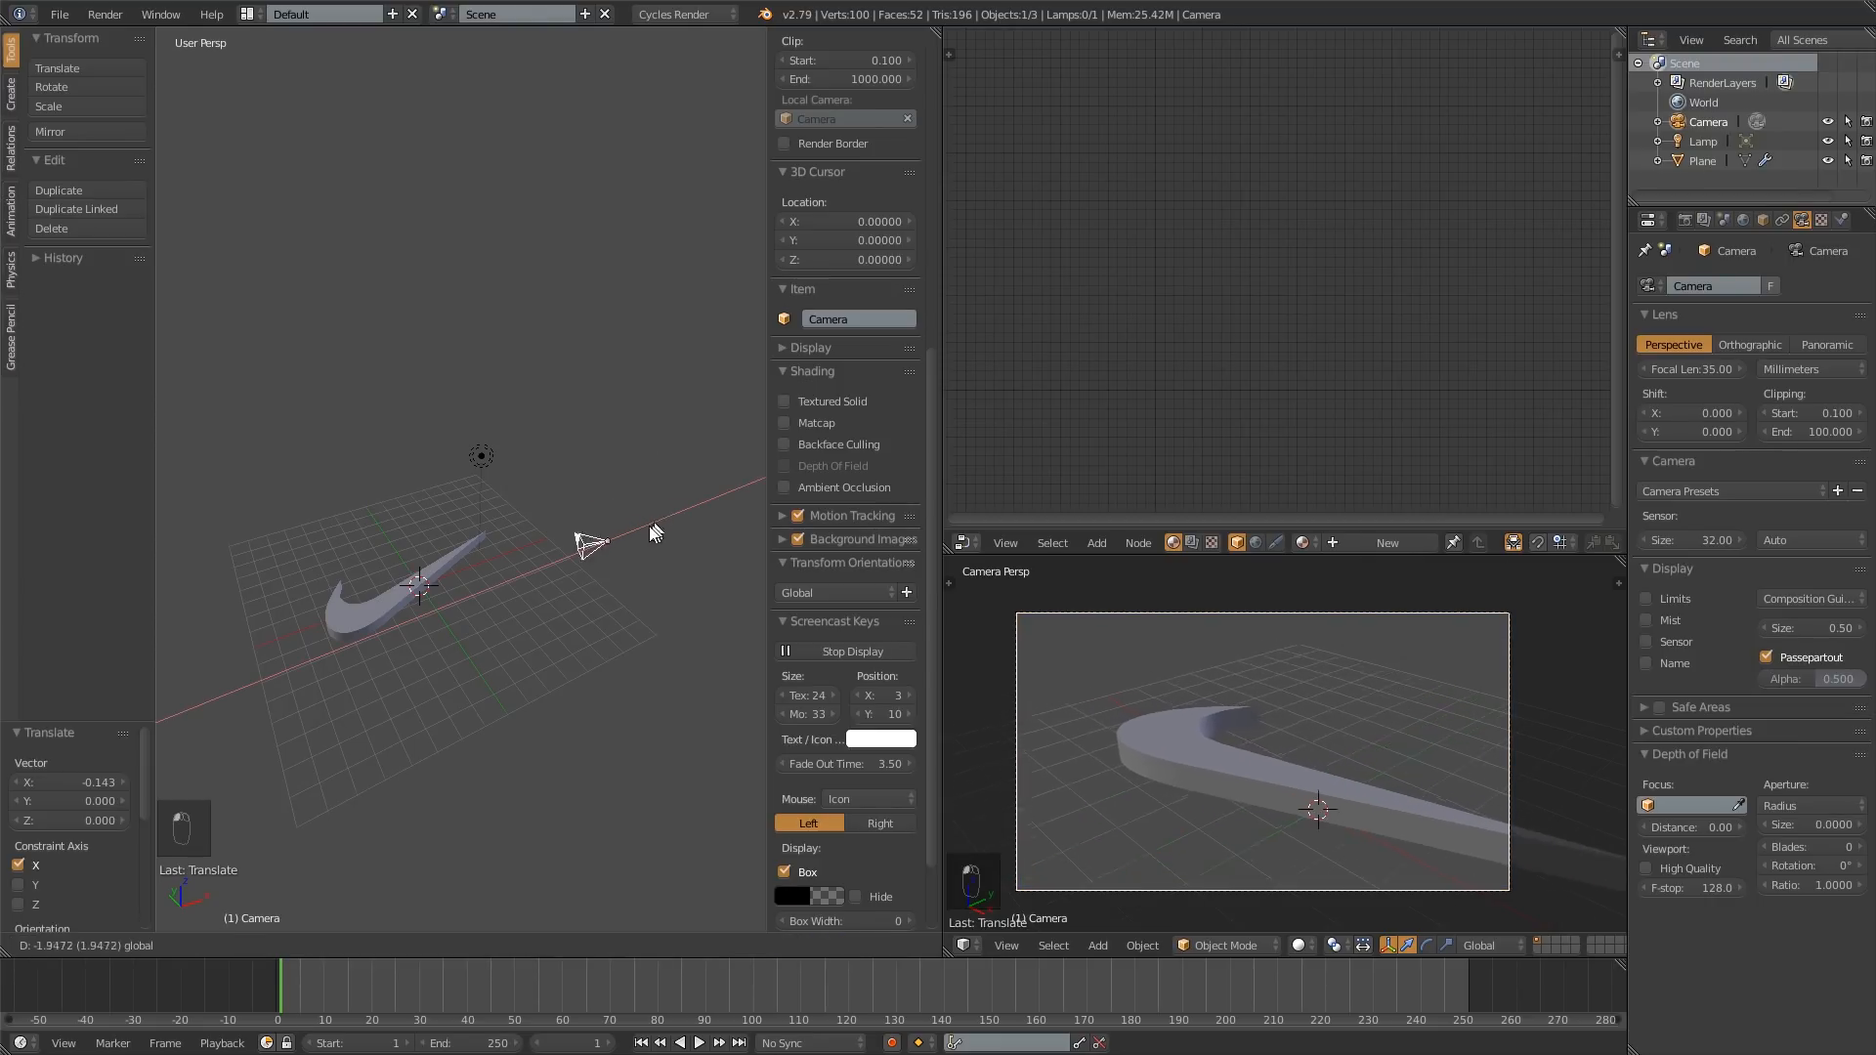
{"action": "left_click", "coordinate": [718, 535]}
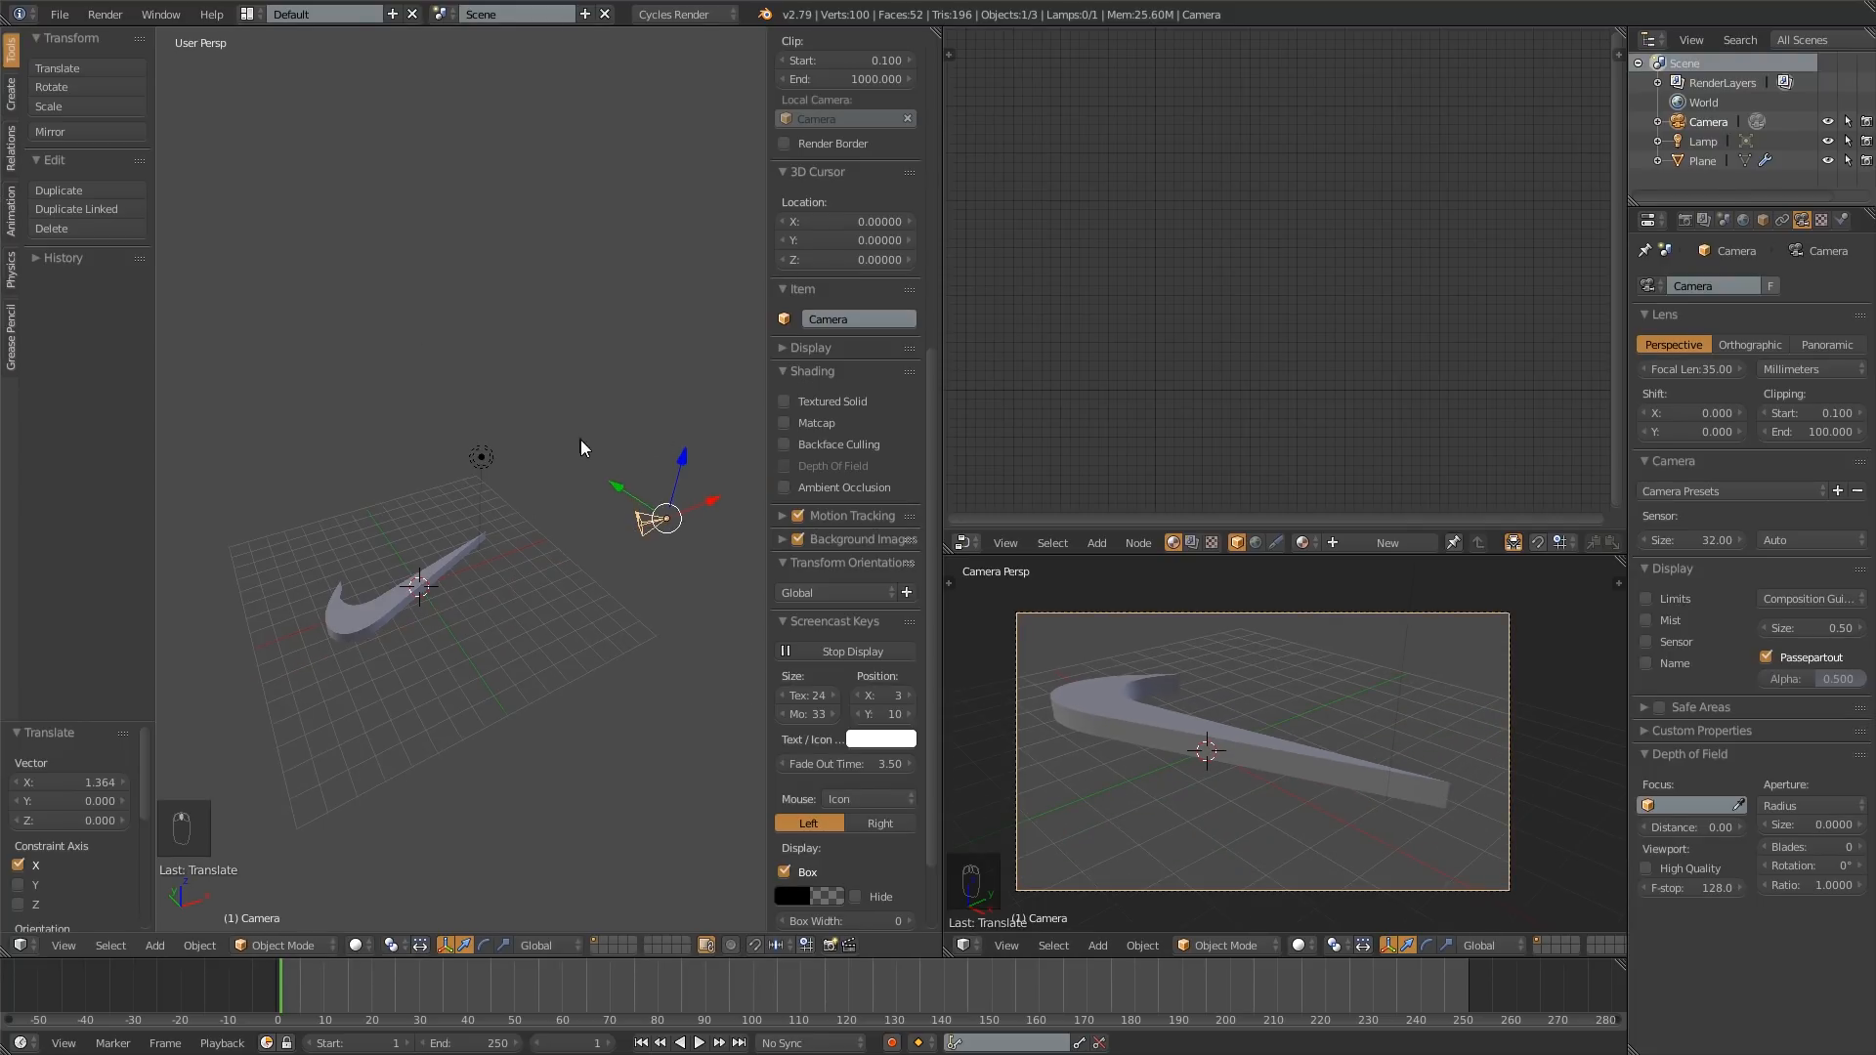
Step: Try other camera positions by moving it along X in both directions and freely near the swoosh
{"action": "middle_click_drag", "start_coordinate": [579, 444], "coordinate": [587, 463], "text": "shift"}
{"action": "left_click_drag", "start_coordinate": [641, 512], "coordinate": [510, 511]}
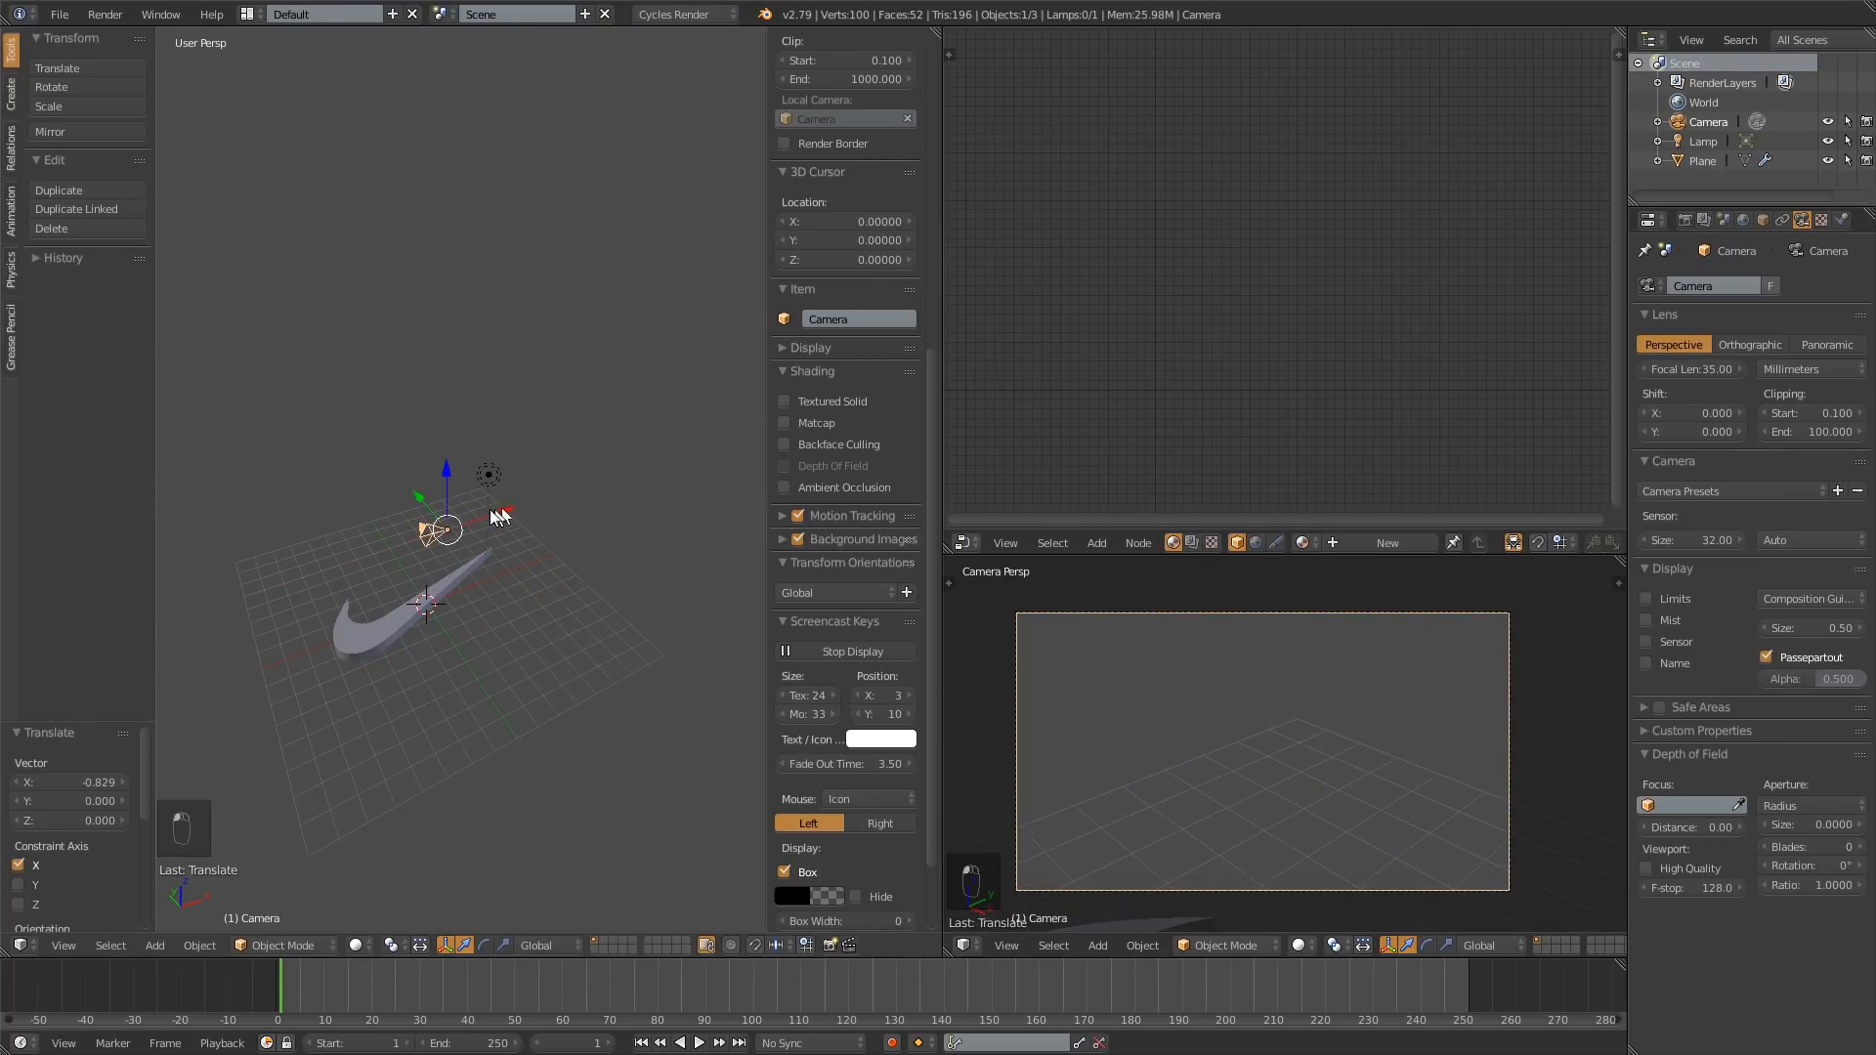
{"action": "middle_click_drag", "start_coordinate": [463, 511], "coordinate": [568, 547], "text": "shift"}
{"action": "scroll", "coordinate": [533, 547], "scroll_direction": "up", "scroll_amount": 1}
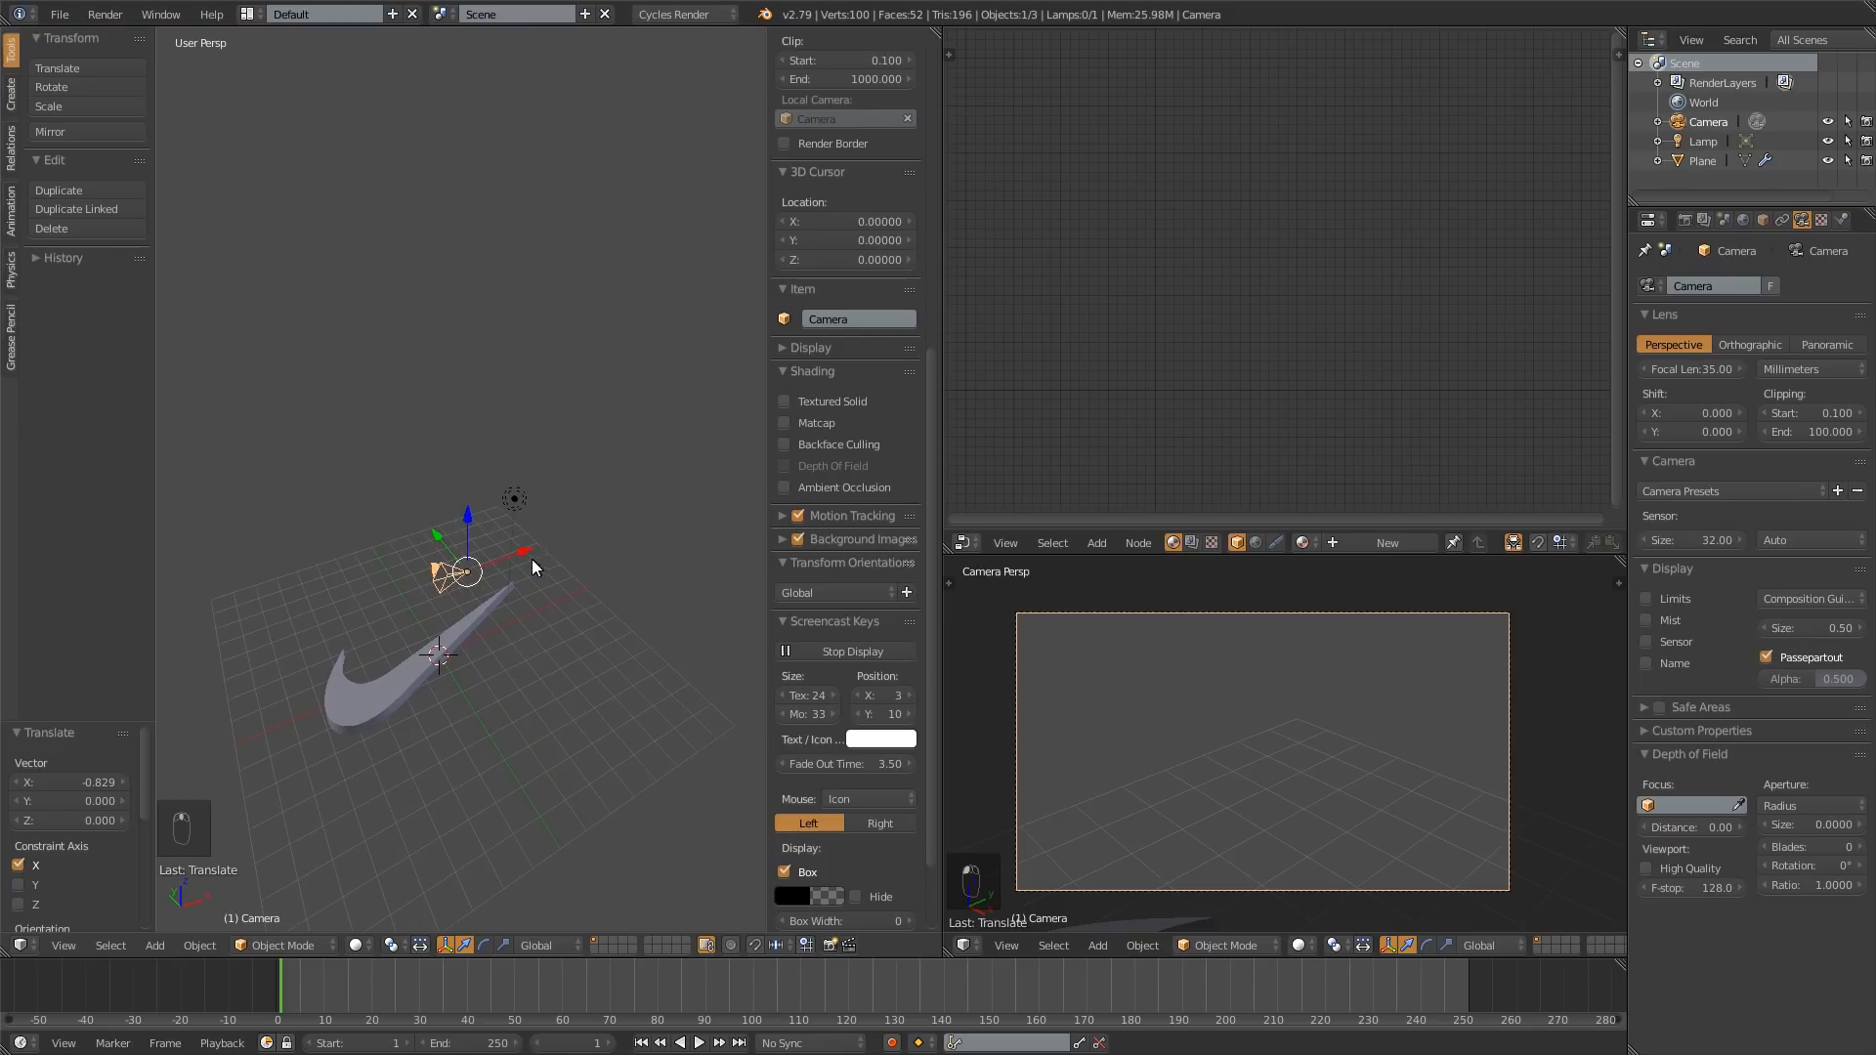
{"action": "left_click_drag", "start_coordinate": [547, 552], "coordinate": [626, 526]}
{"action": "key", "text": "g"}
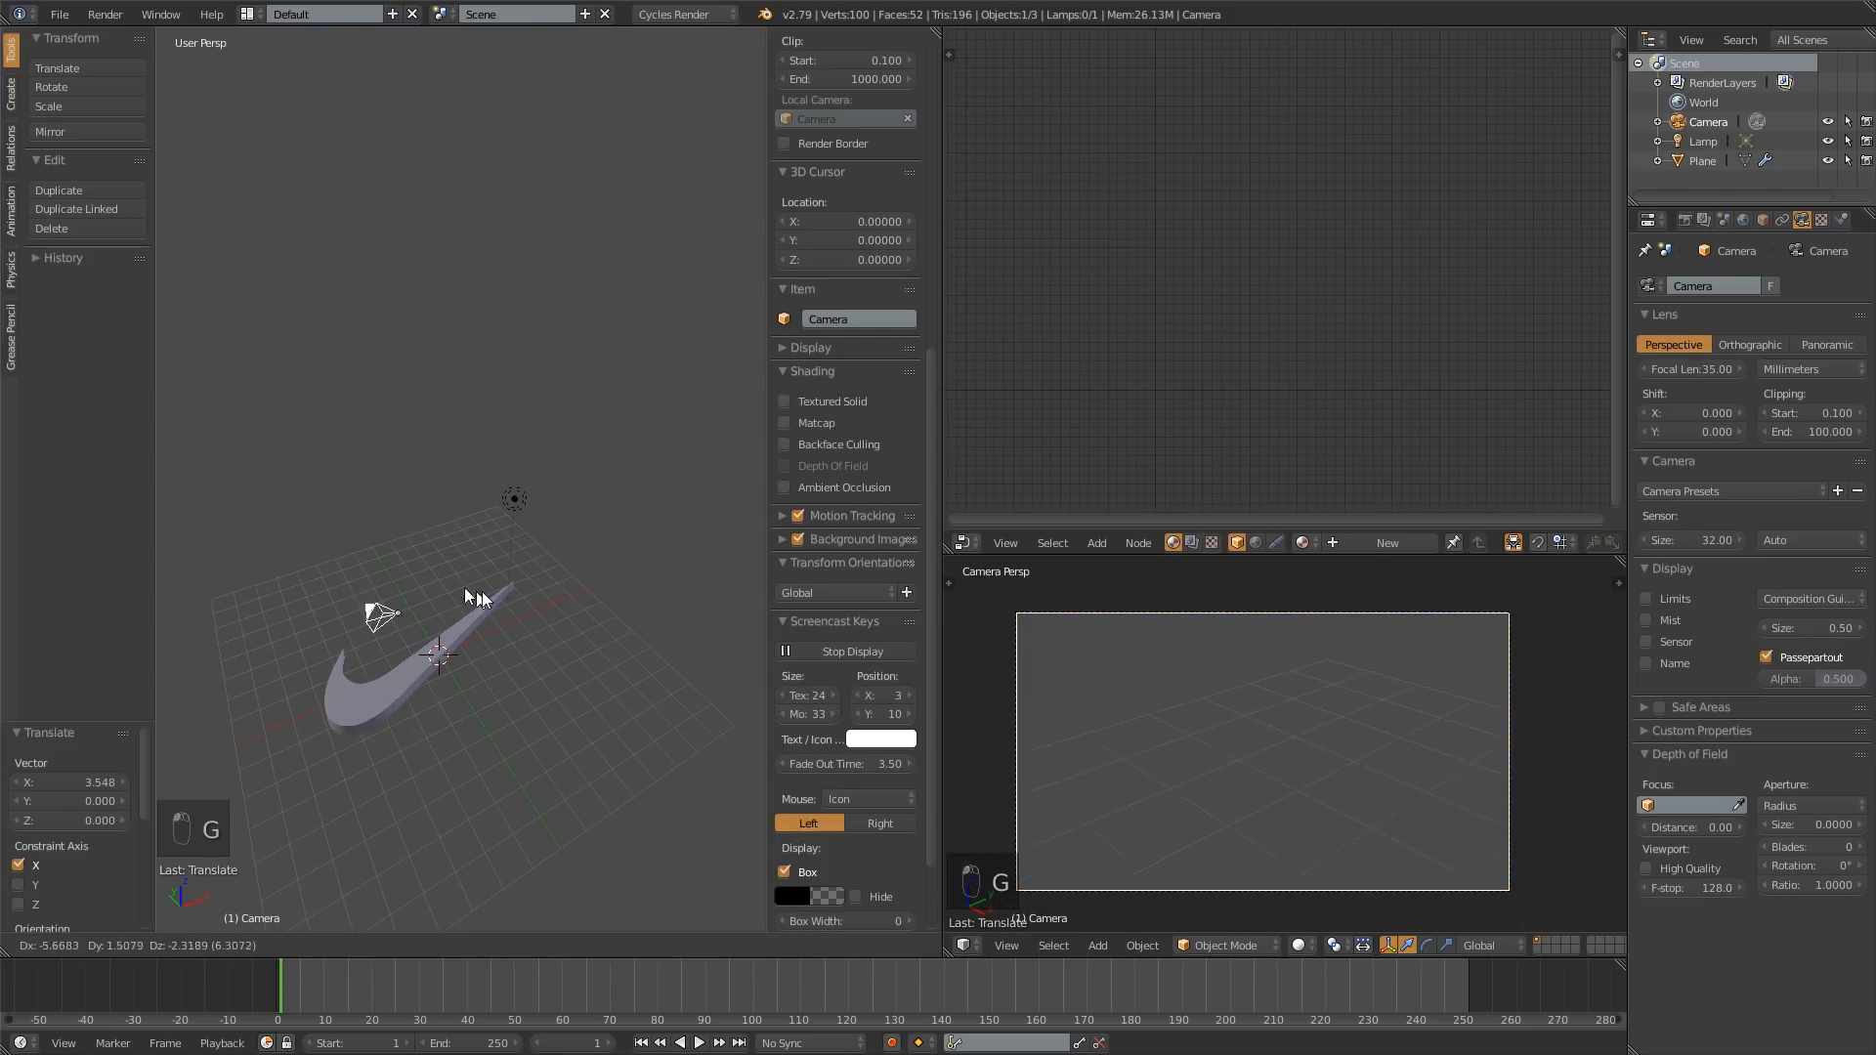
{"action": "left_click", "coordinate": [510, 564]}
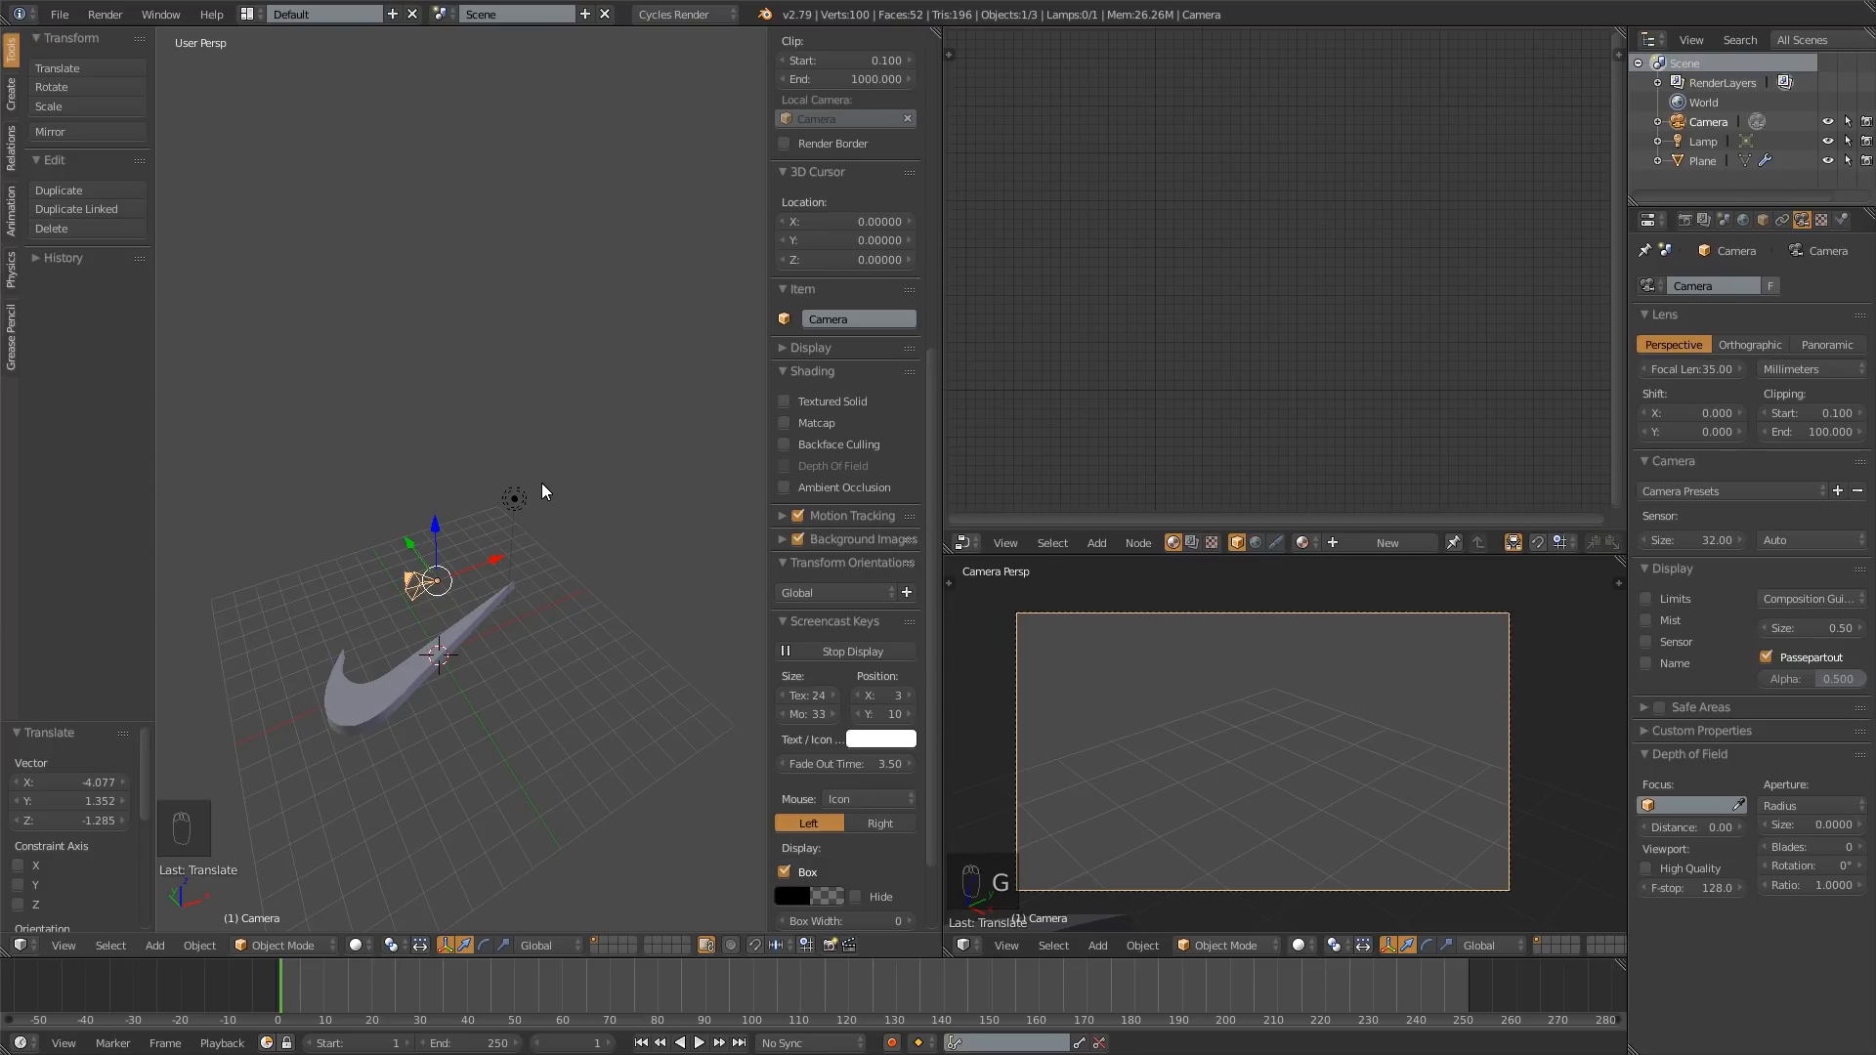
Step: Clear the camera's location to put it at the world origin
{"action": "key", "text": "alt+g"}
{"action": "scroll", "coordinate": [858, 418], "scroll_direction": "up", "scroll_amount": 12}
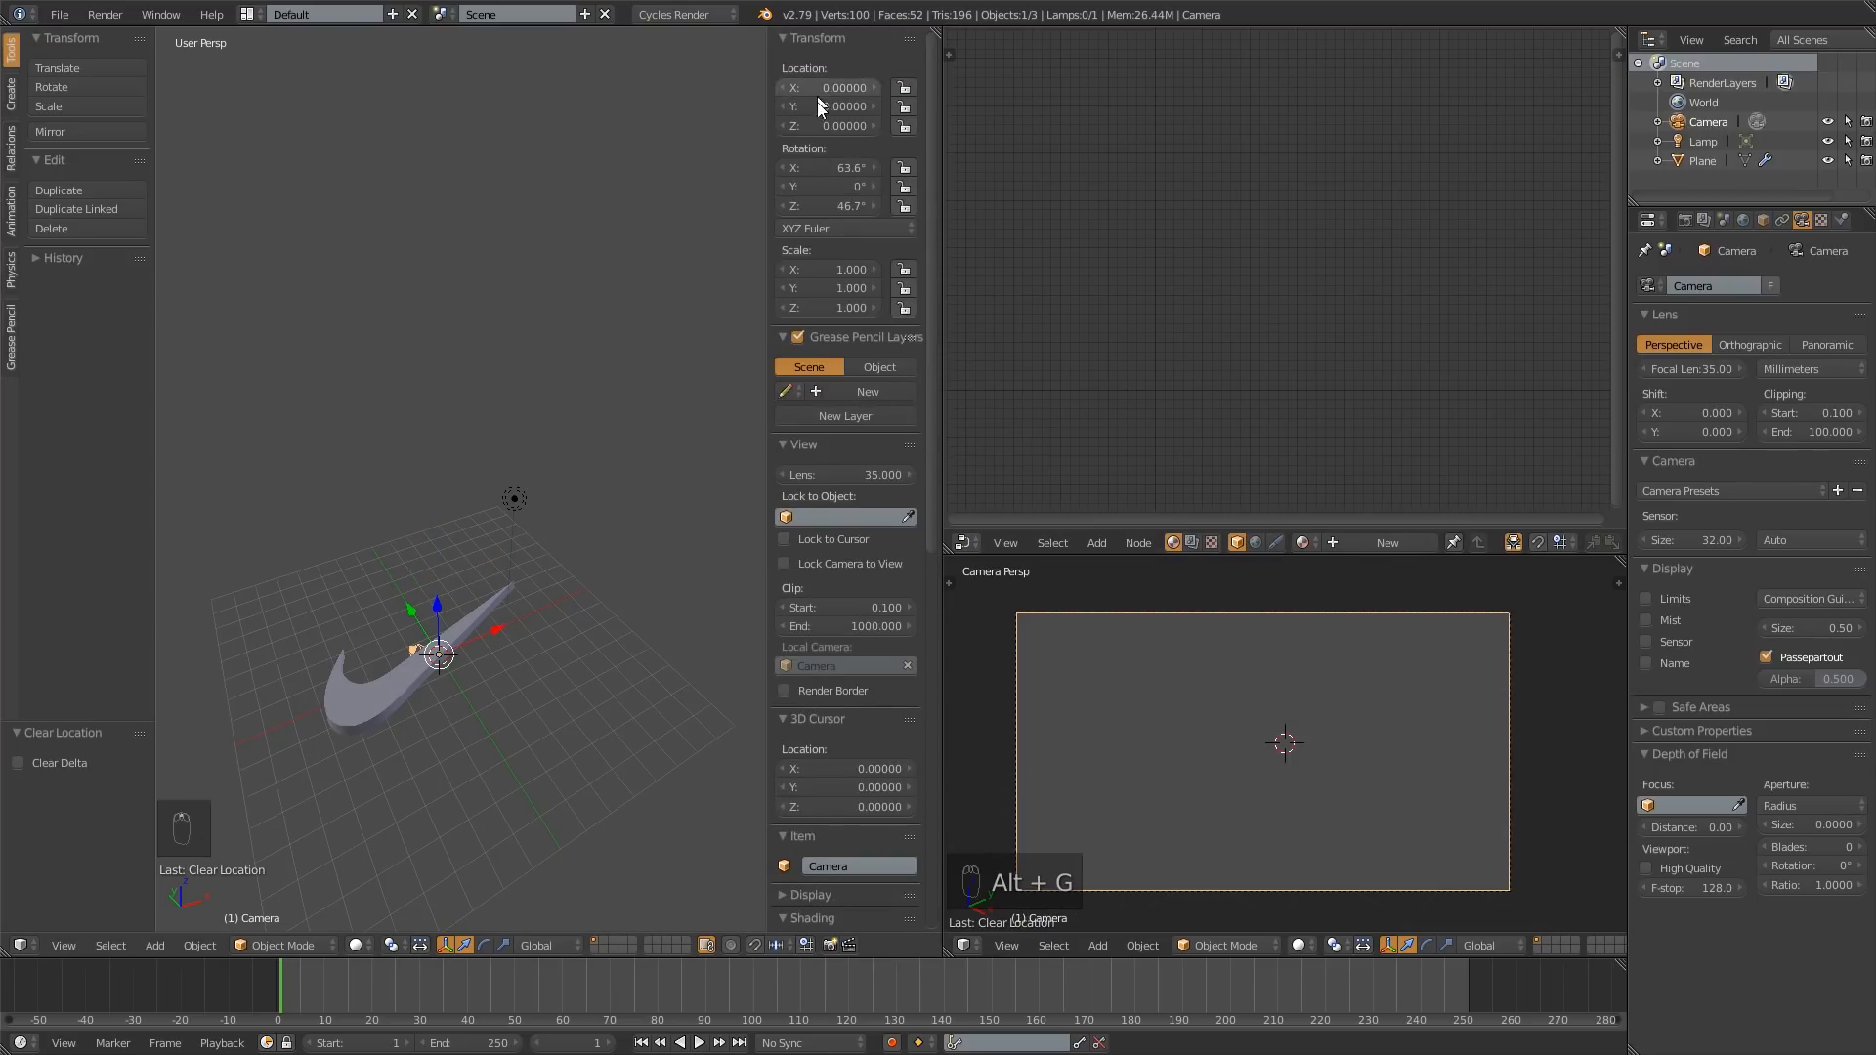
{"action": "mouse_move", "coordinate": [473, 528]}
{"action": "middle_mouse_down"}
{"action": "mouse_move", "coordinate": [472, 560]}
{"action": "mouse_move", "coordinate": [506, 525]}
{"action": "middle_mouse_up"}
{"action": "key", "text": "r"}
{"action": "key", "text": "r"}
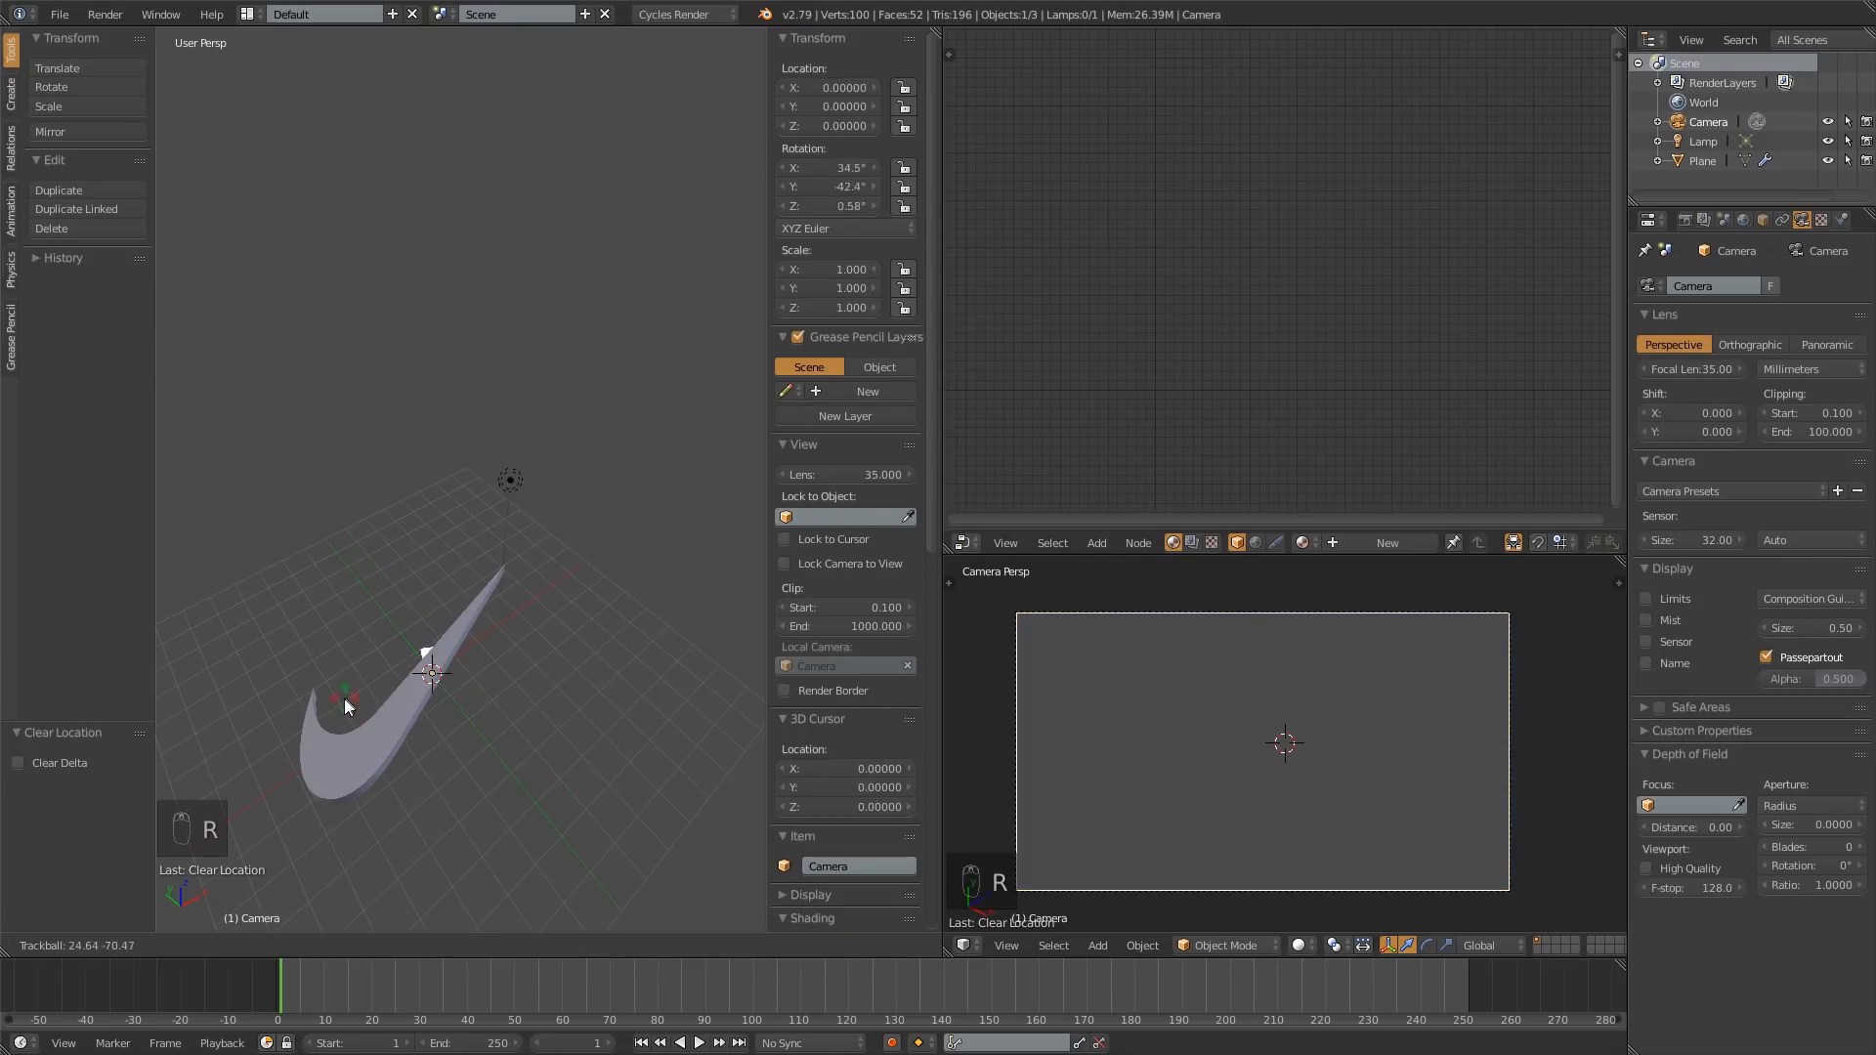
{"action": "right_click", "coordinate": [528, 694]}
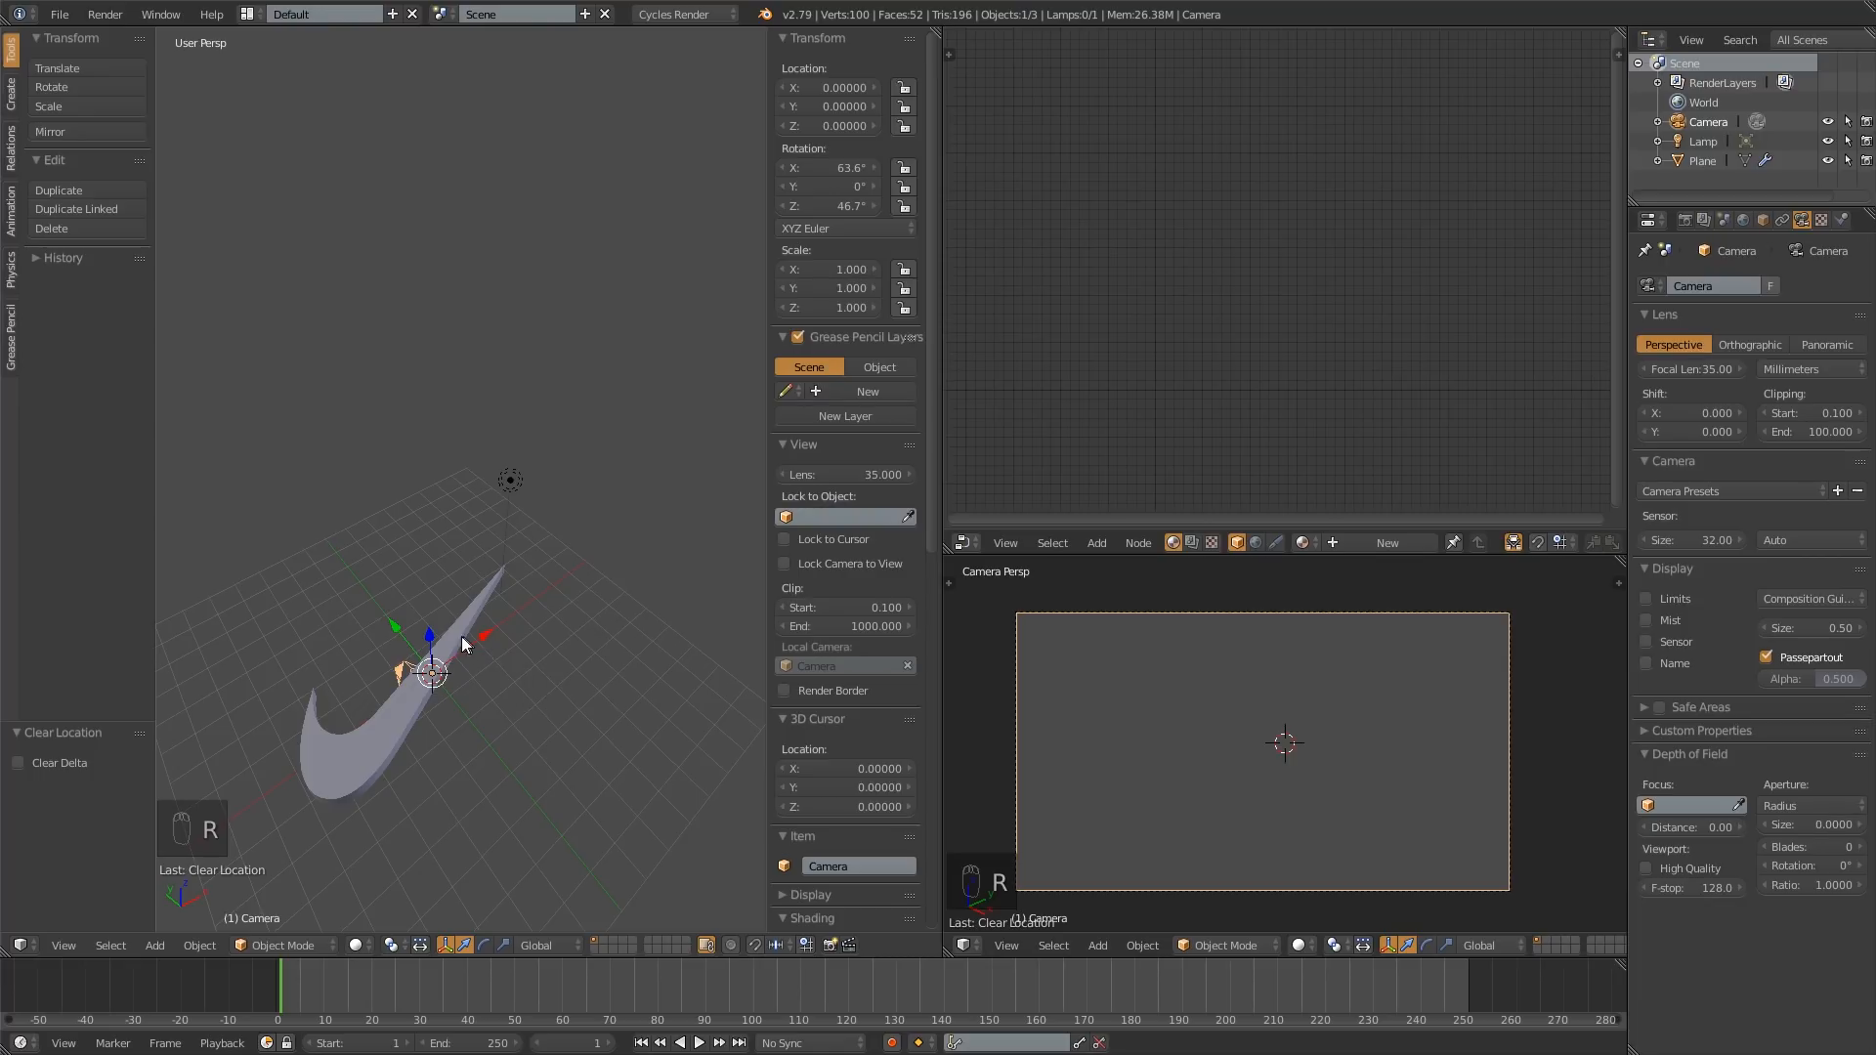
Step: Clear the camera's rotation and raise it straight above the swoosh to a Z location of 25
{"action": "key", "text": "alt+r"}
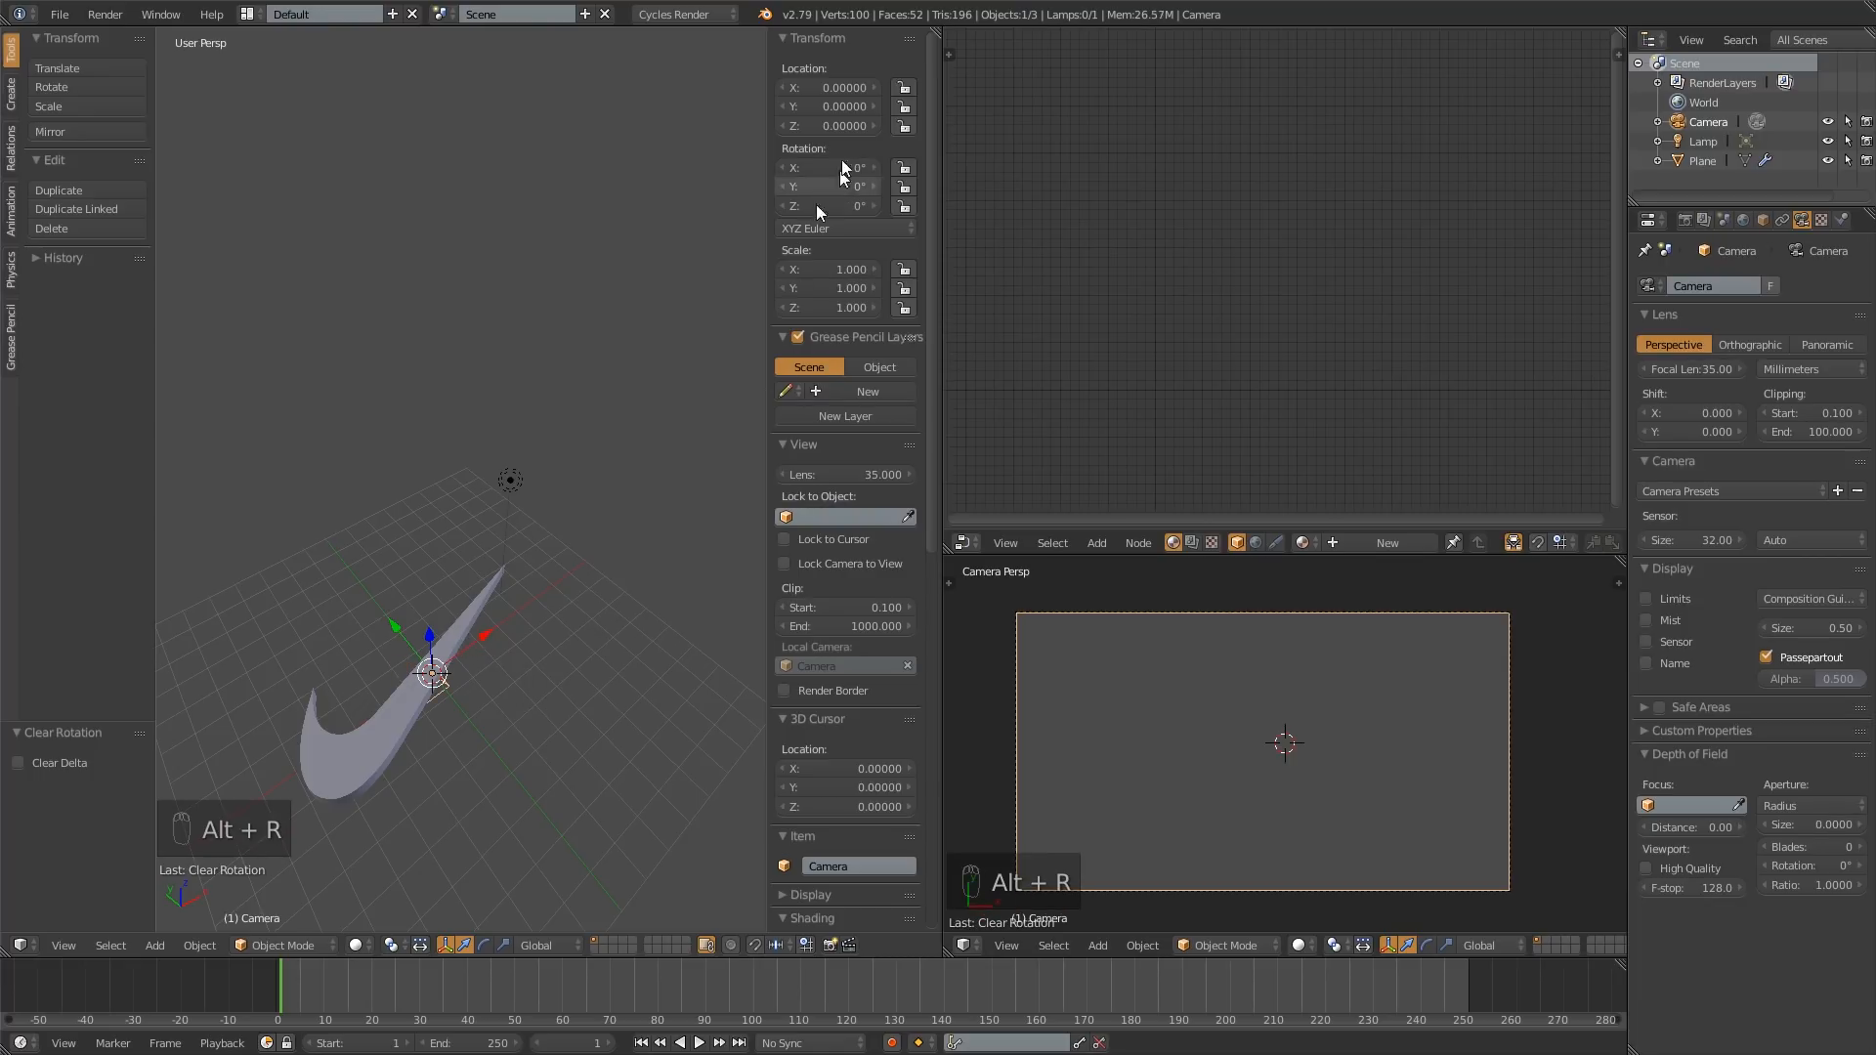
{"action": "middle_click_drag", "start_coordinate": [443, 618], "coordinate": [498, 642]}
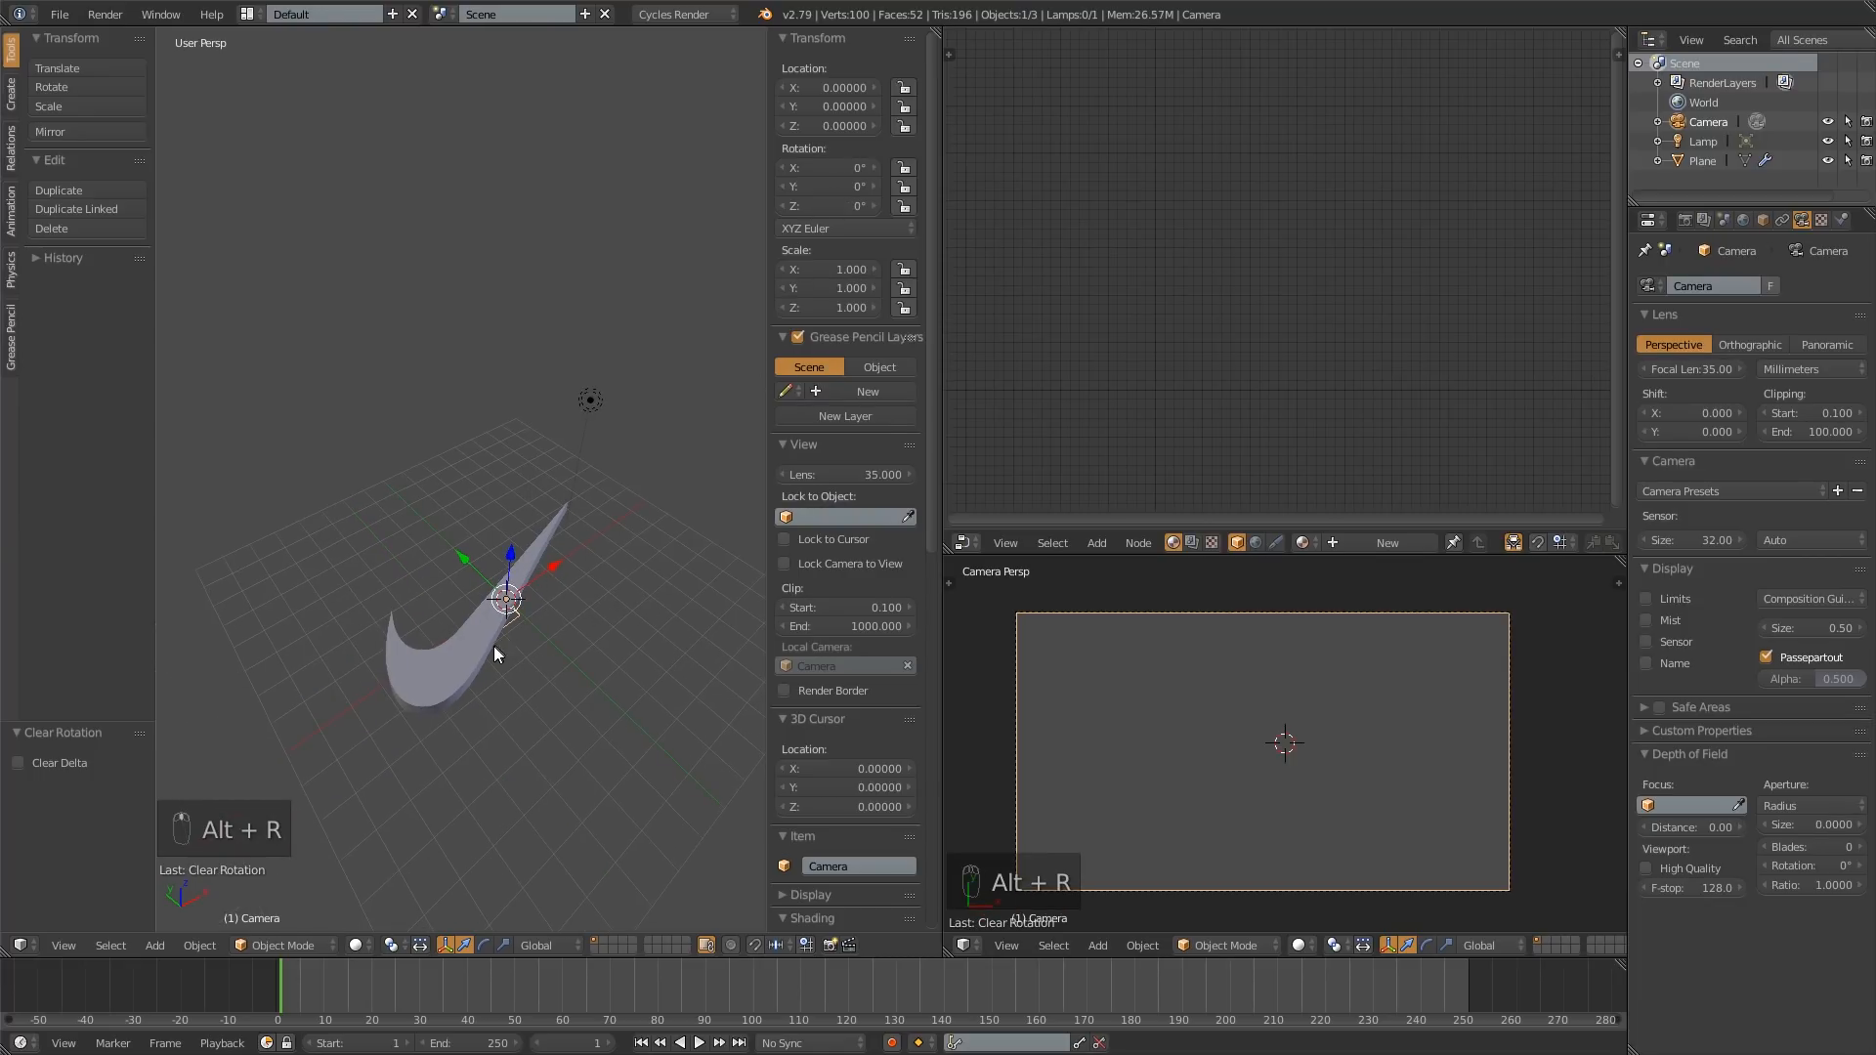
{"action": "middle_click_drag", "start_coordinate": [478, 451], "coordinate": [515, 614]}
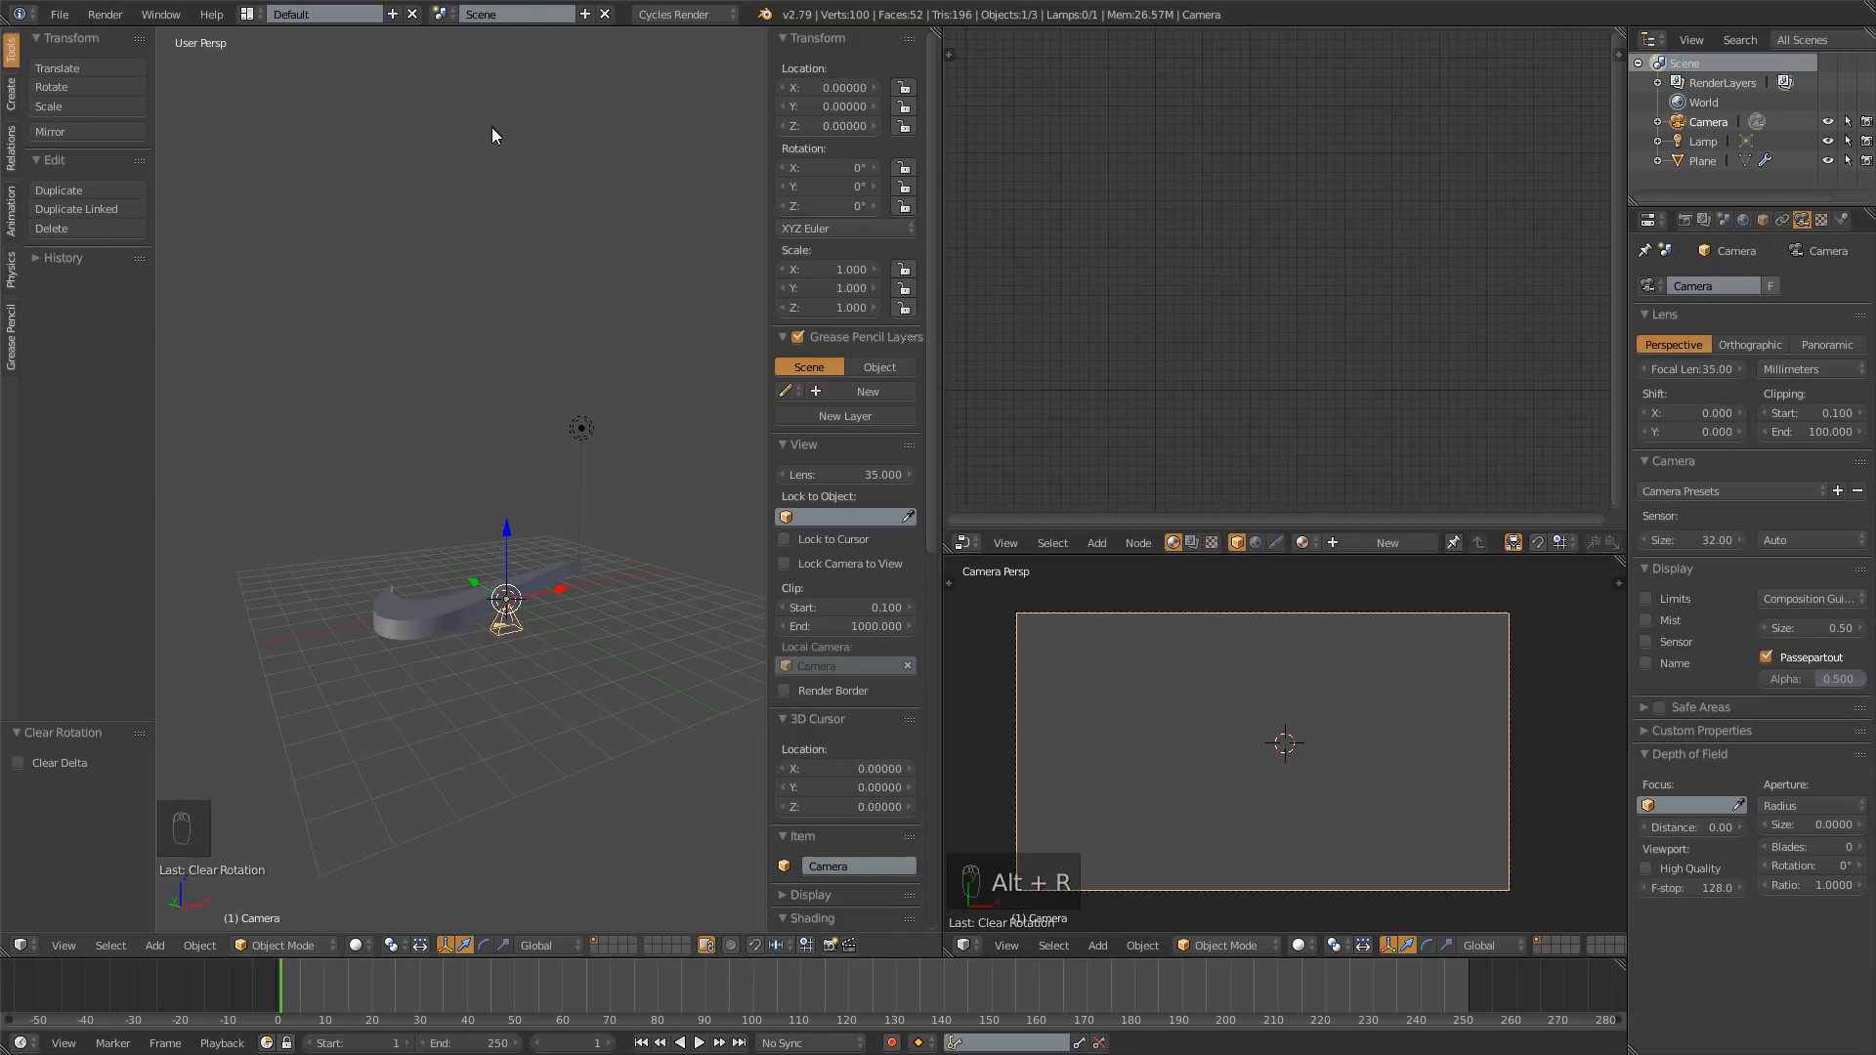
{"action": "middle_click_drag", "start_coordinate": [510, 92], "coordinate": [488, 459]}
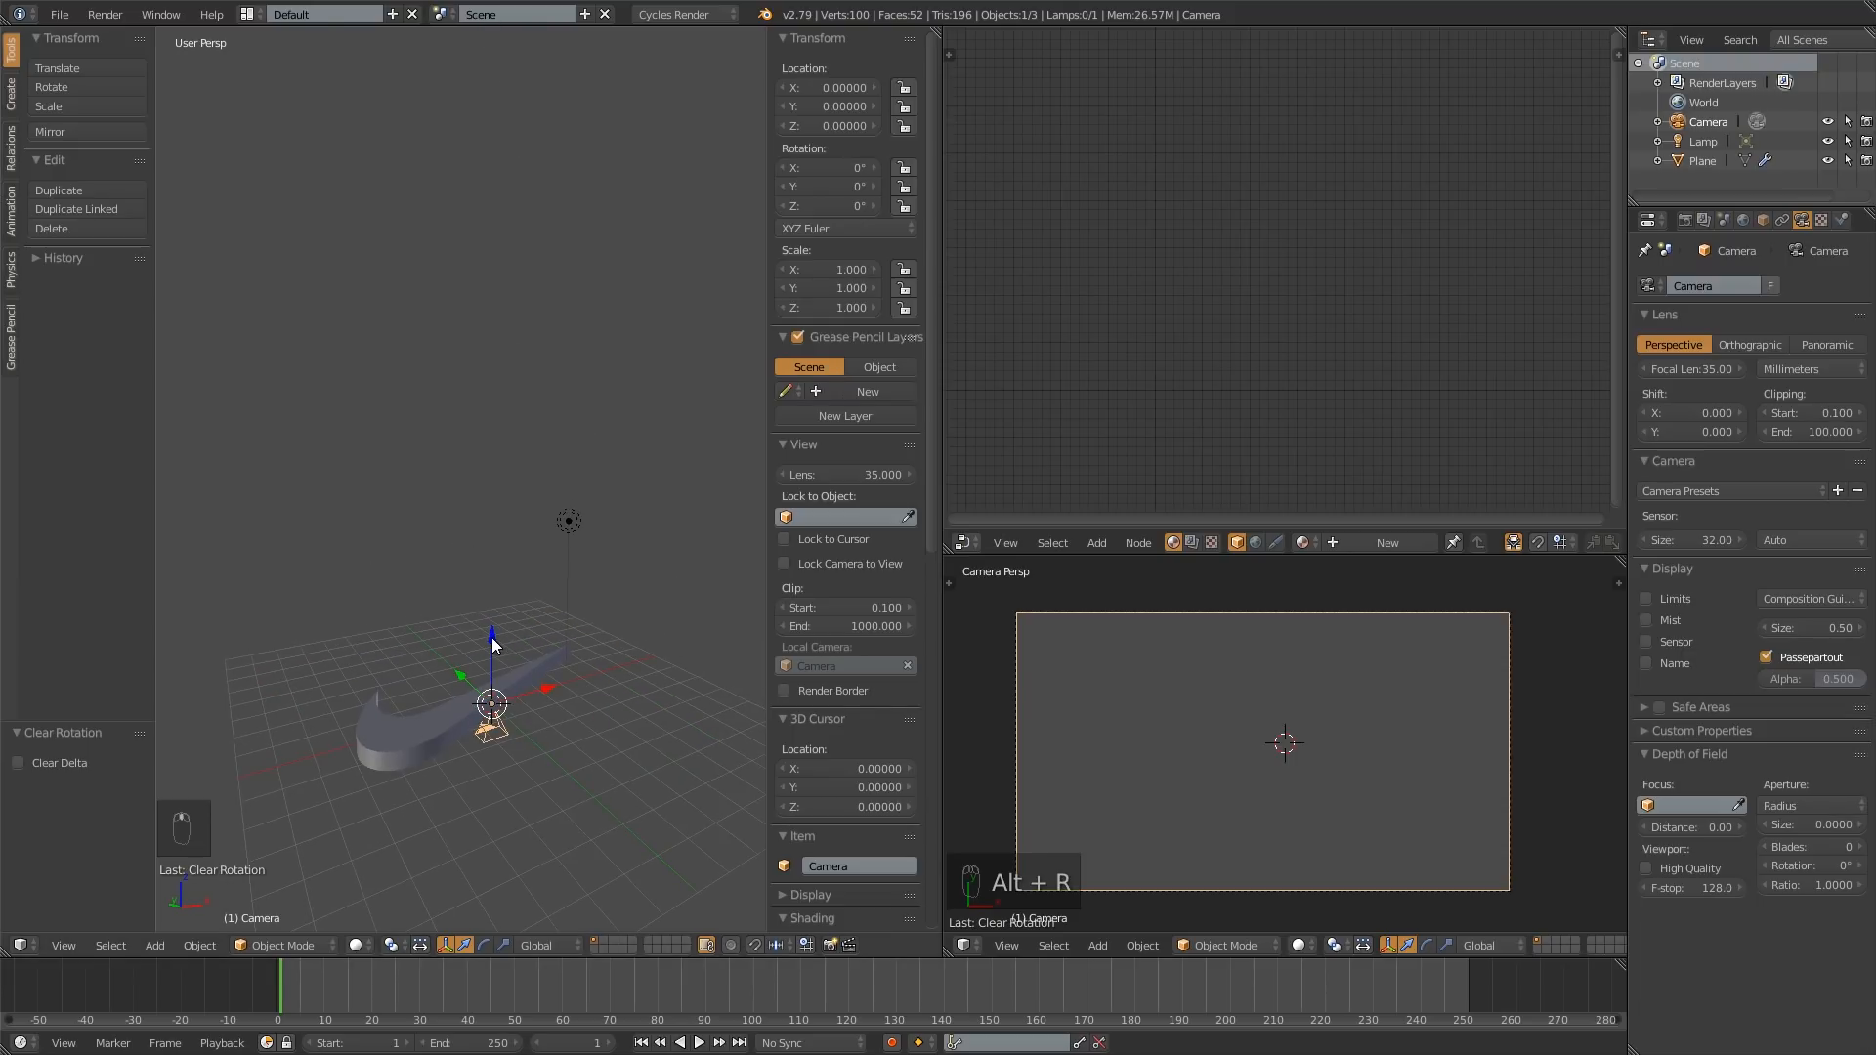
{"action": "left_click_drag", "start_coordinate": [490, 637], "coordinate": [477, 66]}
{"action": "left_click_drag", "start_coordinate": [831, 125], "coordinate": [898, 125], "text": "ctrl"}
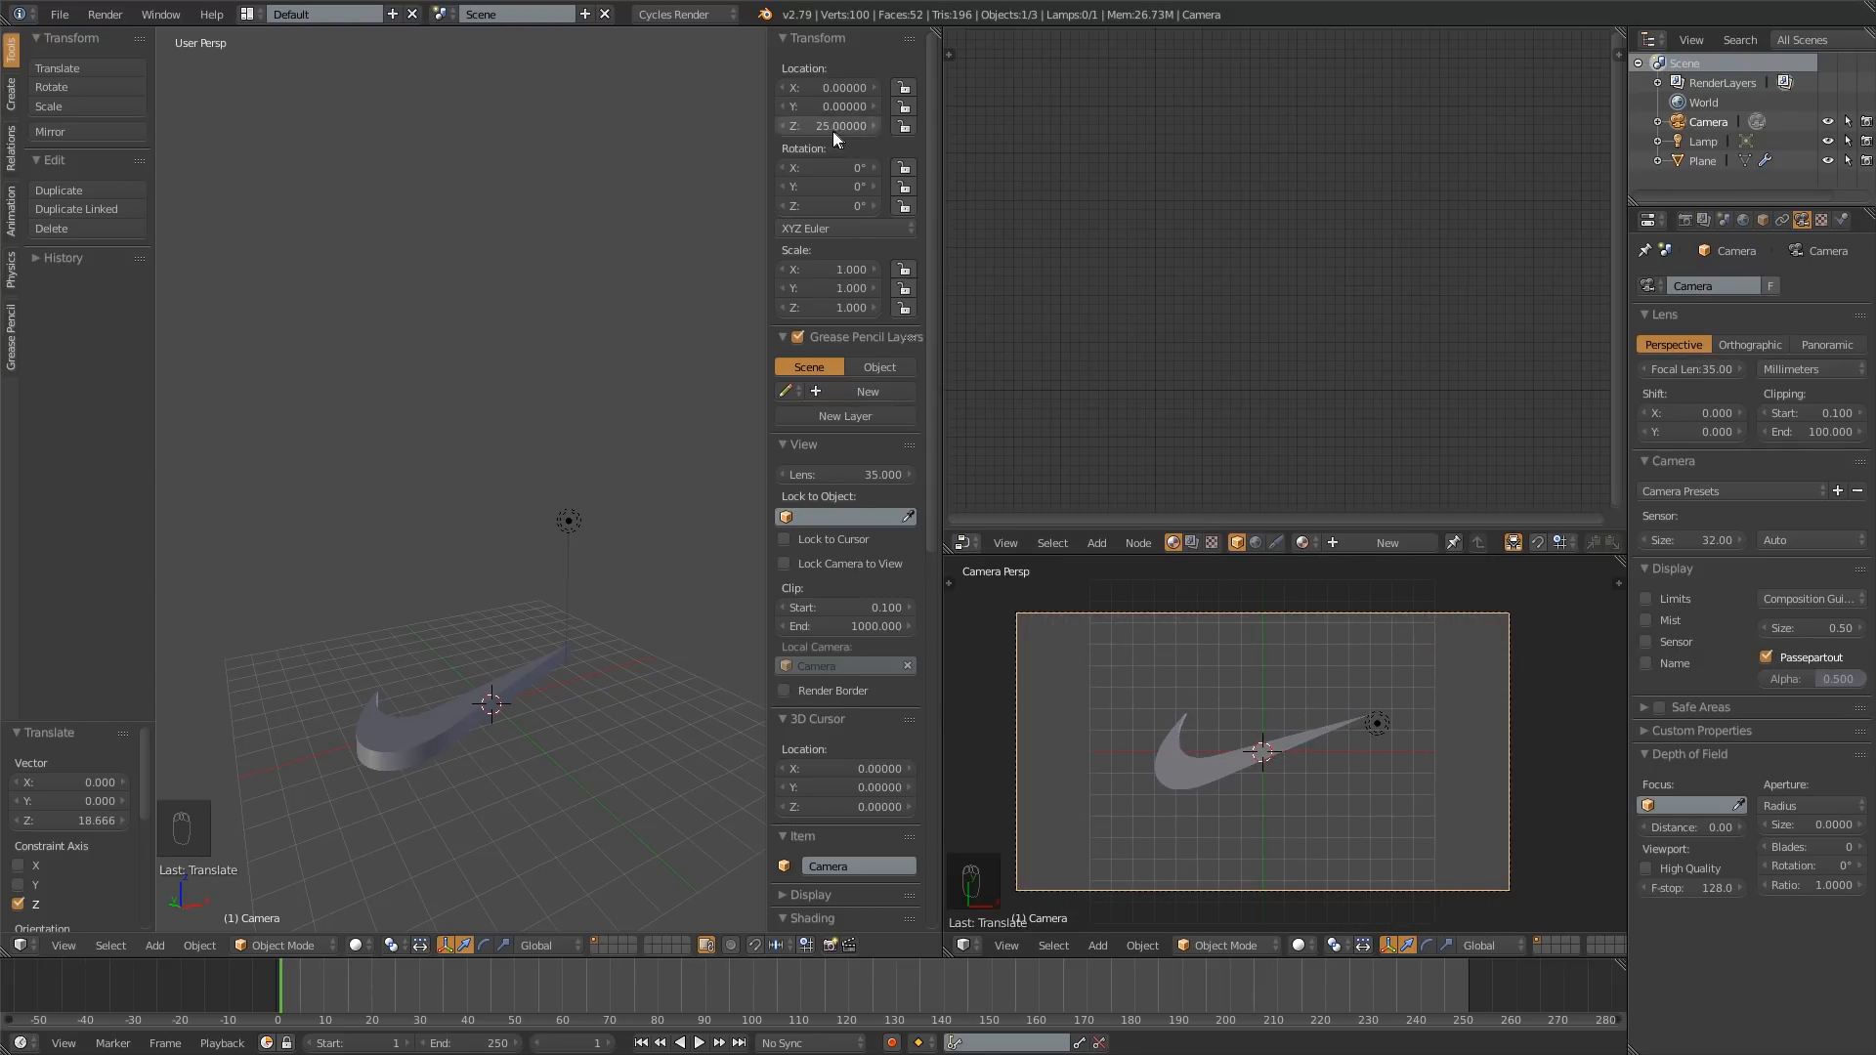
Step: Center the camera frame in its viewport and switch that viewport to Rendered shading
{"action": "scroll", "coordinate": [1202, 660], "scroll_direction": "down", "scroll_amount": 2}
{"action": "middle_click_drag", "start_coordinate": [1203, 656], "coordinate": [1316, 715], "text": "shift"}
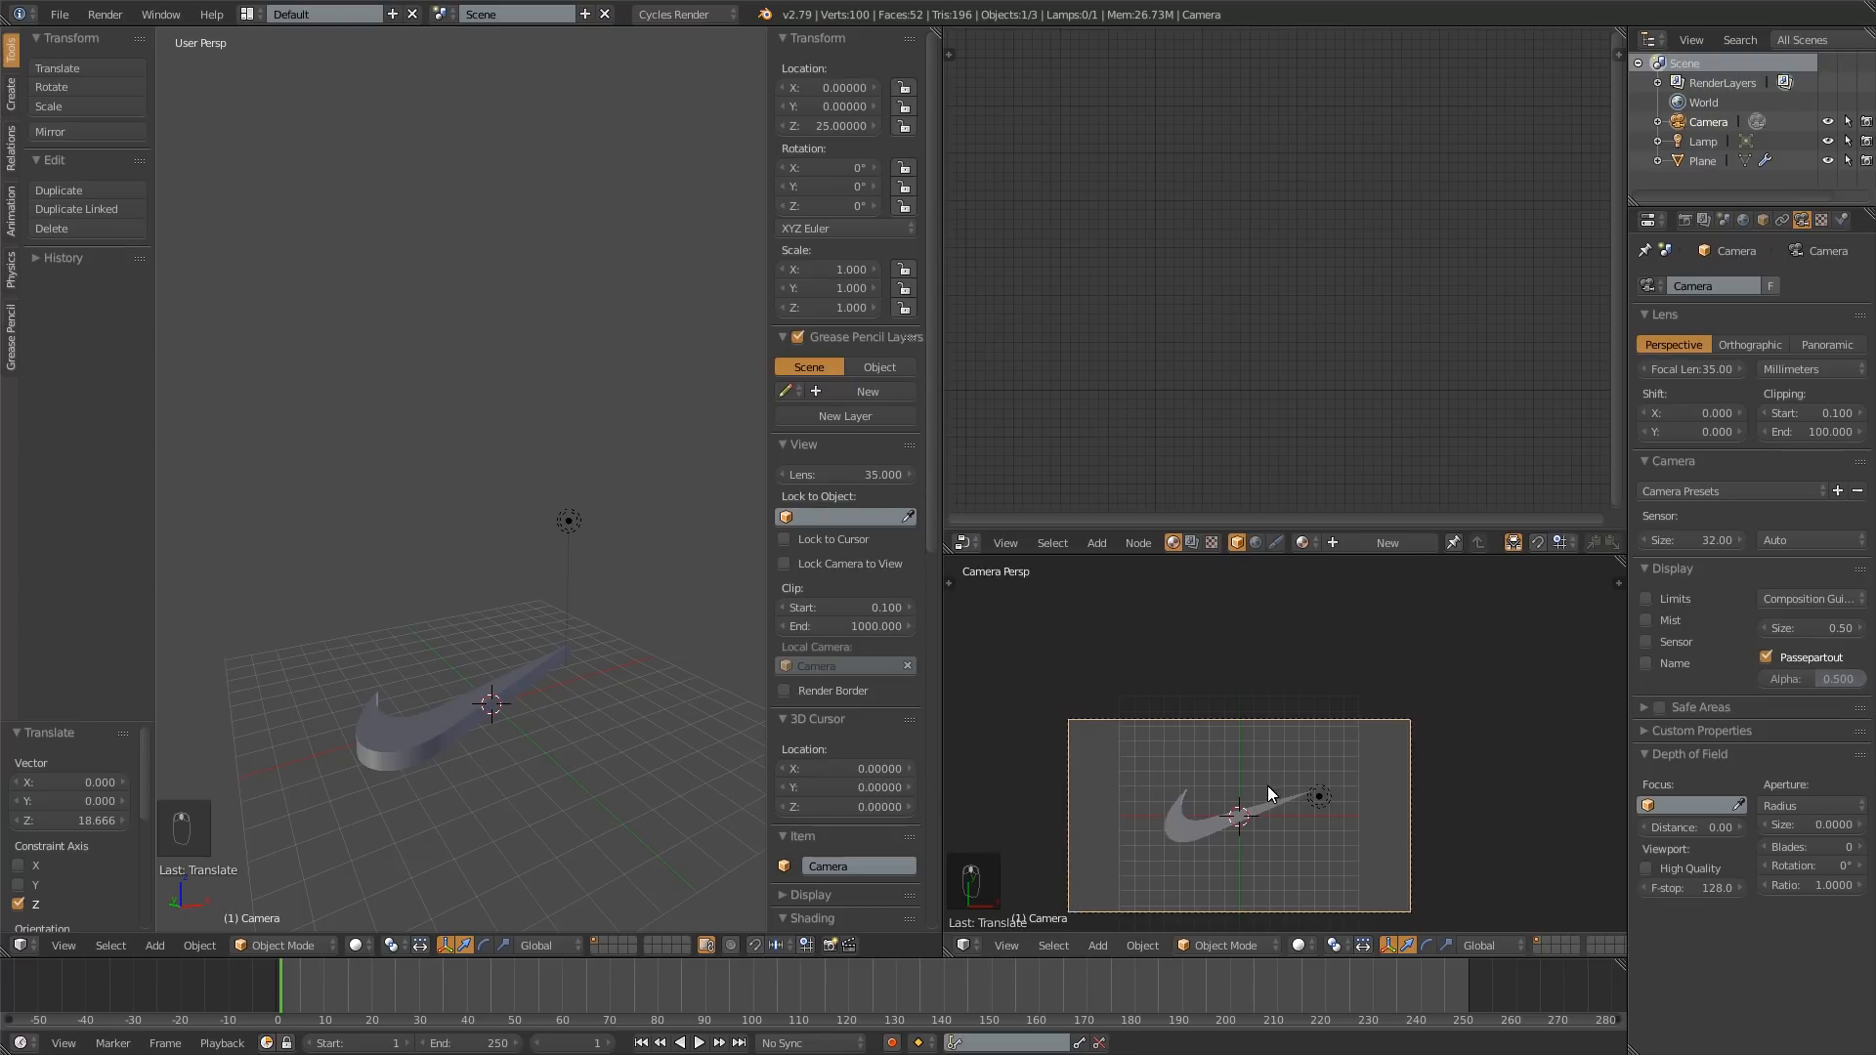
{"action": "scroll", "coordinate": [1299, 715], "scroll_direction": "up", "scroll_amount": 3}
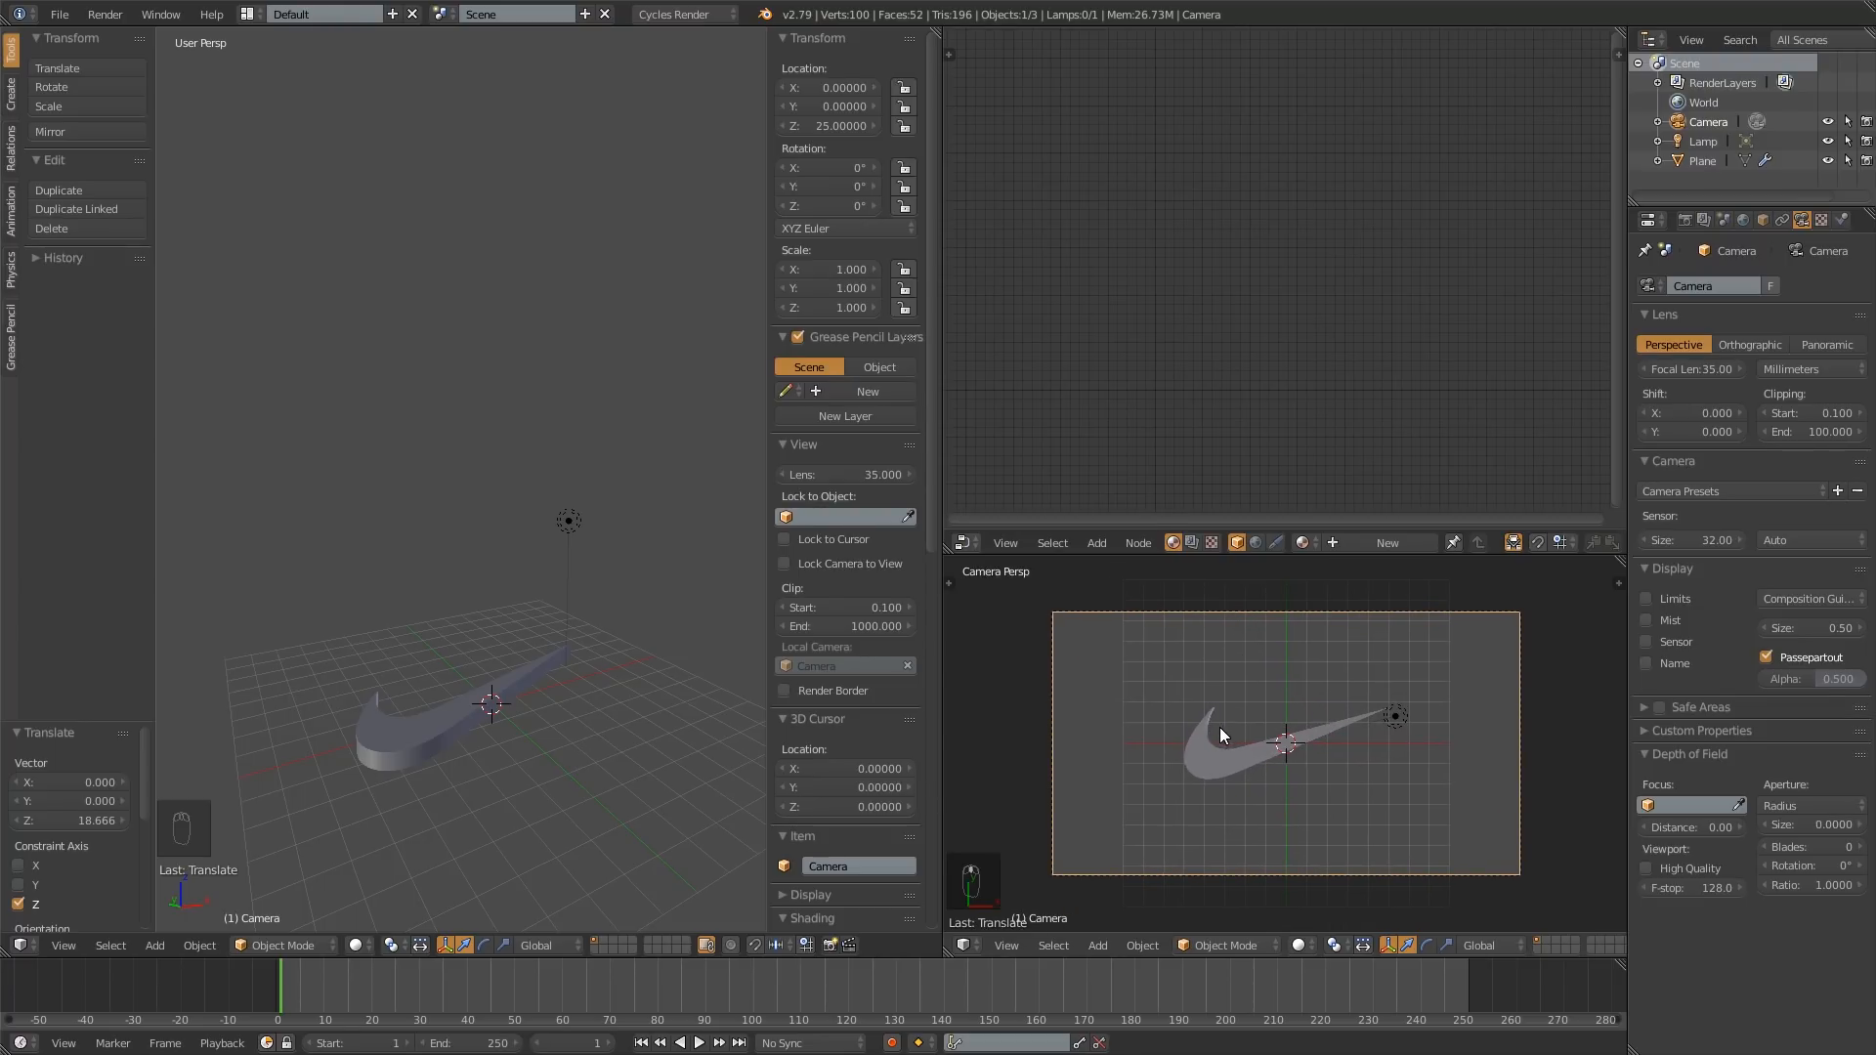
{"action": "scroll", "coordinate": [547, 574], "scroll_direction": "down", "scroll_amount": 2}
{"action": "scroll", "coordinate": [561, 584], "scroll_direction": "down", "scroll_amount": 2}
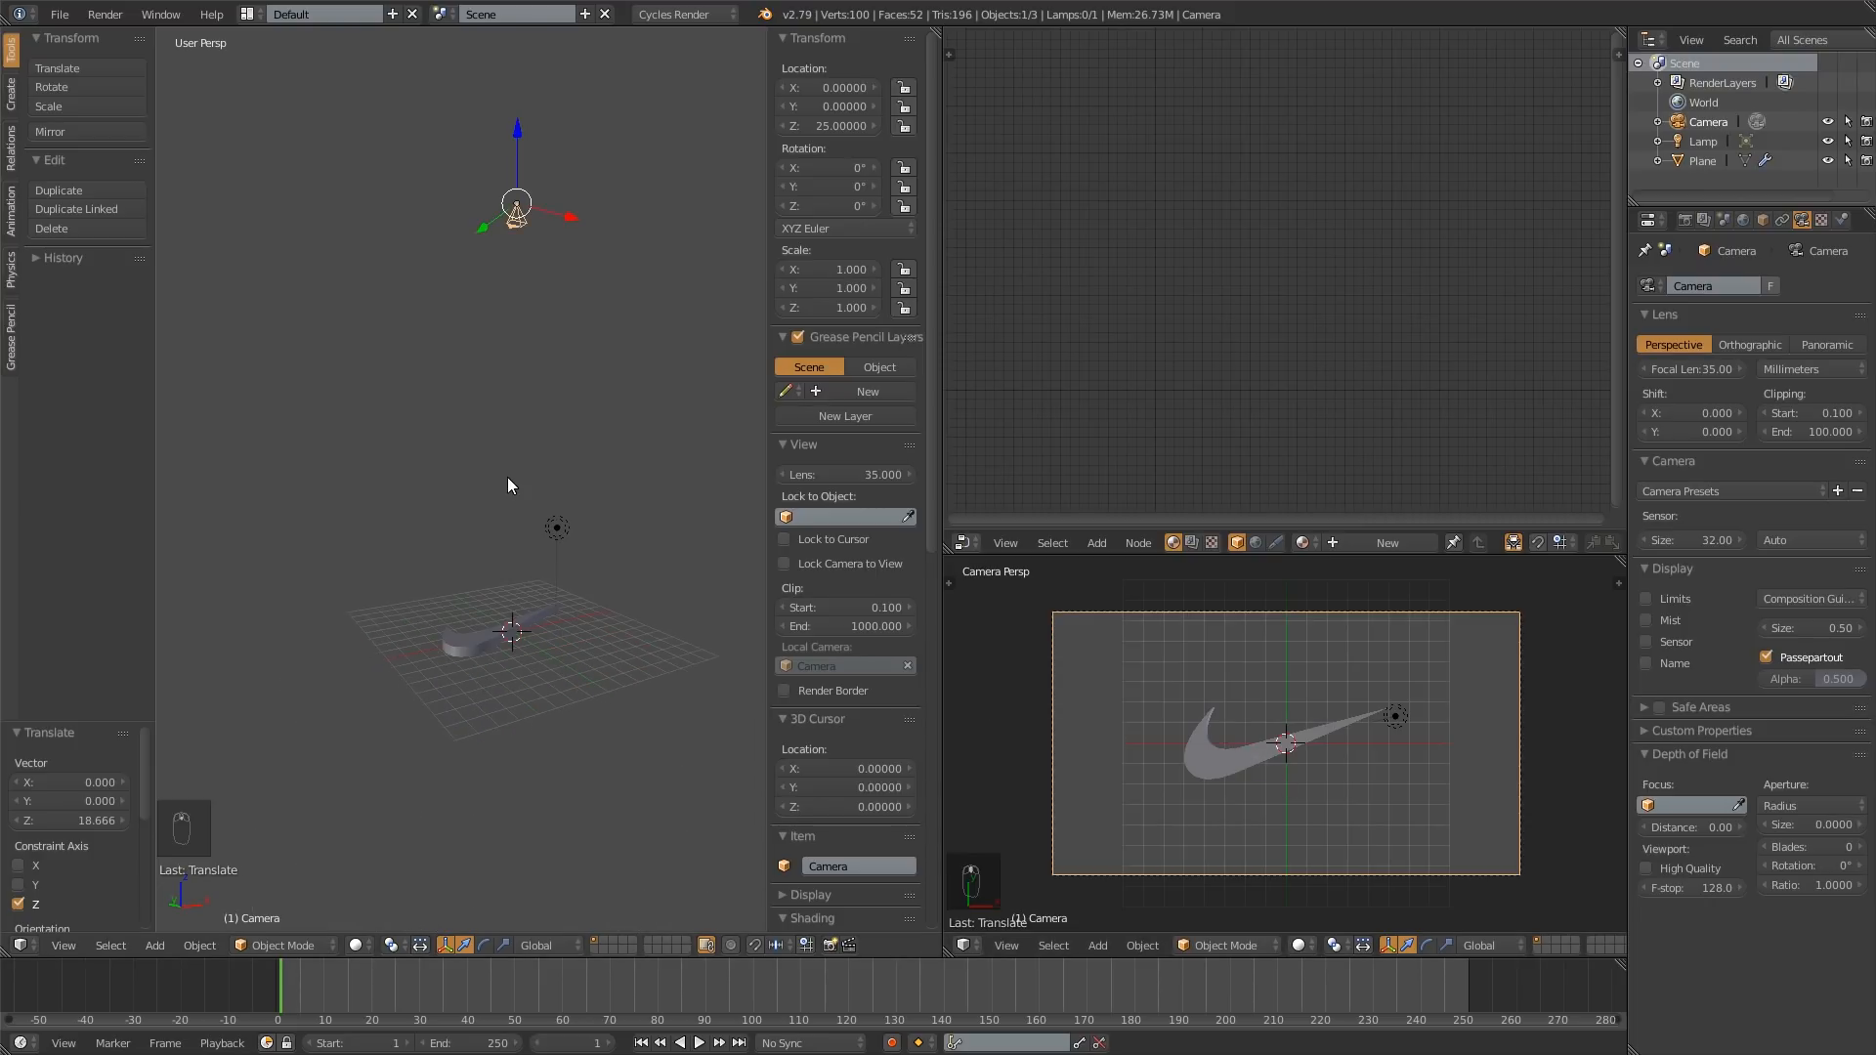
{"action": "middle_click_drag", "start_coordinate": [507, 486], "coordinate": [522, 563]}
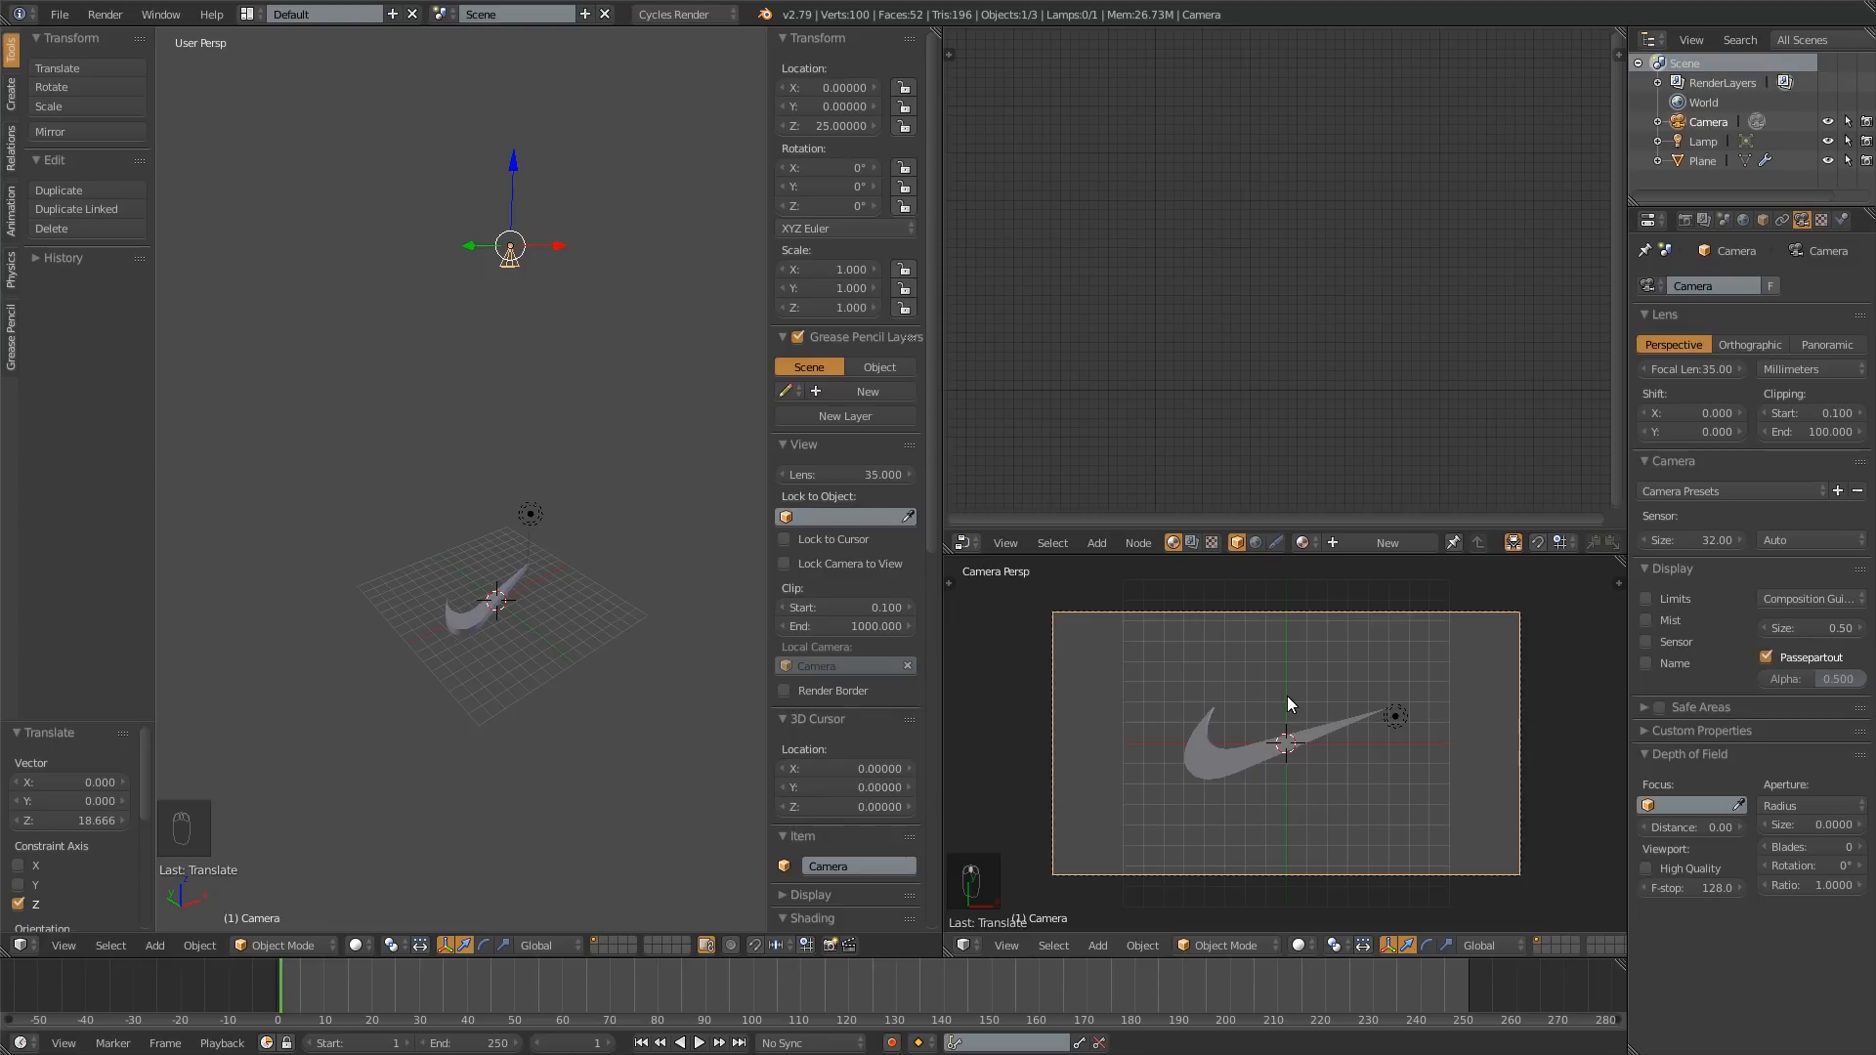
{"action": "key", "text": "shift+z"}
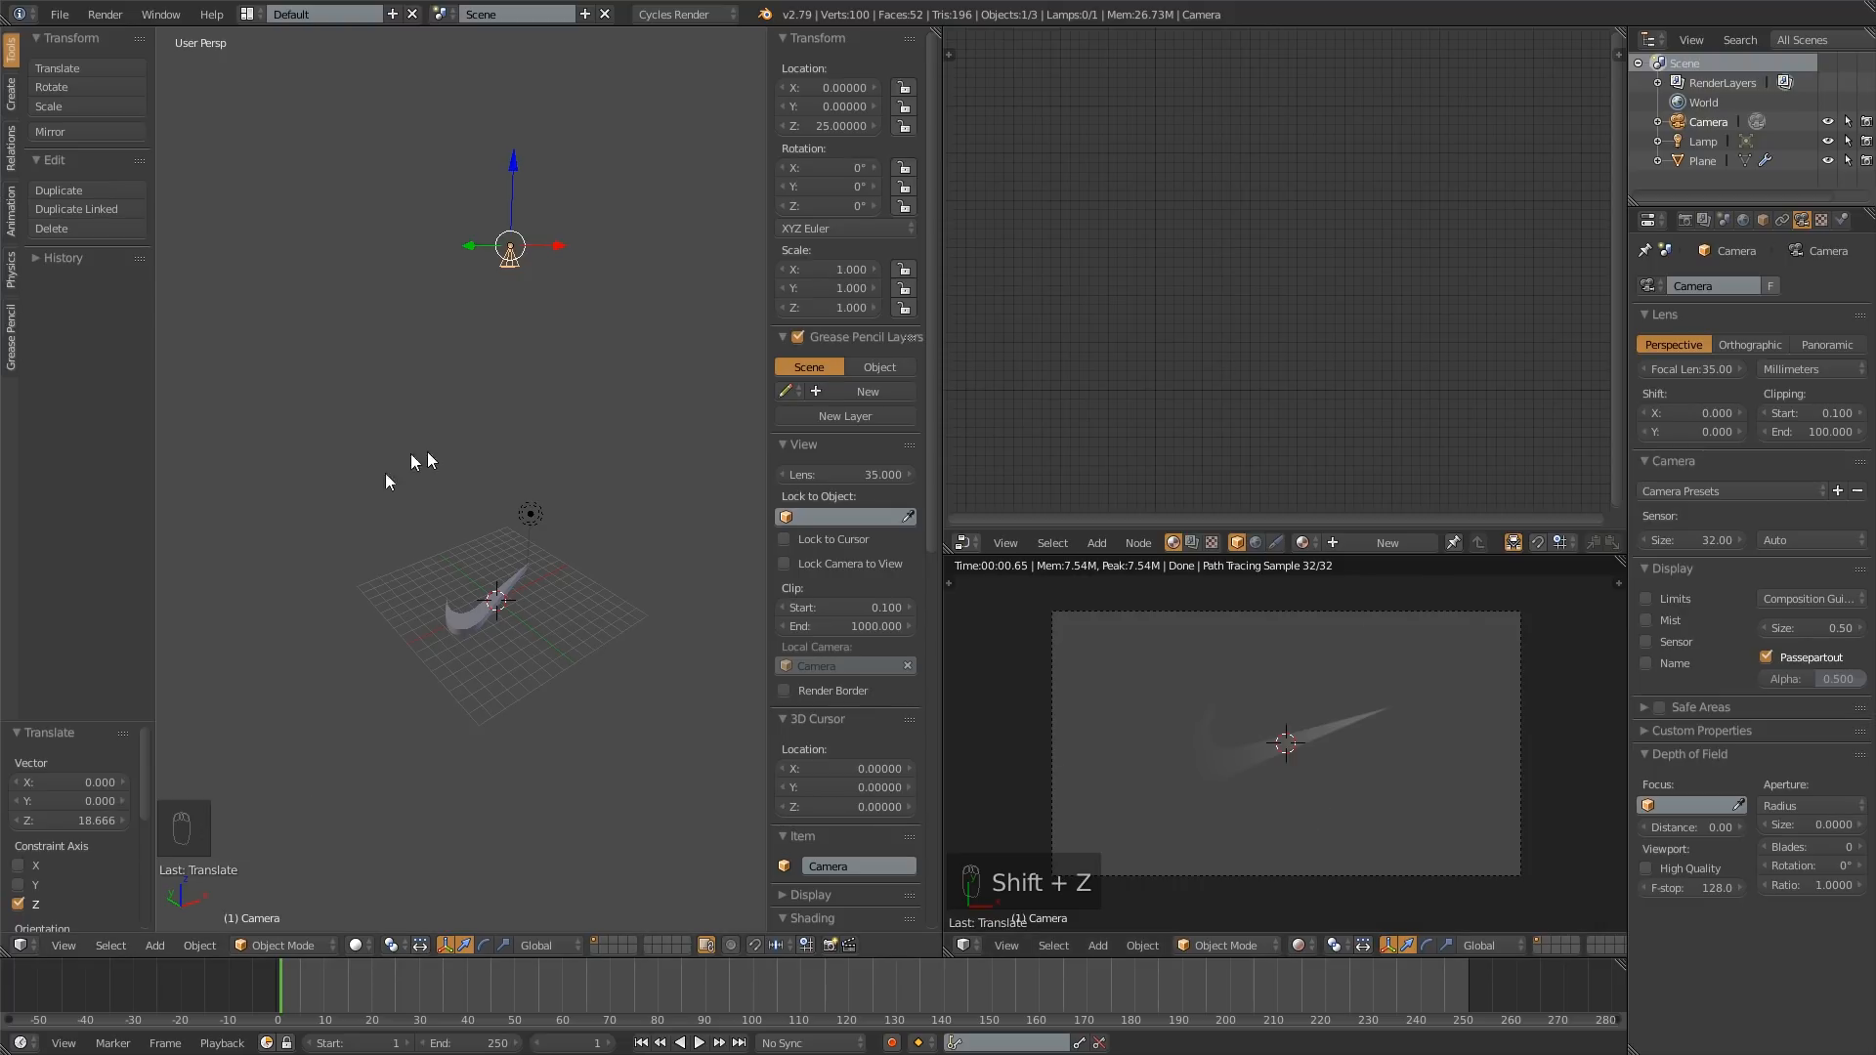
Step: Select the lamp and move it along X to test how it lights the swoosh in the rendered preview
{"action": "right_click", "coordinate": [529, 519]}
{"action": "key", "text": "g"}
{"action": "key", "text": "x"}
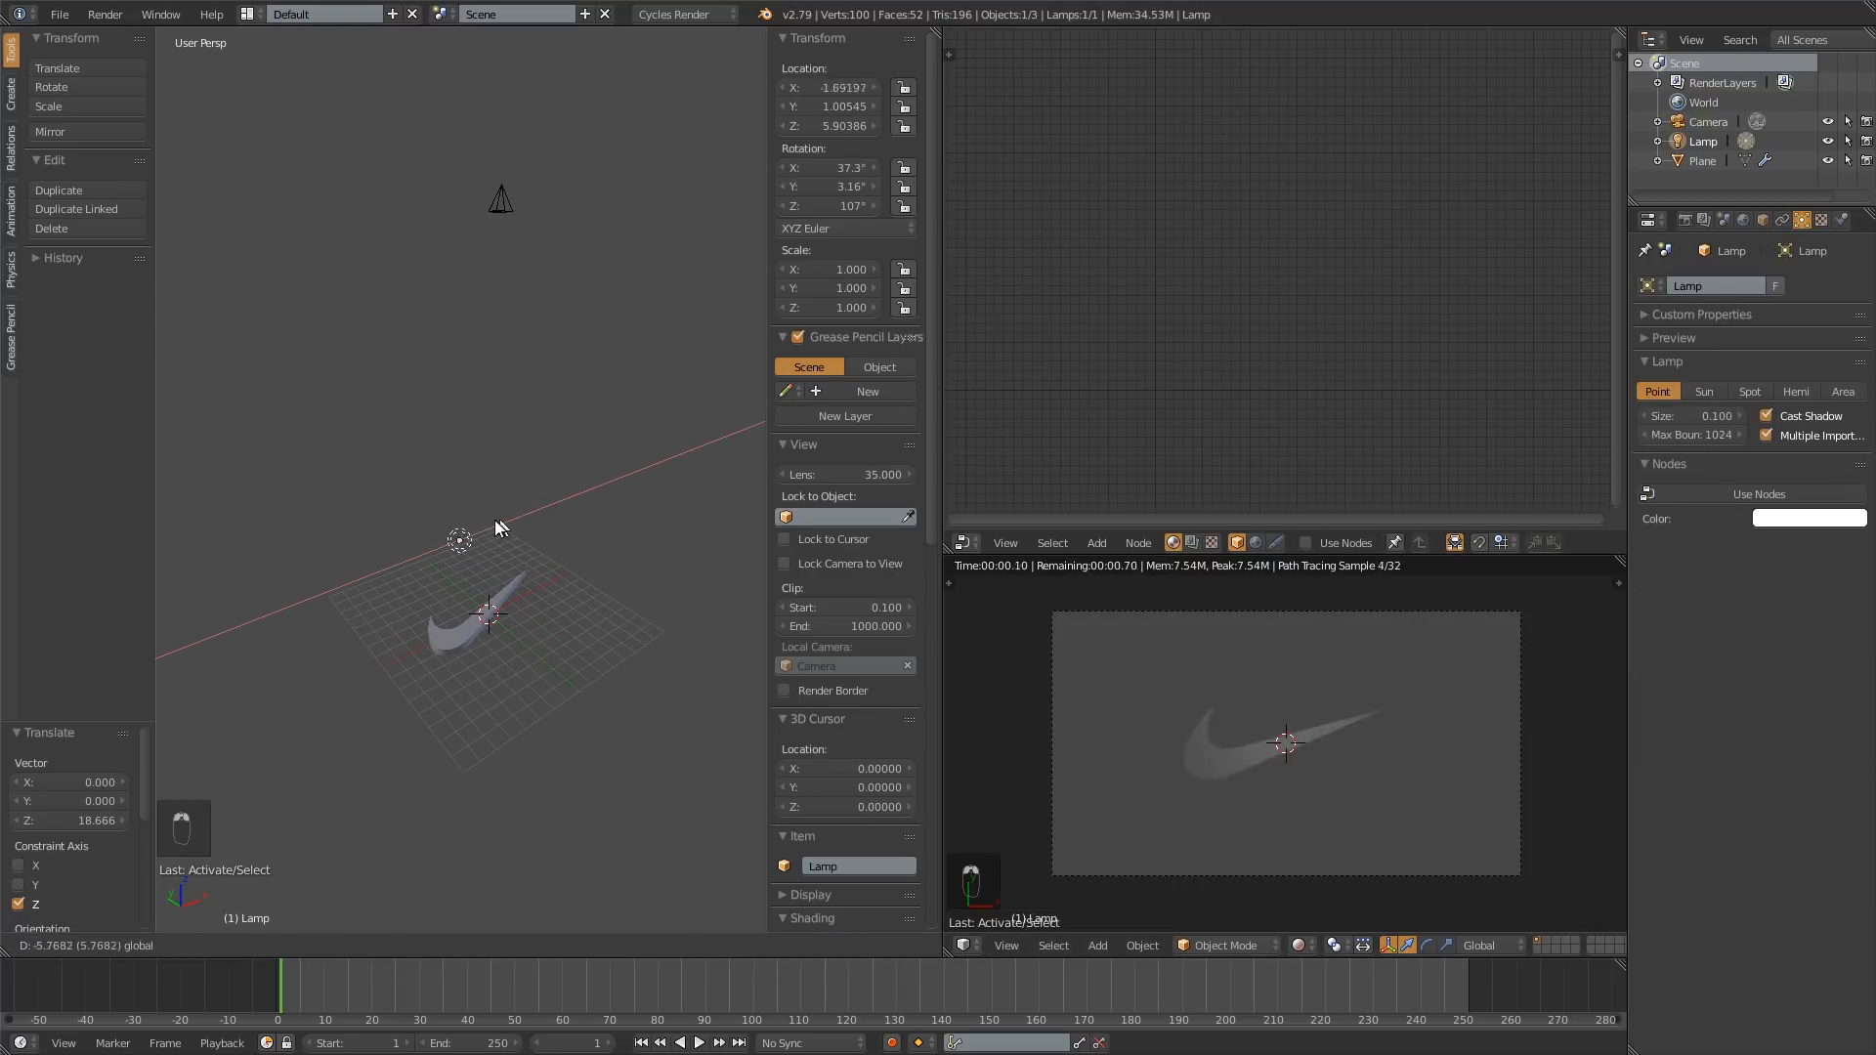
{"action": "left_click", "coordinate": [601, 502]}
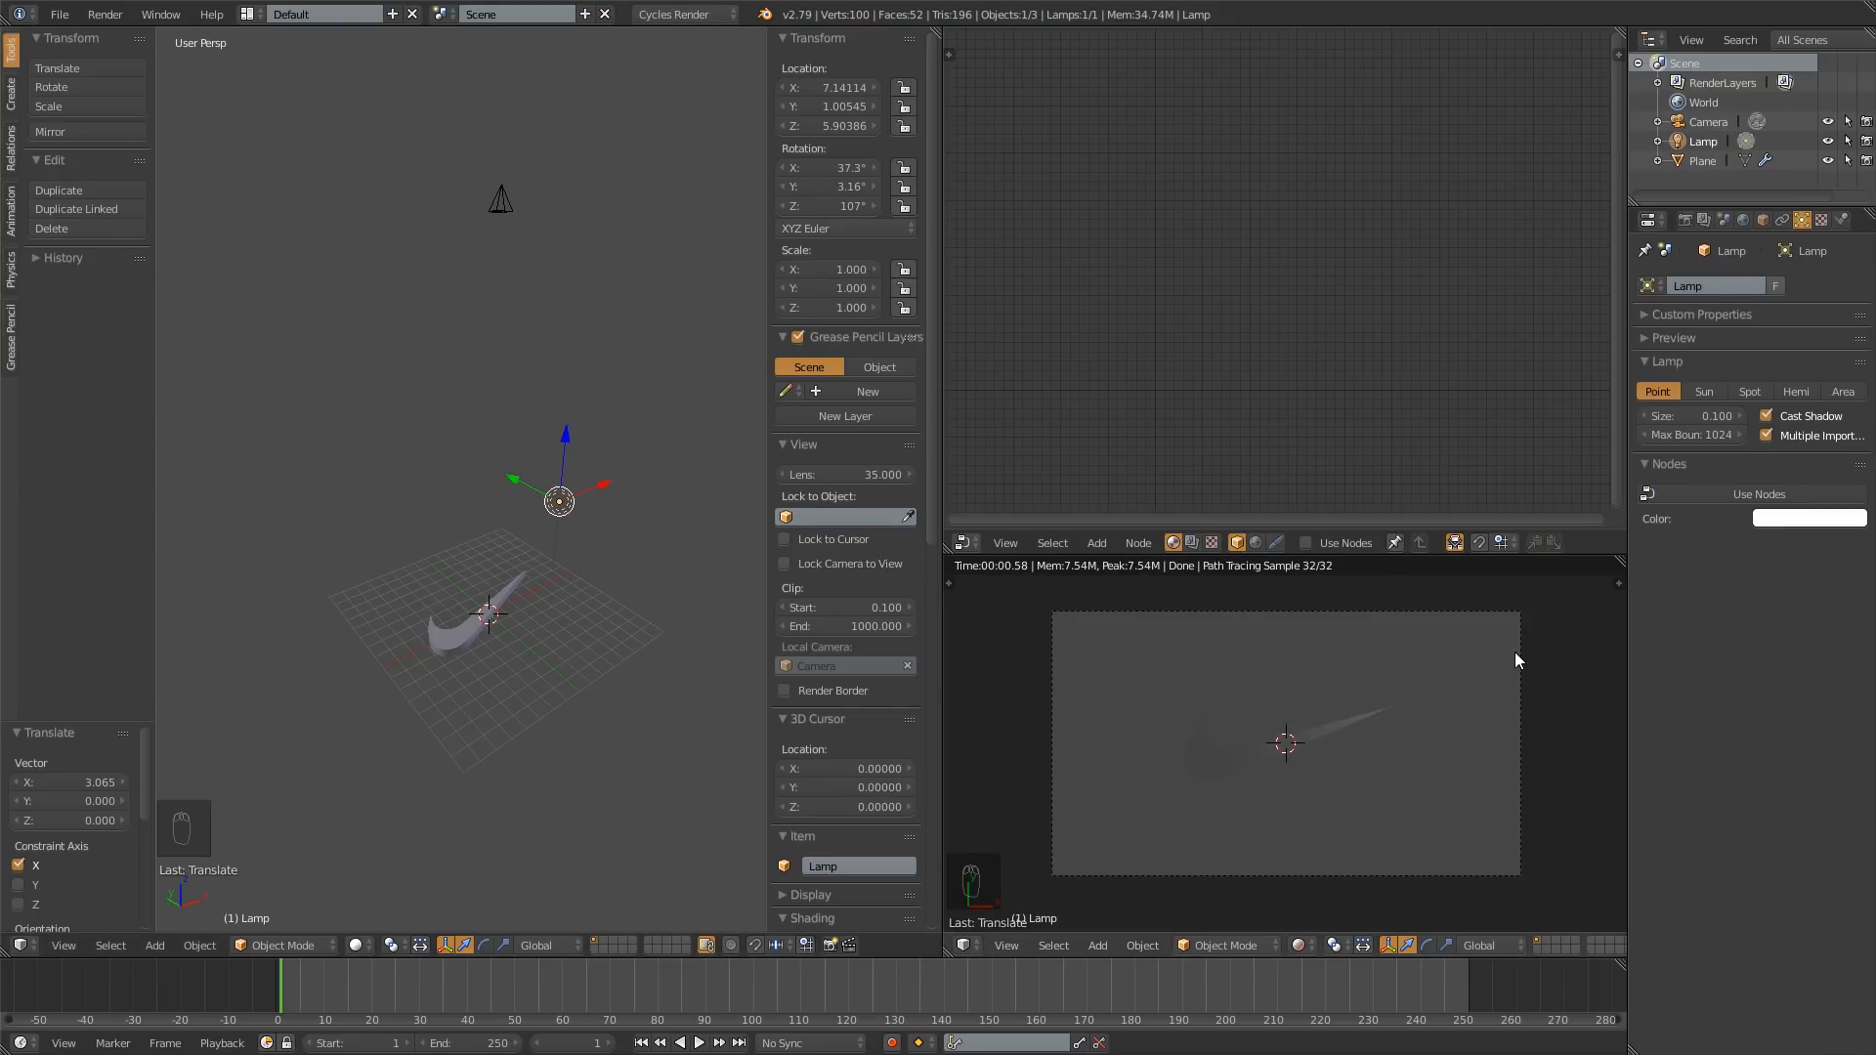
{"action": "left_click_drag", "start_coordinate": [574, 498], "coordinate": [642, 528]}
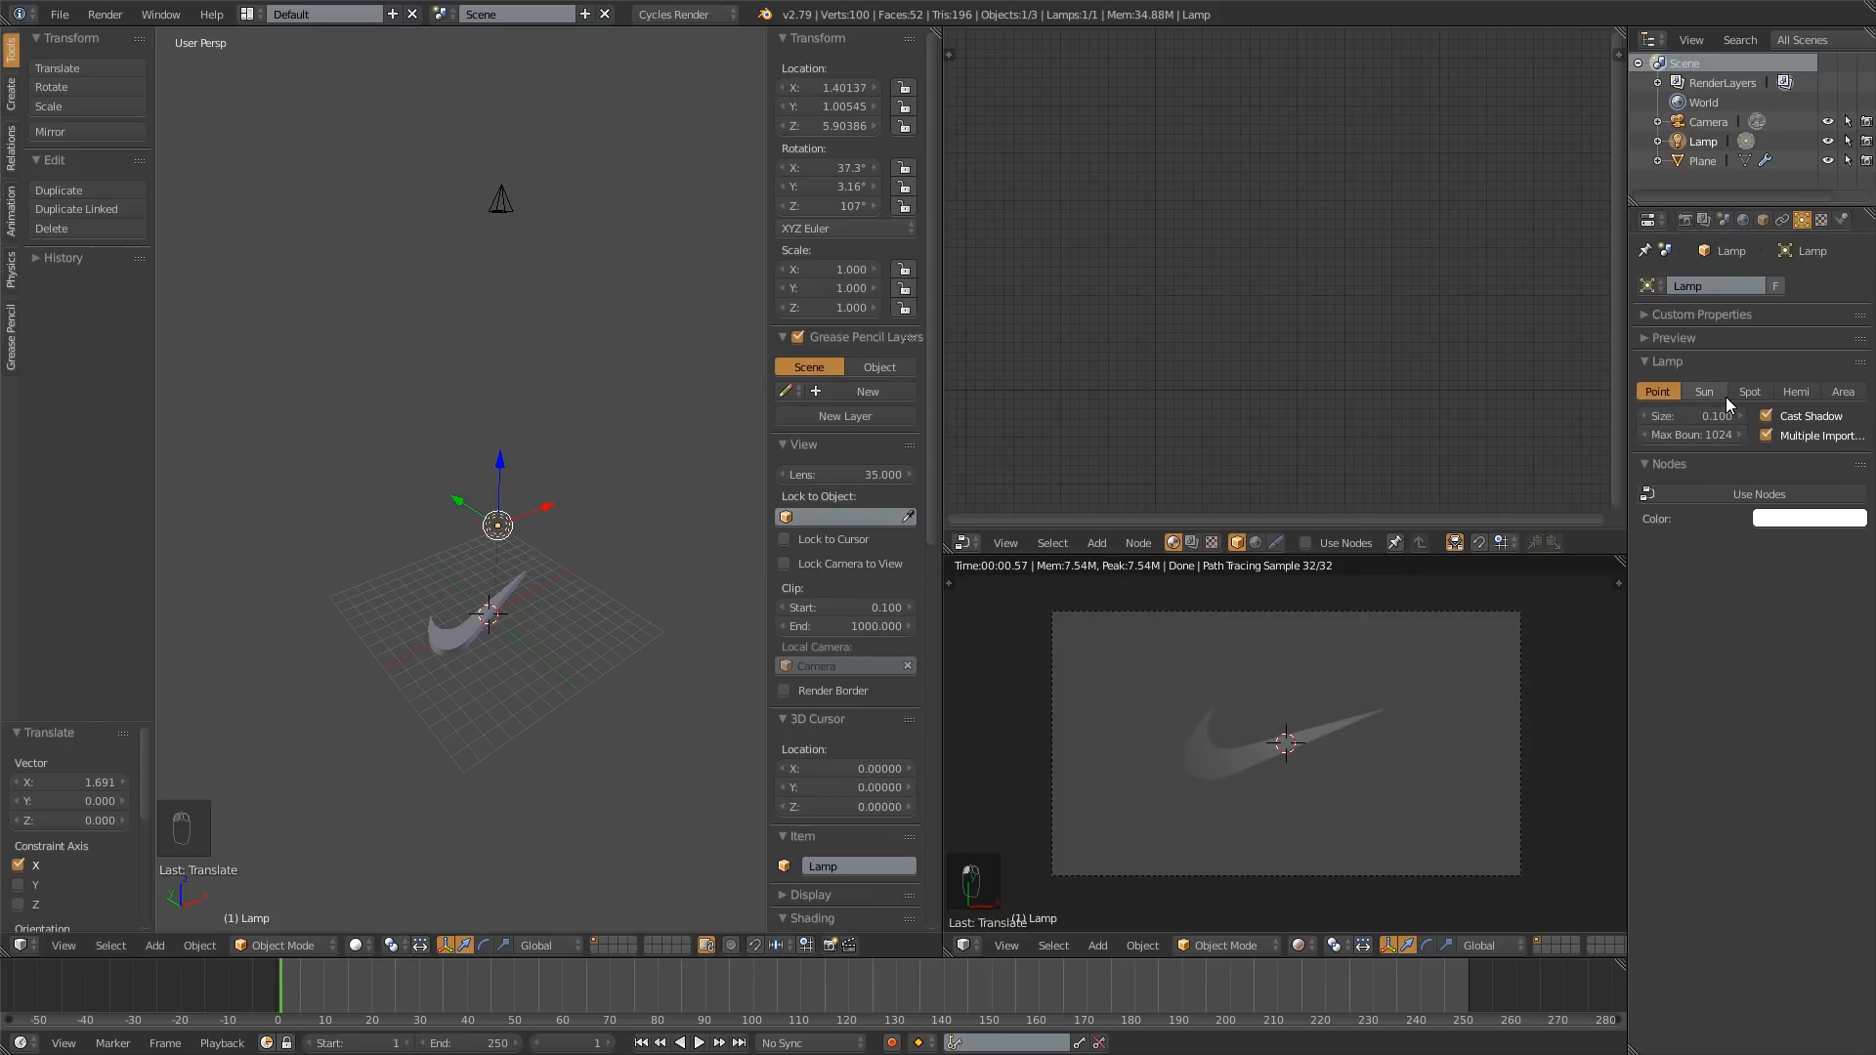
Step: Delete the existing point lamp from the scene
{"action": "key", "text": "c"}
{"action": "right_click", "coordinate": [497, 520]}
{"action": "key", "text": "x"}
{"action": "left_click", "coordinate": [502, 510]}
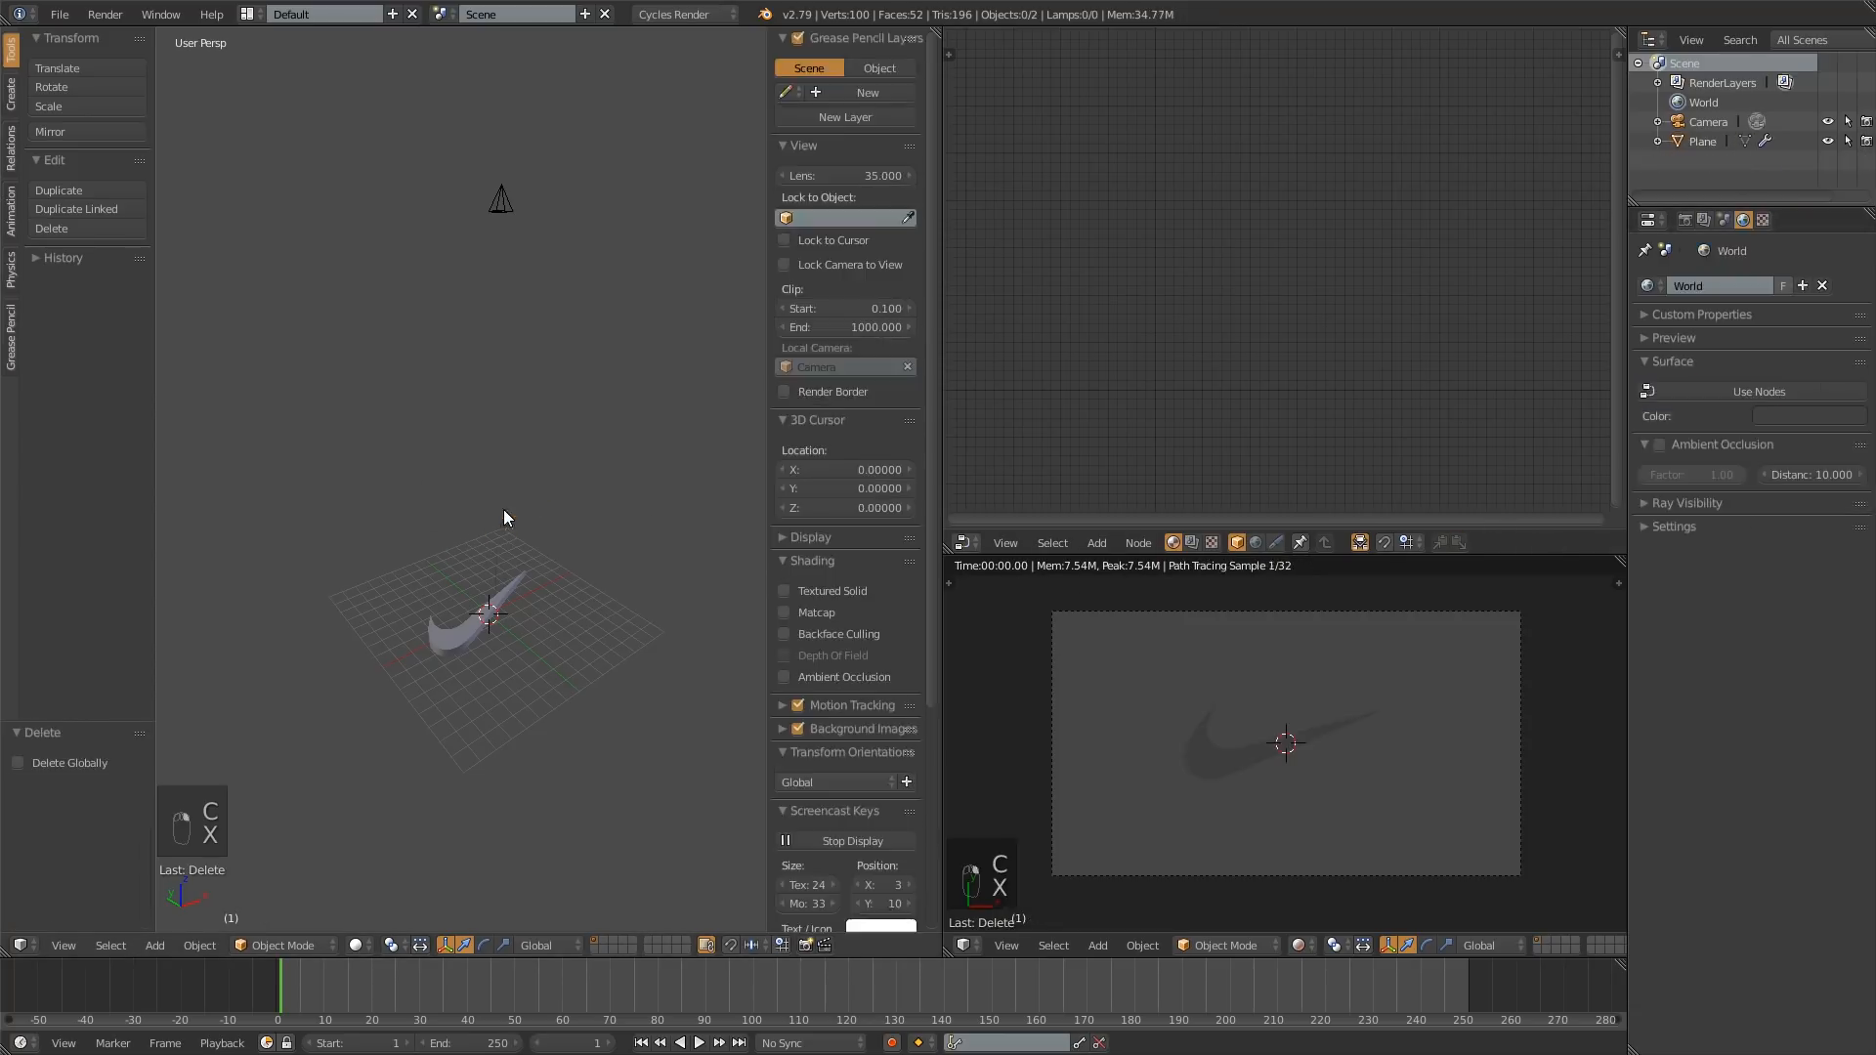
Step: Add a Sun lamp at the origin and raise it along Z to about 7.1
{"action": "key", "text": "shift+a"}
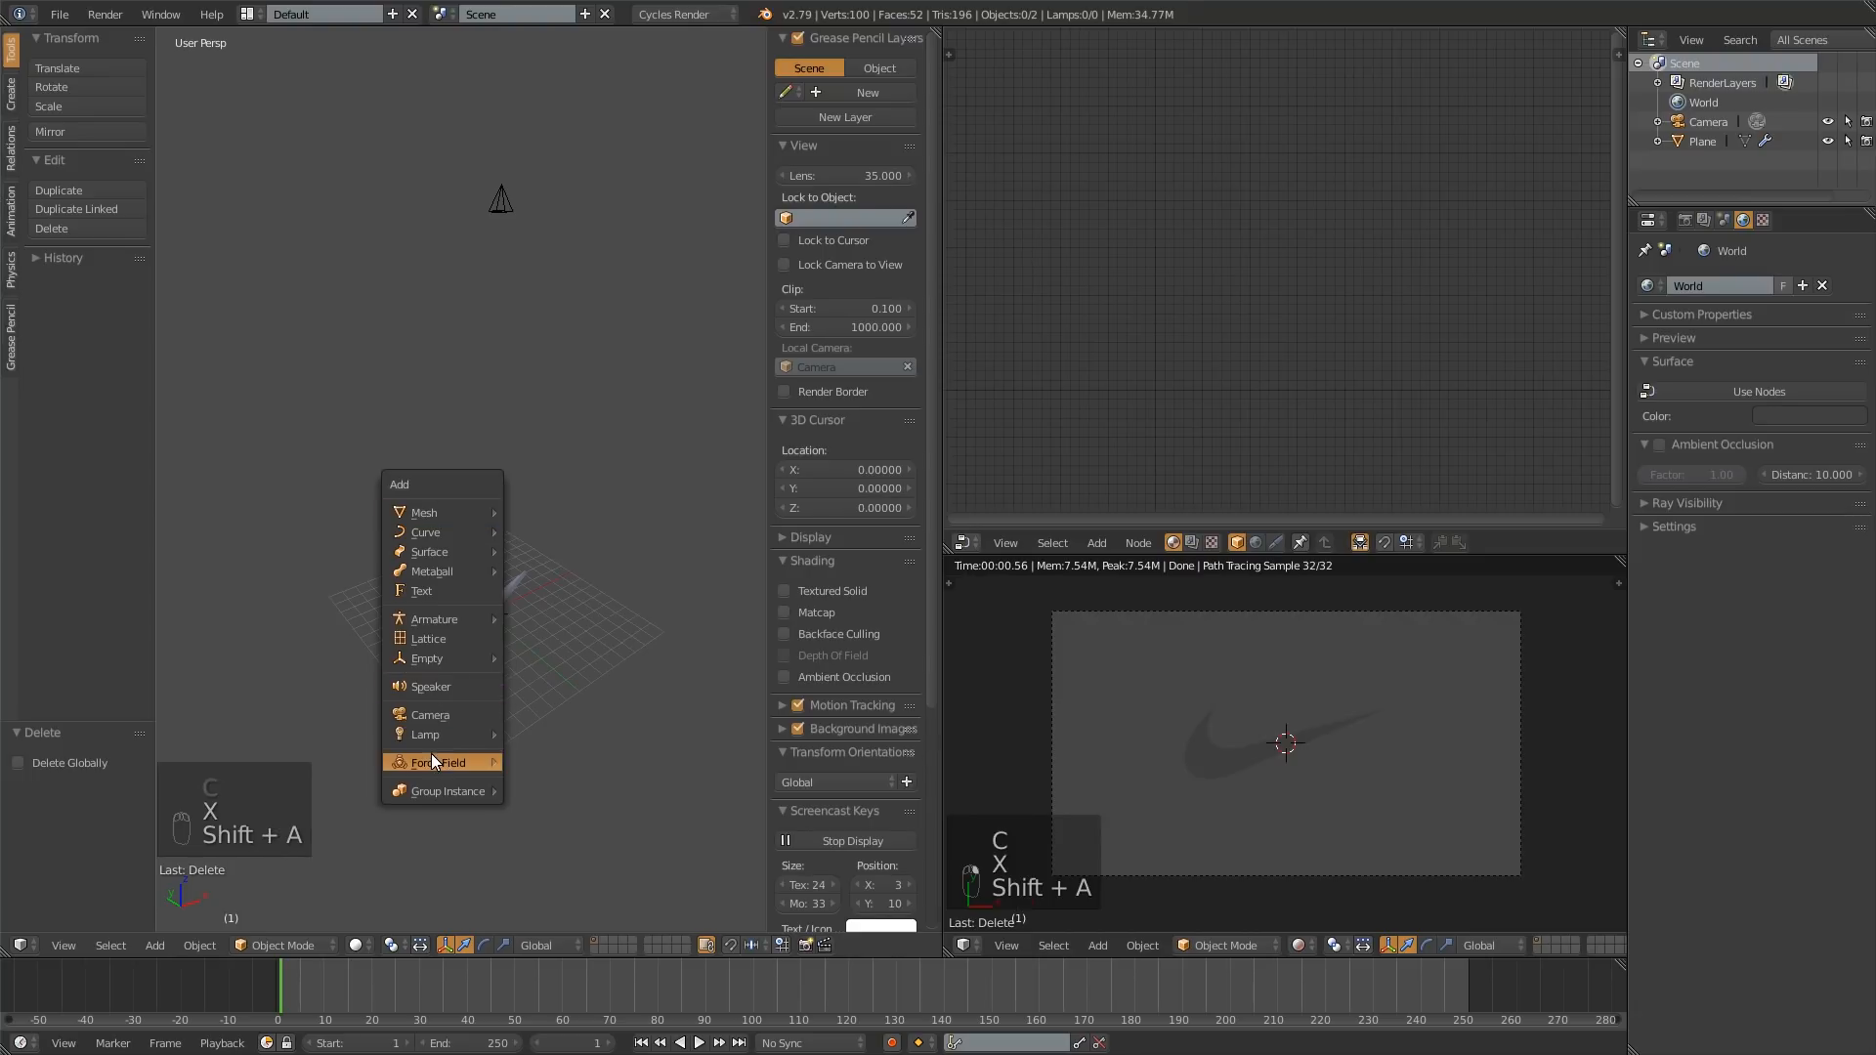
{"action": "mouse_move", "coordinate": [431, 758]}
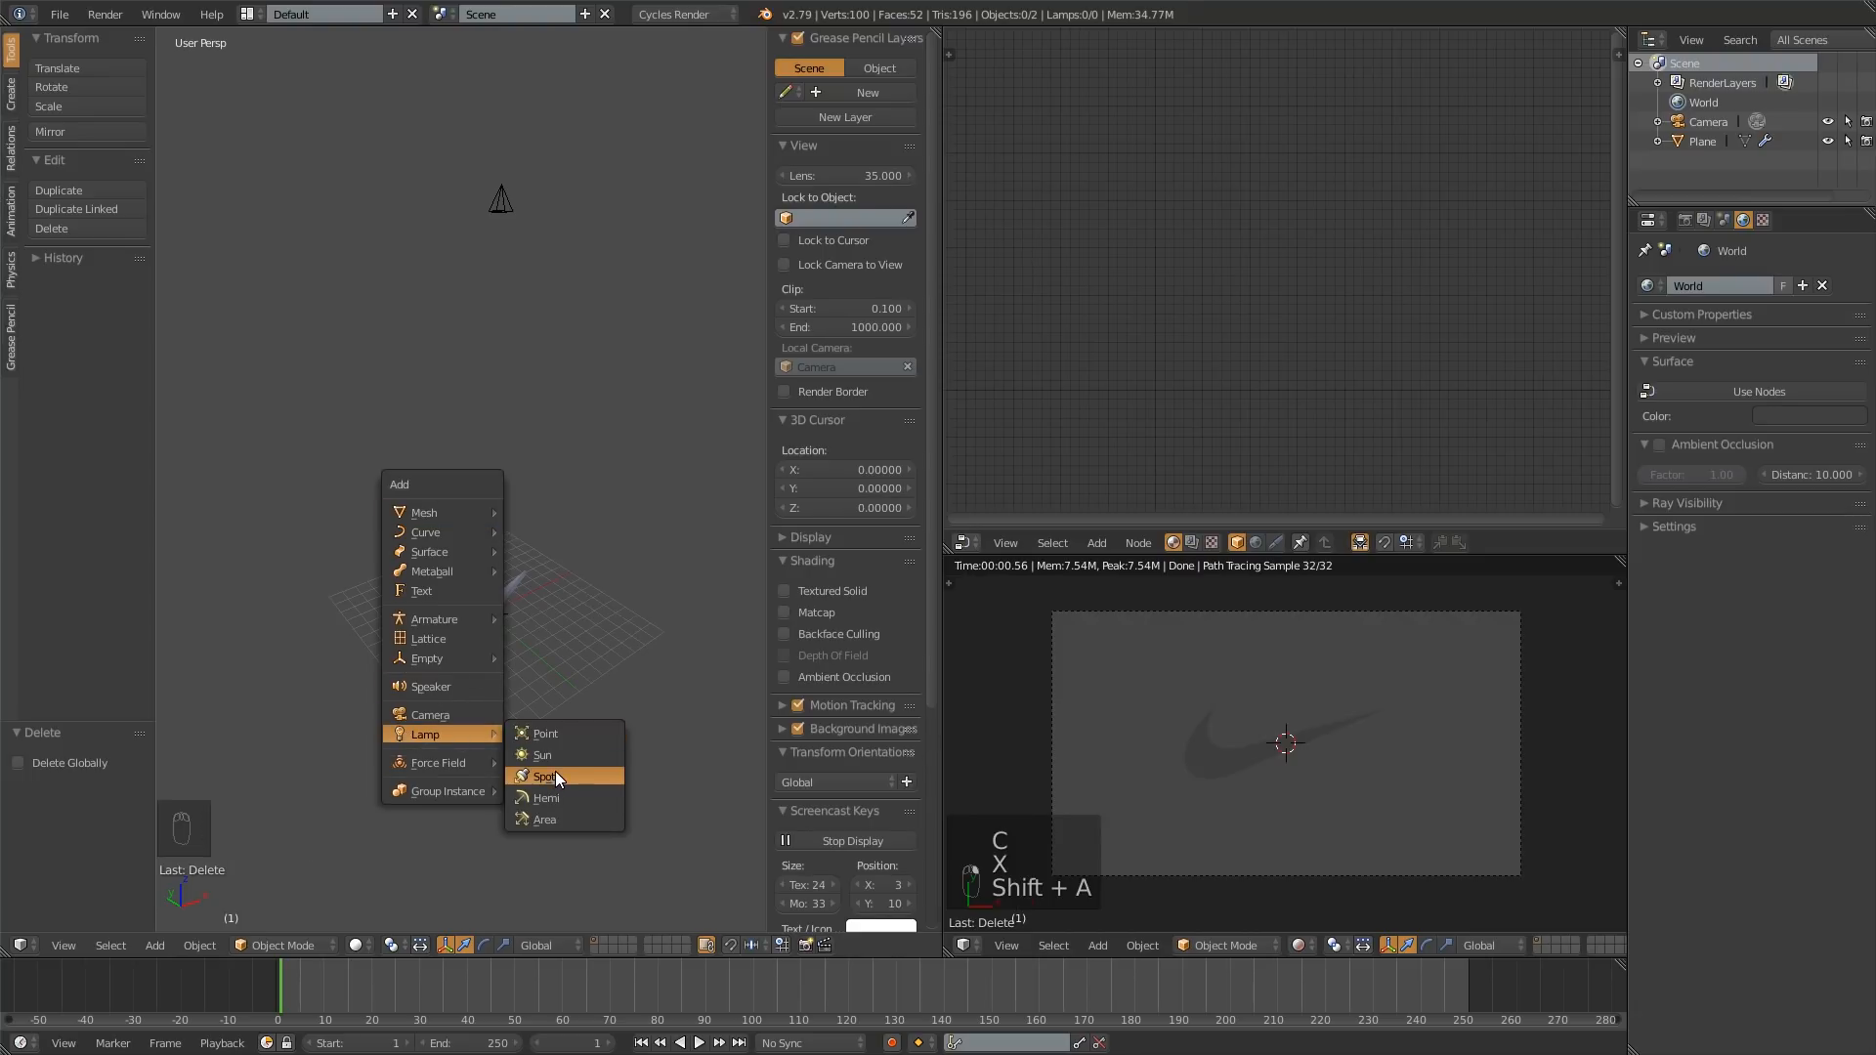
{"action": "left_click", "coordinate": [555, 756]}
{"action": "key", "text": "g"}
{"action": "key", "text": "z"}
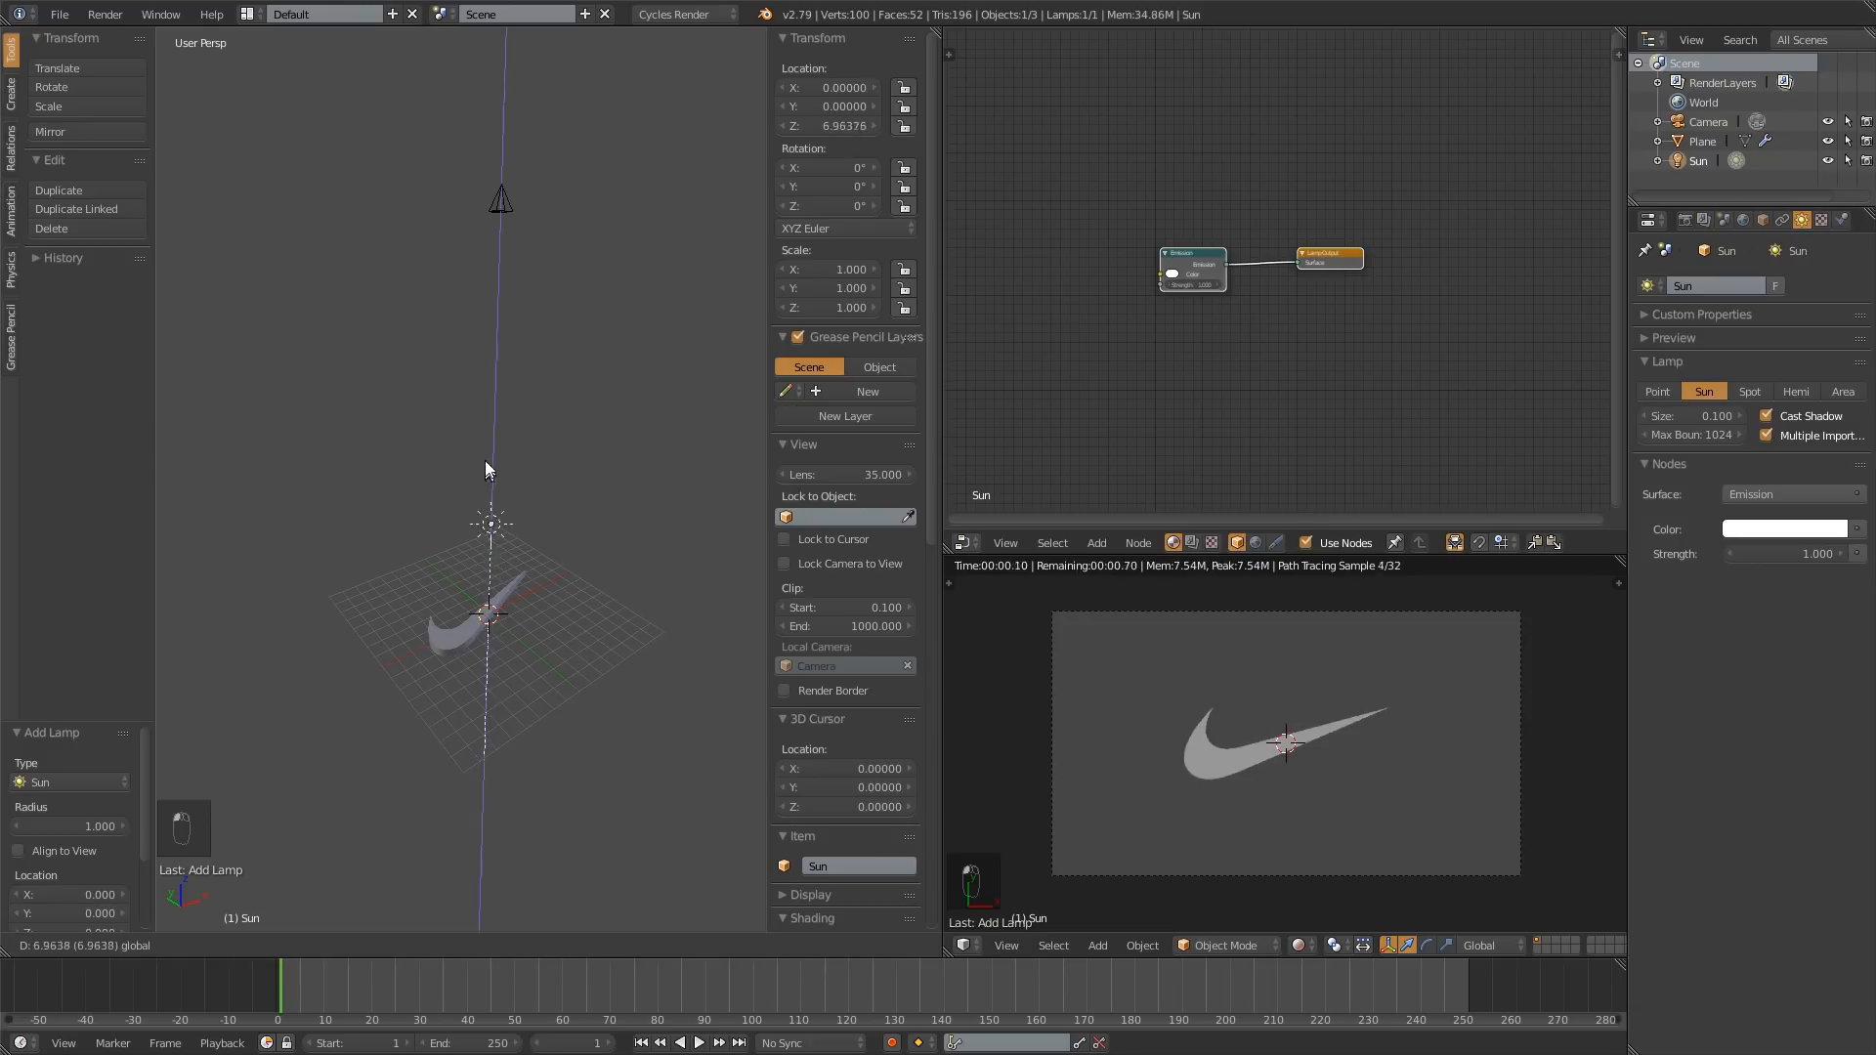
{"action": "left_click", "coordinate": [485, 486]}
Step: Move the Sun lamp along Y to about 4.43
{"action": "middle_click_drag", "start_coordinate": [459, 552], "coordinate": [342, 572]}
{"action": "left_click_drag", "start_coordinate": [505, 490], "coordinate": [520, 455]}
{"action": "left_click", "coordinate": [519, 454]}
{"action": "middle_click_drag", "start_coordinate": [549, 495], "coordinate": [434, 533]}
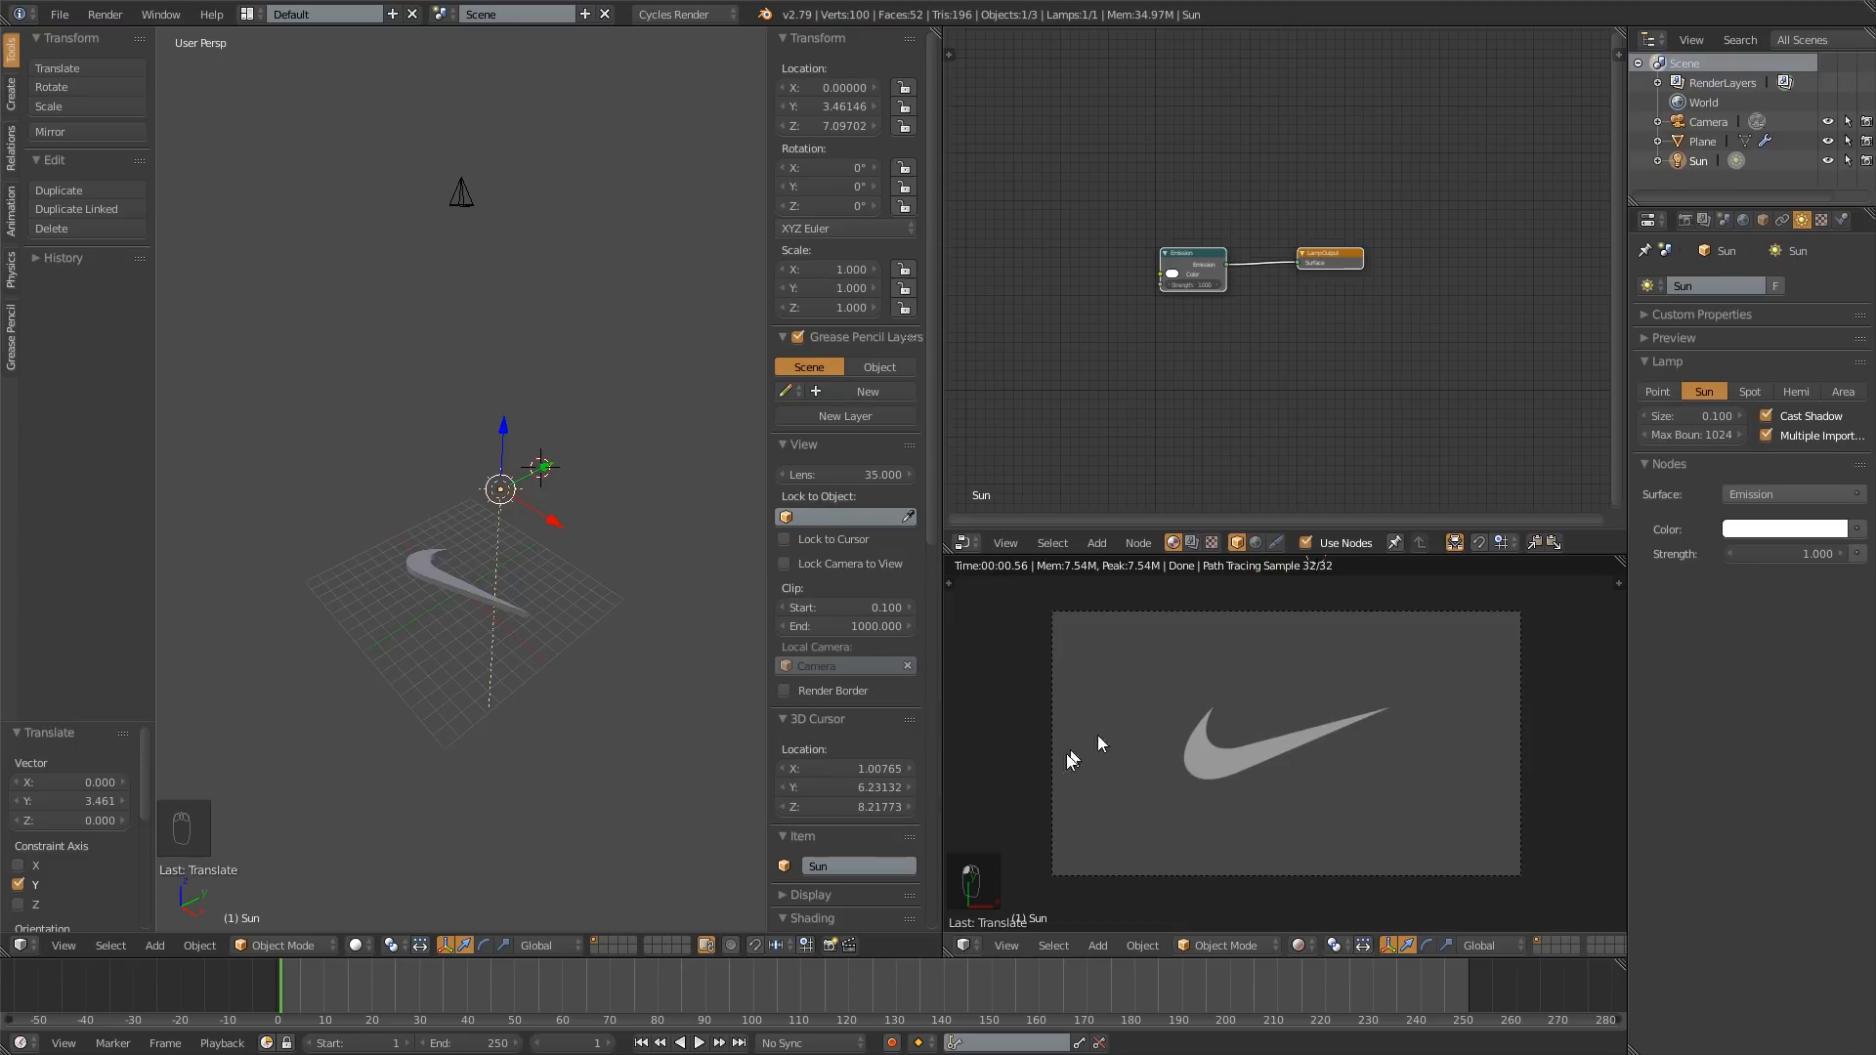
{"action": "mouse_move", "coordinate": [543, 467]}
{"action": "left_mouse_down"}
{"action": "mouse_move", "coordinate": [527, 473]}
{"action": "mouse_move", "coordinate": [552, 461]}
{"action": "left_mouse_up"}
{"action": "middle_click_drag", "start_coordinate": [413, 649], "coordinate": [567, 650]}
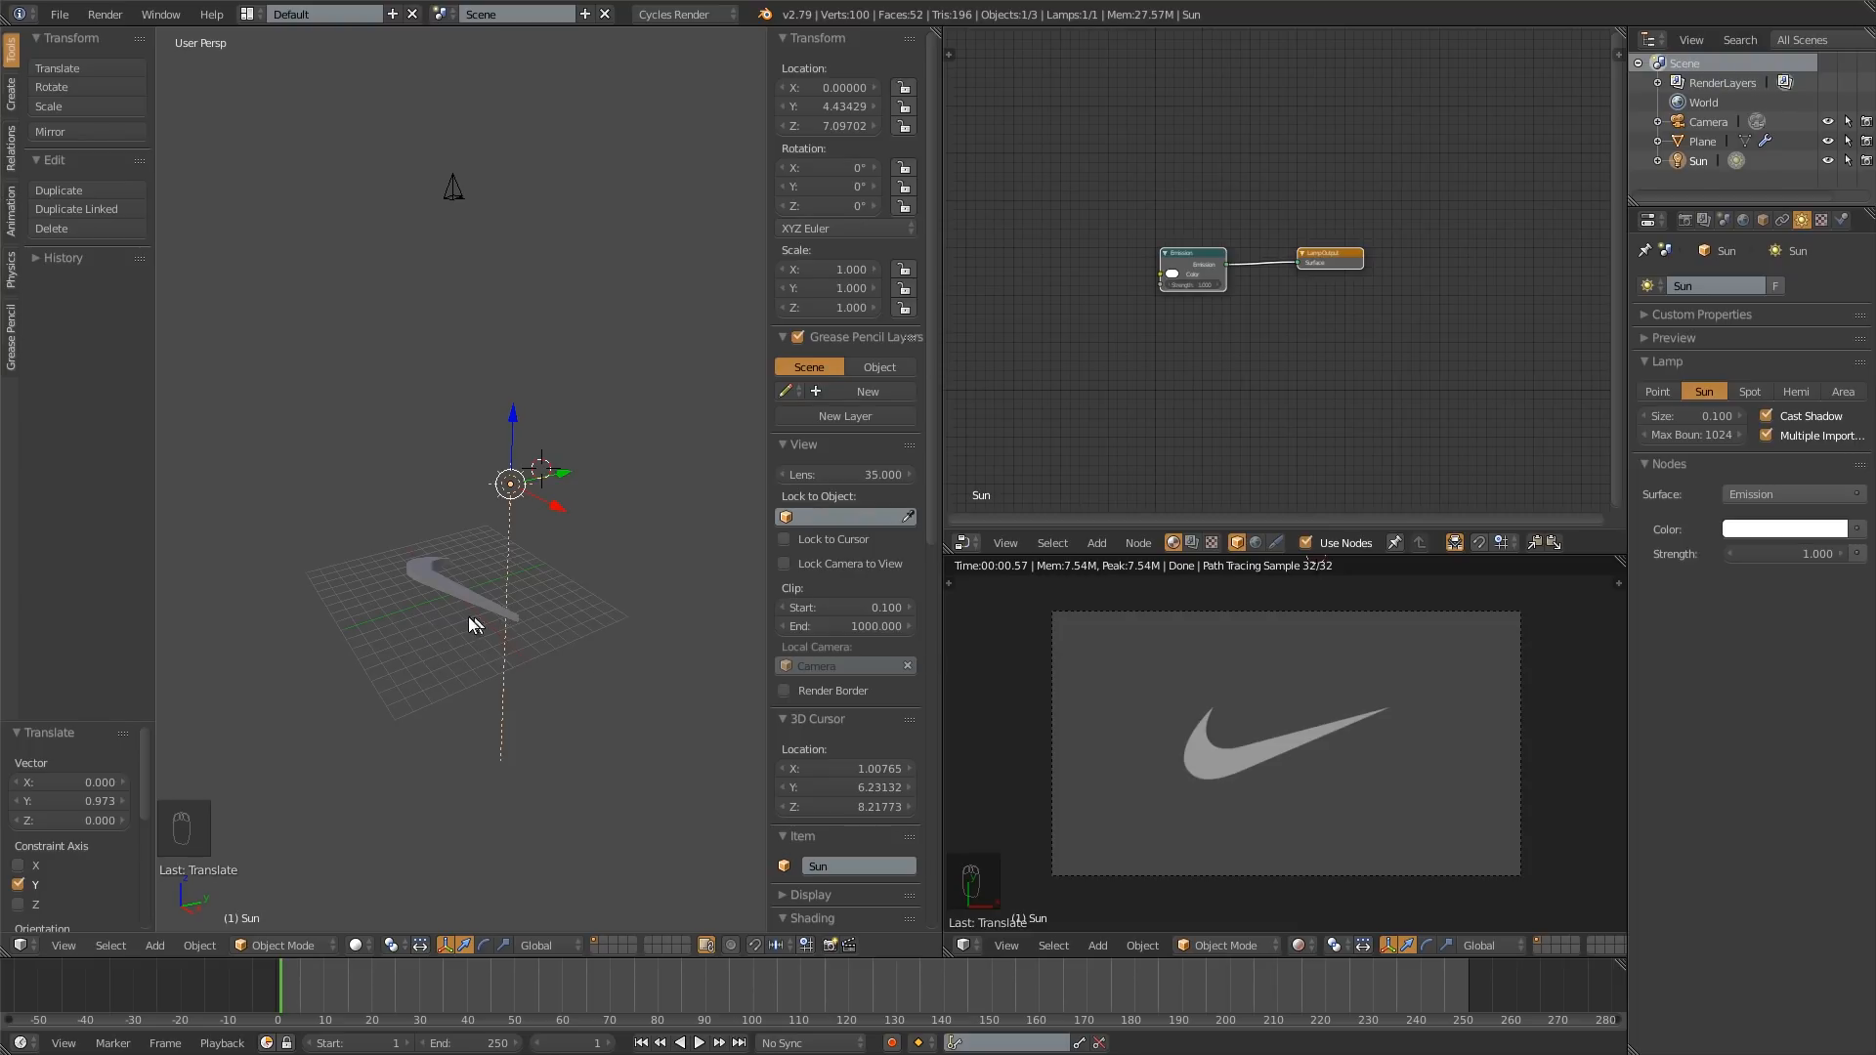
{"action": "key", "text": "shift+a"}
{"action": "mouse_move", "coordinate": [435, 393]}
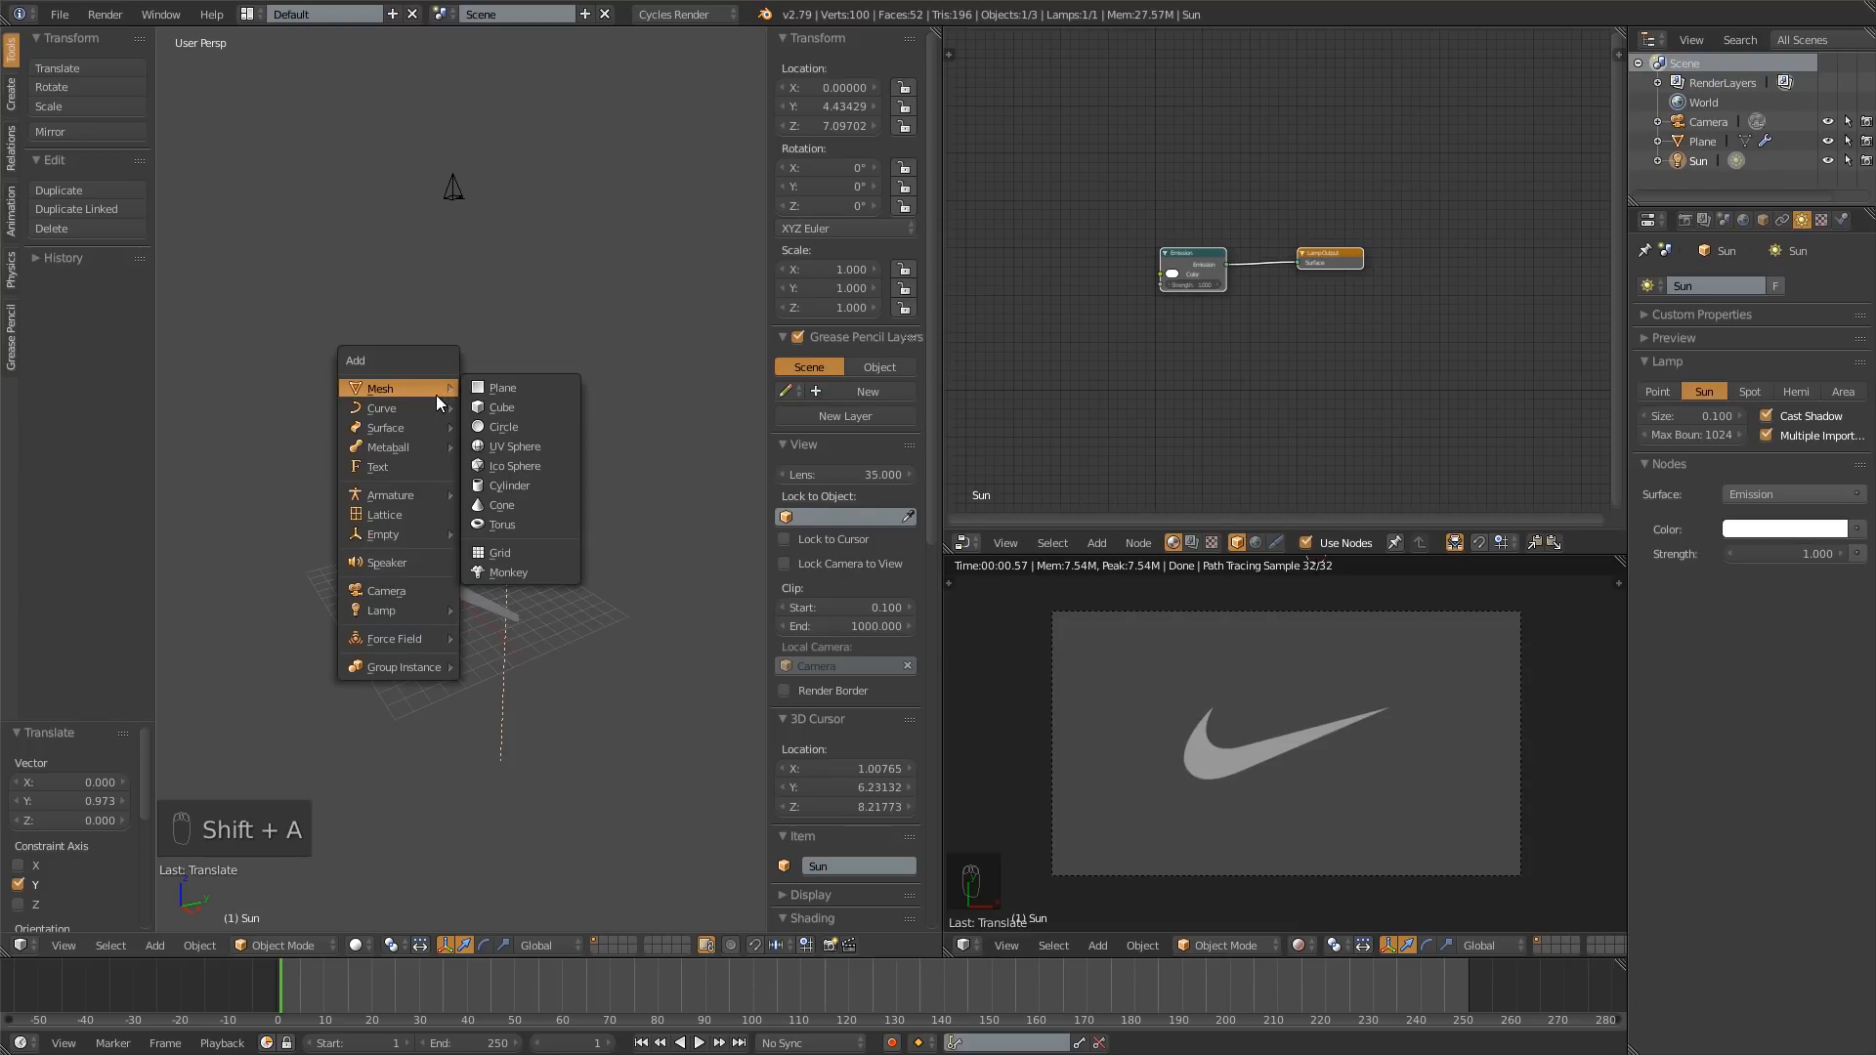
{"action": "left_click", "coordinate": [522, 390]}
{"action": "middle_click_drag", "start_coordinate": [533, 488], "coordinate": [409, 535]}
{"action": "left_click", "coordinate": [344, 359]}
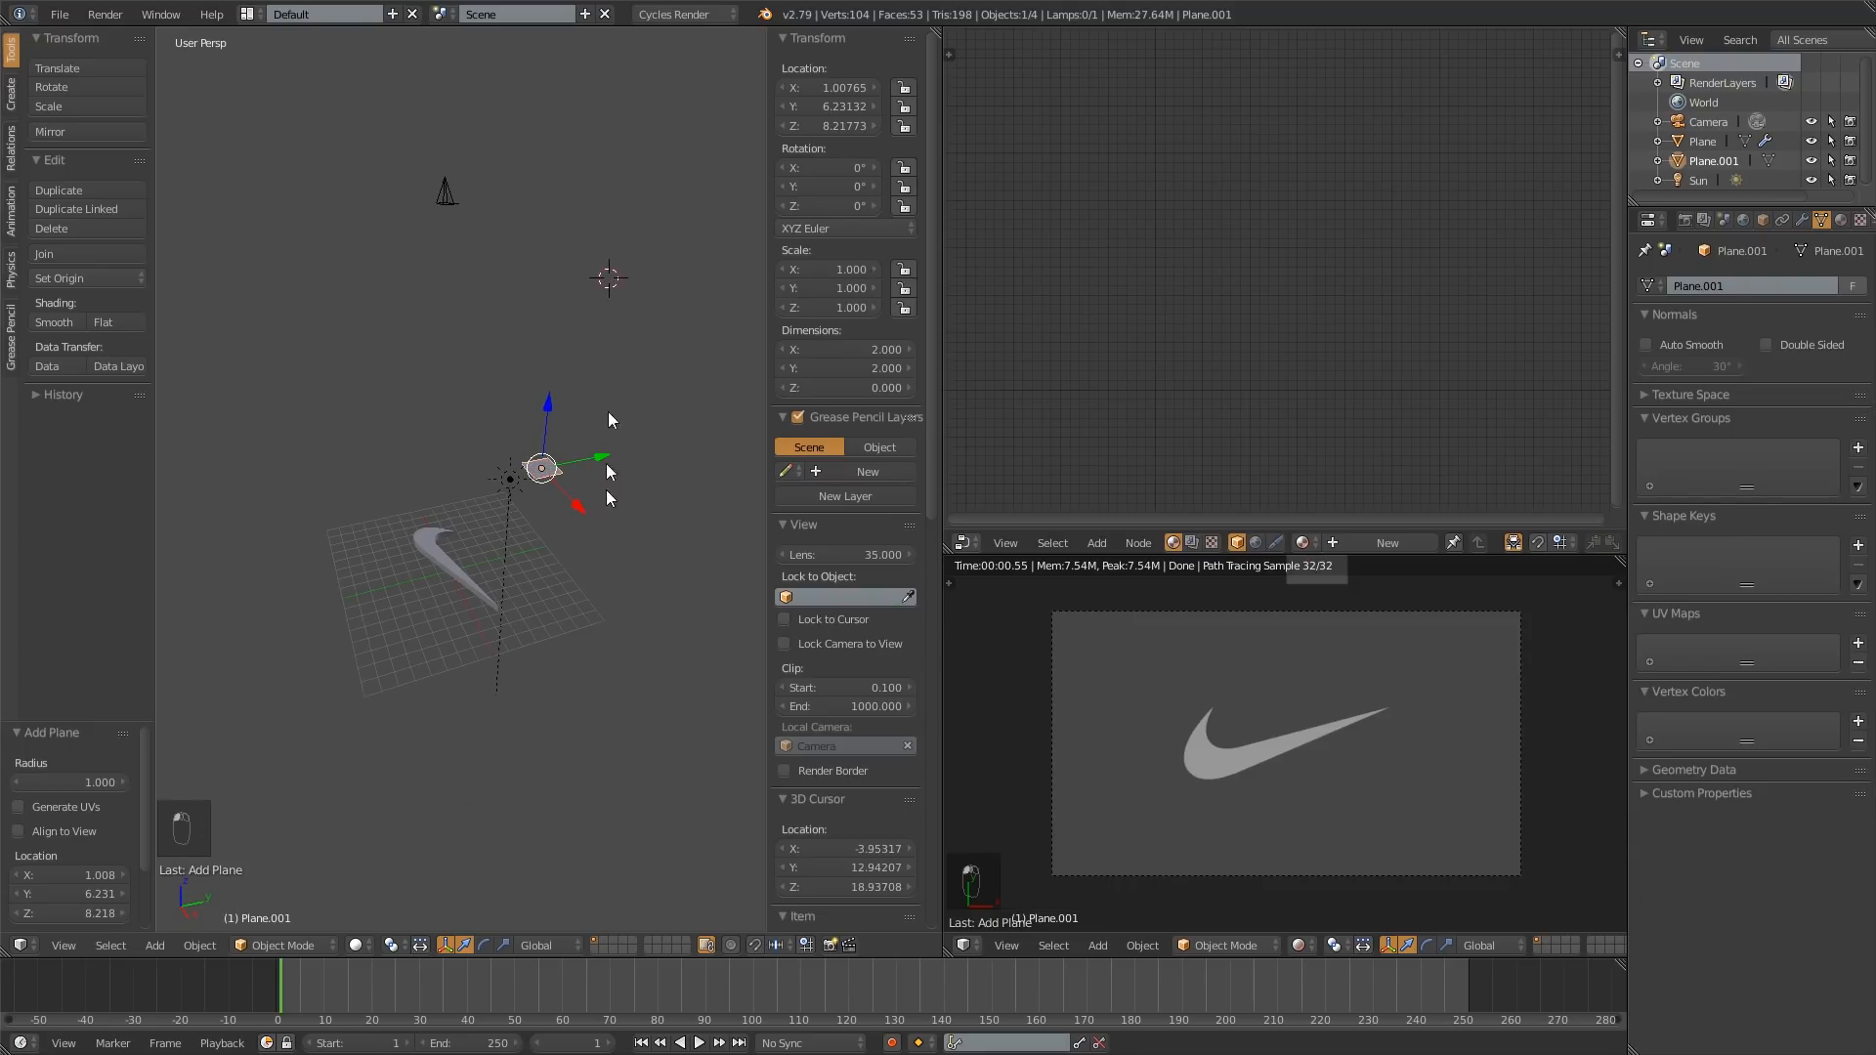
{"action": "key", "text": "shift+a"}
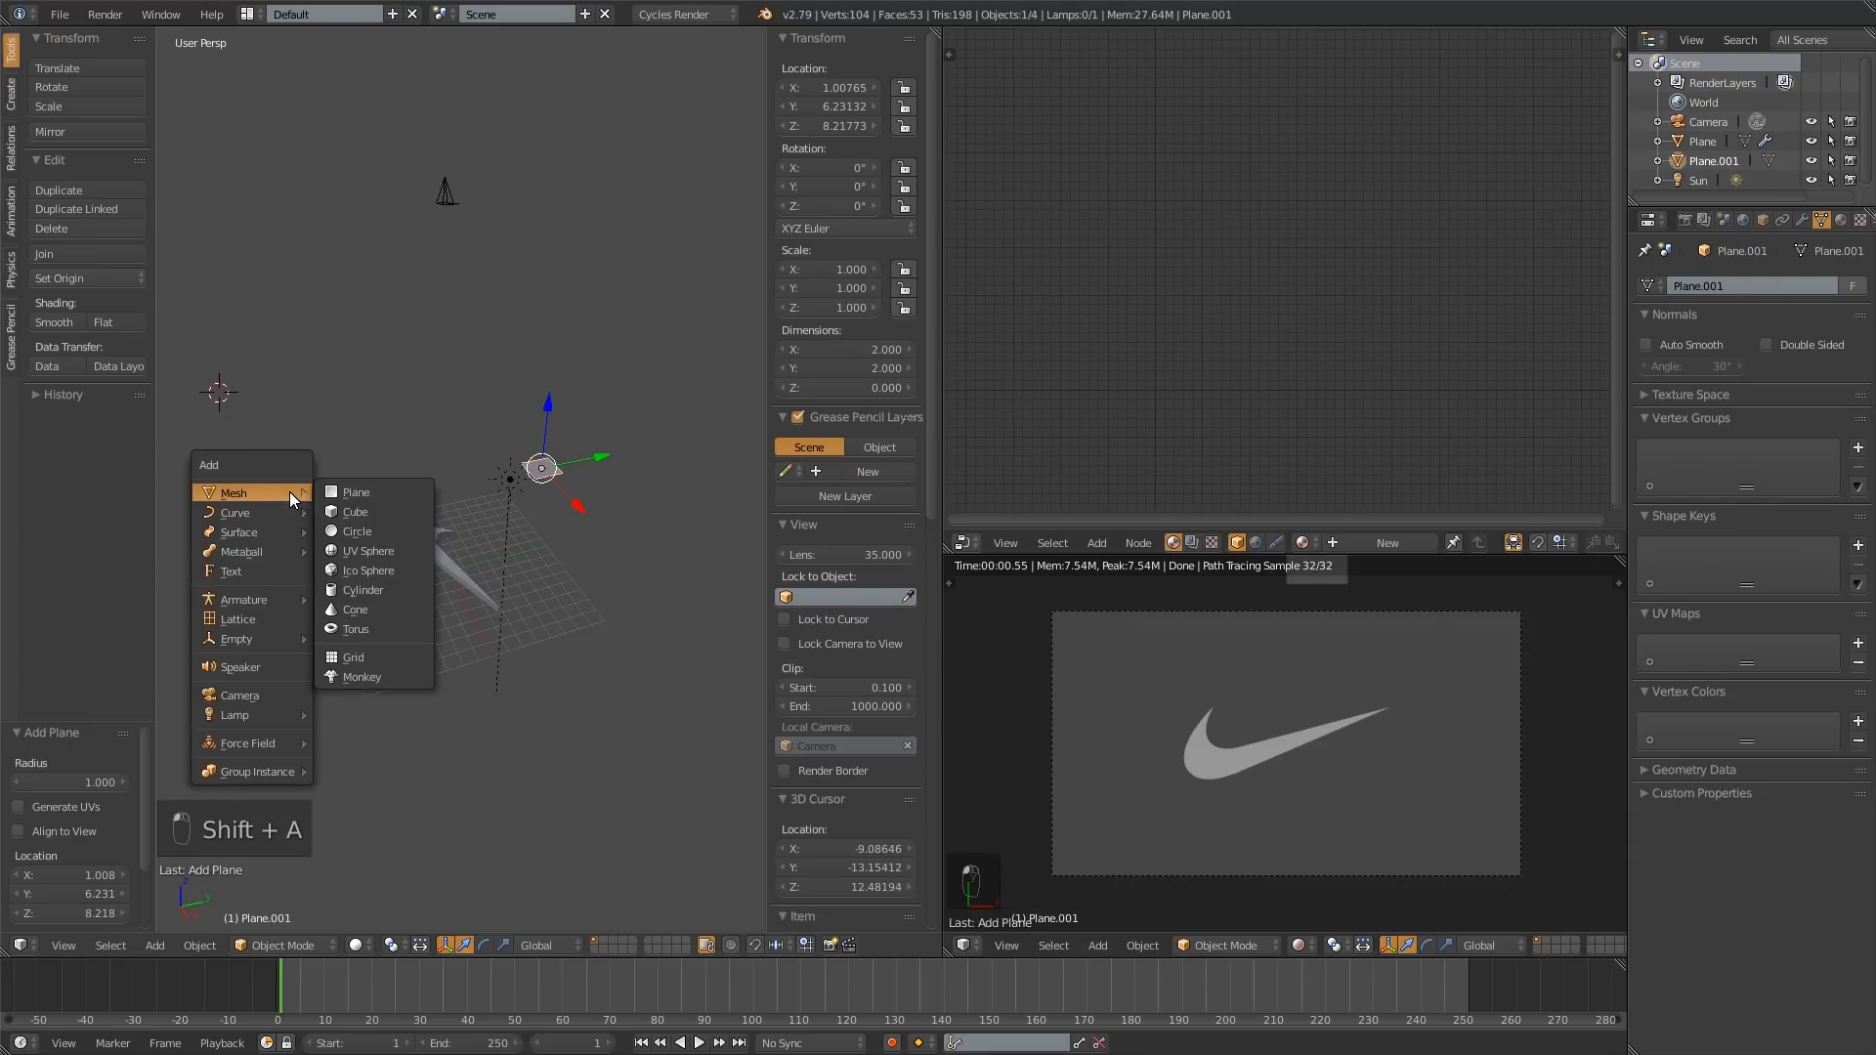
{"action": "left_click", "coordinate": [342, 488]}
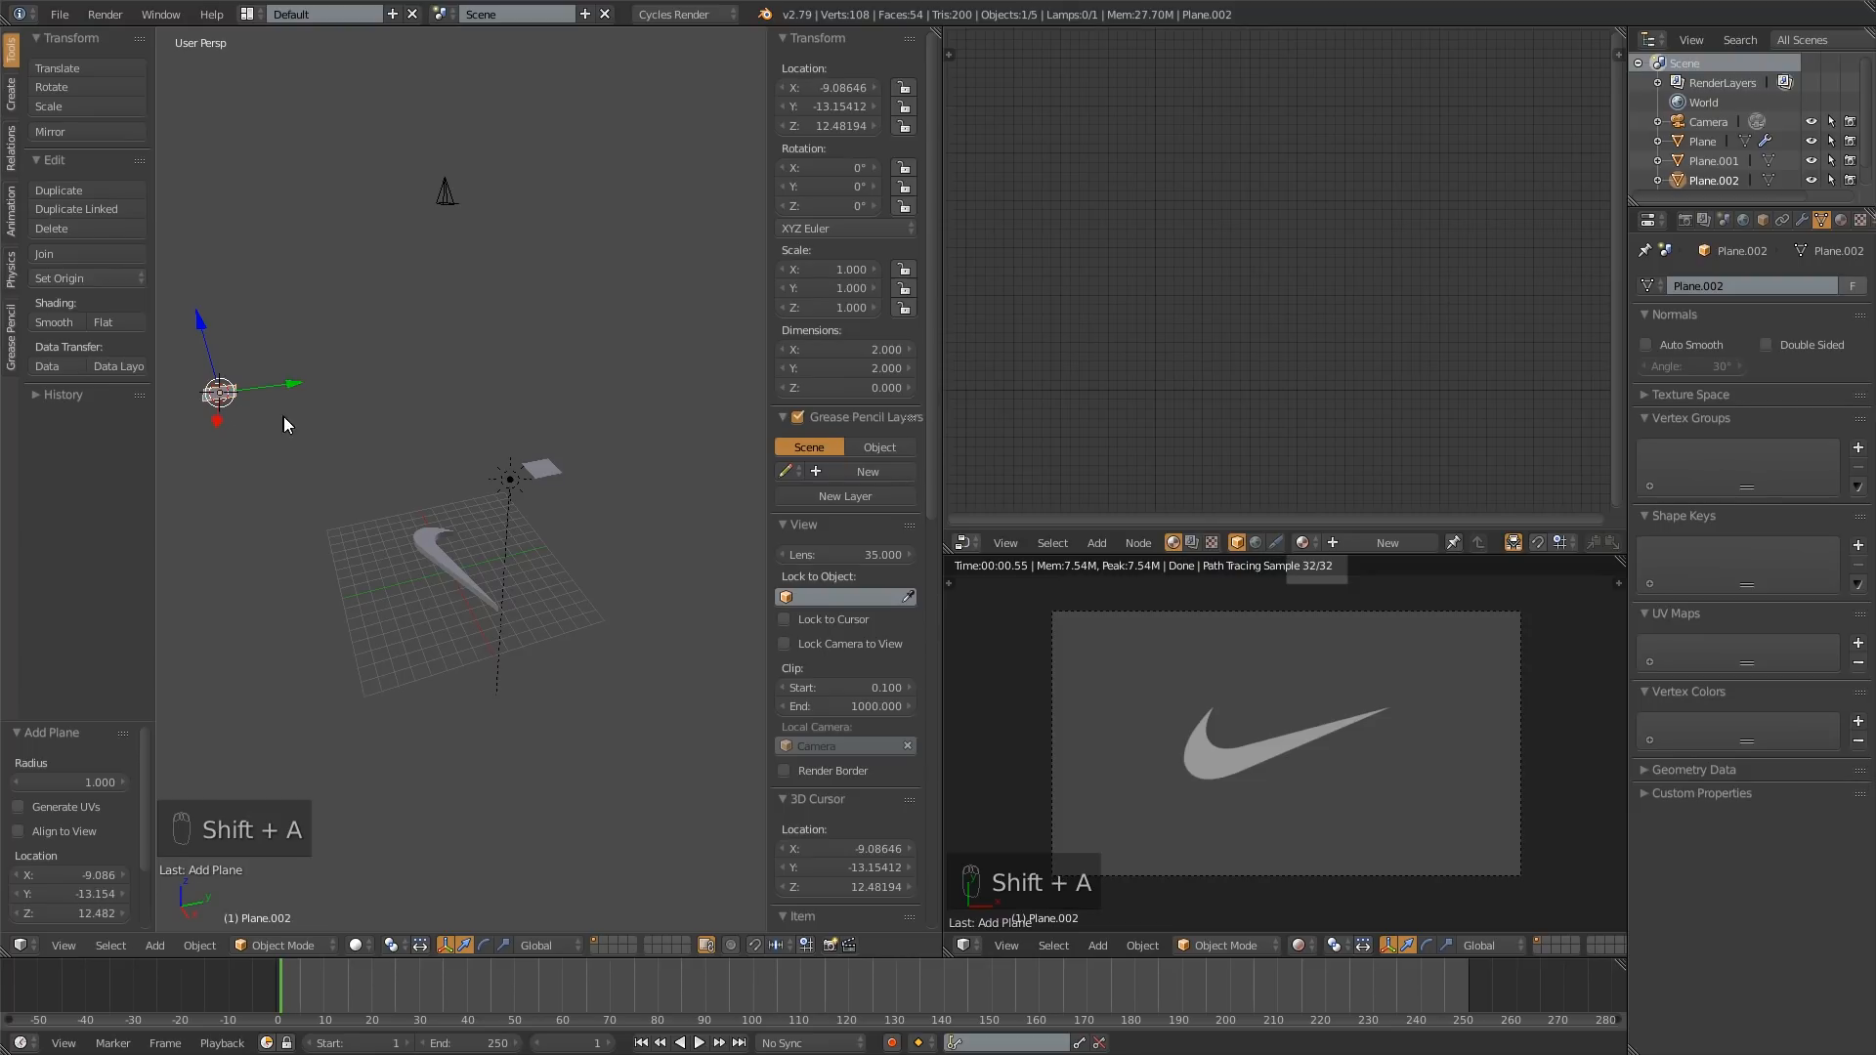
{"action": "middle_click_drag", "start_coordinate": [239, 406], "coordinate": [374, 427]}
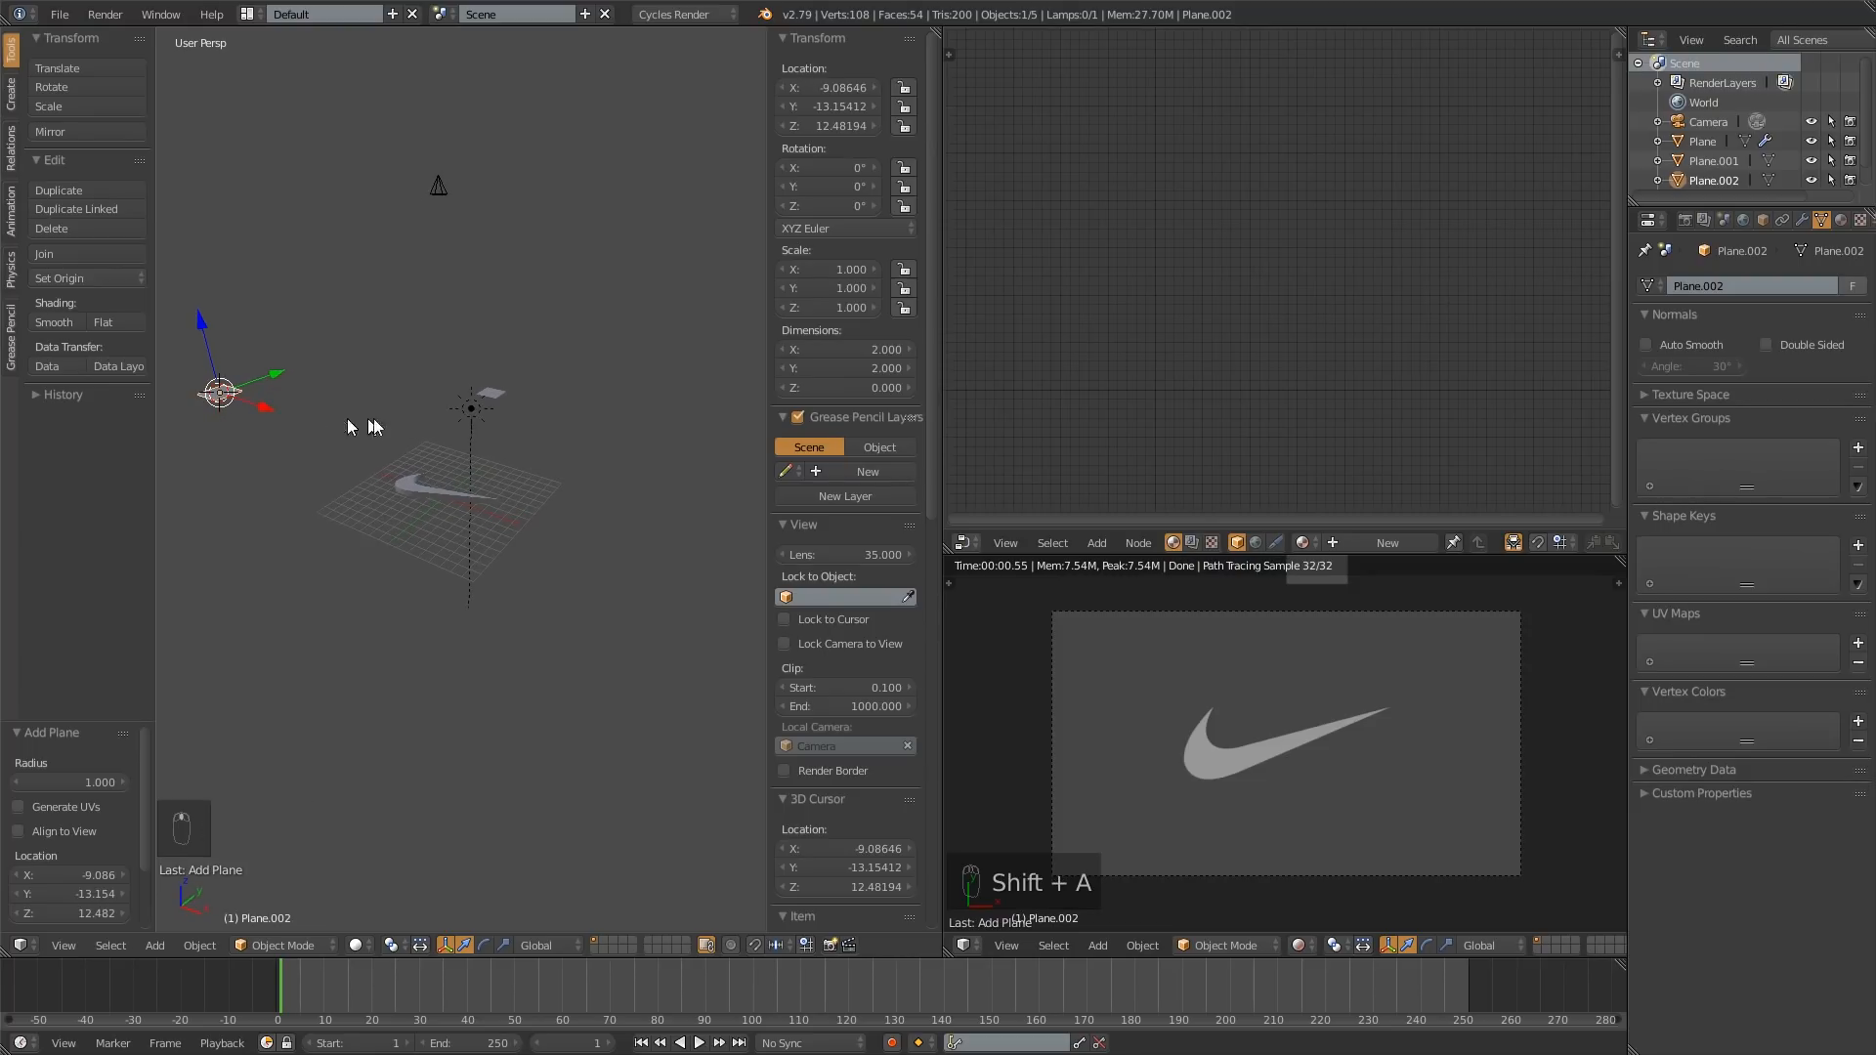
{"action": "left_click", "coordinate": [497, 400], "text": "shift"}
{"action": "key", "text": "x"}
{"action": "left_click", "coordinate": [500, 391]}
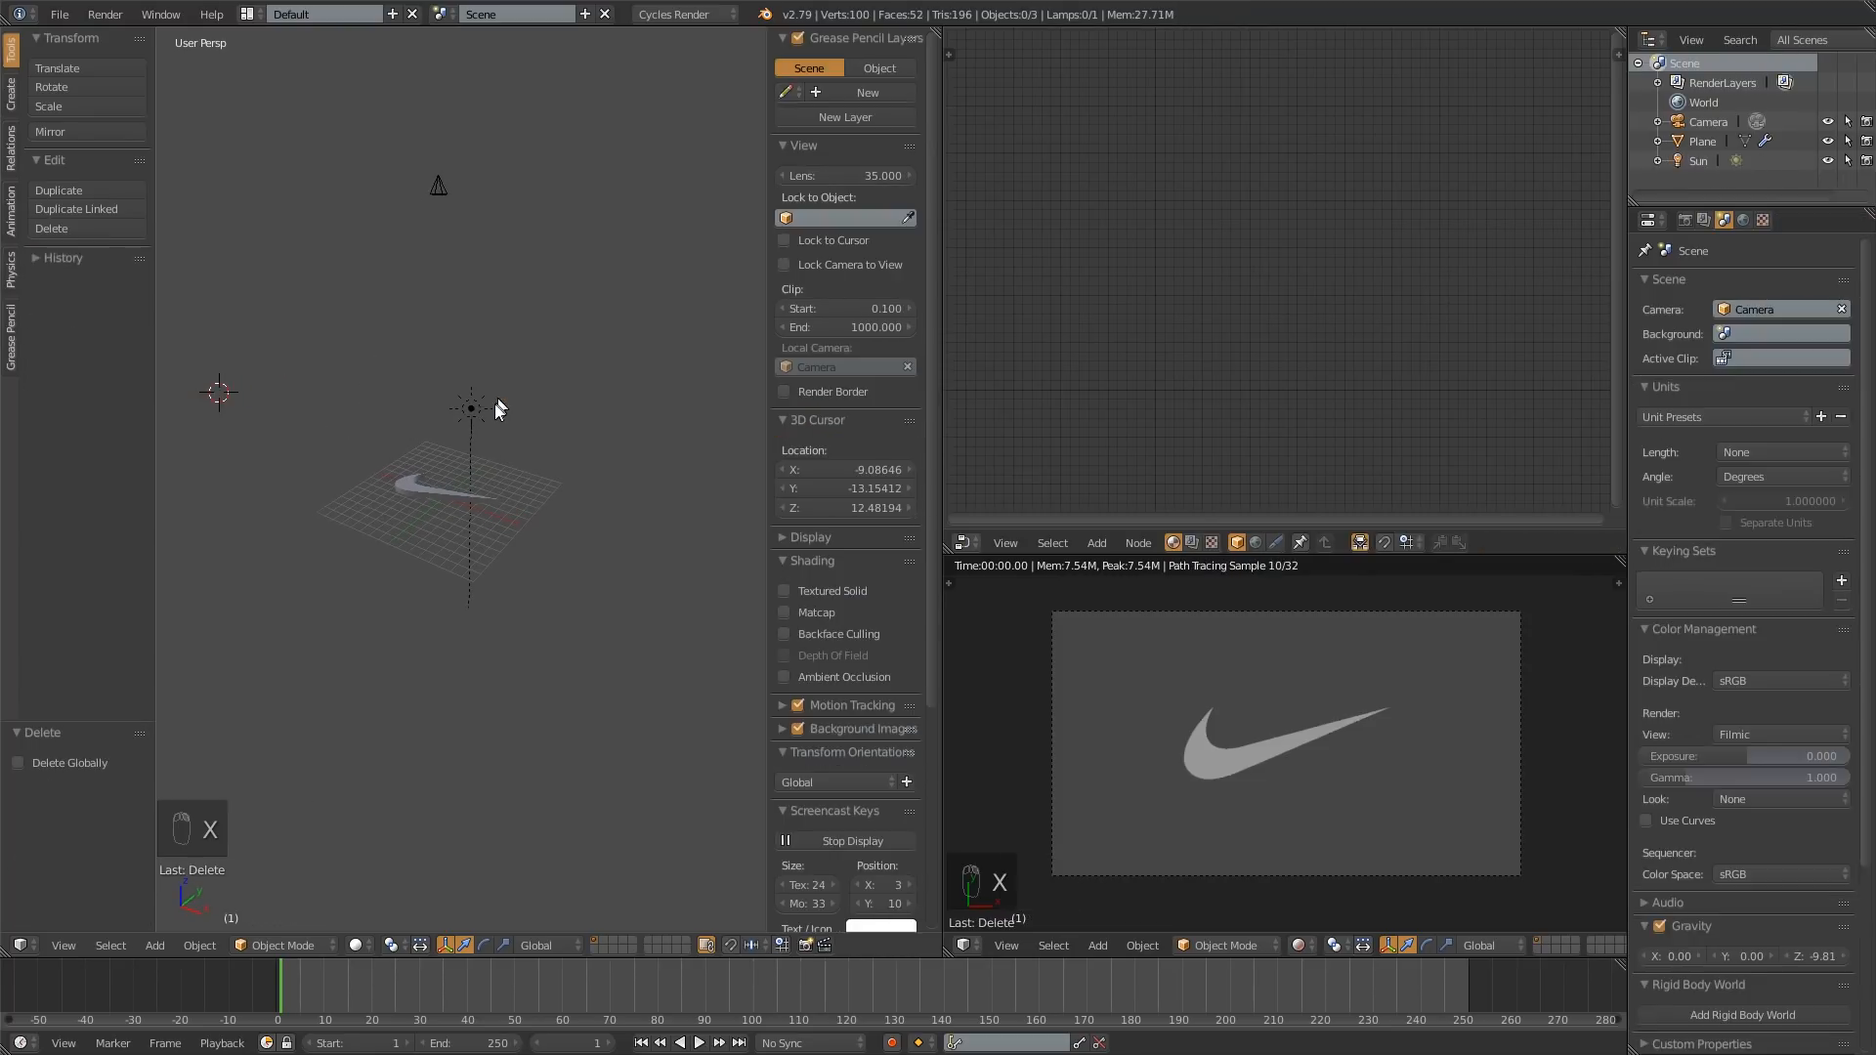
Step: Reset the 3D cursor to the world origin and add a mesh plane there as the swoosh's background
{"action": "middle_click_drag", "start_coordinate": [379, 482], "coordinate": [381, 509]}
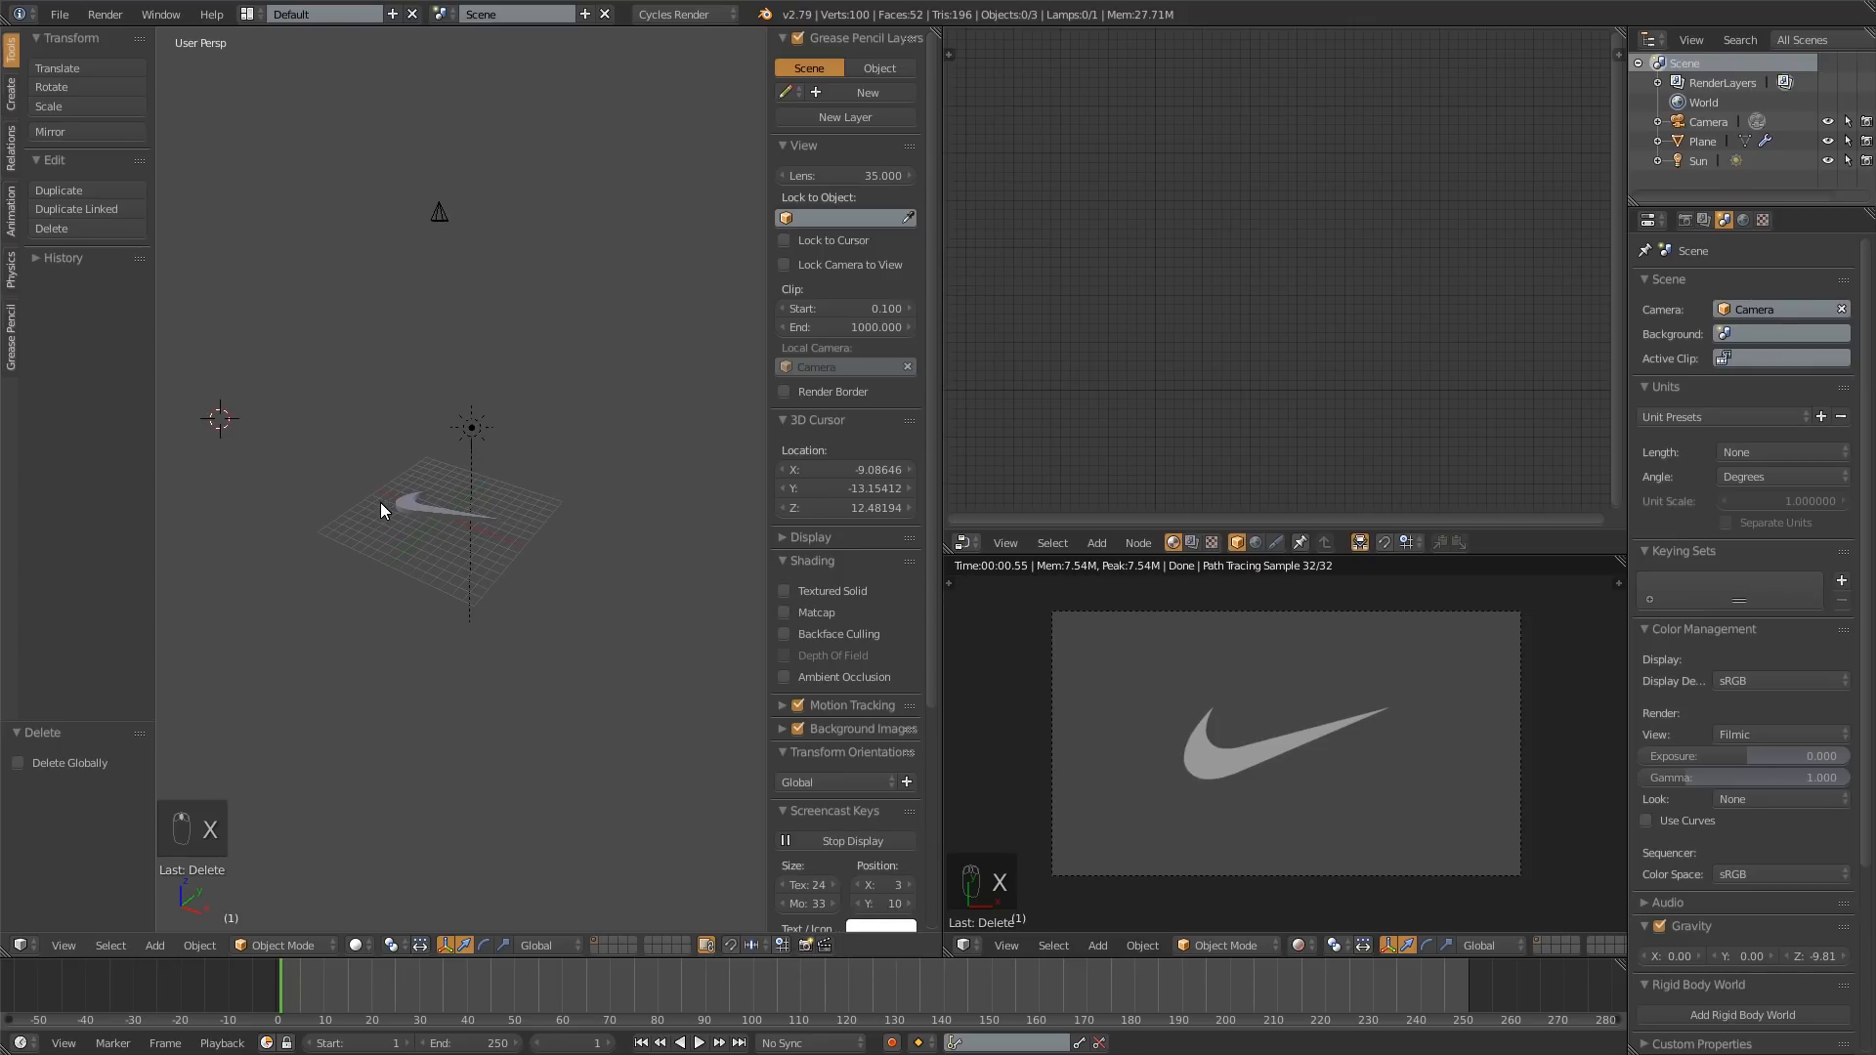
{"action": "key", "text": "shift+c"}
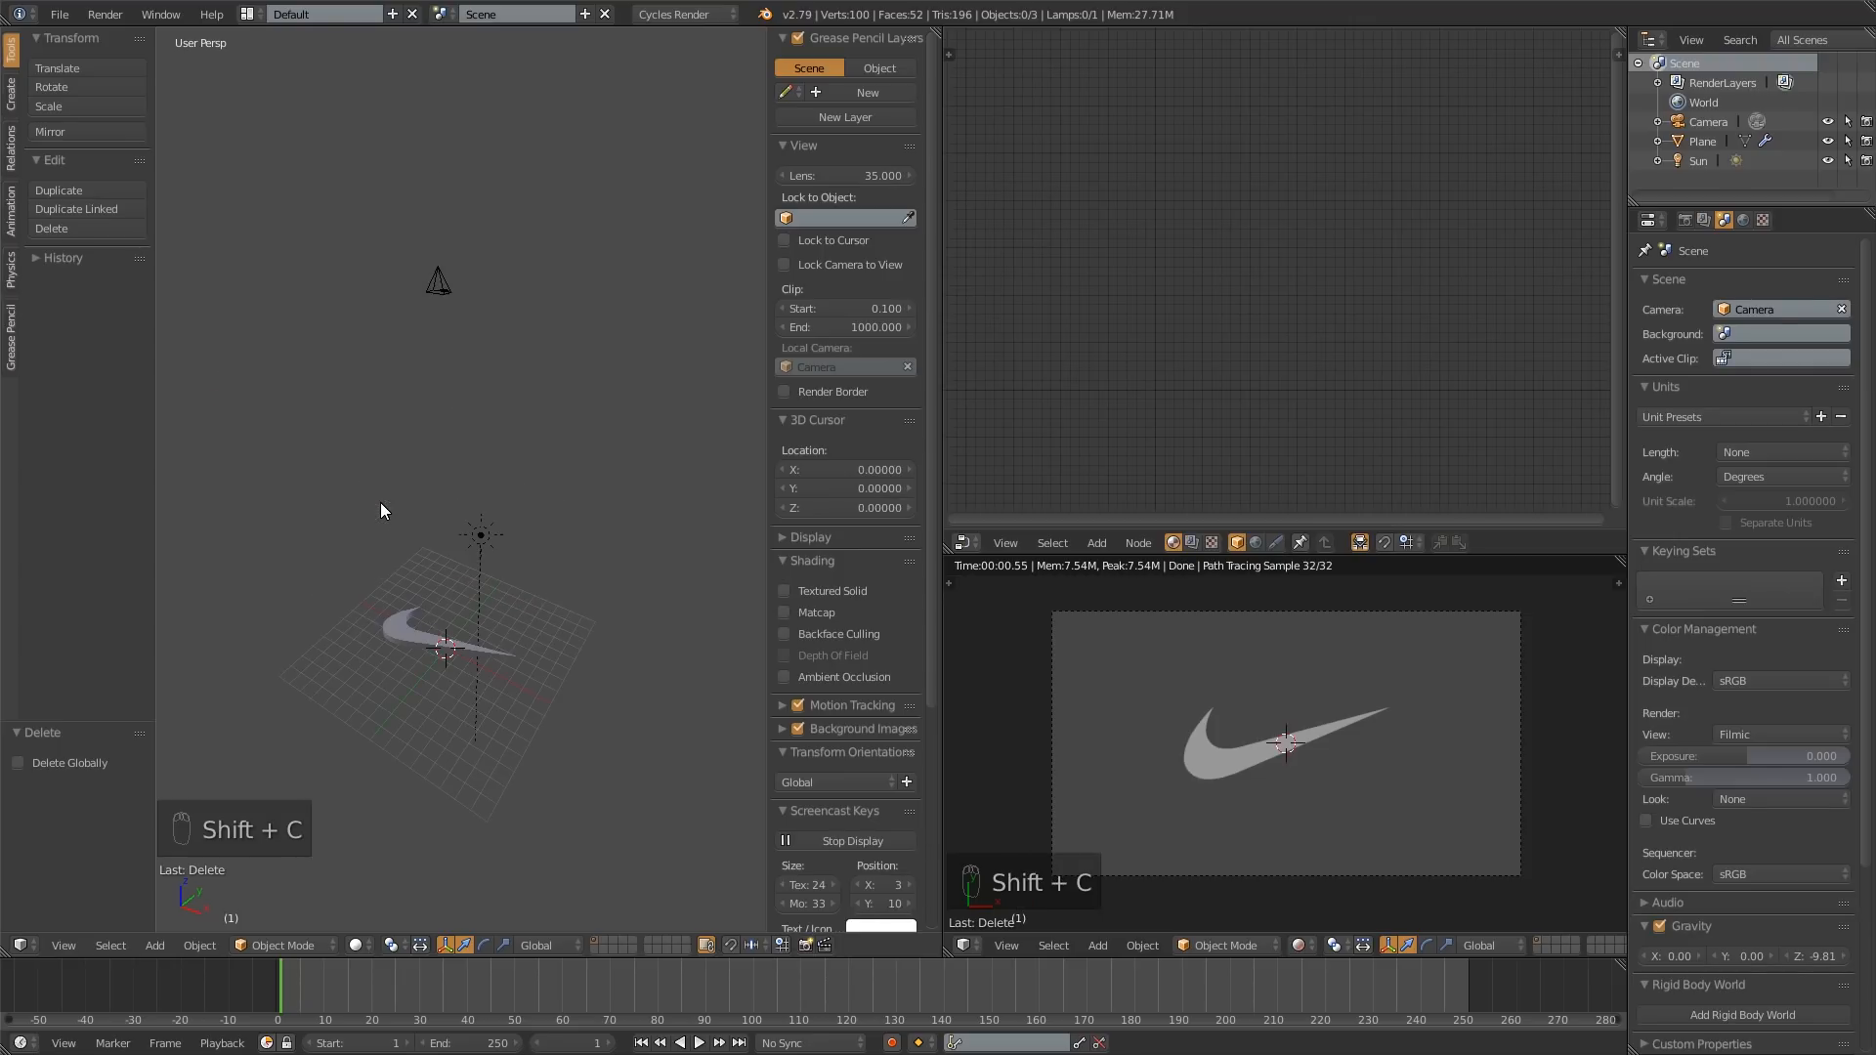
{"action": "key", "text": "shift+a"}
{"action": "mouse_move", "coordinate": [424, 531]}
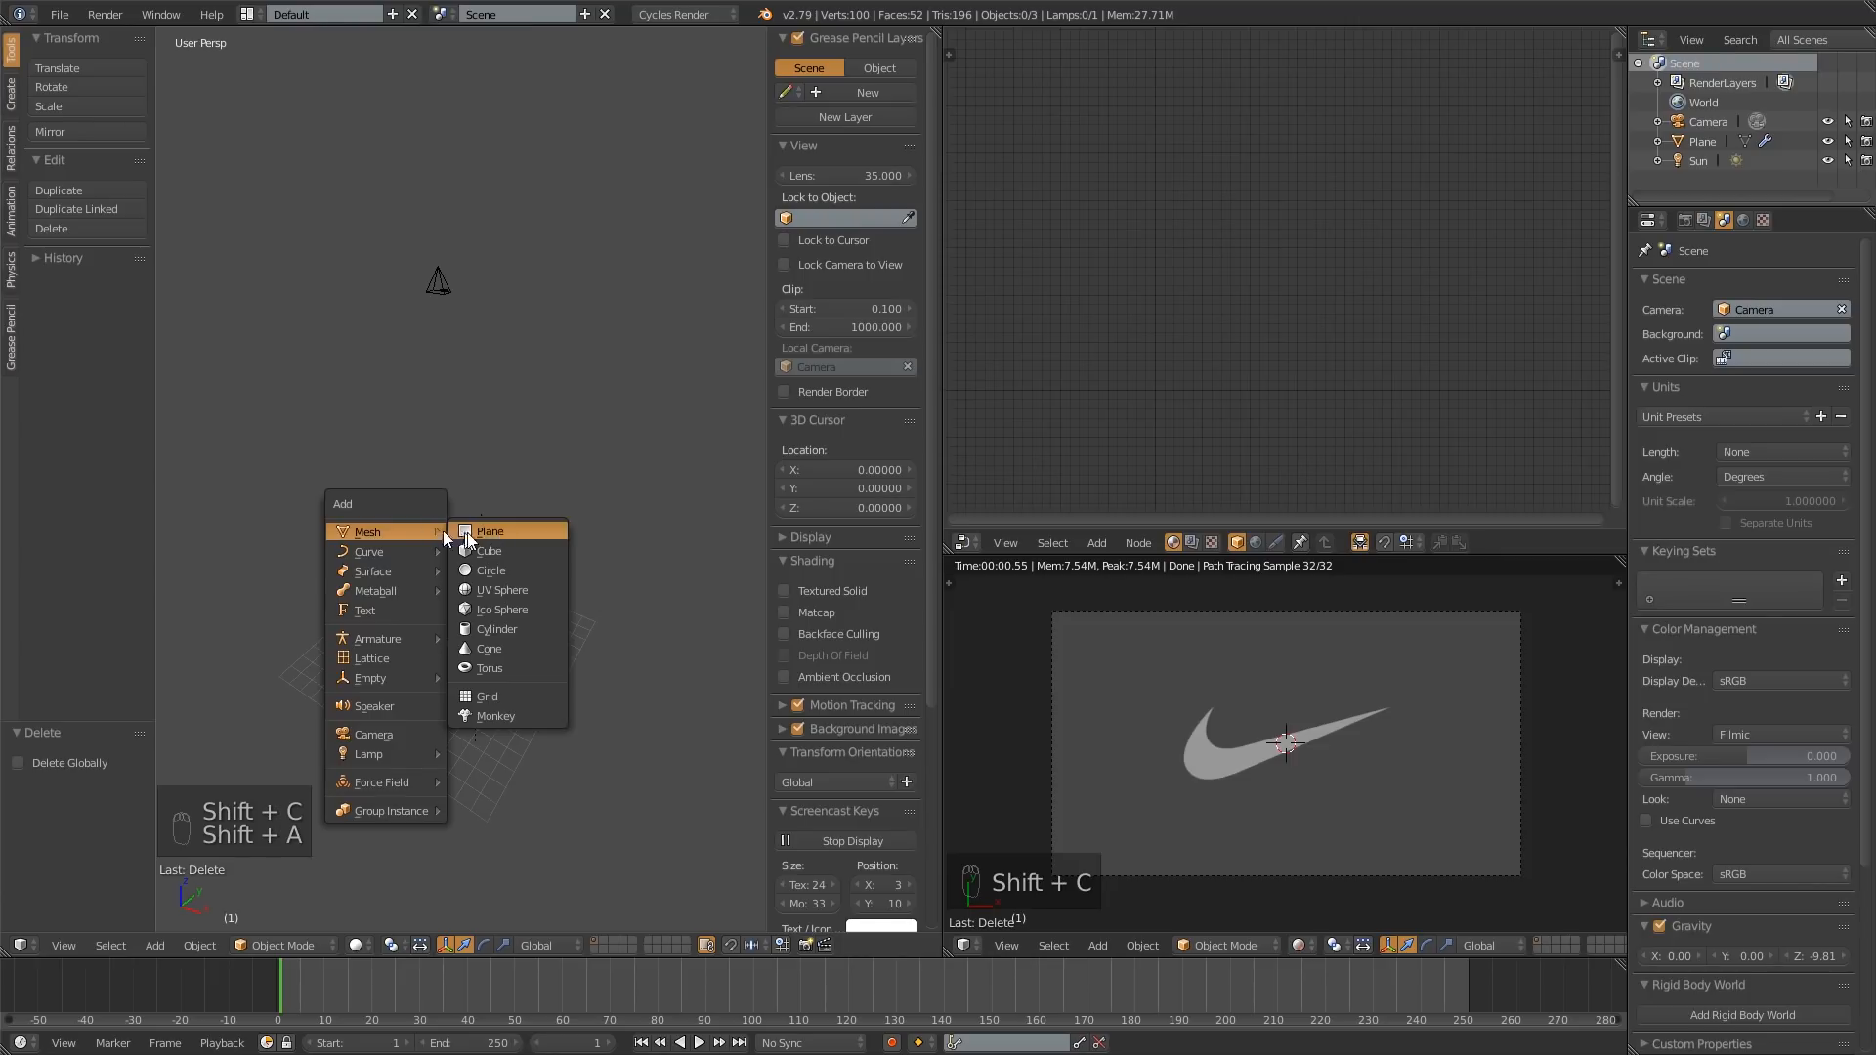
{"action": "left_click", "coordinate": [500, 531]}
Step: Scale the new plane's mesh up by about 13.4 in Edit Mode so it fills the camera frame, and return to Object Mode
{"action": "key", "text": "Tab"}
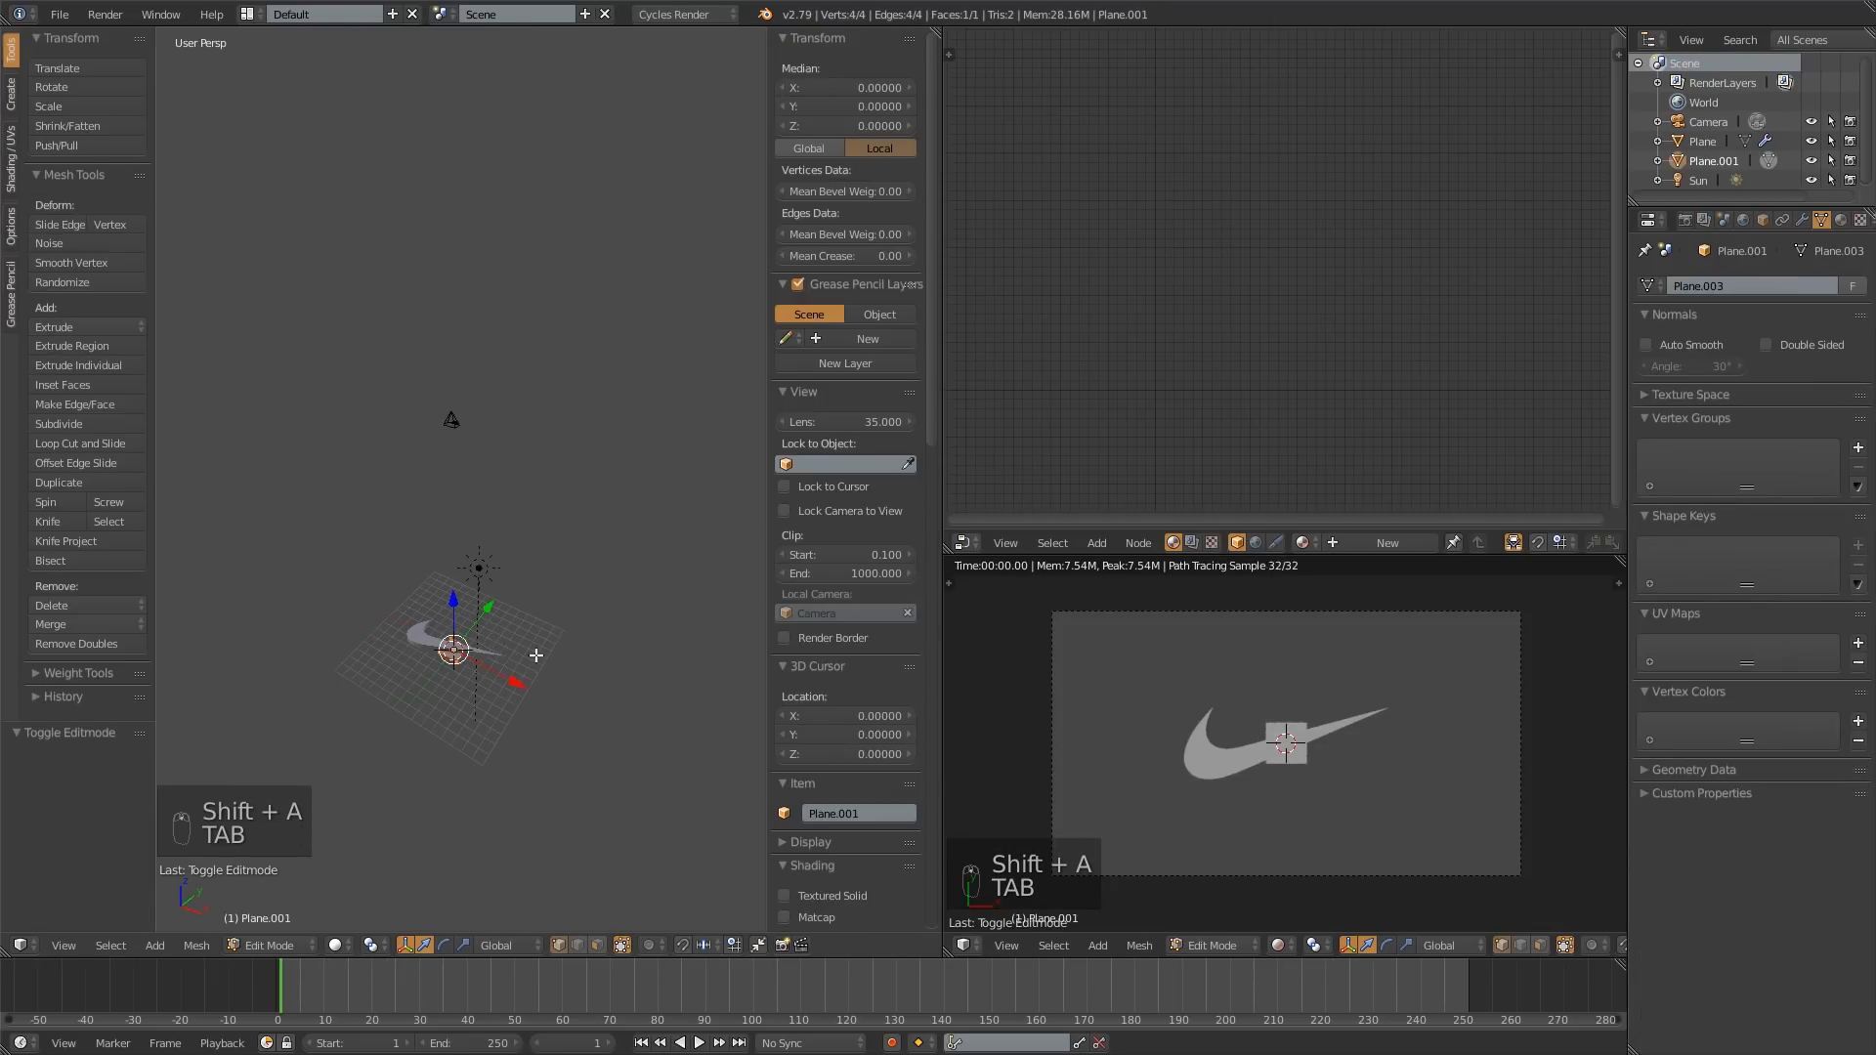
{"action": "key", "text": "s"}
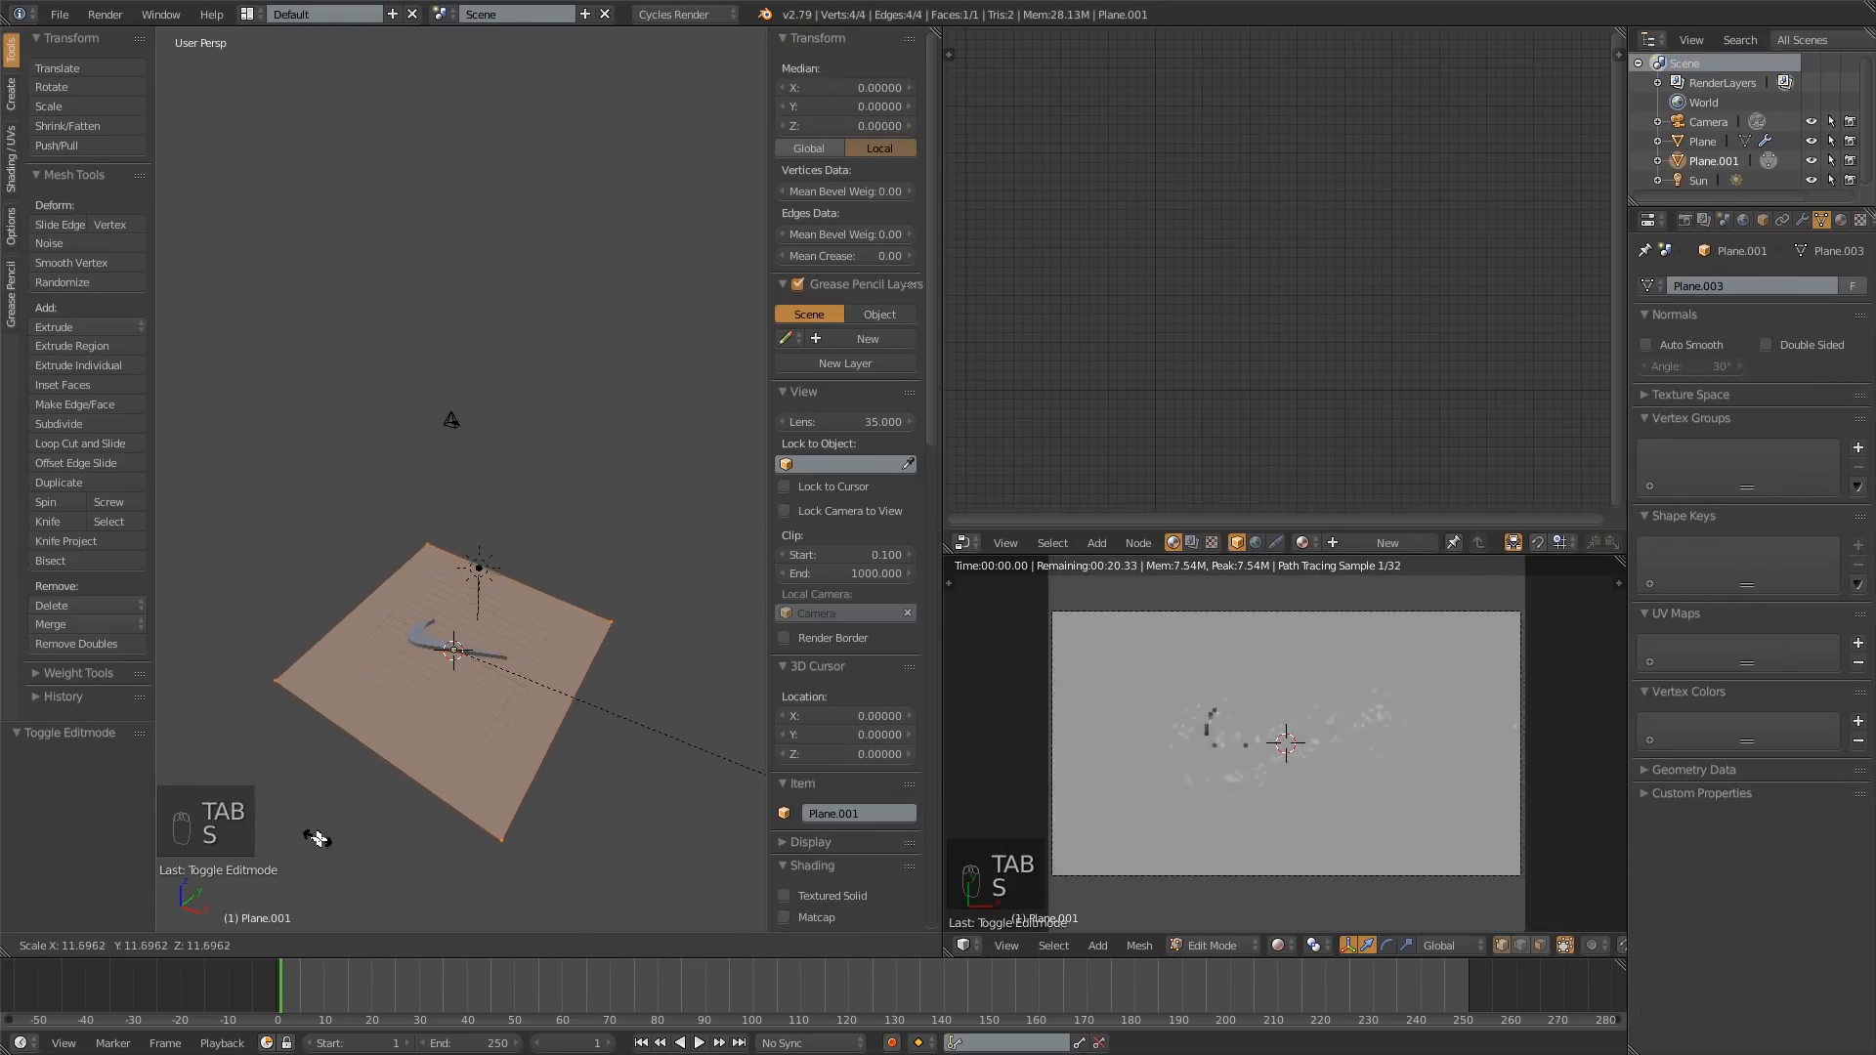
{"action": "left_click", "coordinate": [383, 870]}
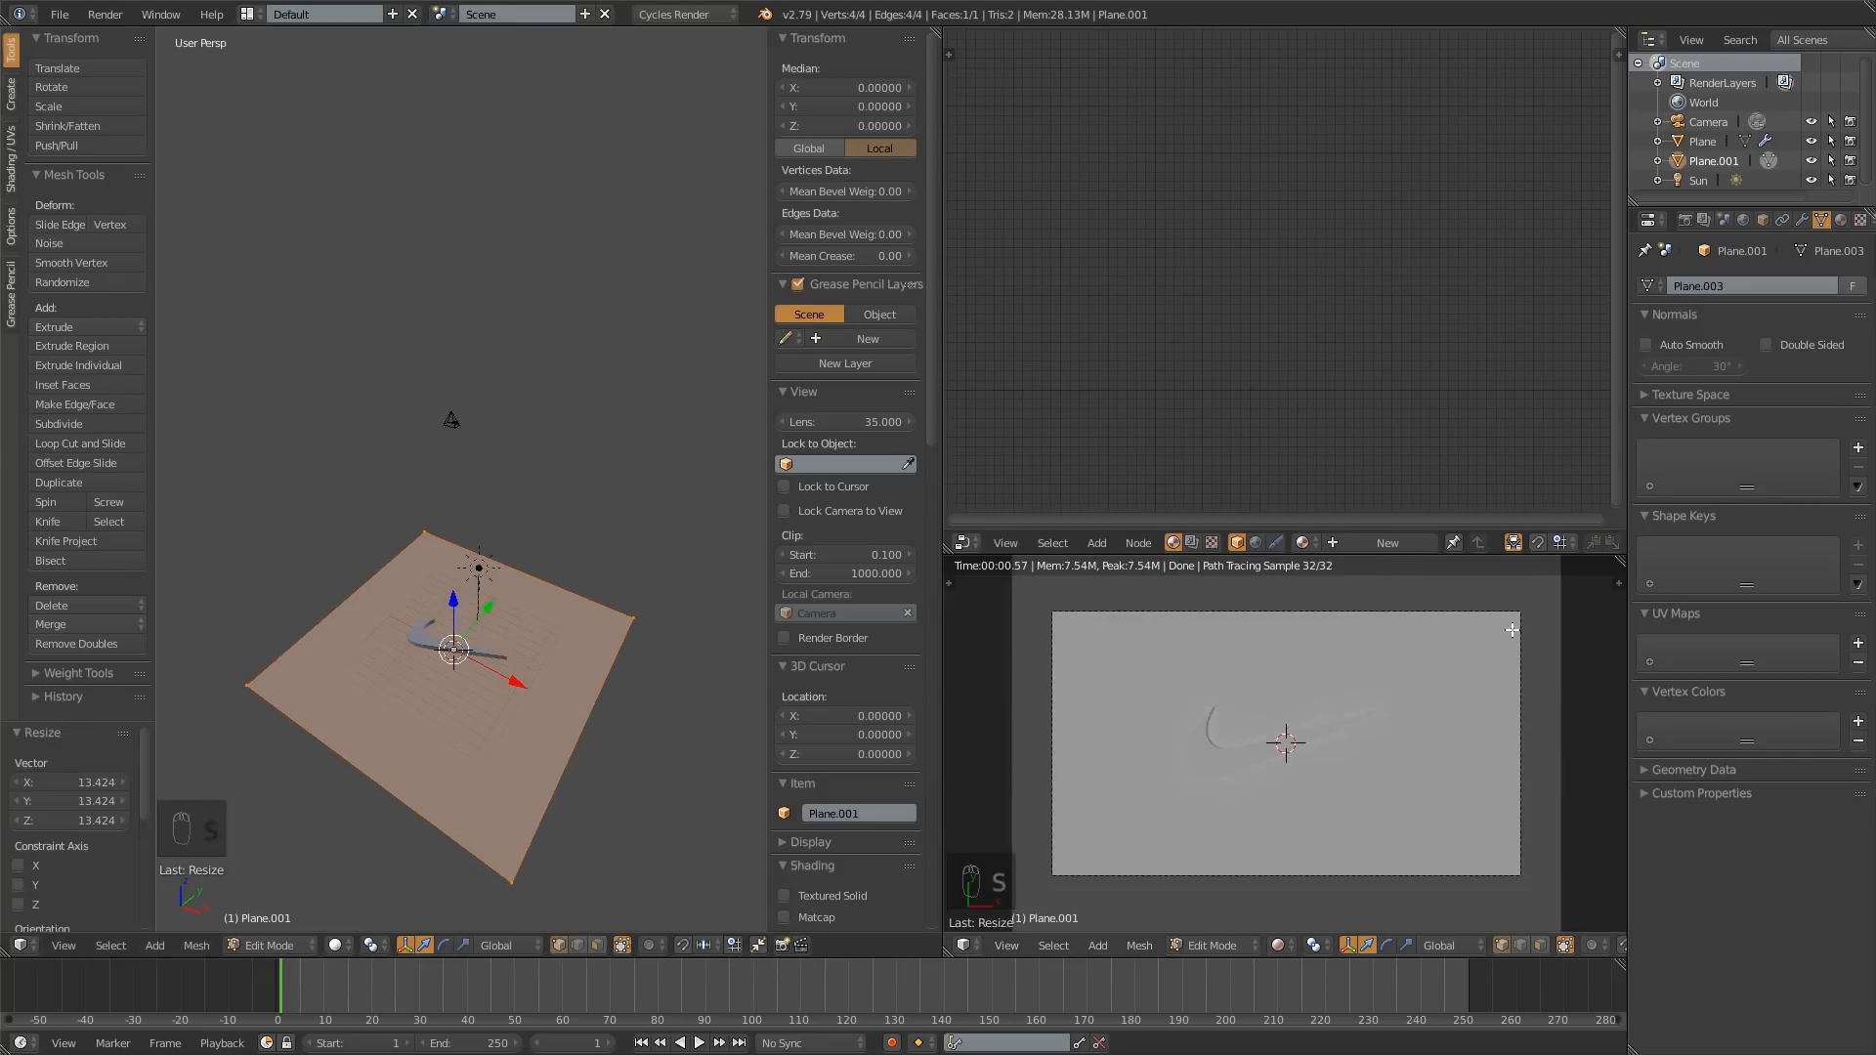
{"action": "scroll", "coordinate": [1291, 655], "scroll_direction": "down", "scroll_amount": 3}
{"action": "scroll", "coordinate": [1292, 656], "scroll_direction": "up", "scroll_amount": 1}
{"action": "key", "text": "Tab"}
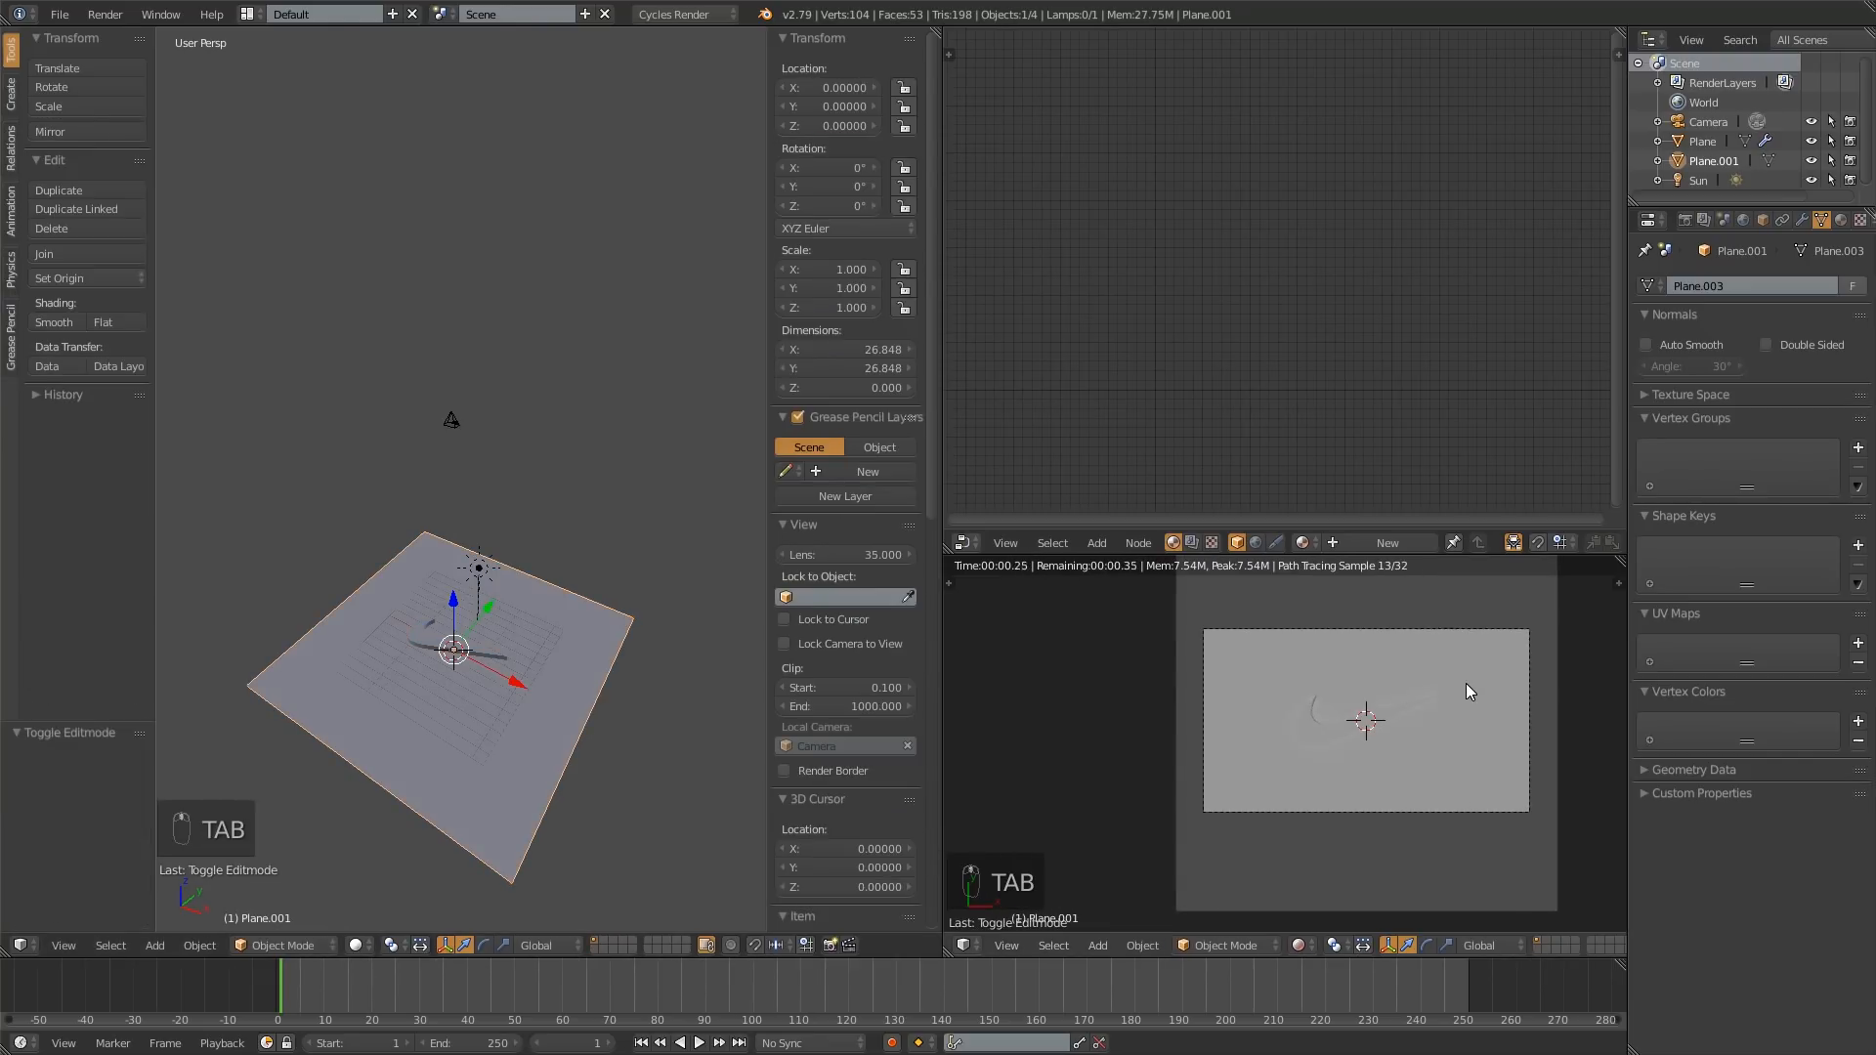
Step: Select the Sun lamp and move it up and away from the swoosh to about X 4.2, Y 12.0, Z 13.6
{"action": "scroll", "coordinate": [671, 647], "scroll_direction": "up", "scroll_amount": 2}
{"action": "scroll", "coordinate": [435, 567], "scroll_direction": "up", "scroll_amount": 2}
{"action": "right_click", "coordinate": [448, 550]}
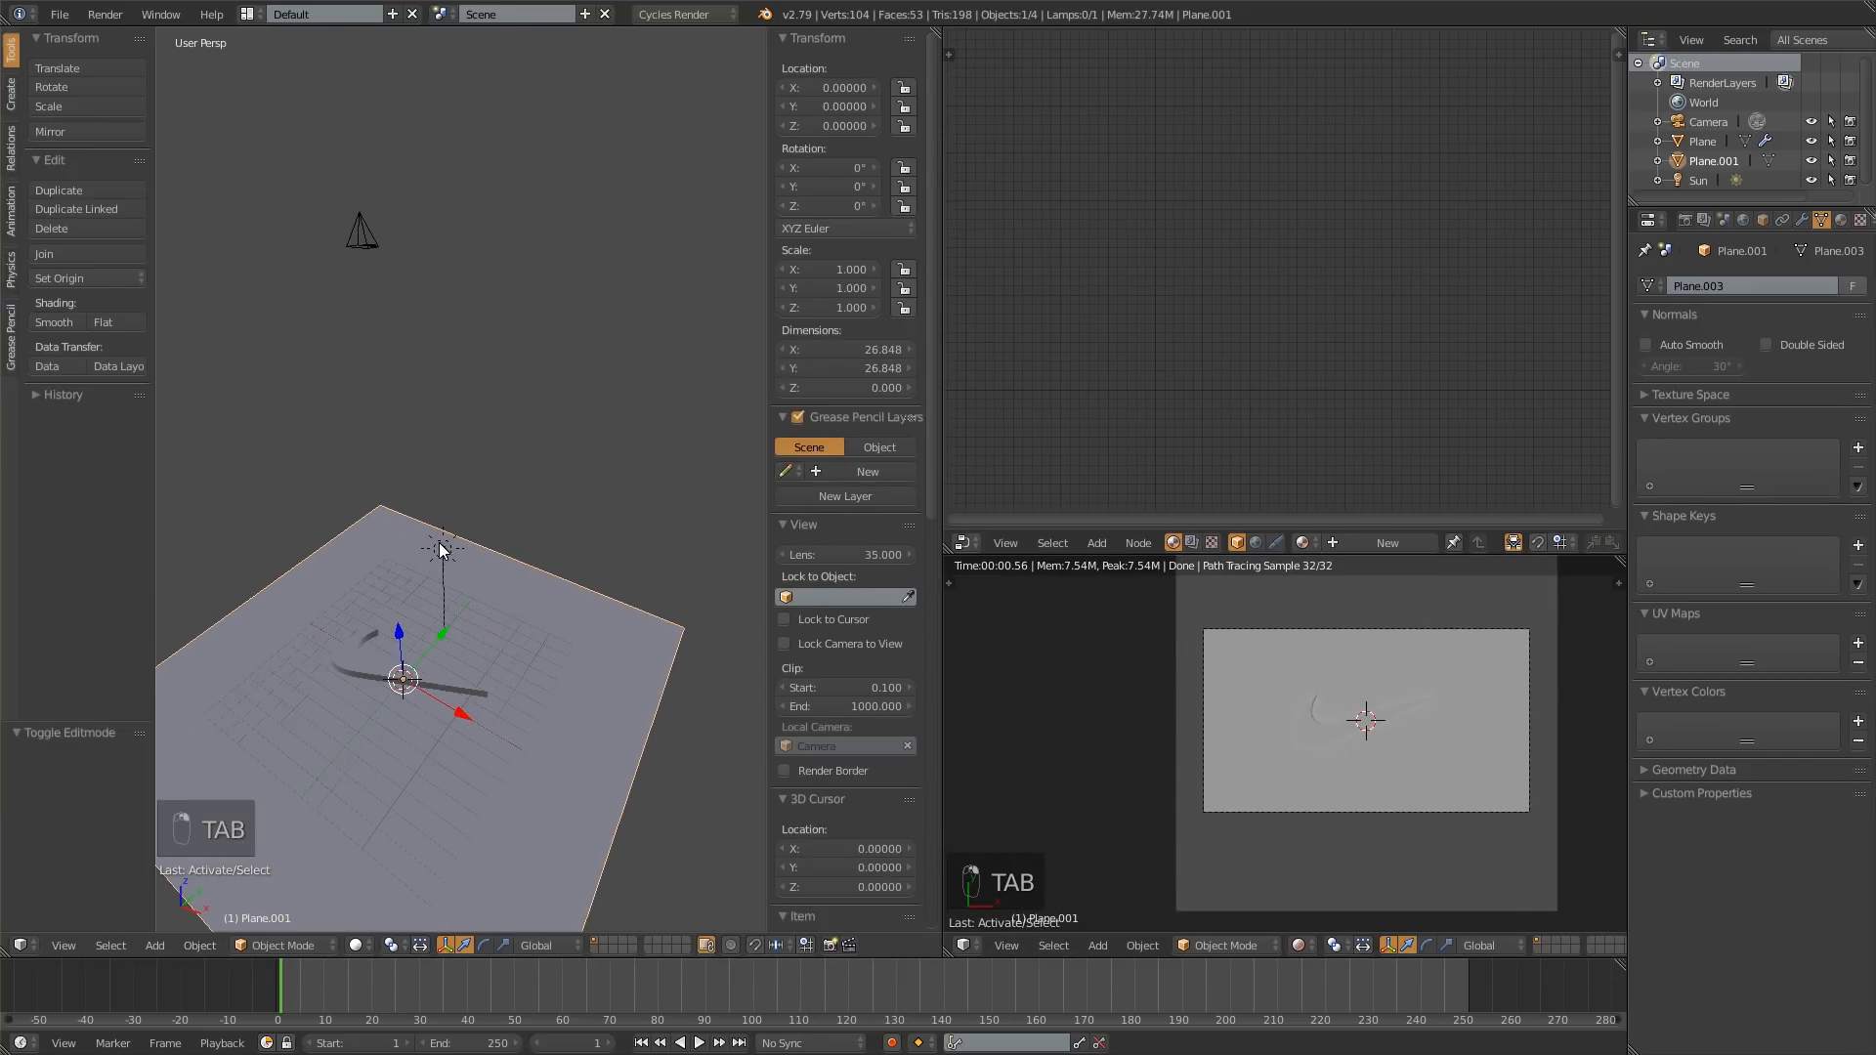
{"action": "right_click", "coordinate": [436, 549]}
{"action": "middle_click_drag", "start_coordinate": [437, 547], "coordinate": [390, 569]}
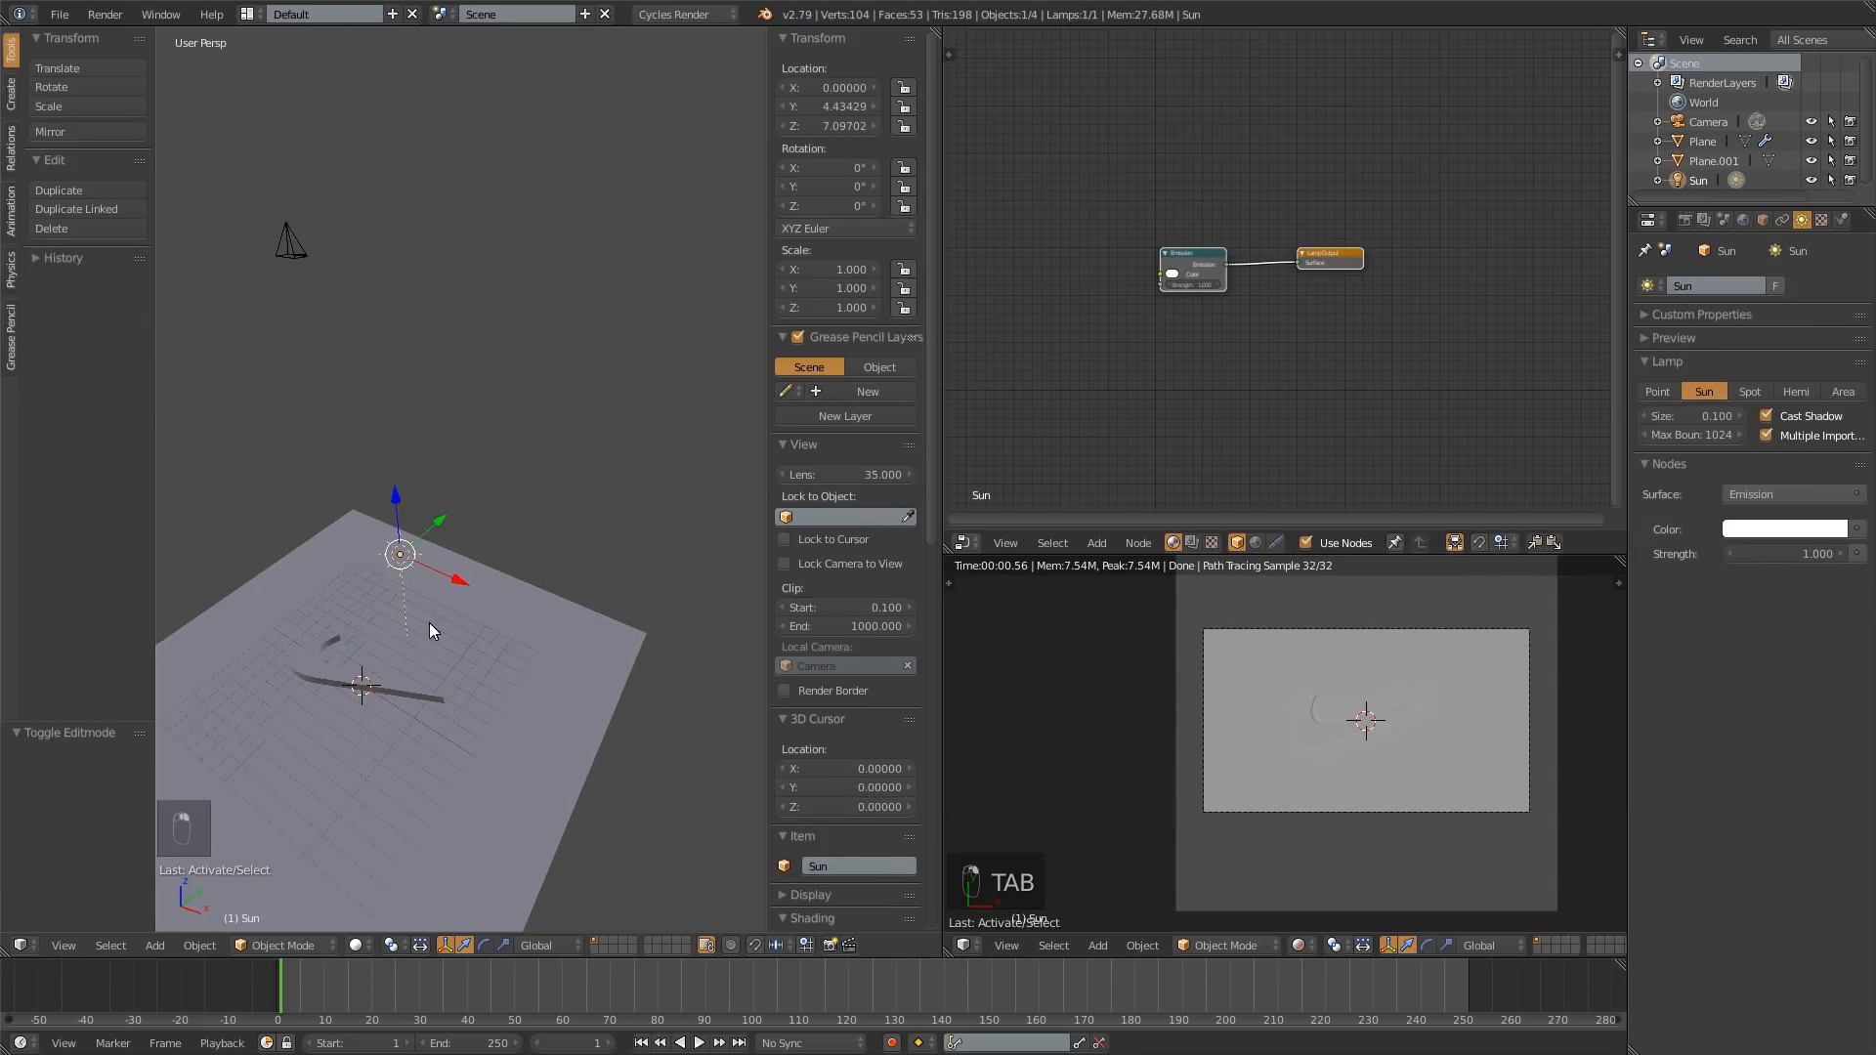
{"action": "key", "text": "g"}
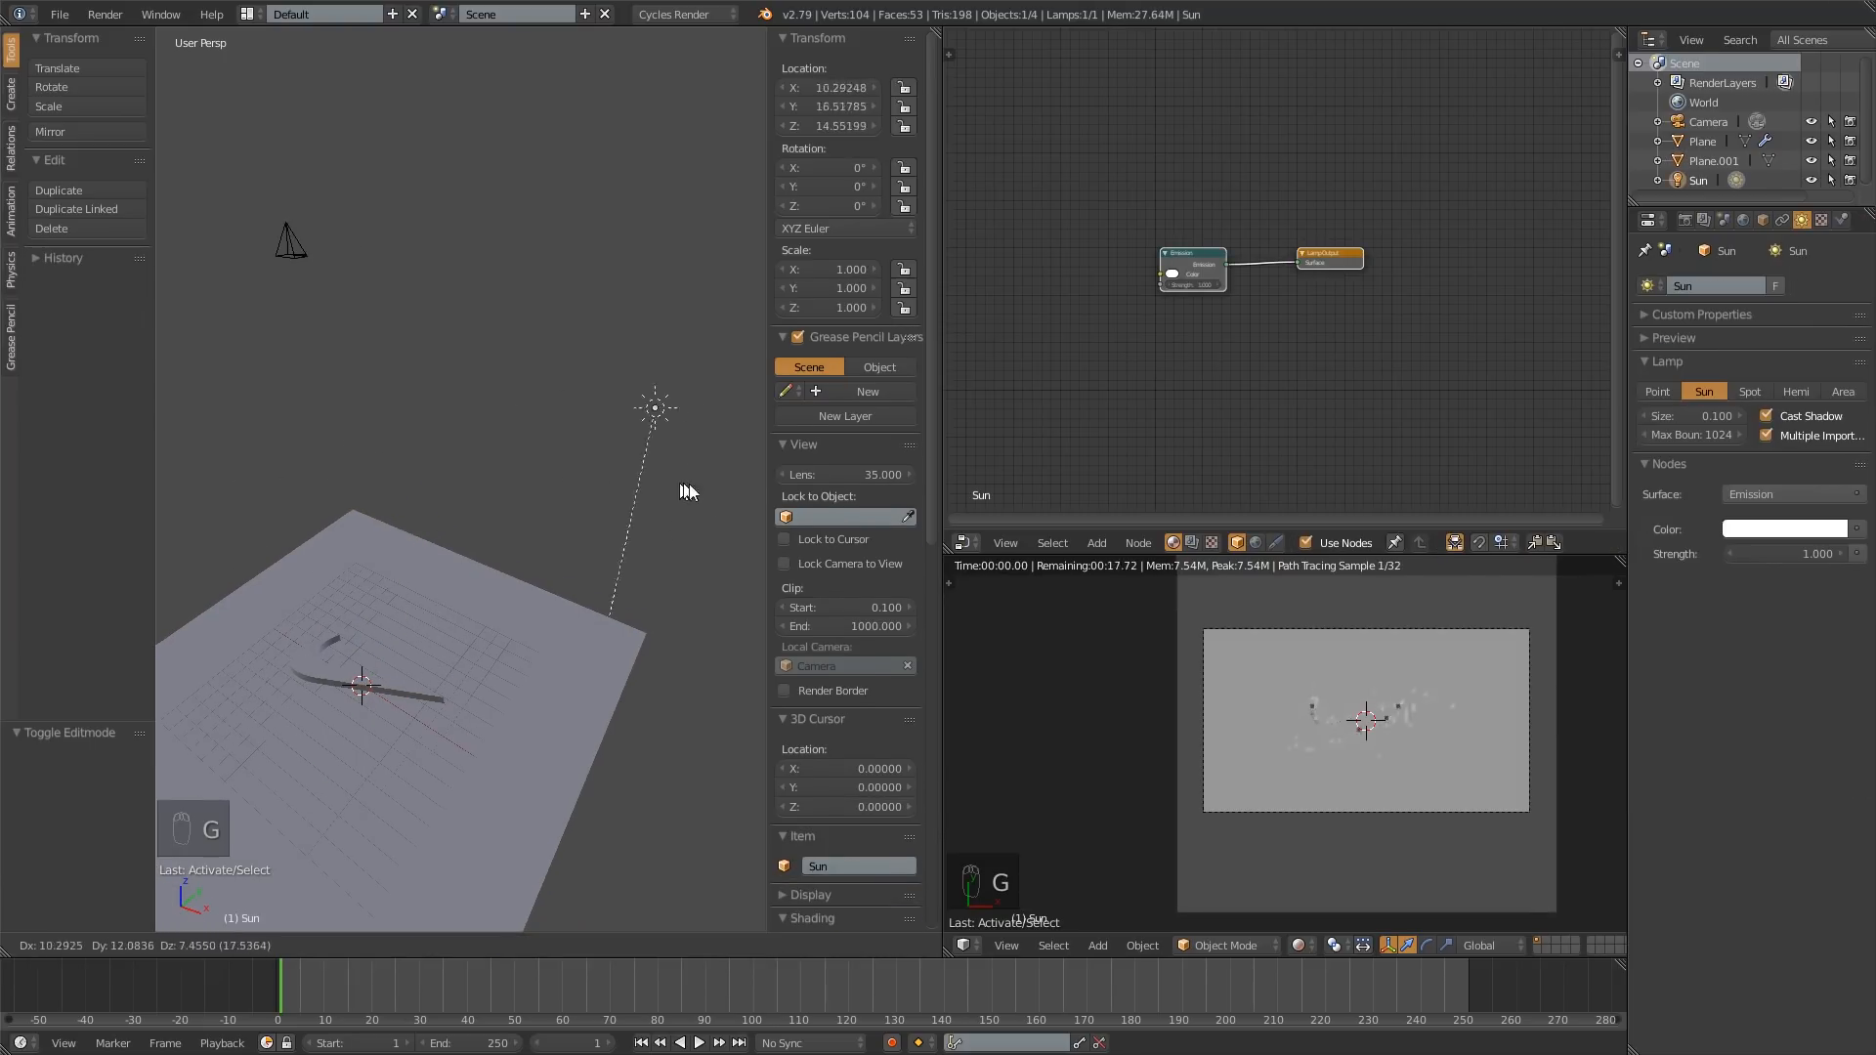
{"action": "left_click", "coordinate": [480, 500]}
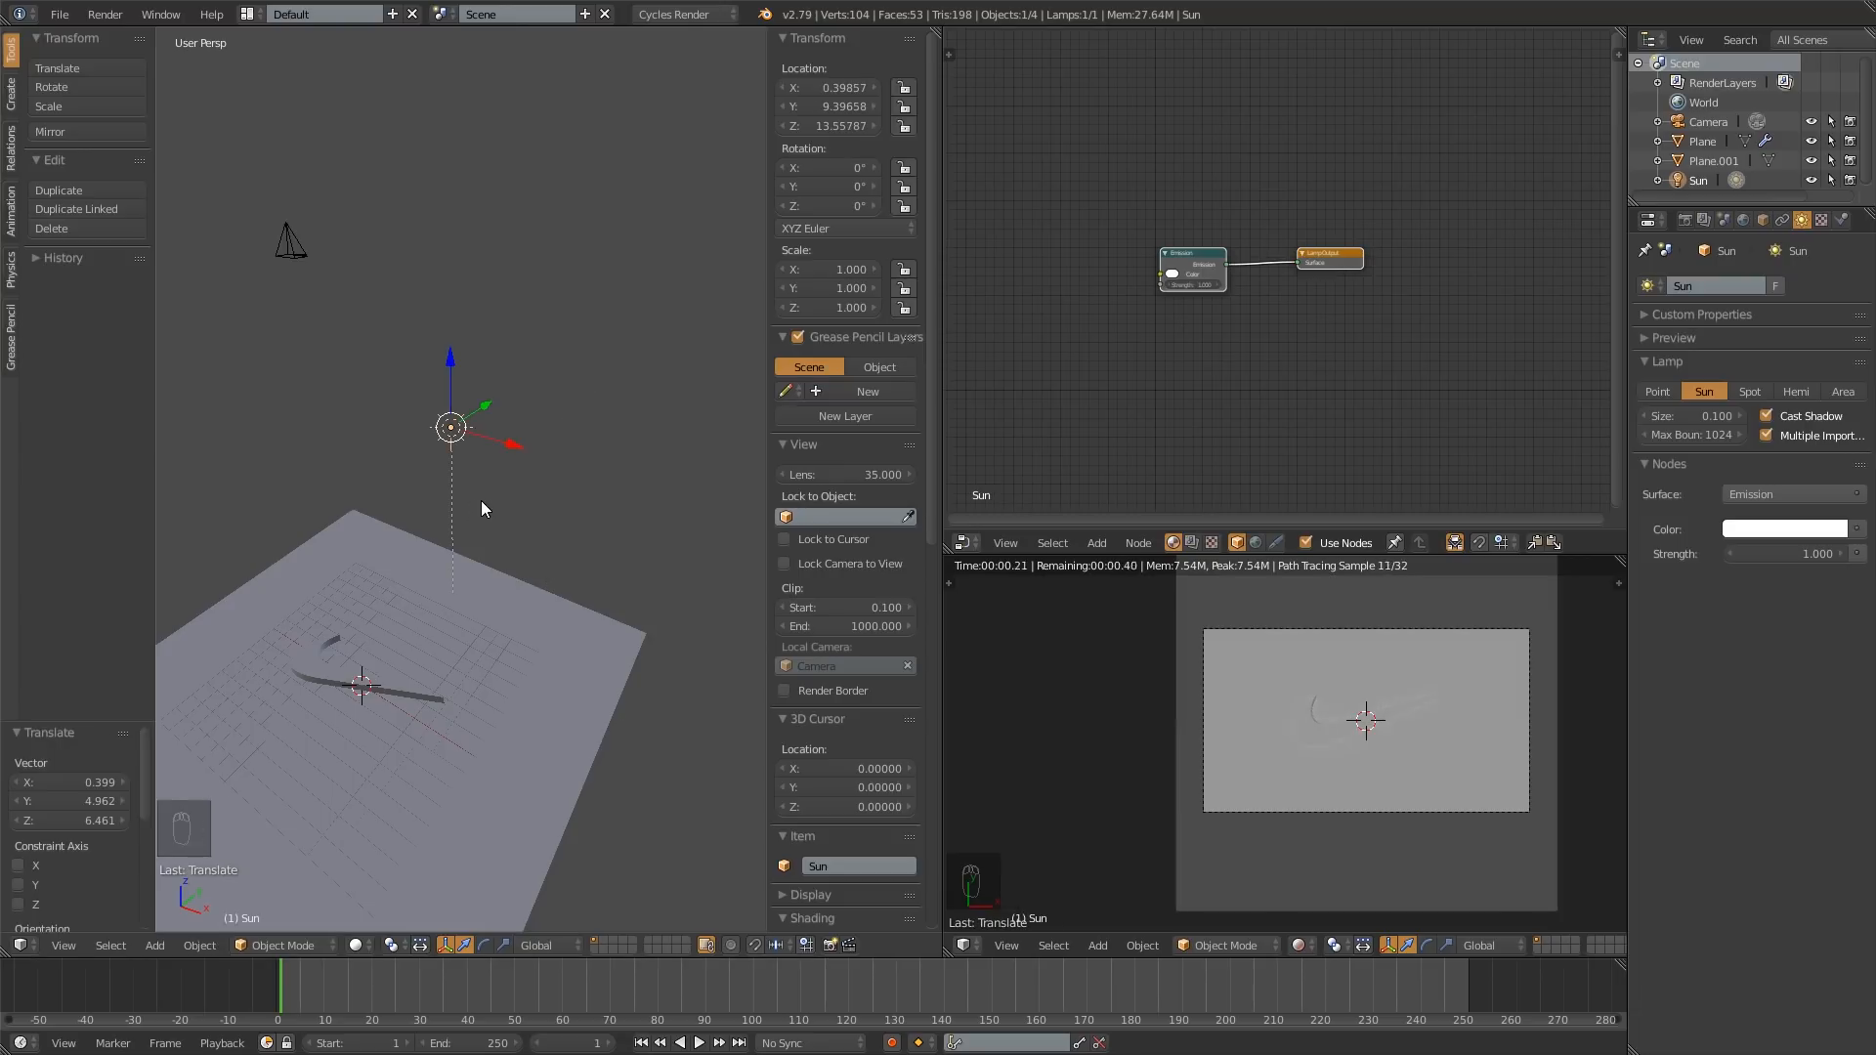
{"action": "mouse_move", "coordinate": [481, 500]}
{"action": "middle_mouse_down"}
{"action": "mouse_move", "coordinate": [385, 483]}
{"action": "mouse_move", "coordinate": [483, 507]}
{"action": "middle_mouse_up"}
{"action": "key", "text": "g"}
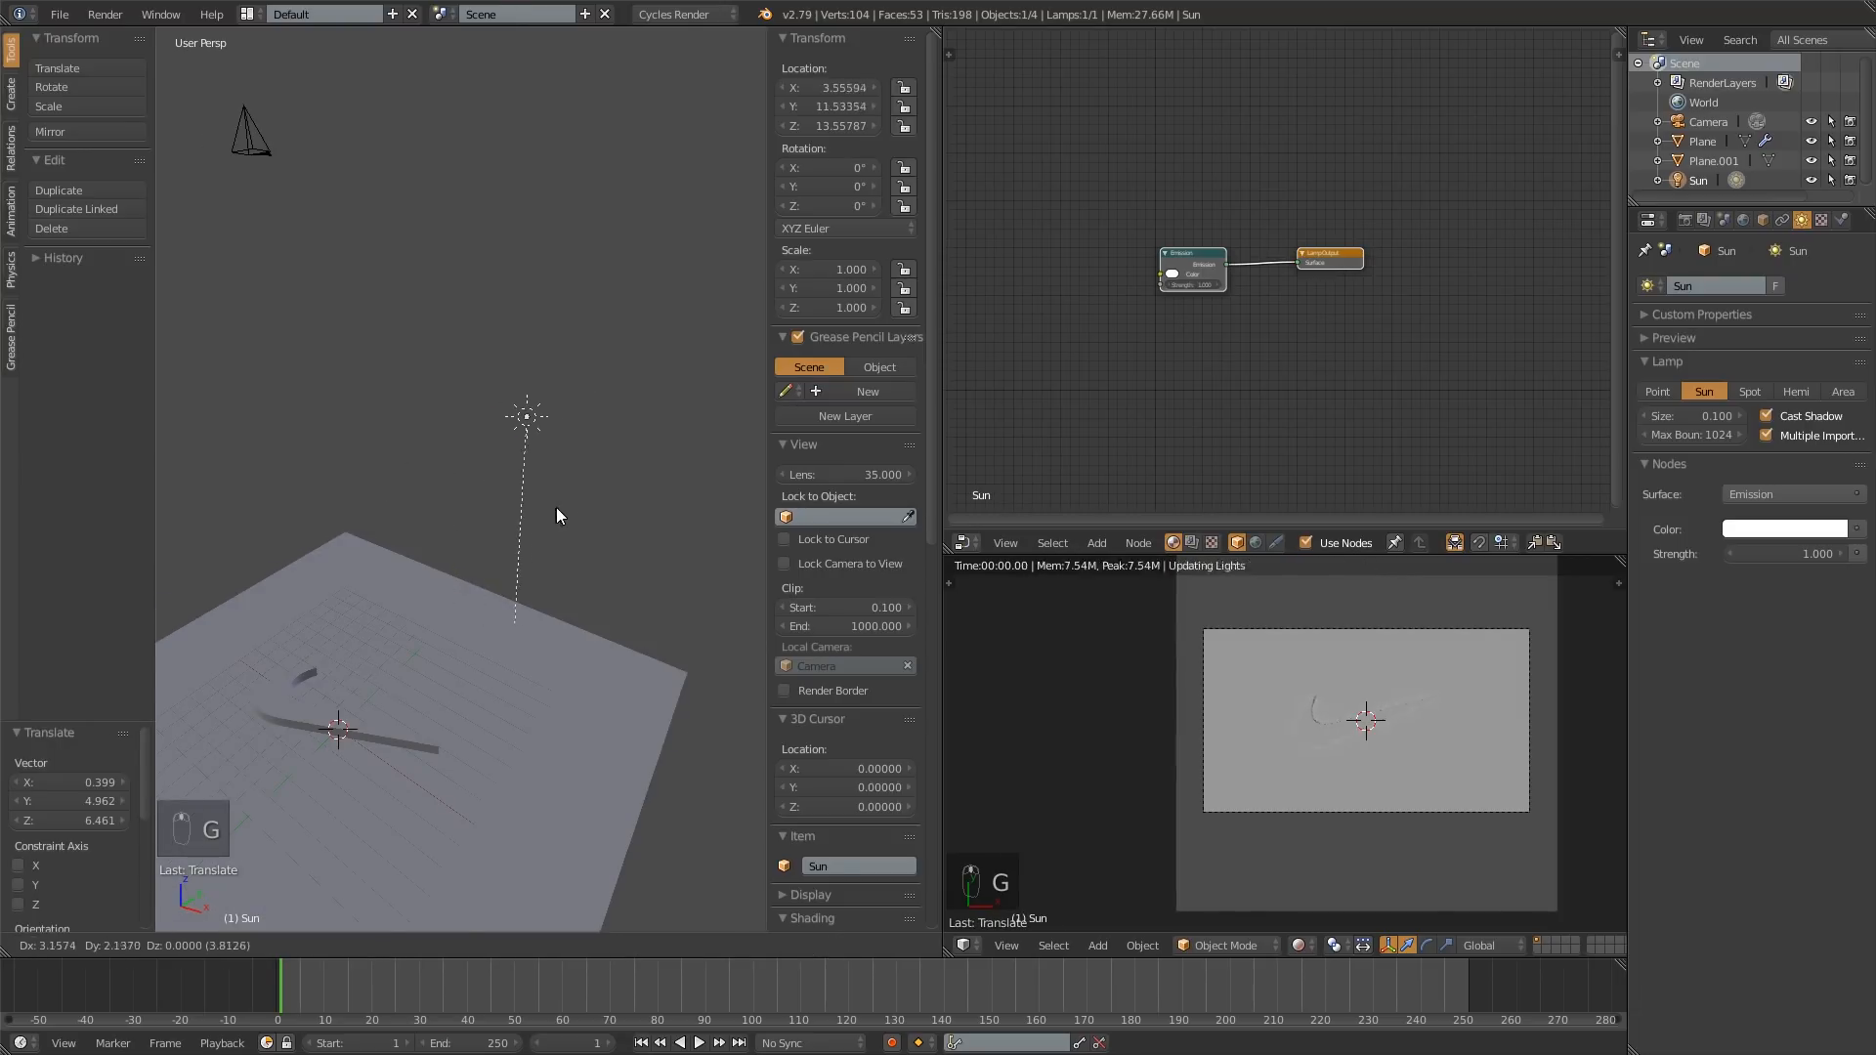
{"action": "left_click", "coordinate": [596, 499]}
Step: Trackball-rotate the Sun lamp to about X 47.5°, Y 46.8°, Z 112° so its light rakes diagonally across the swoosh
{"action": "middle_click_drag", "start_coordinate": [600, 495], "coordinate": [473, 567]}
{"action": "key", "text": "r"}
{"action": "key", "text": "r"}
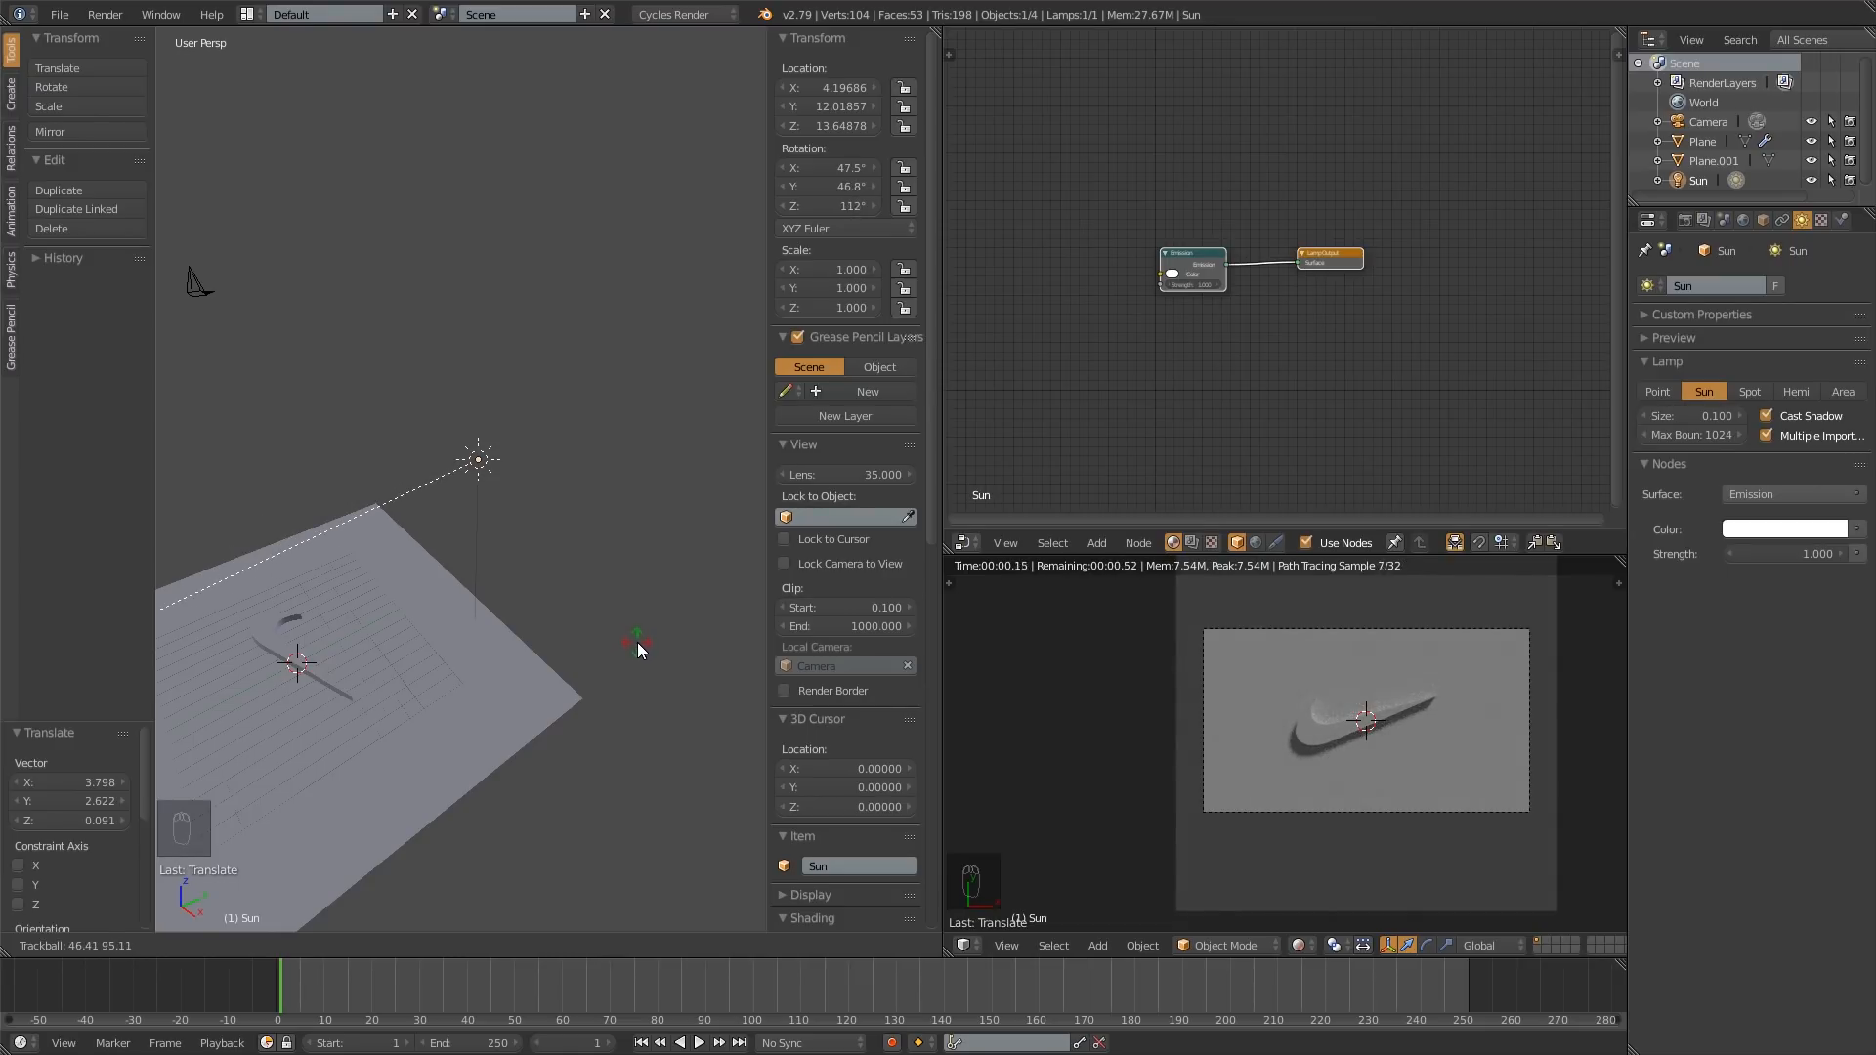
{"action": "left_click", "coordinate": [637, 641]}
{"action": "middle_click_drag", "start_coordinate": [503, 589], "coordinate": [690, 518]}
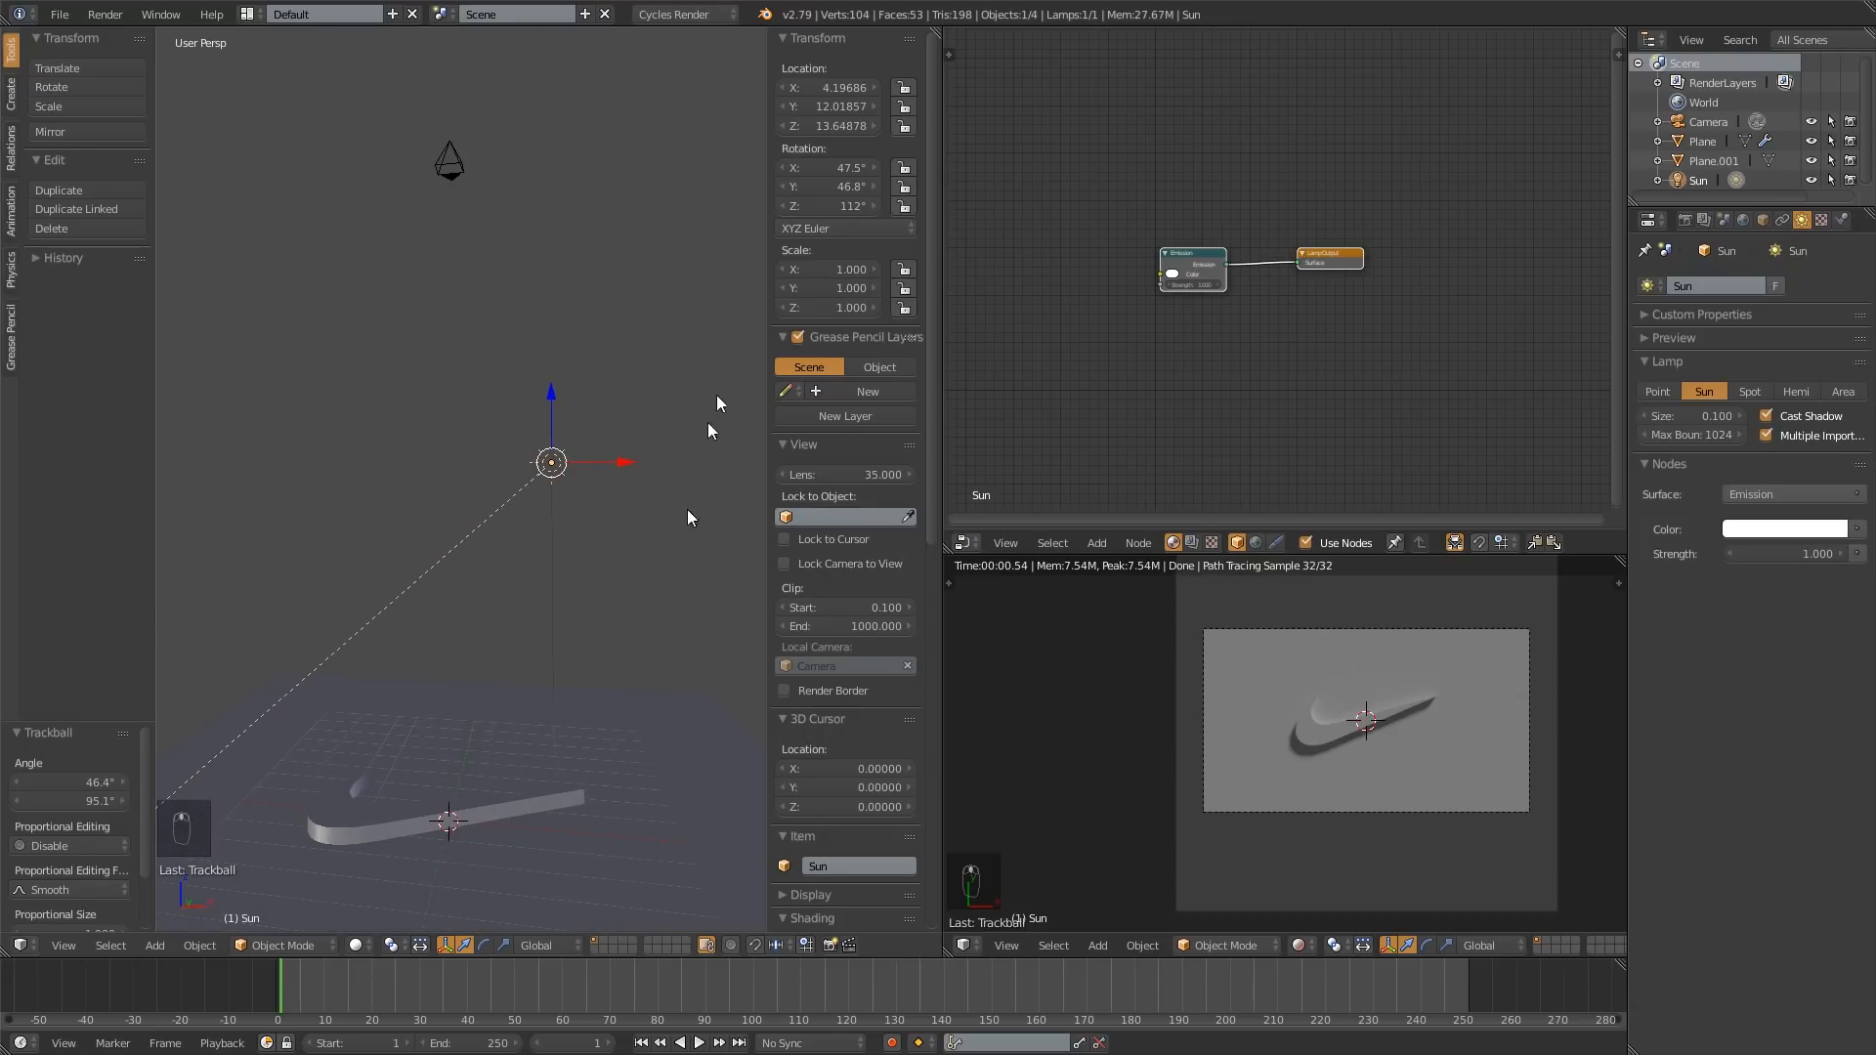
{"action": "left_click_drag", "start_coordinate": [839, 180], "coordinate": [932, 180]}
{"action": "right_click", "coordinate": [838, 180]}
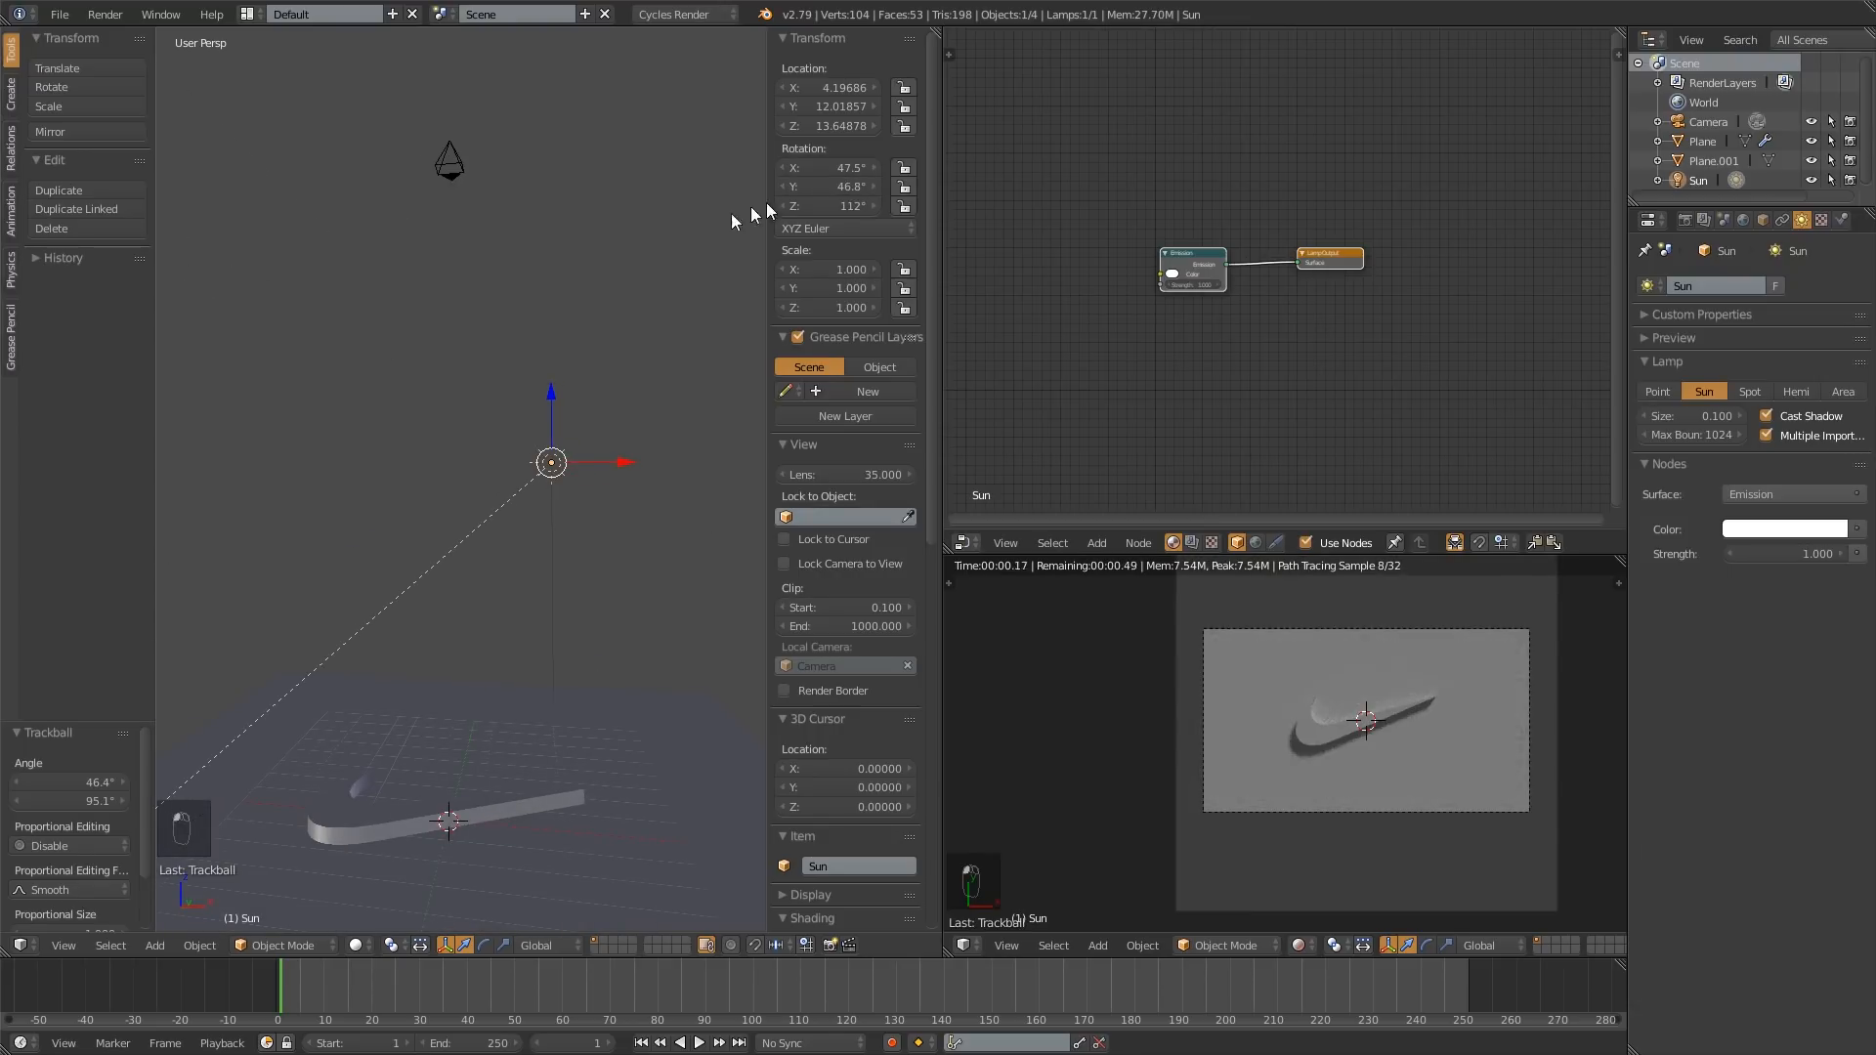
{"action": "key", "text": "r"}
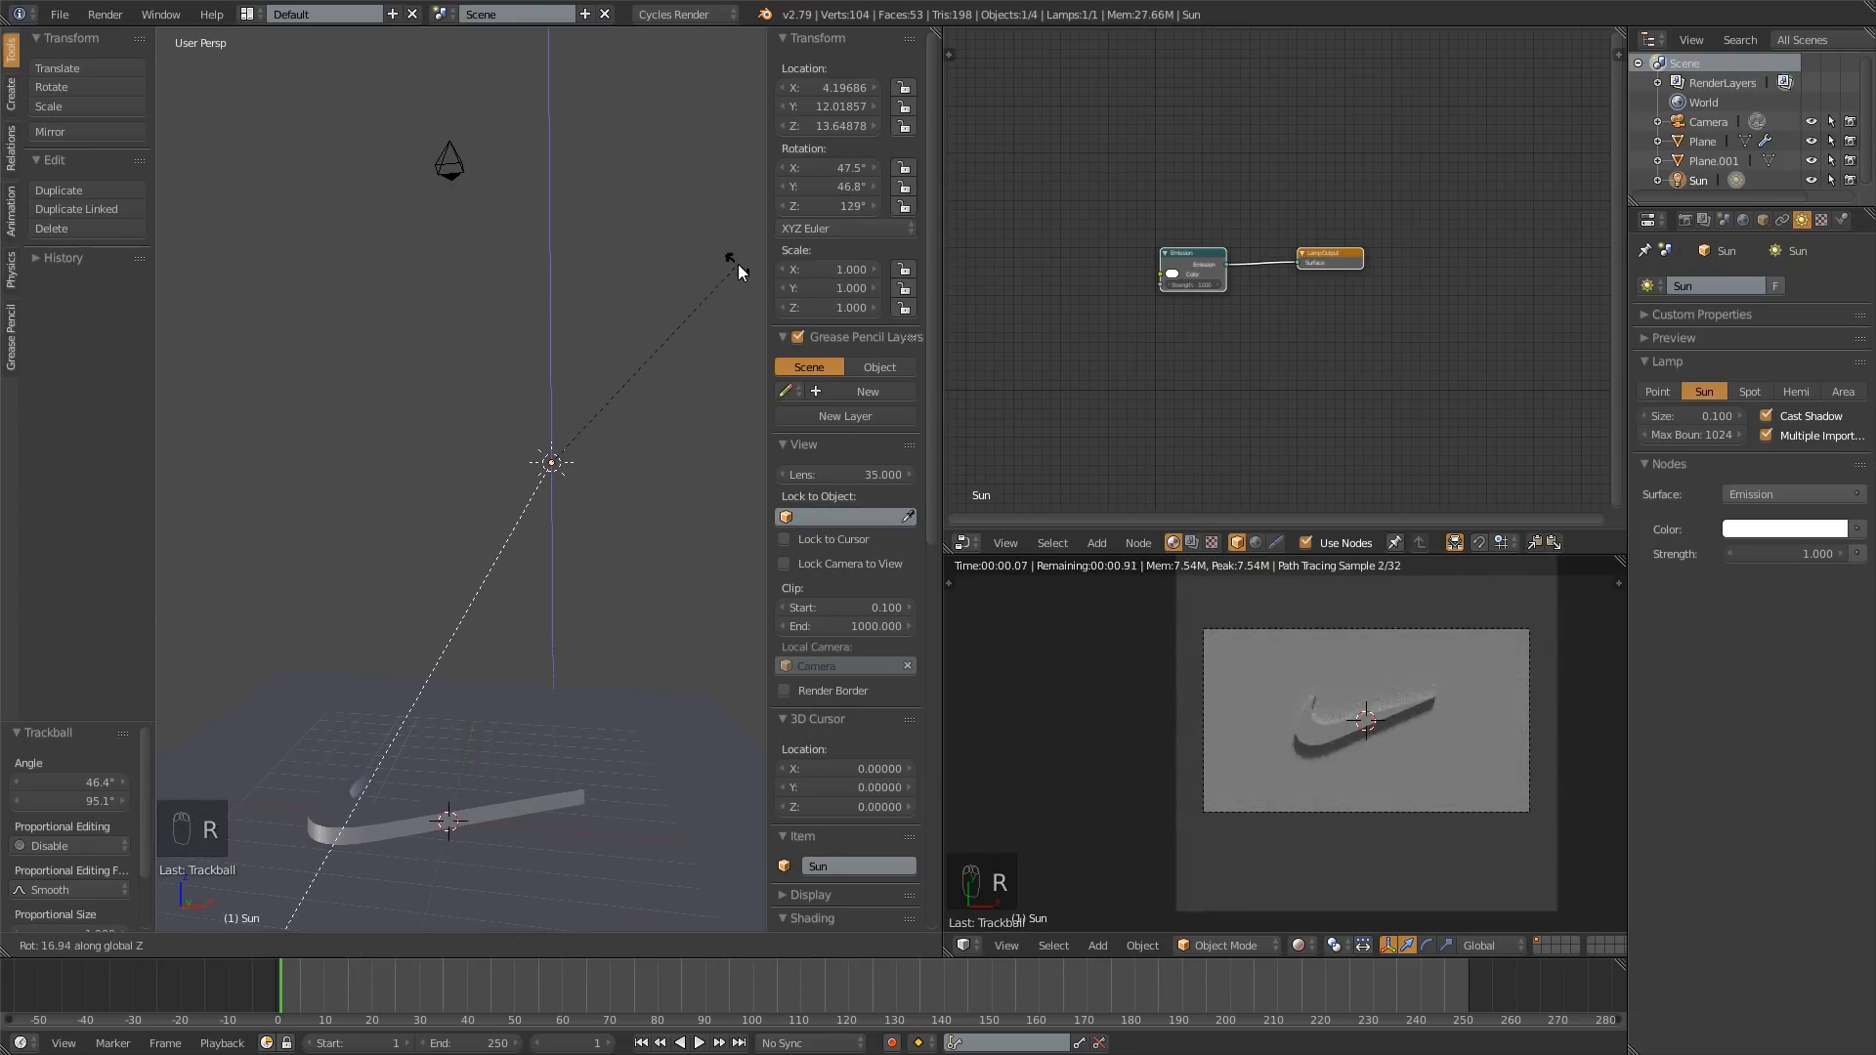
{"action": "right_click", "coordinate": [730, 267]}
{"action": "middle_click_drag", "start_coordinate": [682, 318], "coordinate": [650, 367]}
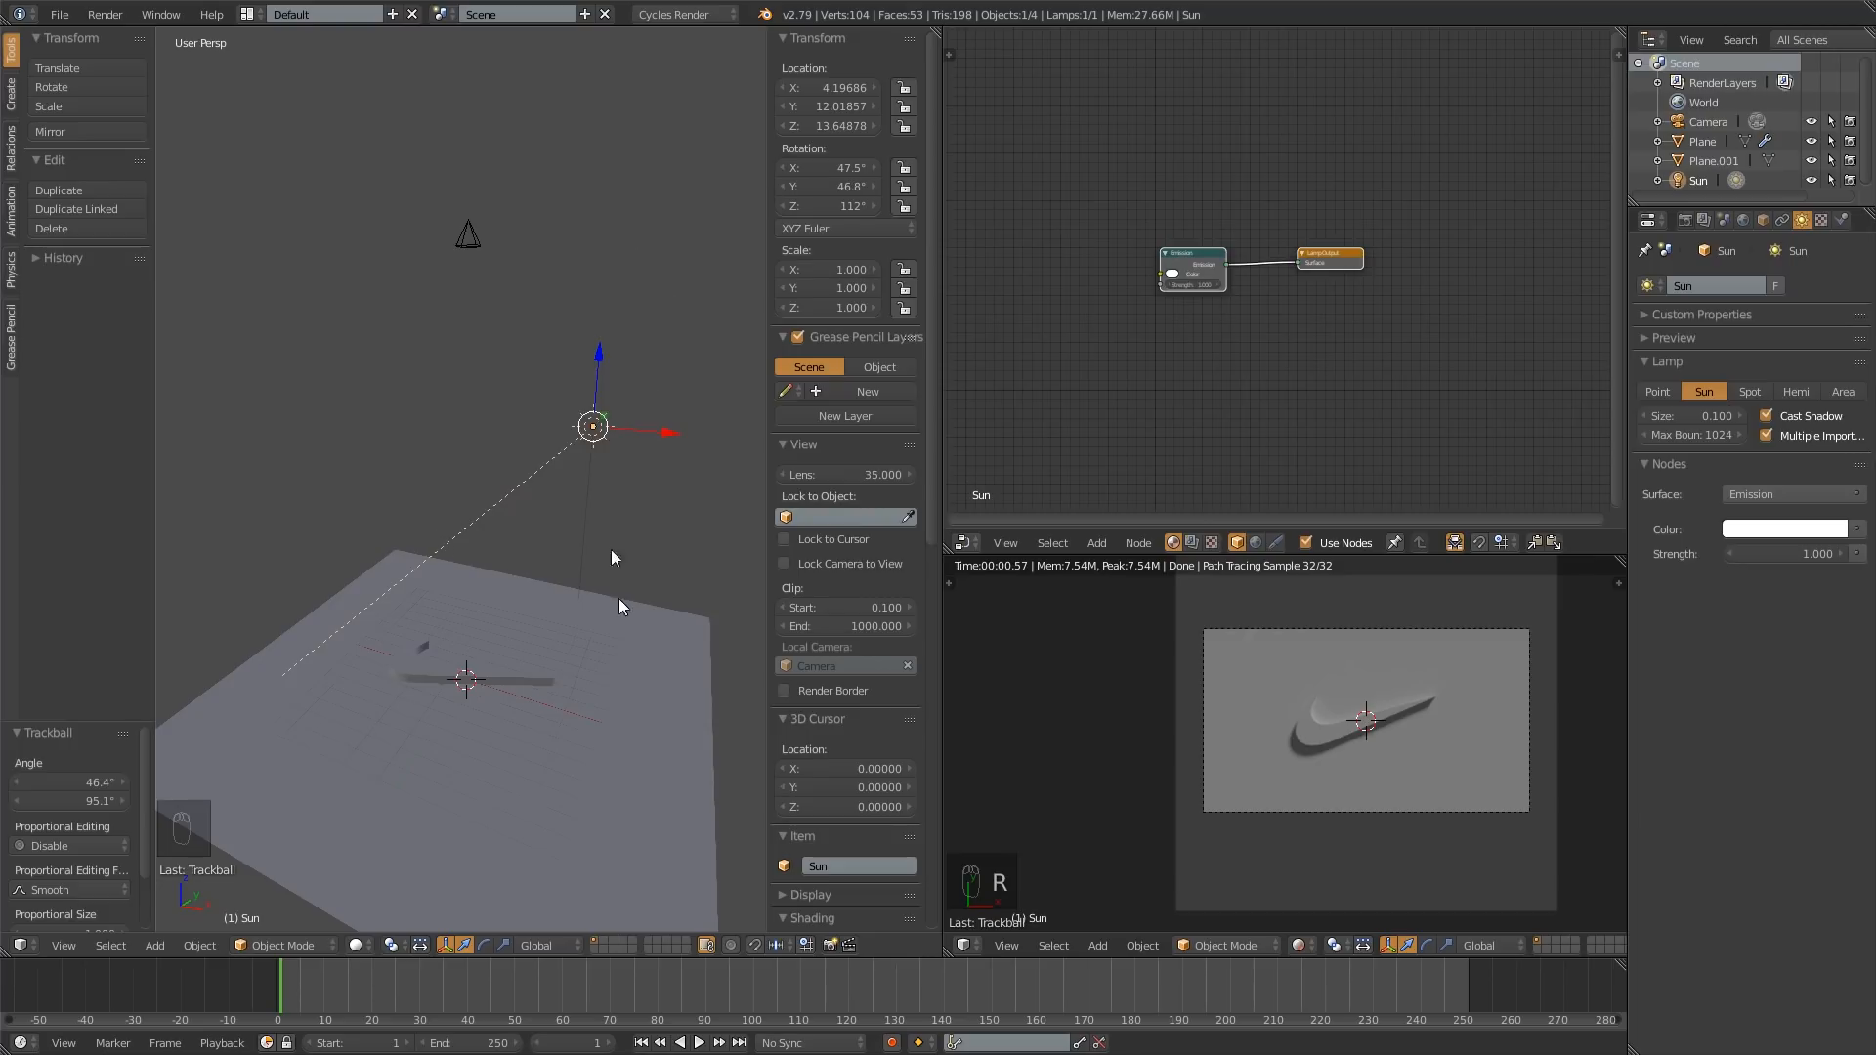
Step: Set the animation's end frame to 24*4, giving four seconds at 24 fps
{"action": "left_click", "coordinate": [1682, 219]}
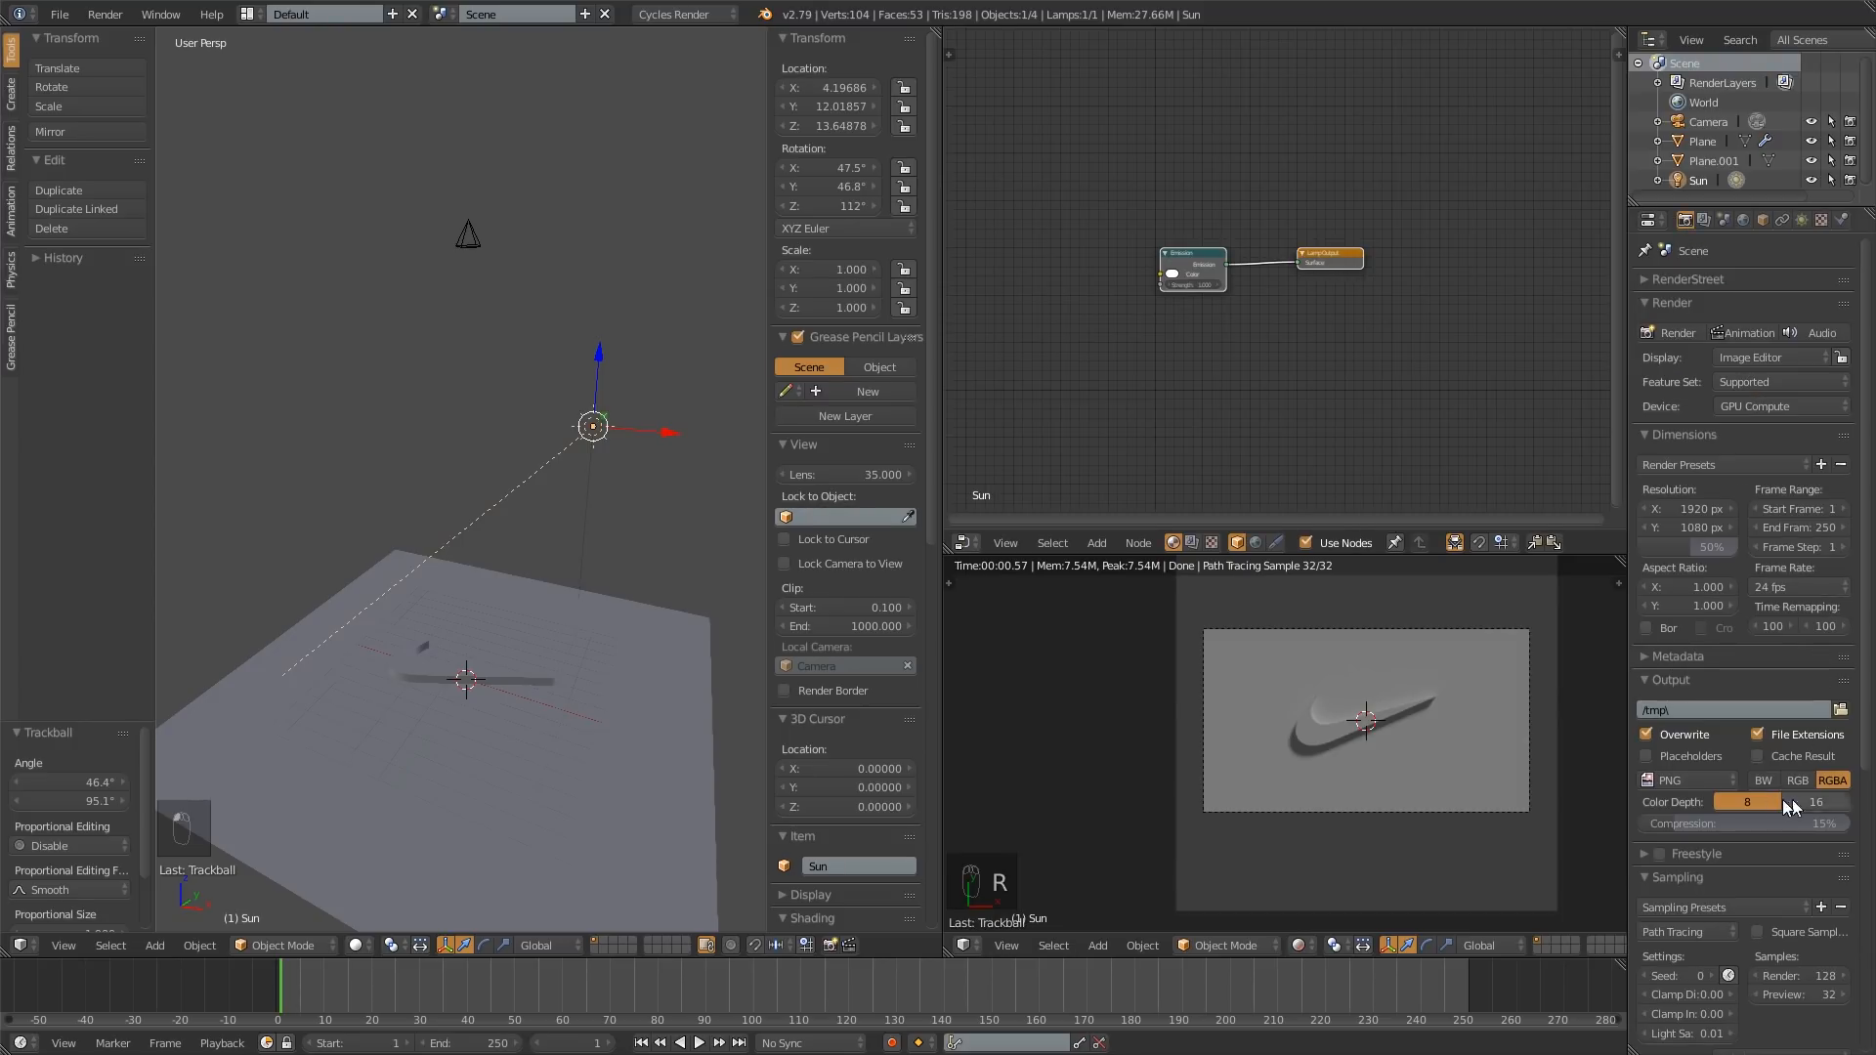
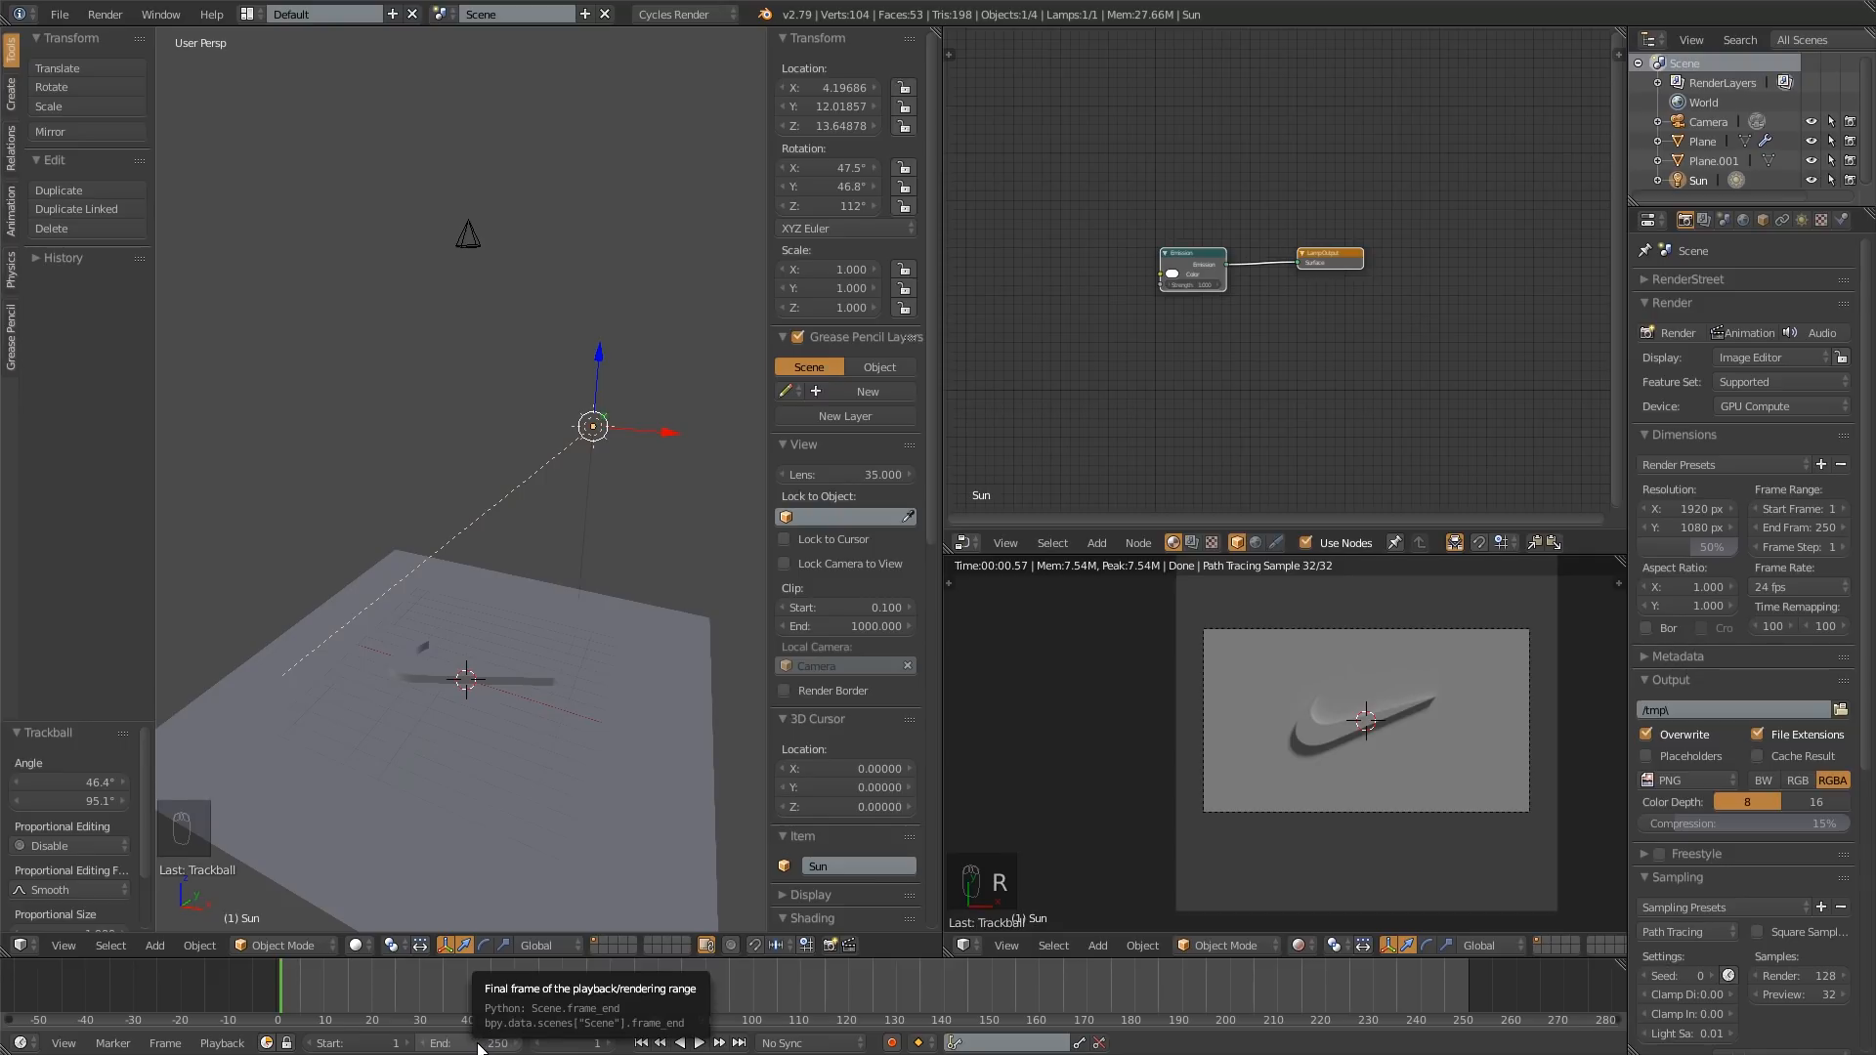
{"action": "left_click", "coordinate": [480, 1044]}
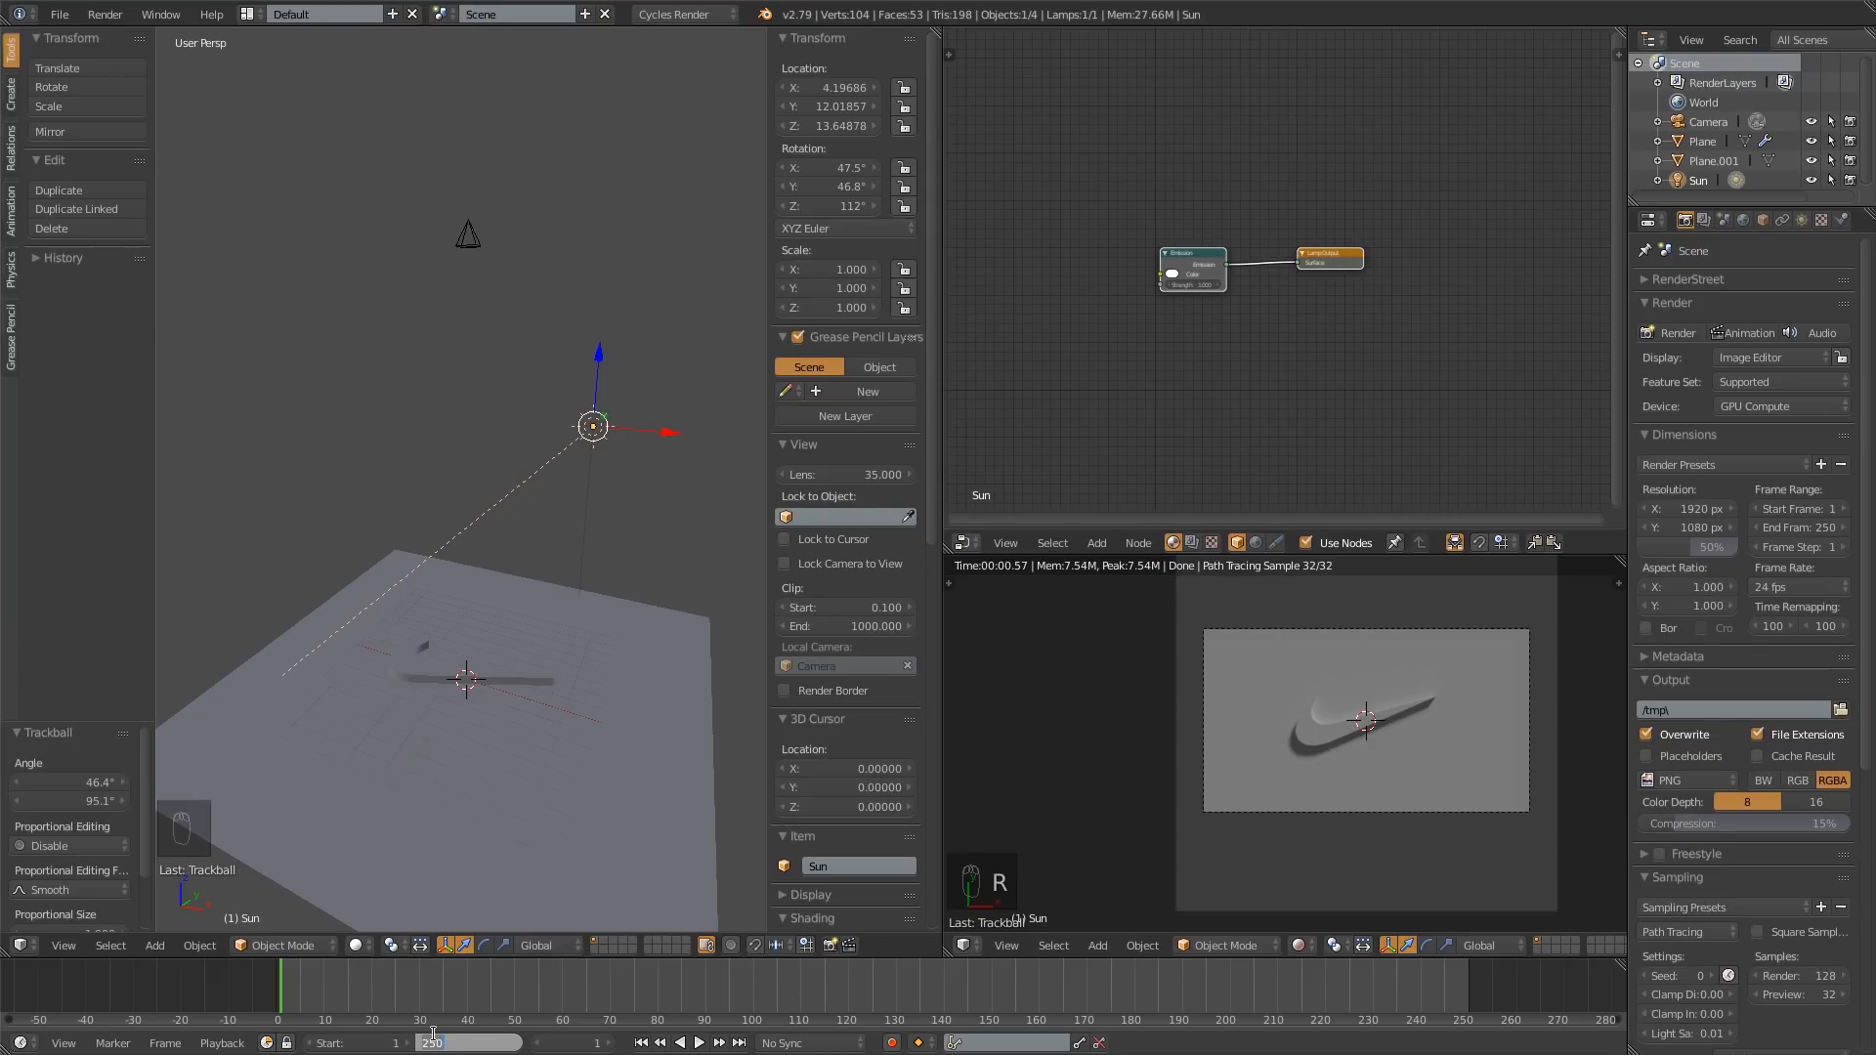
{"action": "type", "text": "24*4"}
{"action": "key", "text": "Return"}
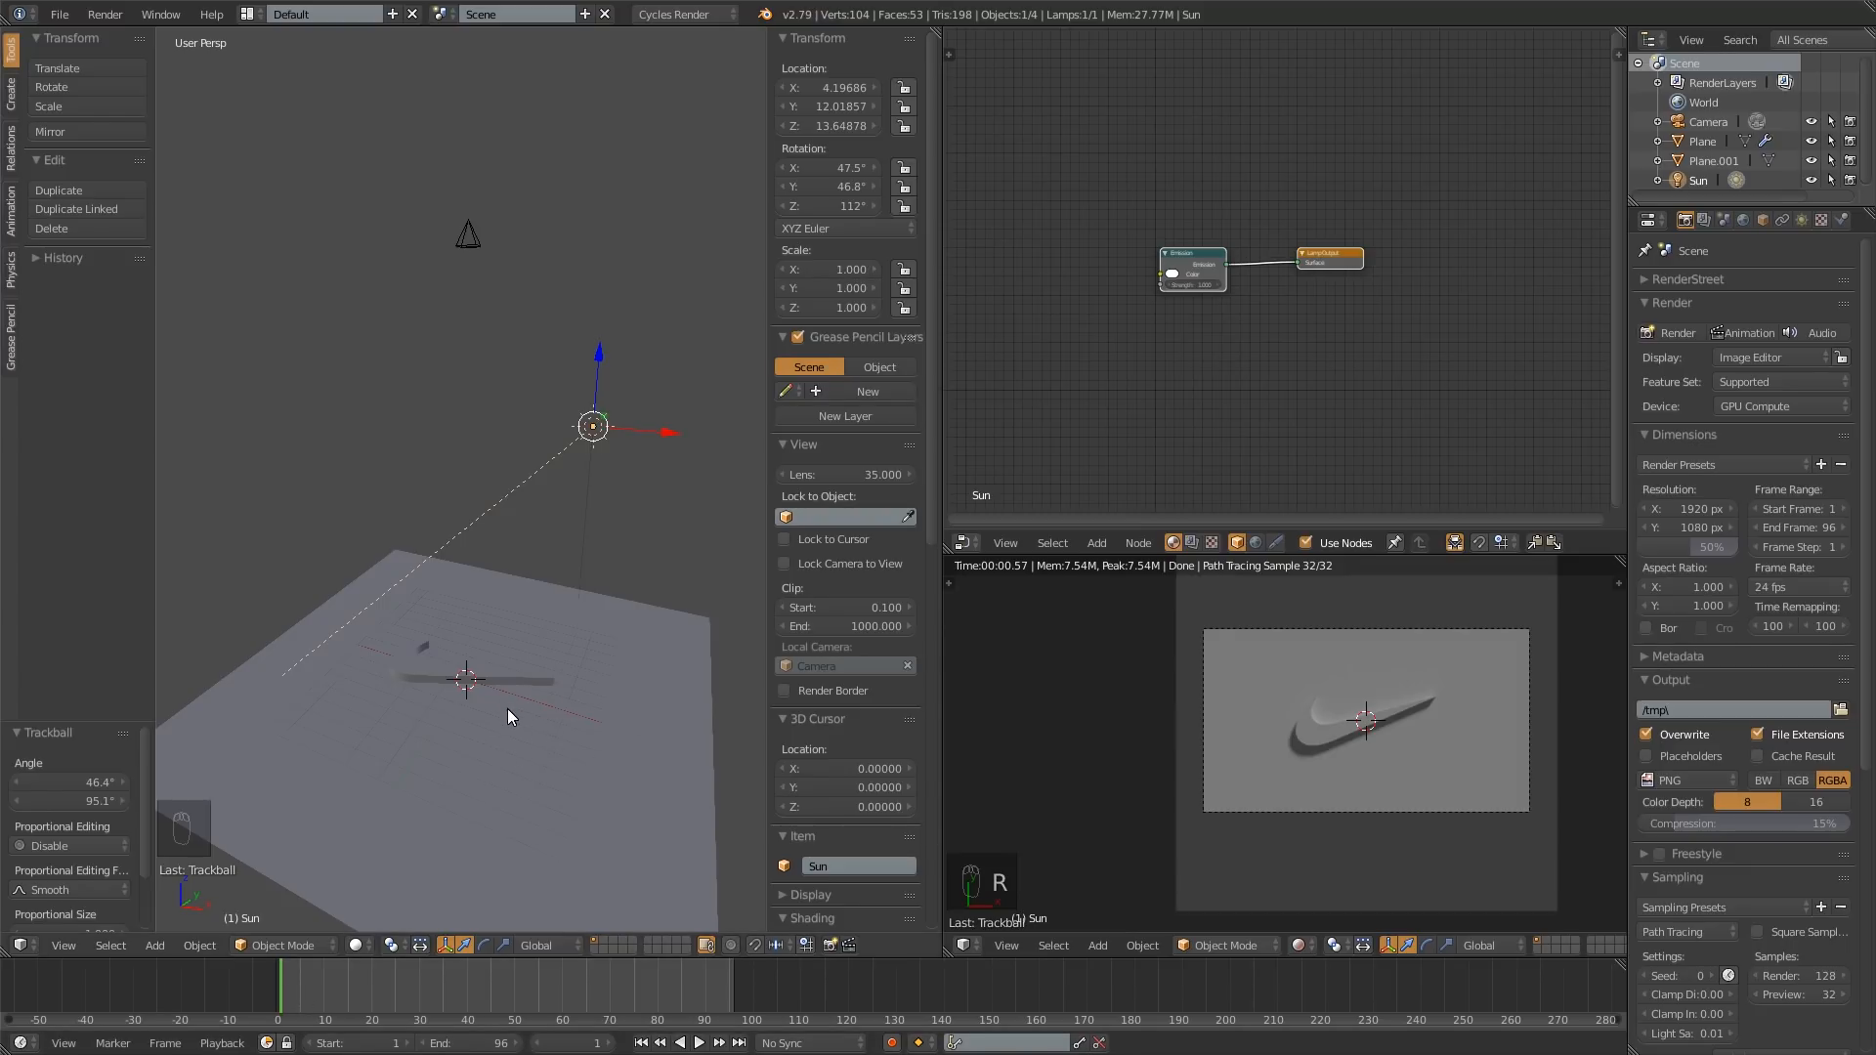
{"action": "middle_click_drag", "start_coordinate": [508, 712], "coordinate": [547, 718]}
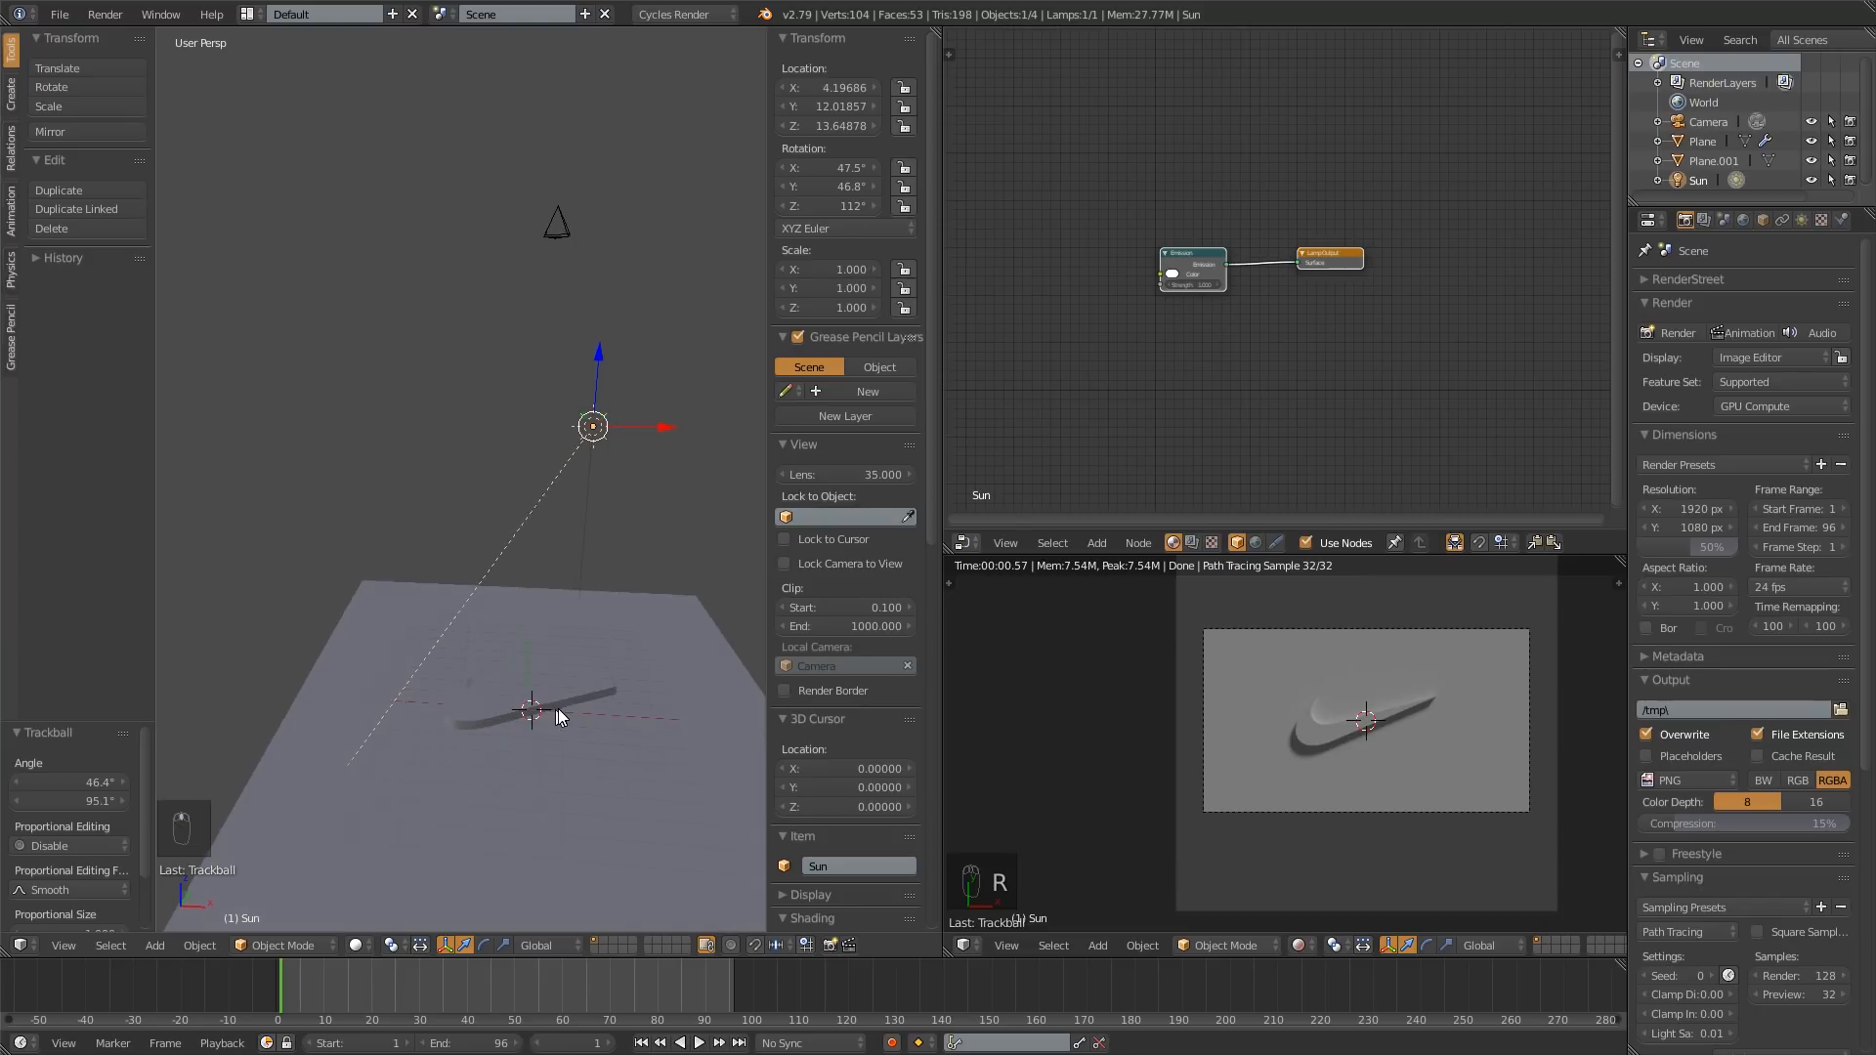
{"action": "left_click", "coordinate": [450, 1043]}
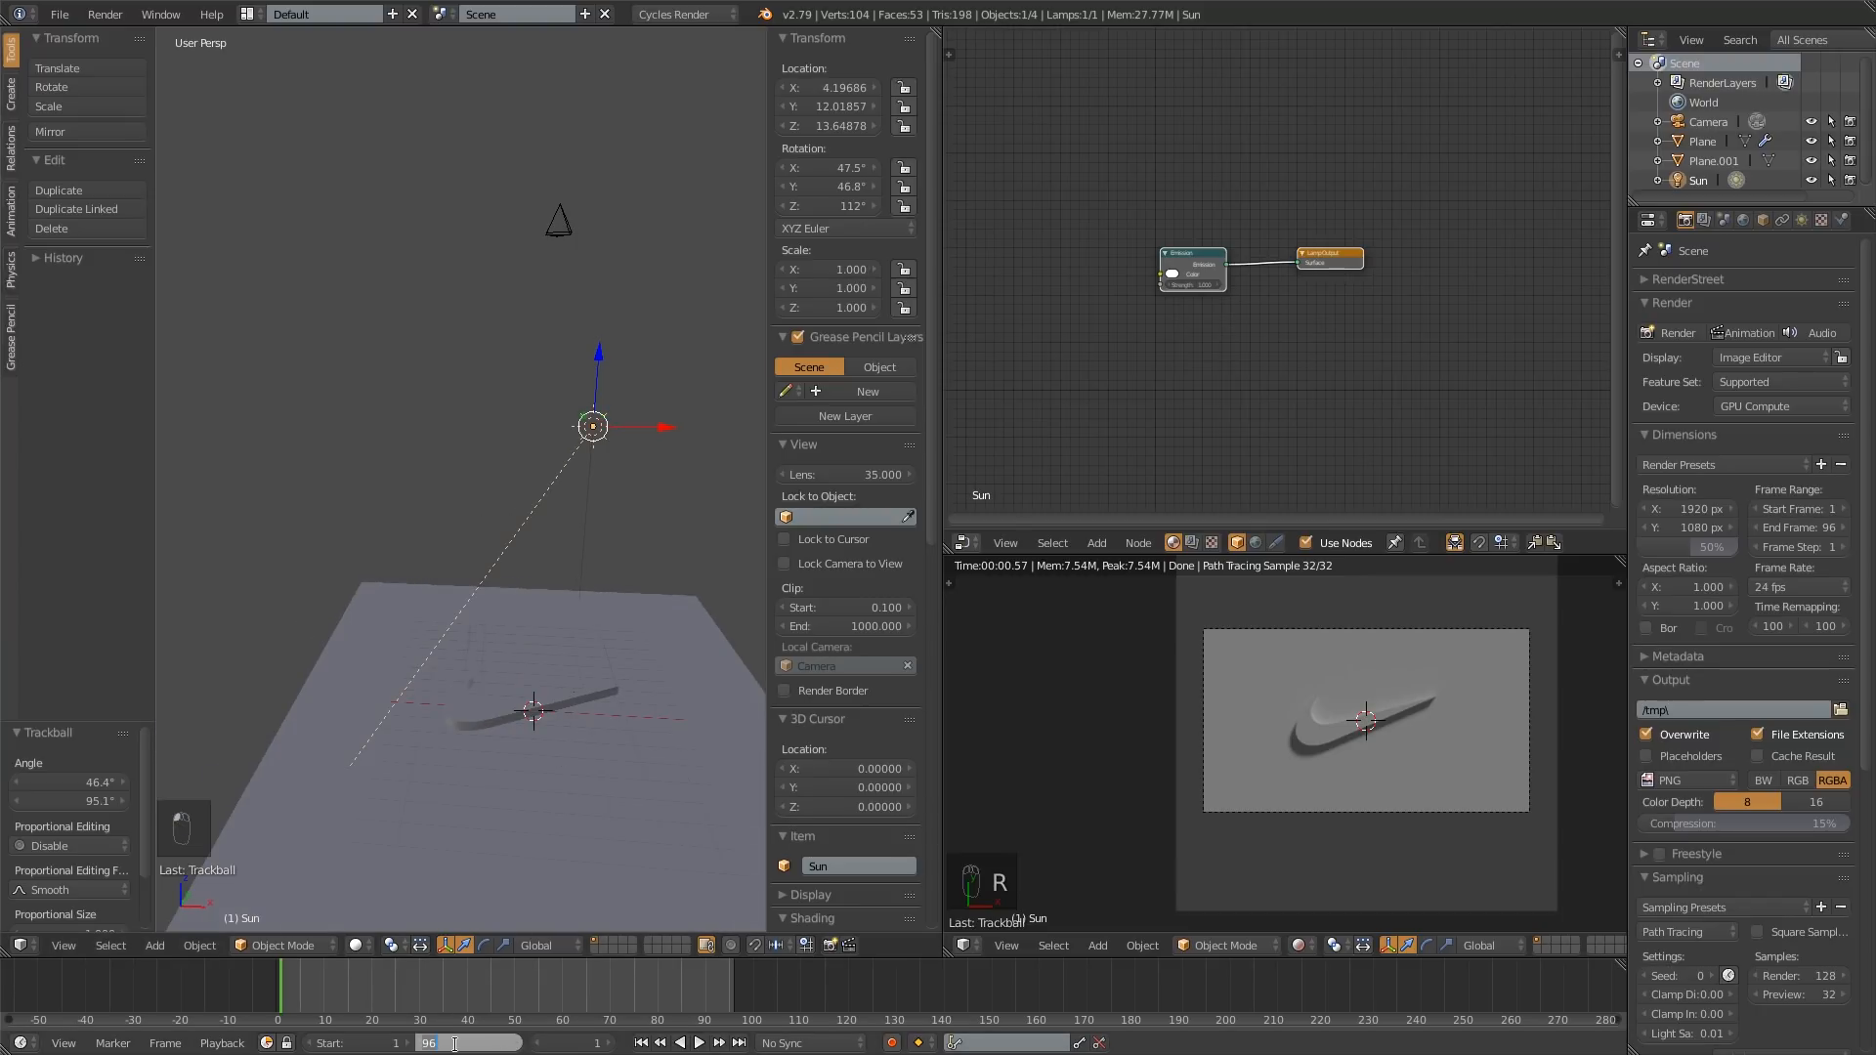
{"action": "right_click", "coordinate": [565, 700]}
{"action": "mouse_move", "coordinate": [563, 705]}
{"action": "middle_mouse_down"}
{"action": "mouse_move", "coordinate": [649, 708]}
{"action": "mouse_move", "coordinate": [590, 717]}
{"action": "middle_mouse_up"}
Step: Select the Sun lamp and insert keyframes for its rotation at frame 1
{"action": "right_click", "coordinate": [563, 410]}
{"action": "middle_click_drag", "start_coordinate": [561, 415], "coordinate": [539, 617]}
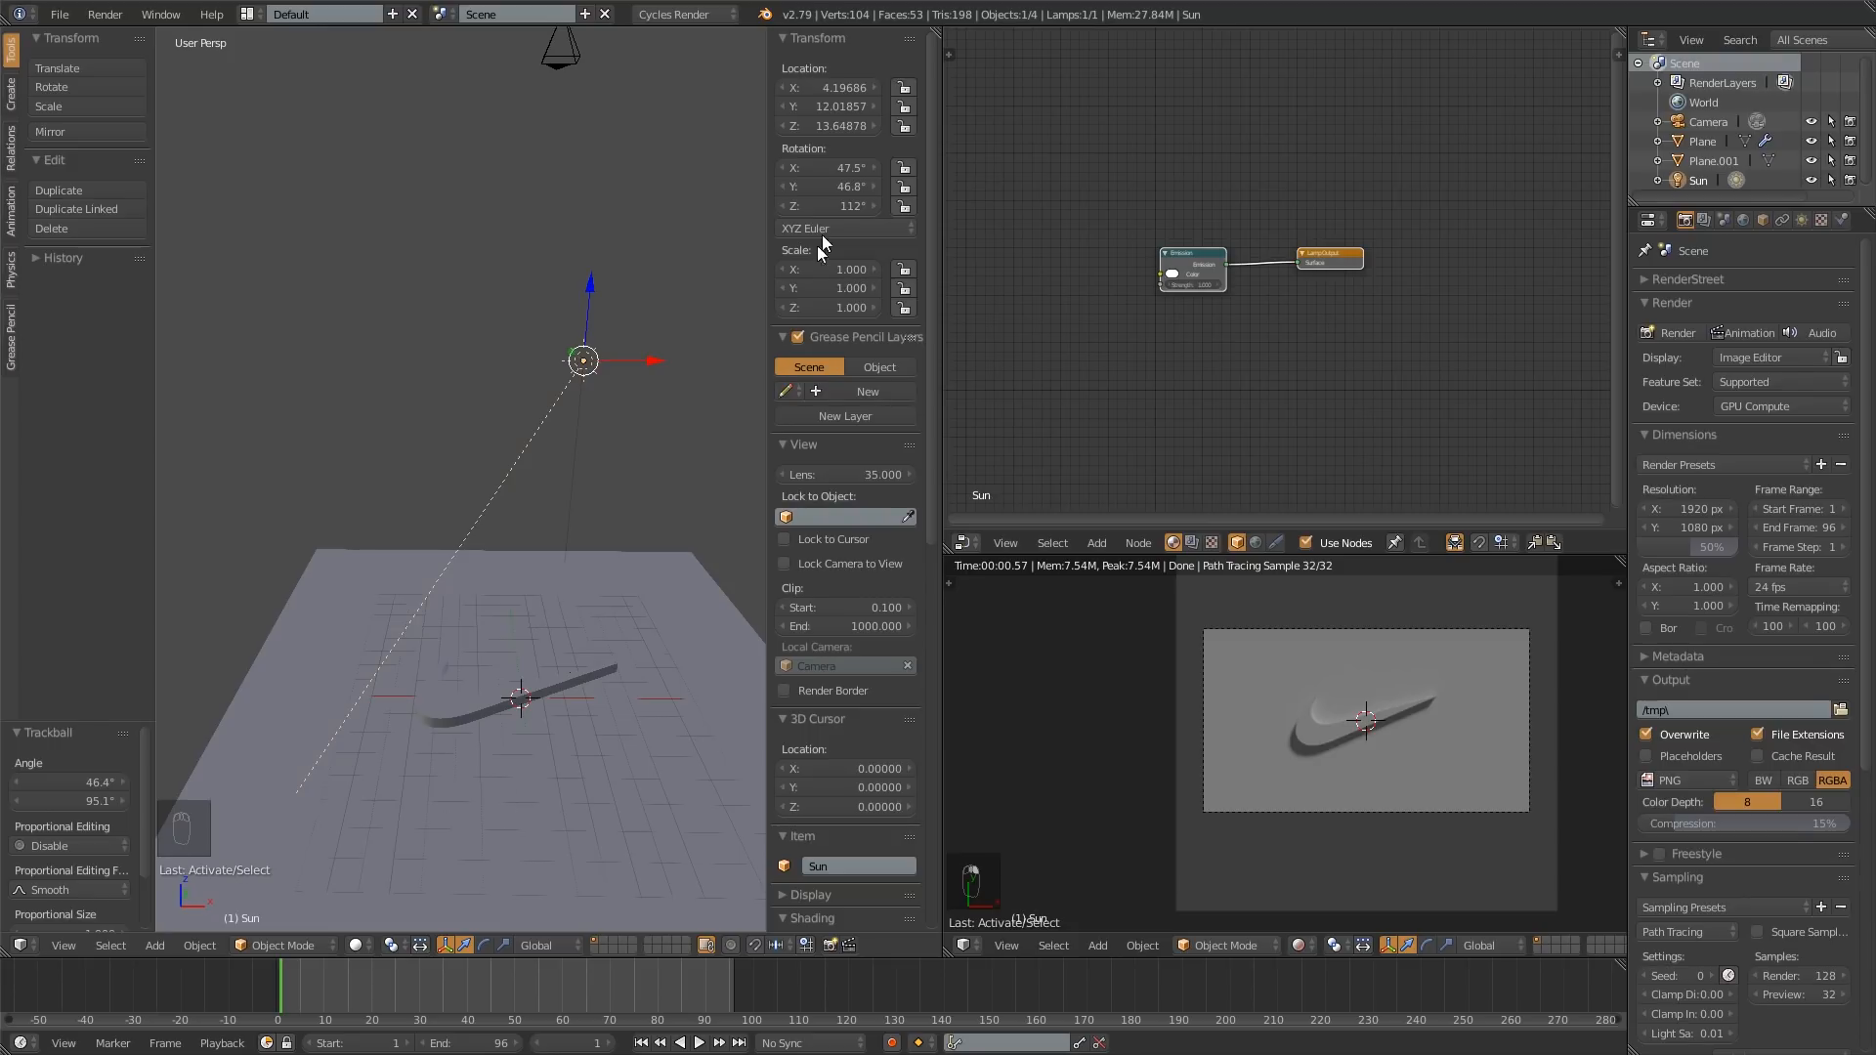
{"action": "right_click", "coordinate": [834, 182]}
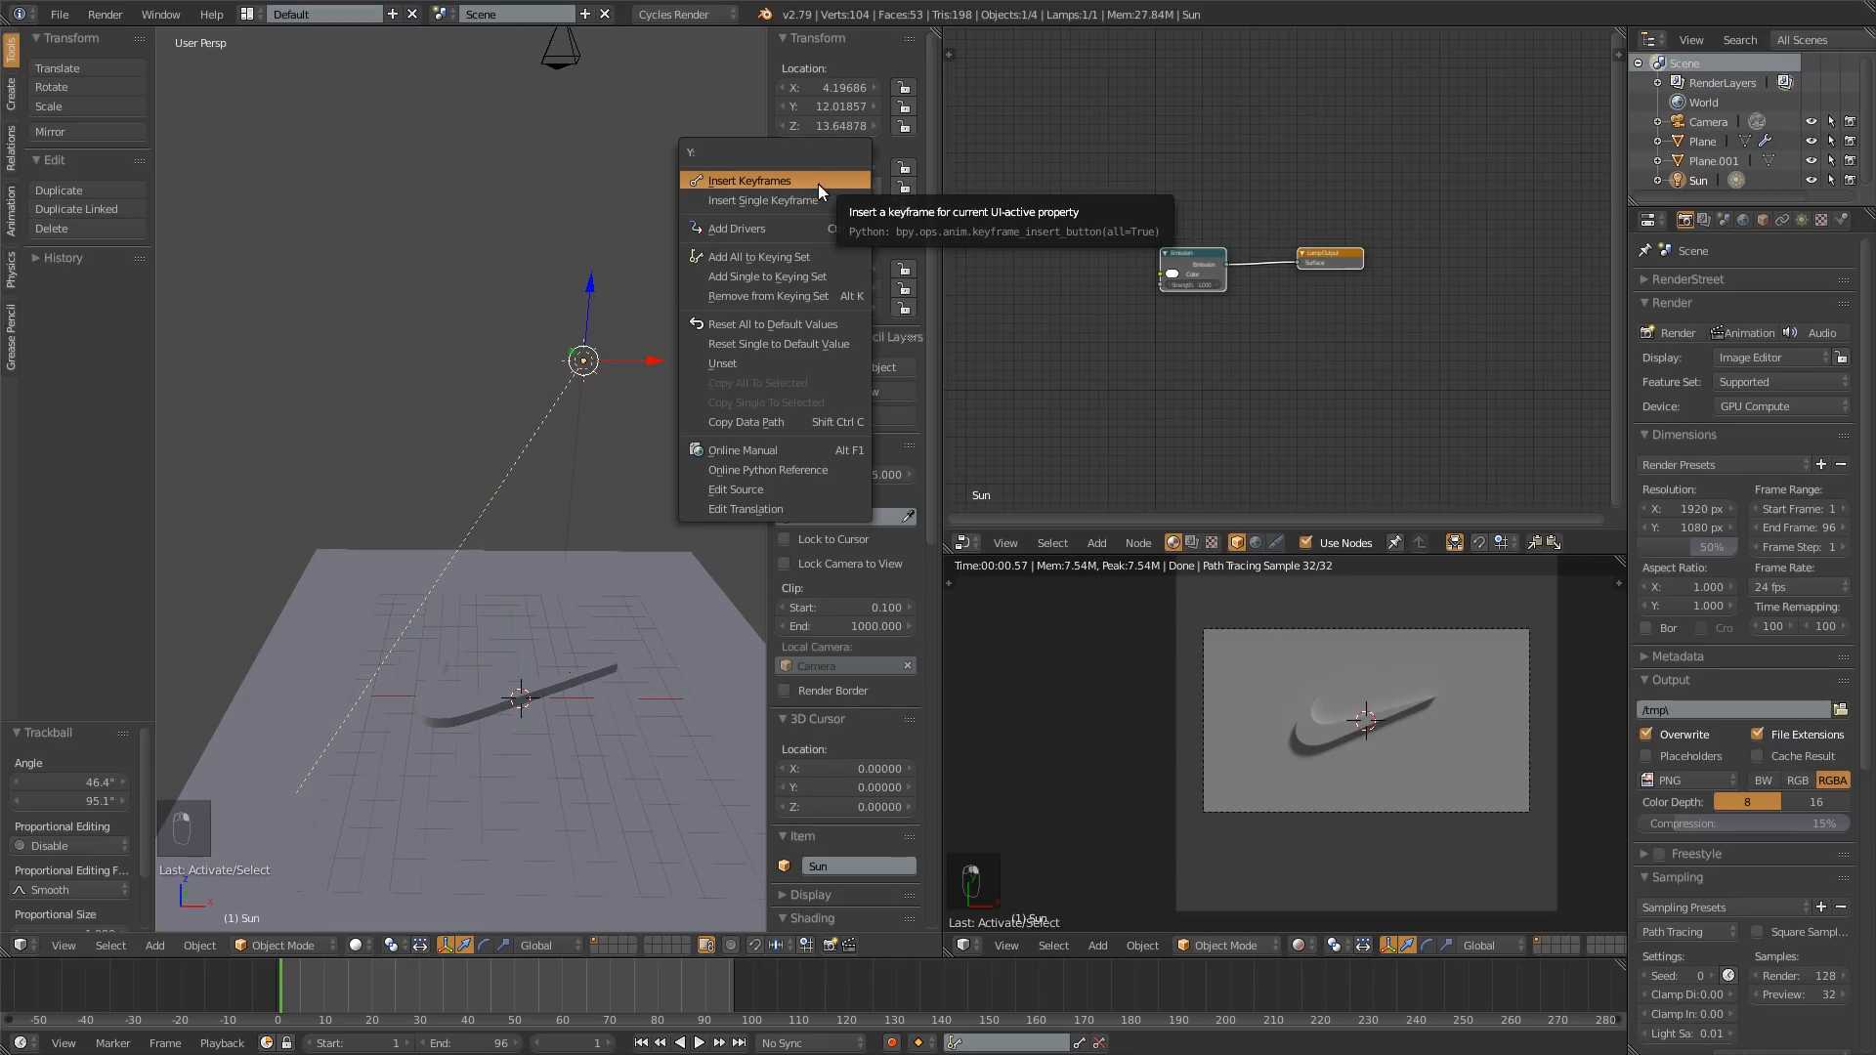
{"action": "left_click", "coordinate": [809, 182]}
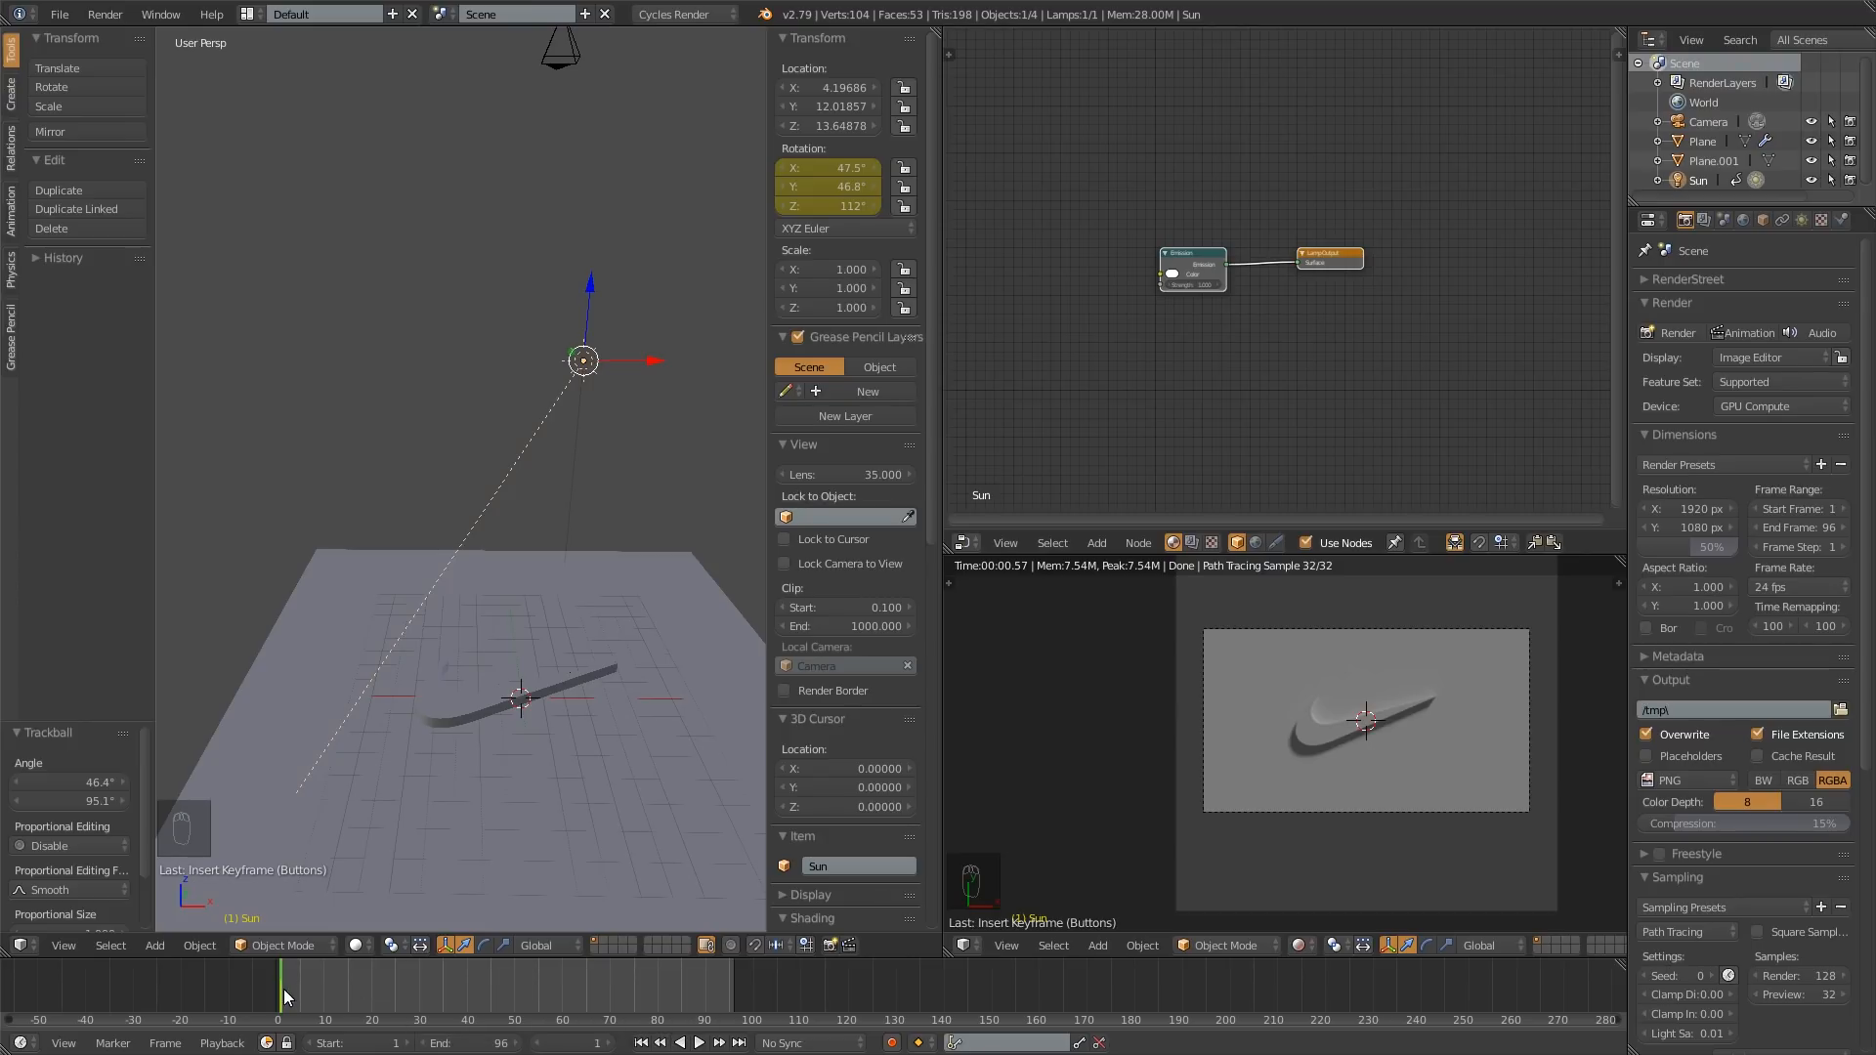
Step: Go to frame 96 and rotate the Sun lamp about 86.8° around the global Z axis
{"action": "key", "text": "alt+a"}
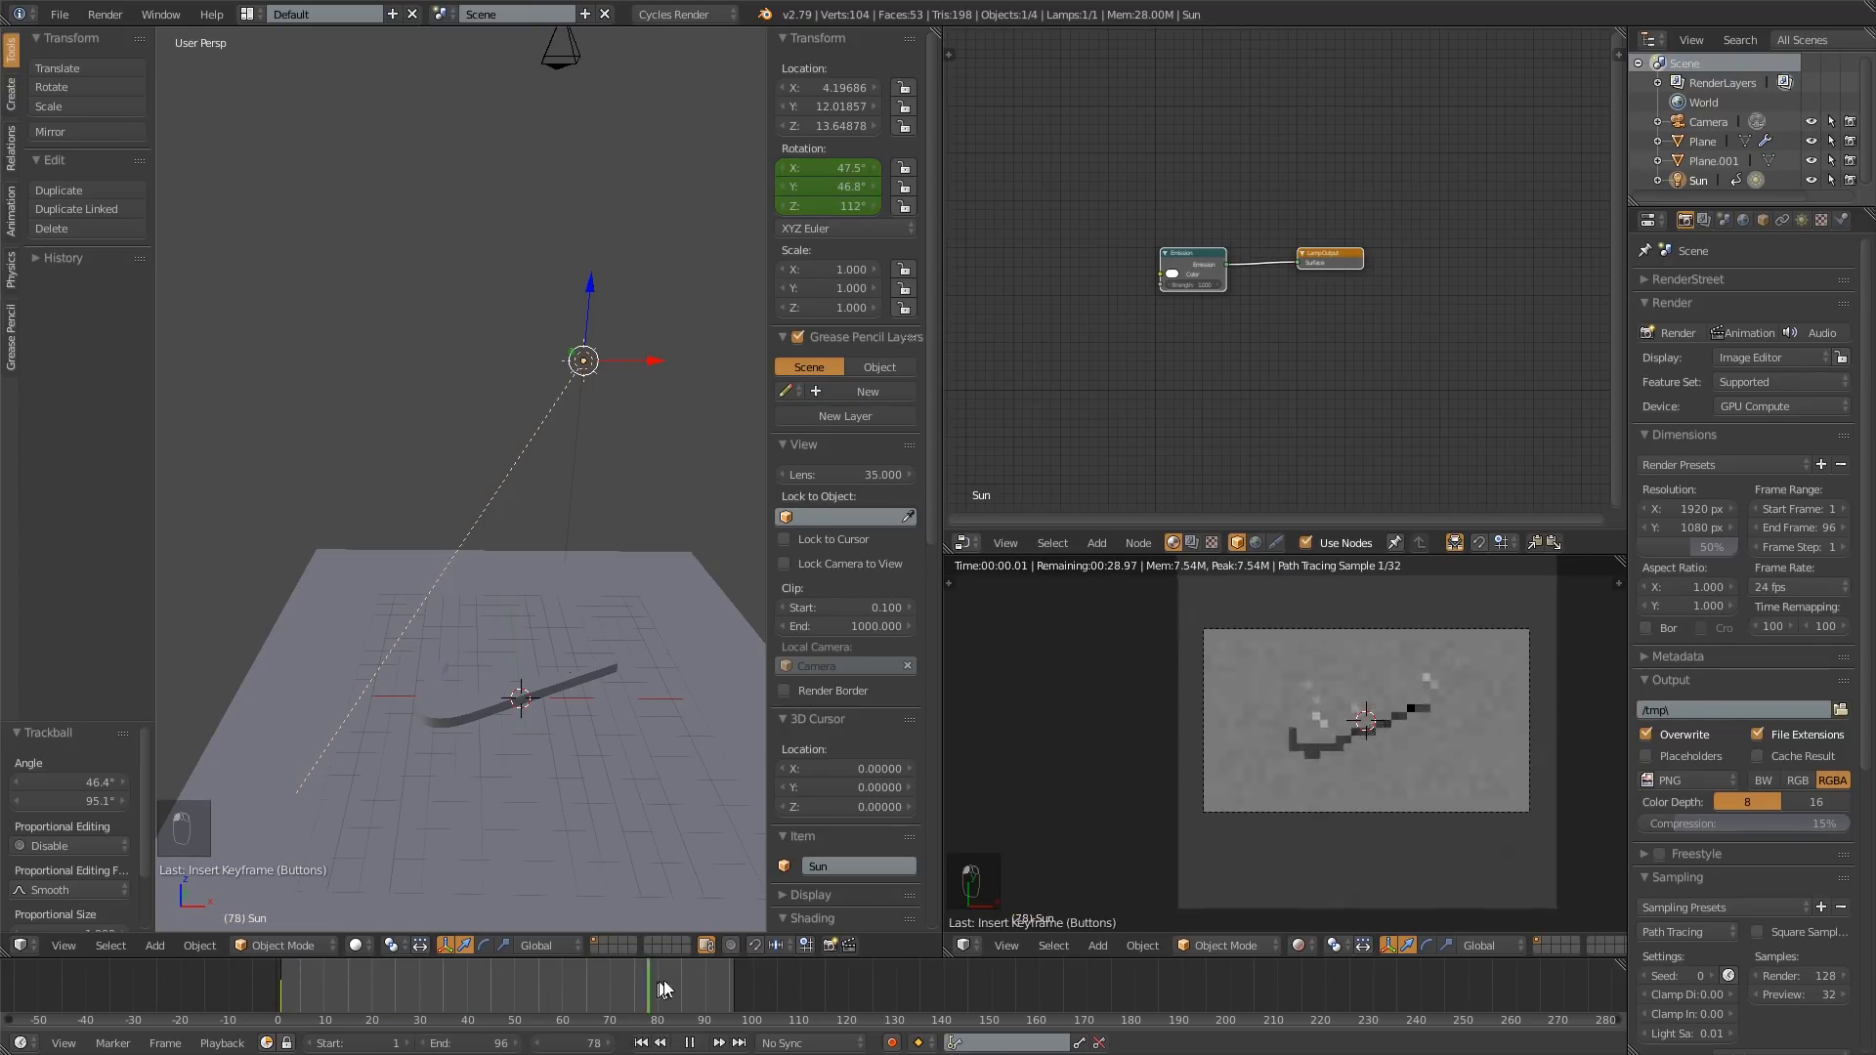
{"action": "left_click_drag", "start_coordinate": [664, 981], "coordinate": [733, 974]}
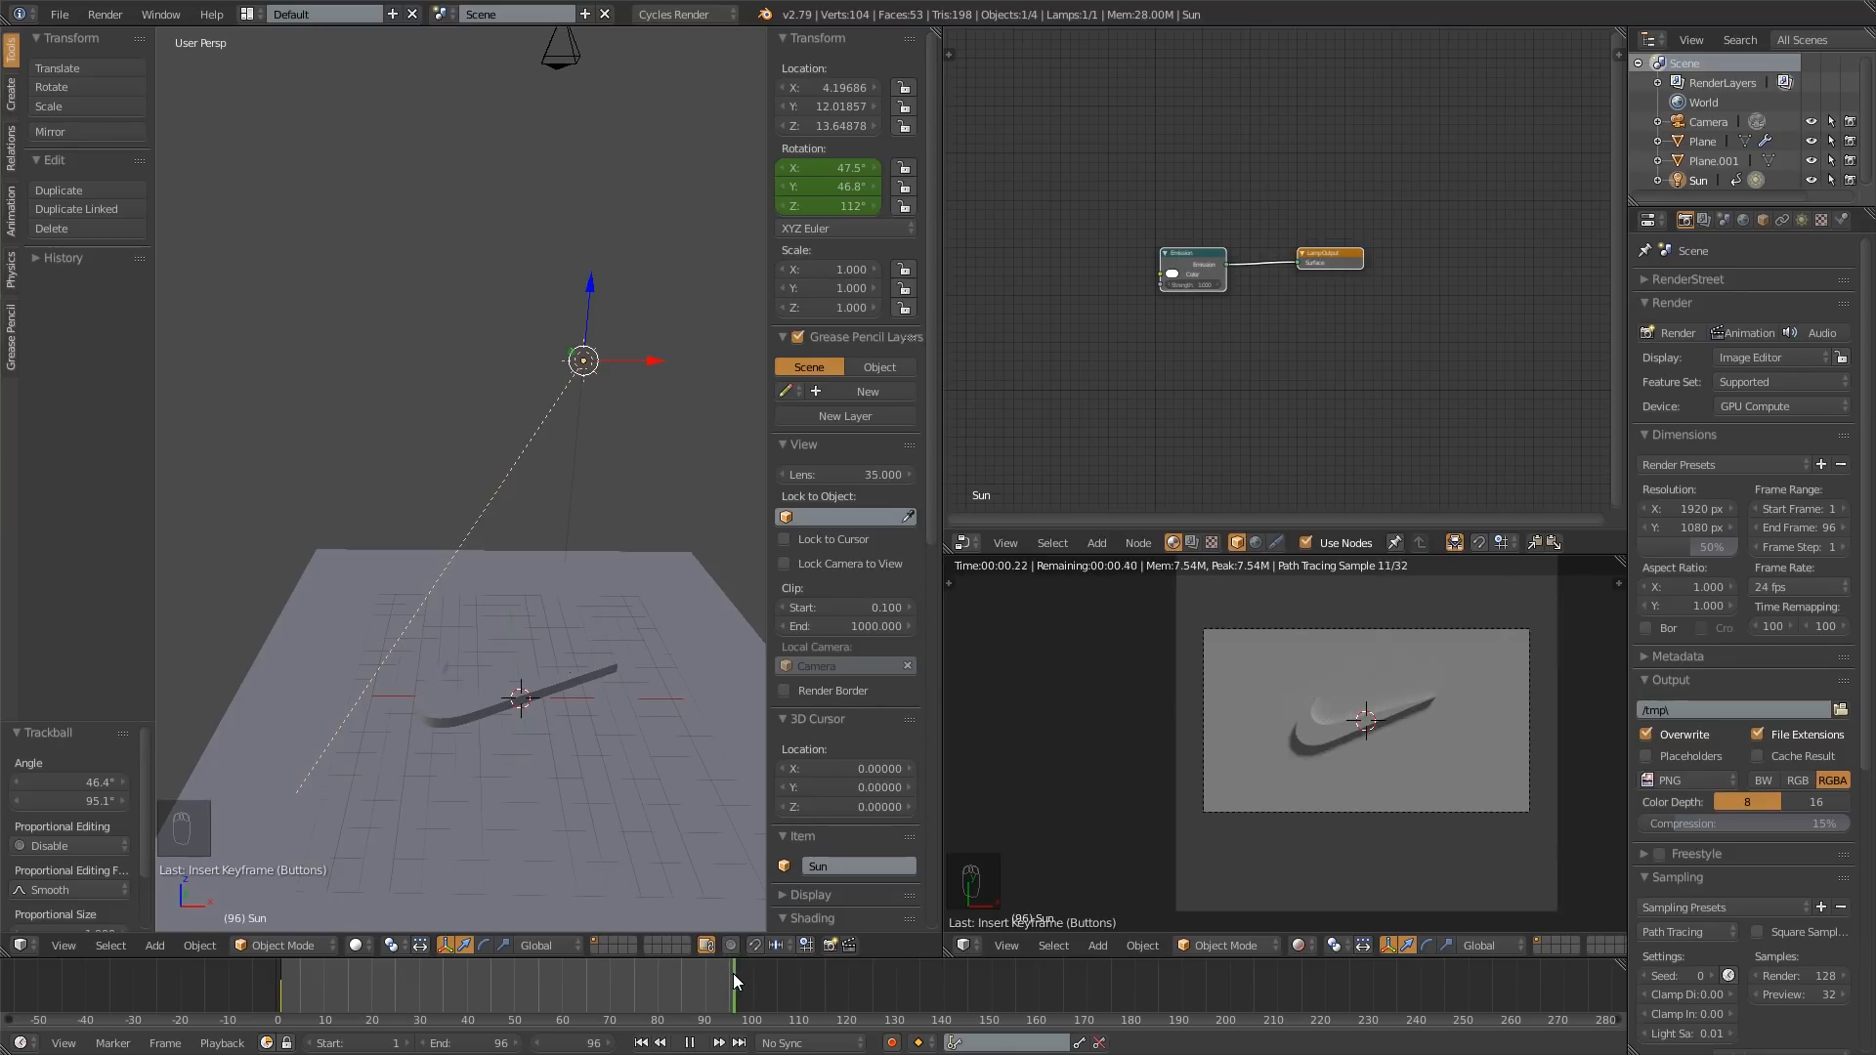
{"action": "key", "text": "alt+a"}
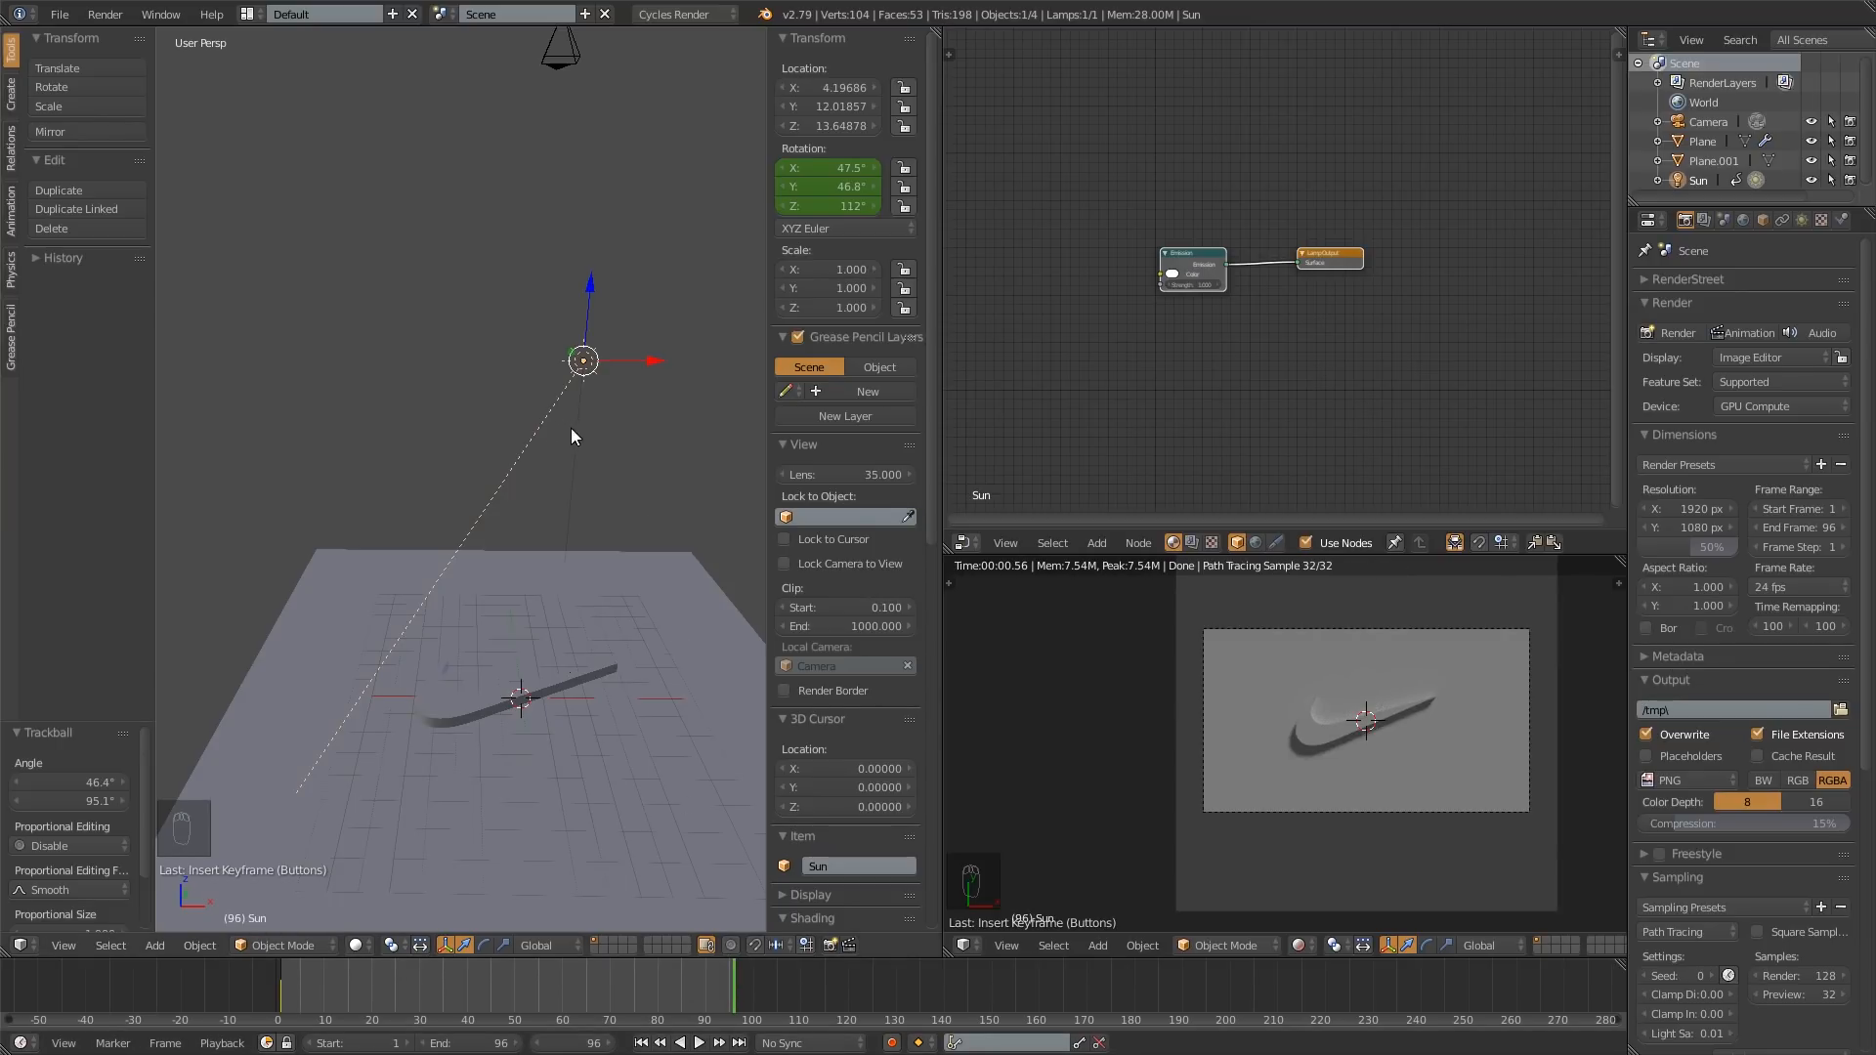
{"action": "middle_click_drag", "start_coordinate": [571, 426], "coordinate": [459, 479]}
{"action": "middle_click_drag", "start_coordinate": [561, 432], "coordinate": [619, 482]}
{"action": "key", "text": "r"}
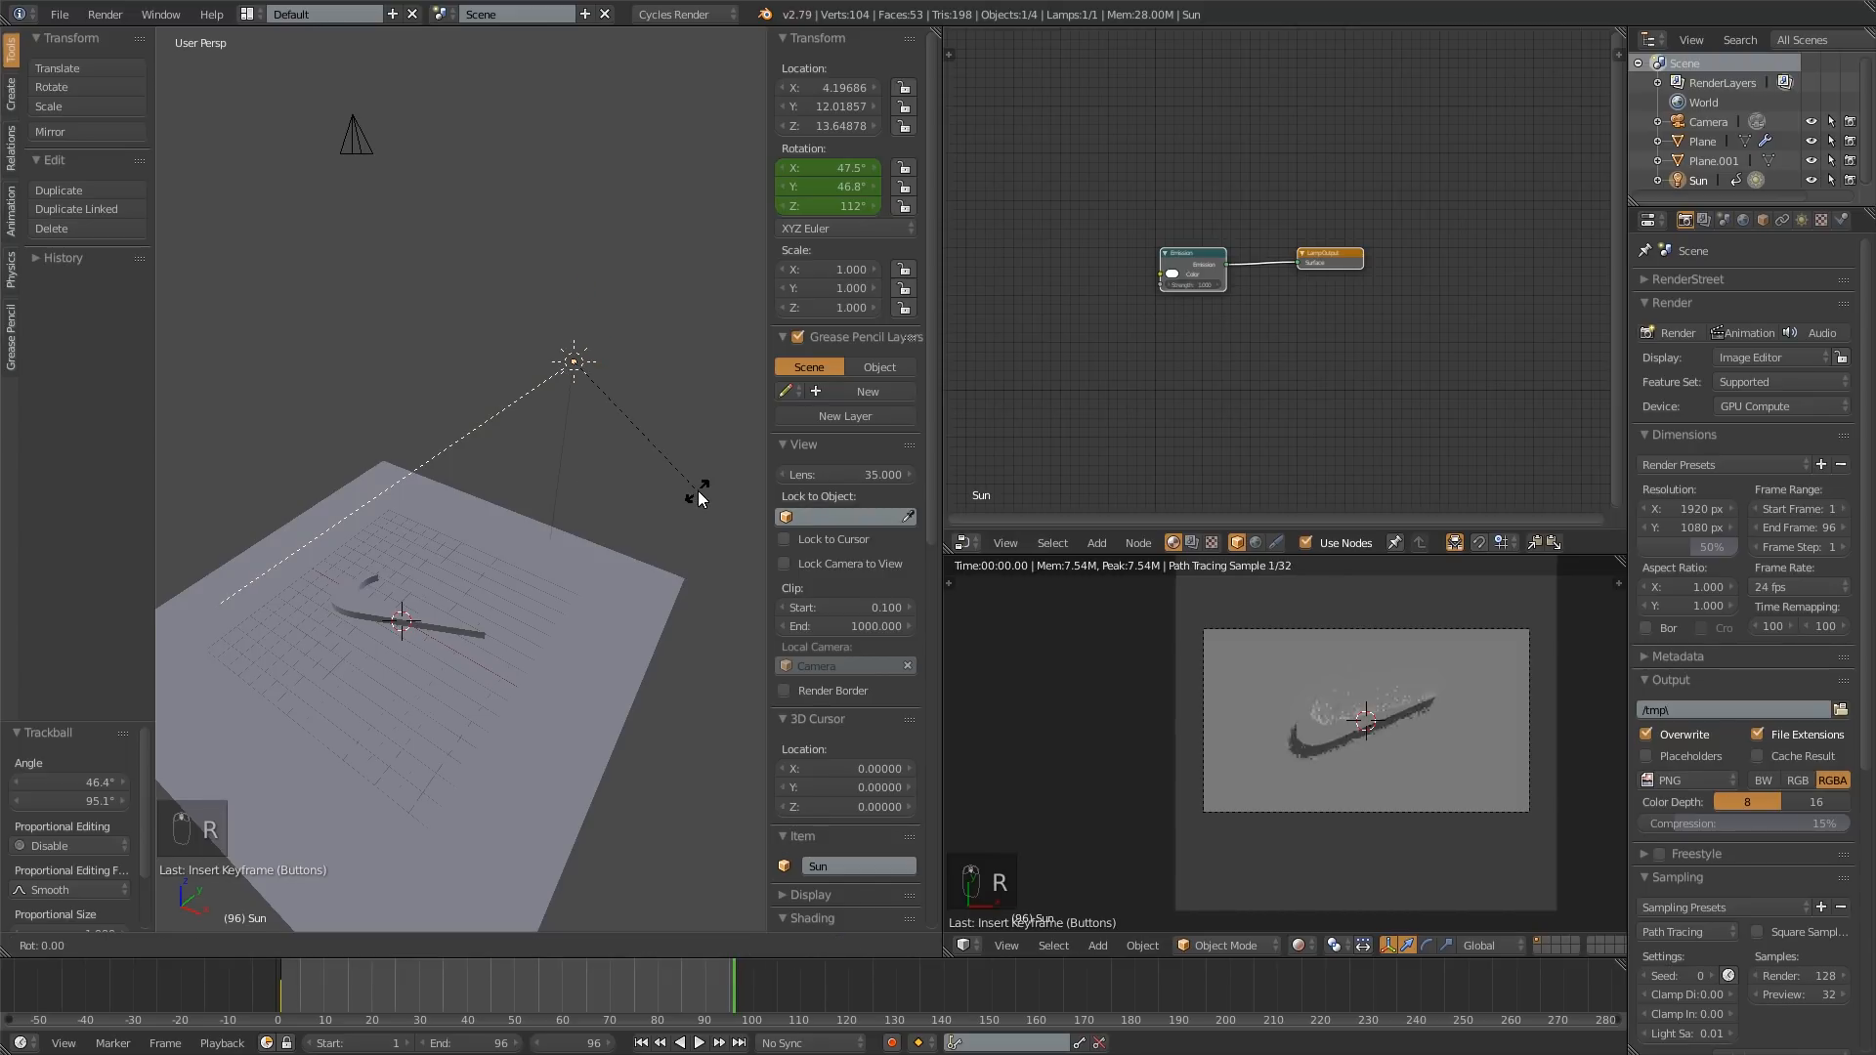
{"action": "key", "text": "z"}
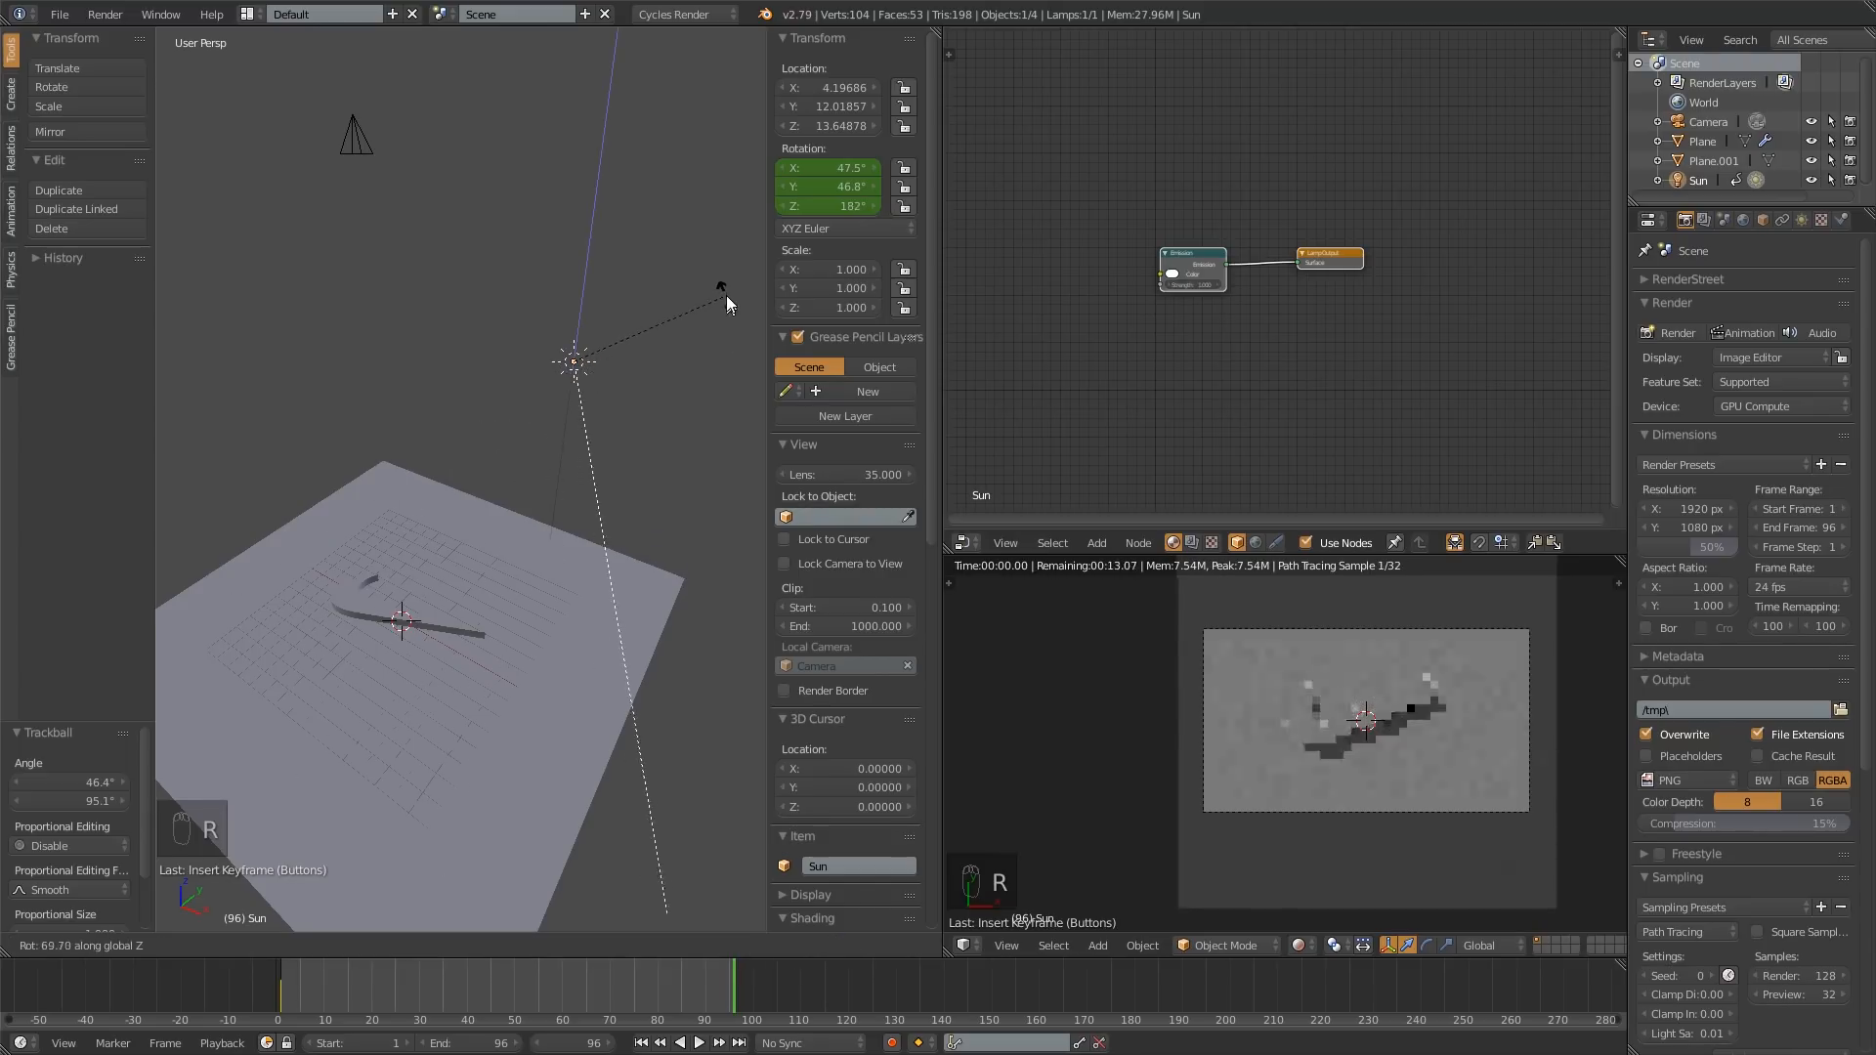
{"action": "left_click", "coordinate": [721, 237]}
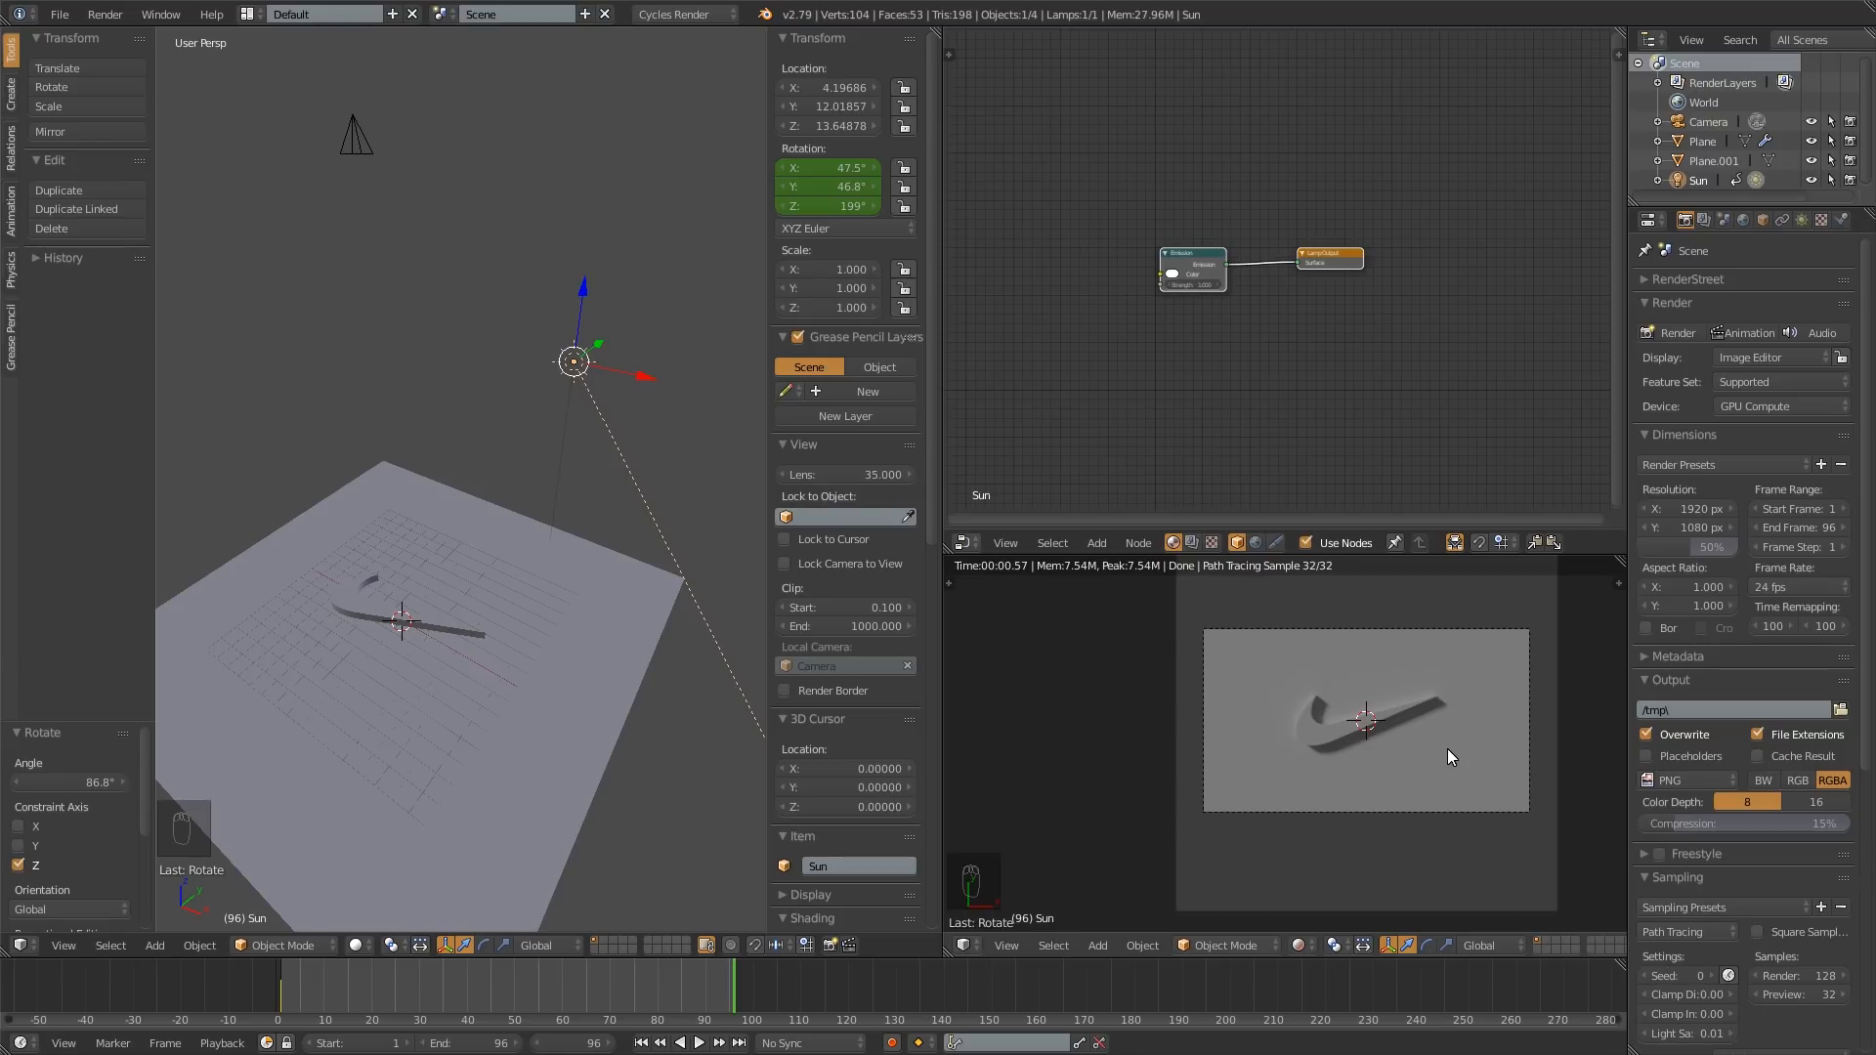
Step: Insert keyframes for the Sun lamp's rotation at frame 96 and scrub back to frame 85 to preview the moving shadows
{"action": "right_click", "coordinate": [844, 185]}
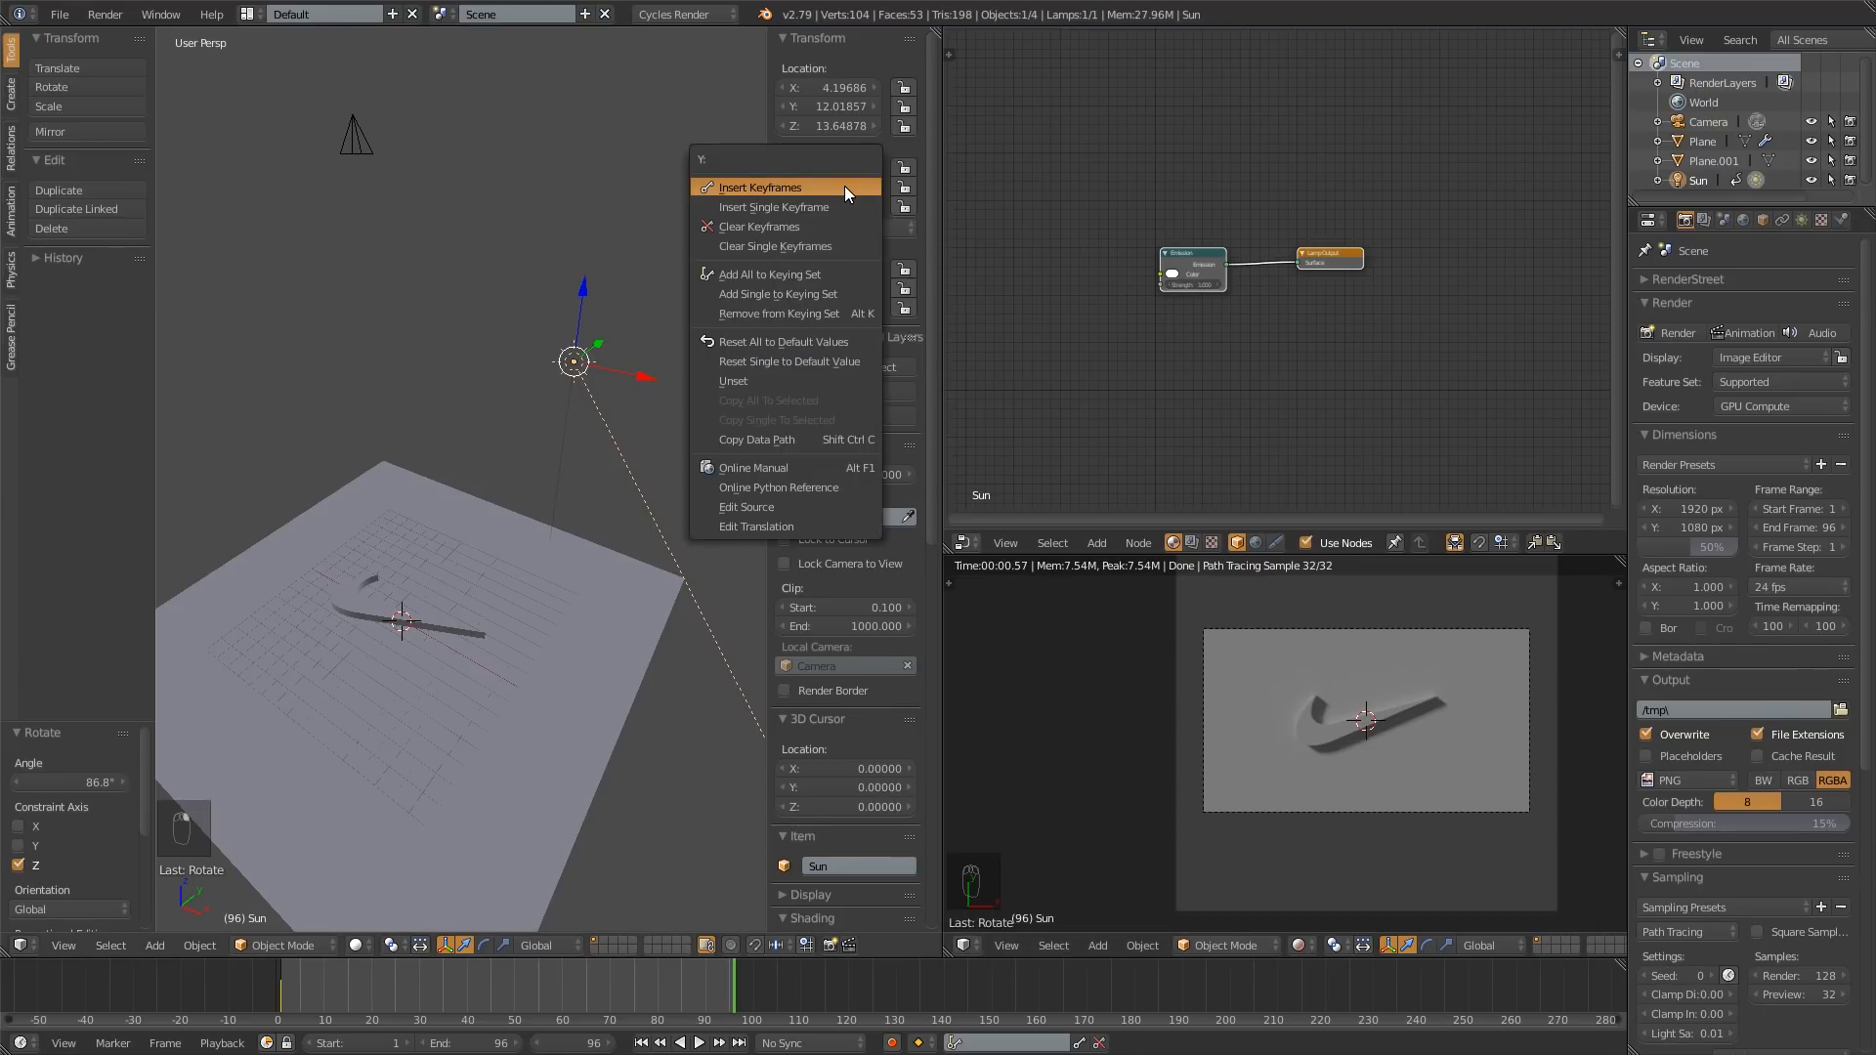
{"action": "left_click", "coordinate": [816, 191]}
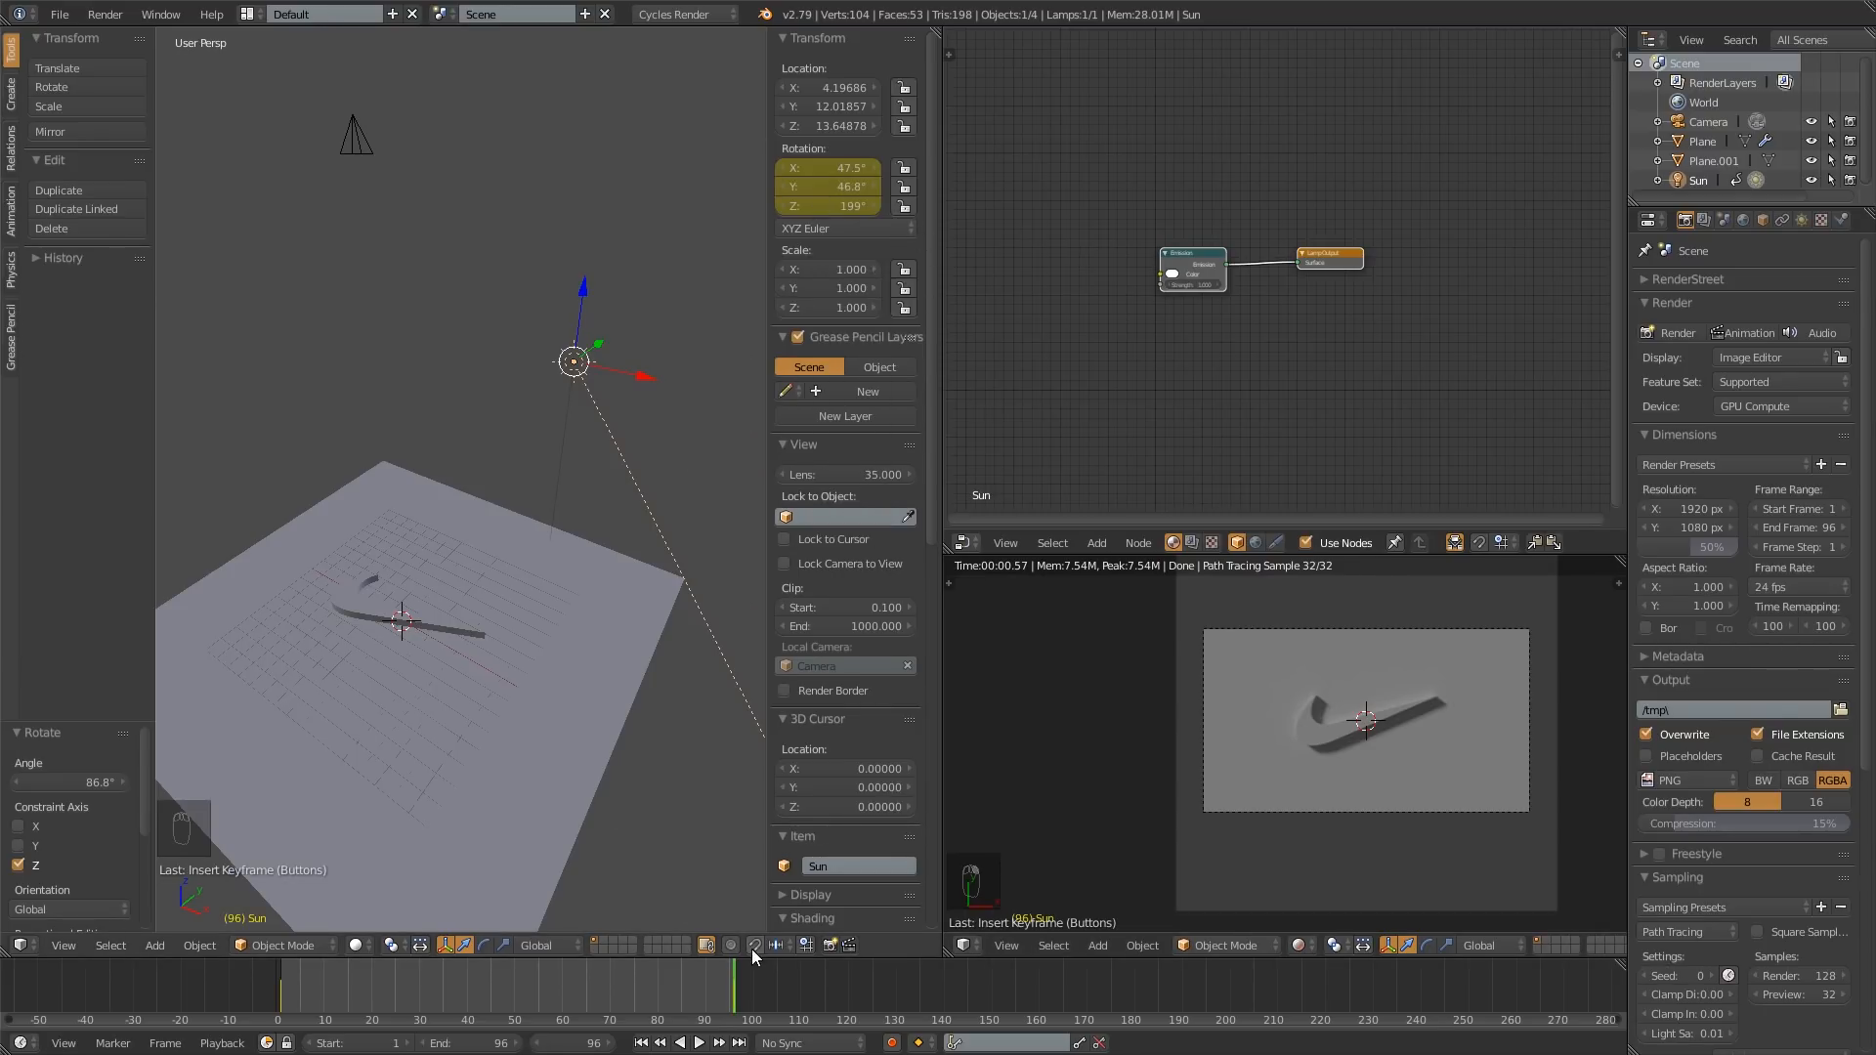
{"action": "left_click_drag", "start_coordinate": [681, 983], "coordinate": [673, 1028]}
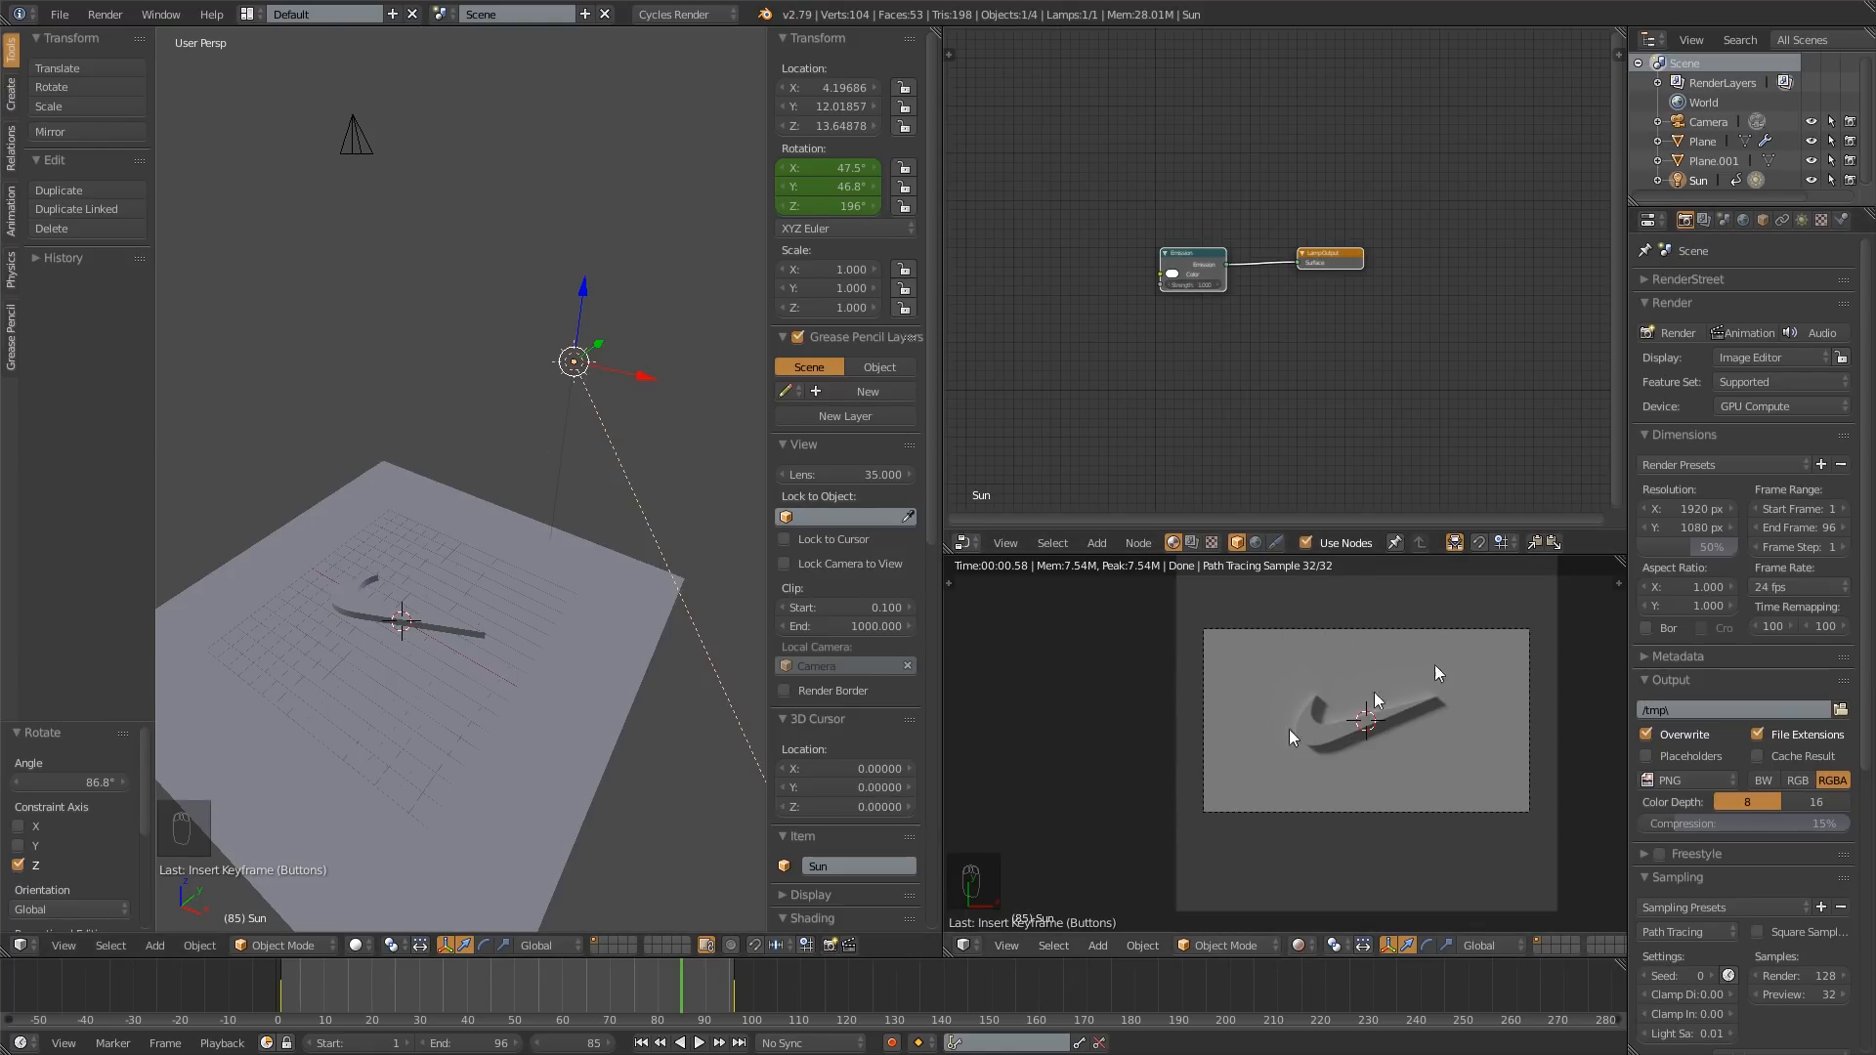
Step: Set the Sun lamp's strength to 3 and its size to 0.187 to brighten the scene and soften the shadows
{"action": "left_click", "coordinate": [1800, 221]}
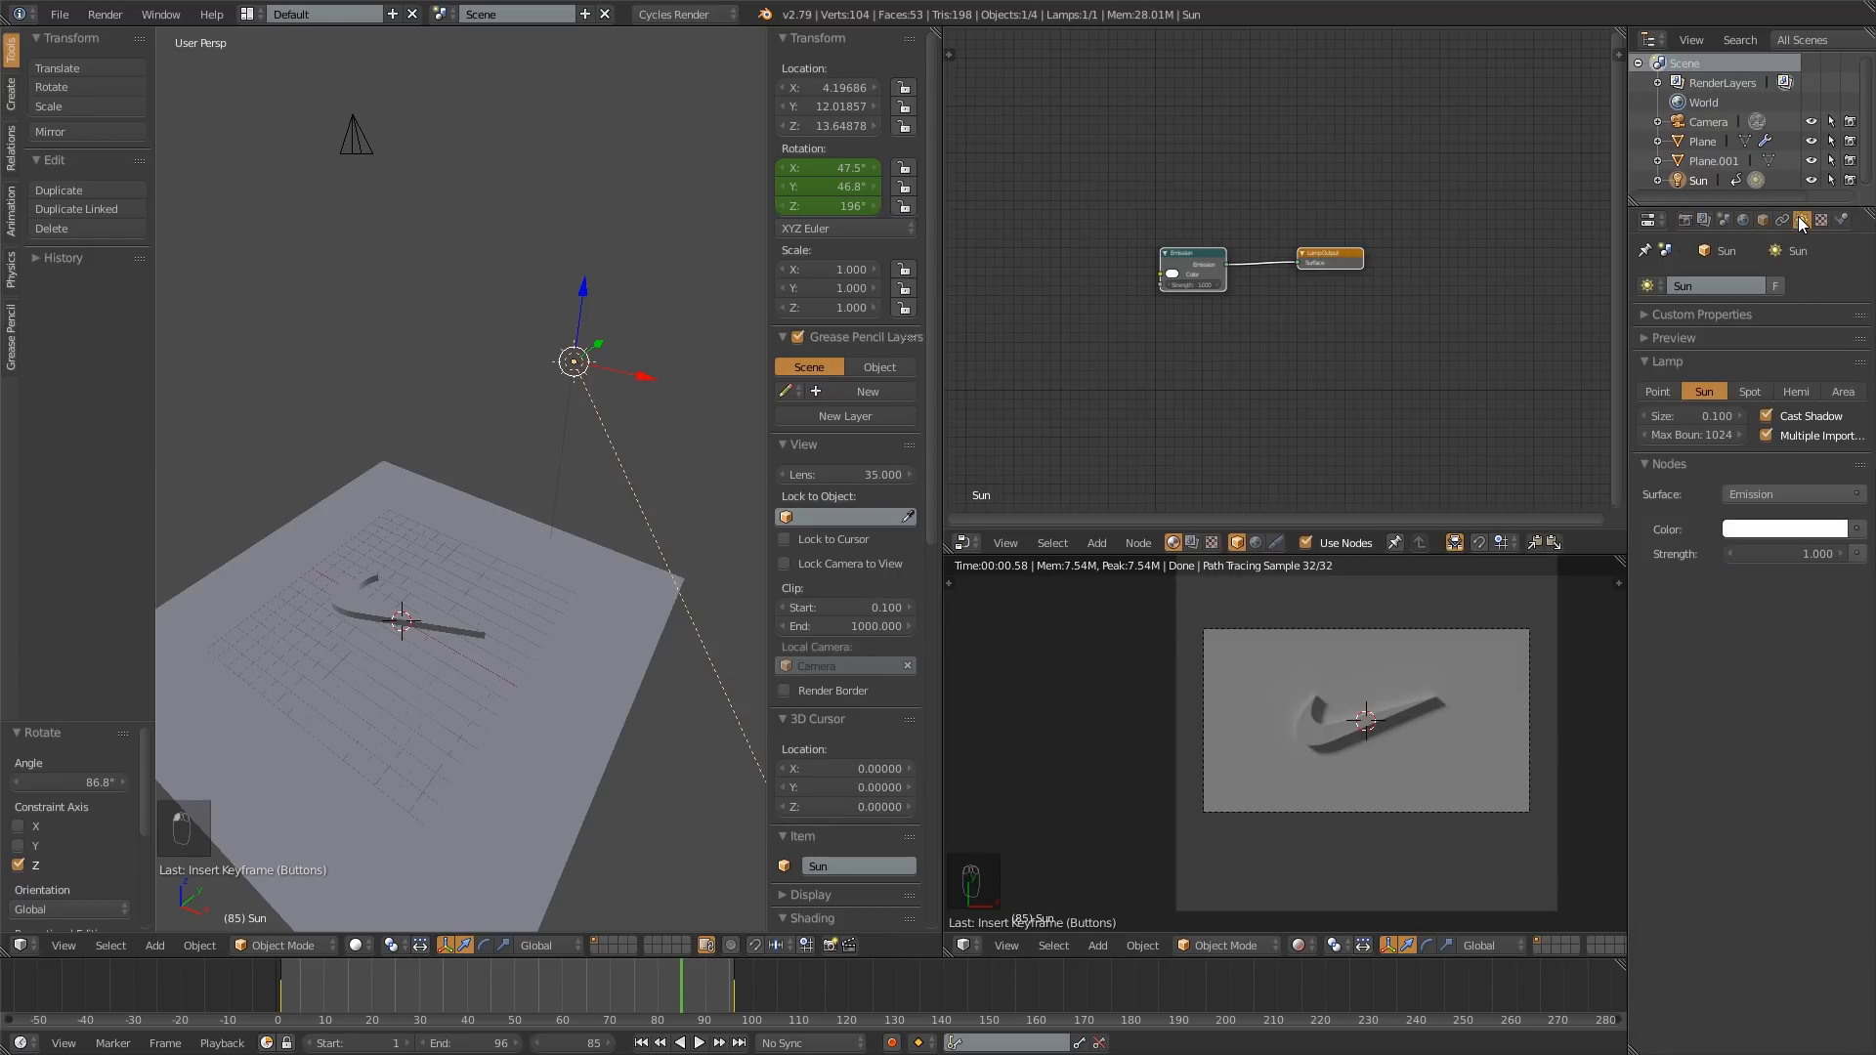
{"action": "left_click_drag", "start_coordinate": [1776, 547], "coordinate": [1796, 547]}
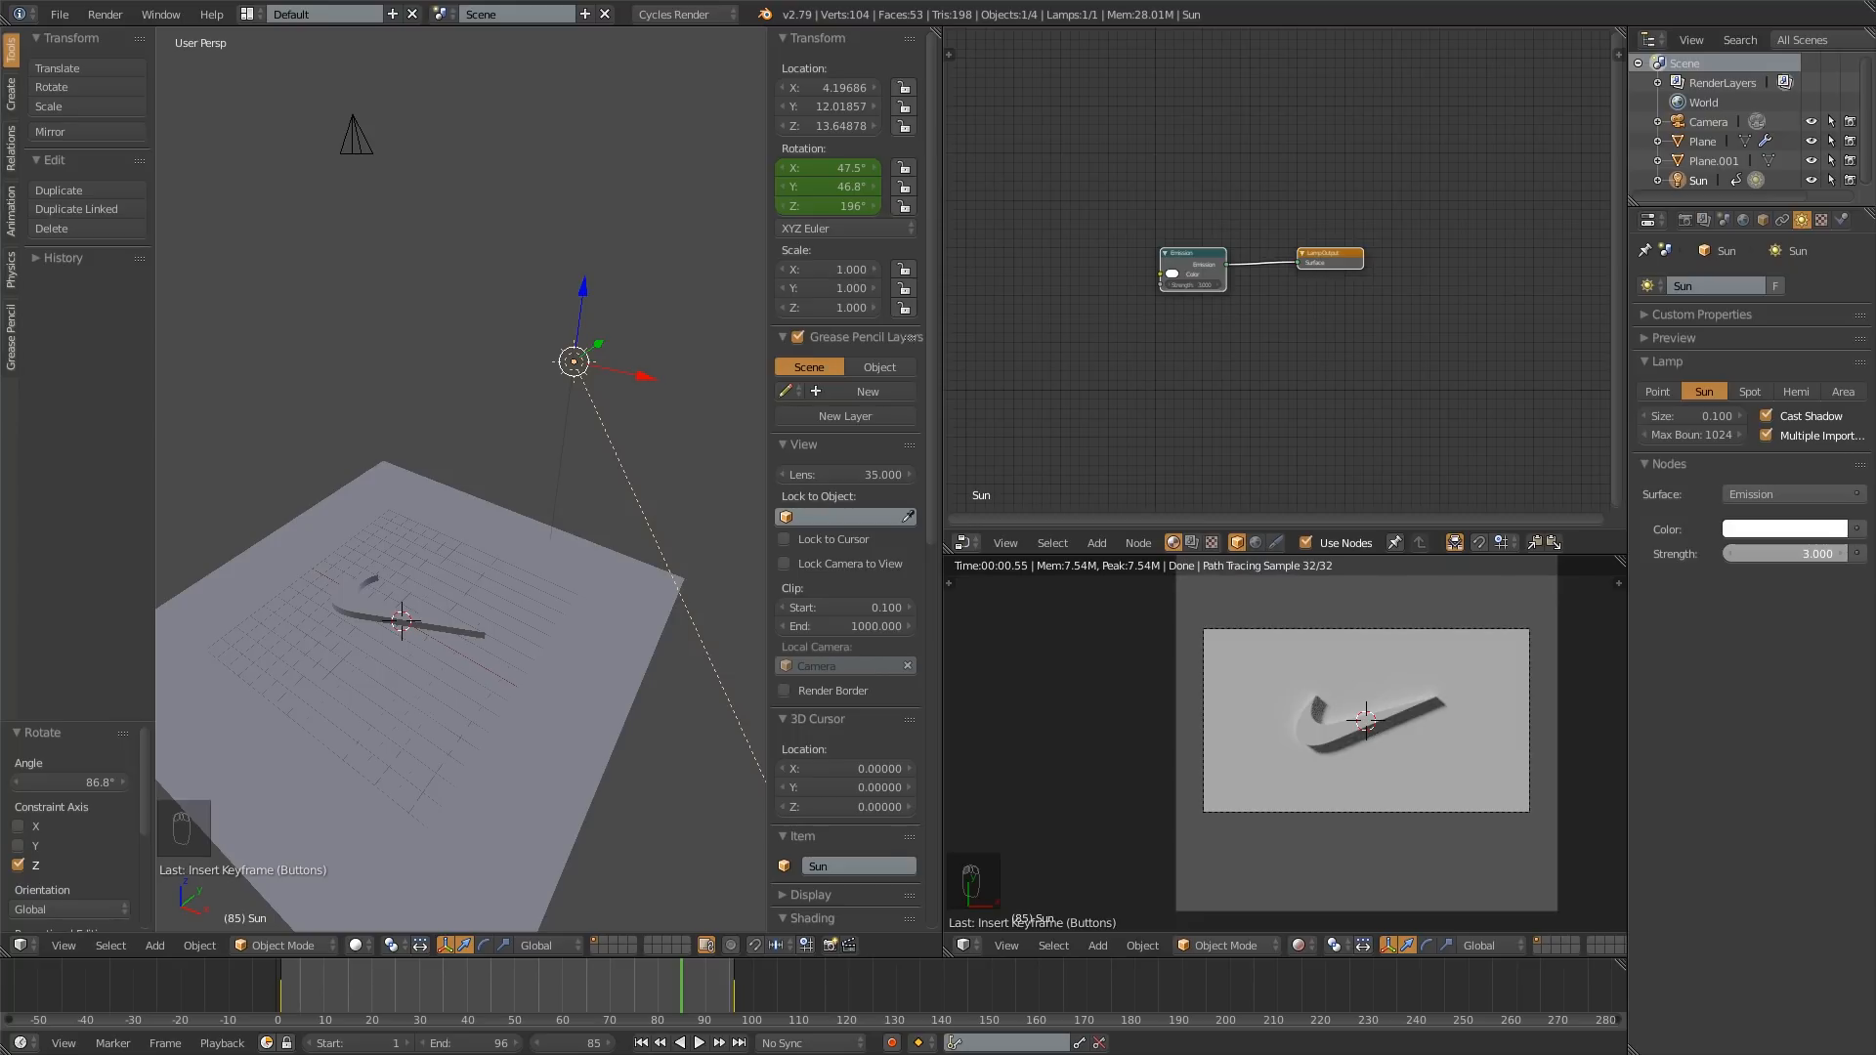
{"action": "scroll", "coordinate": [1441, 699], "scroll_direction": "up", "scroll_amount": 3}
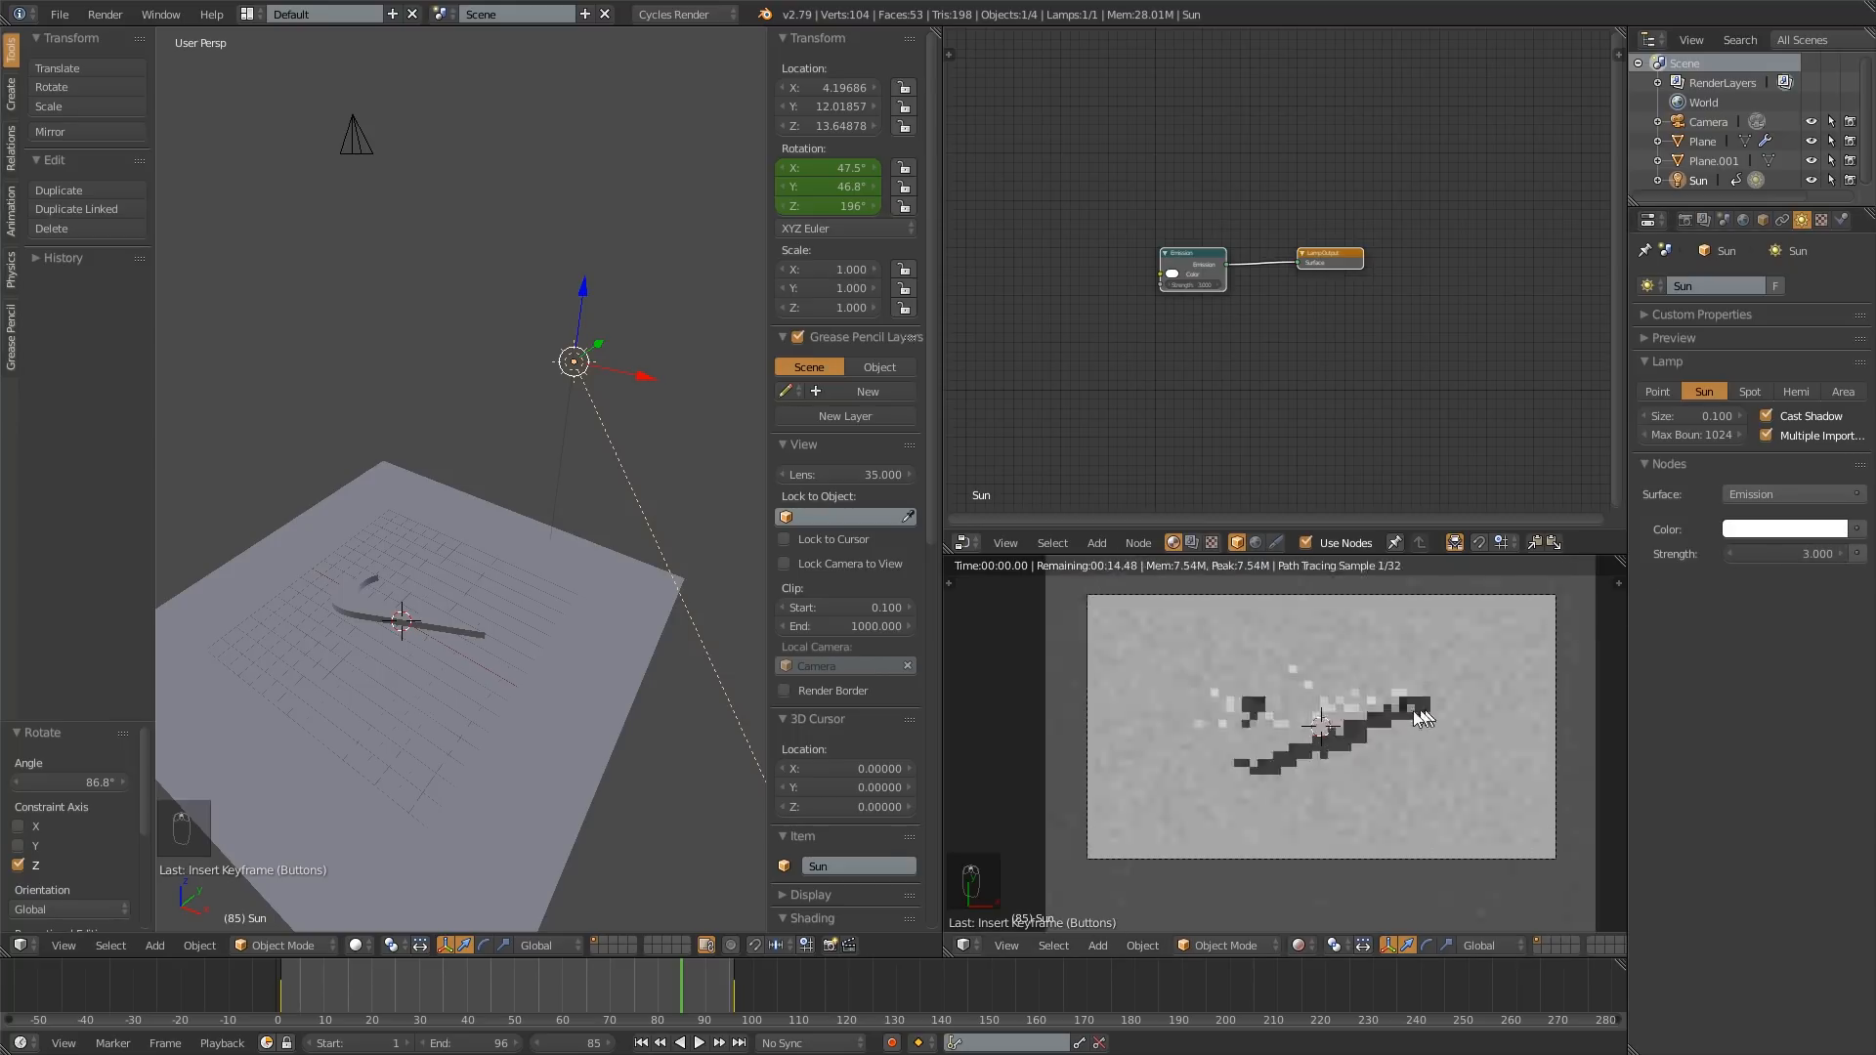
{"action": "scroll", "coordinate": [1270, 762], "scroll_direction": "down", "scroll_amount": 1}
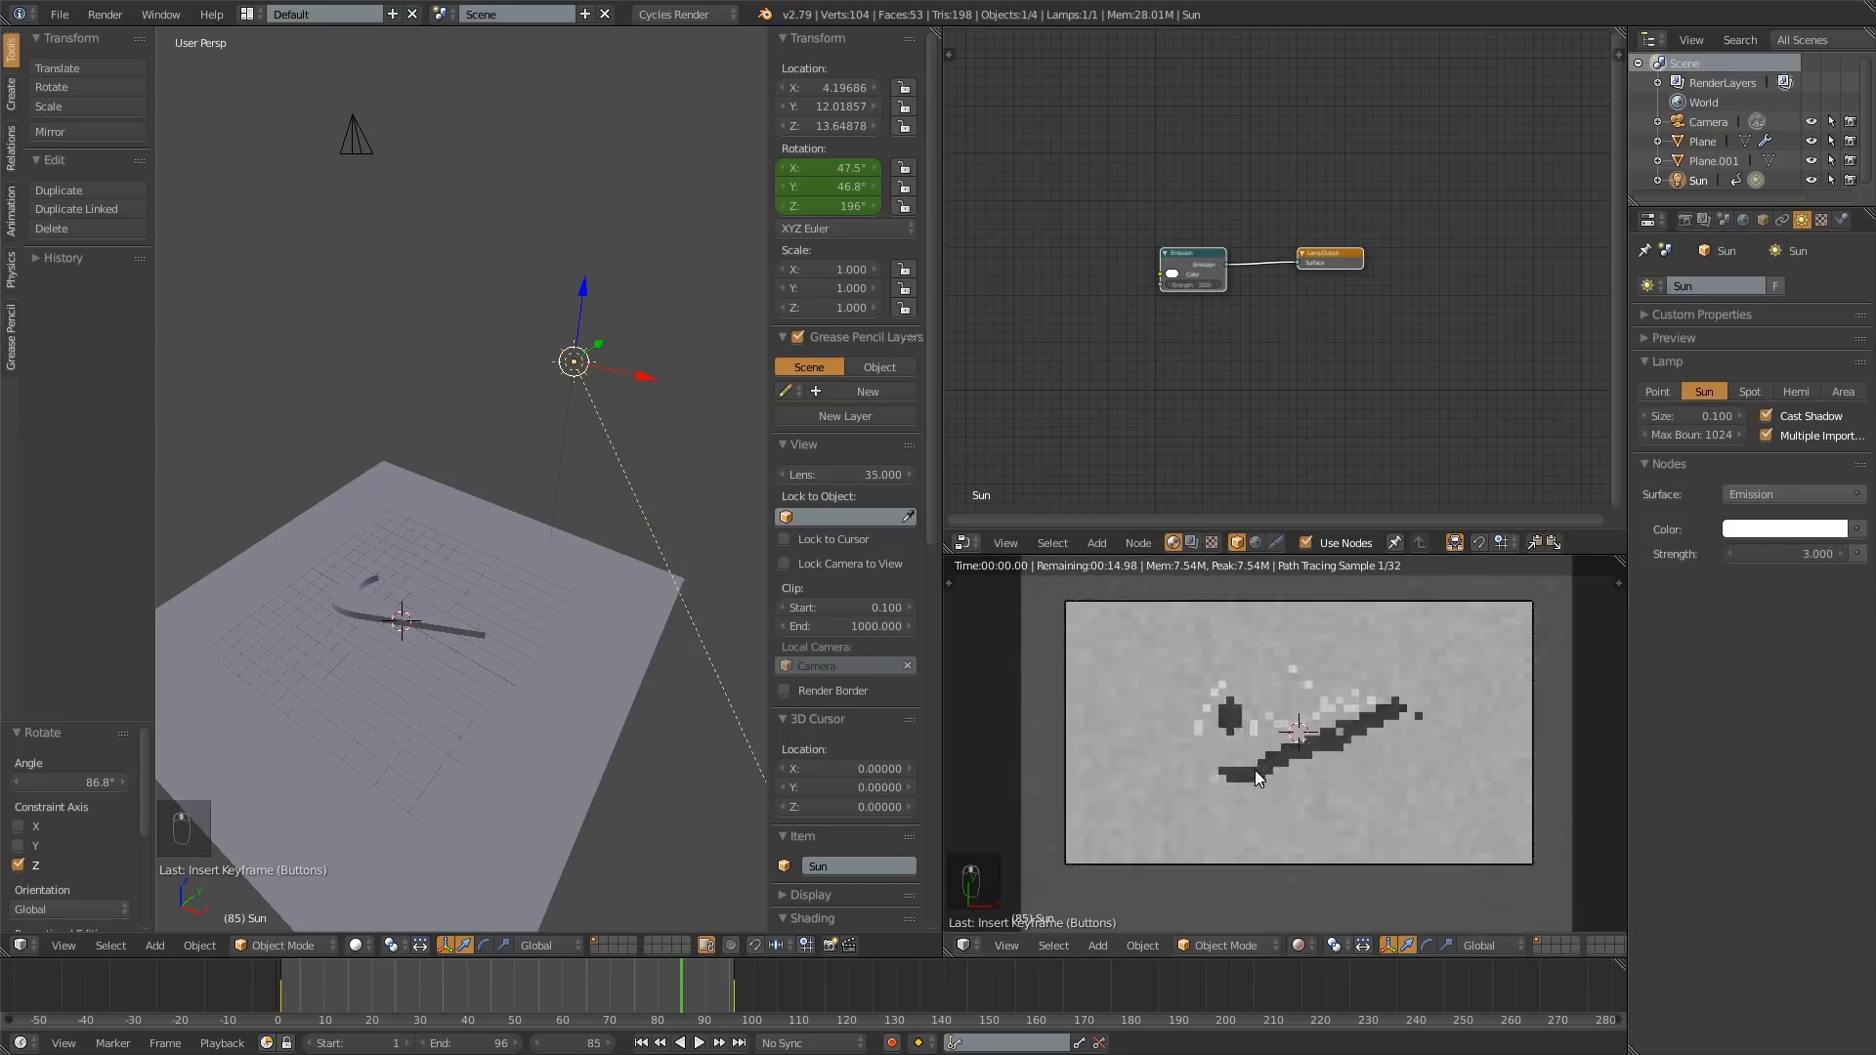
{"action": "scroll", "coordinate": [1253, 770], "scroll_direction": "down", "scroll_amount": 1}
{"action": "middle_click_drag", "start_coordinate": [1240, 744], "coordinate": [1308, 766], "text": "shift"}
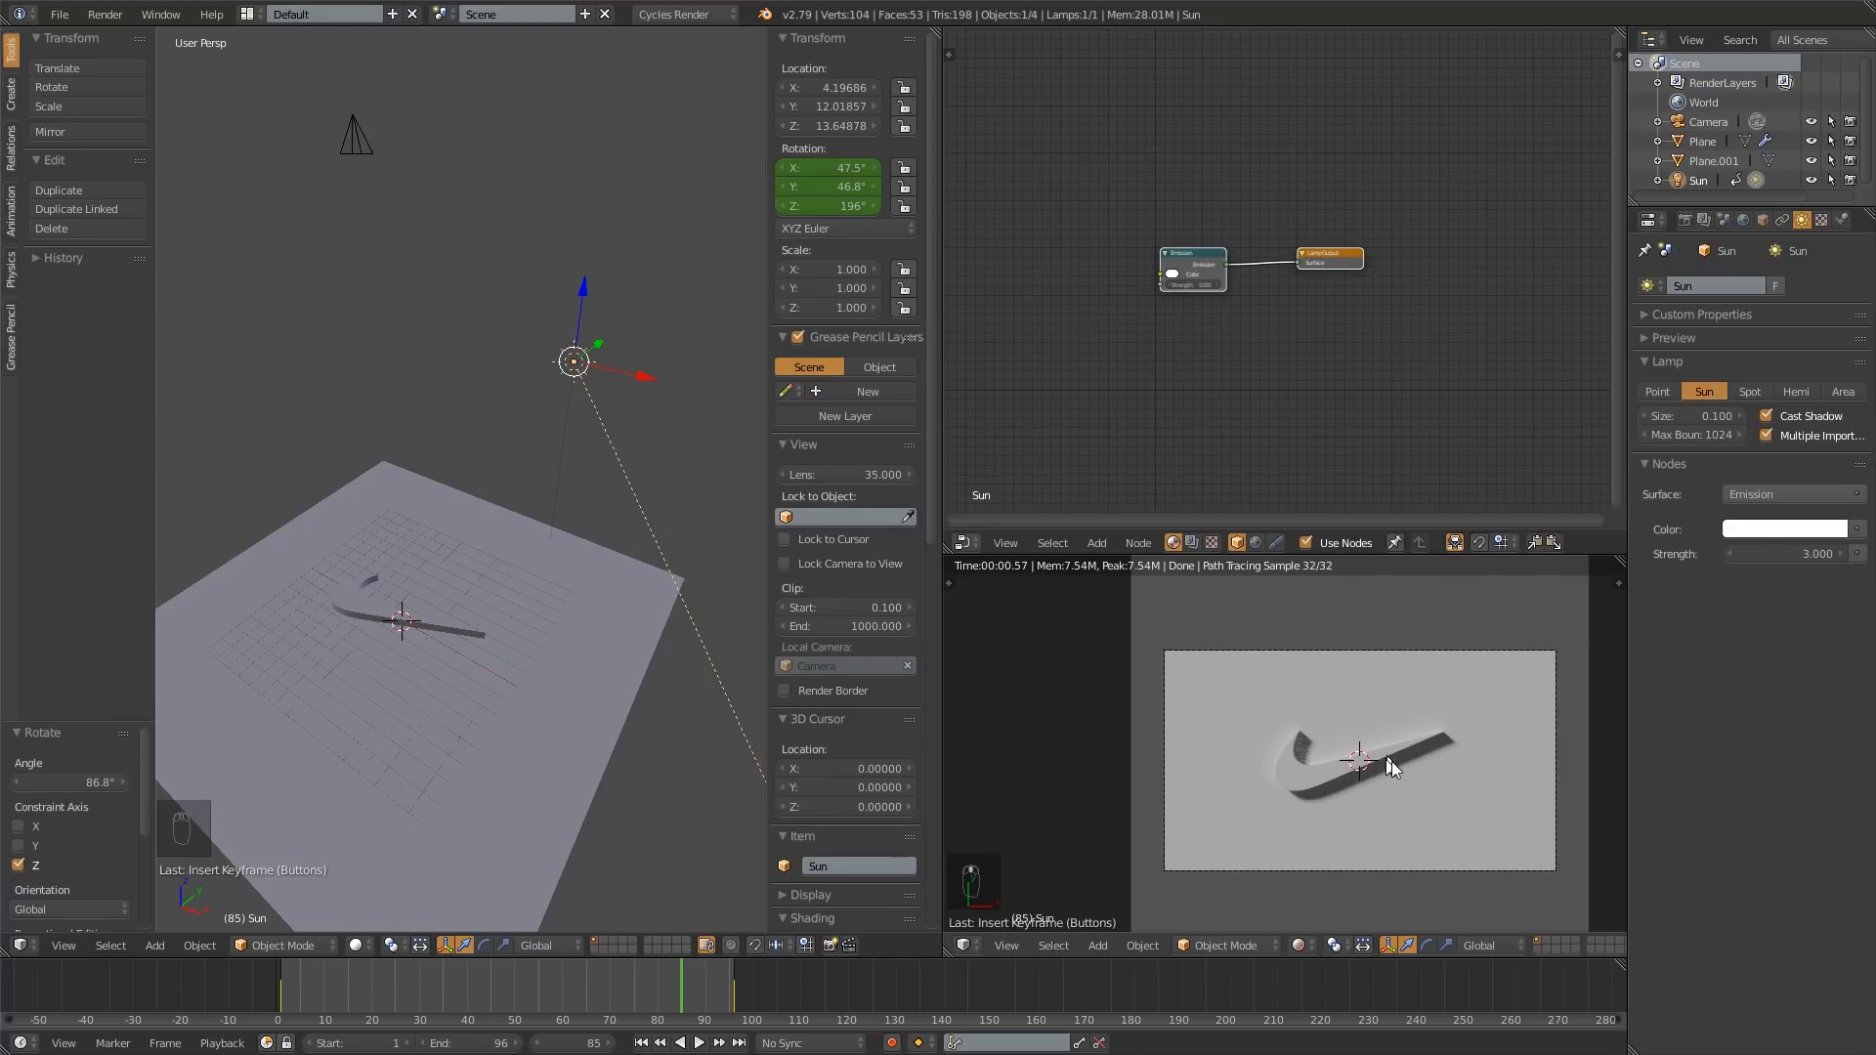
{"action": "scroll", "coordinate": [1377, 777], "scroll_direction": "up", "scroll_amount": 2}
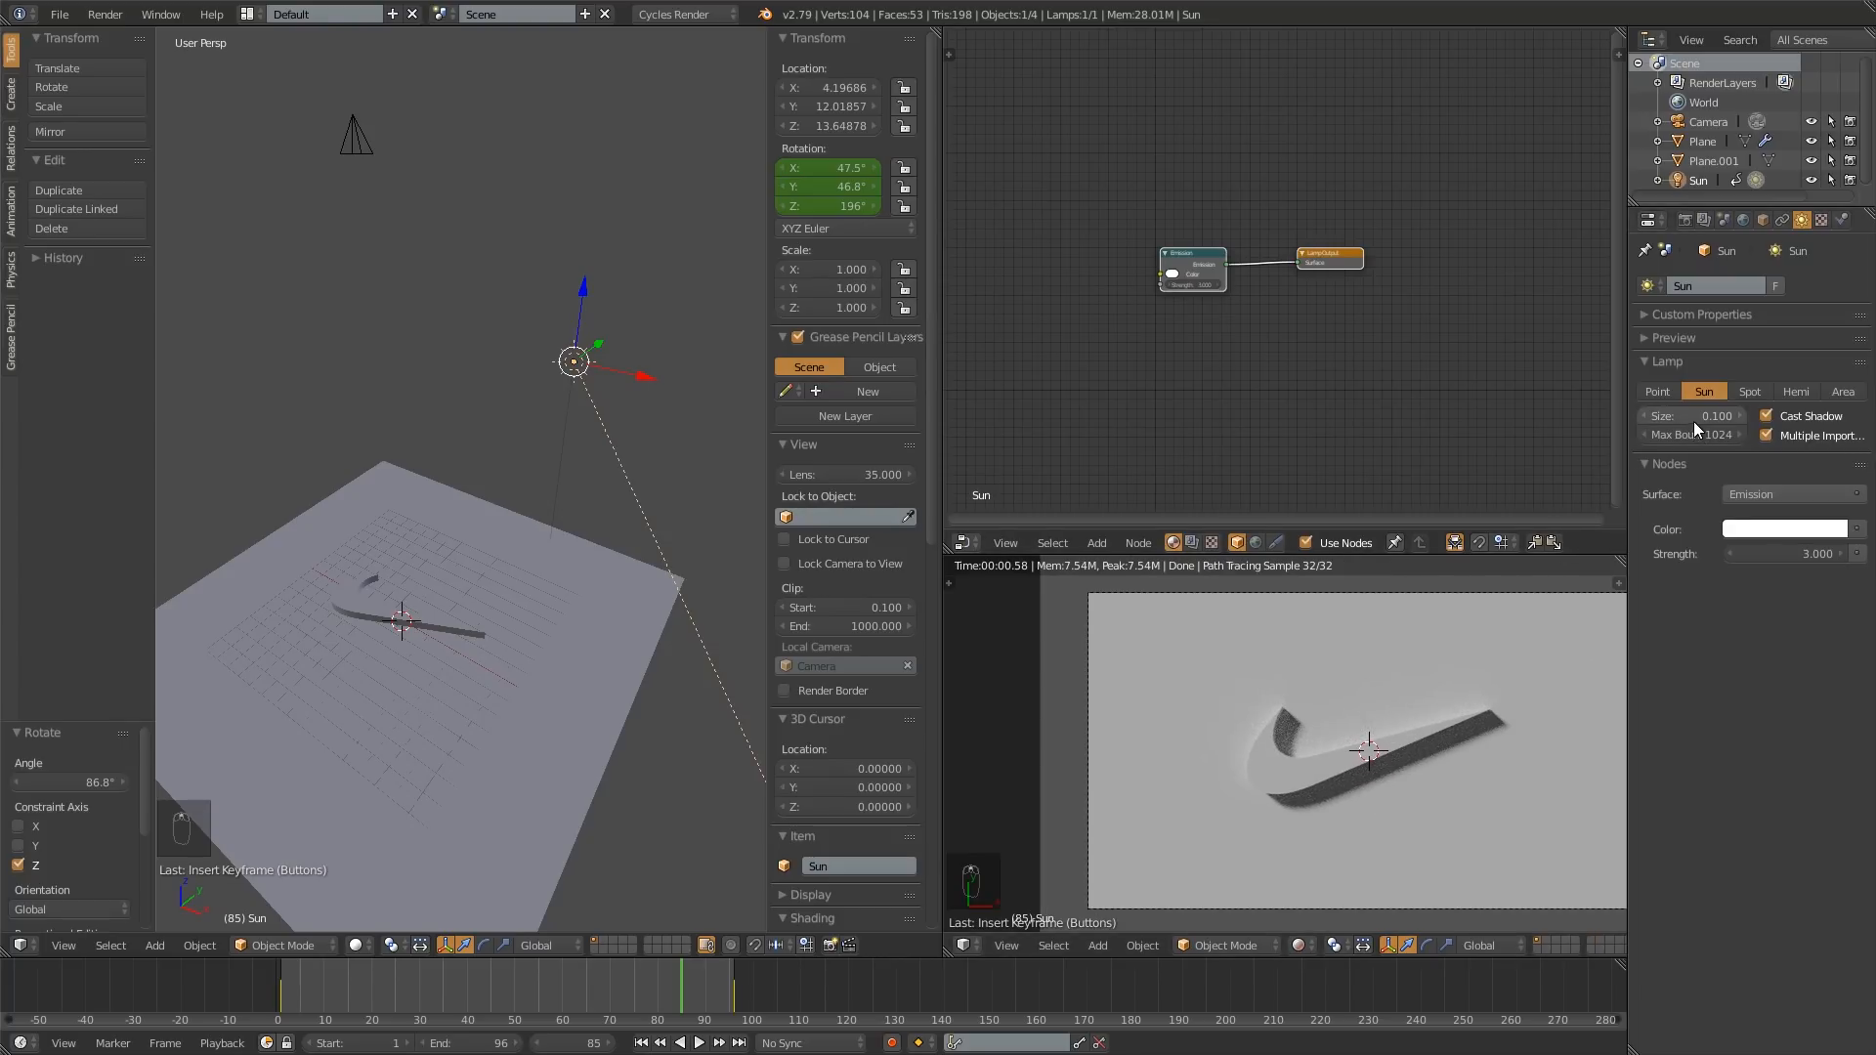
{"action": "left_click_drag", "start_coordinate": [1692, 420], "coordinate": [1733, 418]}
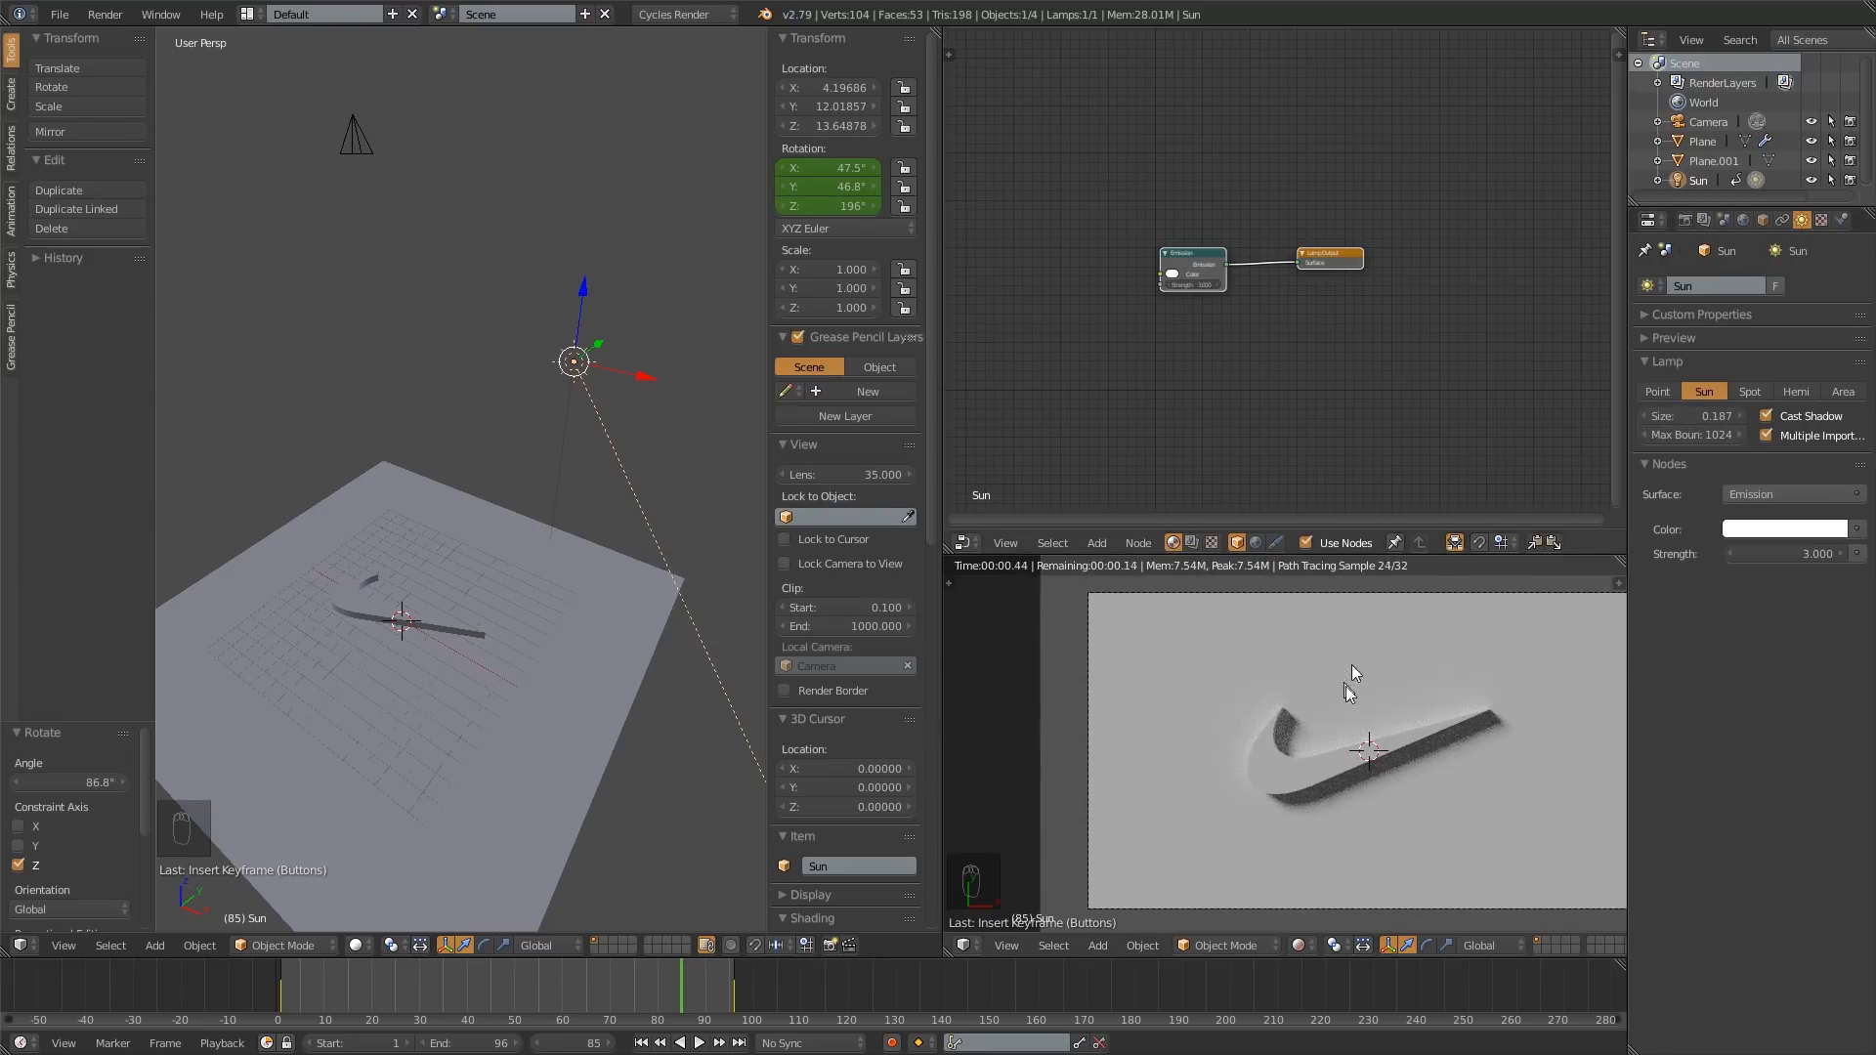
Step: Raise the swoosh object about 0.136 units along the global Z axis
{"action": "scroll", "coordinate": [1351, 674], "scroll_direction": "up", "scroll_amount": 5}
{"action": "middle_click_drag", "start_coordinate": [719, 615], "coordinate": [414, 582]}
{"action": "scroll", "coordinate": [361, 619], "scroll_direction": "up", "scroll_amount": 2}
{"action": "right_click", "coordinate": [357, 626]}
{"action": "scroll", "coordinate": [432, 644], "scroll_direction": "up", "scroll_amount": 1}
{"action": "key", "text": "g"}
{"action": "key", "text": "z"}
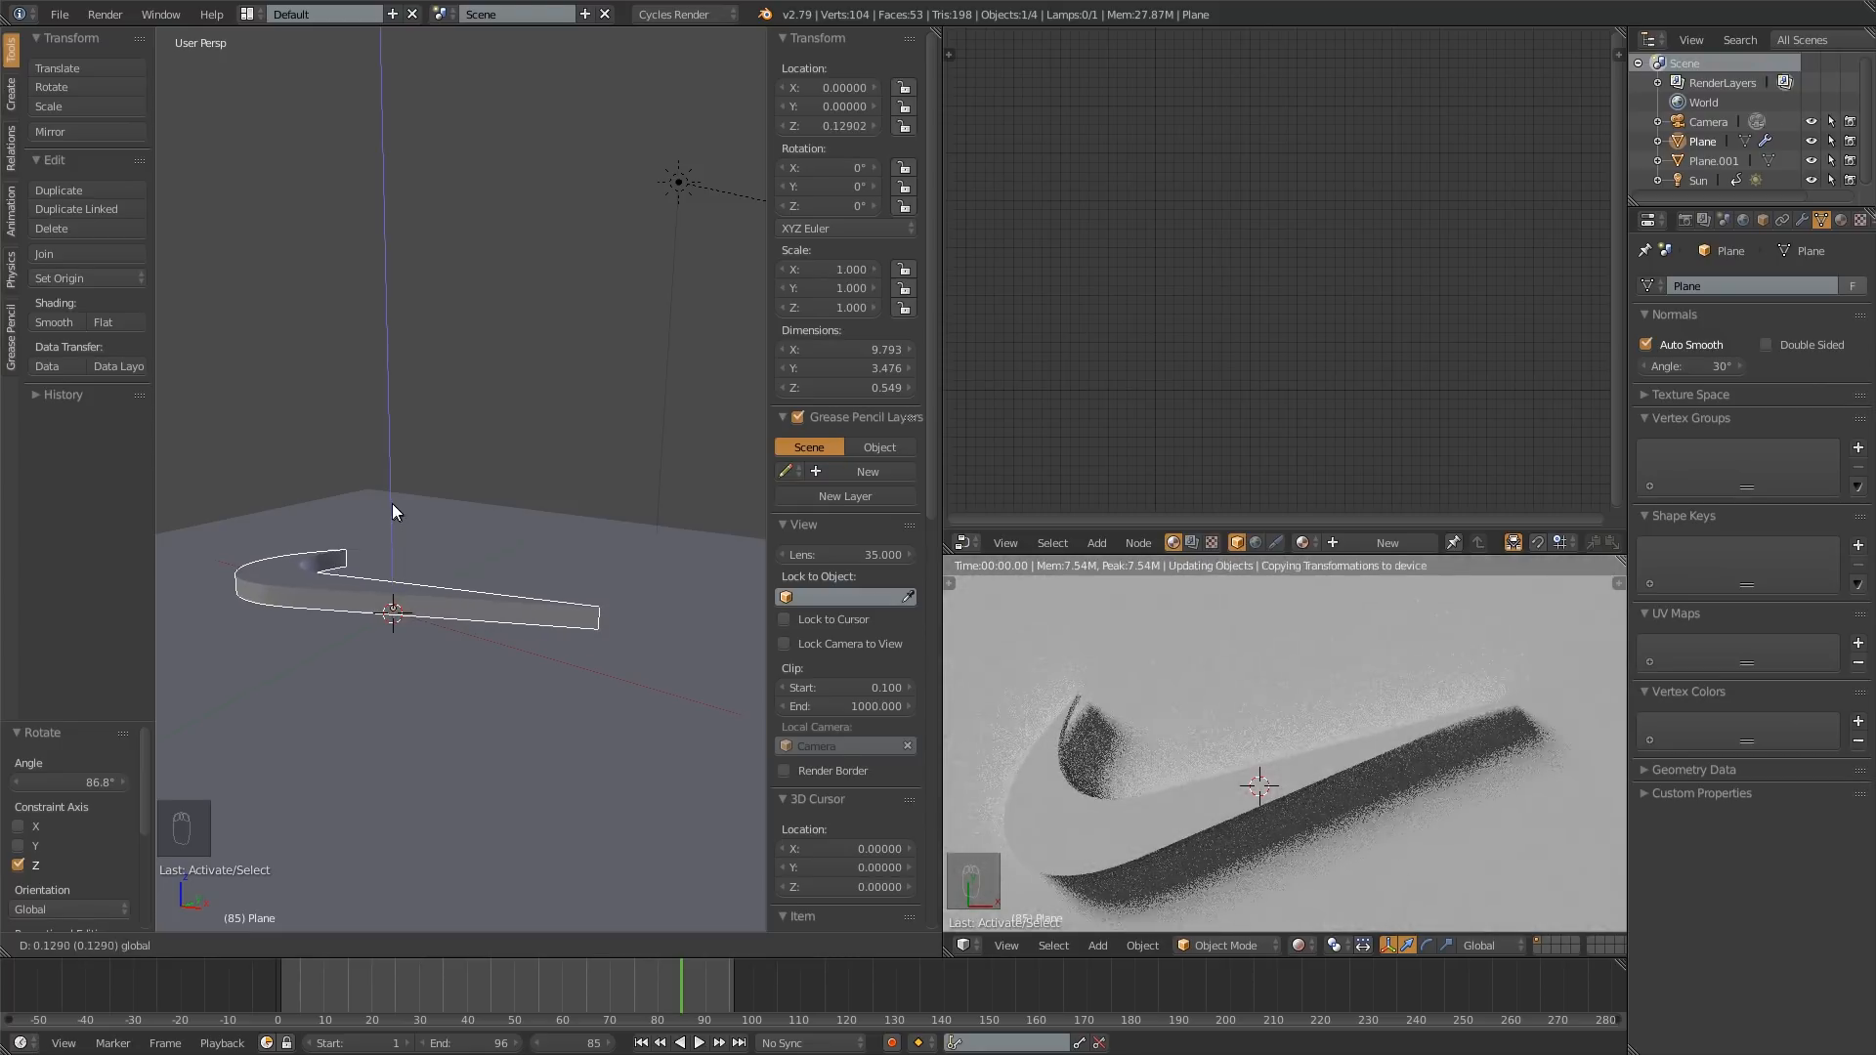
{"action": "left_click", "coordinate": [384, 501]}
Step: Examine the raised swoosh and its shadow in the rendered preview, close up and through the camera
{"action": "mouse_move", "coordinate": [384, 502]}
{"action": "middle_mouse_down"}
{"action": "mouse_move", "coordinate": [388, 545]}
{"action": "mouse_move", "coordinate": [385, 494]}
{"action": "middle_mouse_up"}
{"action": "scroll", "coordinate": [1081, 690], "scroll_direction": "up", "scroll_amount": 3}
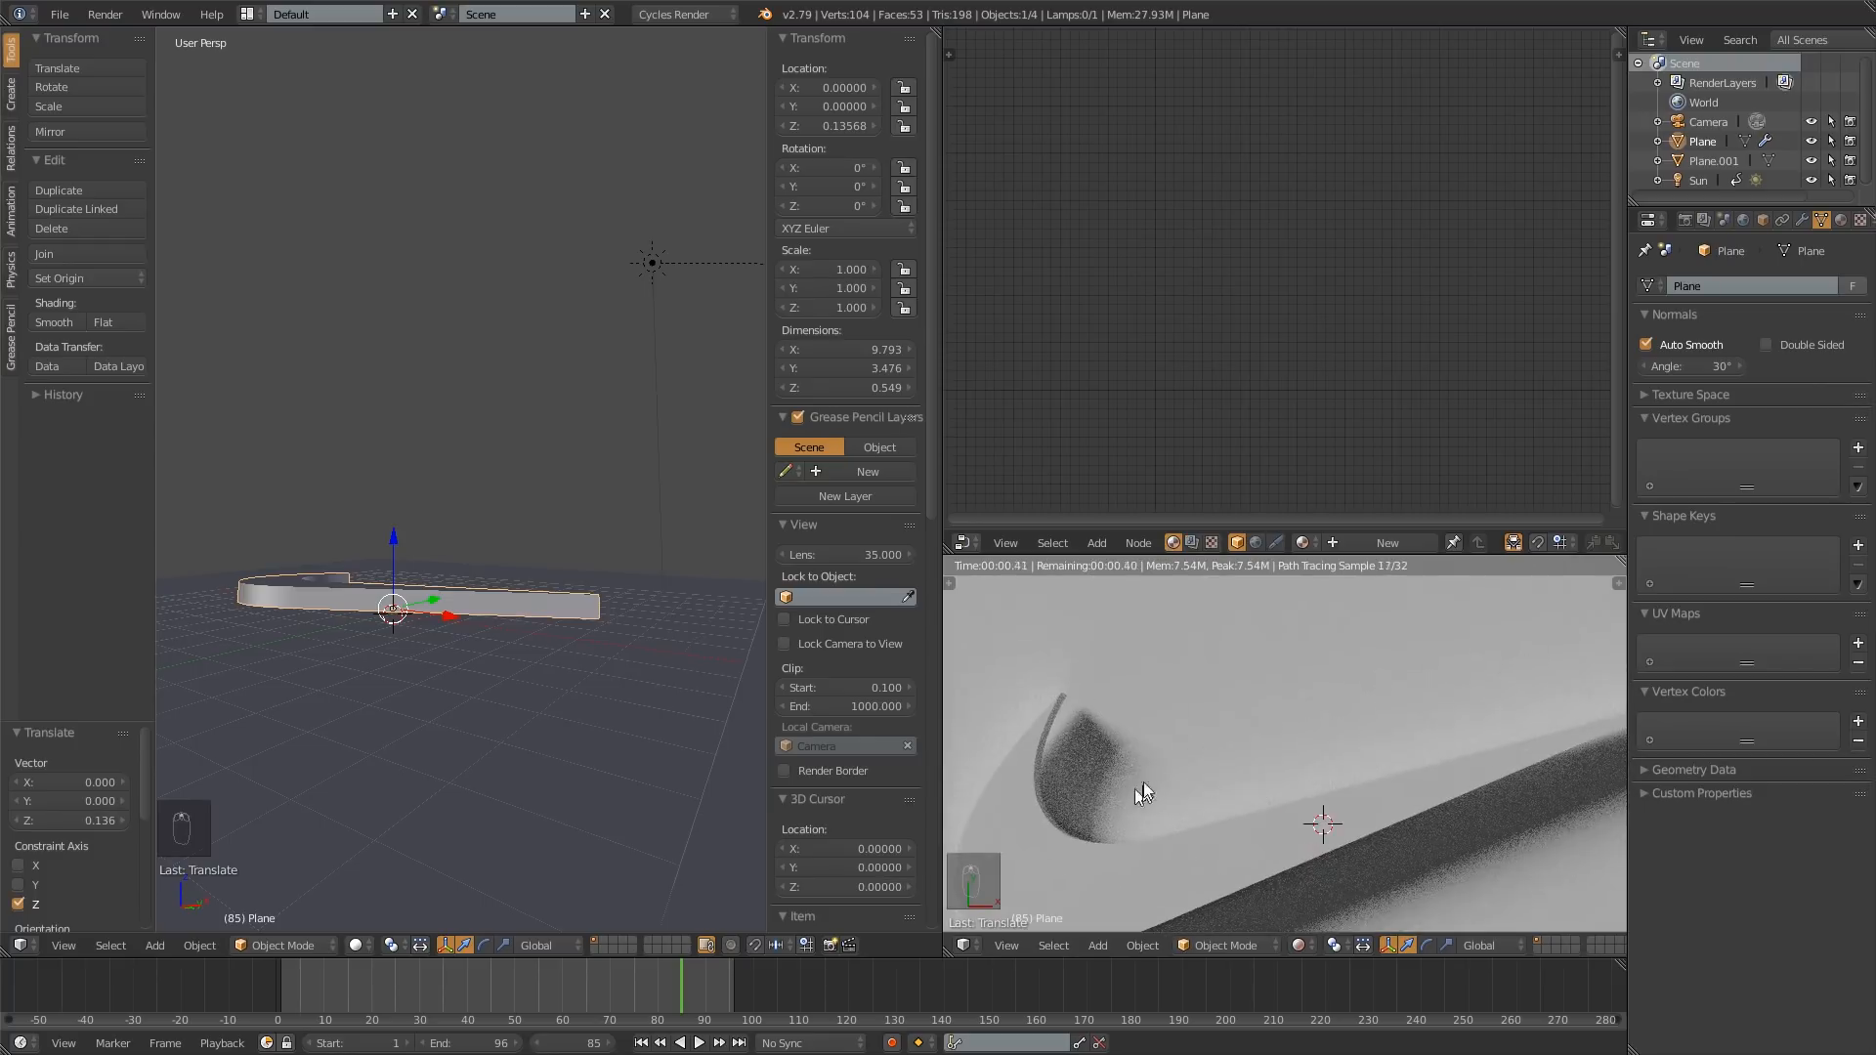
{"action": "middle_click_drag", "start_coordinate": [1143, 793], "coordinate": [1475, 698]}
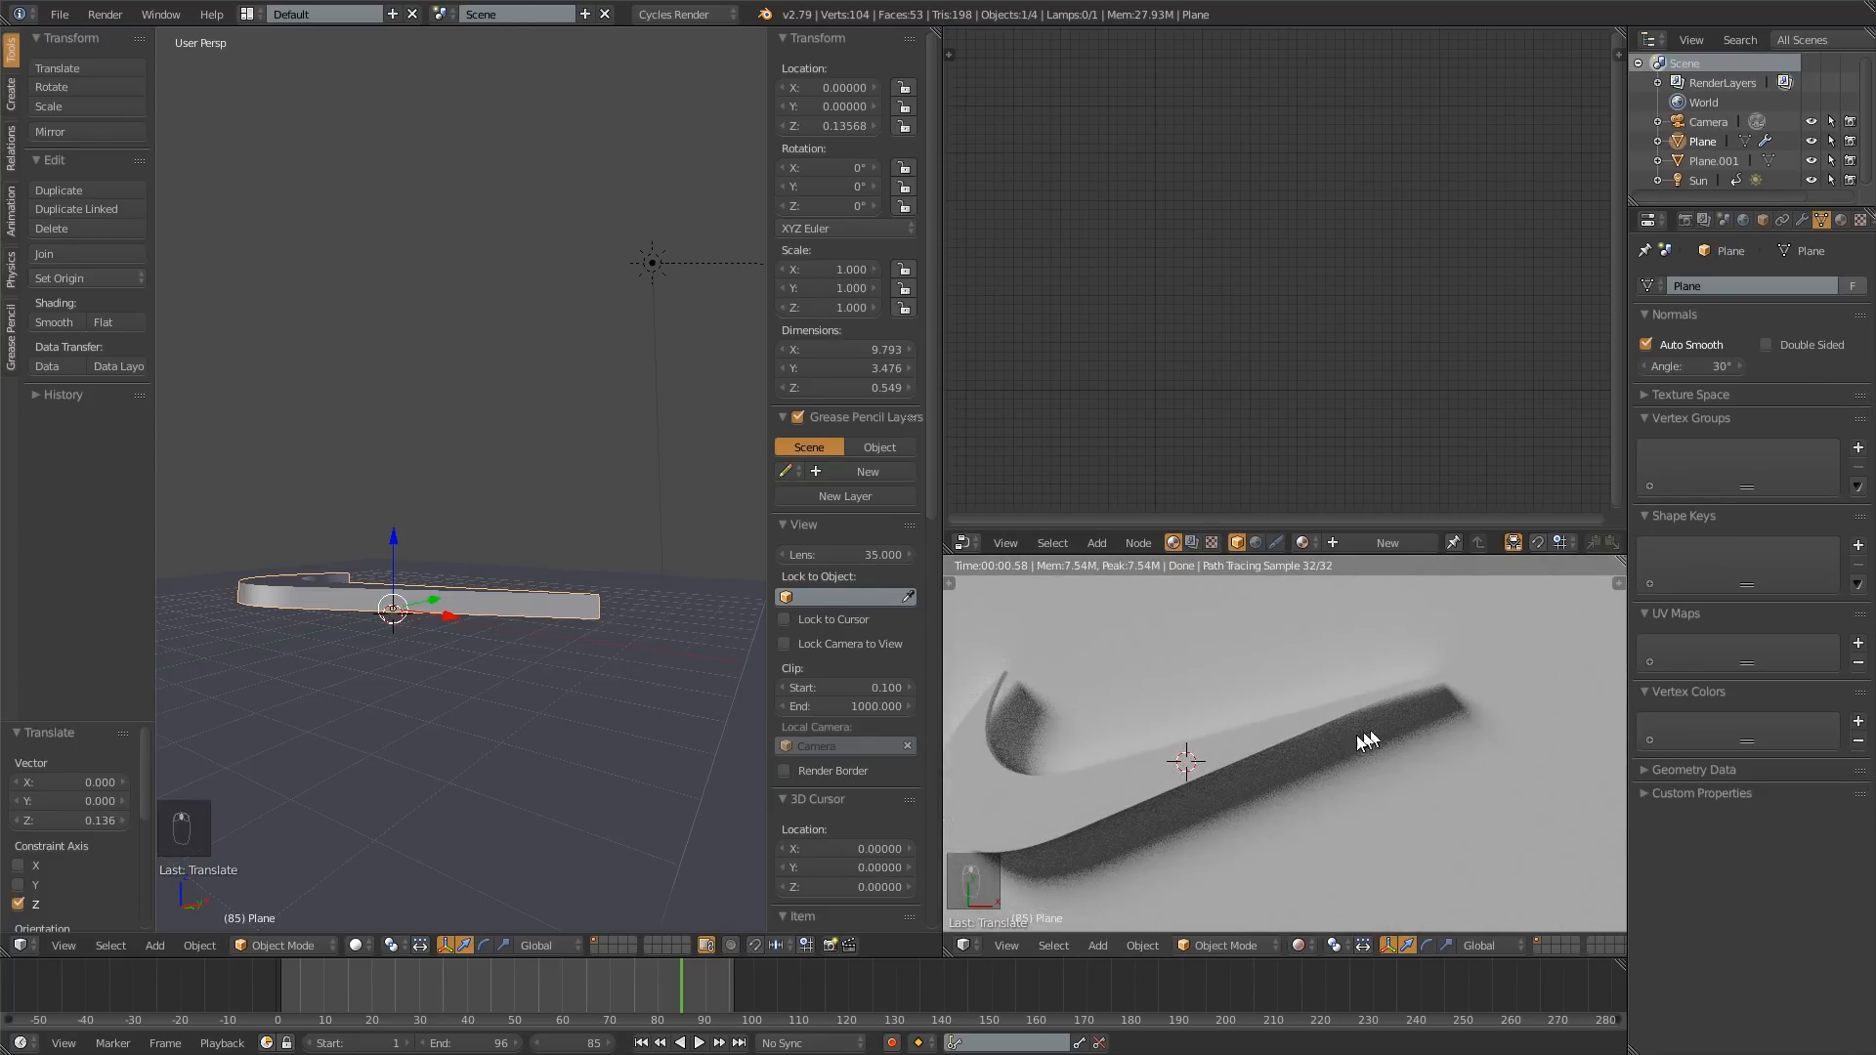
{"action": "scroll", "coordinate": [1328, 757], "scroll_direction": "down", "scroll_amount": 2}
{"action": "key", "text": "KP_0"}
{"action": "scroll", "coordinate": [1352, 801], "scroll_direction": "down", "scroll_amount": 2}
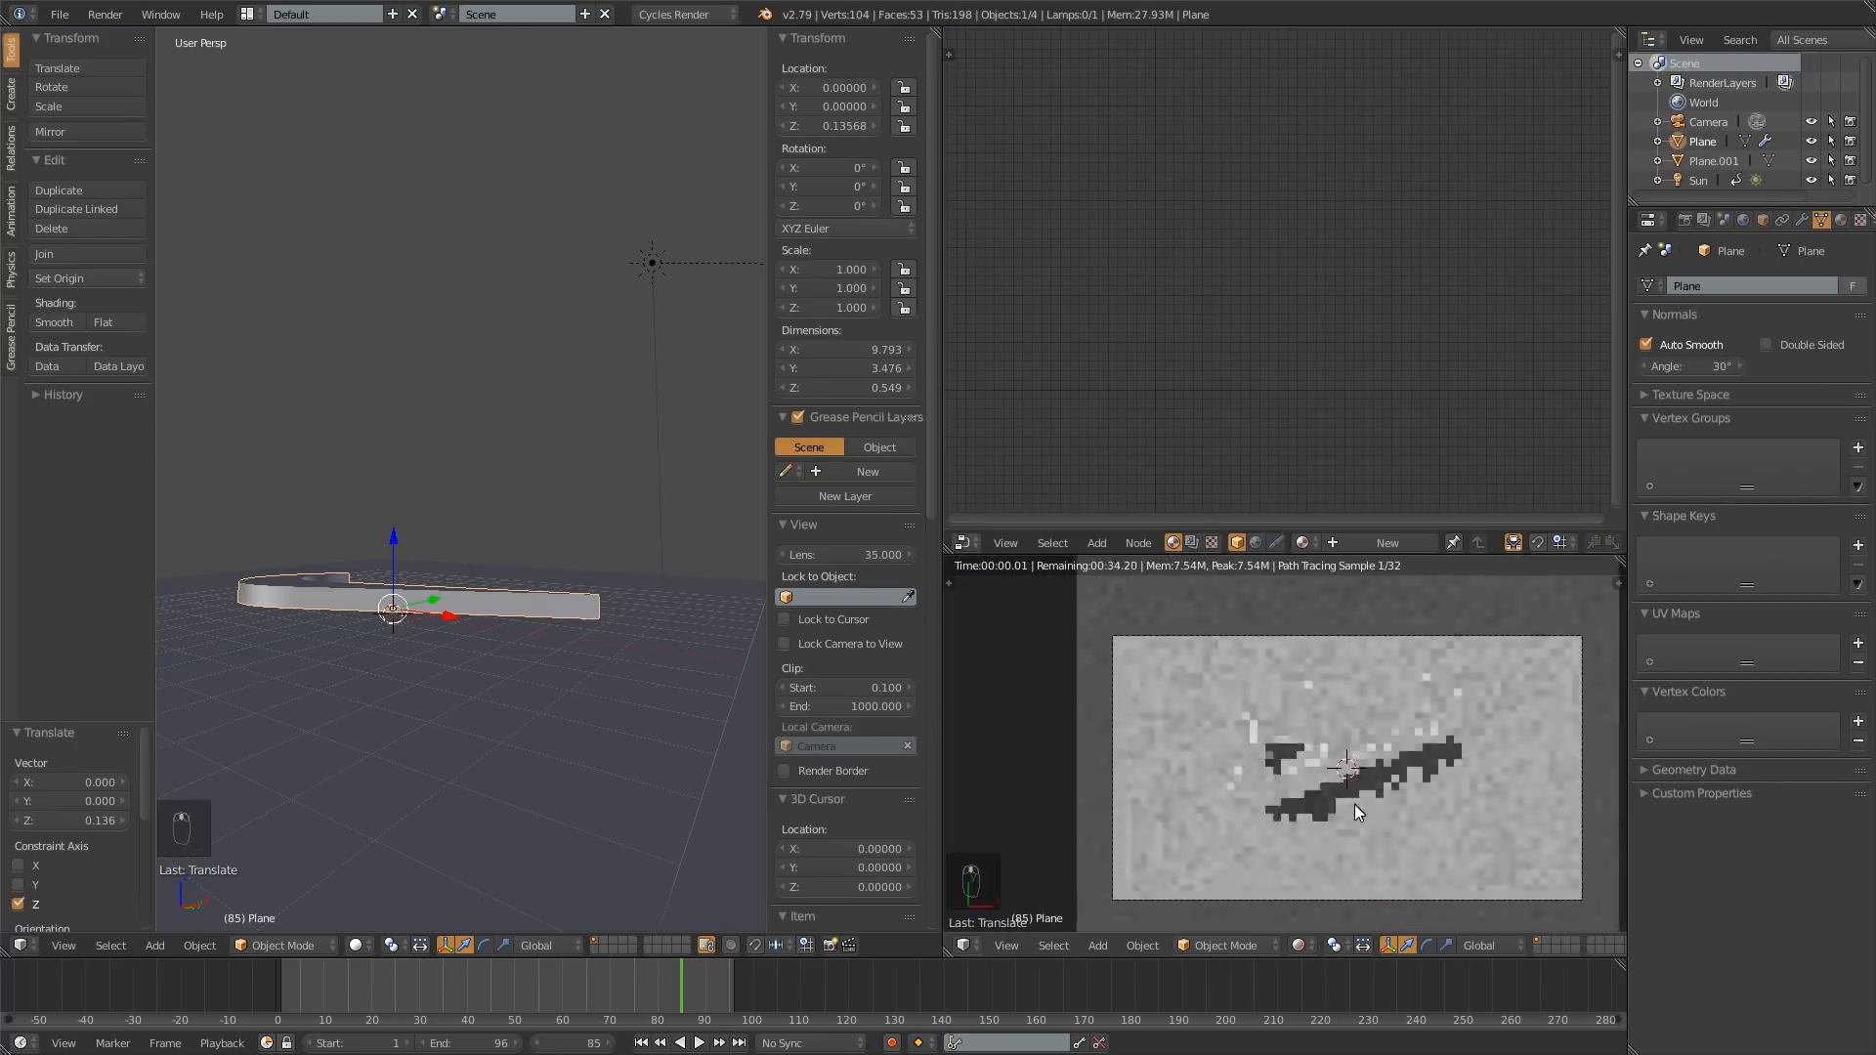
{"action": "middle_click_drag", "start_coordinate": [1372, 808], "coordinate": [1342, 810], "text": "shift"}
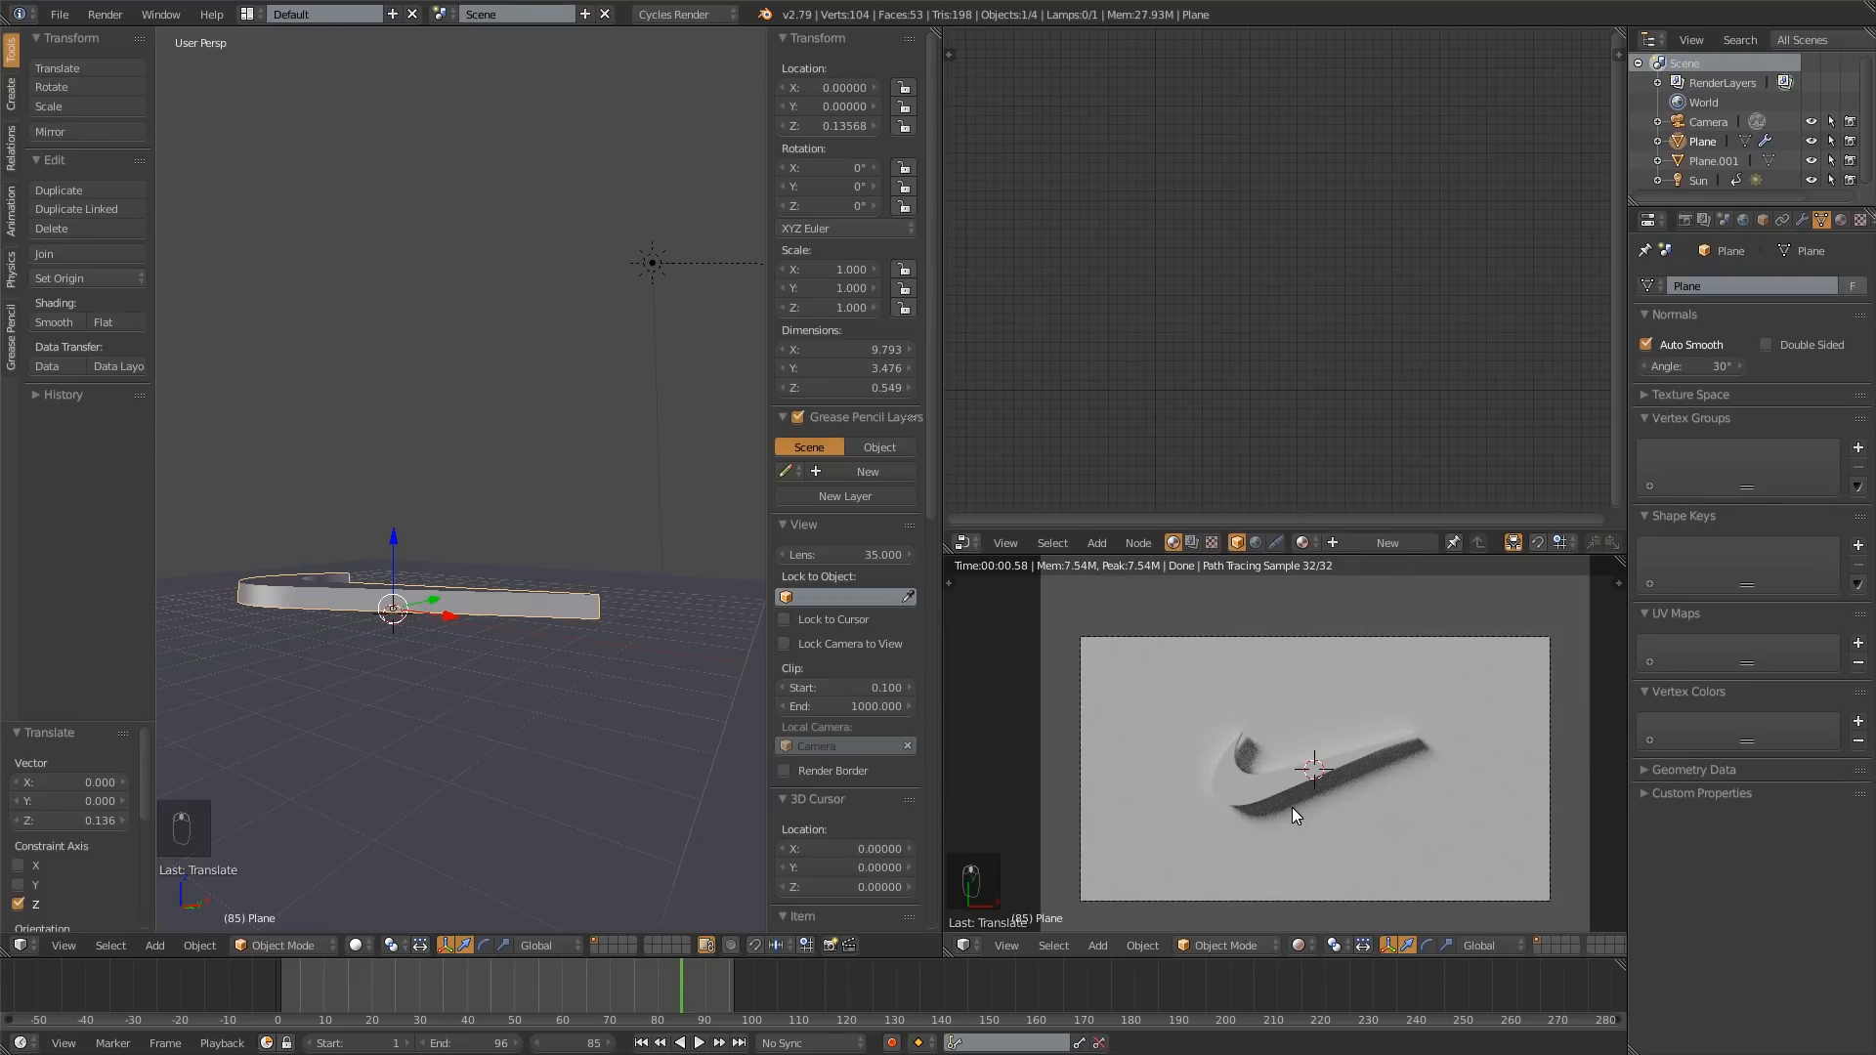
Step: Select the background plane and give it a new material named "ground"
{"action": "middle_click_drag", "start_coordinate": [459, 598], "coordinate": [547, 650]}
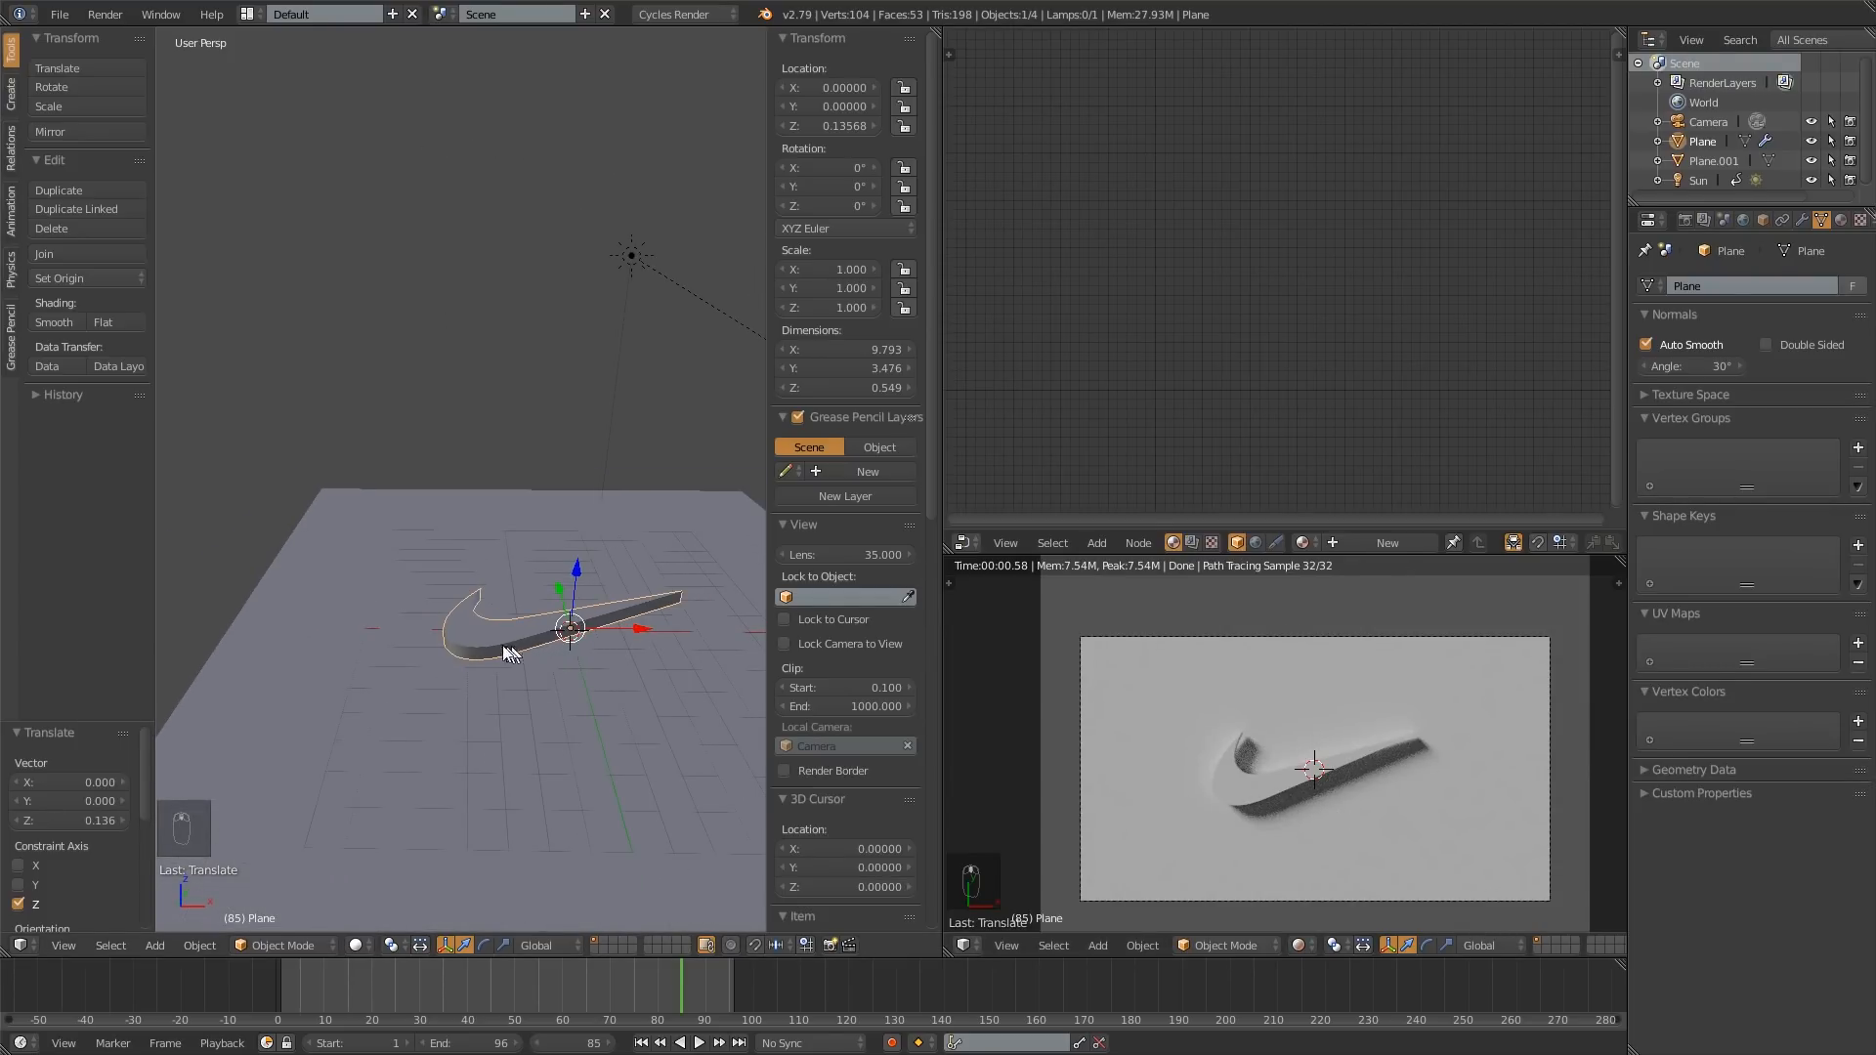
{"action": "middle_click_drag", "start_coordinate": [718, 652], "coordinate": [553, 654]}
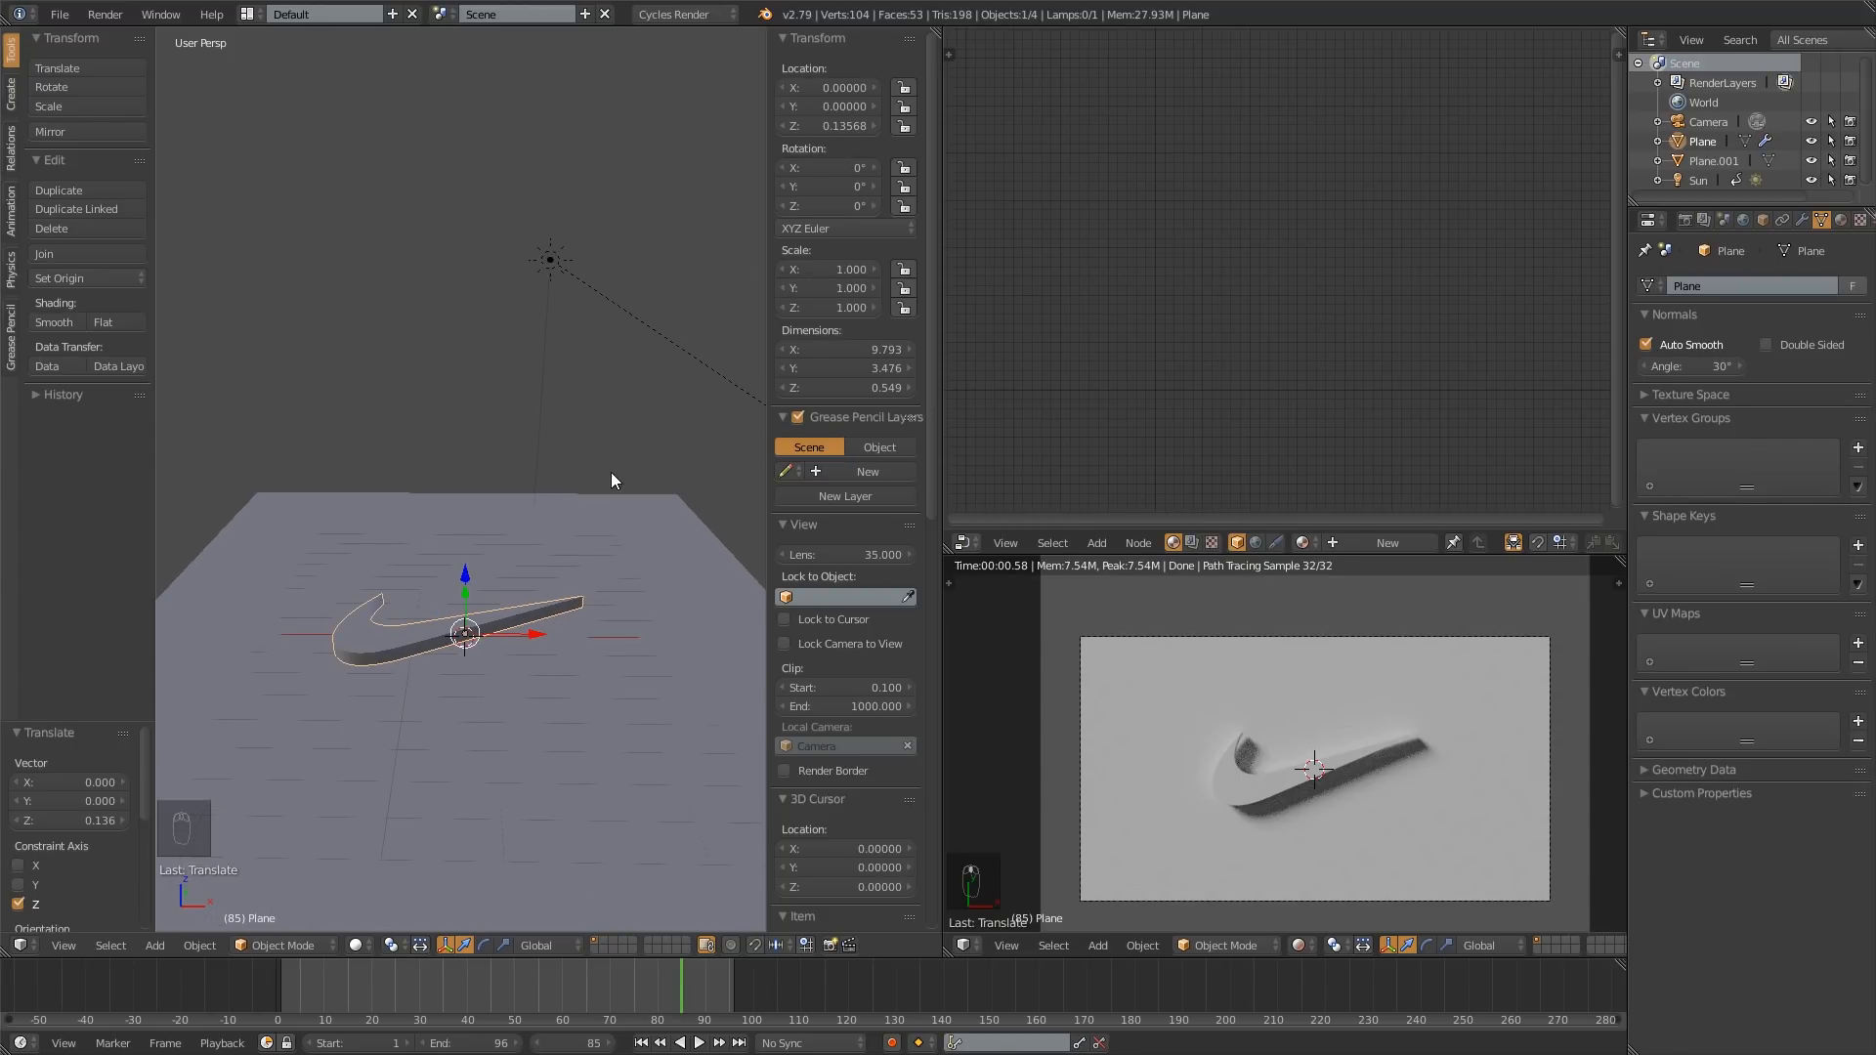
{"action": "right_click", "coordinate": [465, 555]}
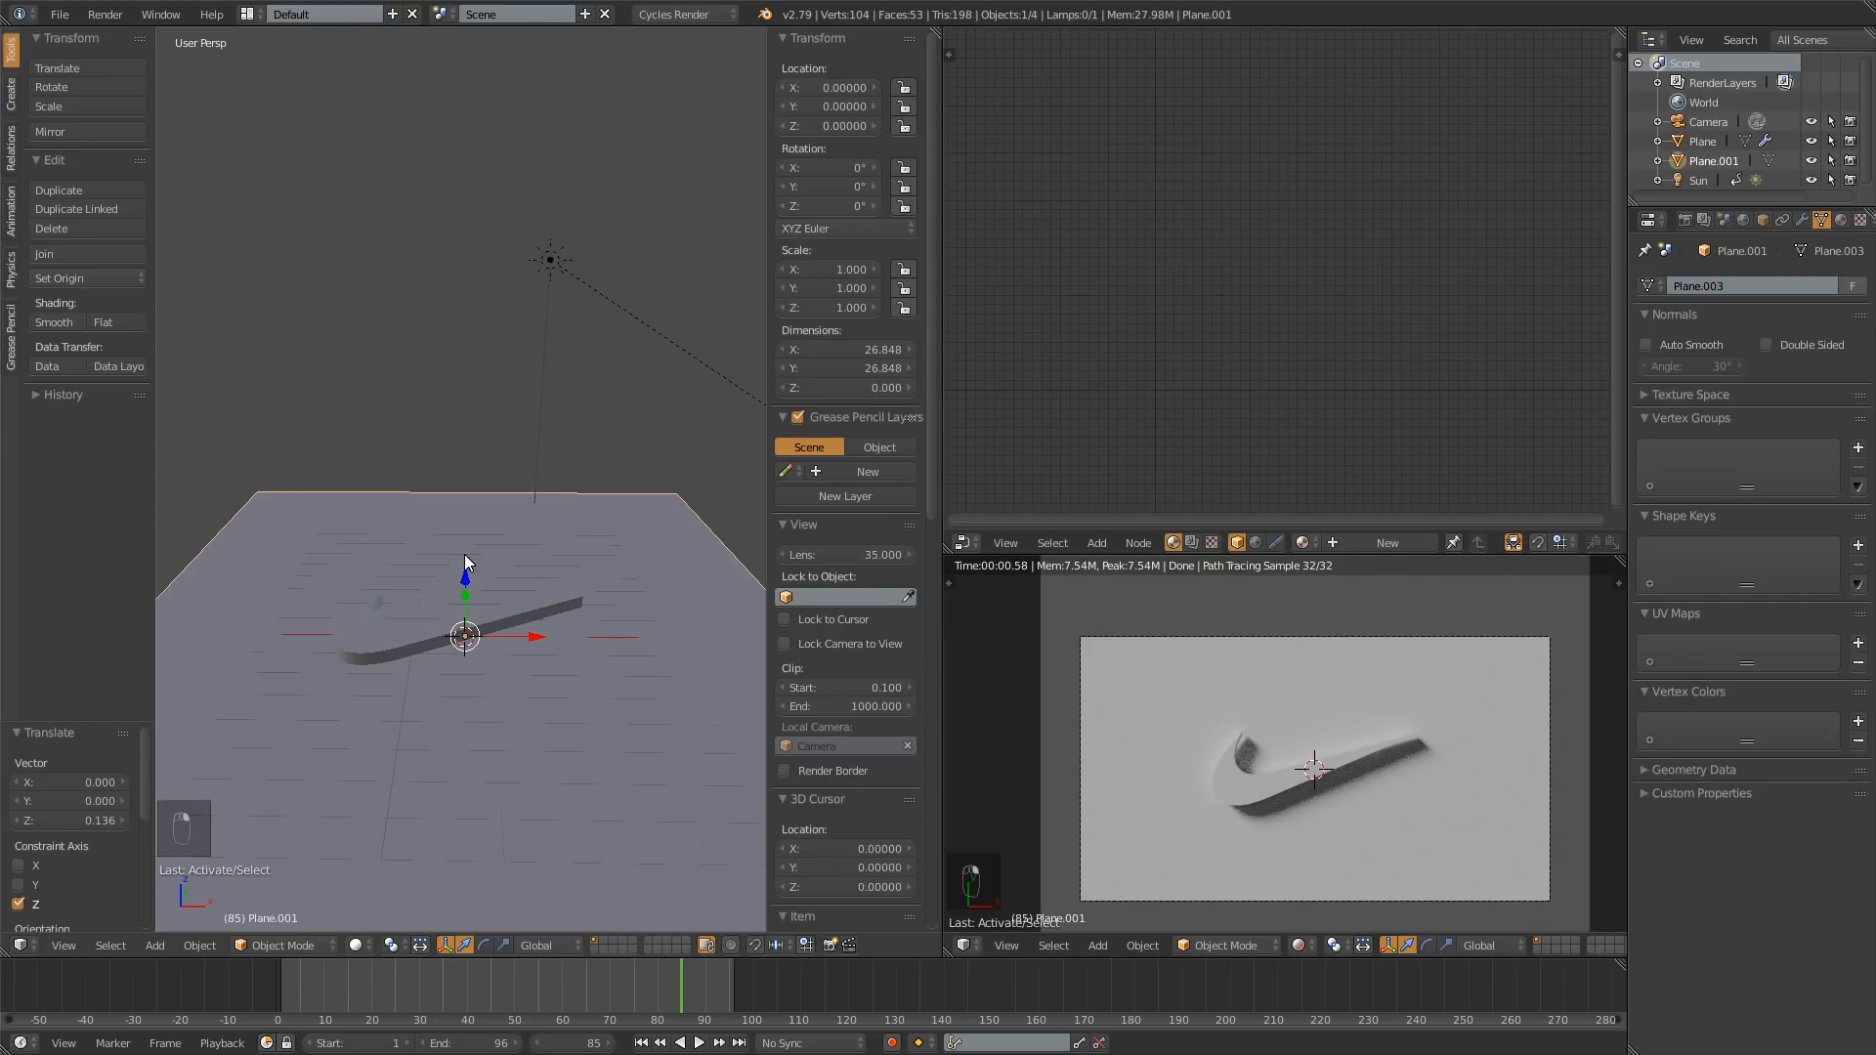
{"action": "left_click", "coordinate": [1840, 221]}
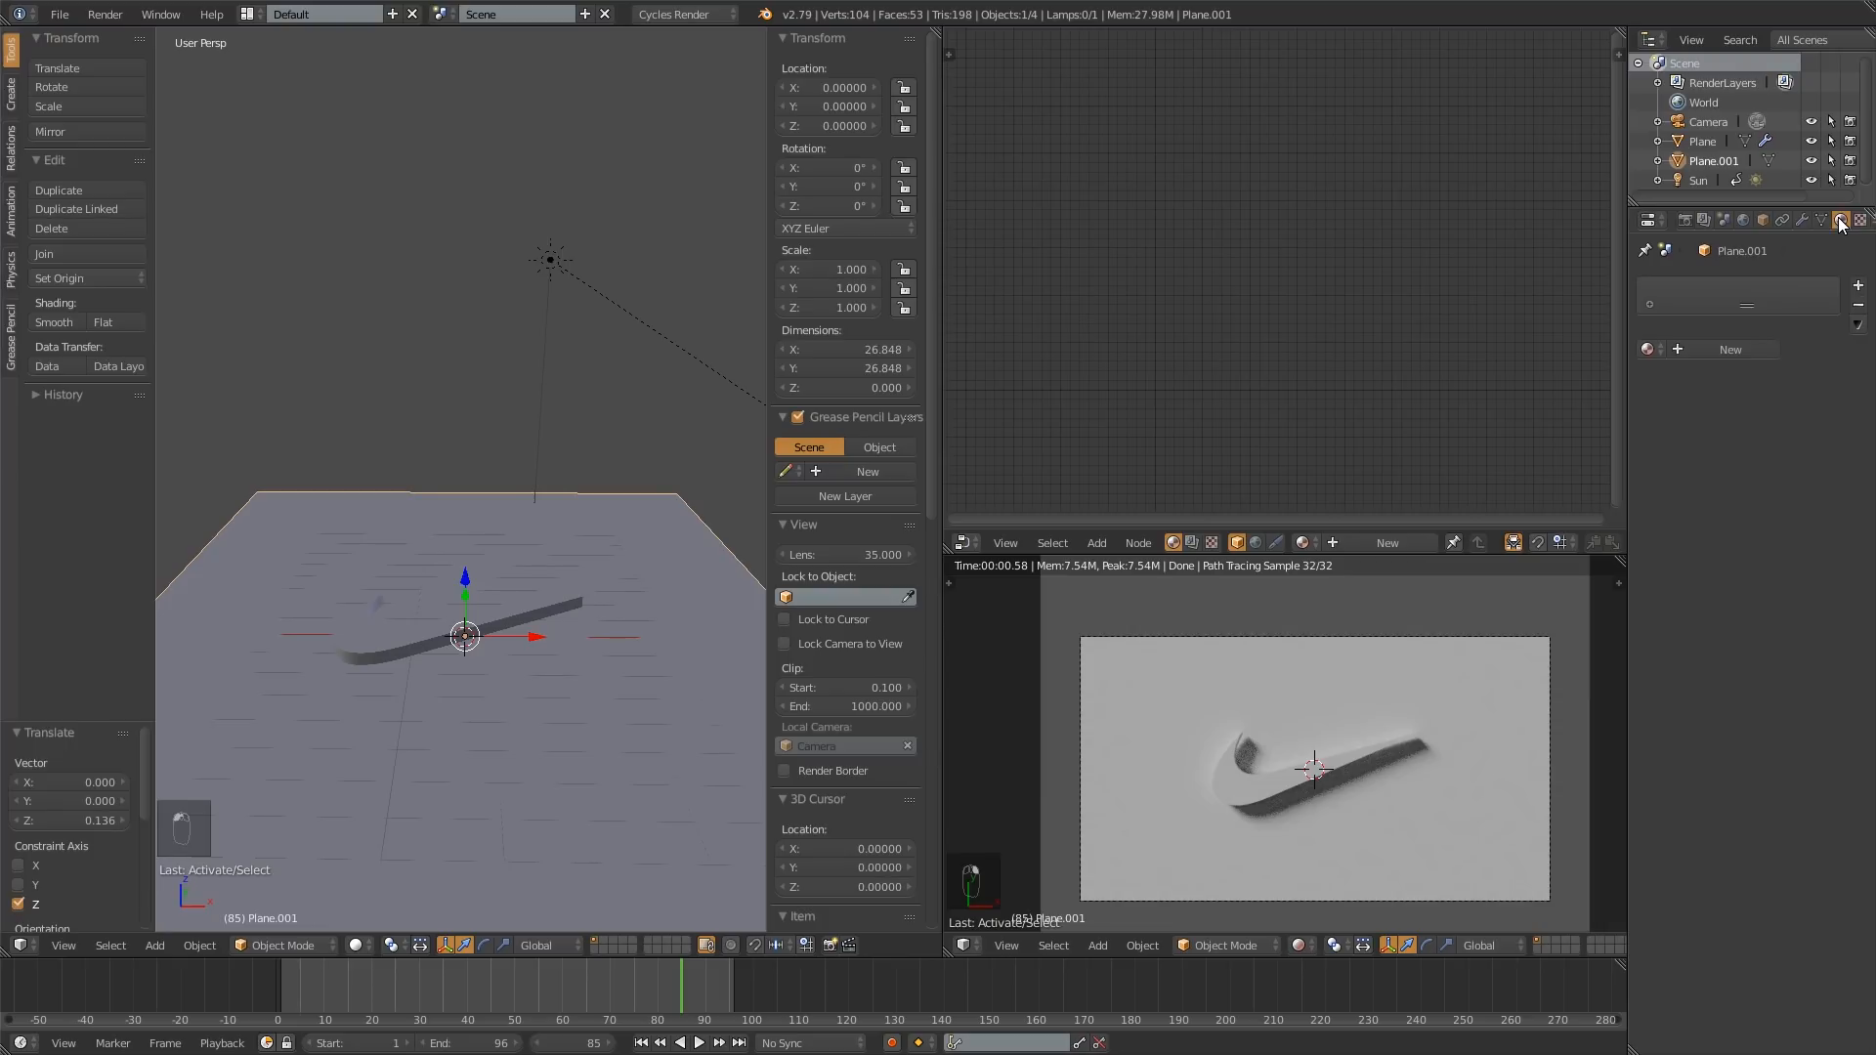
{"action": "left_click", "coordinate": [1708, 348]}
{"action": "key", "text": "BackSpace"}
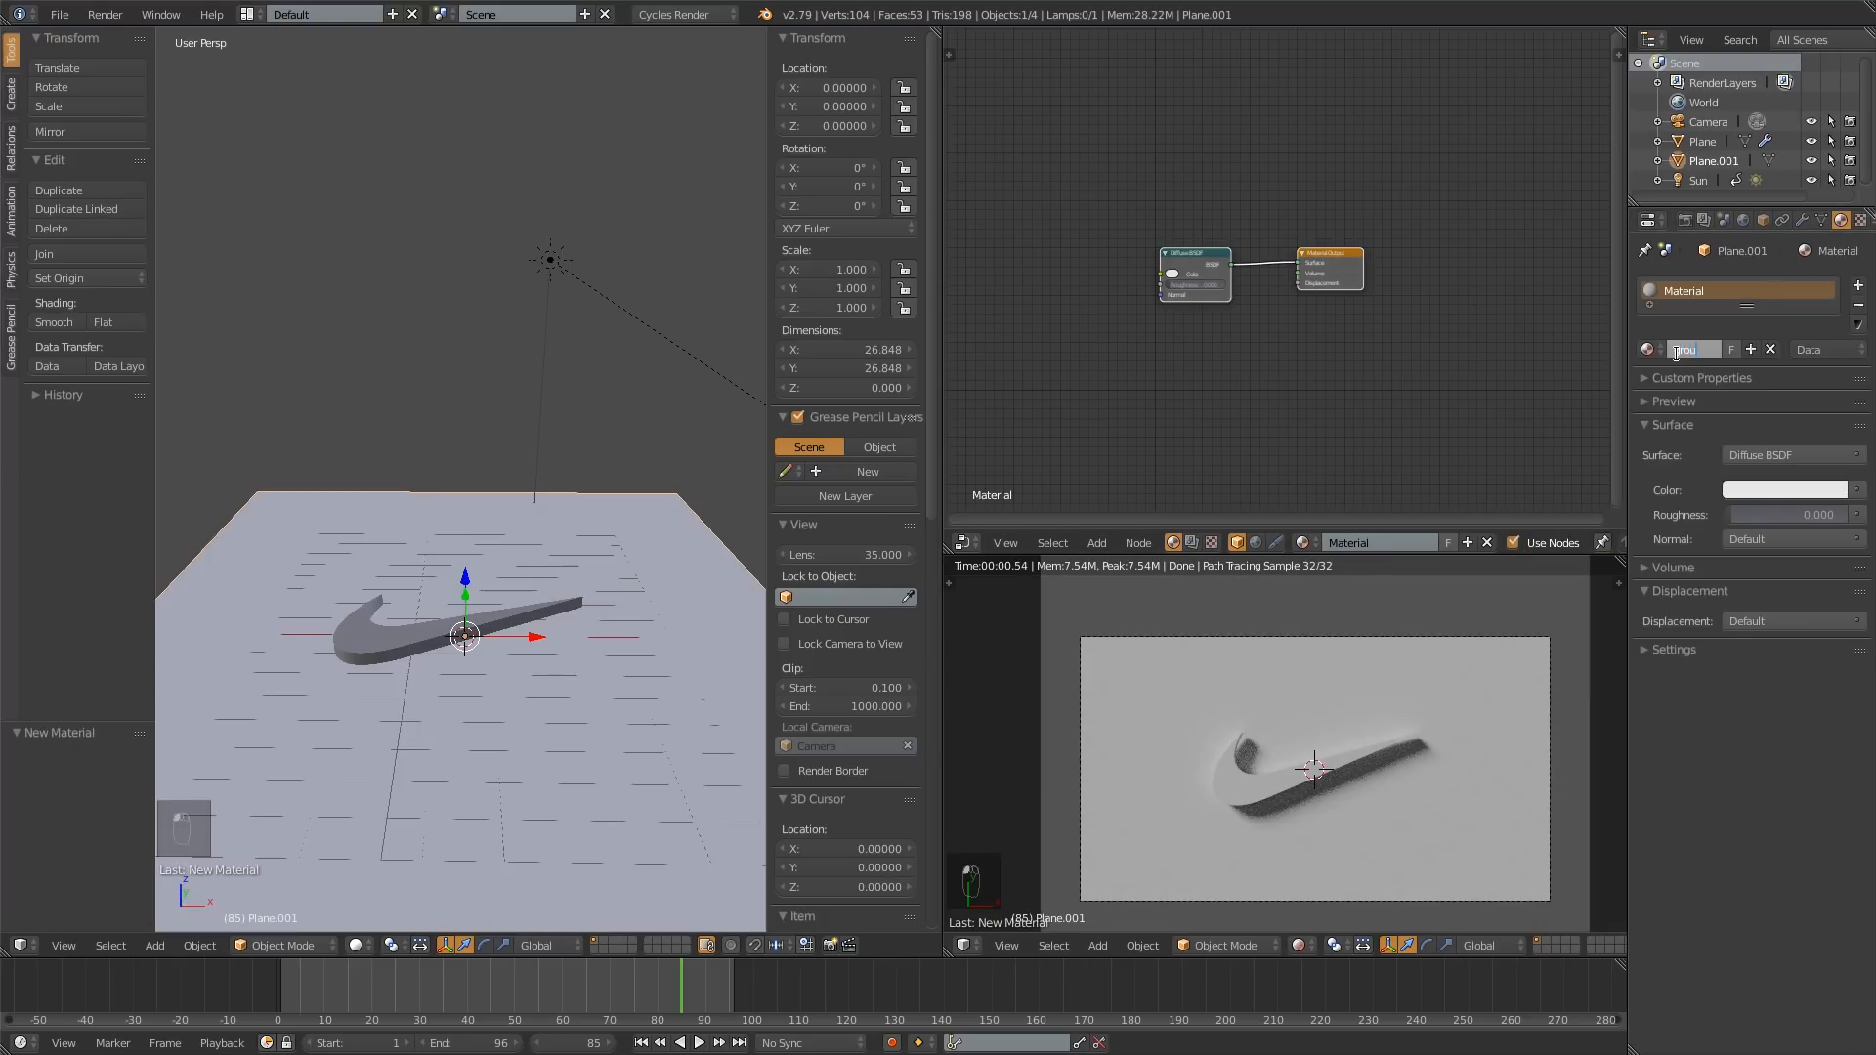
{"action": "type", "text": "ground"}
{"action": "key", "text": "Return"}
Step: Delete the Diffuse BSDF node from the ground material
{"action": "scroll", "coordinate": [1201, 259], "scroll_direction": "up", "scroll_amount": 2}
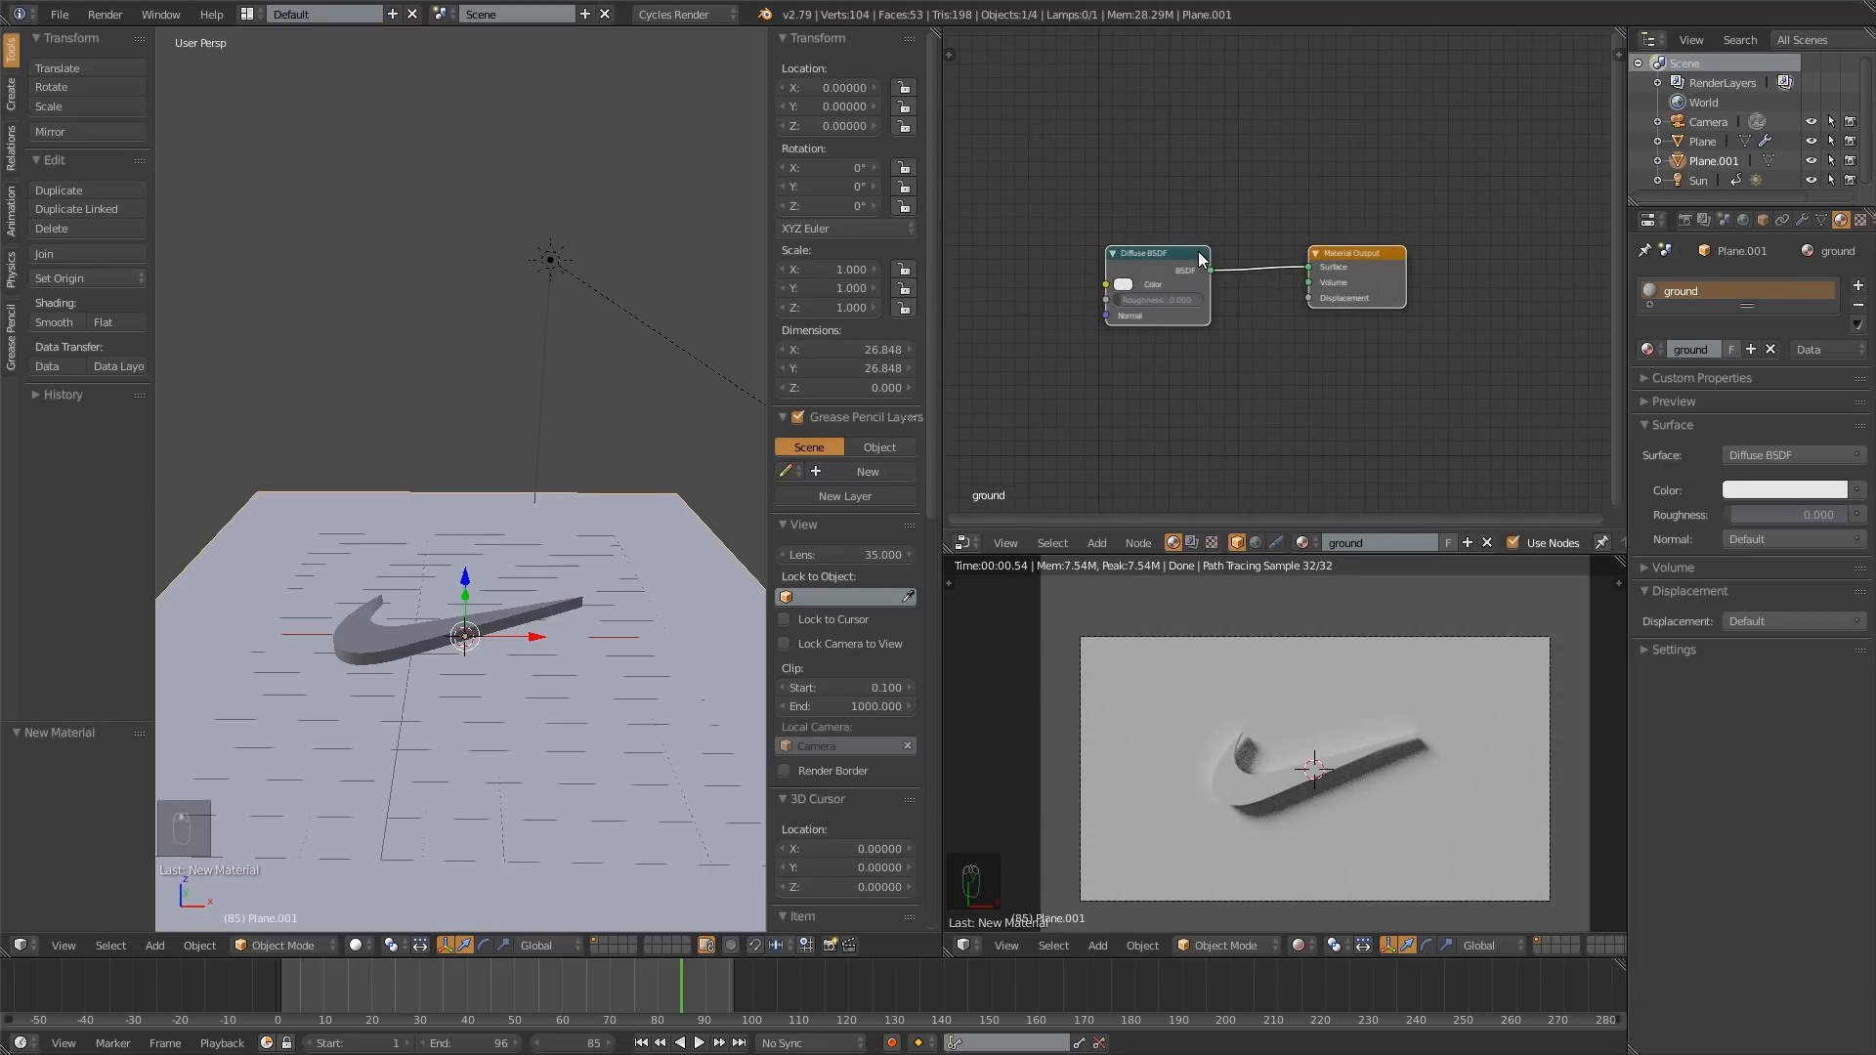
{"action": "left_click_drag", "start_coordinate": [1200, 258], "coordinate": [1231, 220]}
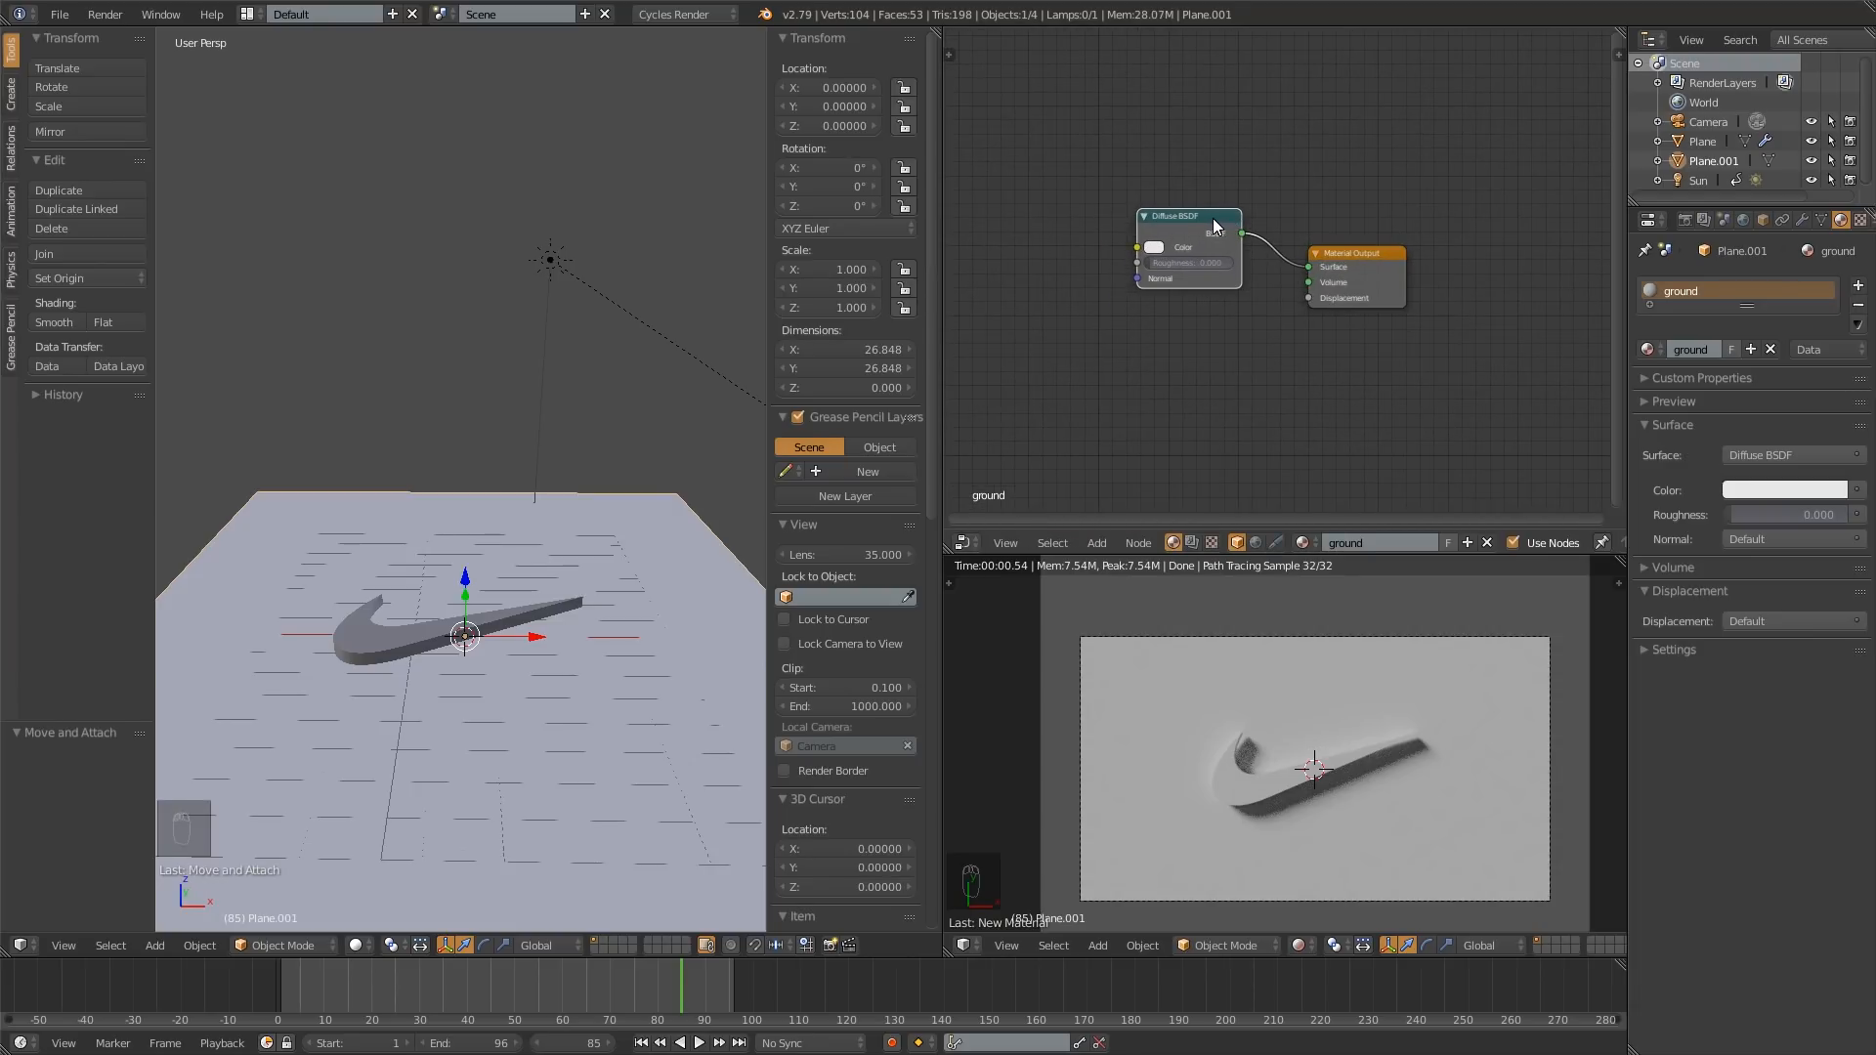
{"action": "left_click", "coordinate": [1208, 225]}
{"action": "key", "text": "x"}
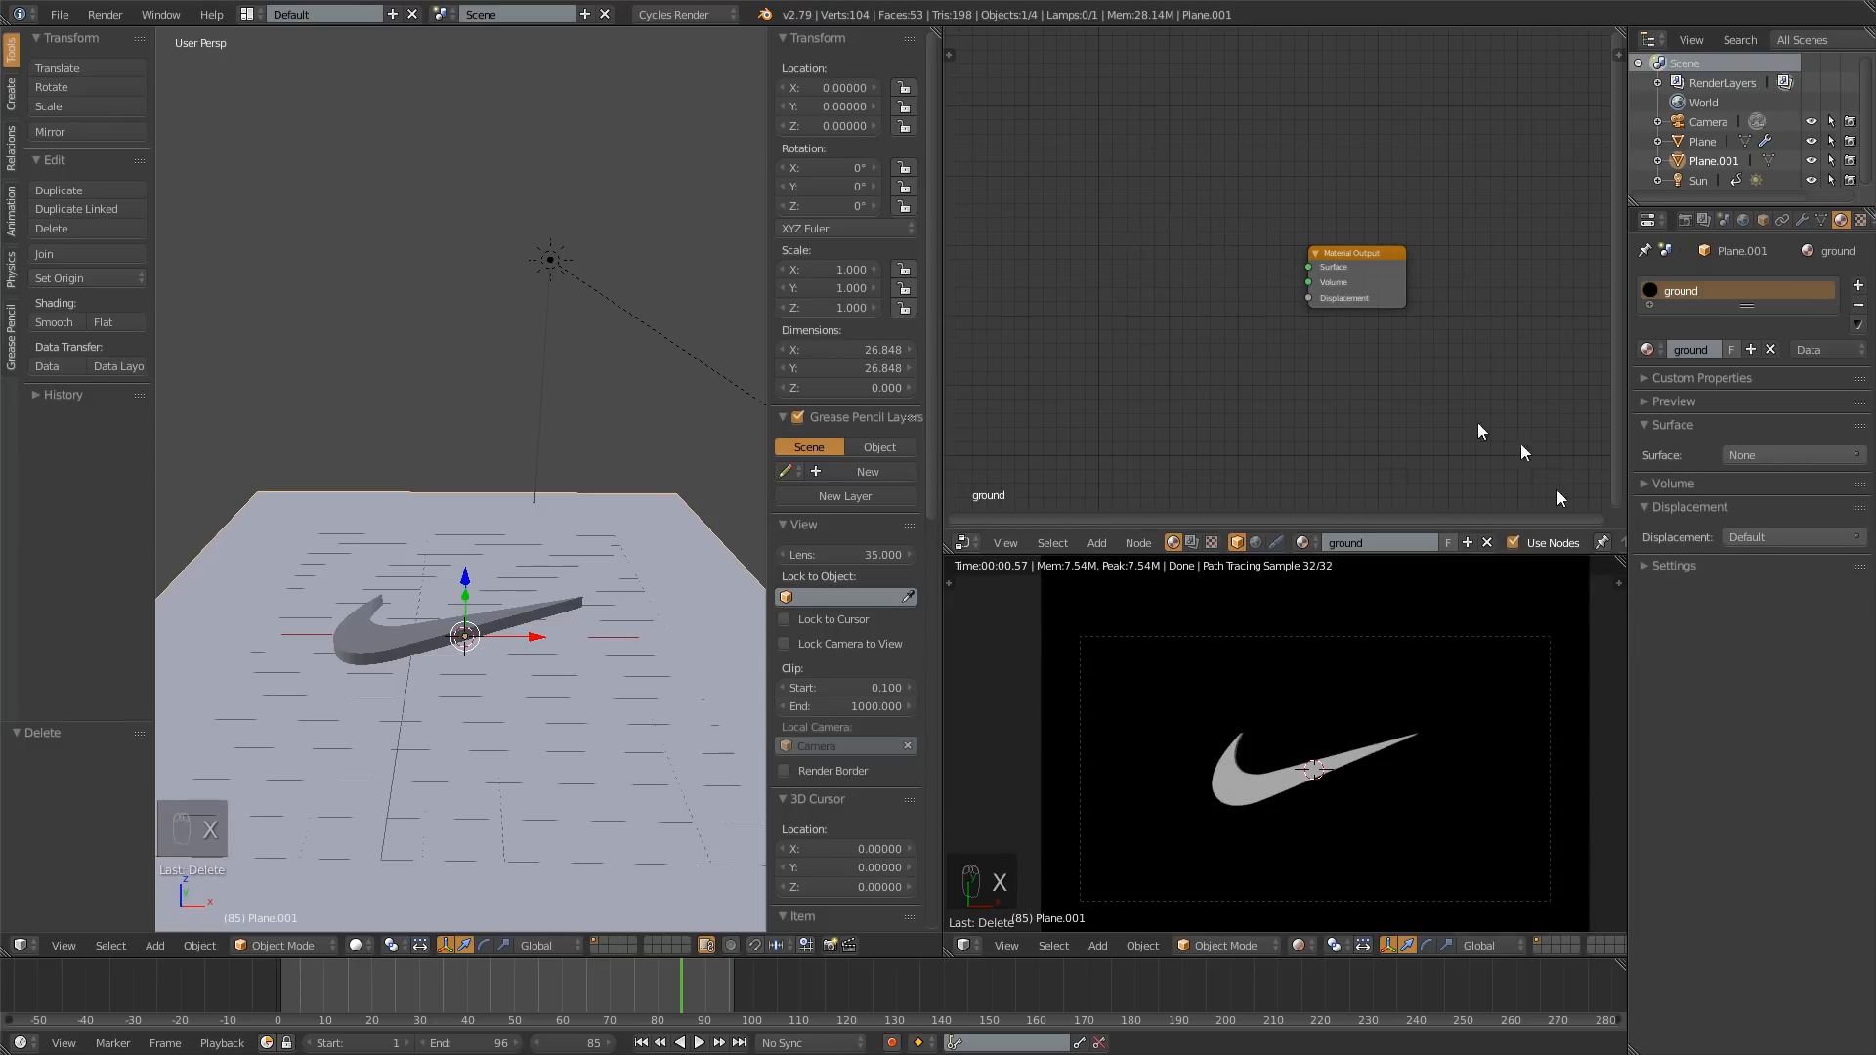
Step: Add a Principled BSDF node to the ground material and connect it to the Material Output's Surface input
{"action": "key", "text": "shift+a"}
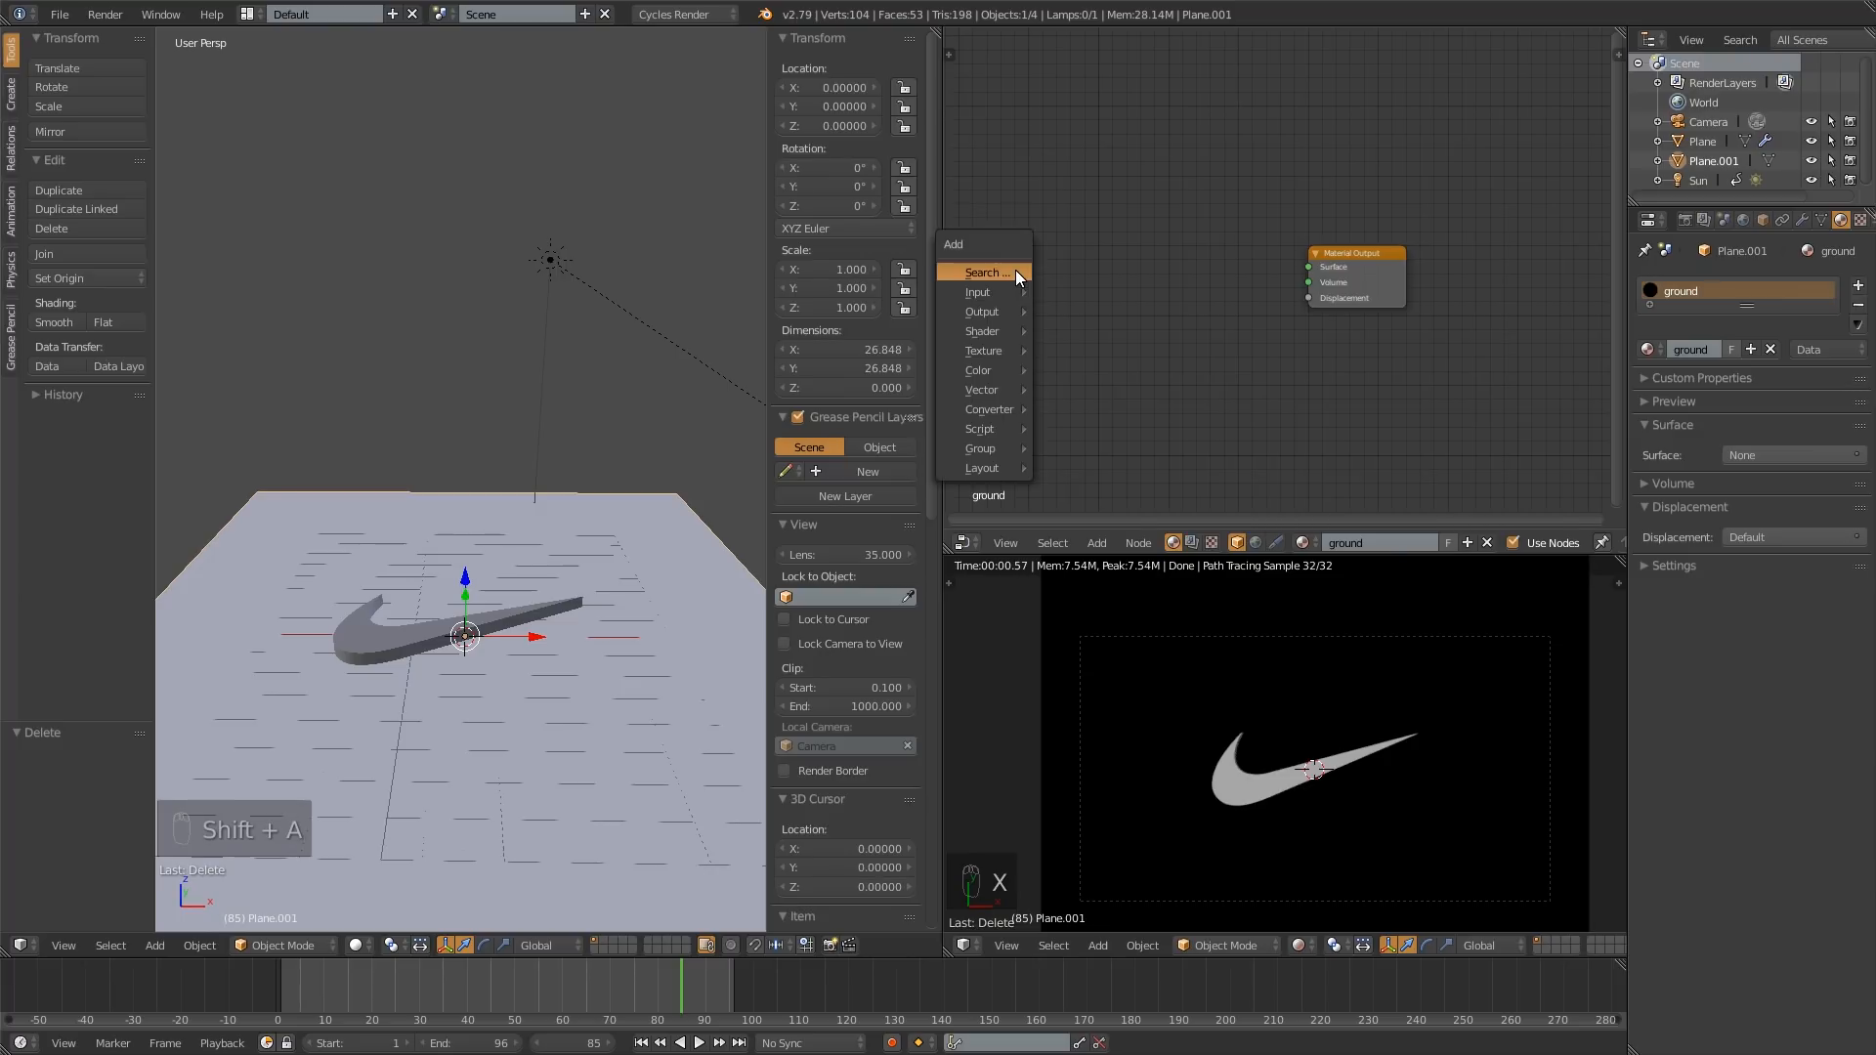
{"action": "mouse_move", "coordinate": [993, 331]}
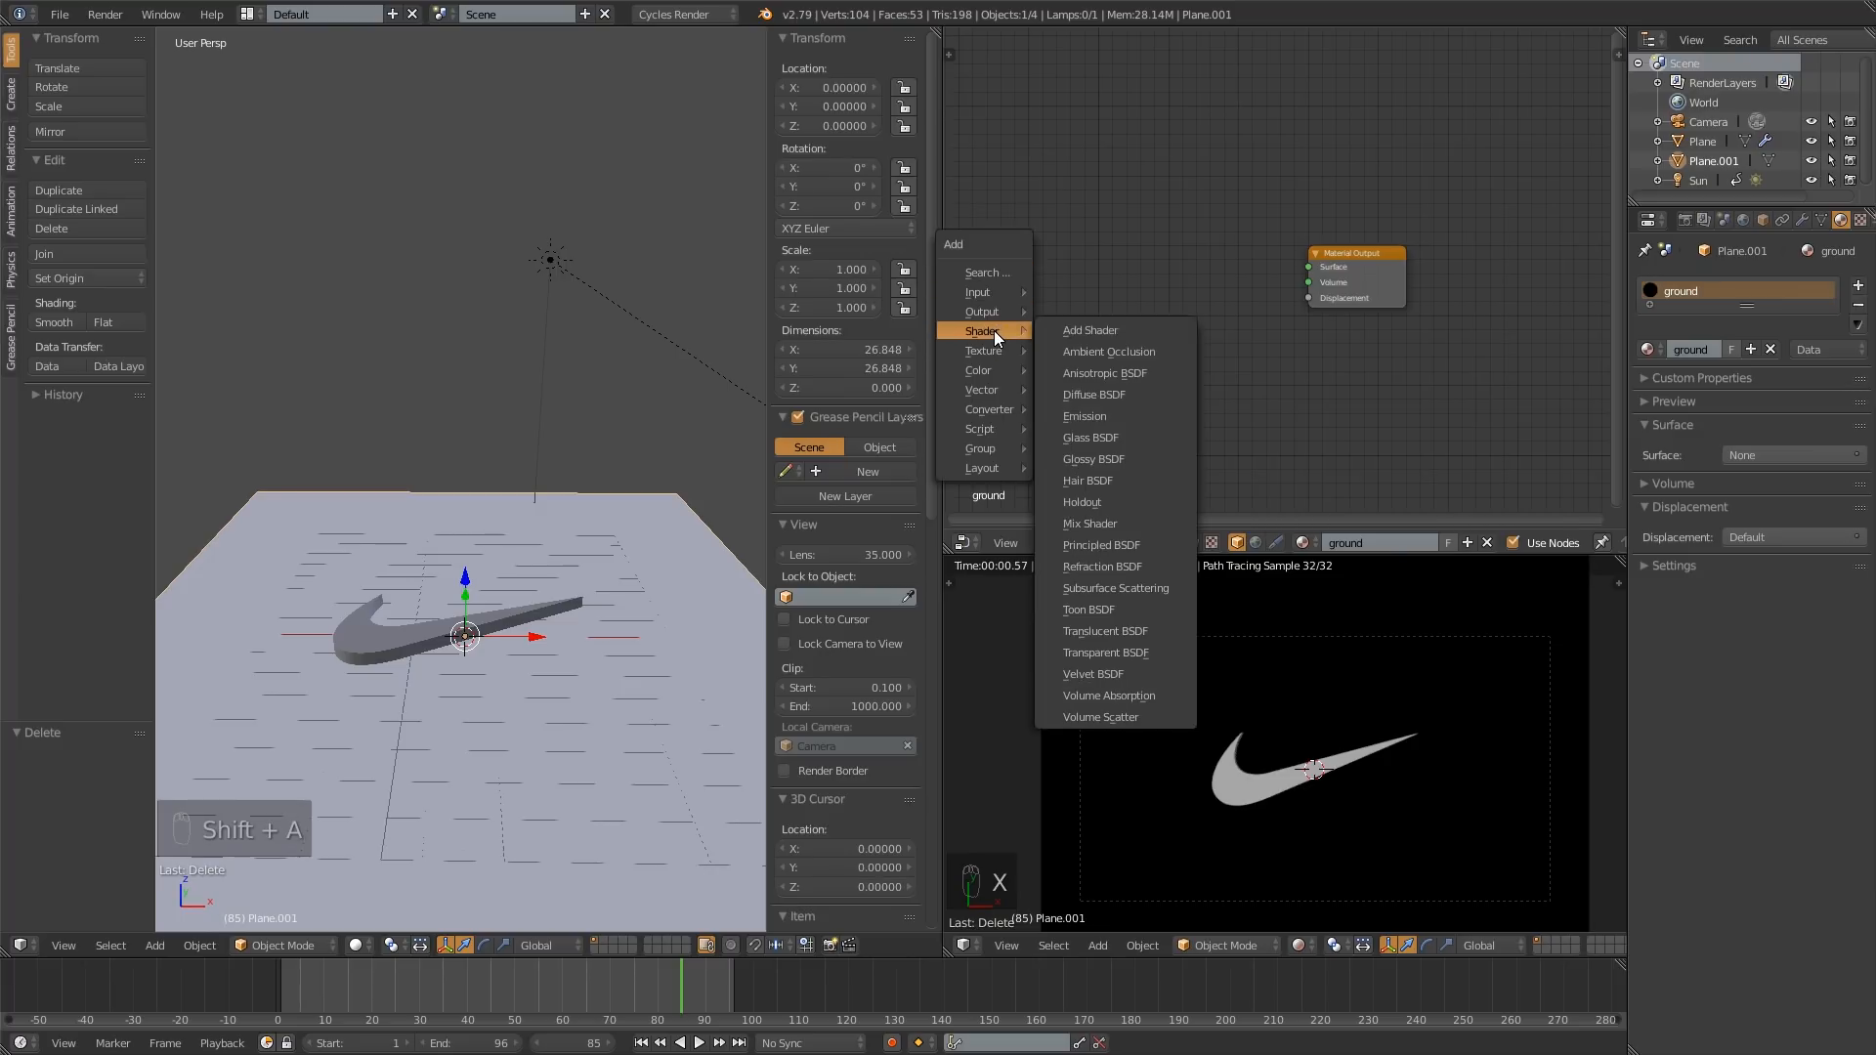
{"action": "left_click", "coordinate": [1099, 545]}
{"action": "left_click", "coordinate": [1094, 138]}
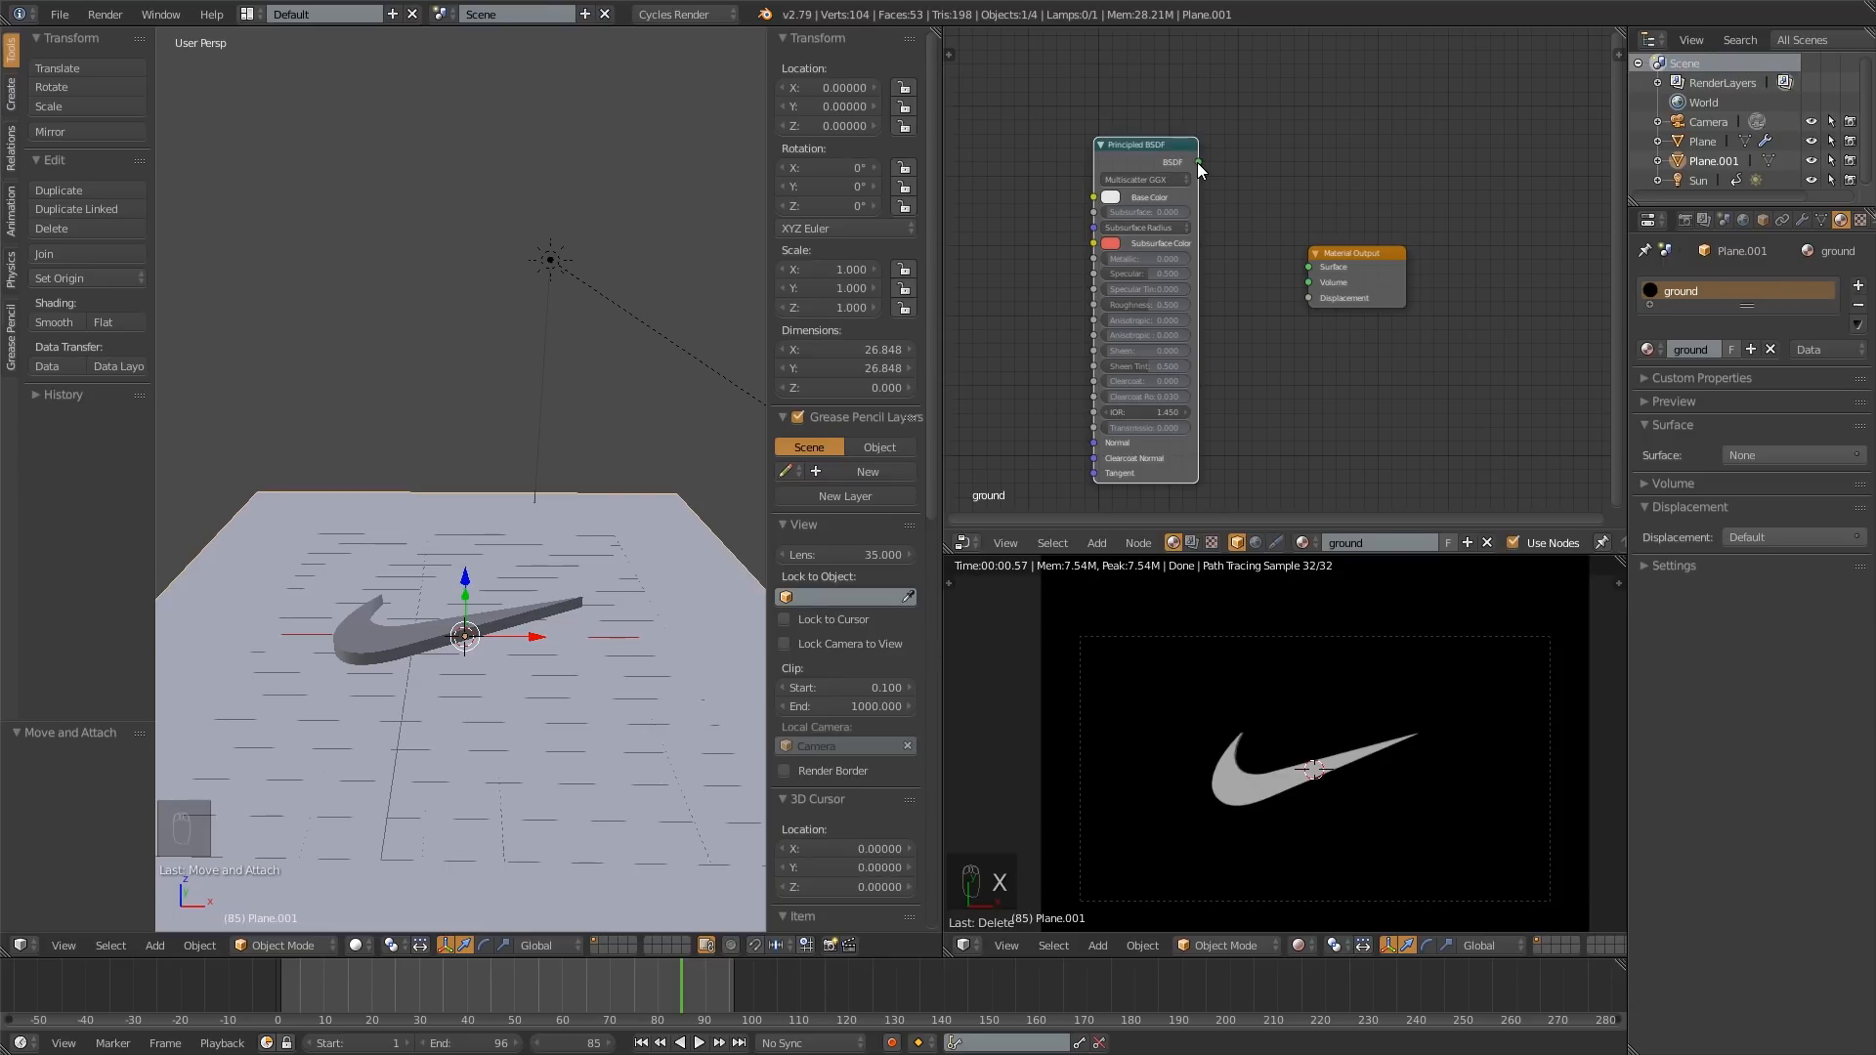
{"action": "left_click_drag", "start_coordinate": [1197, 163], "coordinate": [1159, 133]}
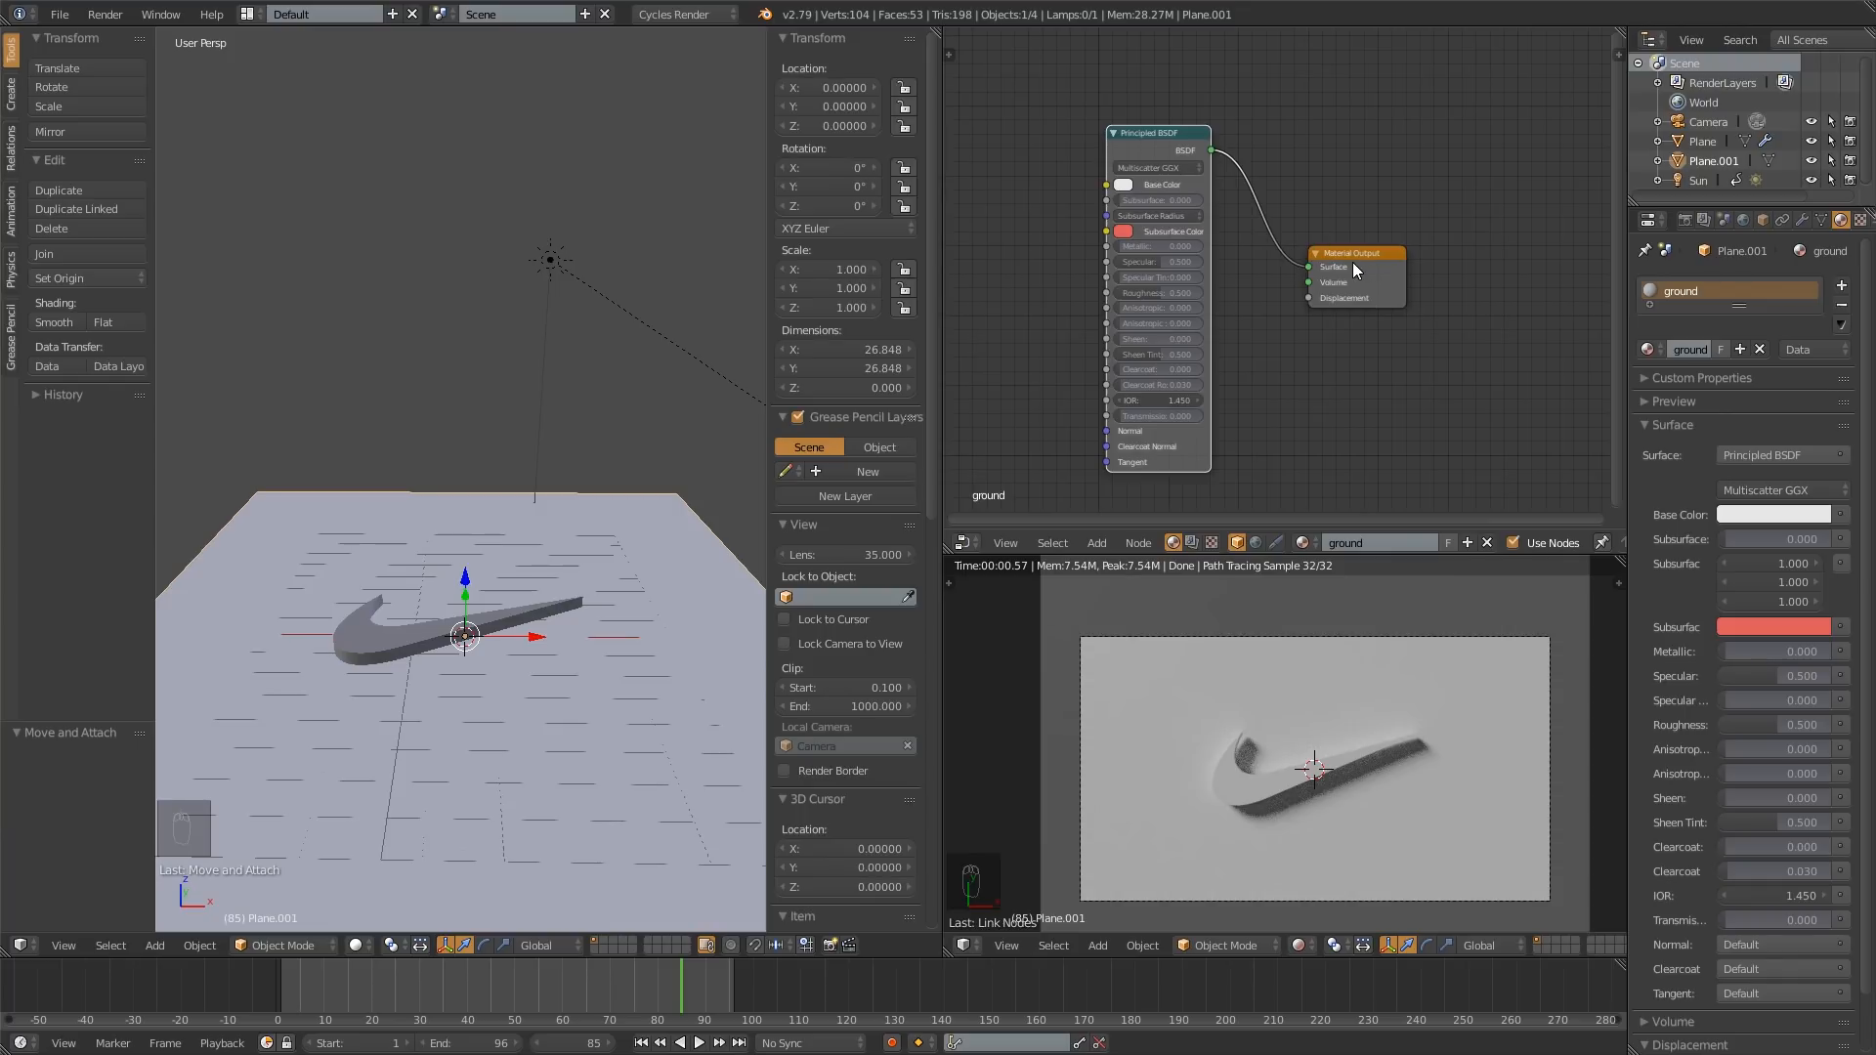
{"action": "left_click_drag", "start_coordinate": [1352, 262], "coordinate": [1328, 237]}
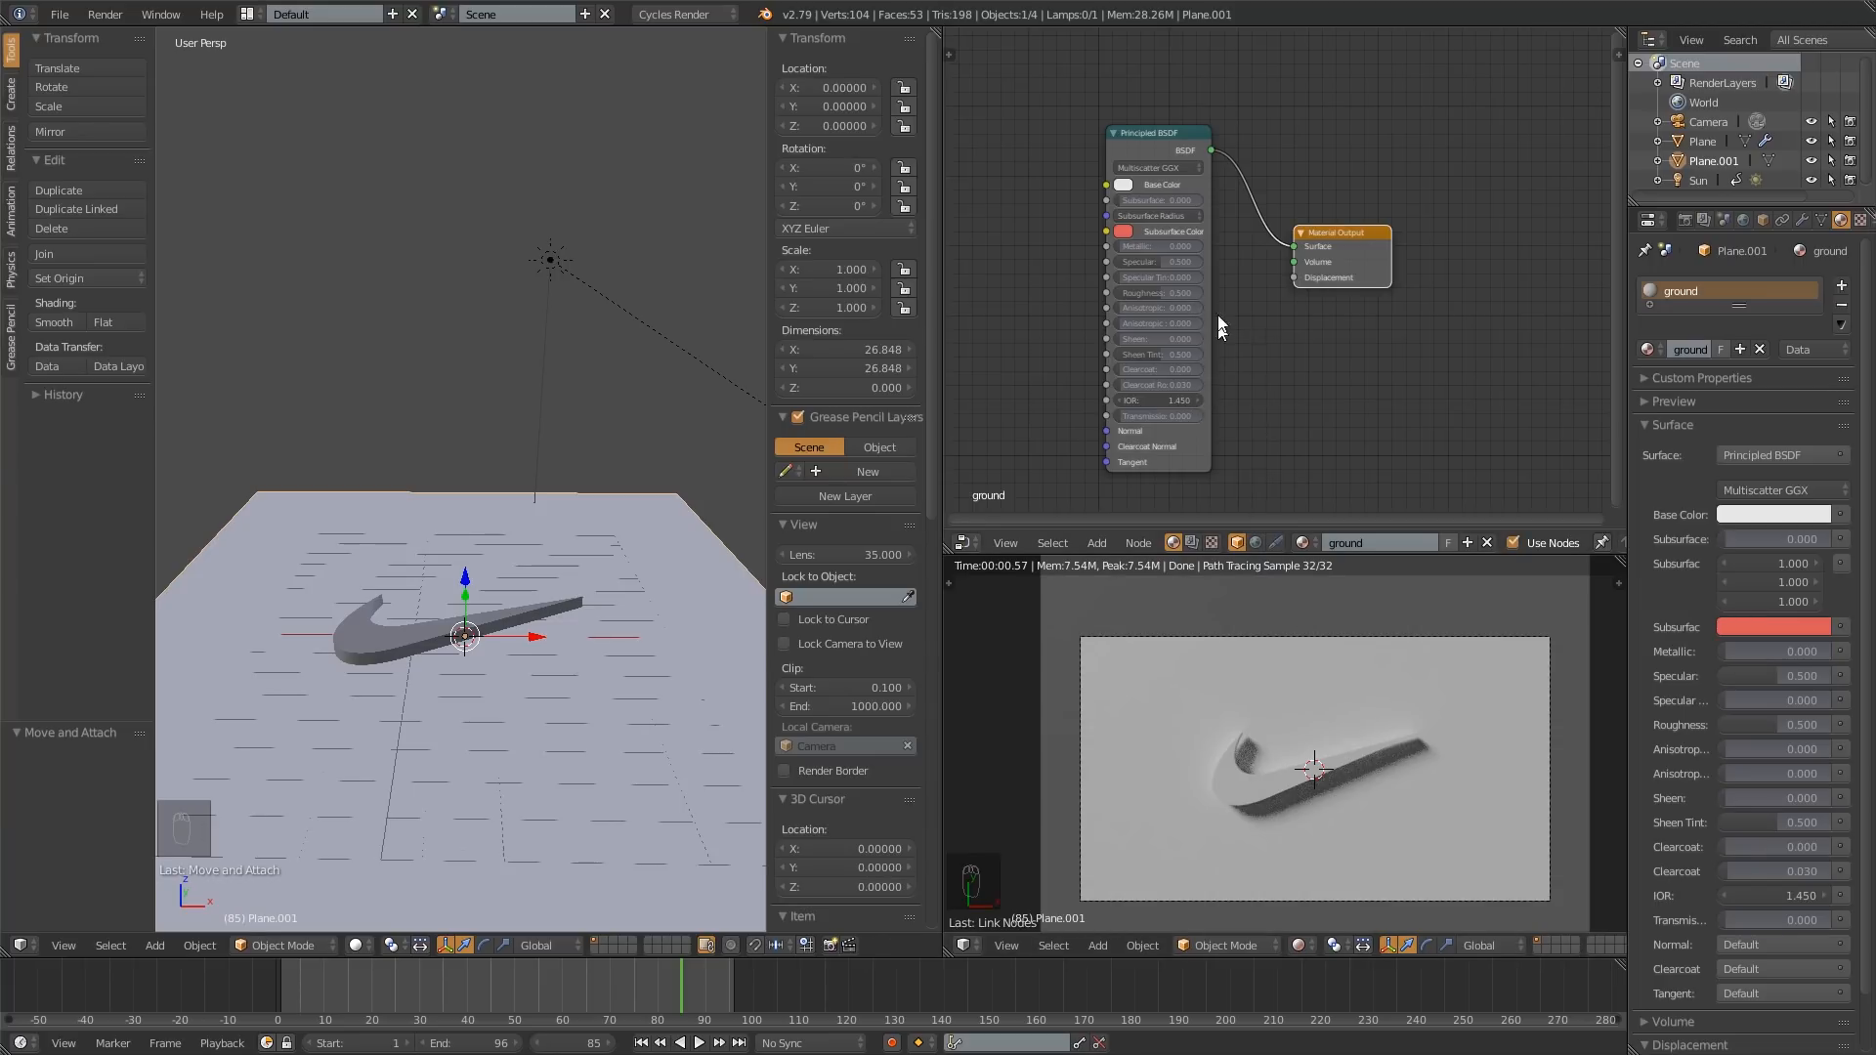
Step: Set the Principled BSDF's base color to a saturated orange and tidy the node layout
{"action": "left_click", "coordinate": [1121, 186]}
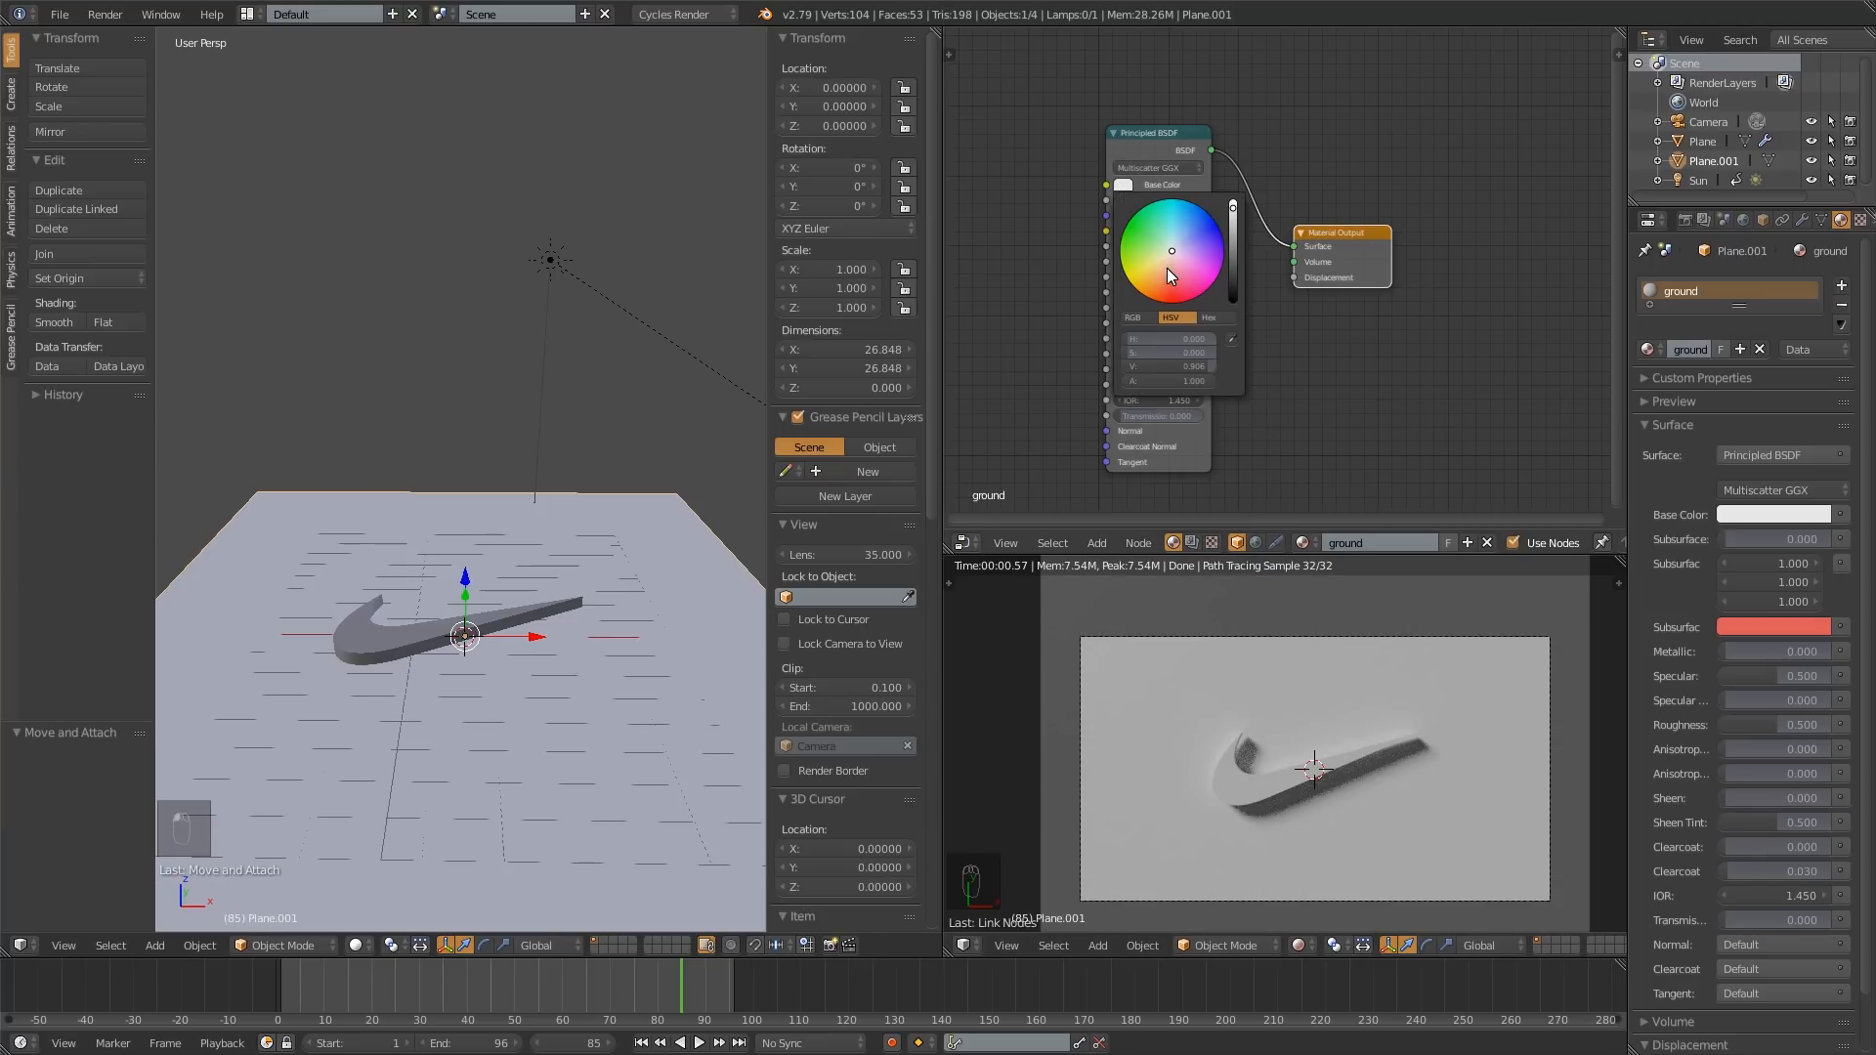
{"action": "mouse_move", "coordinate": [1167, 269]}
{"action": "left_mouse_down"}
{"action": "mouse_move", "coordinate": [1127, 278]}
{"action": "mouse_move", "coordinate": [1174, 219]}
{"action": "mouse_move", "coordinate": [1141, 220]}
{"action": "mouse_move", "coordinate": [1168, 245]}
{"action": "mouse_move", "coordinate": [1178, 210]}
{"action": "mouse_move", "coordinate": [1132, 246]}
{"action": "mouse_move", "coordinate": [1125, 276]}
{"action": "mouse_move", "coordinate": [1155, 299]}
{"action": "left_mouse_up"}
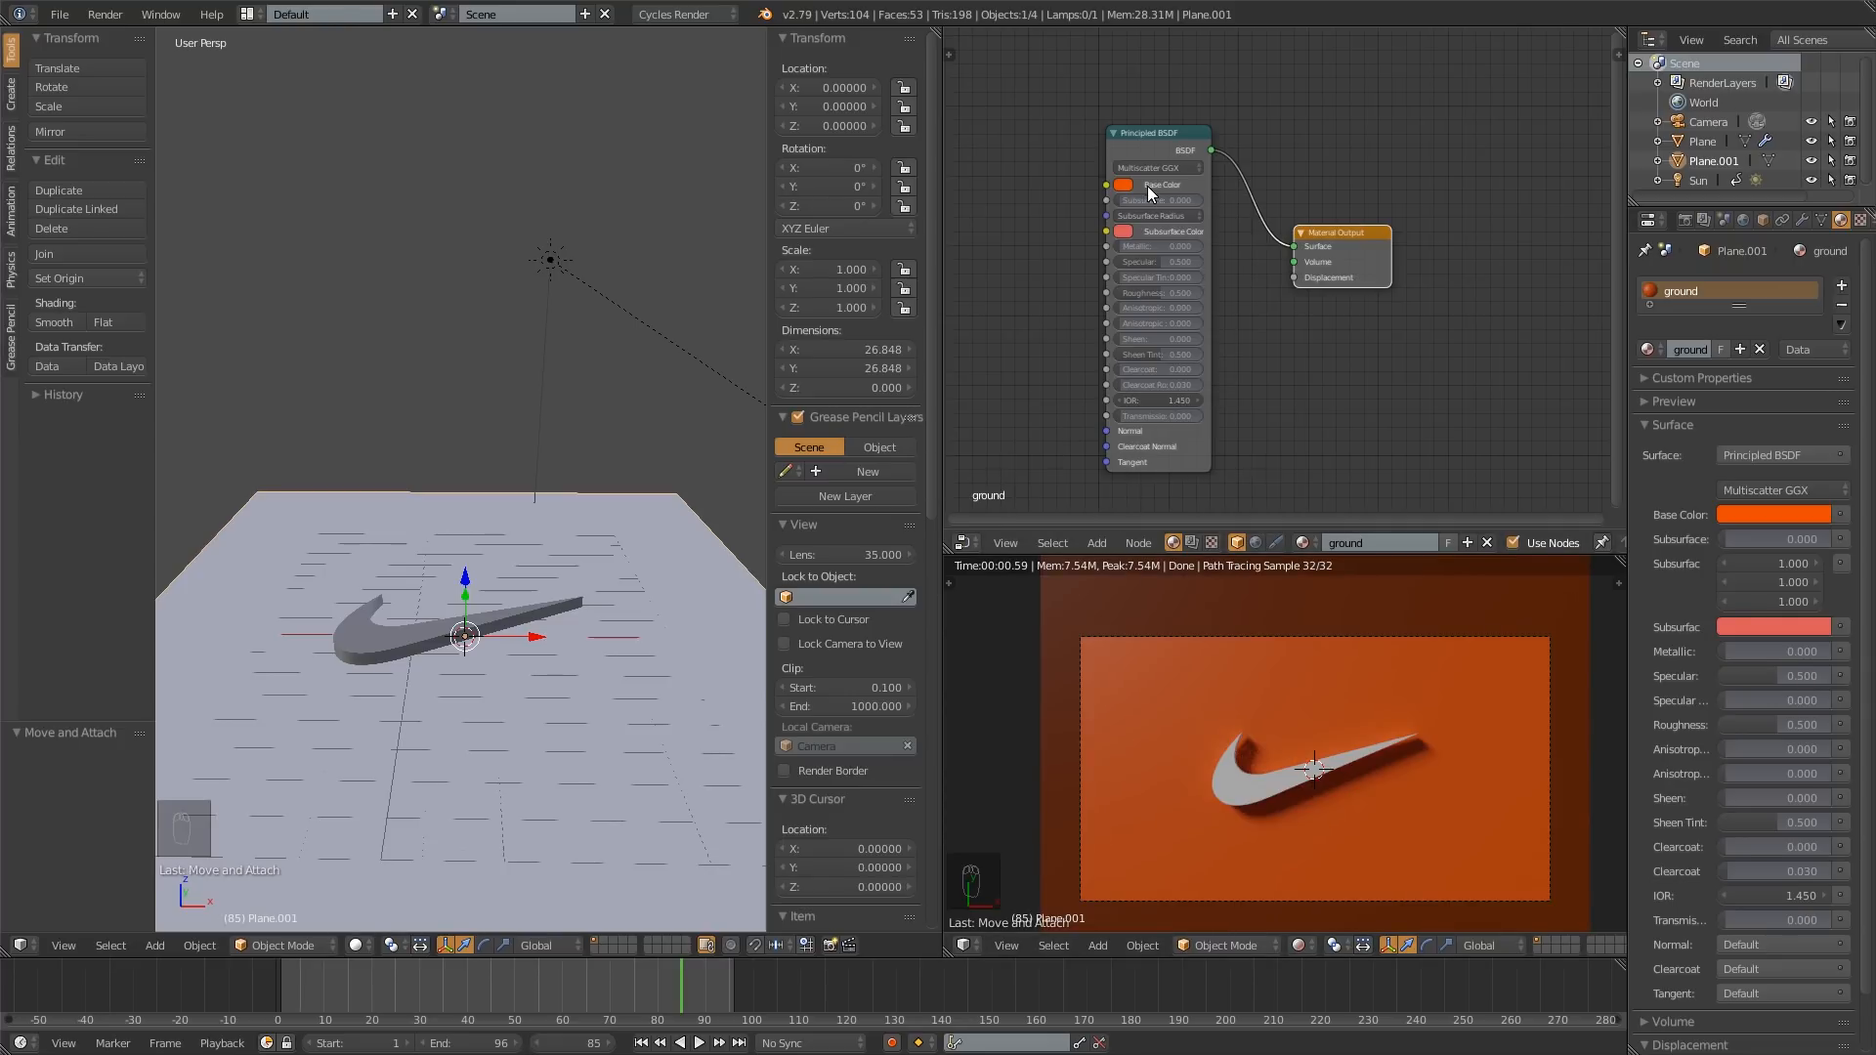
{"action": "middle_click_drag", "start_coordinate": [1147, 186], "coordinate": [1214, 182]}
{"action": "left_click_drag", "start_coordinate": [1401, 227], "coordinate": [1387, 235]}
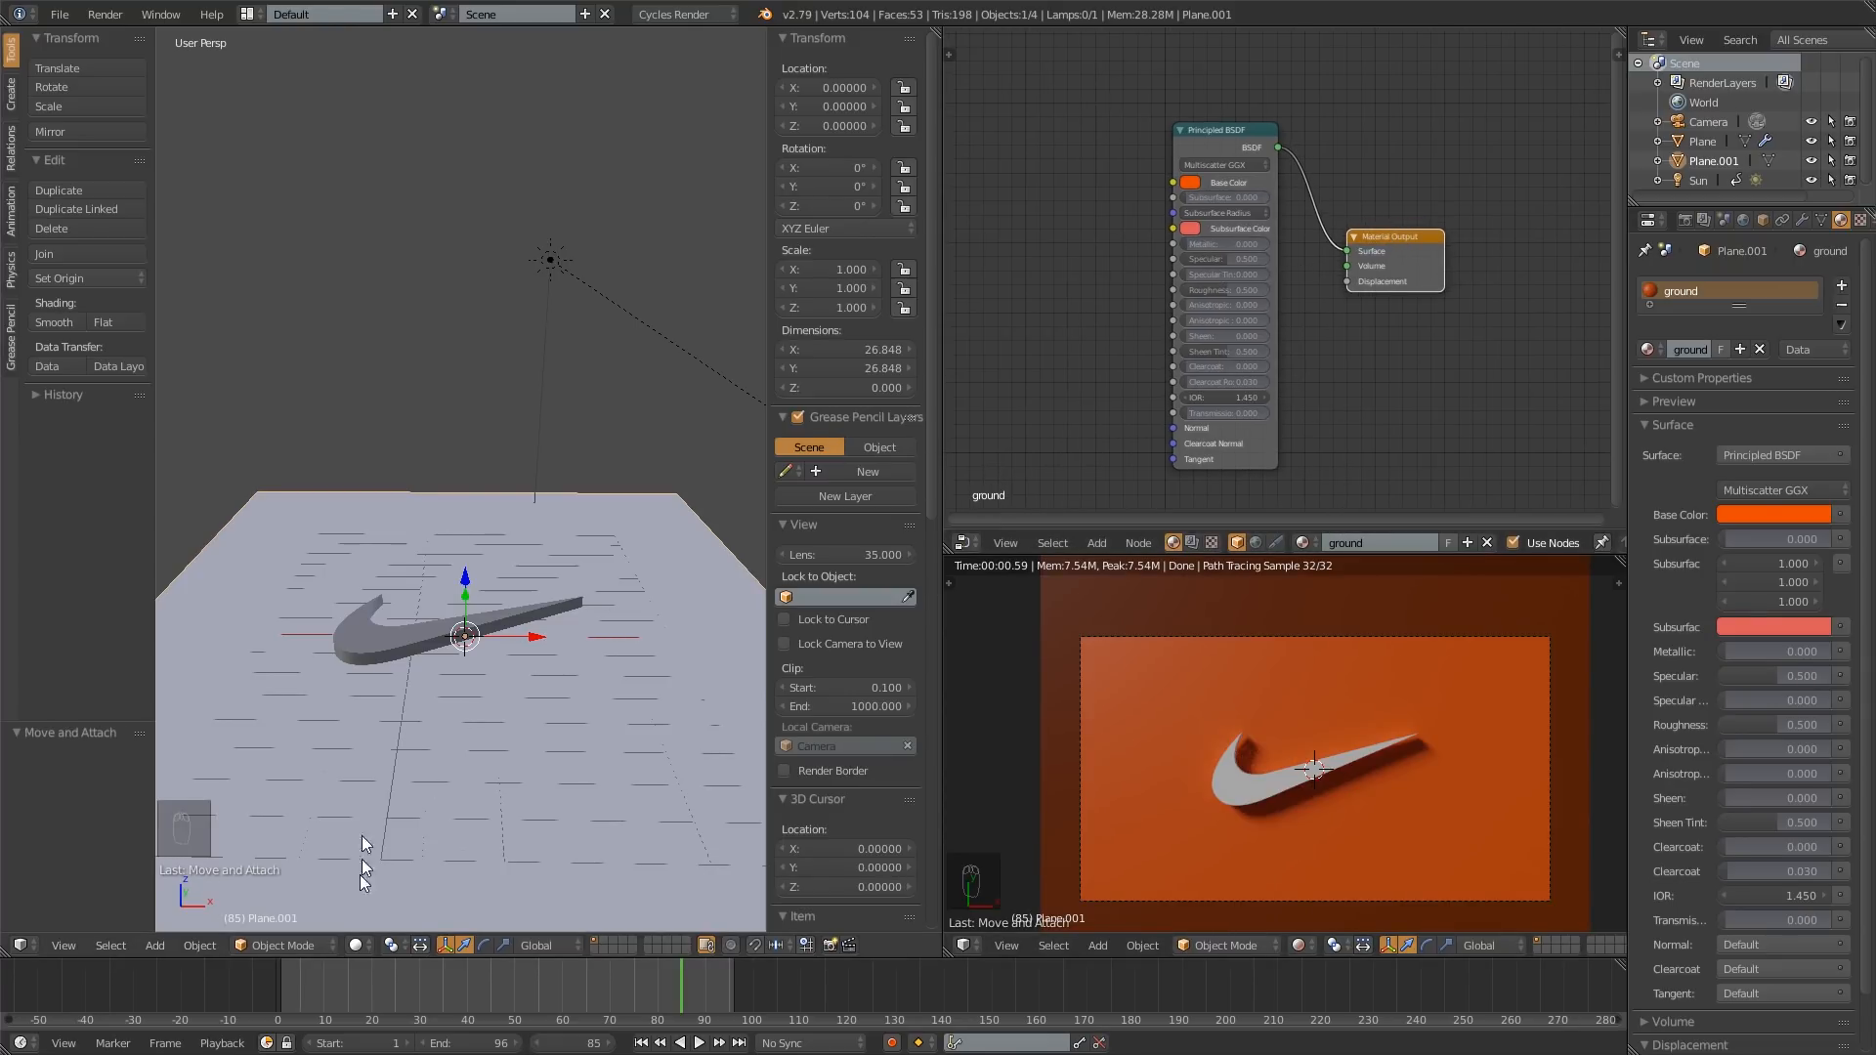
Step: Scrub the animation to frame 22 and check the shadows on the orange background in the rendered preview
{"action": "left_click_drag", "start_coordinate": [297, 991], "coordinate": [381, 994]}
{"action": "middle_click_drag", "start_coordinate": [1472, 705], "coordinate": [1461, 762], "text": "shift"}
{"action": "scroll", "coordinate": [1518, 628], "scroll_direction": "down", "scroll_amount": 2}
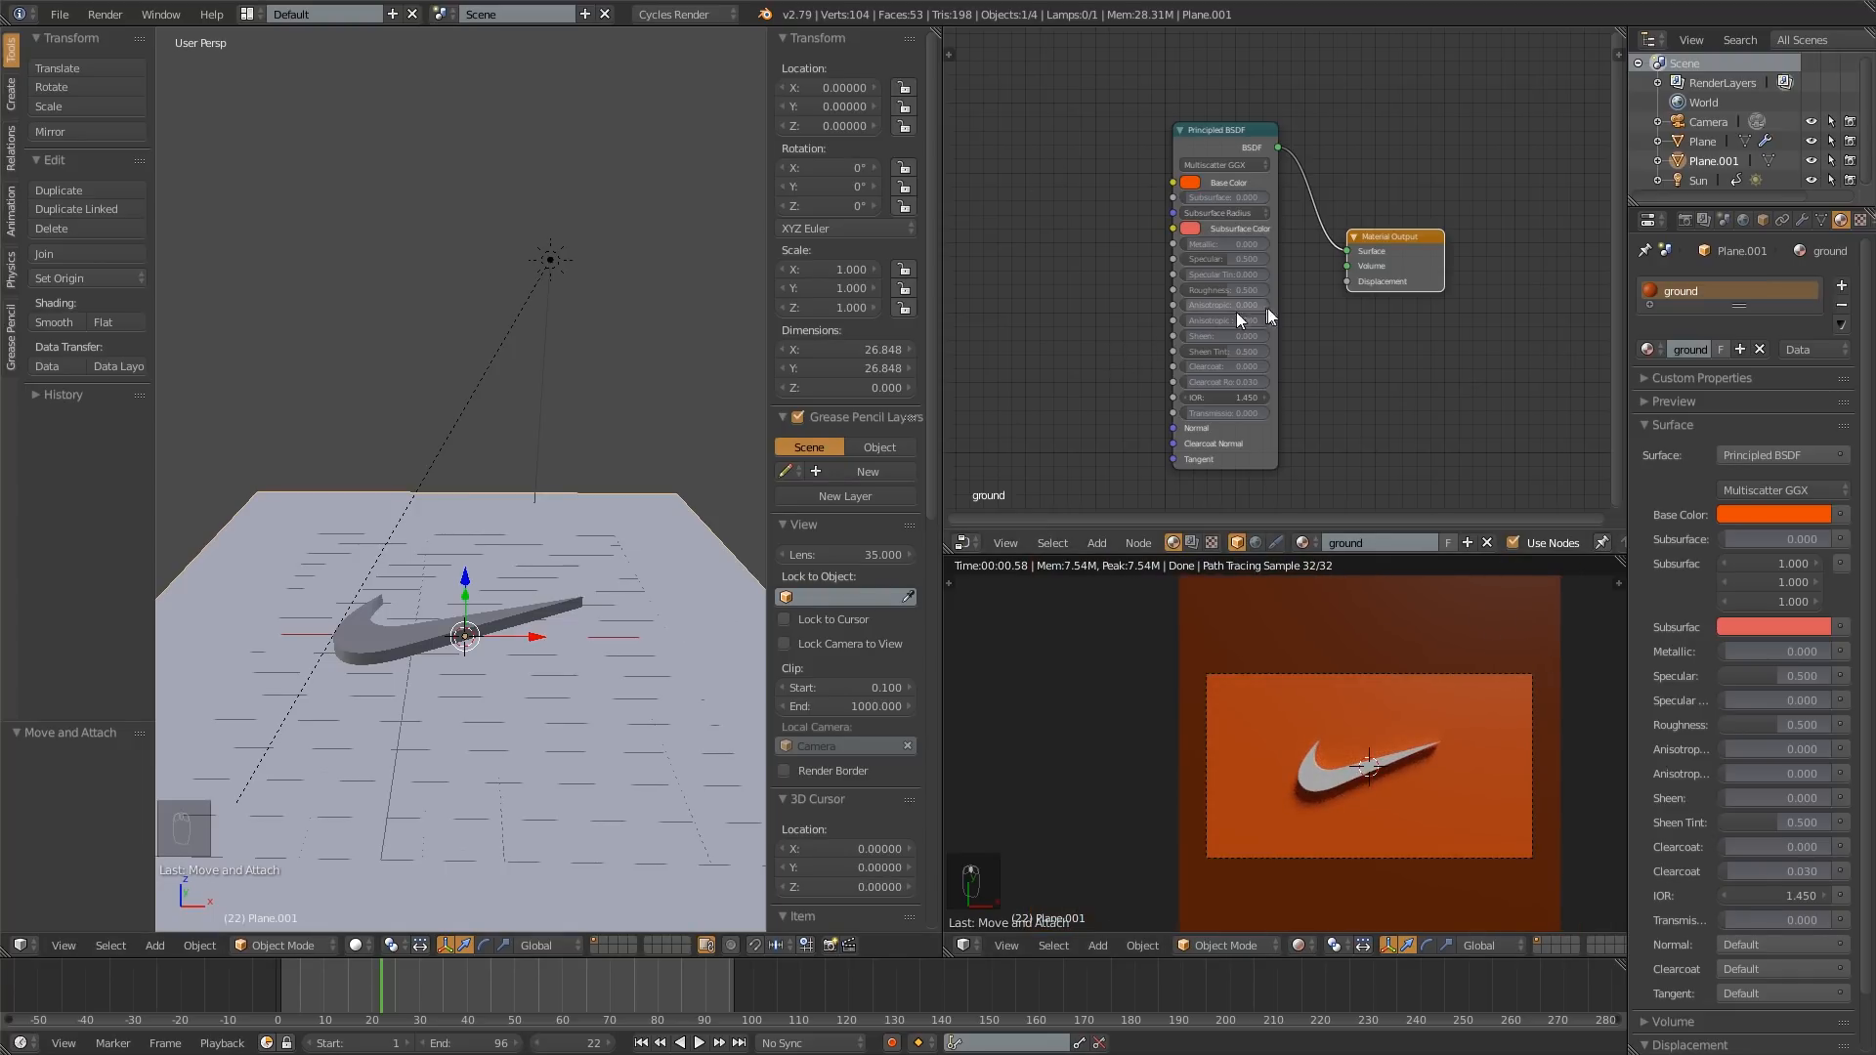
Step: Set the ground material's roughness to 1.000 and check the result in the rendered preview
{"action": "scroll", "coordinate": [1240, 298], "scroll_direction": "up", "scroll_amount": 1}
{"action": "left_click_drag", "start_coordinate": [1229, 284], "coordinate": [1285, 297]}
{"action": "scroll", "coordinate": [1451, 738], "scroll_direction": "up", "scroll_amount": 4}
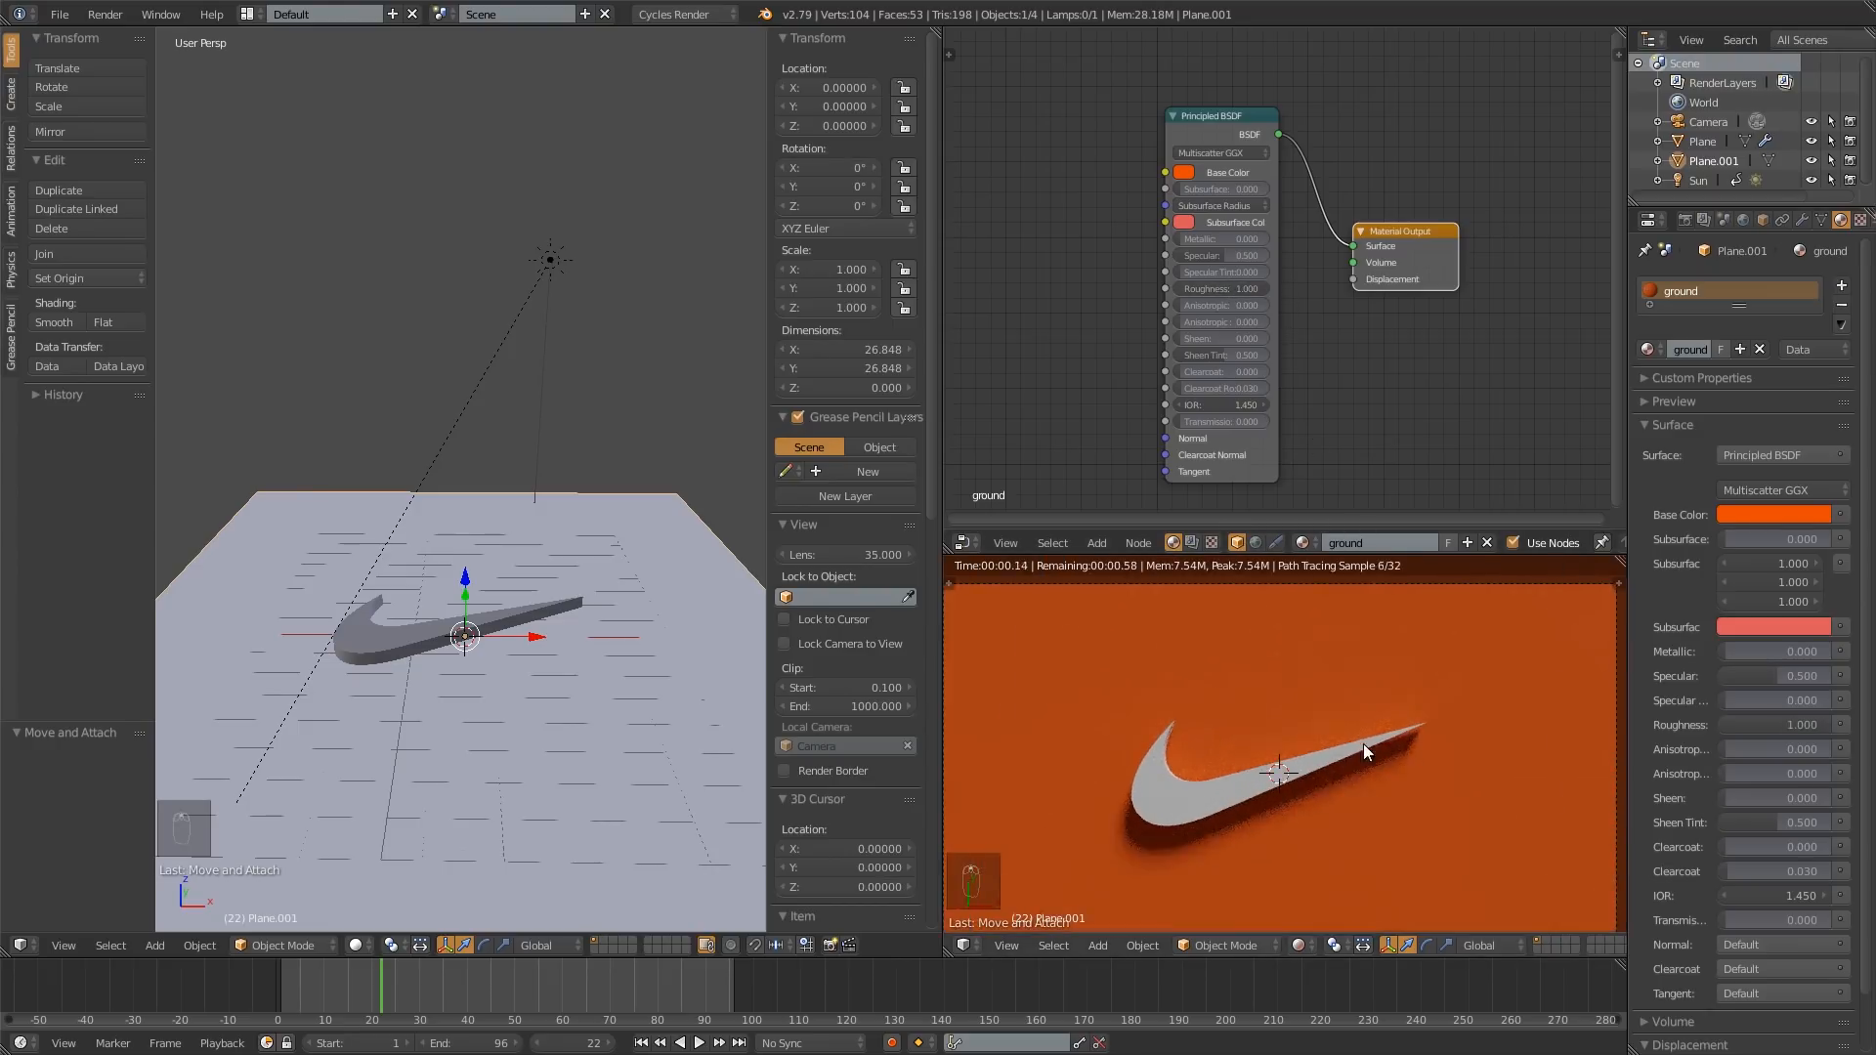
{"action": "scroll", "coordinate": [1363, 750], "scroll_direction": "down", "scroll_amount": 3}
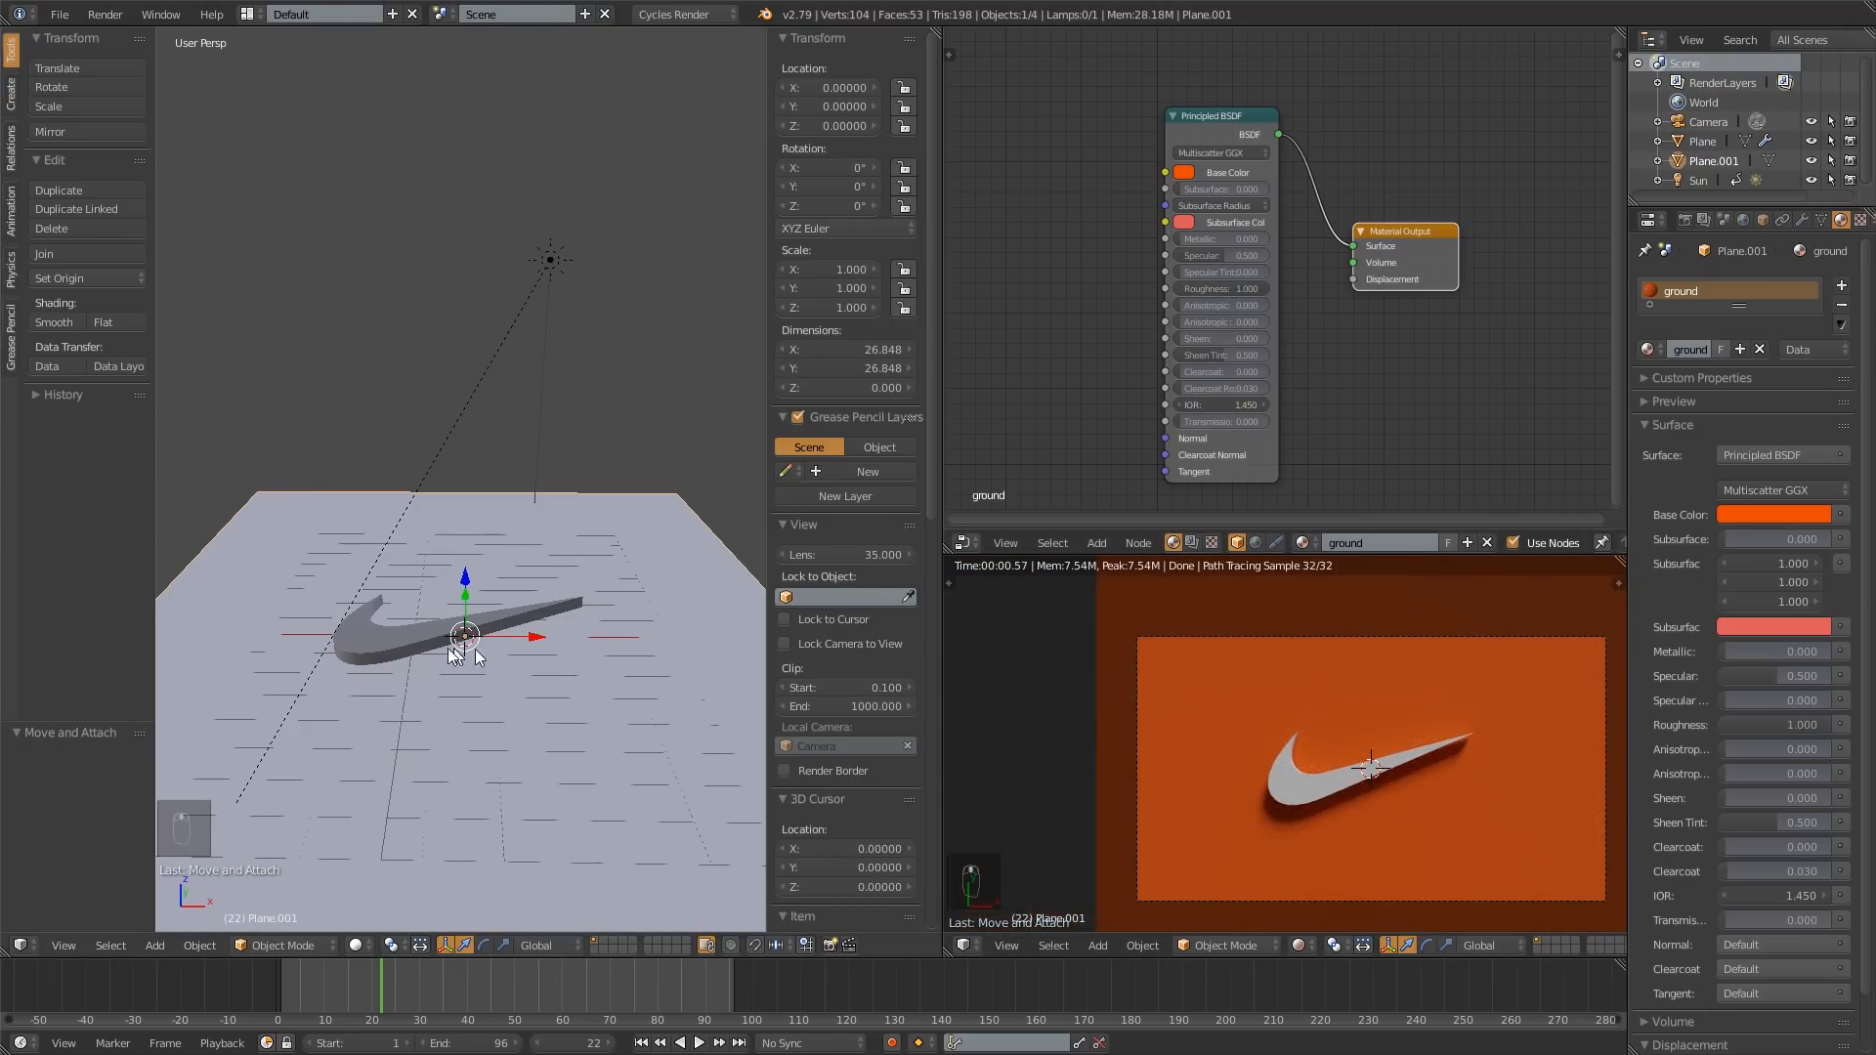
Step: Create a new material on the swoosh and name it logo
{"action": "right_click", "coordinate": [415, 653]}
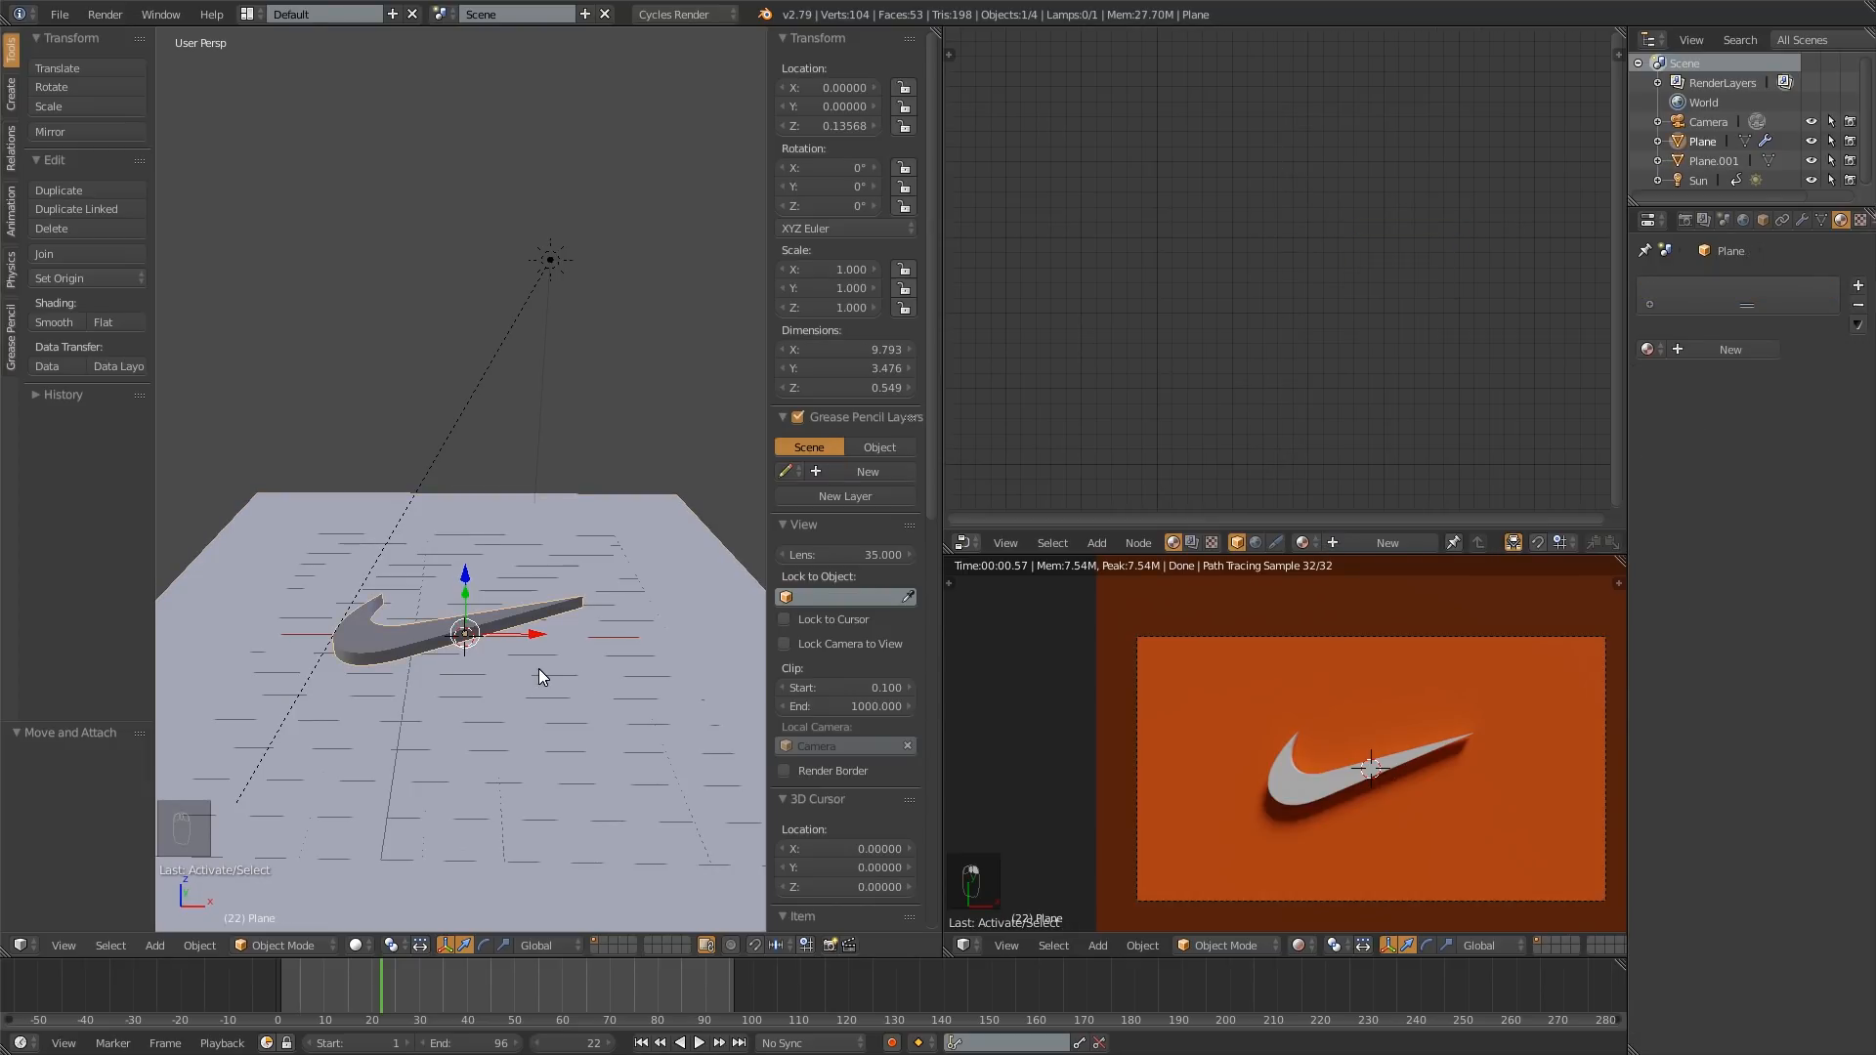
{"action": "middle_click_drag", "start_coordinate": [435, 635], "coordinate": [591, 665]}
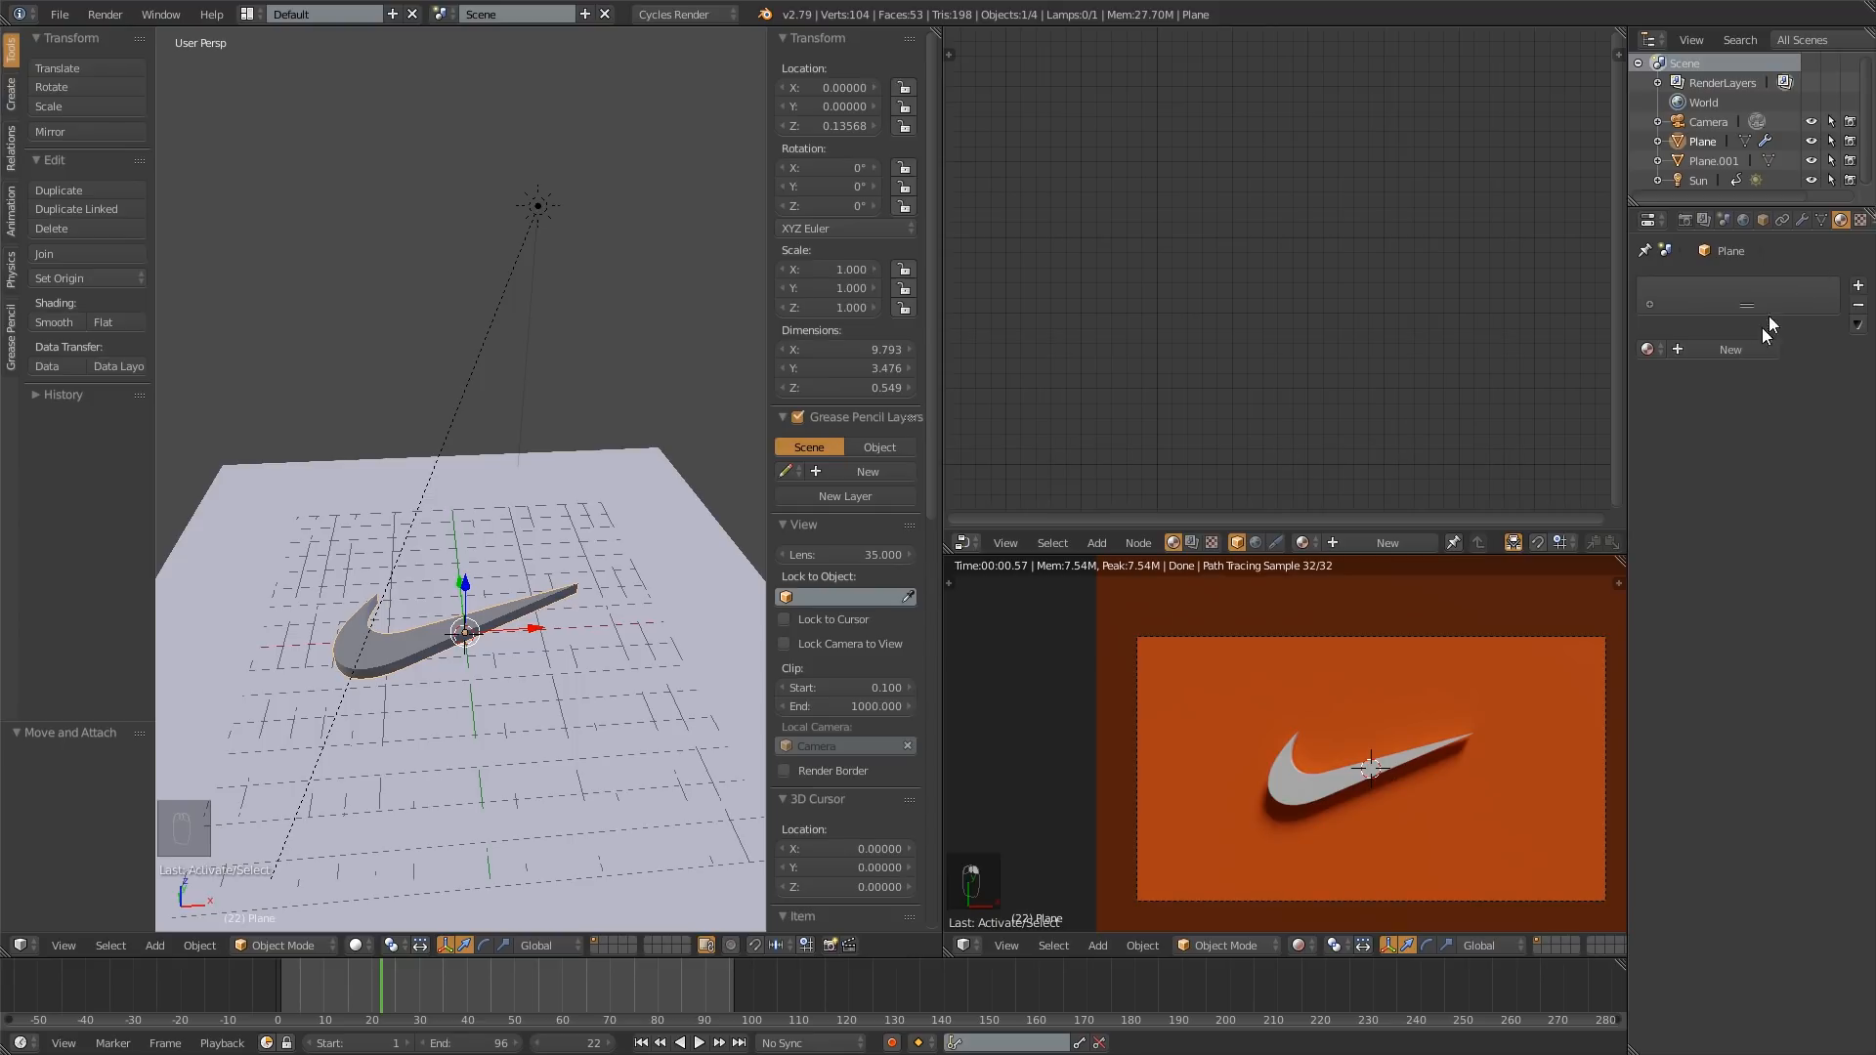
{"action": "left_click", "coordinate": [1726, 350]}
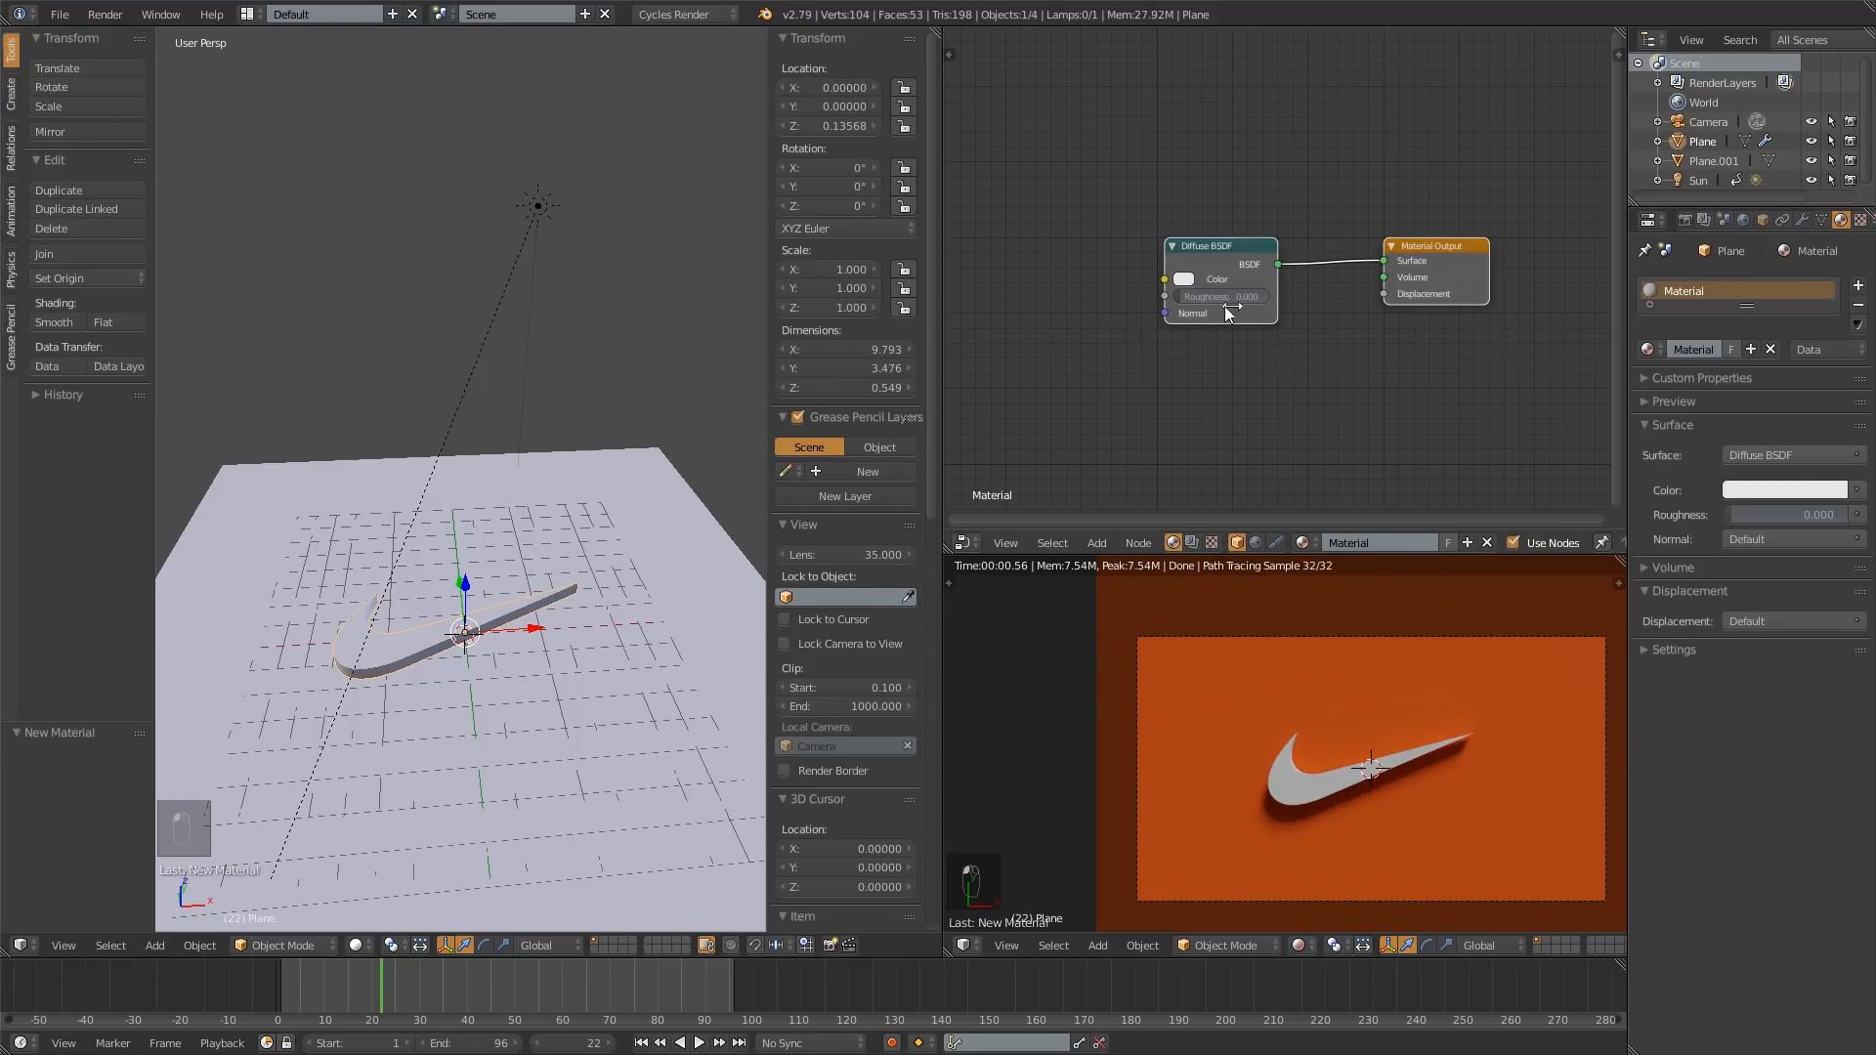
{"action": "middle_click_drag", "start_coordinate": [1228, 313], "coordinate": [1174, 322]}
{"action": "left_click", "coordinate": [1204, 258]}
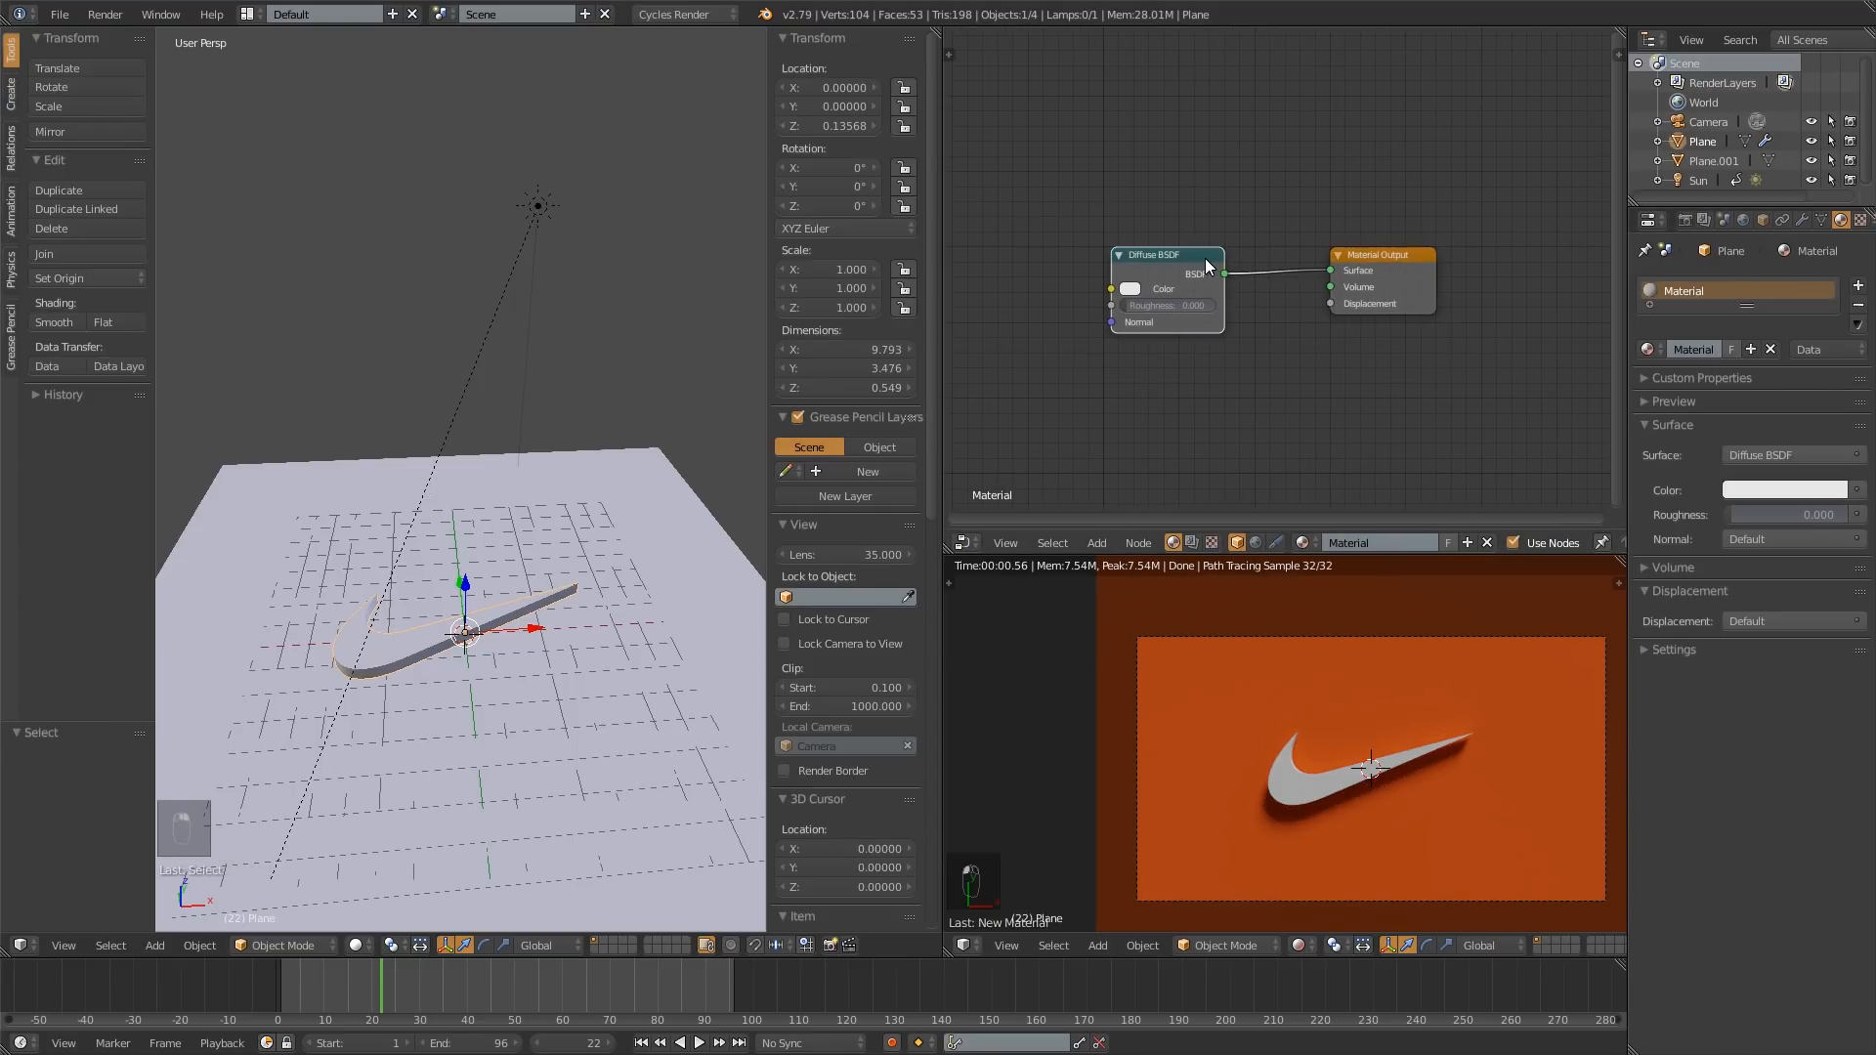
{"action": "double_click", "coordinate": [1694, 350]}
{"action": "type", "text": "logo"}
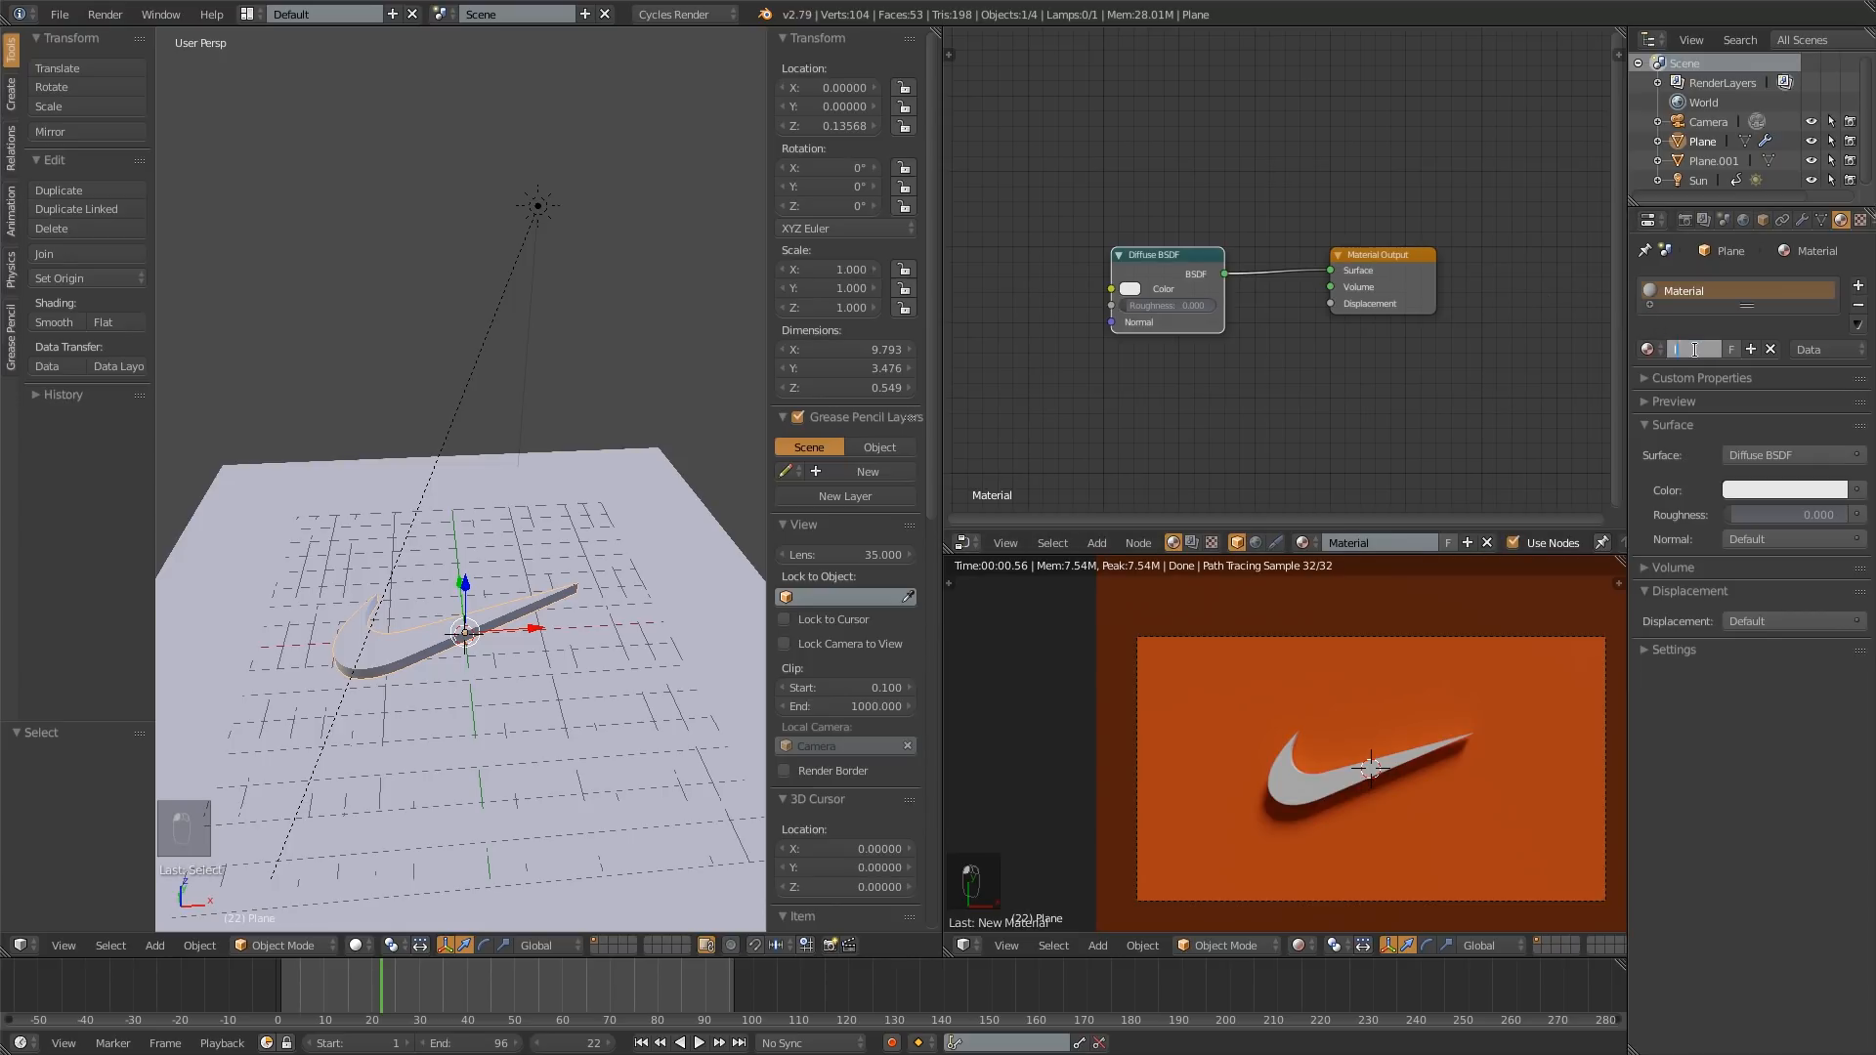
{"action": "key", "text": "Return"}
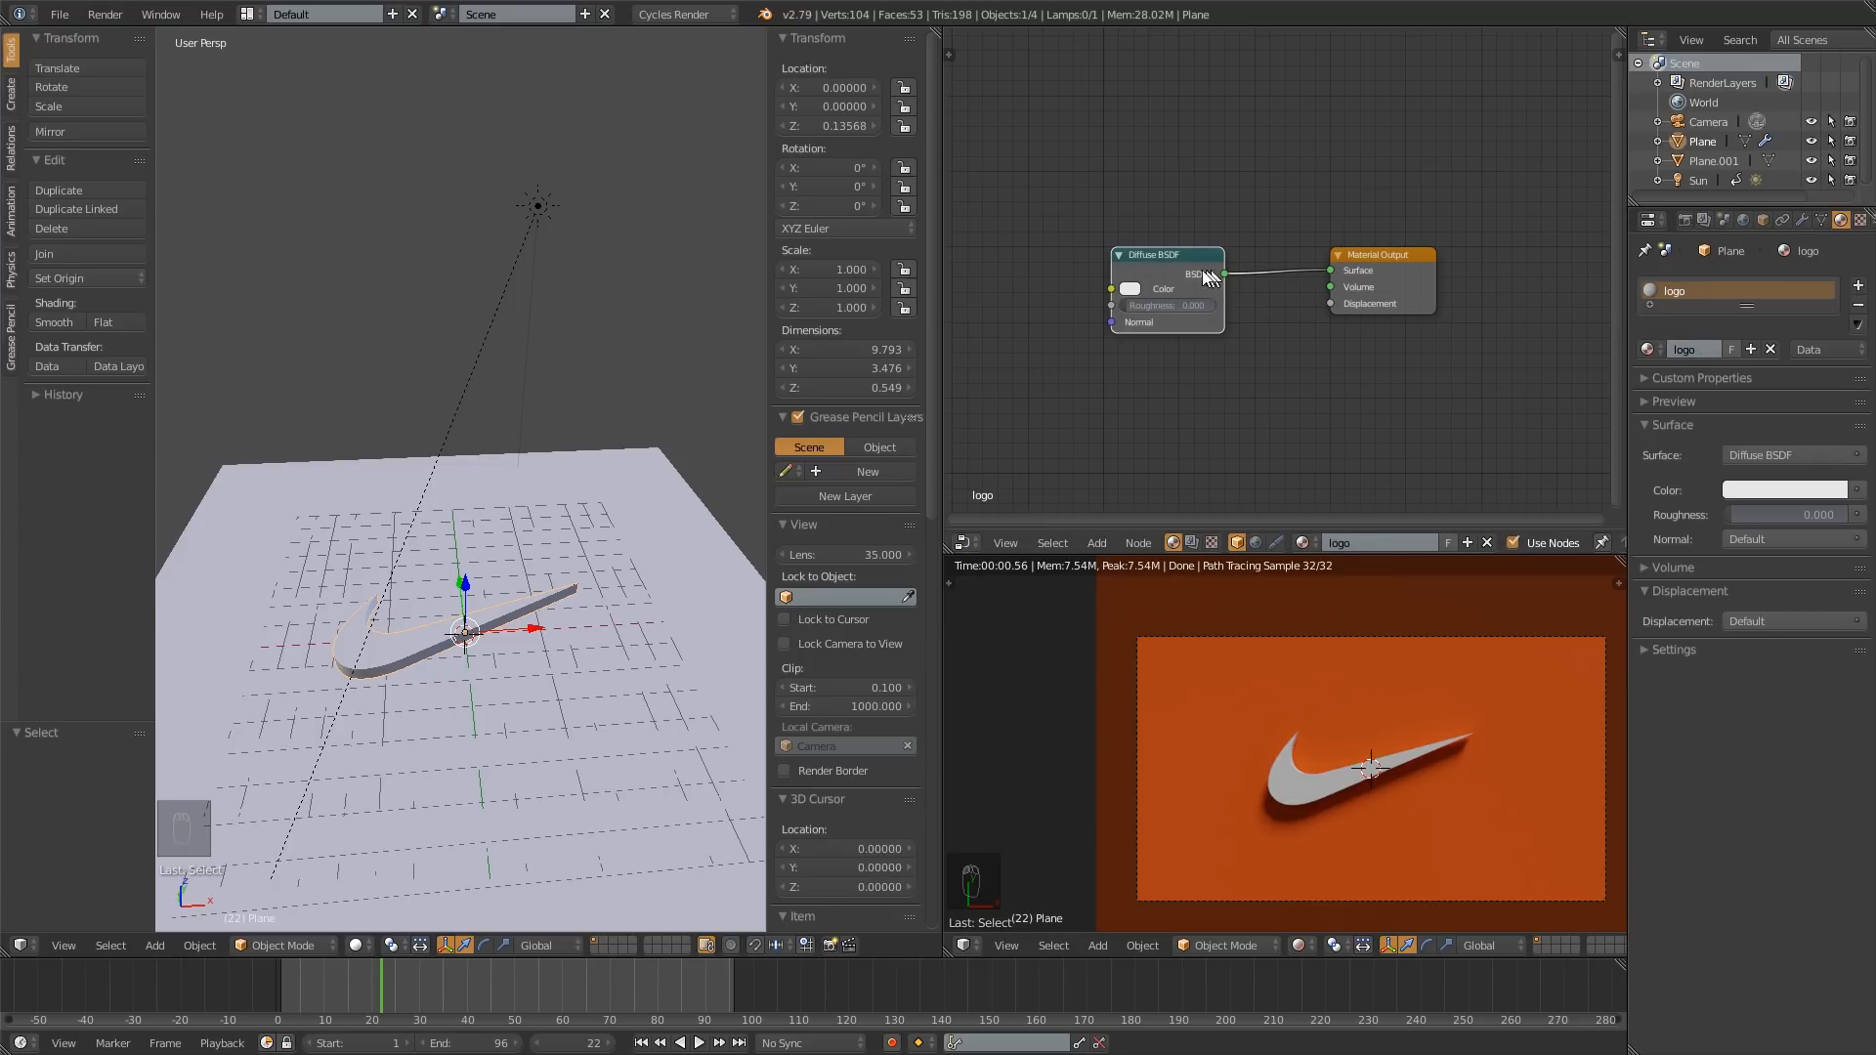
Step: Replace the logo material's Diffuse BSDF with a Principled BSDF connected to the Material Output's Surface input
{"action": "key", "text": "x"}
{"action": "key", "text": "shift+a"}
{"action": "mouse_move", "coordinate": [1203, 272]}
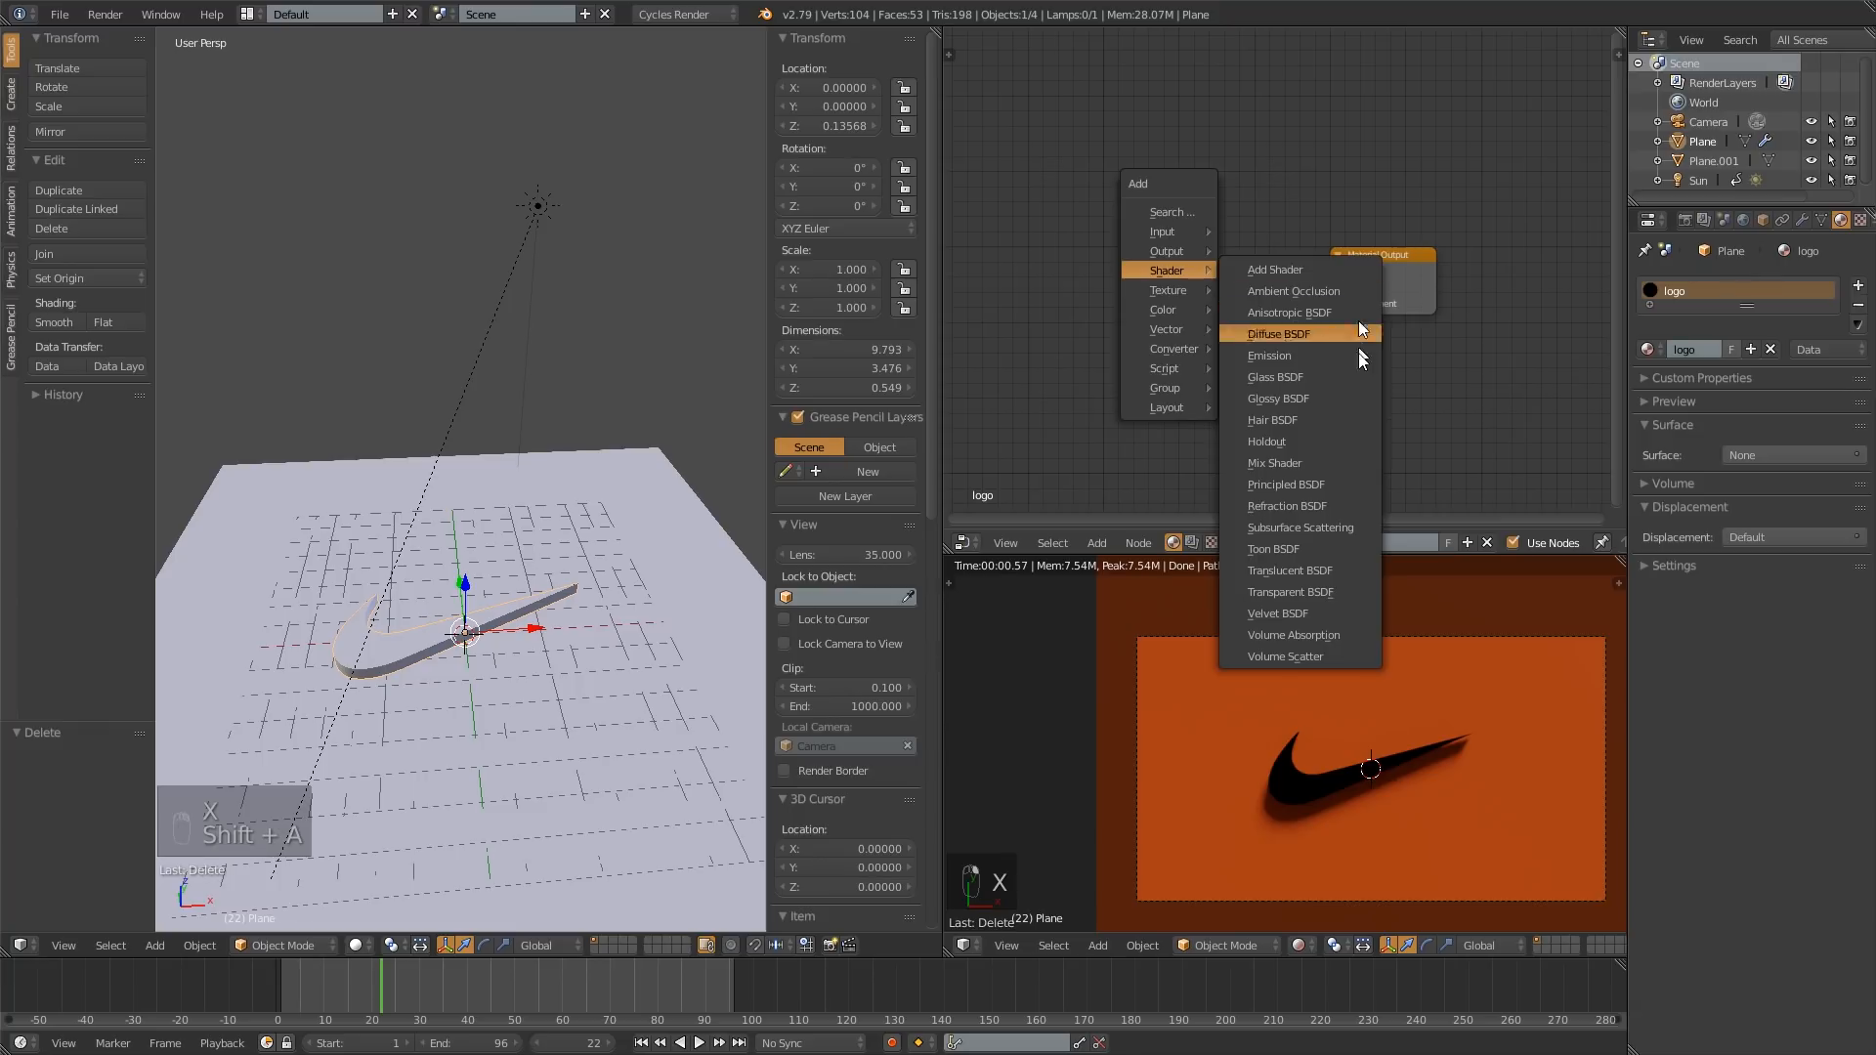
{"action": "left_click", "coordinate": [1309, 482]}
{"action": "left_click_drag", "start_coordinate": [1201, 179], "coordinate": [1342, 273]}
{"action": "left_click_drag", "start_coordinate": [1145, 164], "coordinate": [1146, 131]}
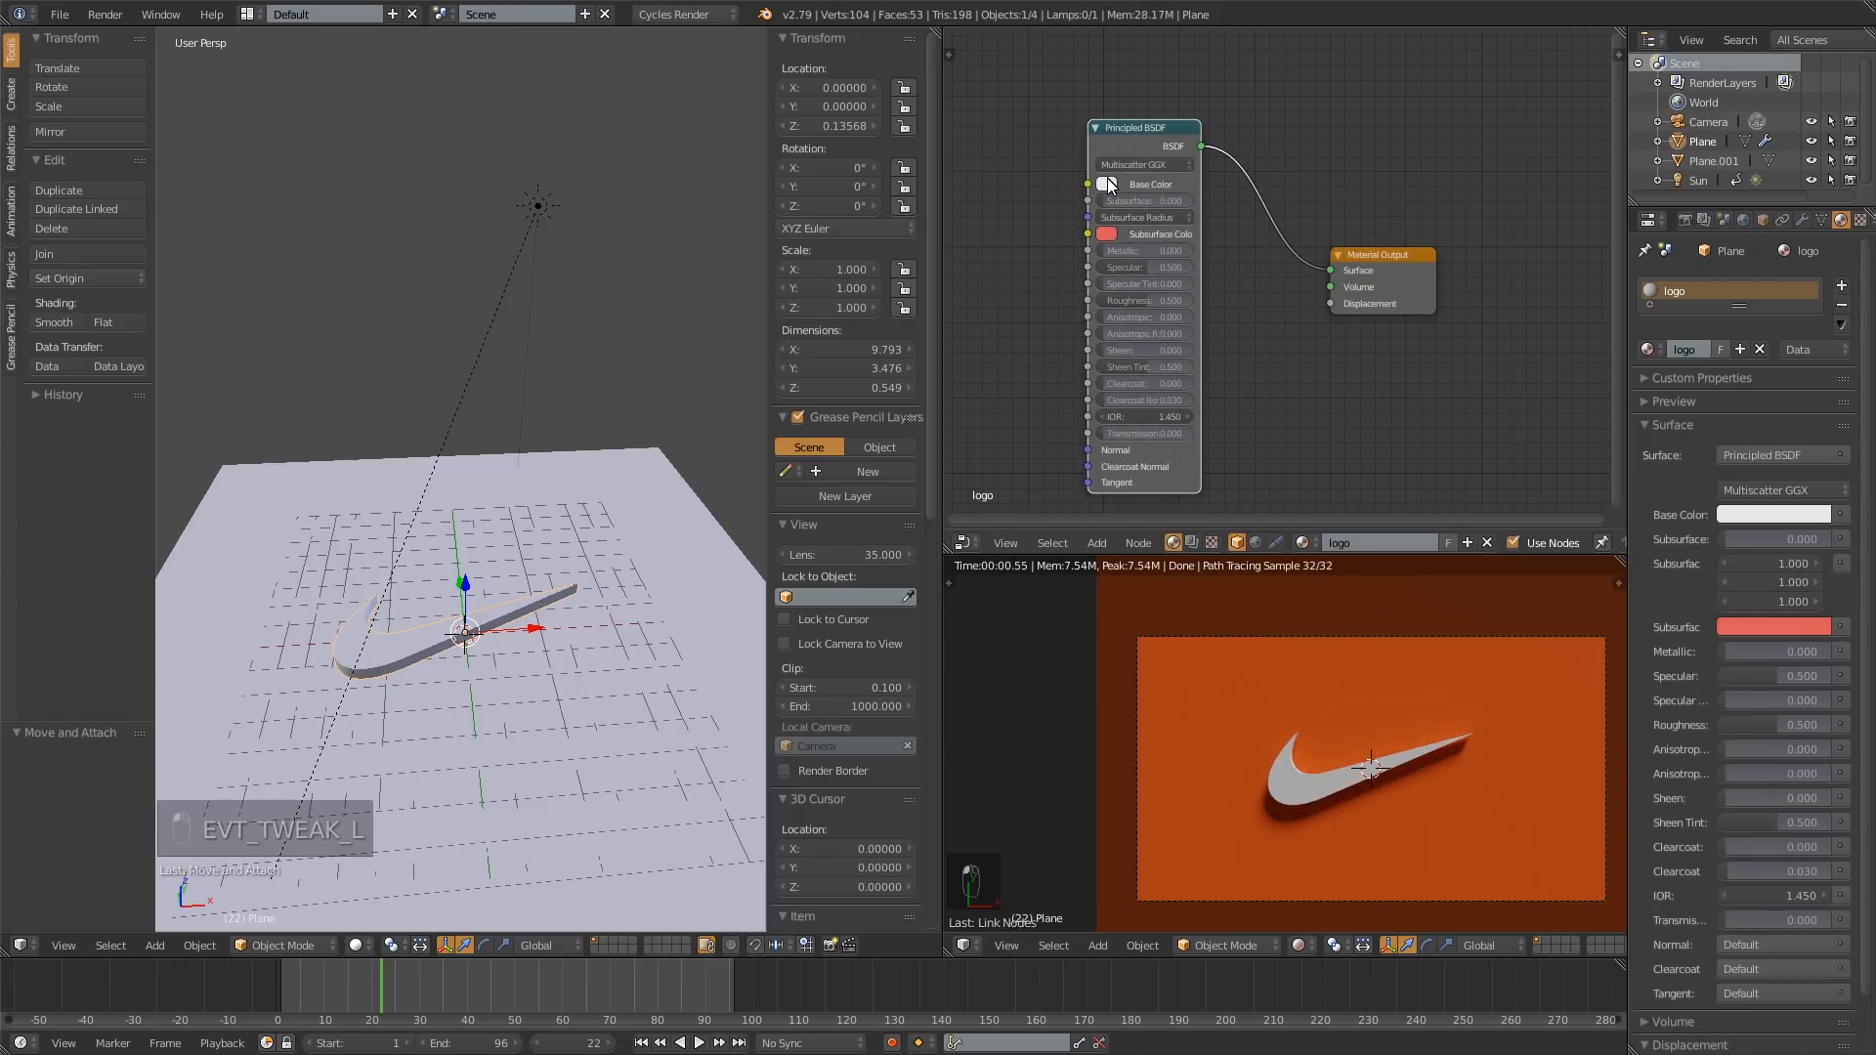
Step: Brighten the logo material's base color to pure white and place the Material Output node closer to the Principled BSDF
{"action": "left_click", "coordinate": [1106, 182]}
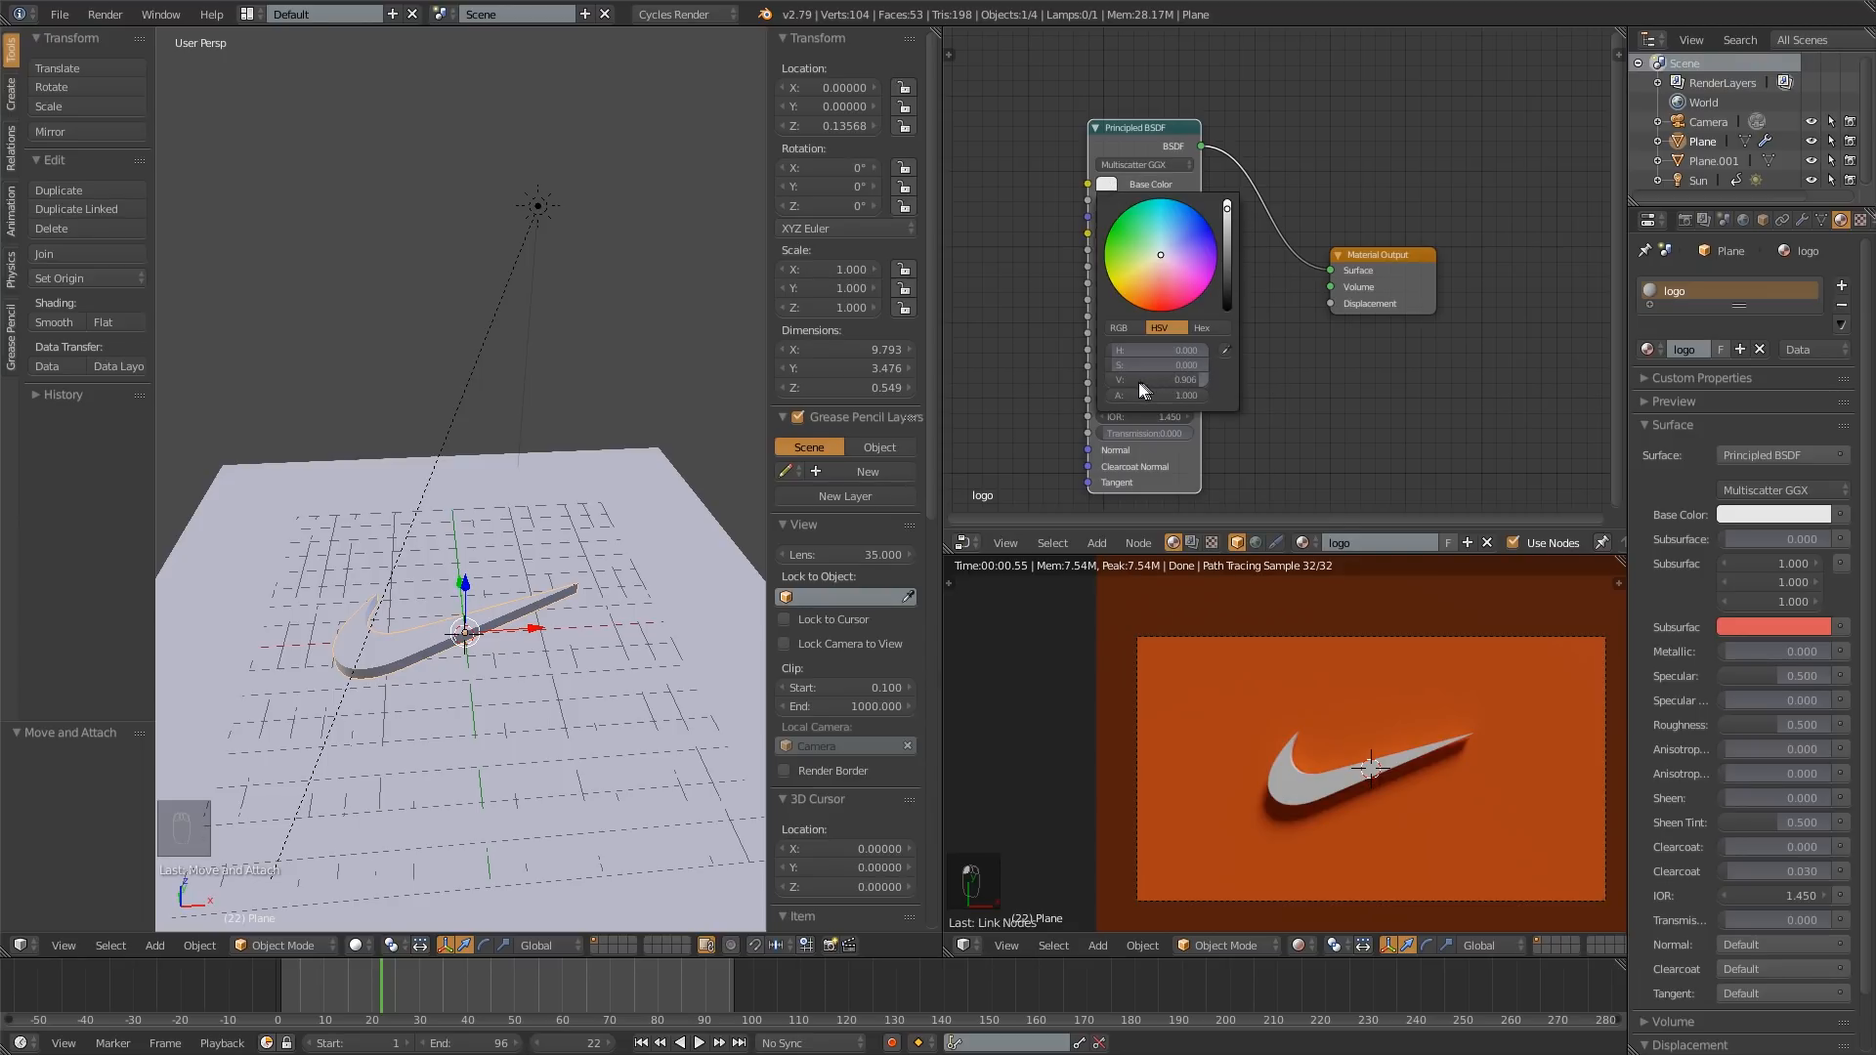
{"action": "left_click_drag", "start_coordinate": [1139, 383], "coordinate": [1211, 379]}
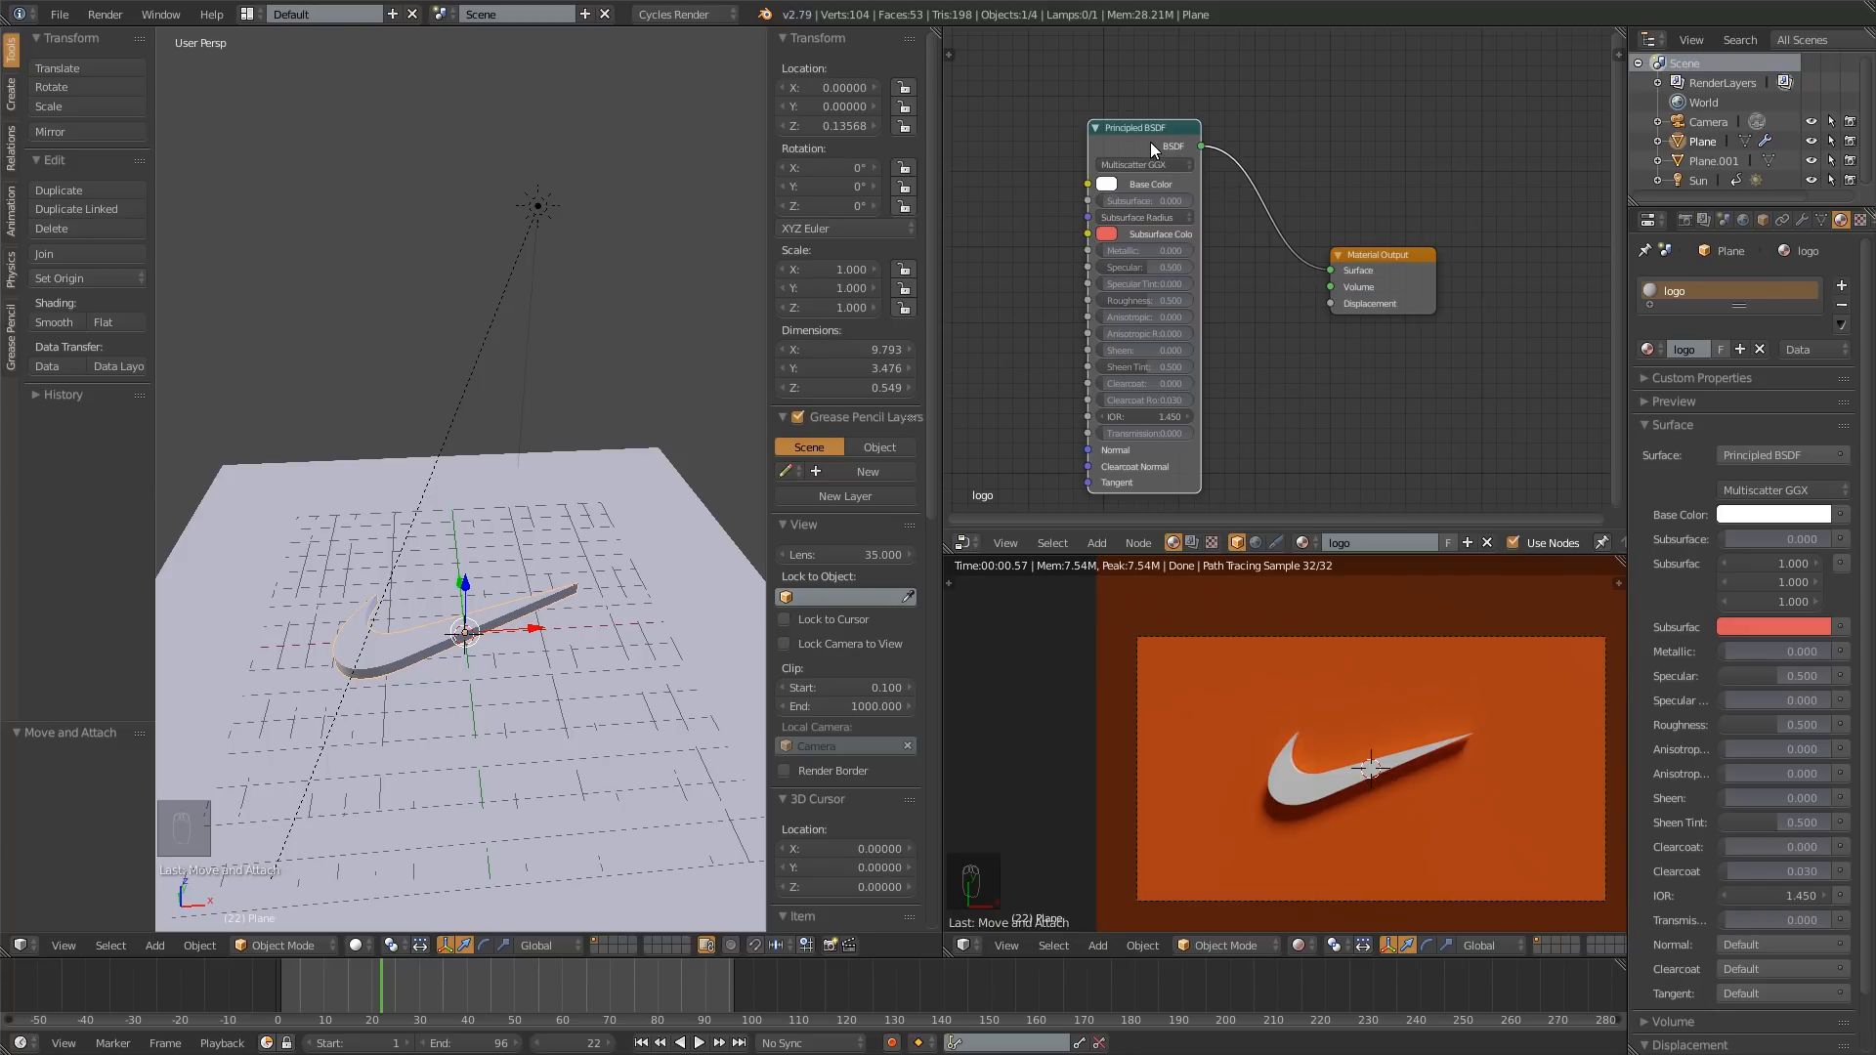
{"action": "left_click_drag", "start_coordinate": [1151, 143], "coordinate": [1198, 137]}
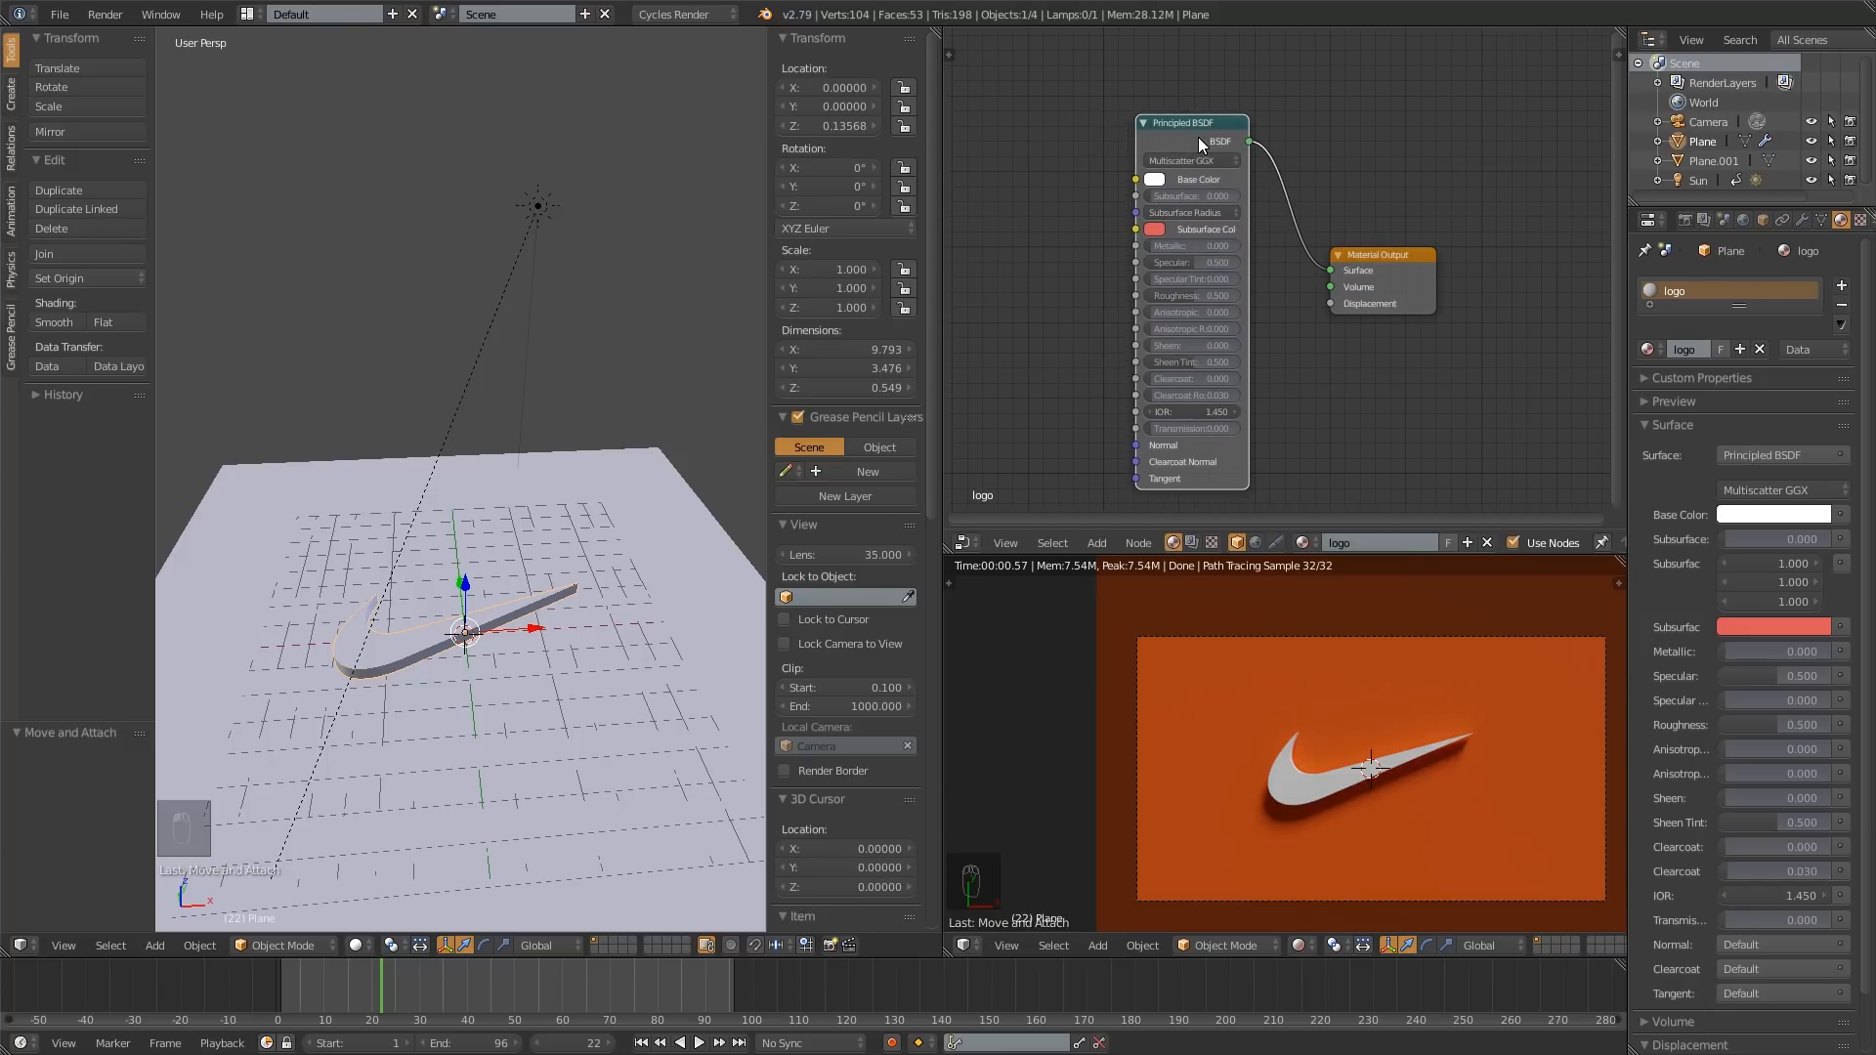
{"action": "key", "text": "ctrl+z"}
{"action": "left_click_drag", "start_coordinate": [1385, 269], "coordinate": [1316, 290]}
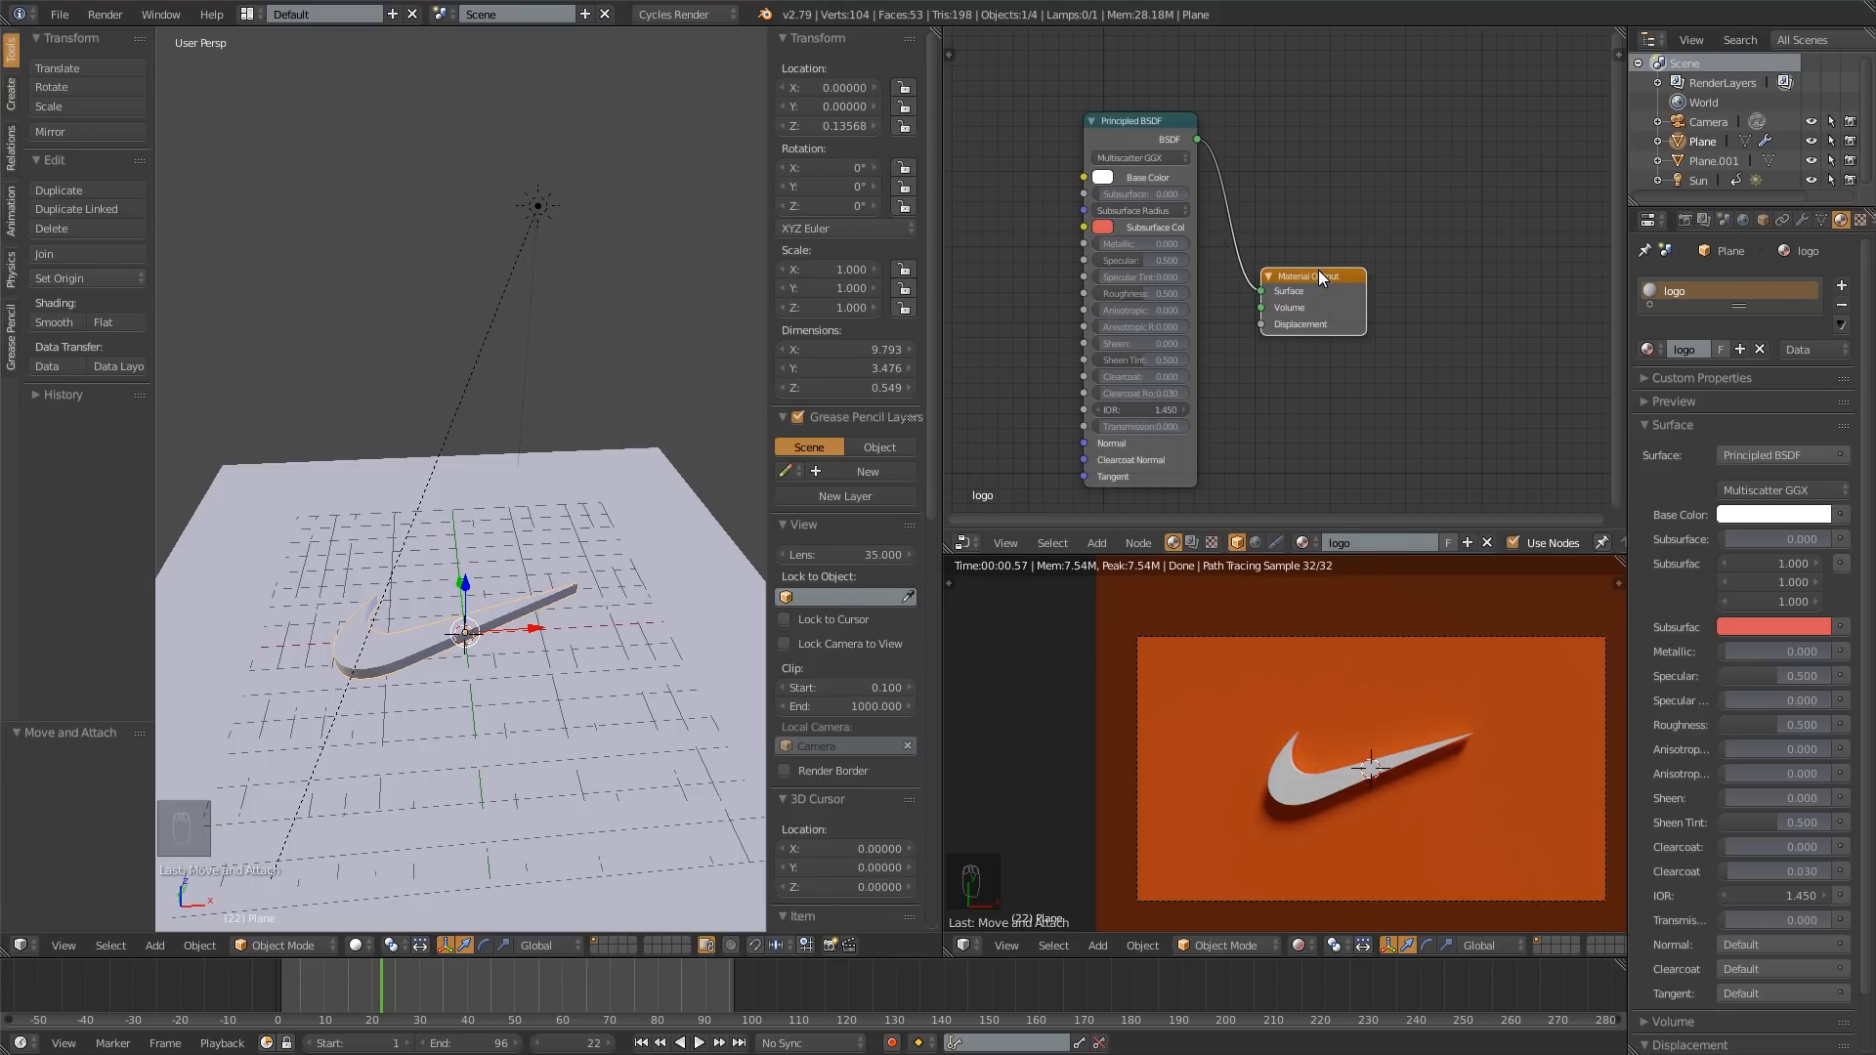
Step: Set the render resolution percentage to 100% and the render samples to 300
{"action": "left_click", "coordinate": [1684, 220]}
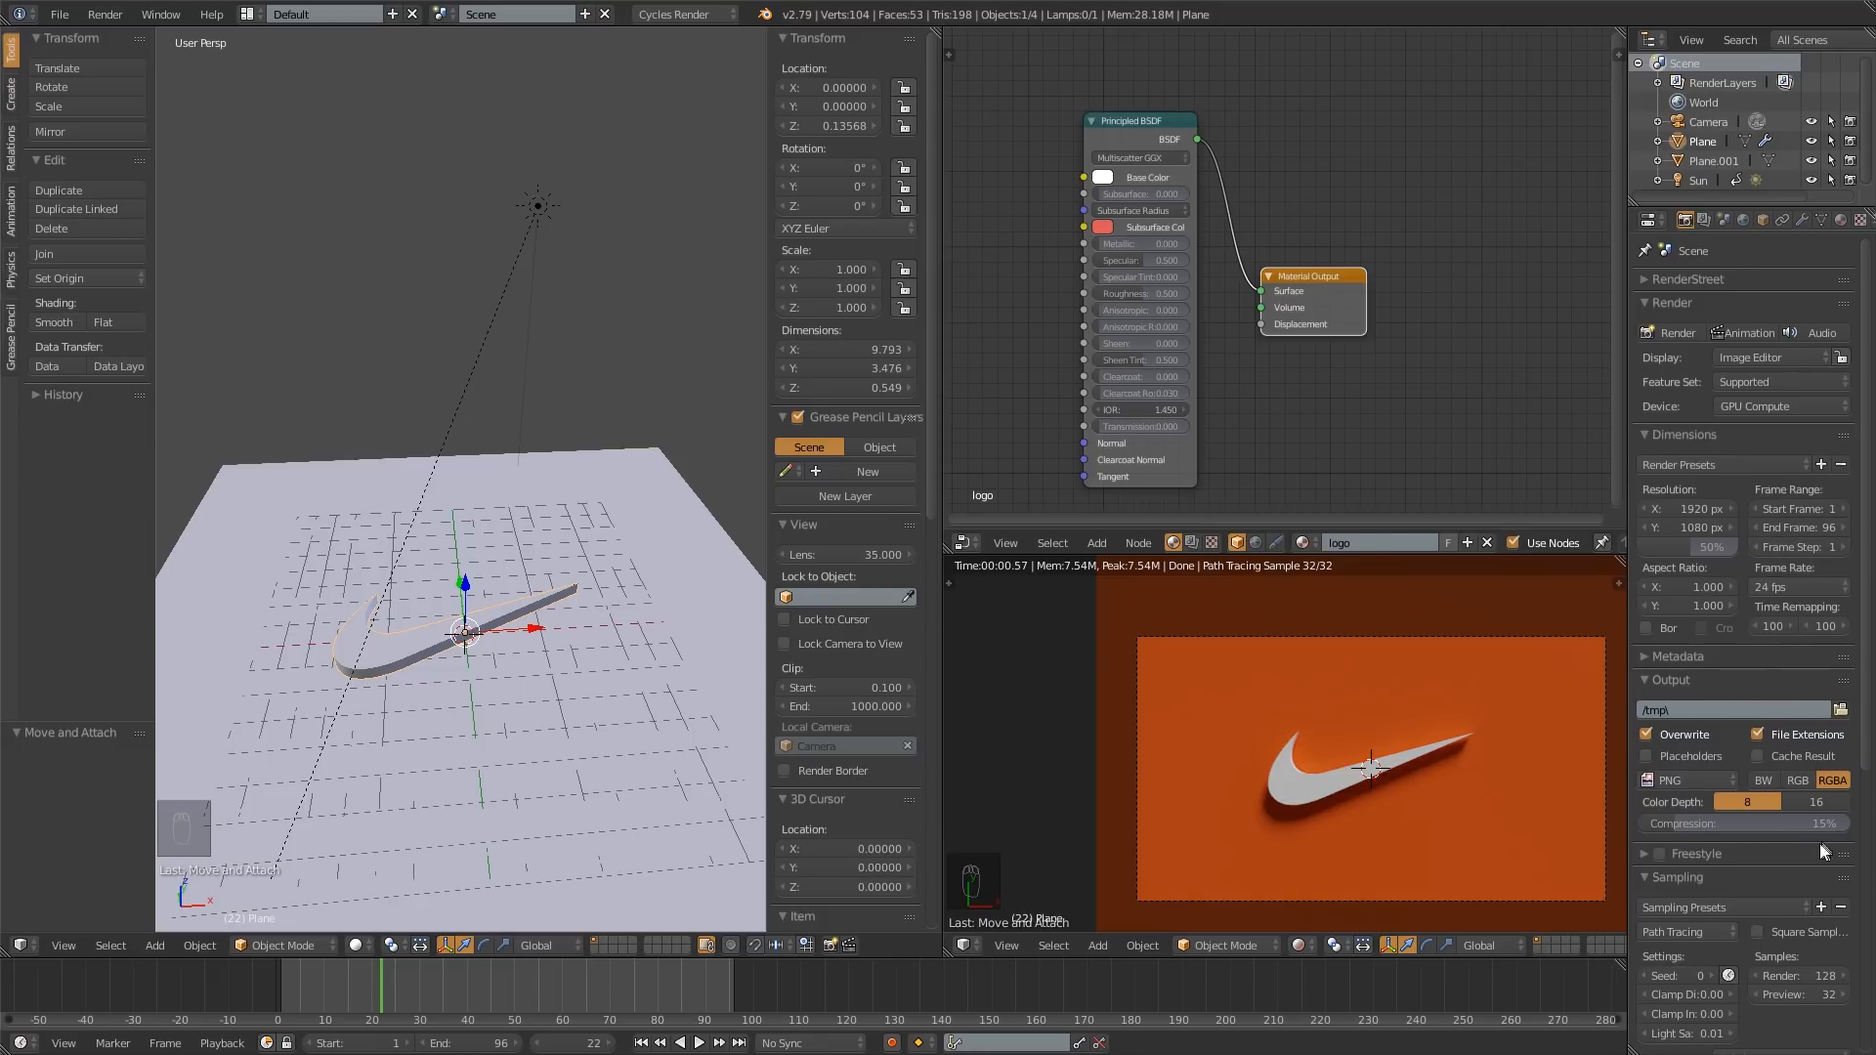
{"action": "scroll", "coordinate": [1819, 842], "scroll_direction": "down", "scroll_amount": 1}
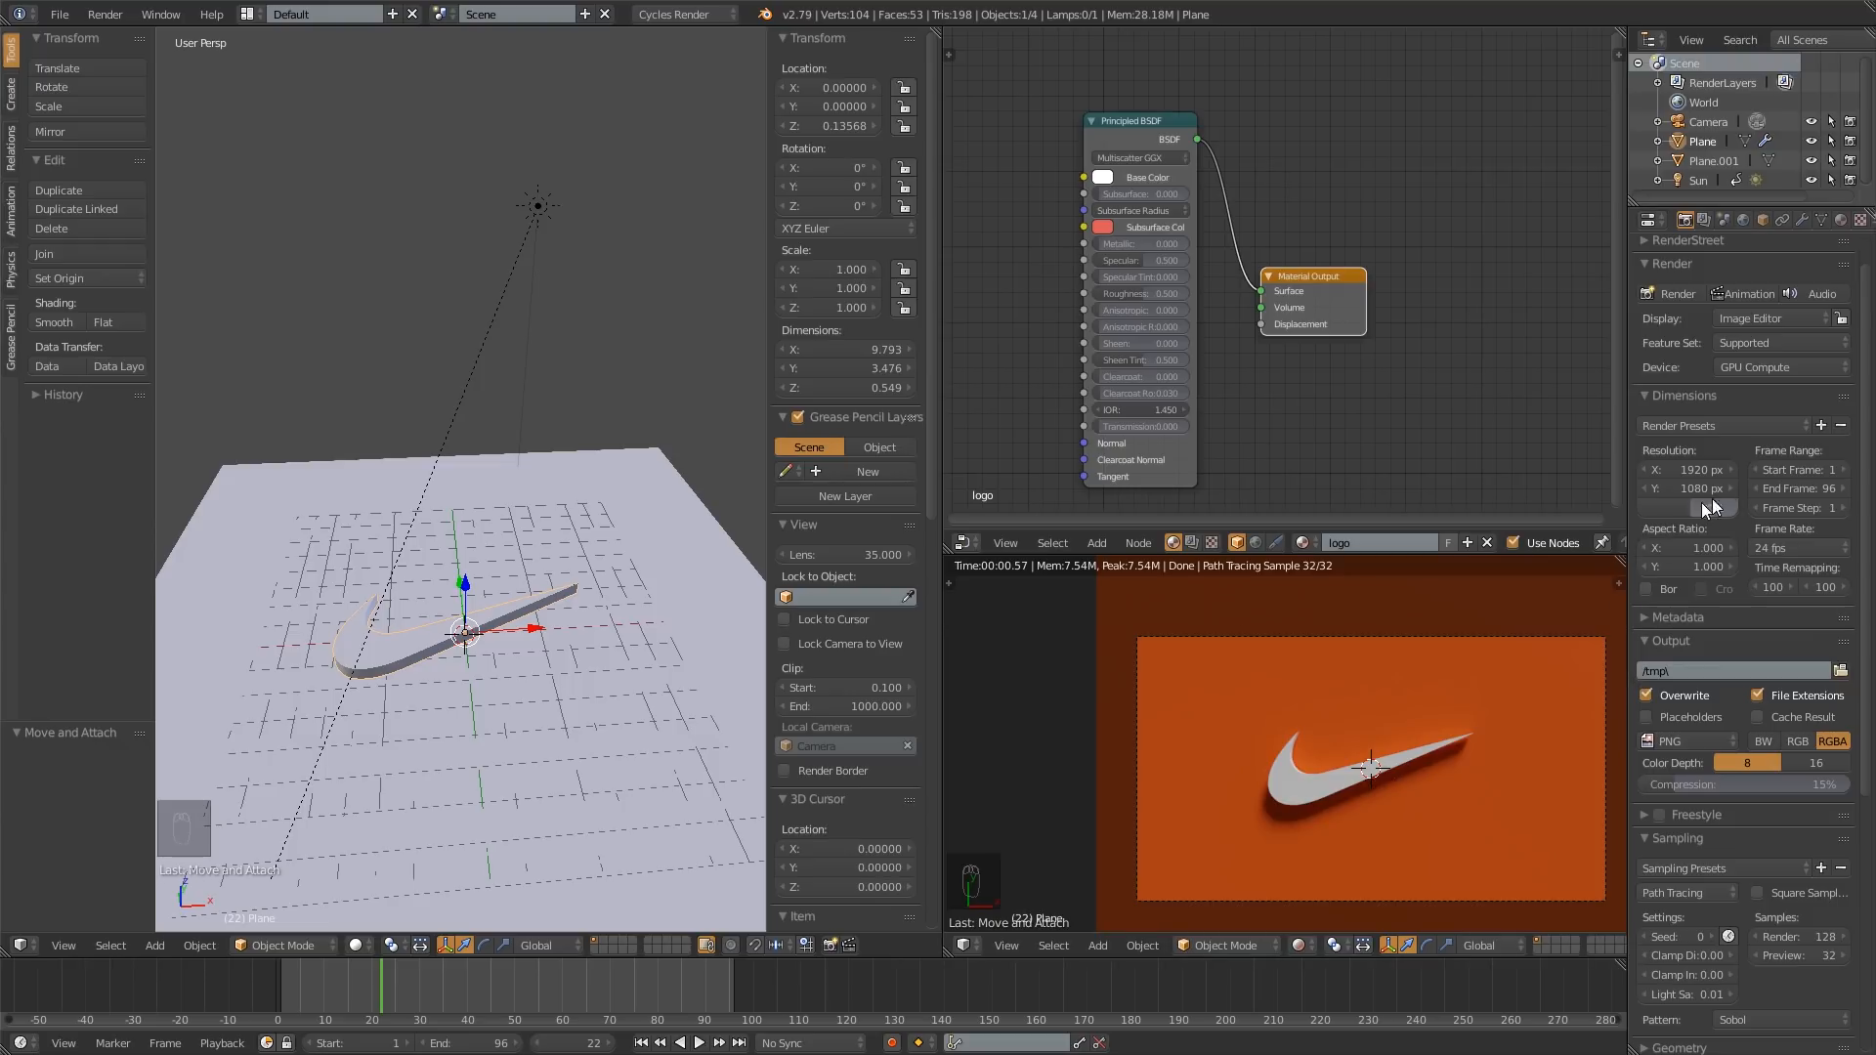
{"action": "left_click_drag", "start_coordinate": [1669, 508], "coordinate": [1729, 508]}
{"action": "left_click", "coordinate": [1784, 936]}
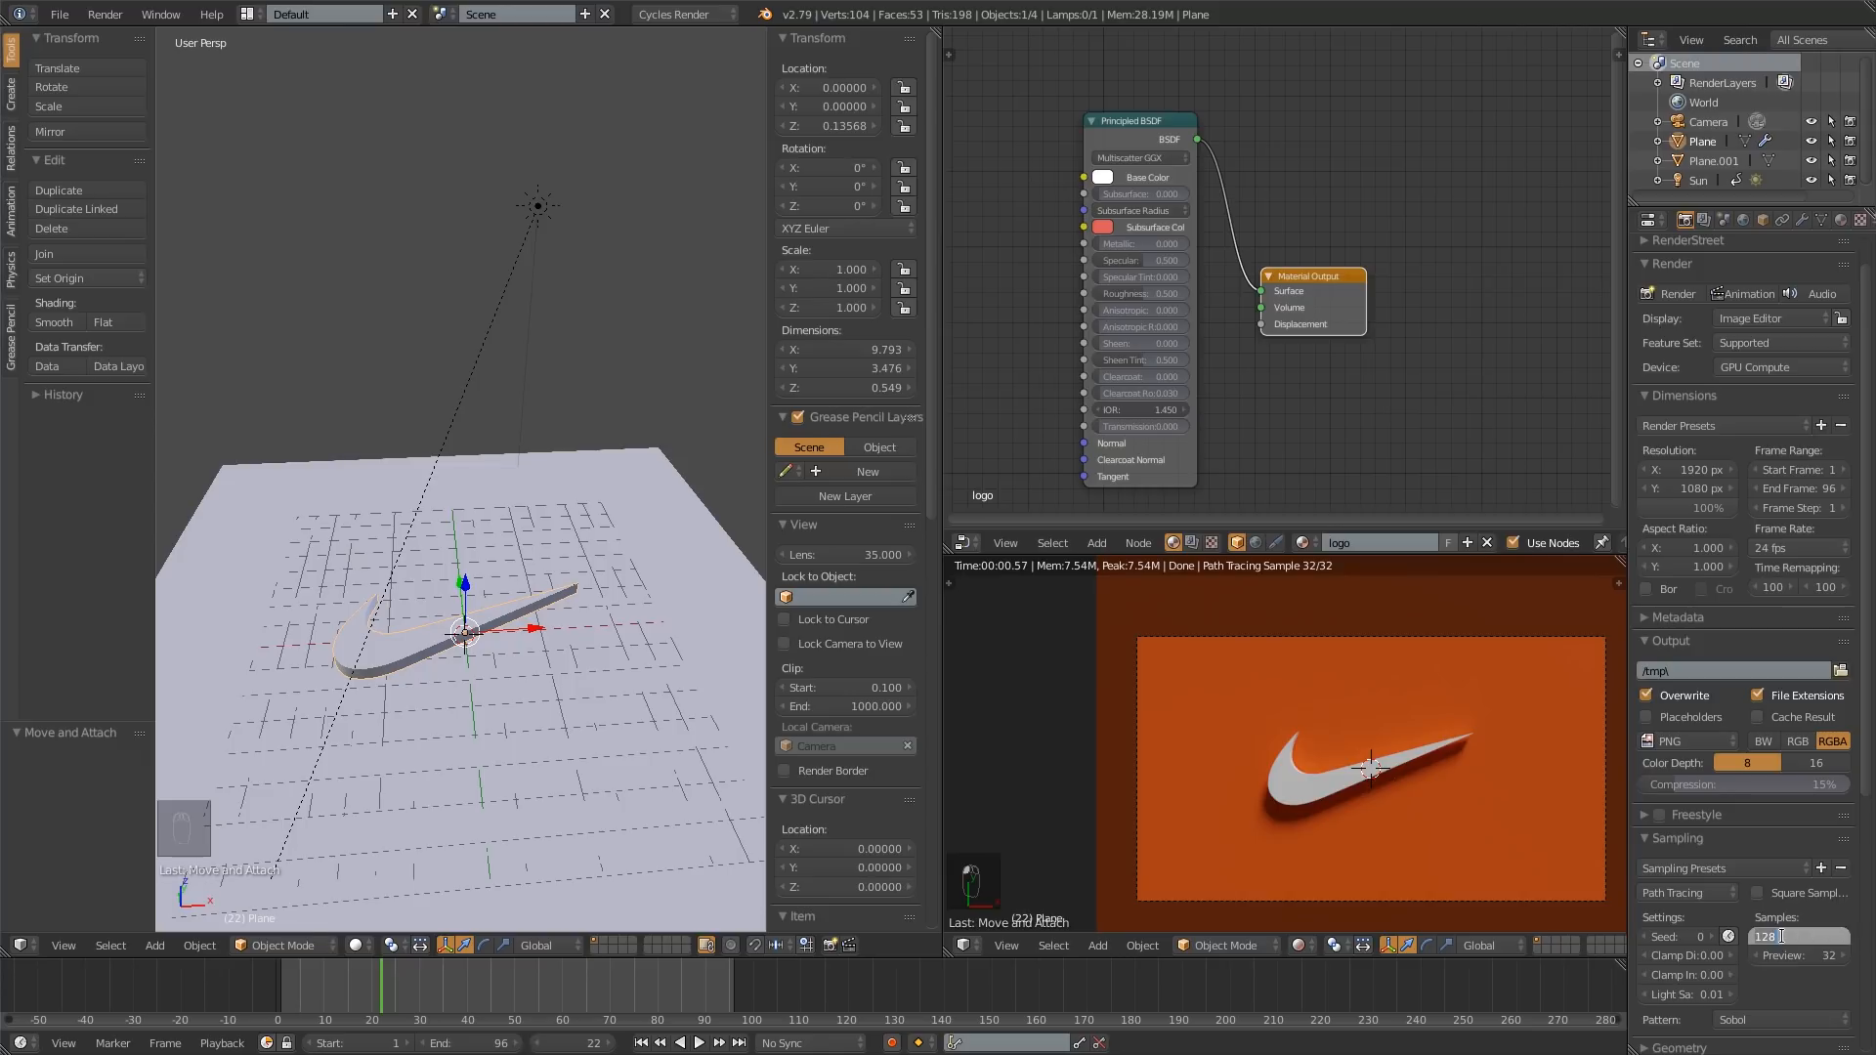
{"action": "type", "text": "300"}
{"action": "key", "text": "Return"}
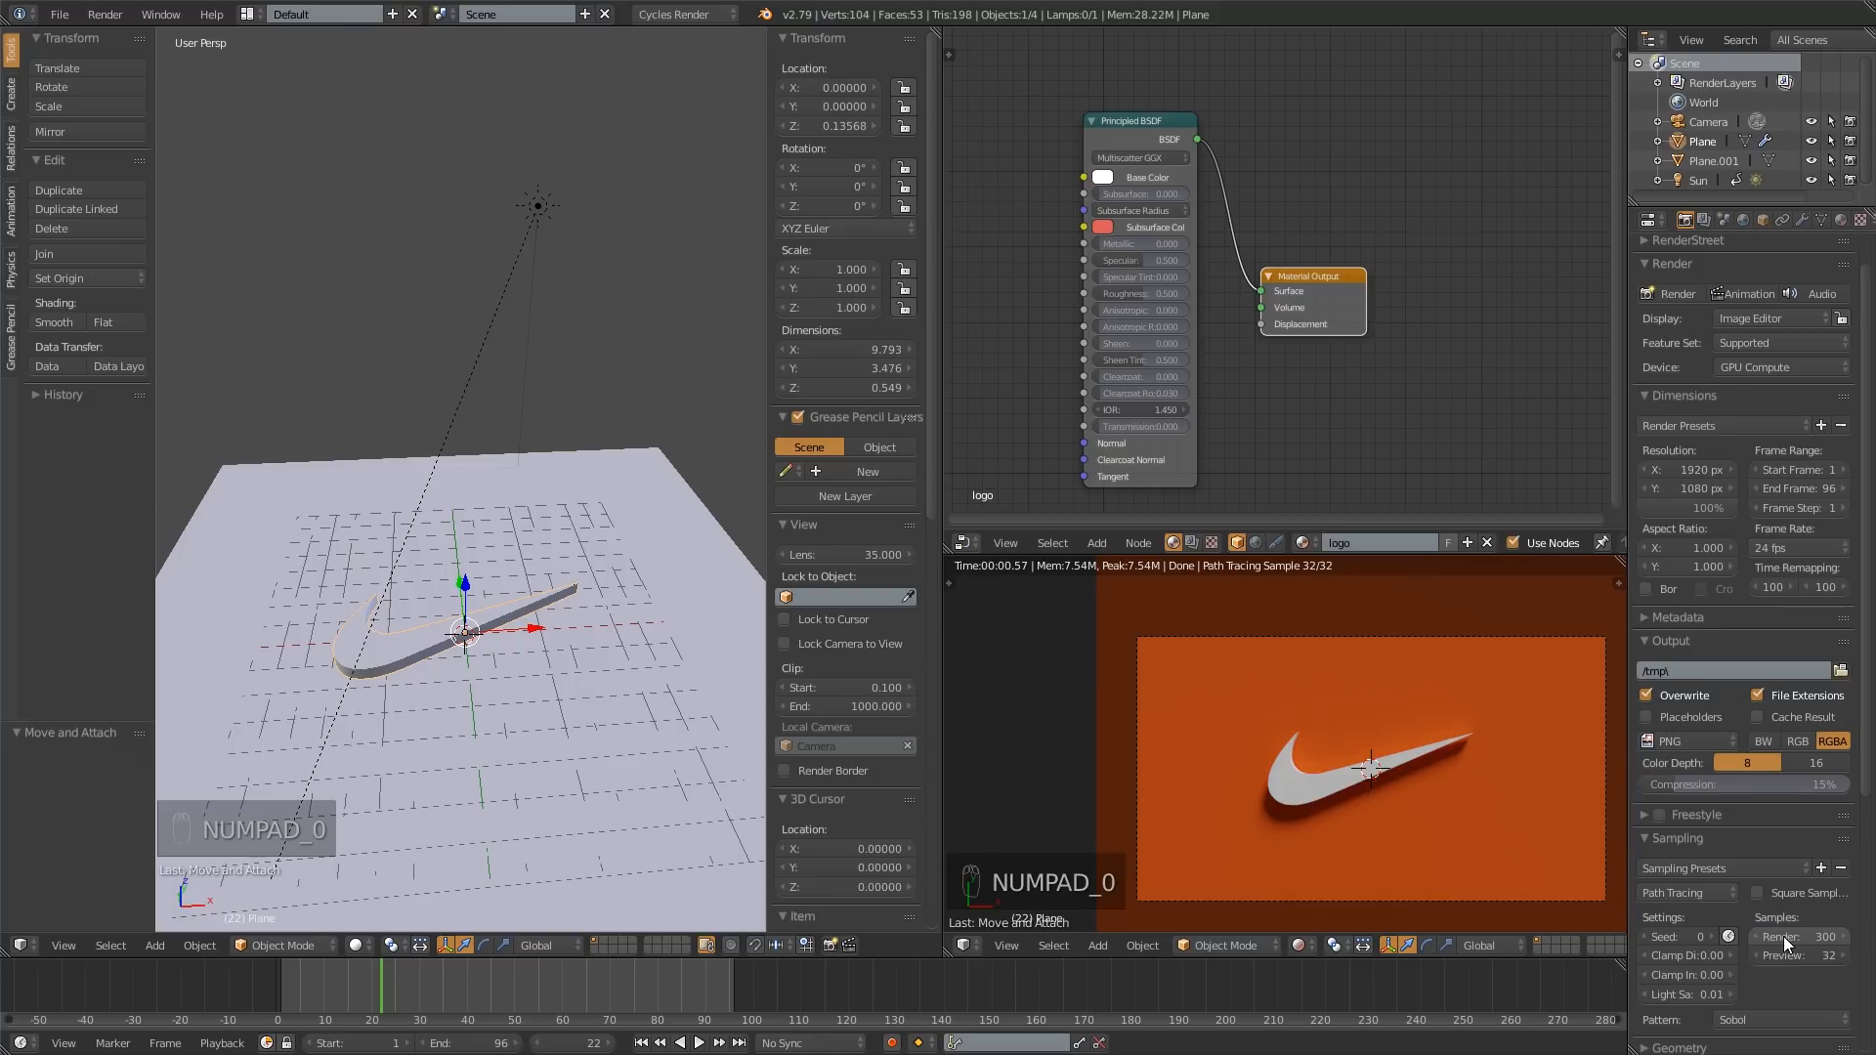
Step: Review the scene's RenderStreet, dimensions, output and sampling settings before rendering the animation
{"action": "scroll", "coordinate": [1777, 942], "scroll_direction": "up", "scroll_amount": 1}
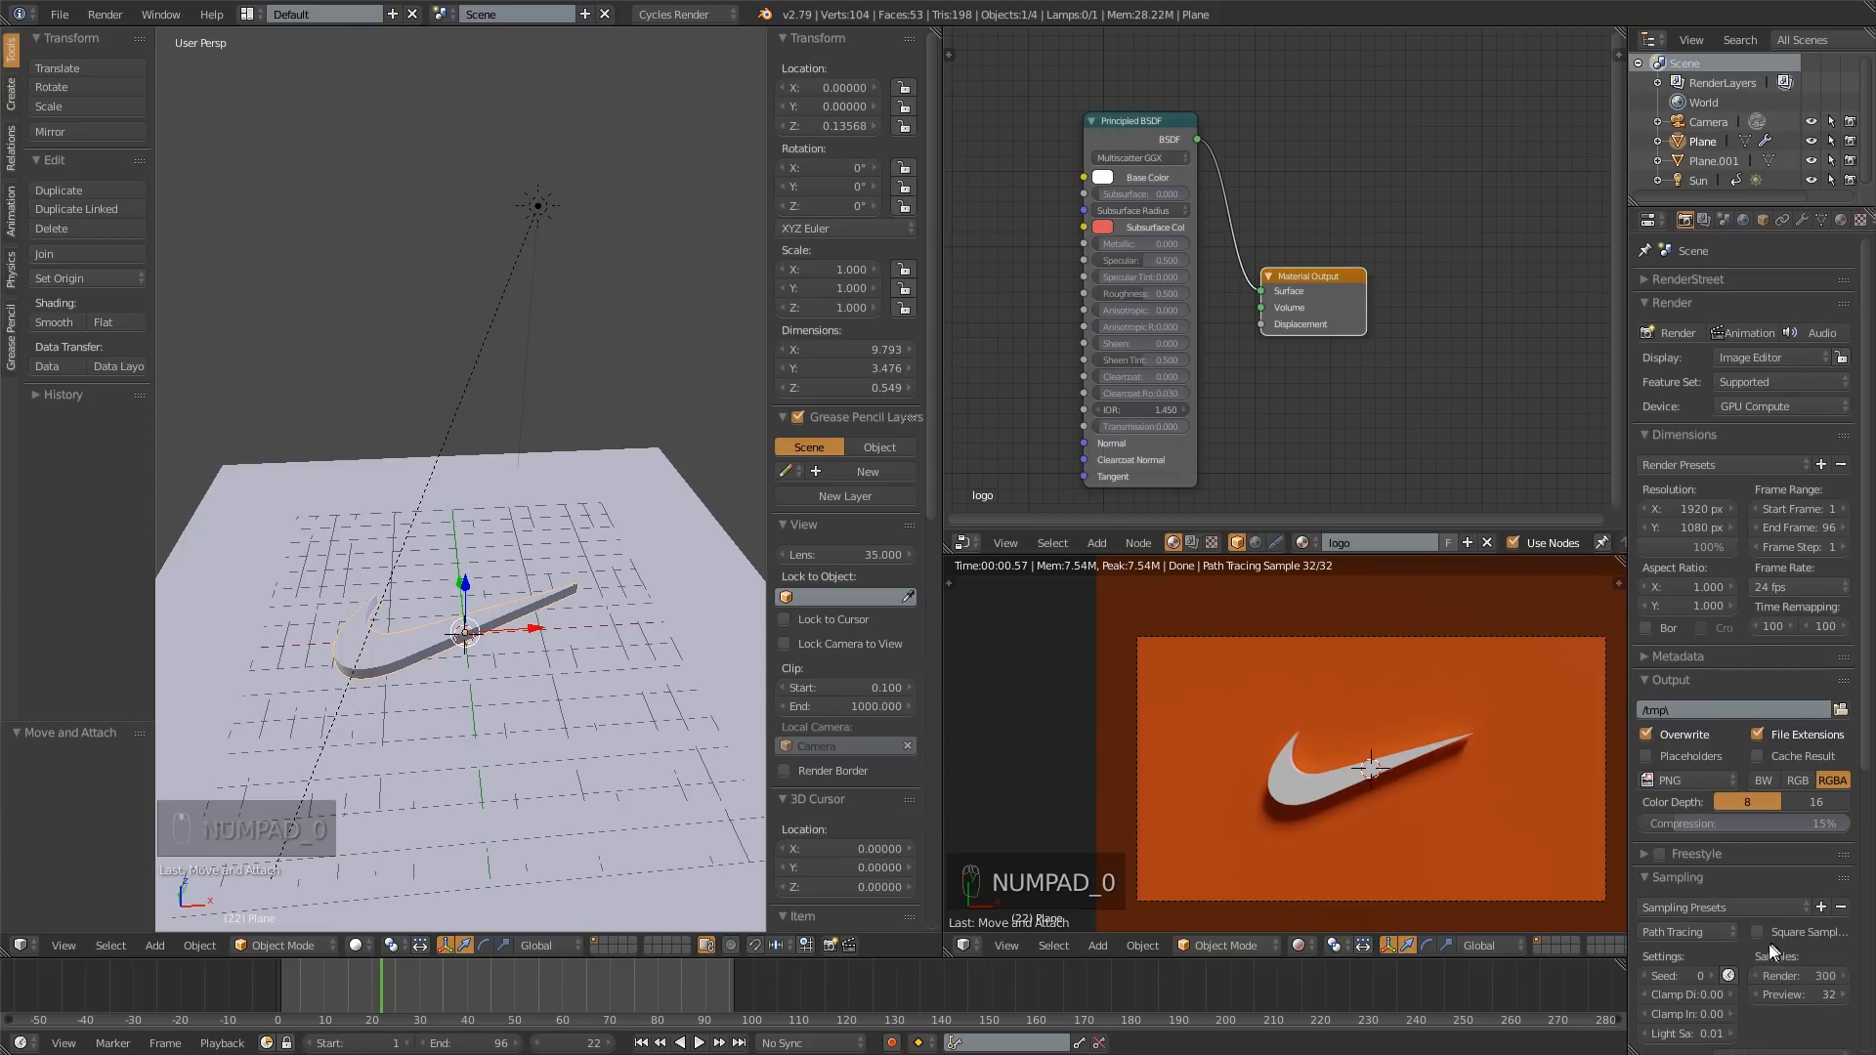
{"action": "left_click", "coordinate": [1650, 282]}
{"action": "left_click", "coordinate": [1649, 280]}
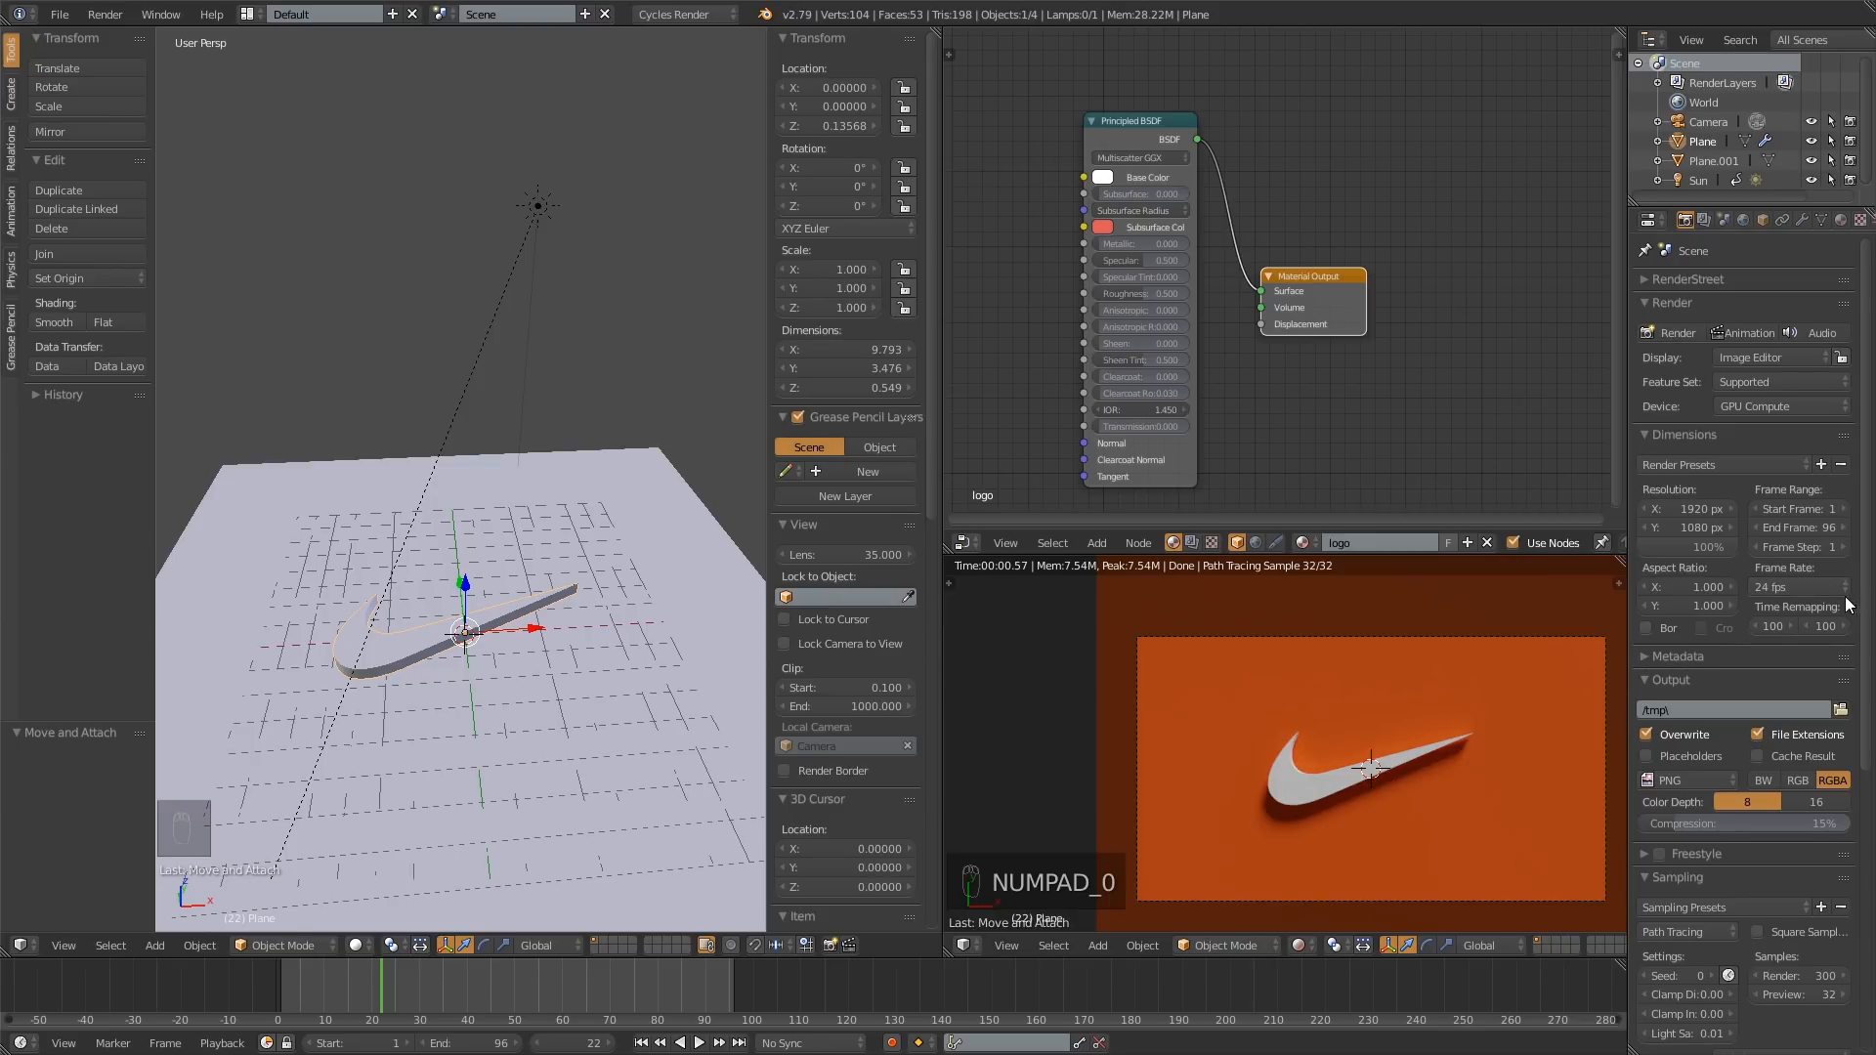
{"action": "scroll", "coordinate": [1862, 690], "scroll_direction": "down", "scroll_amount": 1}
{"action": "scroll", "coordinate": [1862, 694], "scroll_direction": "down", "scroll_amount": 1}
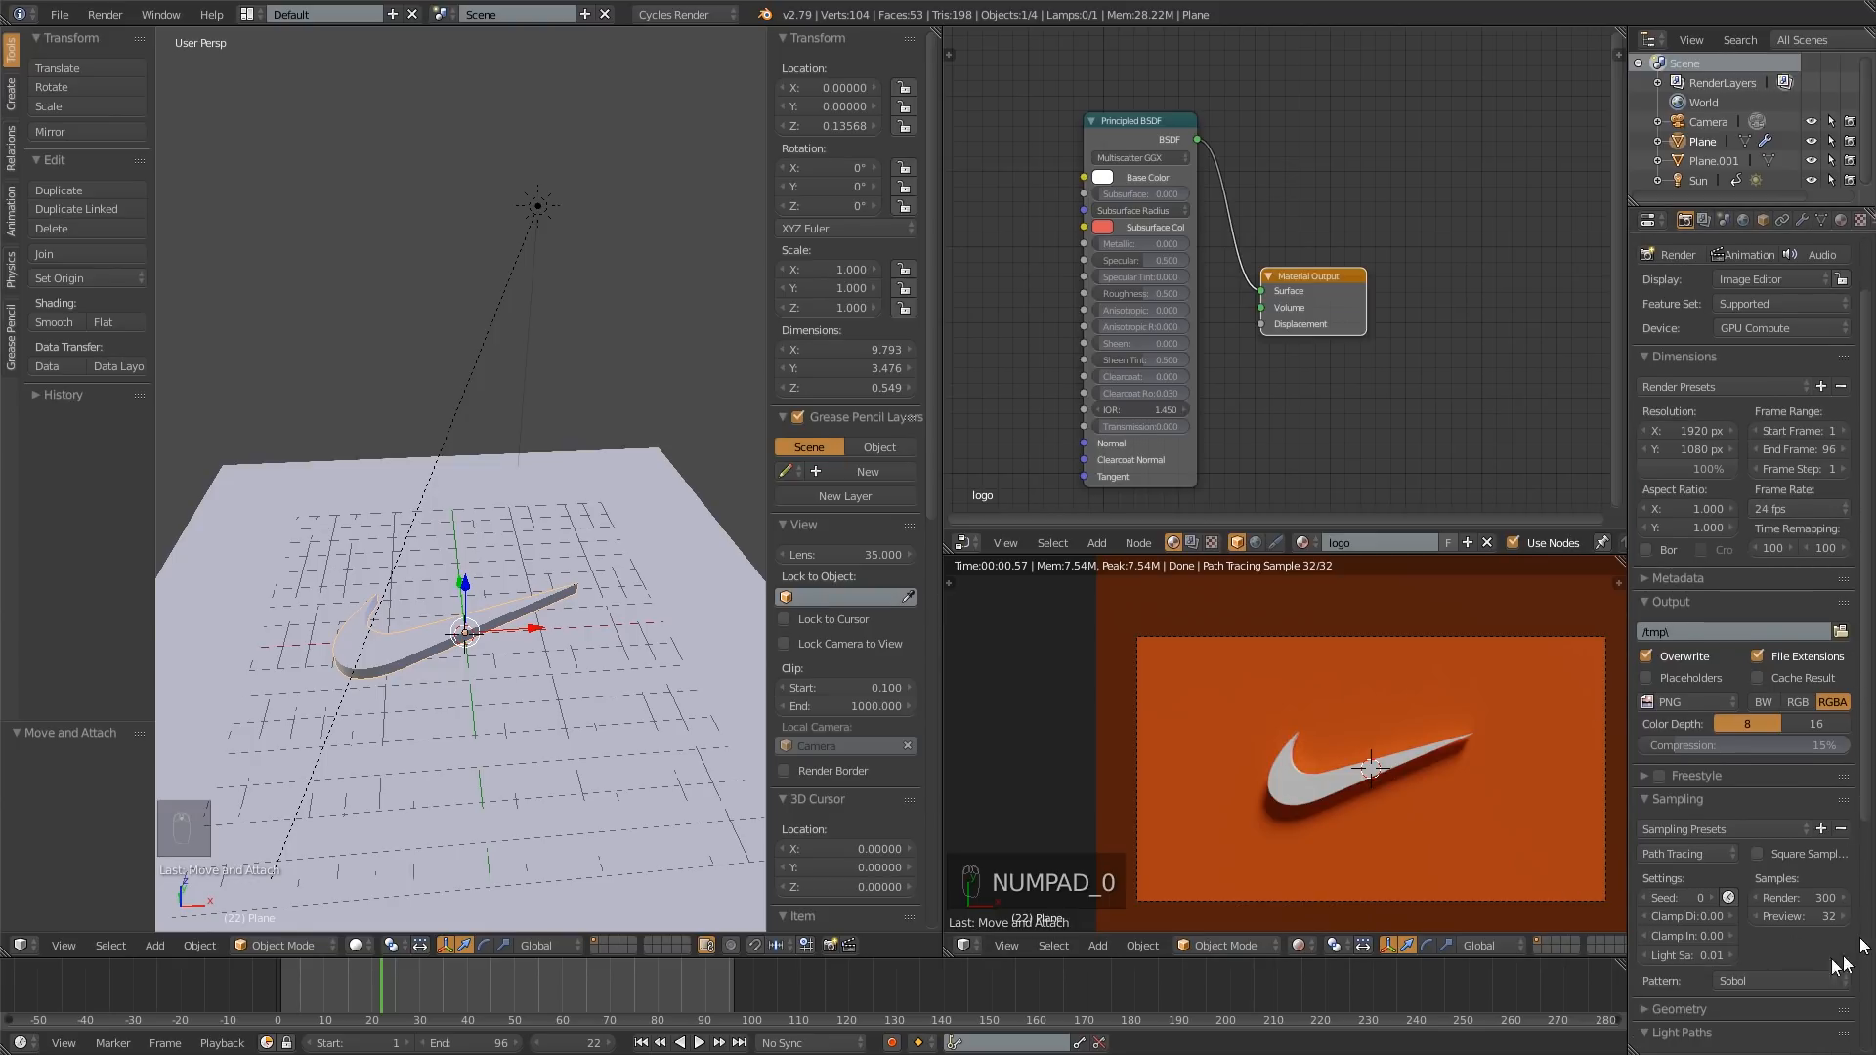
{"action": "scroll", "coordinate": [1756, 850], "scroll_direction": "up", "scroll_amount": 1}
{"action": "scroll", "coordinate": [1719, 752], "scroll_direction": "up", "scroll_amount": 1}
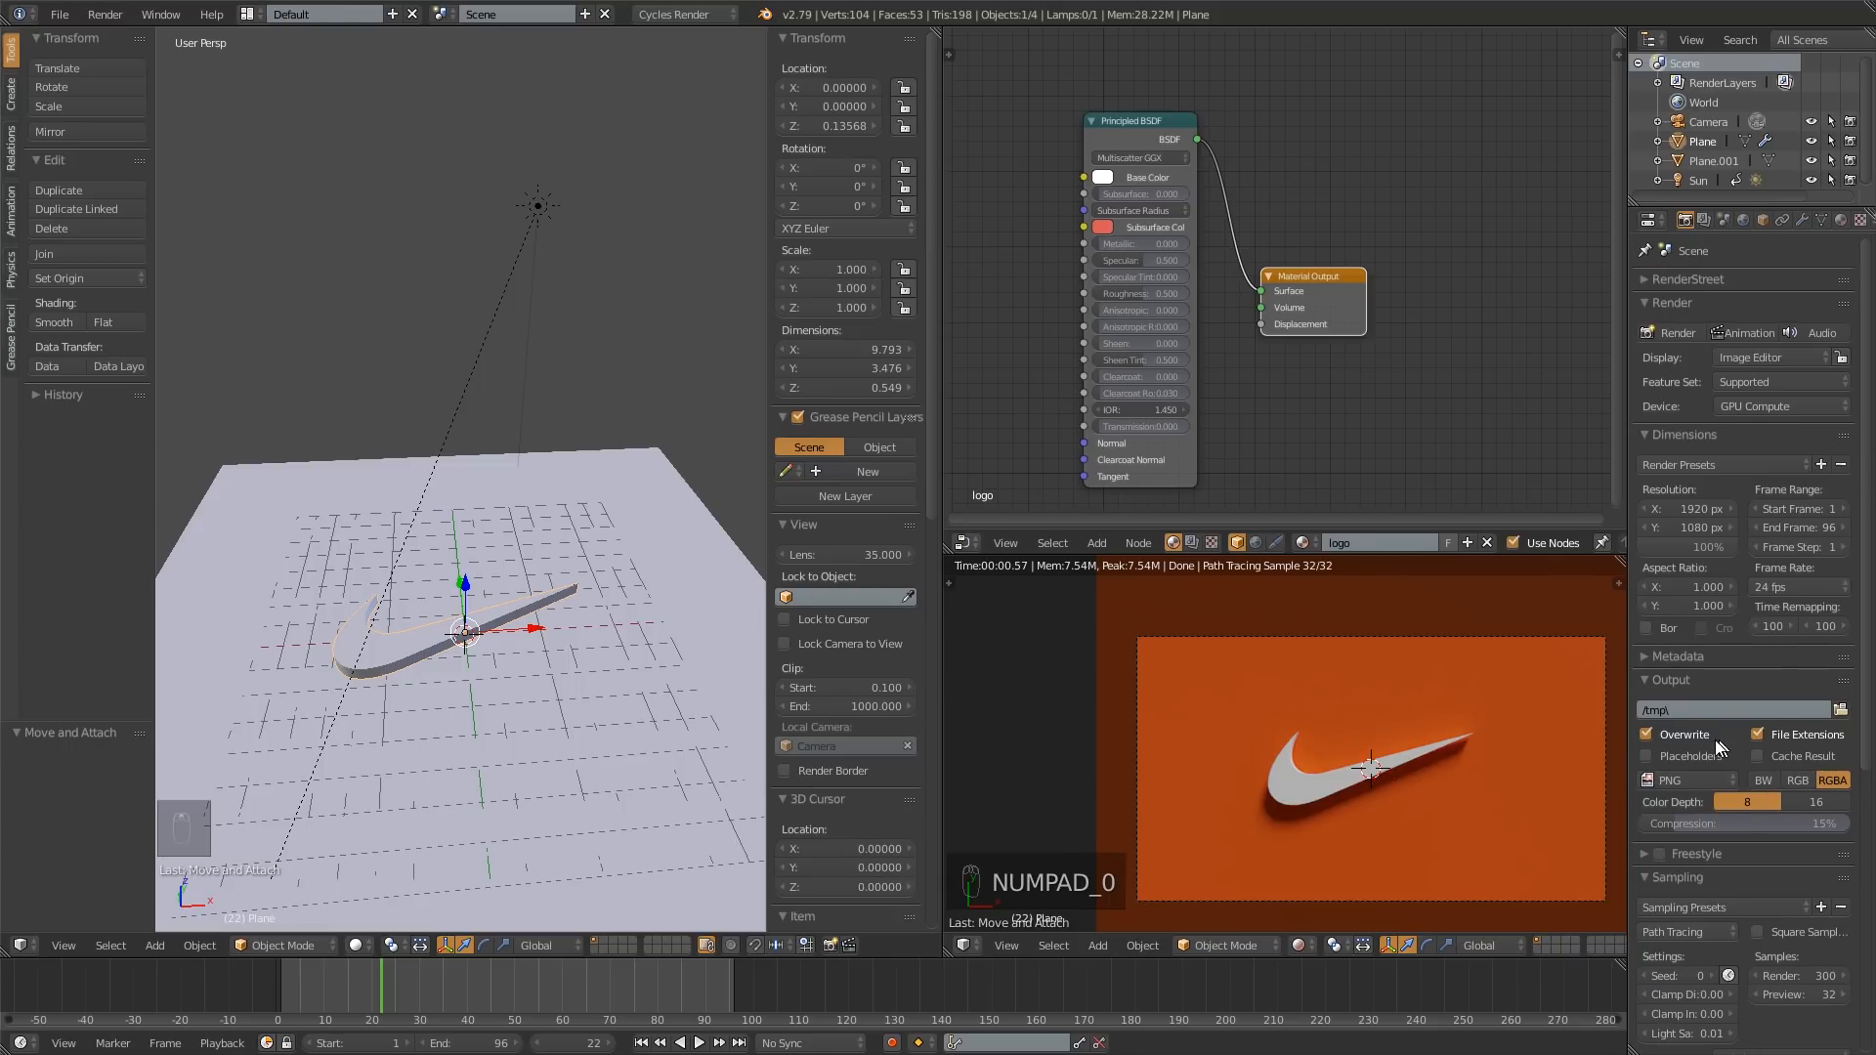
{"action": "scroll", "coordinate": [1733, 811], "scroll_direction": "down", "scroll_amount": 2}
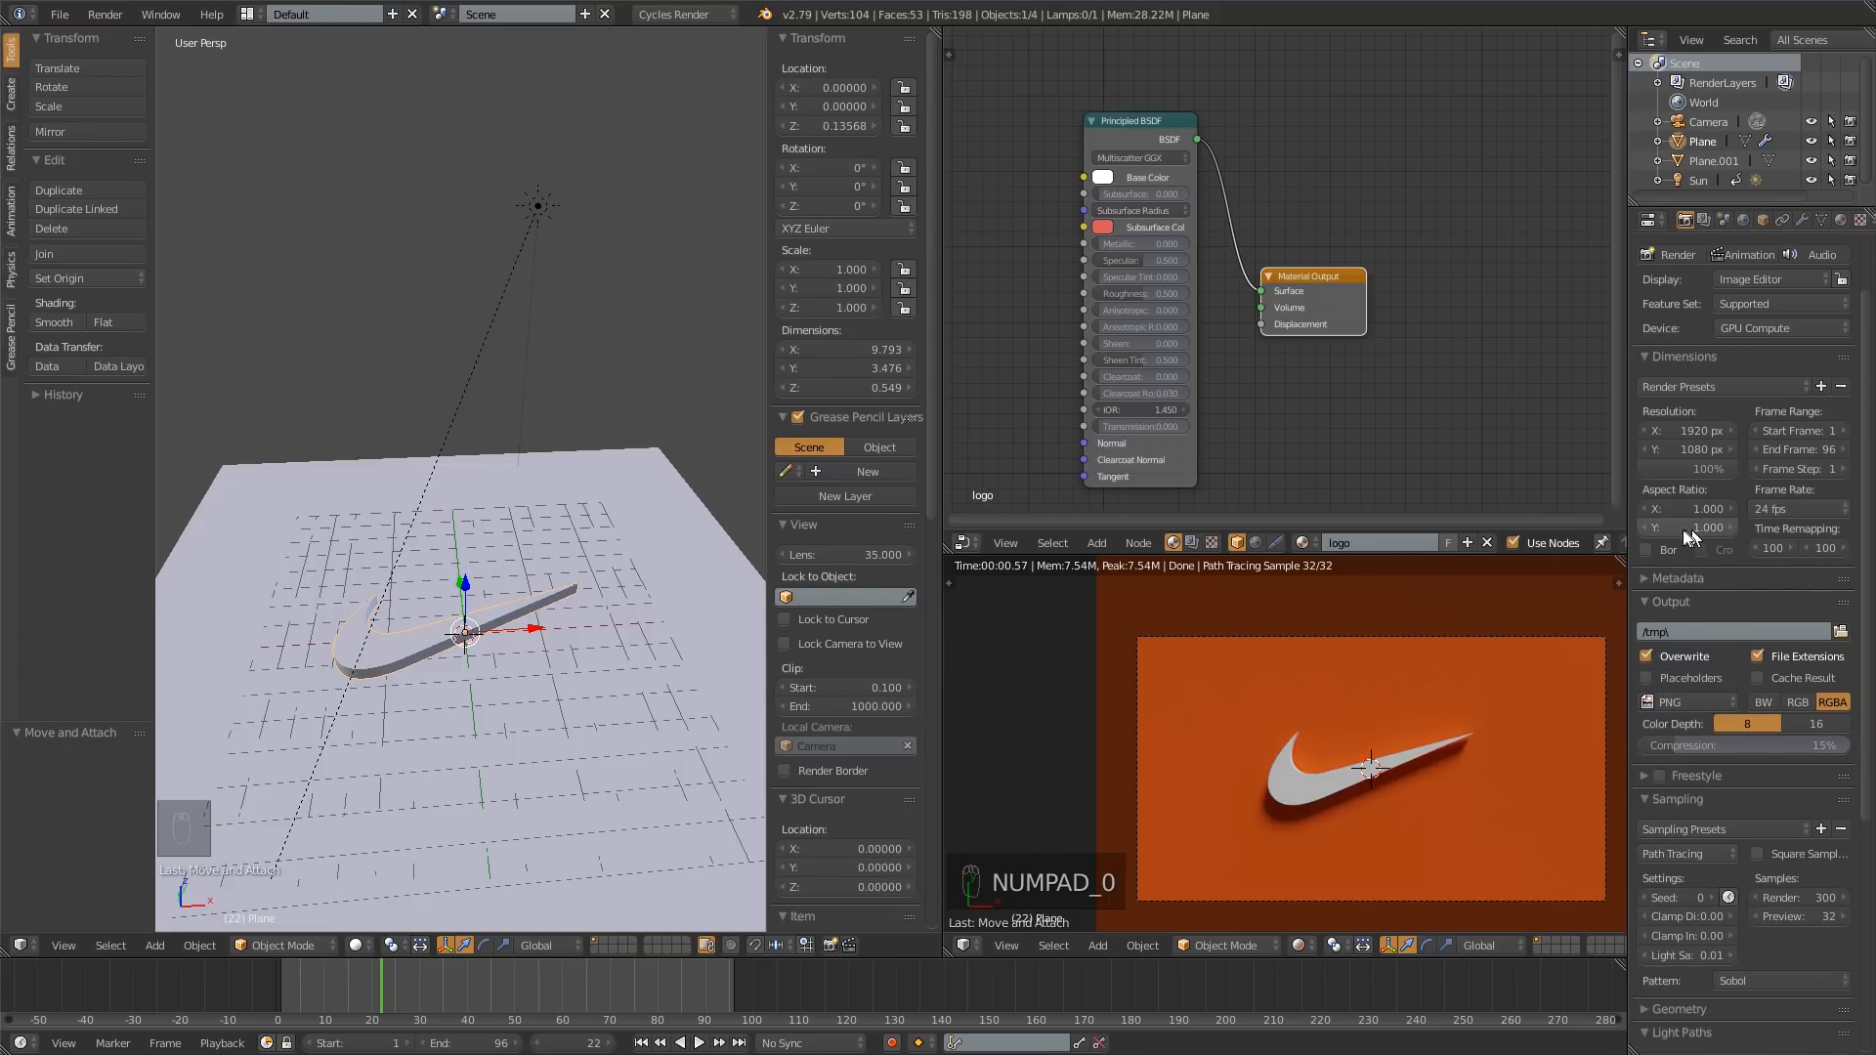
{"action": "scroll", "coordinate": [1729, 534], "scroll_direction": "up", "scroll_amount": 1}
{"action": "scroll", "coordinate": [1767, 531], "scroll_direction": "up", "scroll_amount": 1}
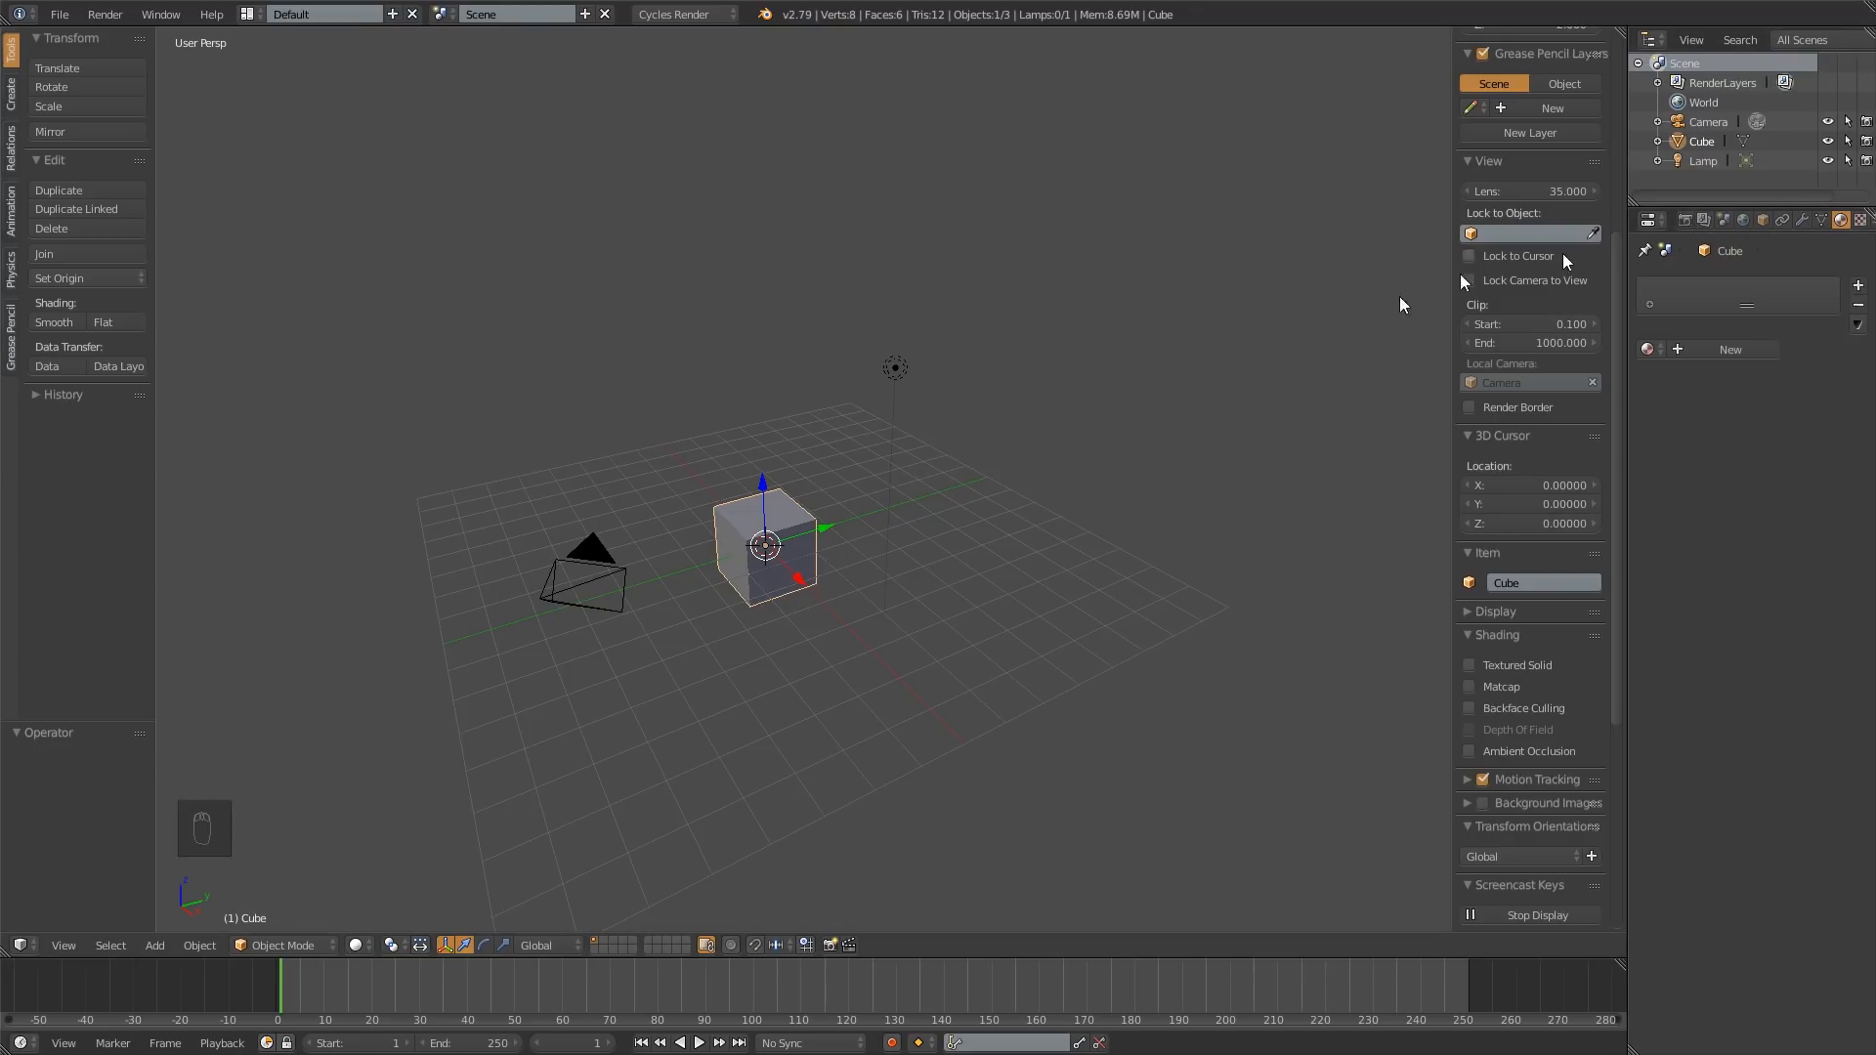
Step: Show the render settings of the default cube scene and expand its RenderStreet section
{"action": "left_click", "coordinate": [1692, 224]}
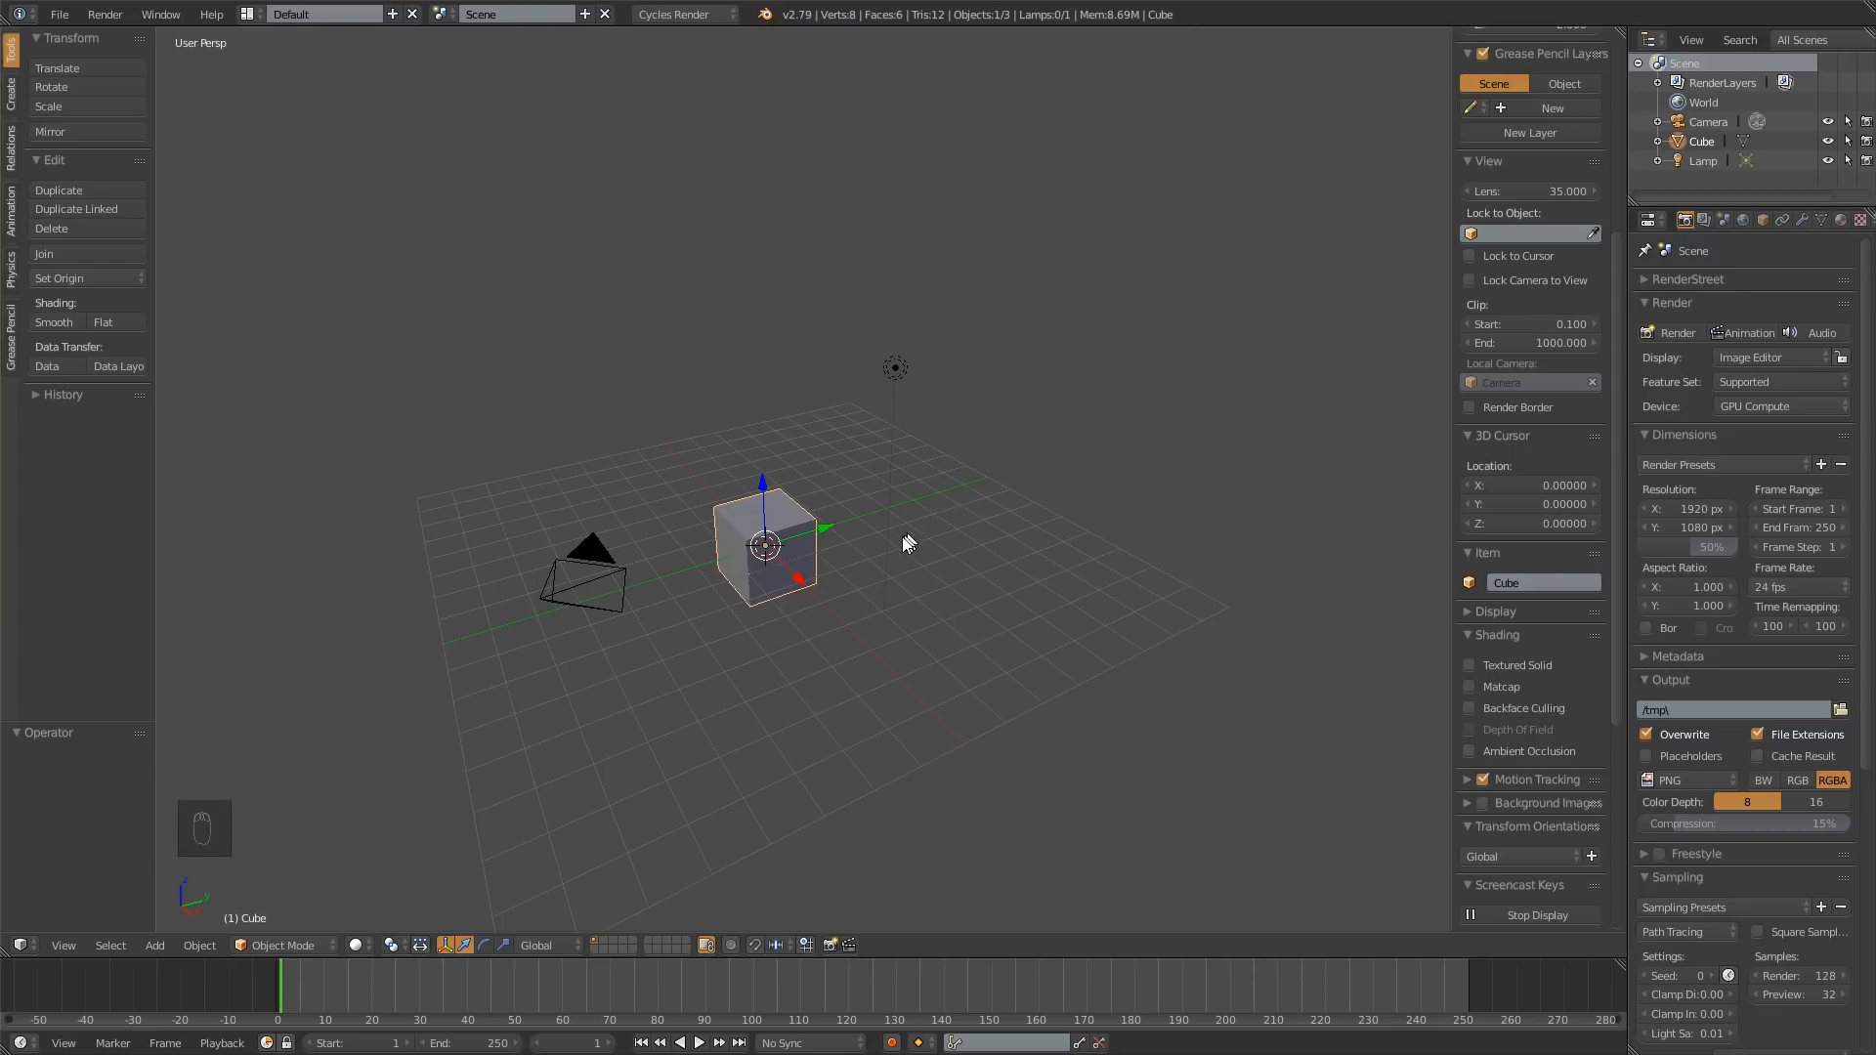
{"action": "middle_click_drag", "start_coordinate": [866, 569], "coordinate": [915, 552]}
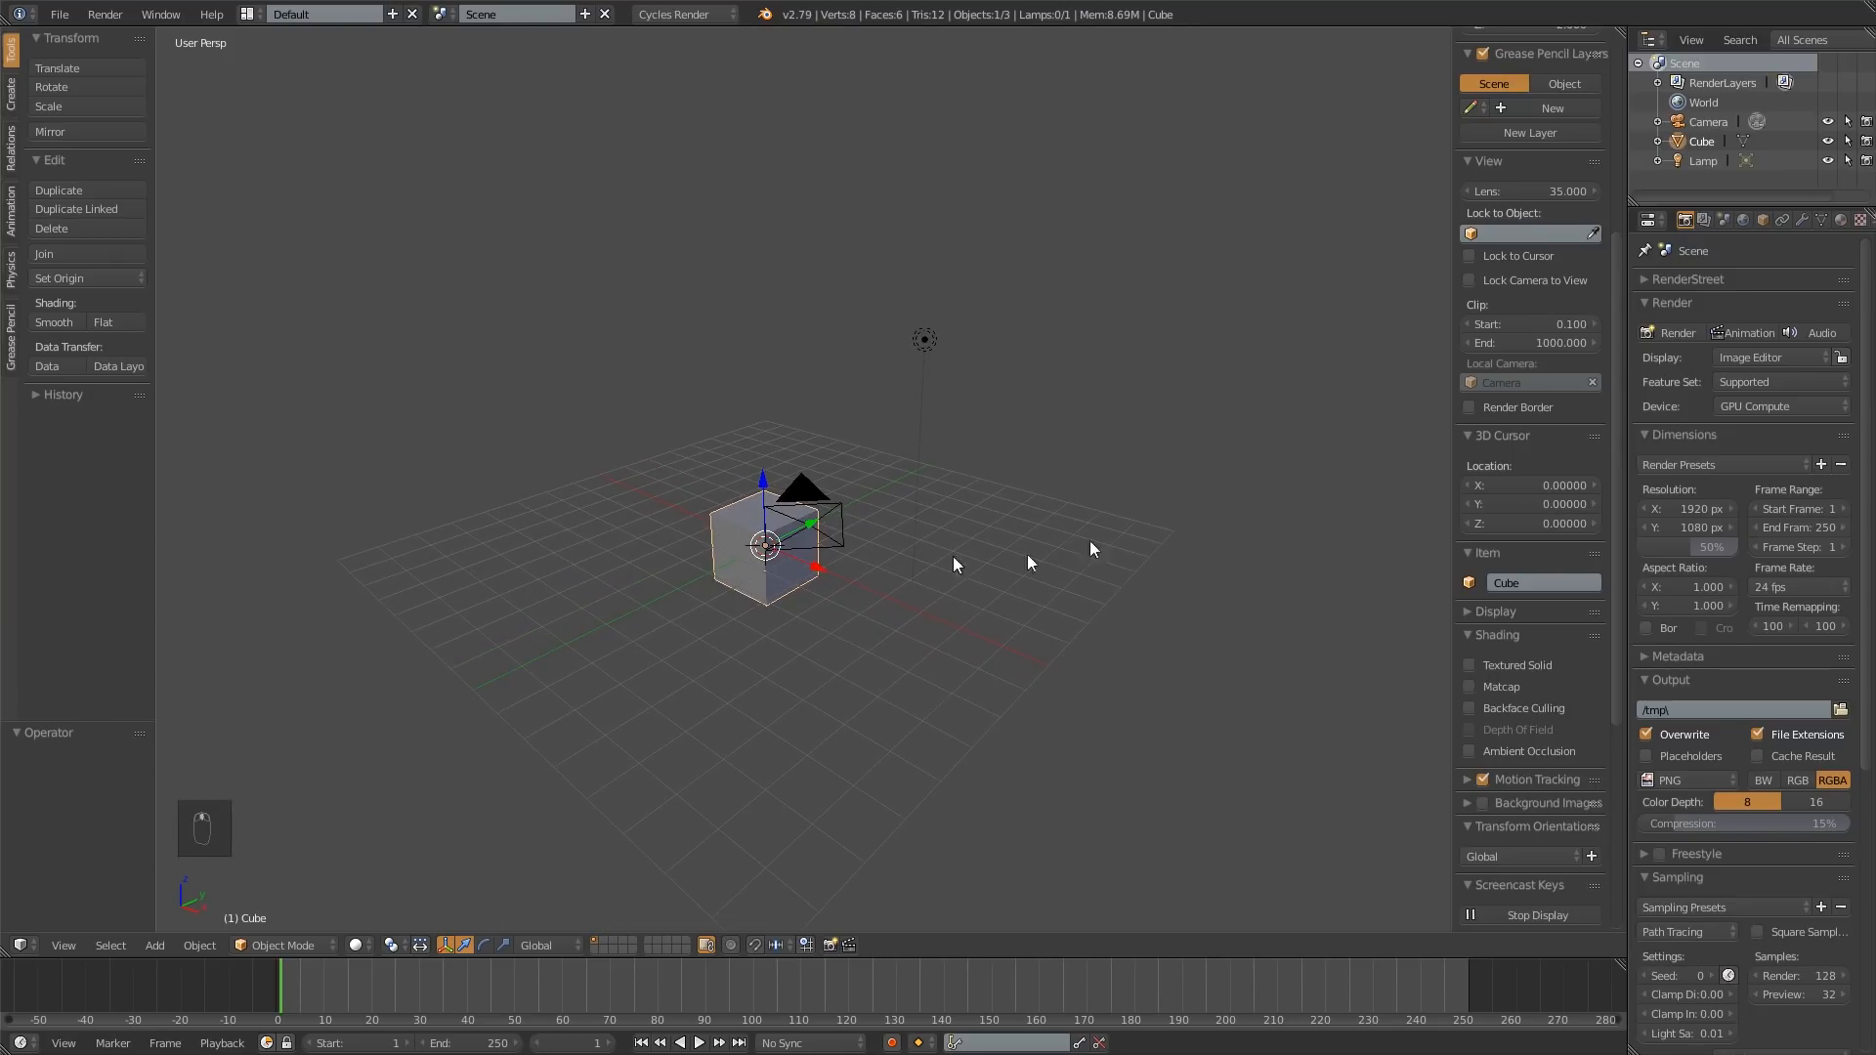
{"action": "left_click", "coordinate": [1651, 284]}
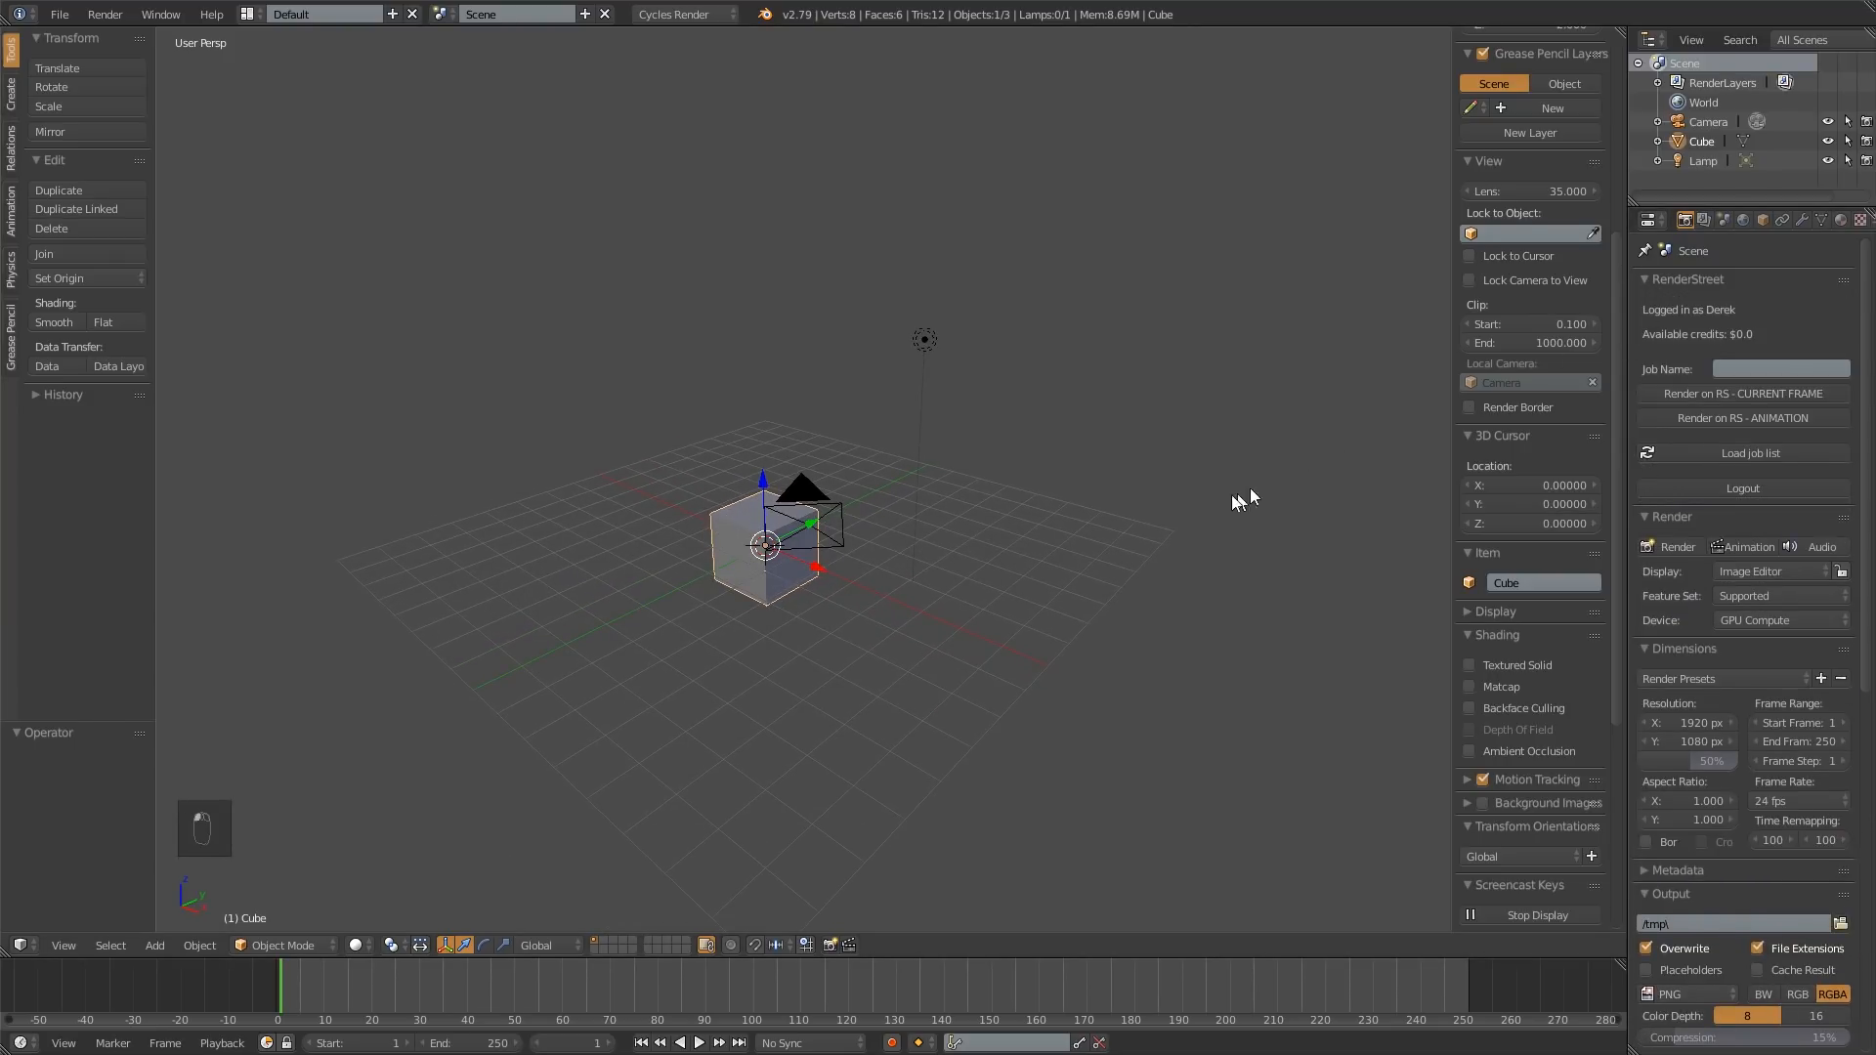
{"action": "middle_click_drag", "start_coordinate": [1238, 498], "coordinate": [1053, 535]}
{"action": "mouse_move", "coordinate": [1058, 529]}
{"action": "middle_mouse_down"}
{"action": "mouse_move", "coordinate": [1104, 556]}
{"action": "mouse_move", "coordinate": [1106, 601]}
{"action": "mouse_move", "coordinate": [1052, 559]}
{"action": "mouse_move", "coordinate": [1049, 501]}
{"action": "mouse_move", "coordinate": [1041, 515]}
{"action": "mouse_move", "coordinate": [1113, 560]}
{"action": "mouse_move", "coordinate": [1043, 584]}
{"action": "mouse_move", "coordinate": [1038, 563]}
{"action": "mouse_move", "coordinate": [1012, 570]}
{"action": "mouse_move", "coordinate": [1106, 559]}
{"action": "mouse_move", "coordinate": [1057, 558]}
{"action": "middle_mouse_up"}
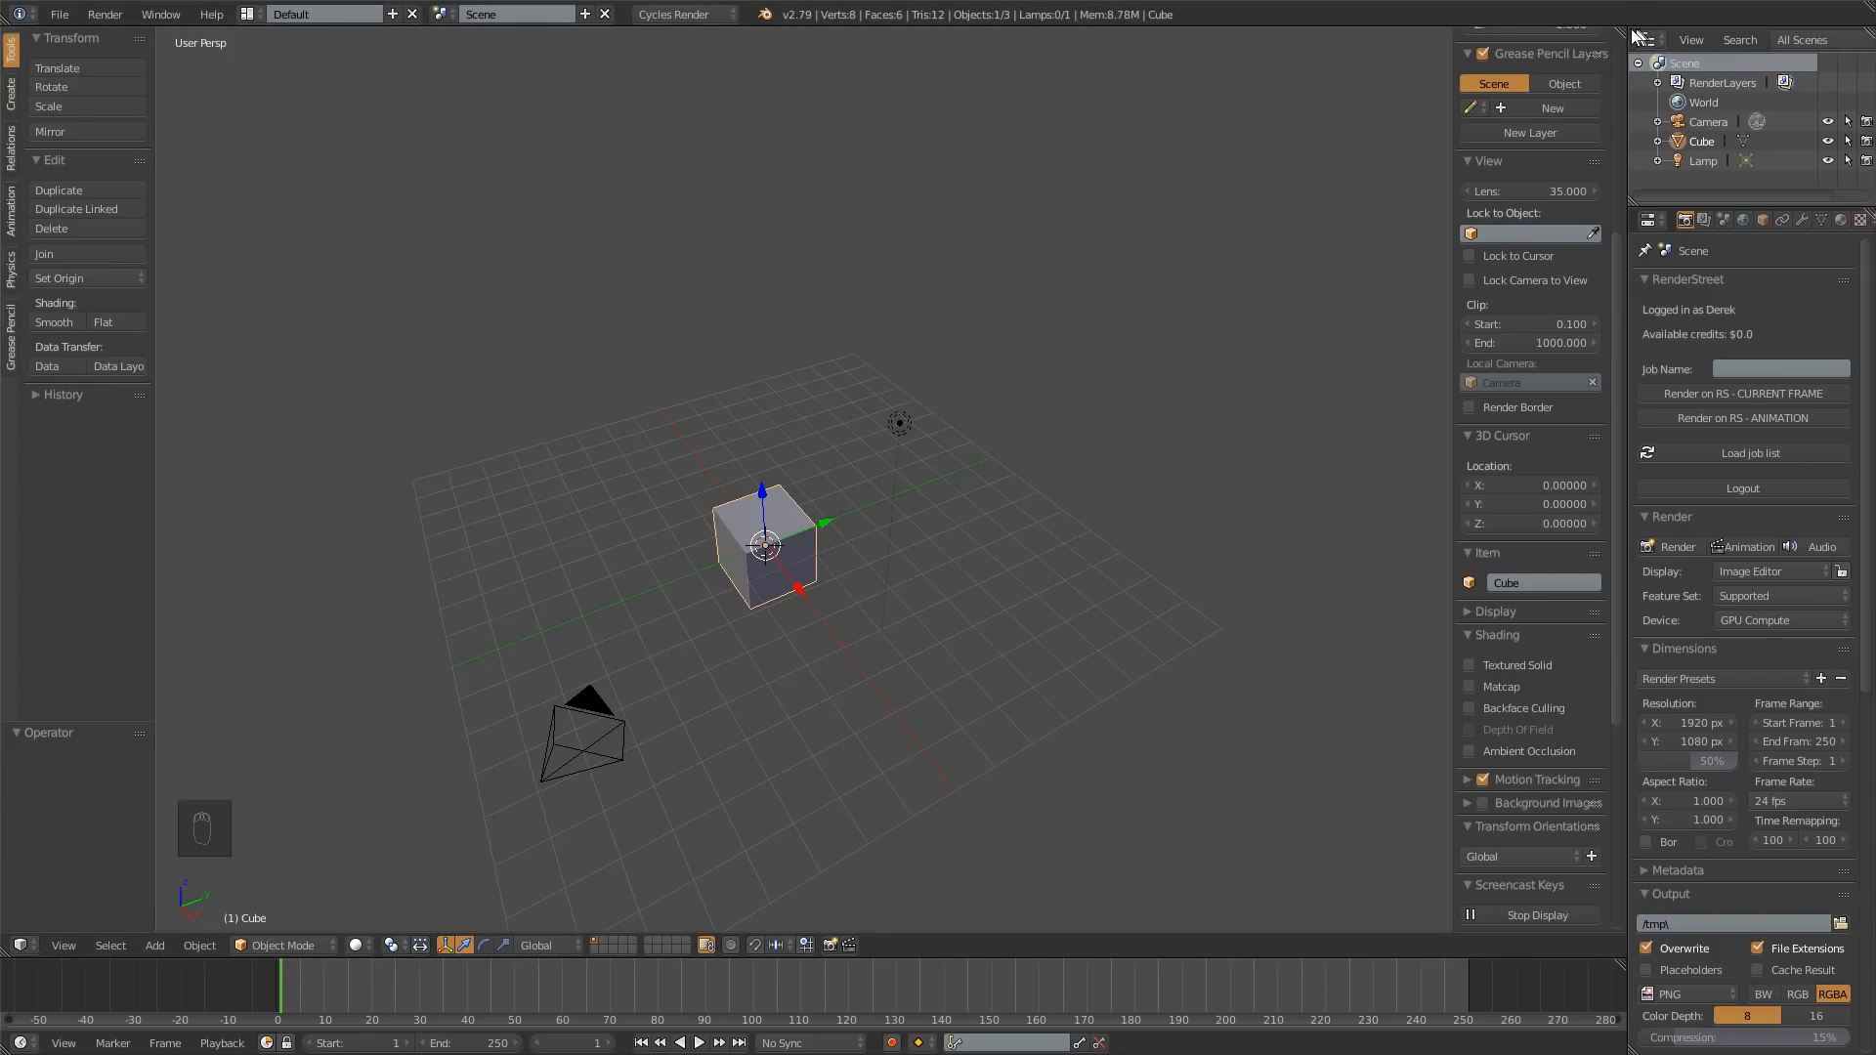
Step: Split the 3D view in two and switch the screen layout to Video Editing
{"action": "left_click_drag", "start_coordinate": [1633, 36], "coordinate": [1270, 164]}
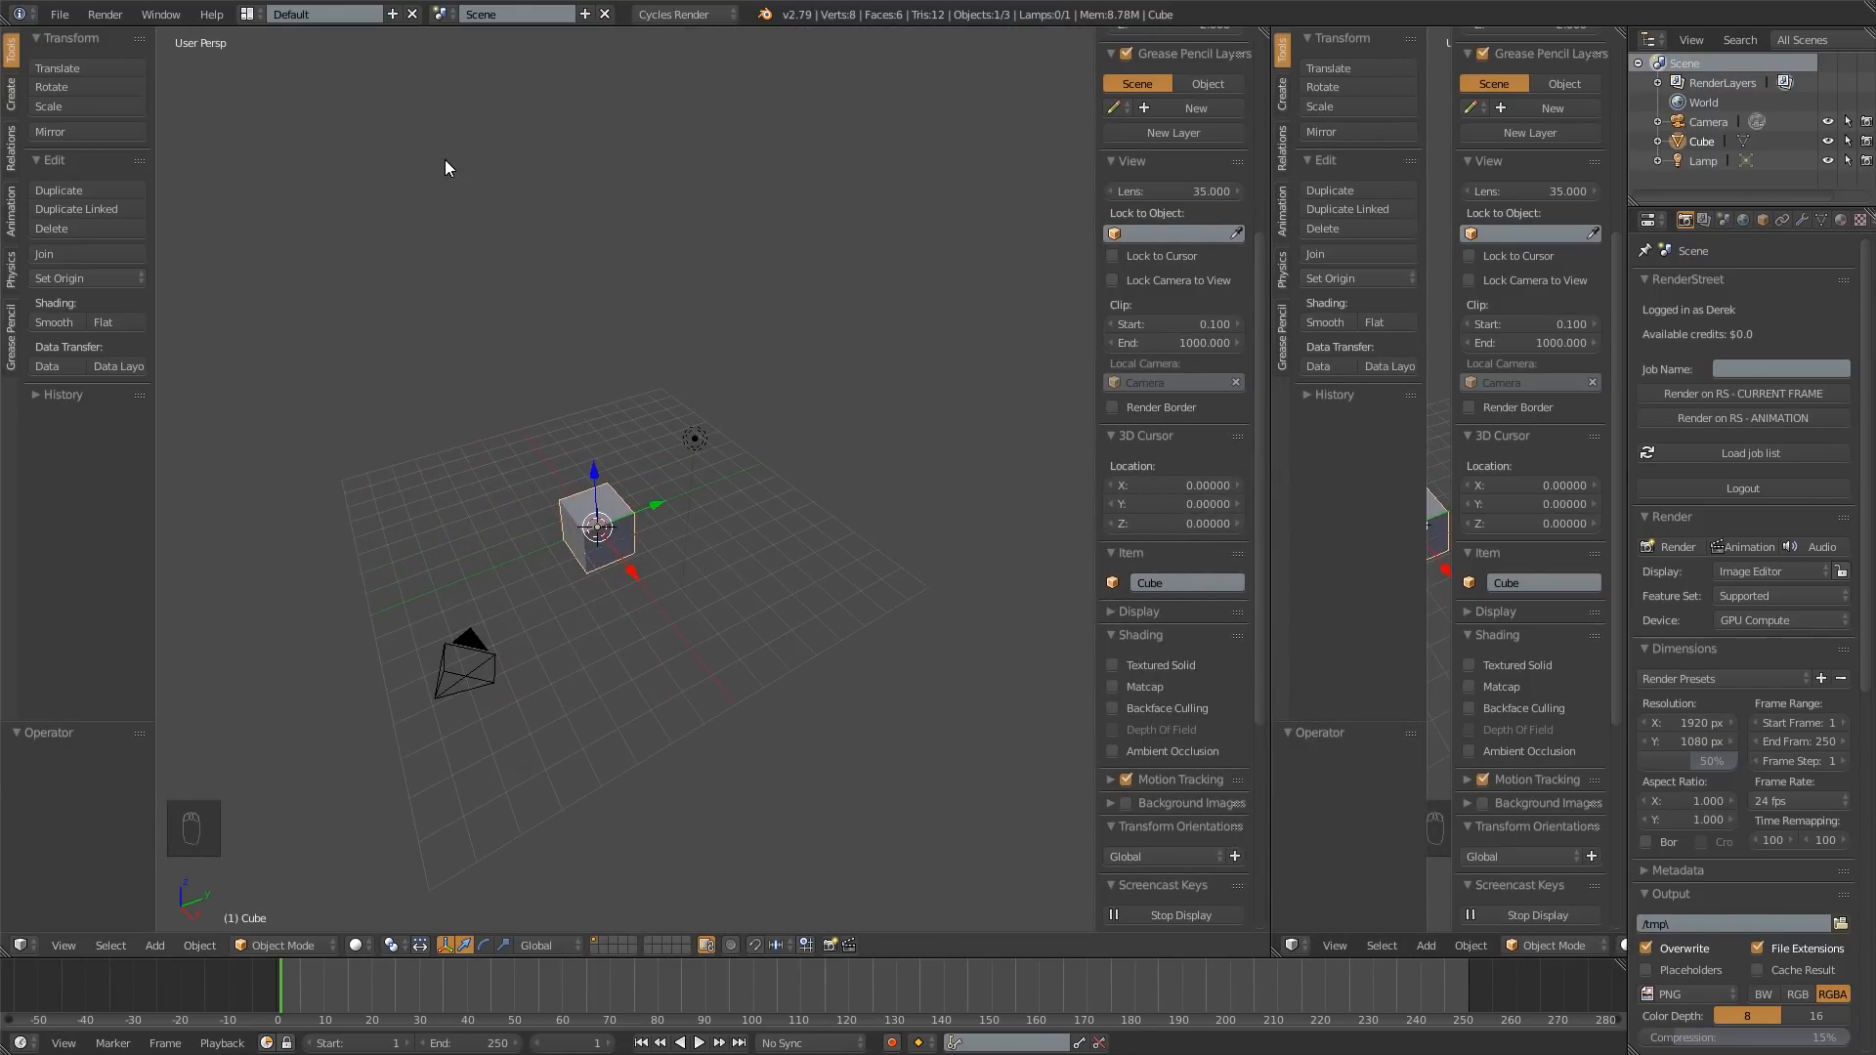
{"action": "left_click", "coordinate": [251, 17]}
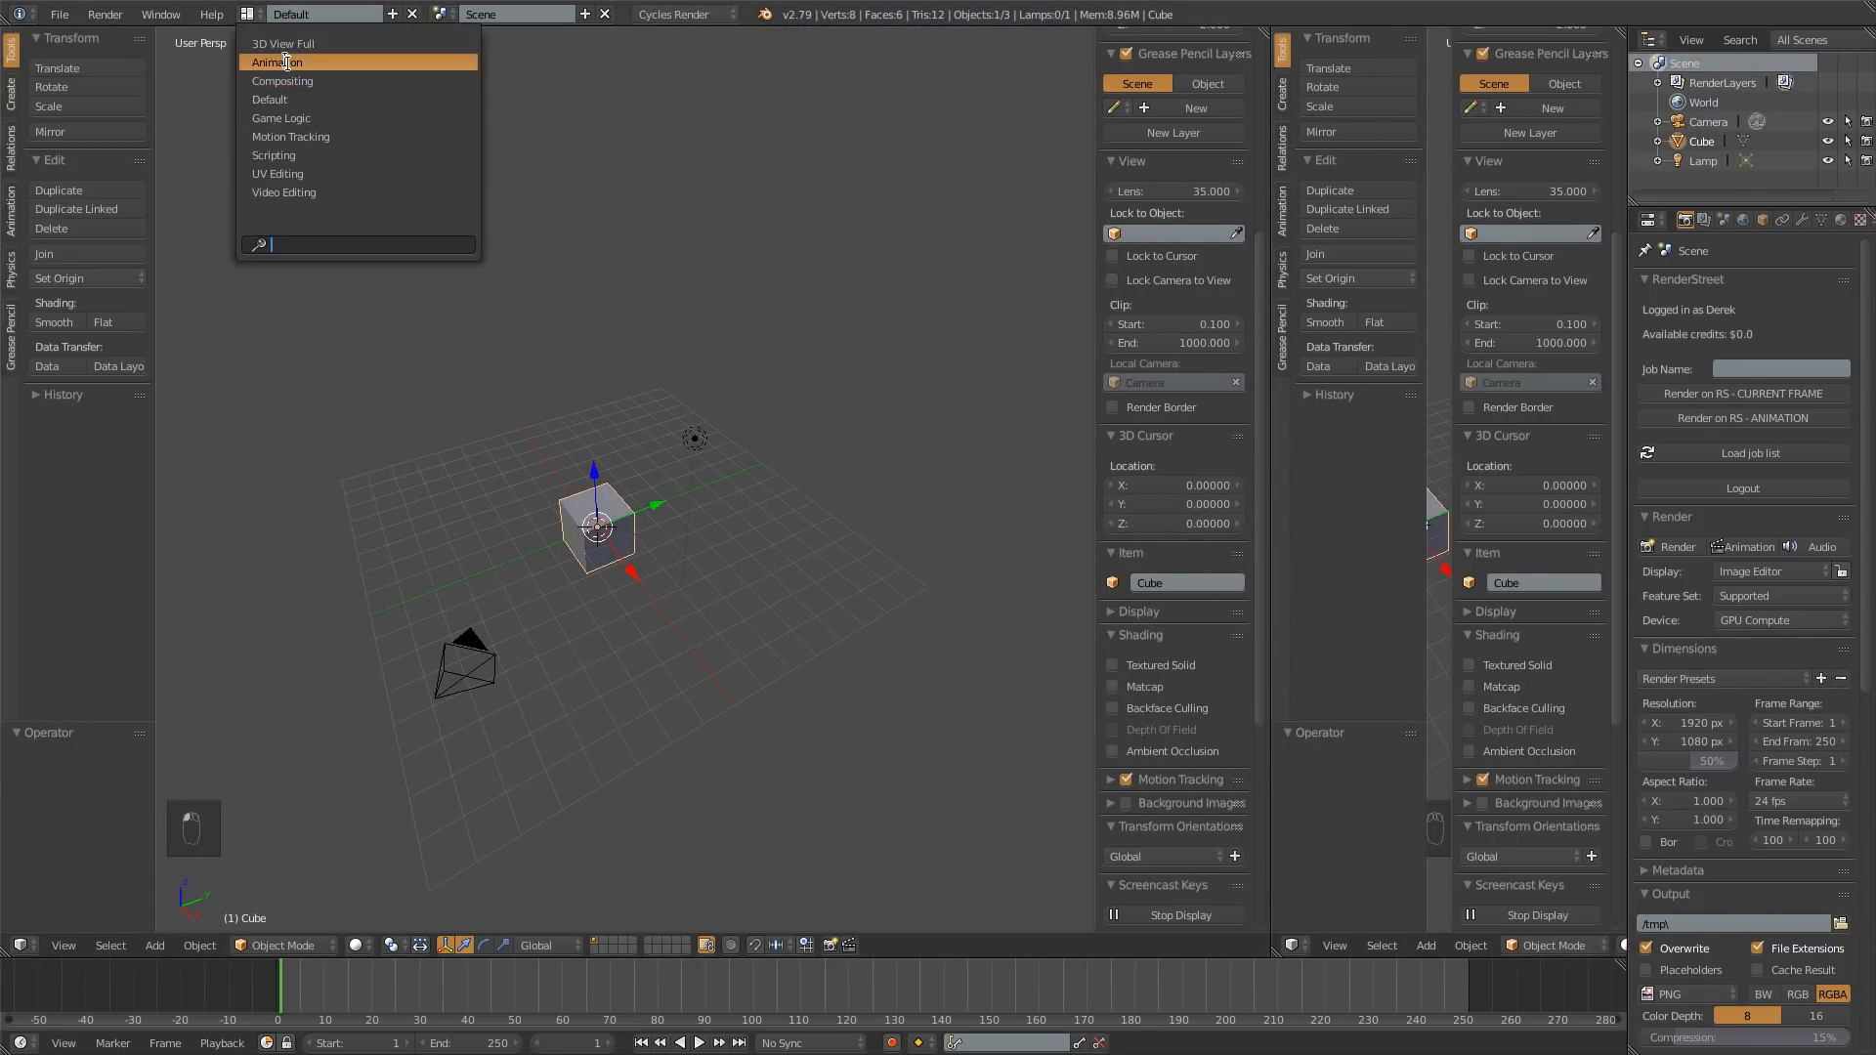
{"action": "left_click", "coordinate": [295, 193]}
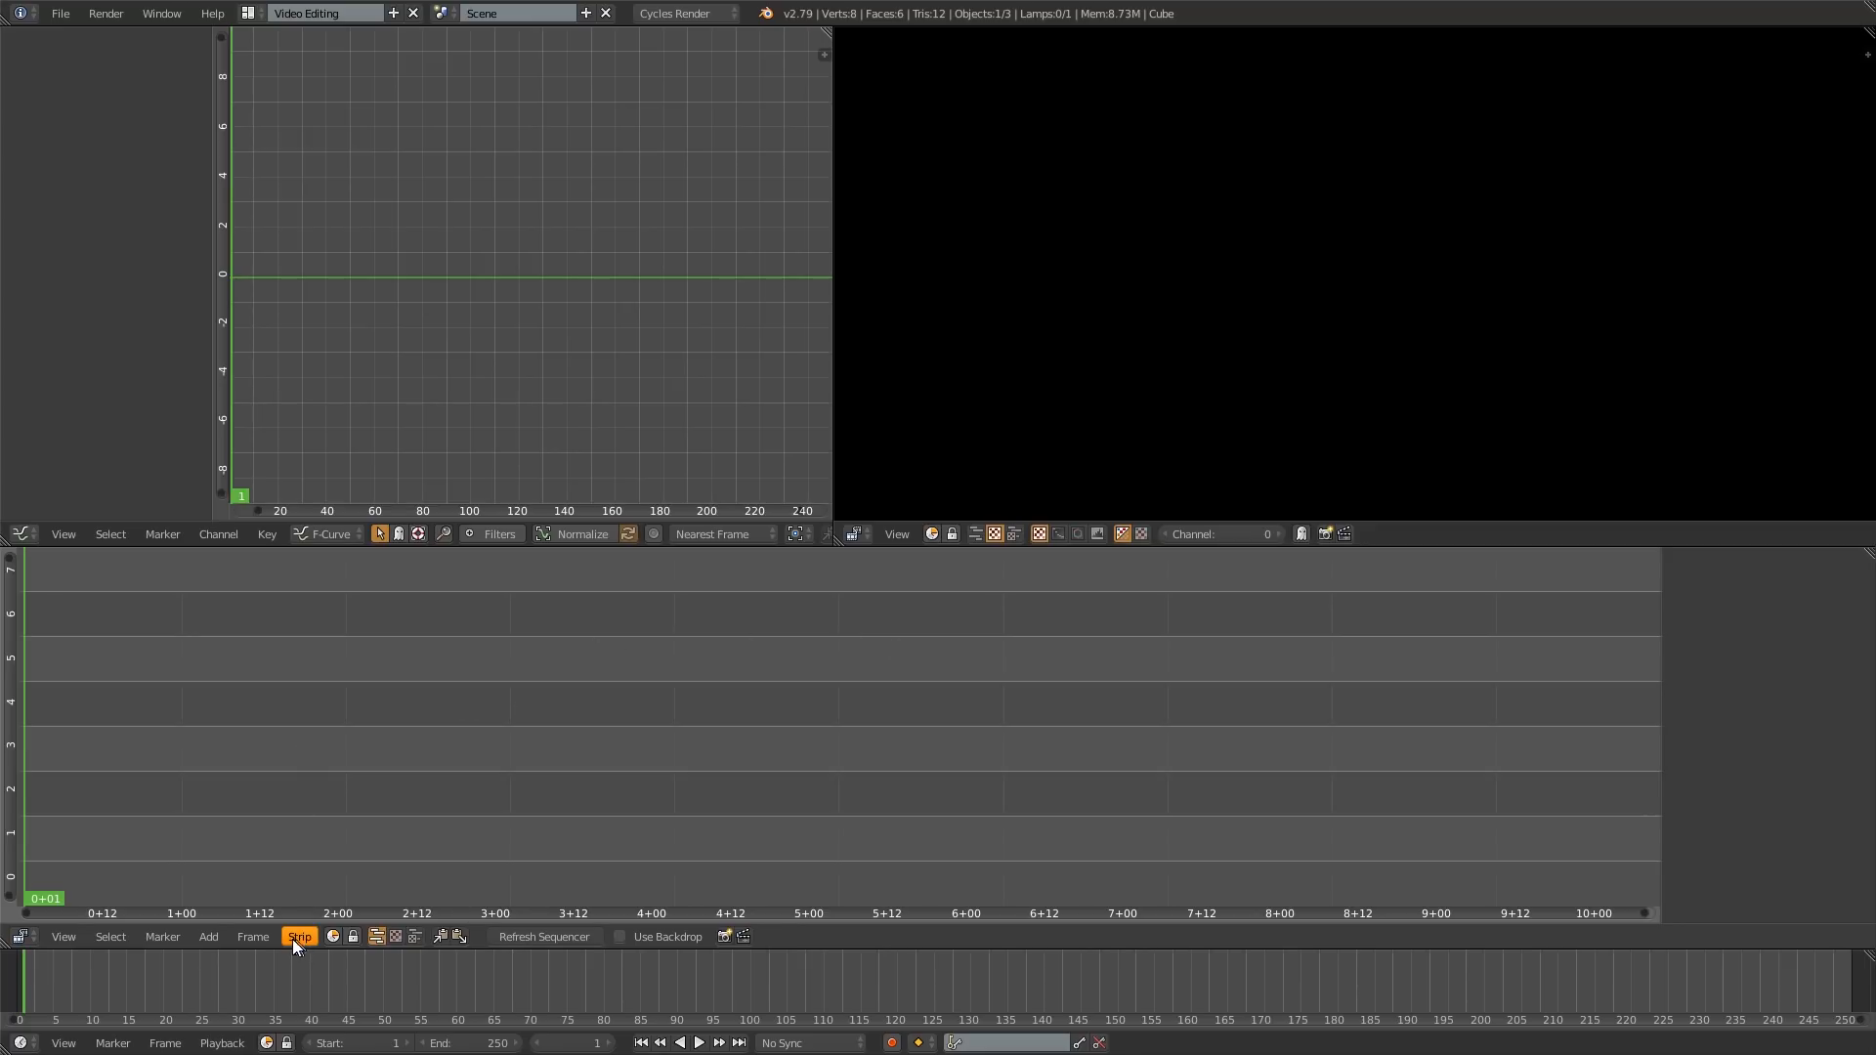
Step: Add all frames n4_00001.png to n4_00096.png from the resultframes folder as an image strip and scrub to frame 75
{"action": "left_click", "coordinate": [207, 940]}
{"action": "left_click", "coordinate": [265, 832]}
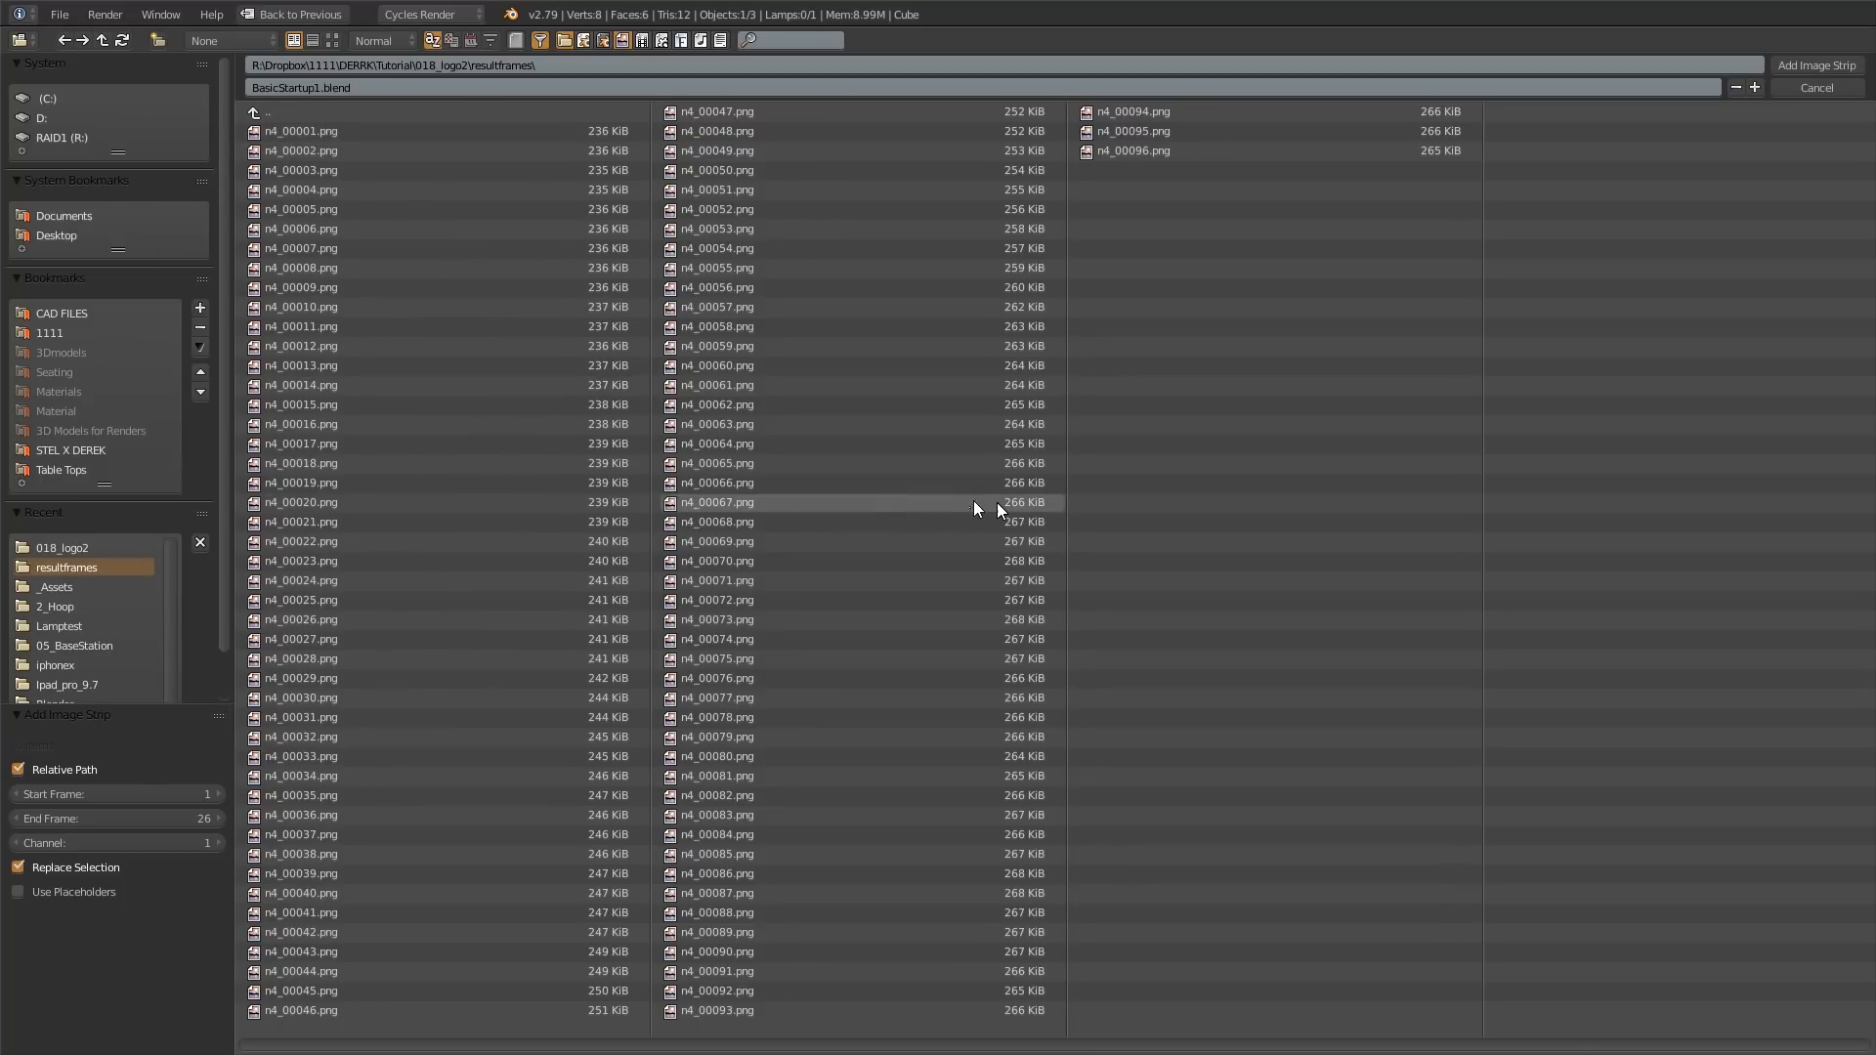
{"action": "key", "text": "a"}
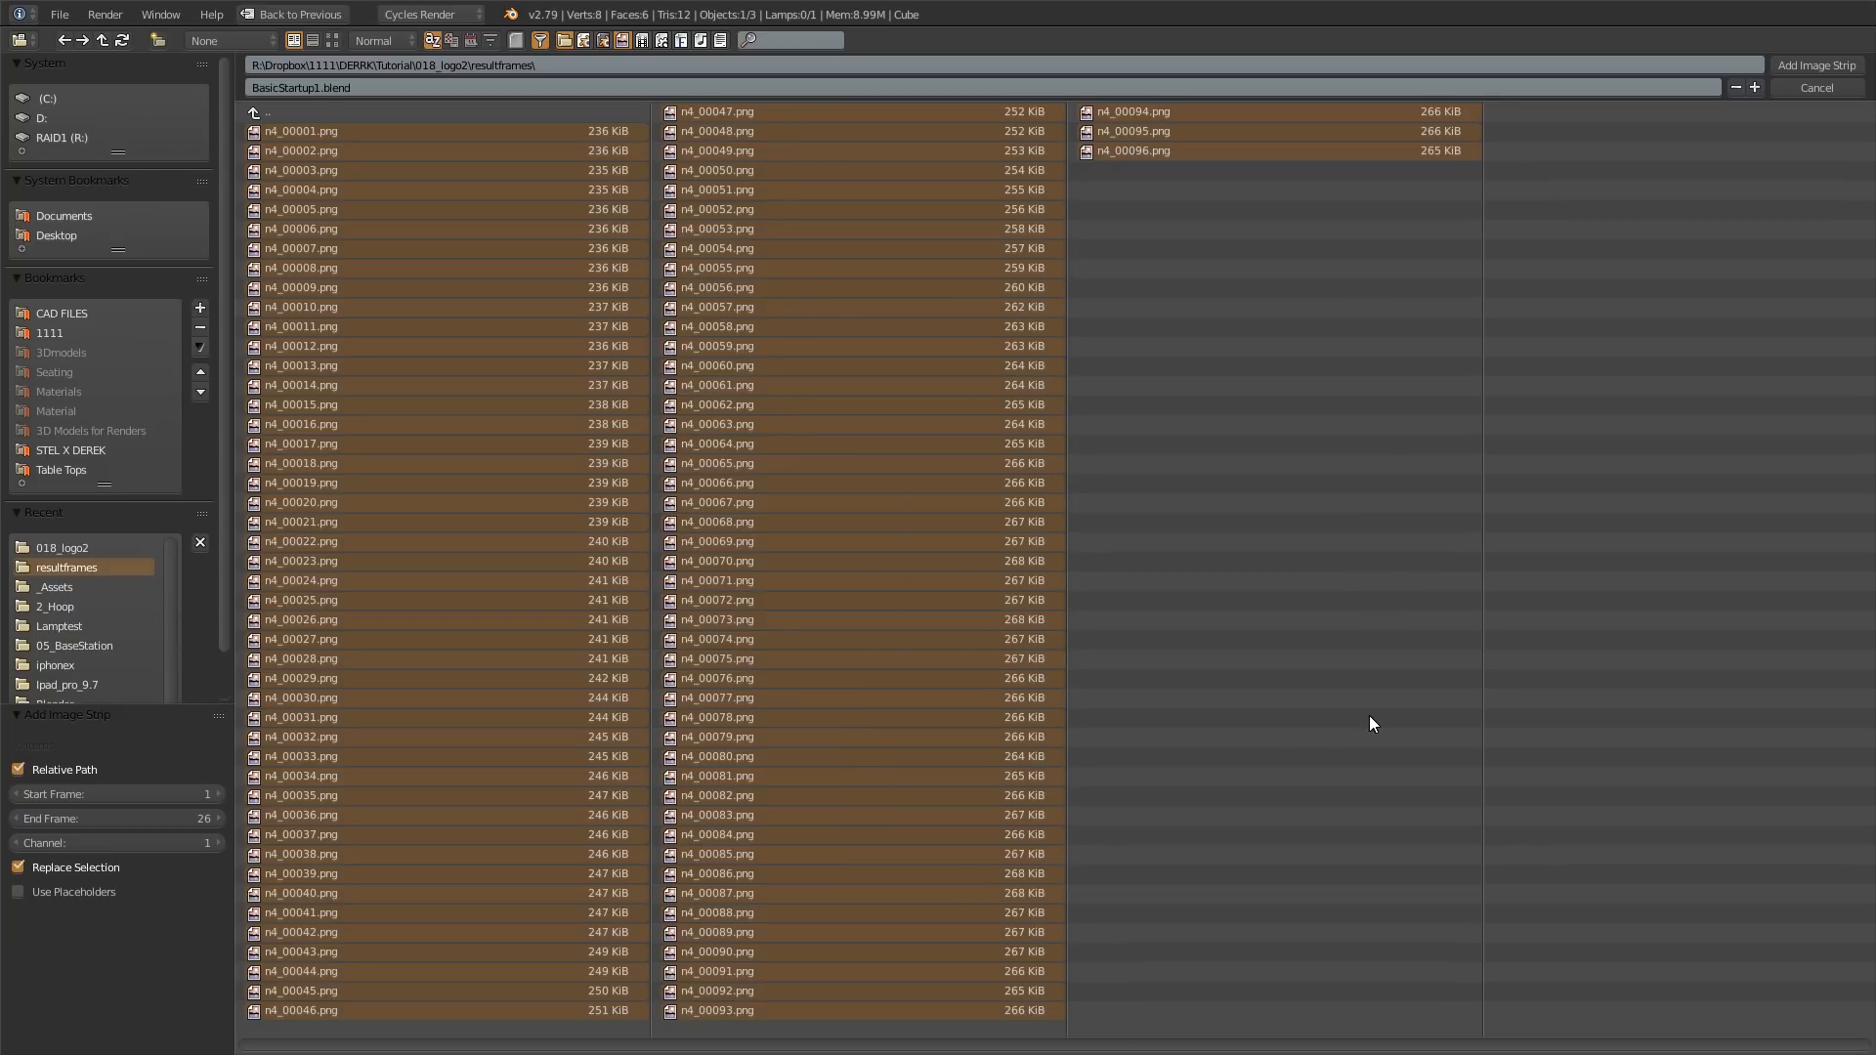
{"action": "left_click", "coordinate": [1811, 67]}
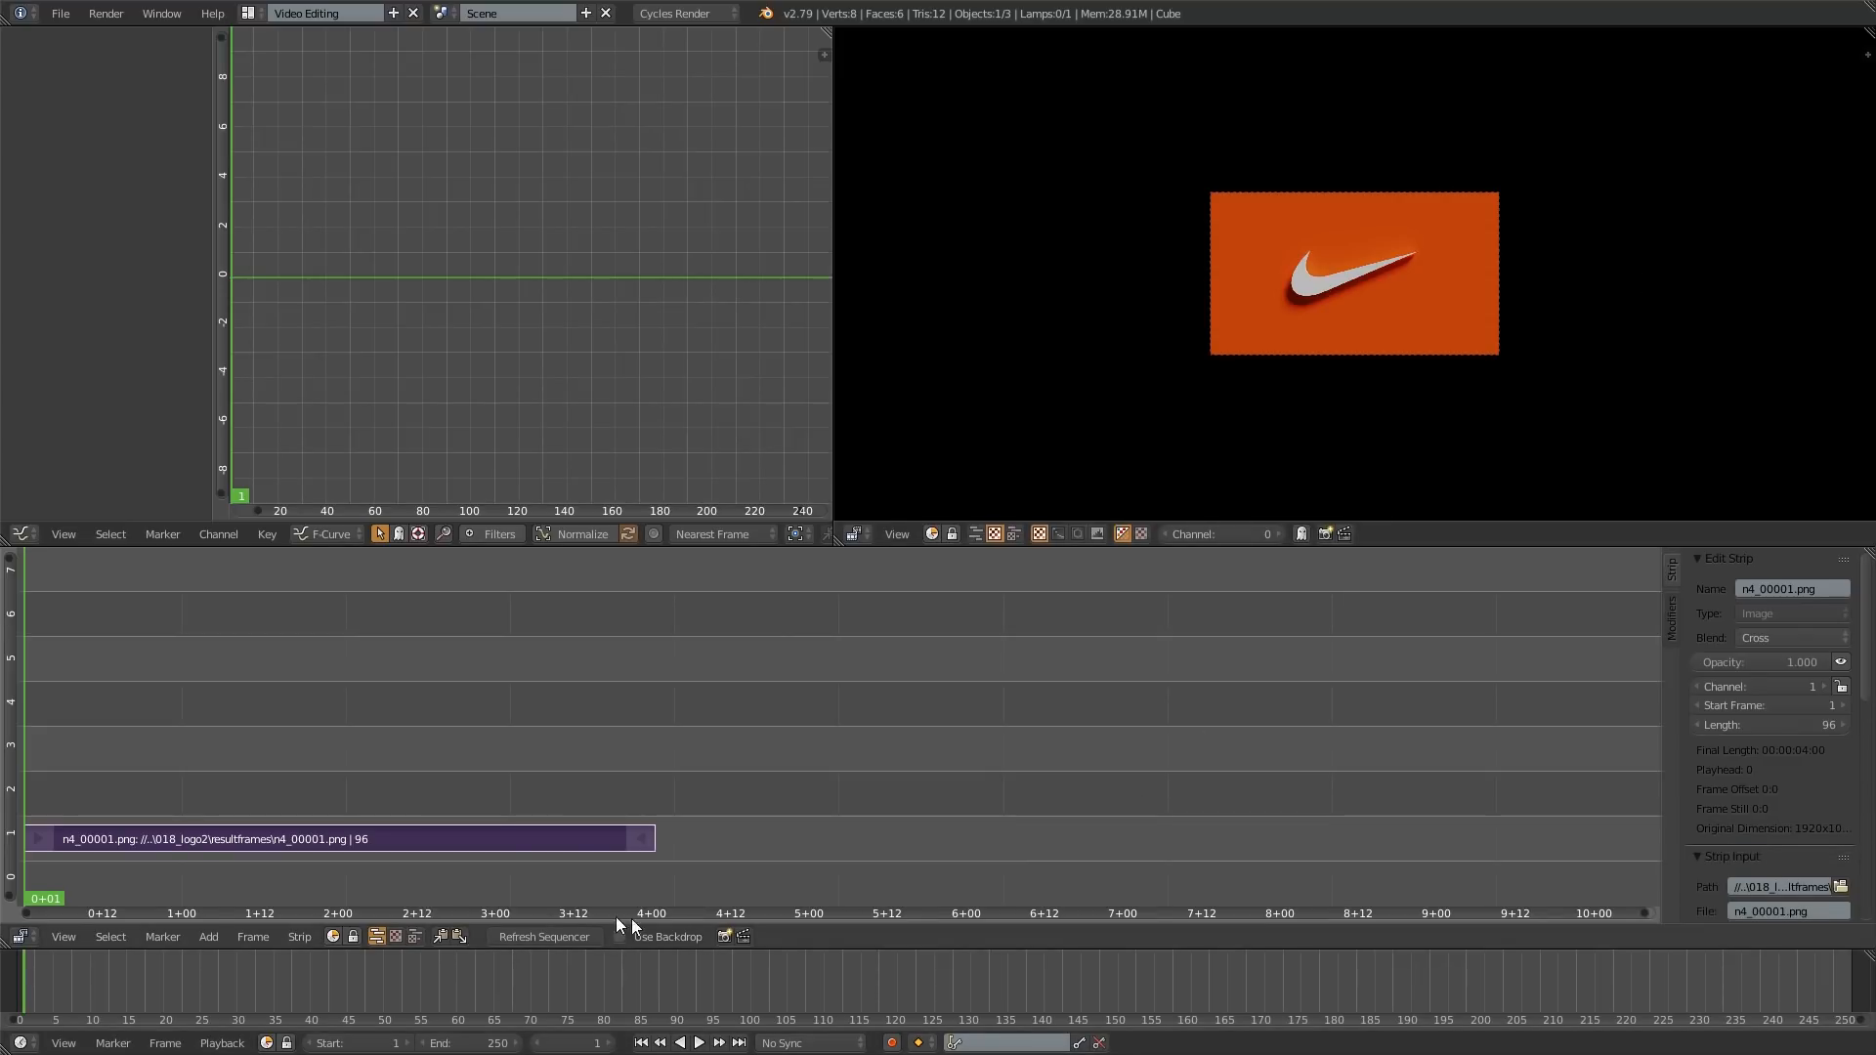
{"action": "left_click_drag", "start_coordinate": [23, 764], "coordinate": [484, 776]}
{"action": "left_click_drag", "start_coordinate": [647, 770], "coordinate": [511, 777]}
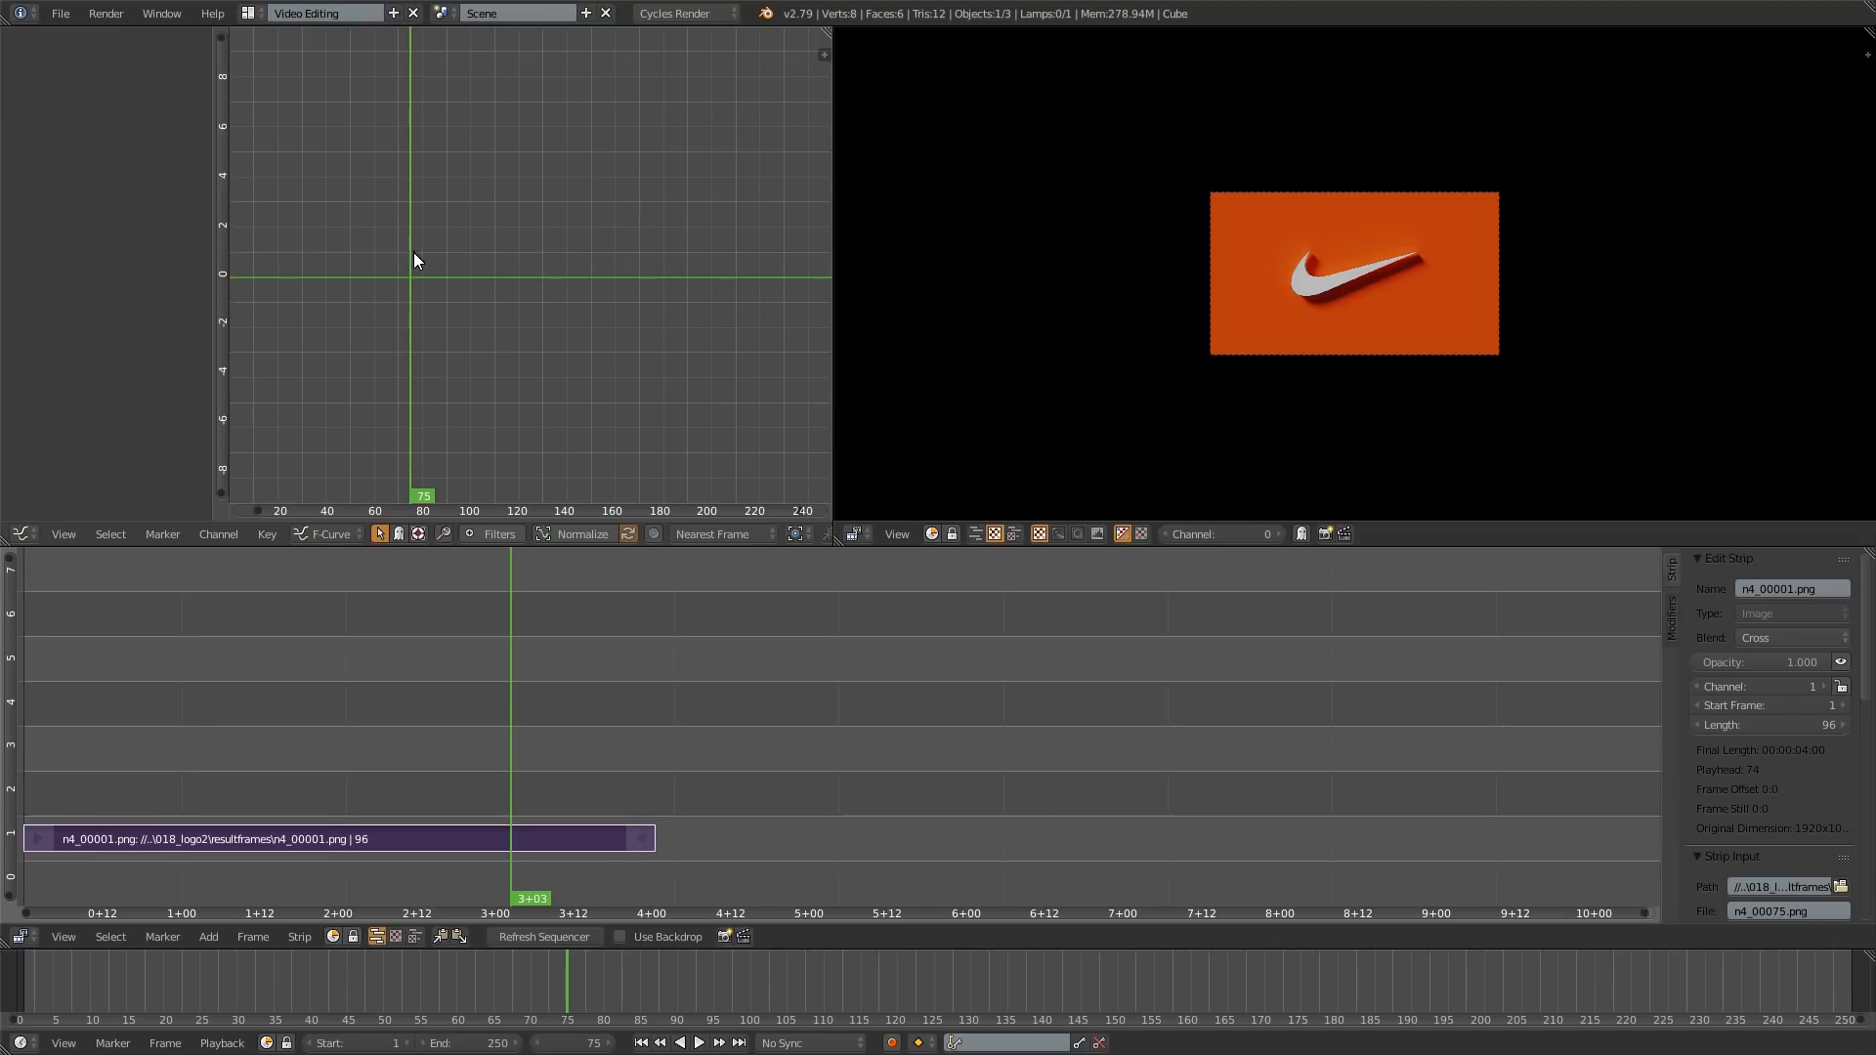
Step: Change the Graph Editor area to a Properties editor
{"action": "left_click", "coordinate": [24, 535]}
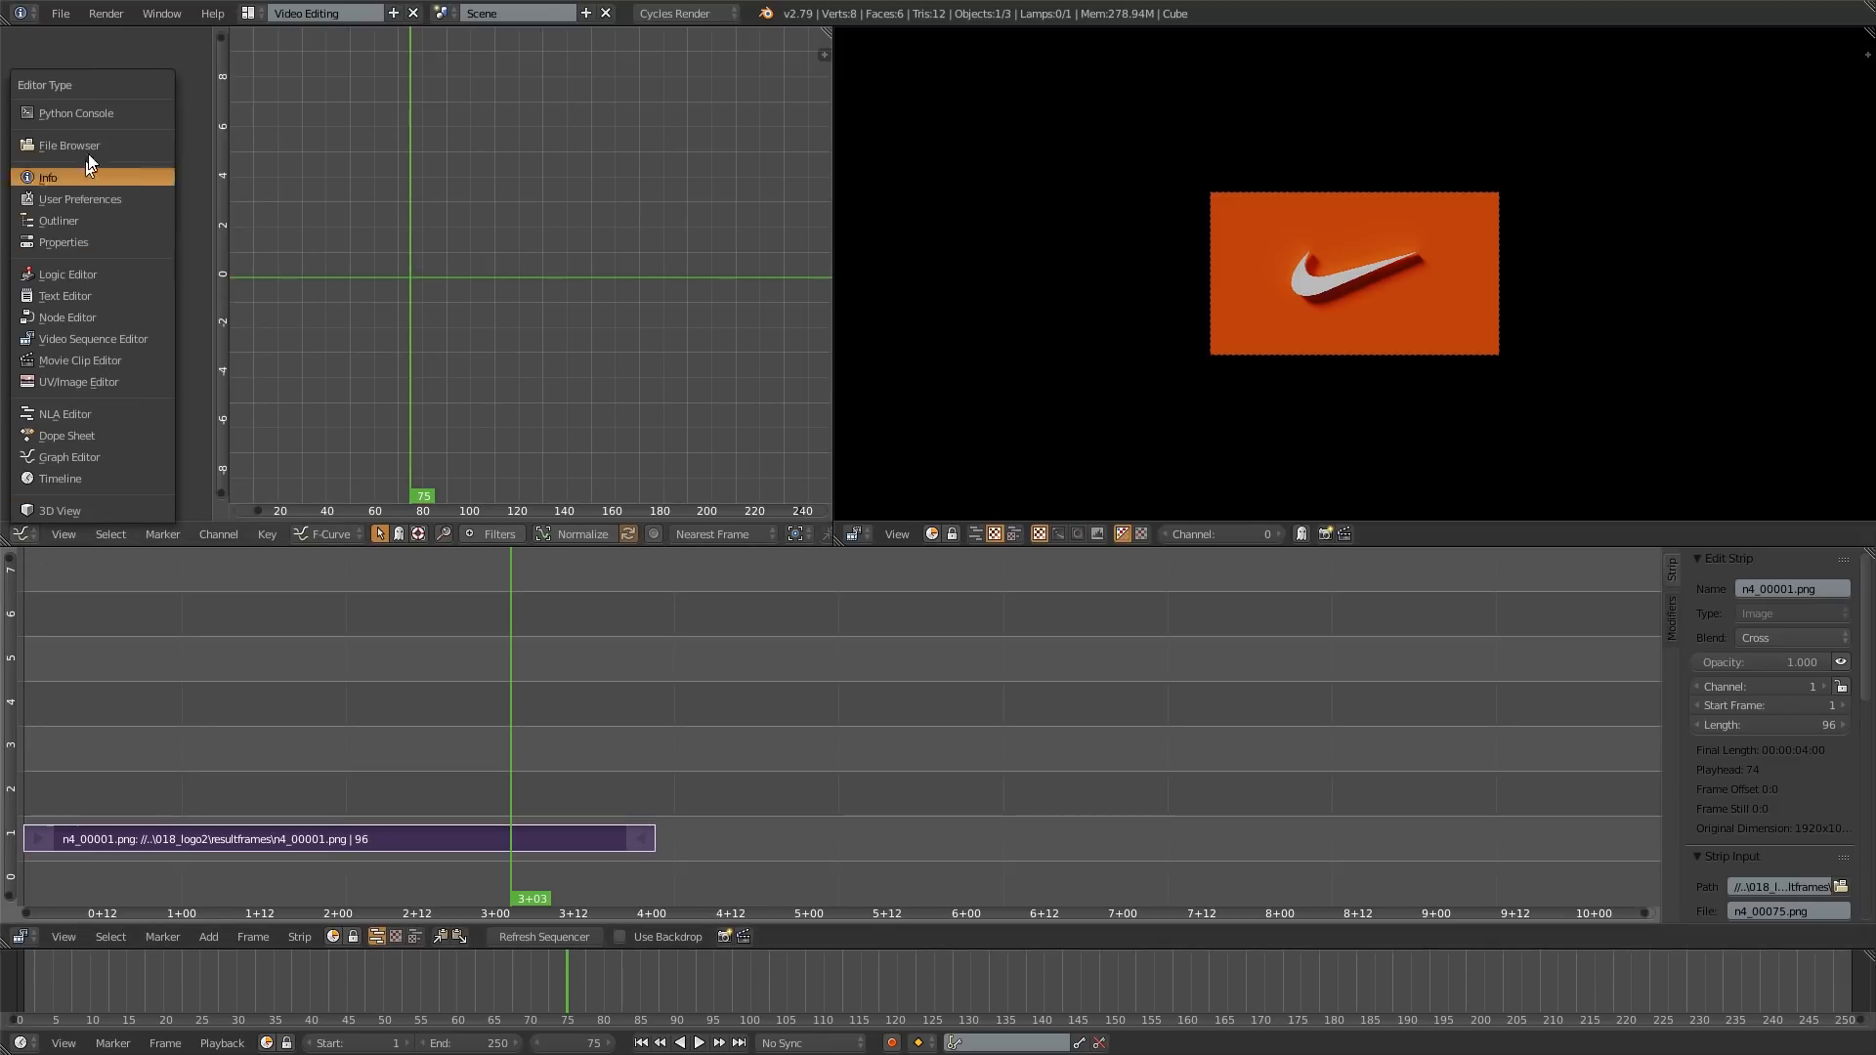
{"action": "left_click", "coordinate": [74, 243]}
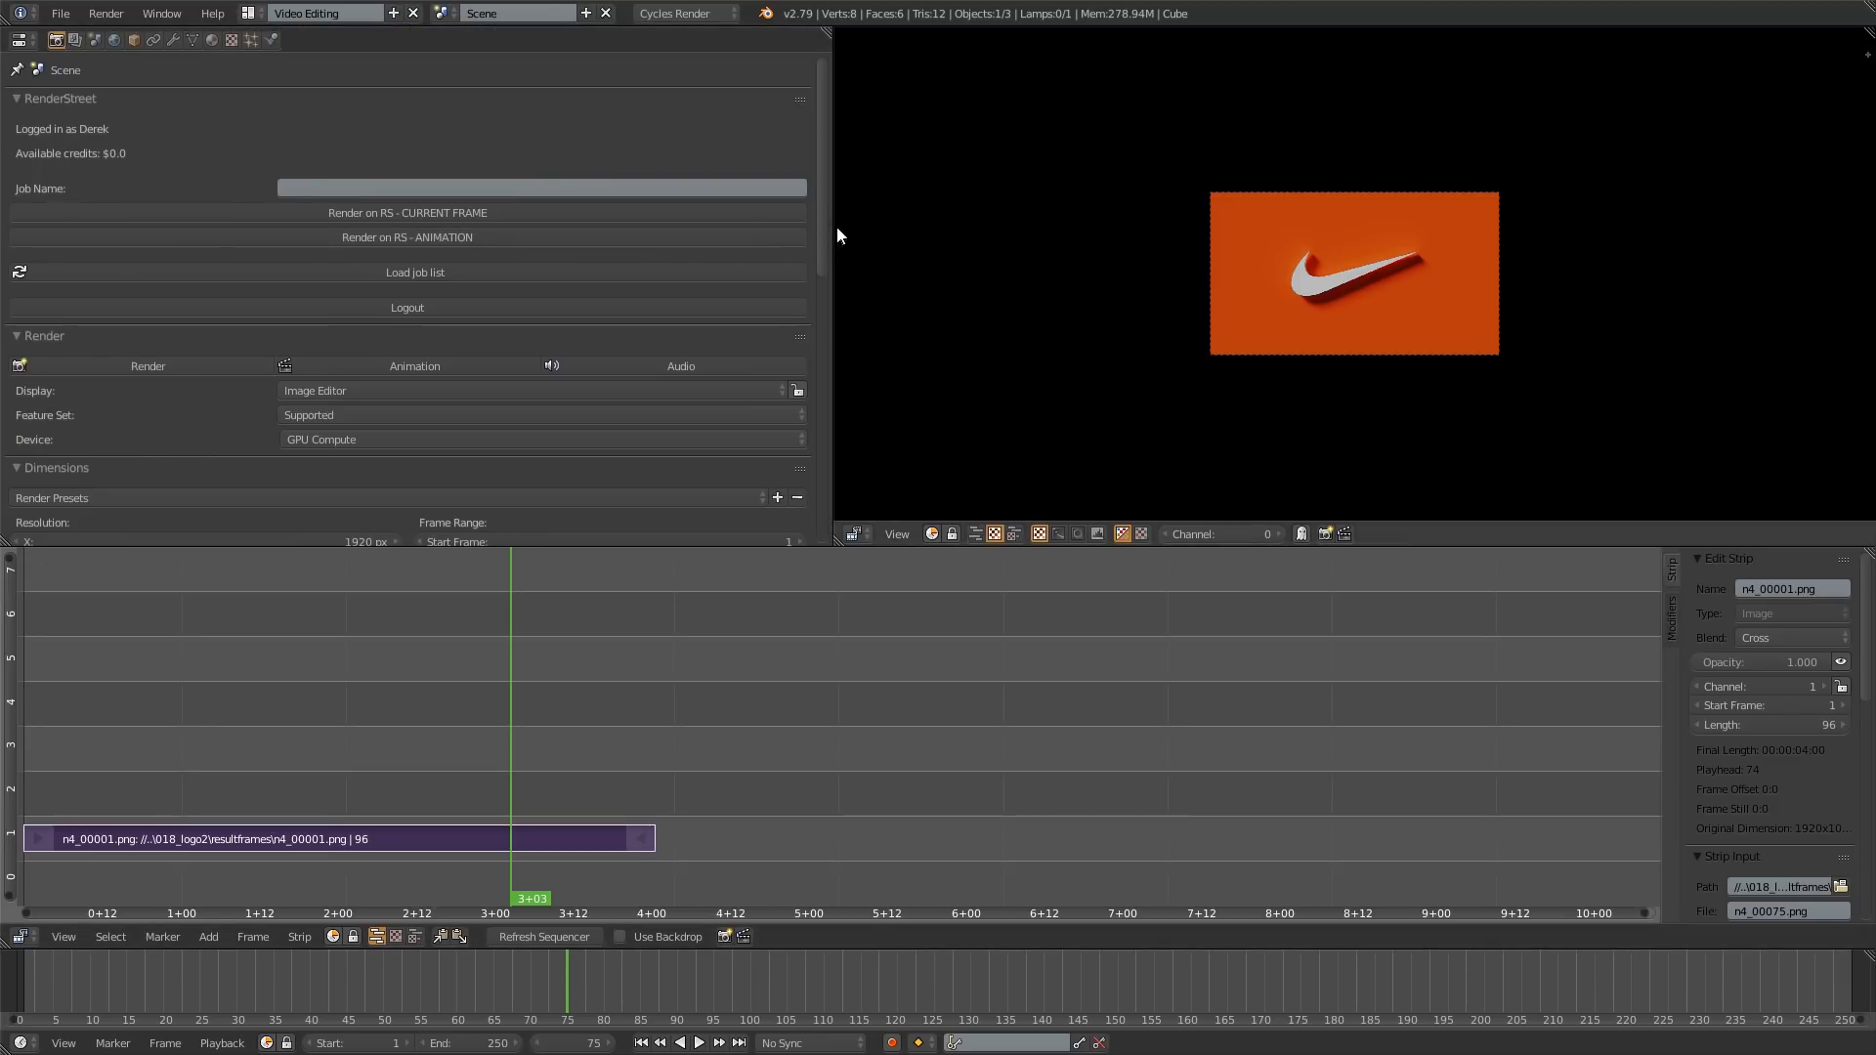
Step: Narrow the Properties editor and set the render dimensions to 100% resolution scale with end frame 96
{"action": "left_click_drag", "start_coordinate": [829, 227], "coordinate": [467, 243]}
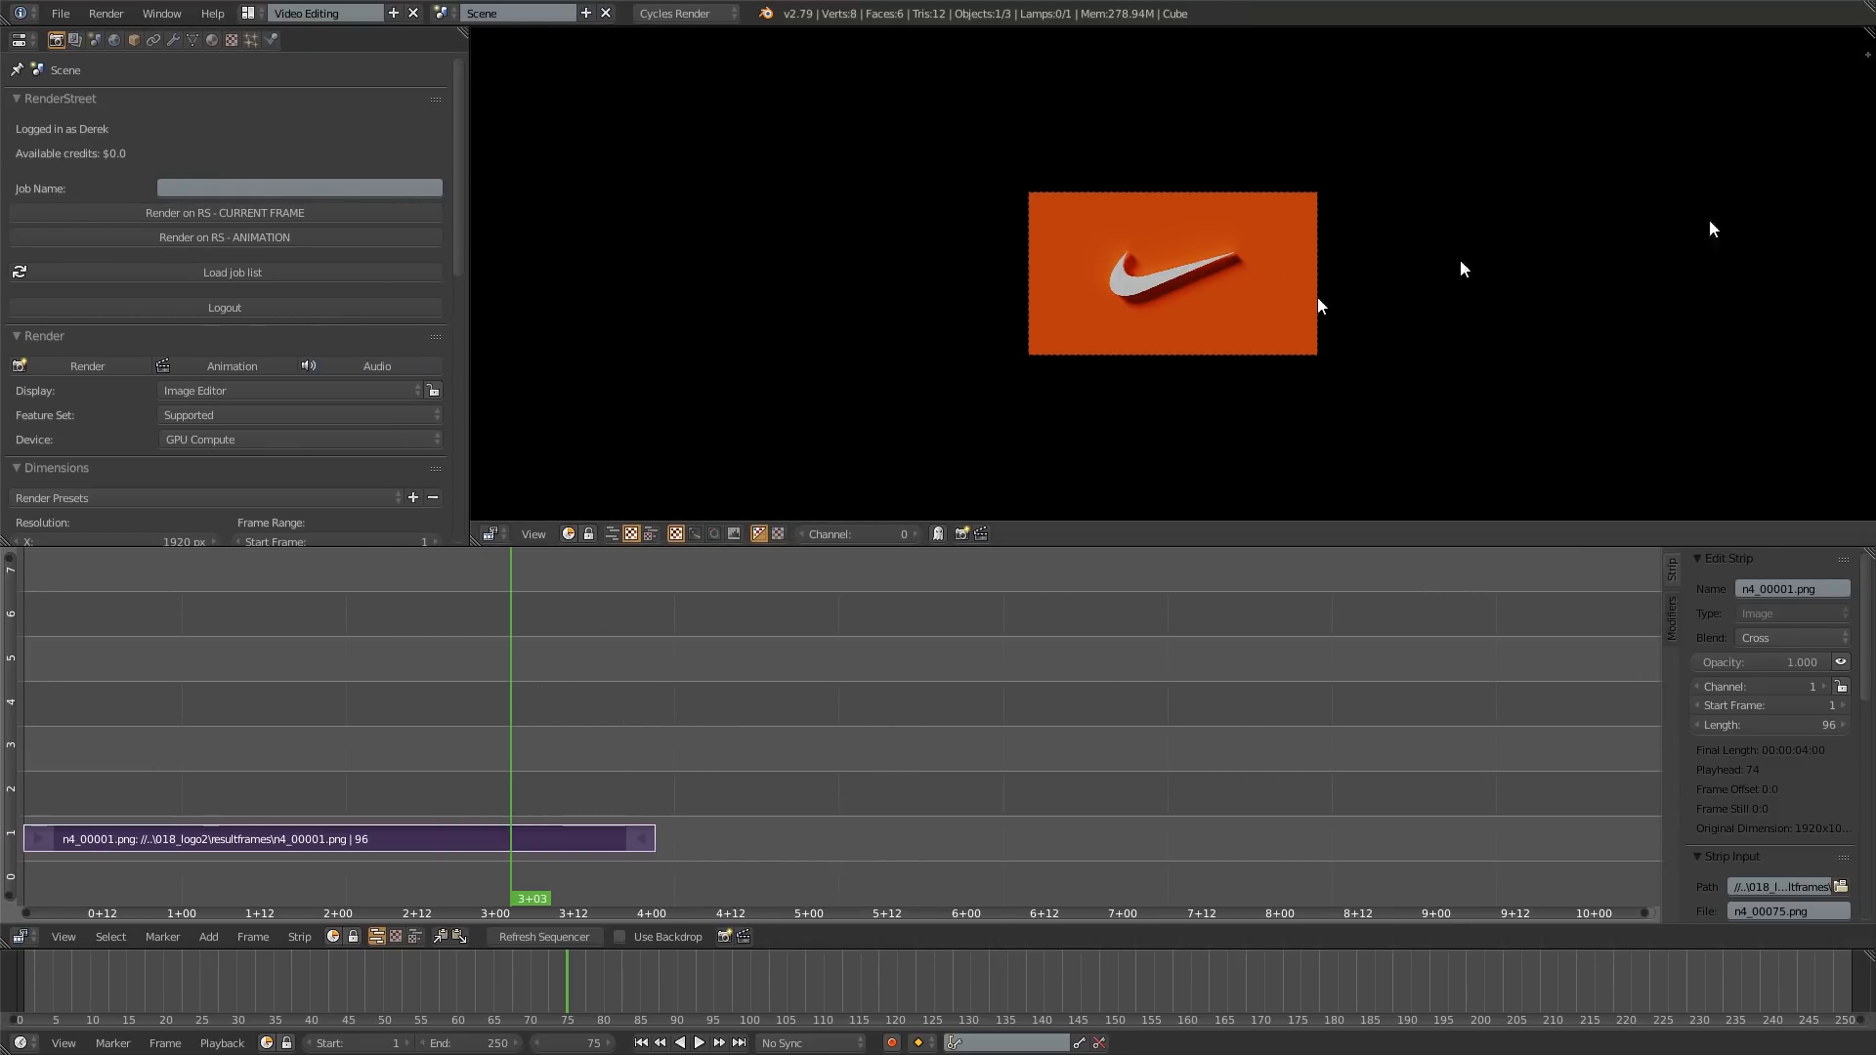
{"action": "scroll", "coordinate": [324, 324], "scroll_direction": "down", "scroll_amount": 3}
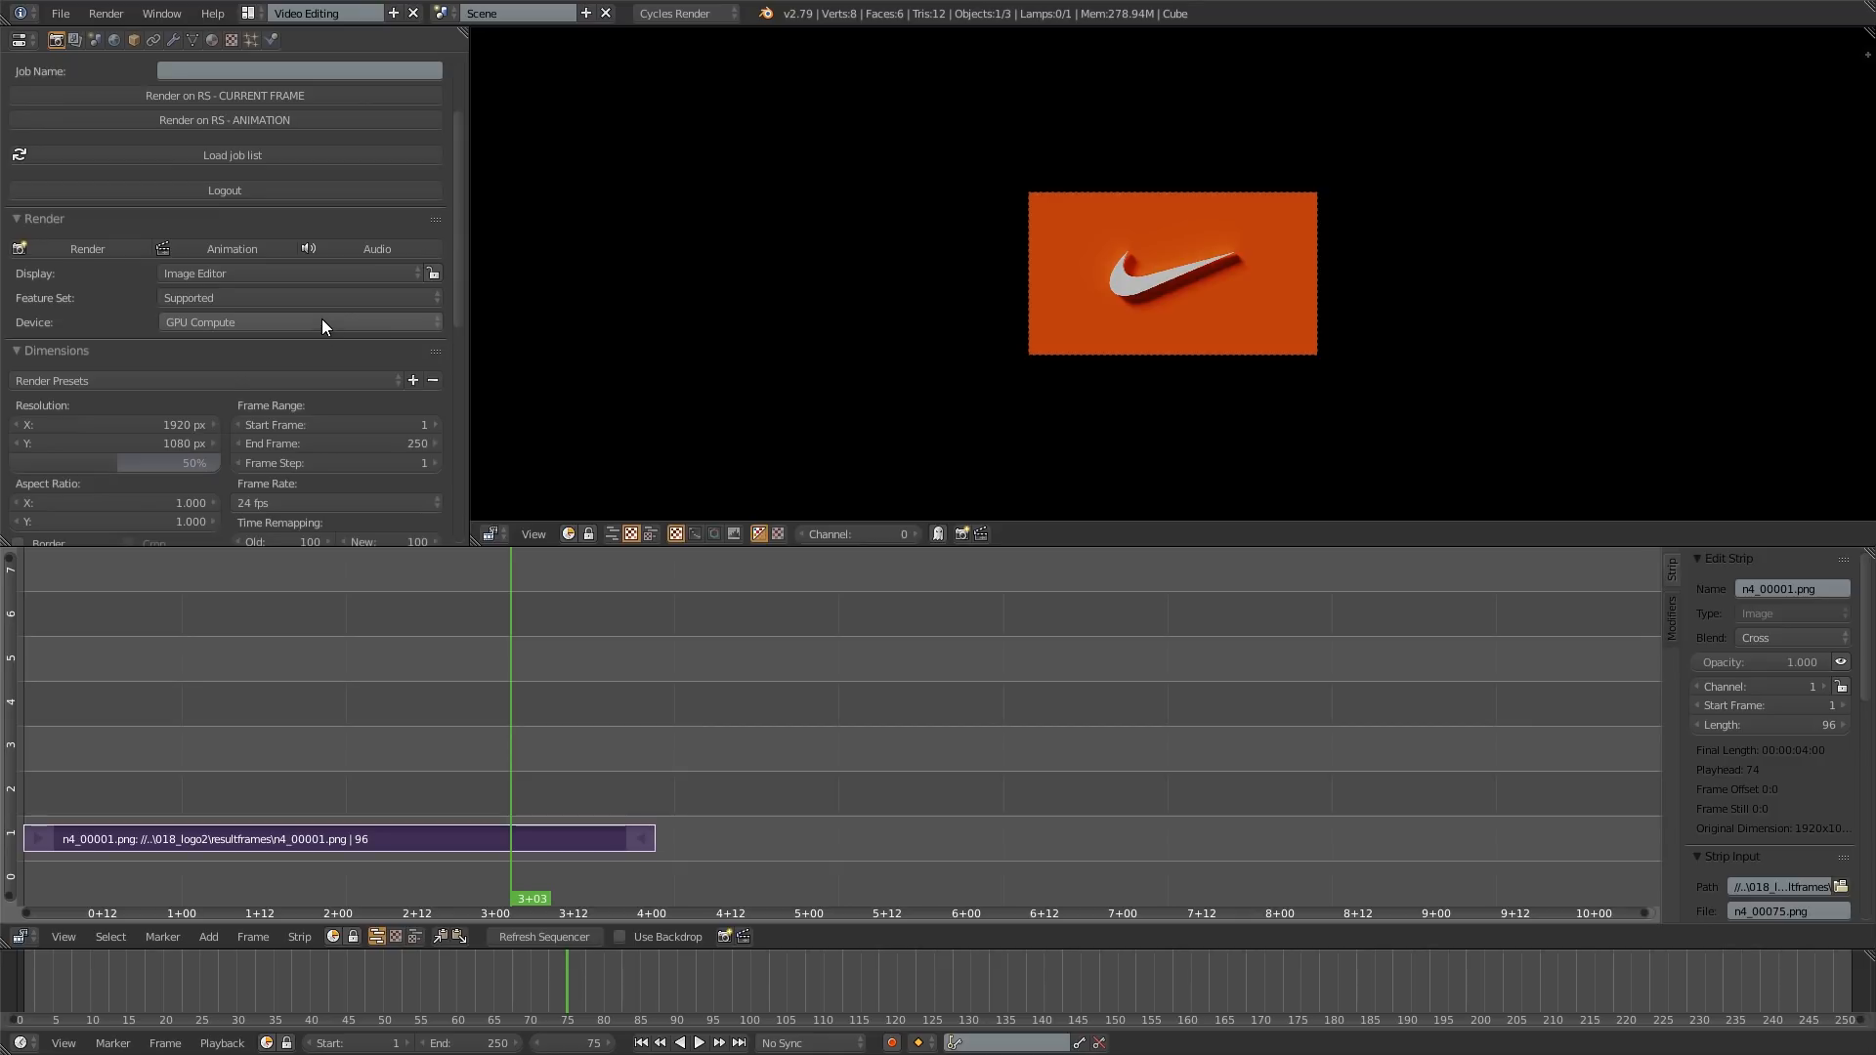
{"action": "scroll", "coordinate": [320, 321], "scroll_direction": "down", "scroll_amount": 1}
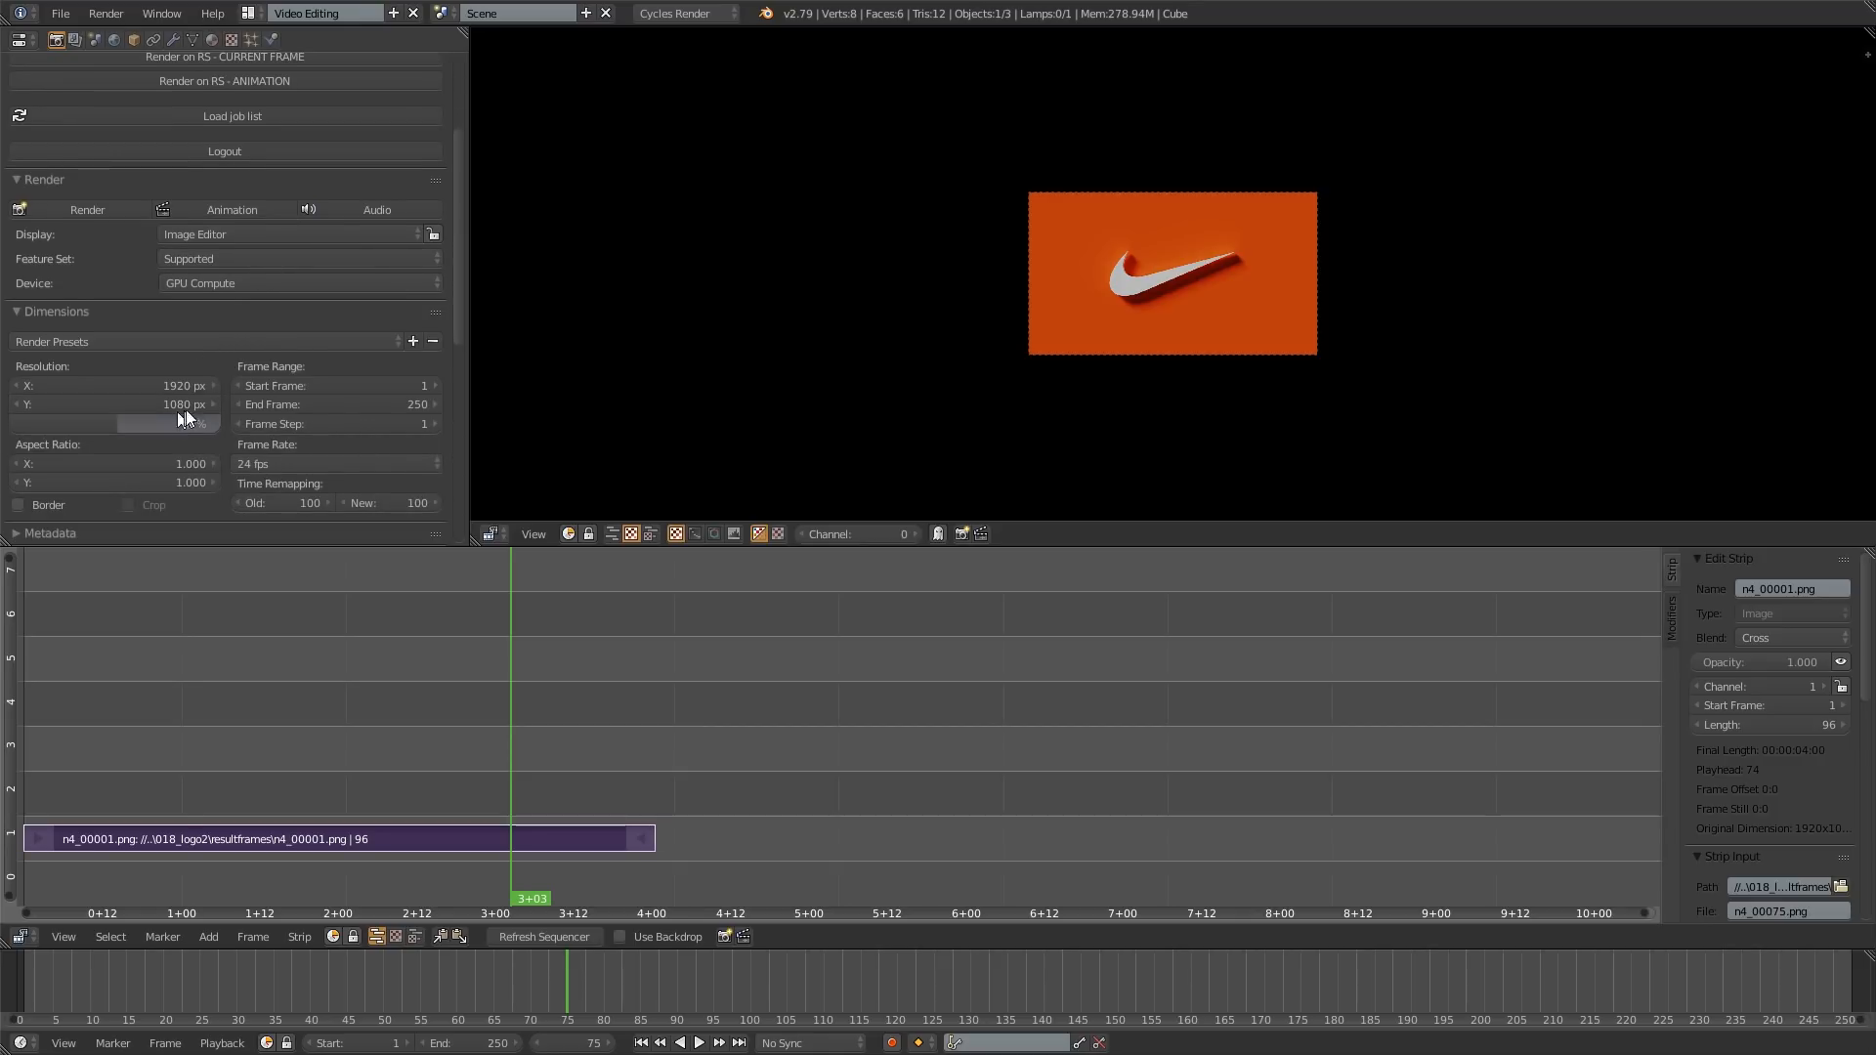
{"action": "left_click_drag", "start_coordinate": [71, 426], "coordinate": [177, 426]}
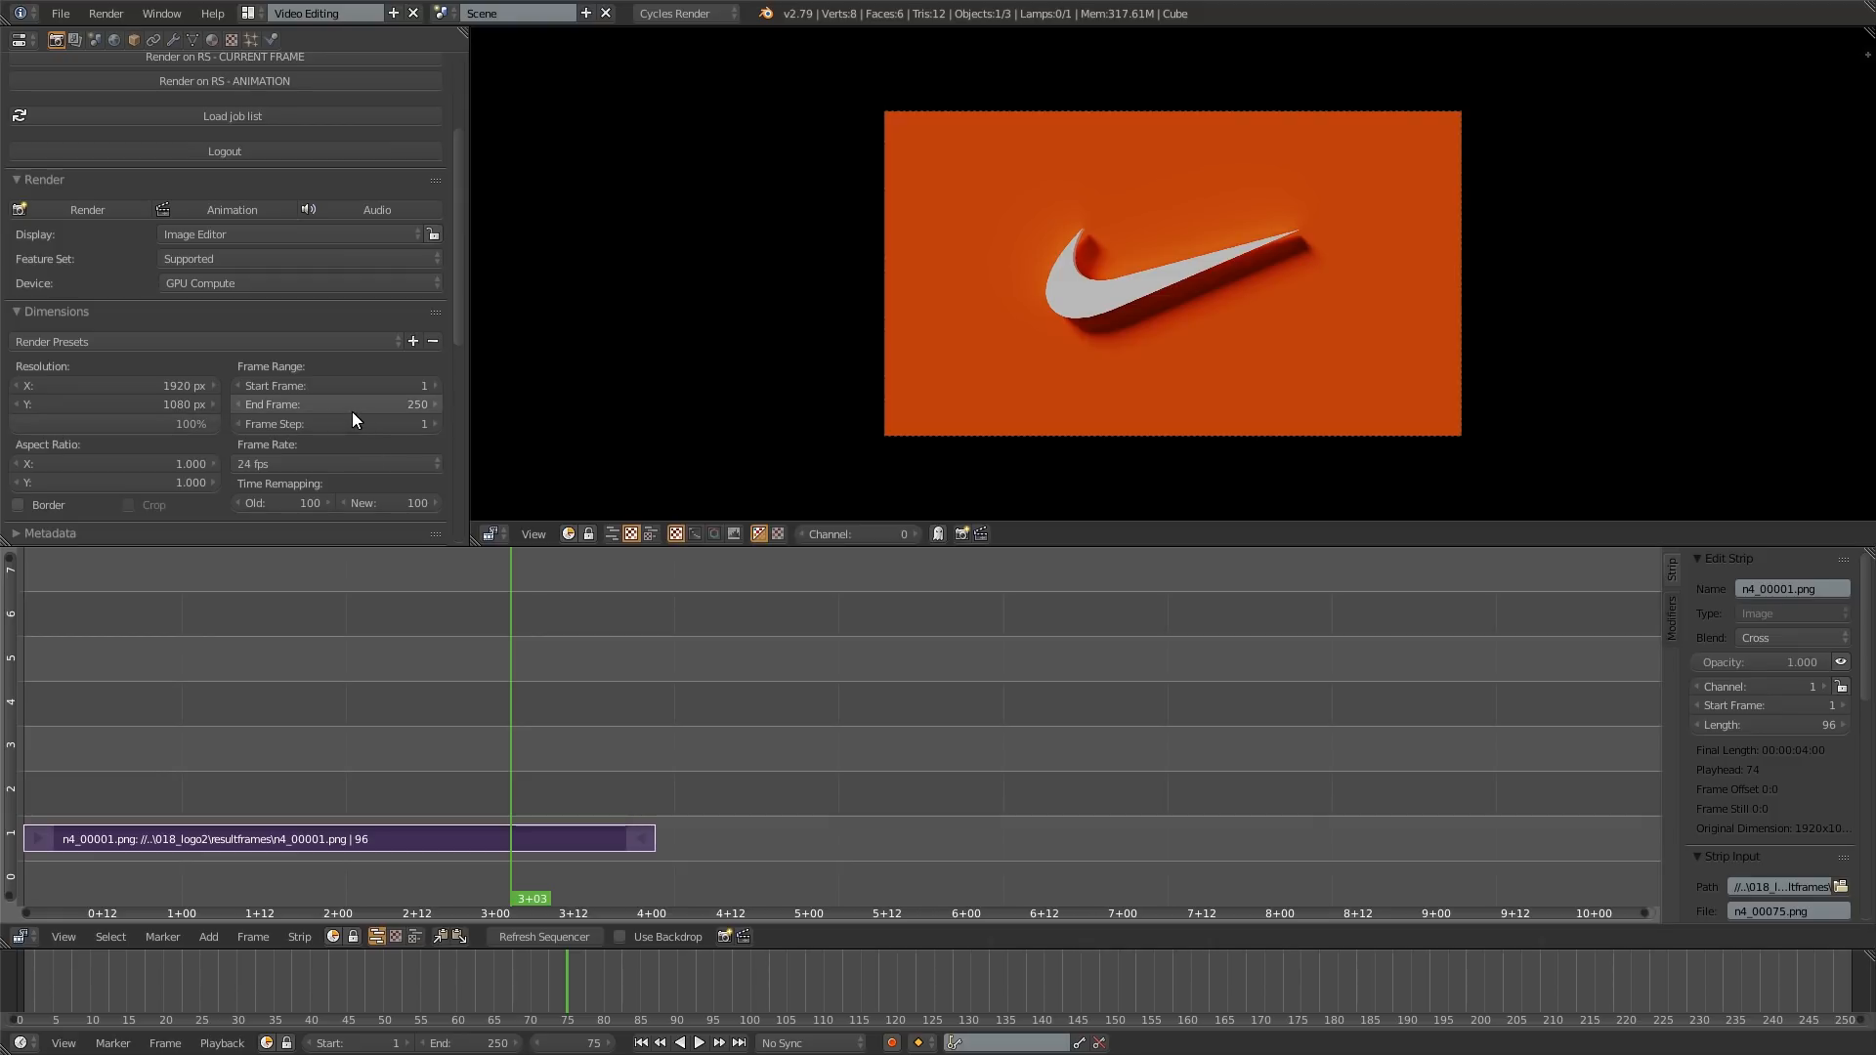
{"action": "left_click", "coordinate": [377, 409]}
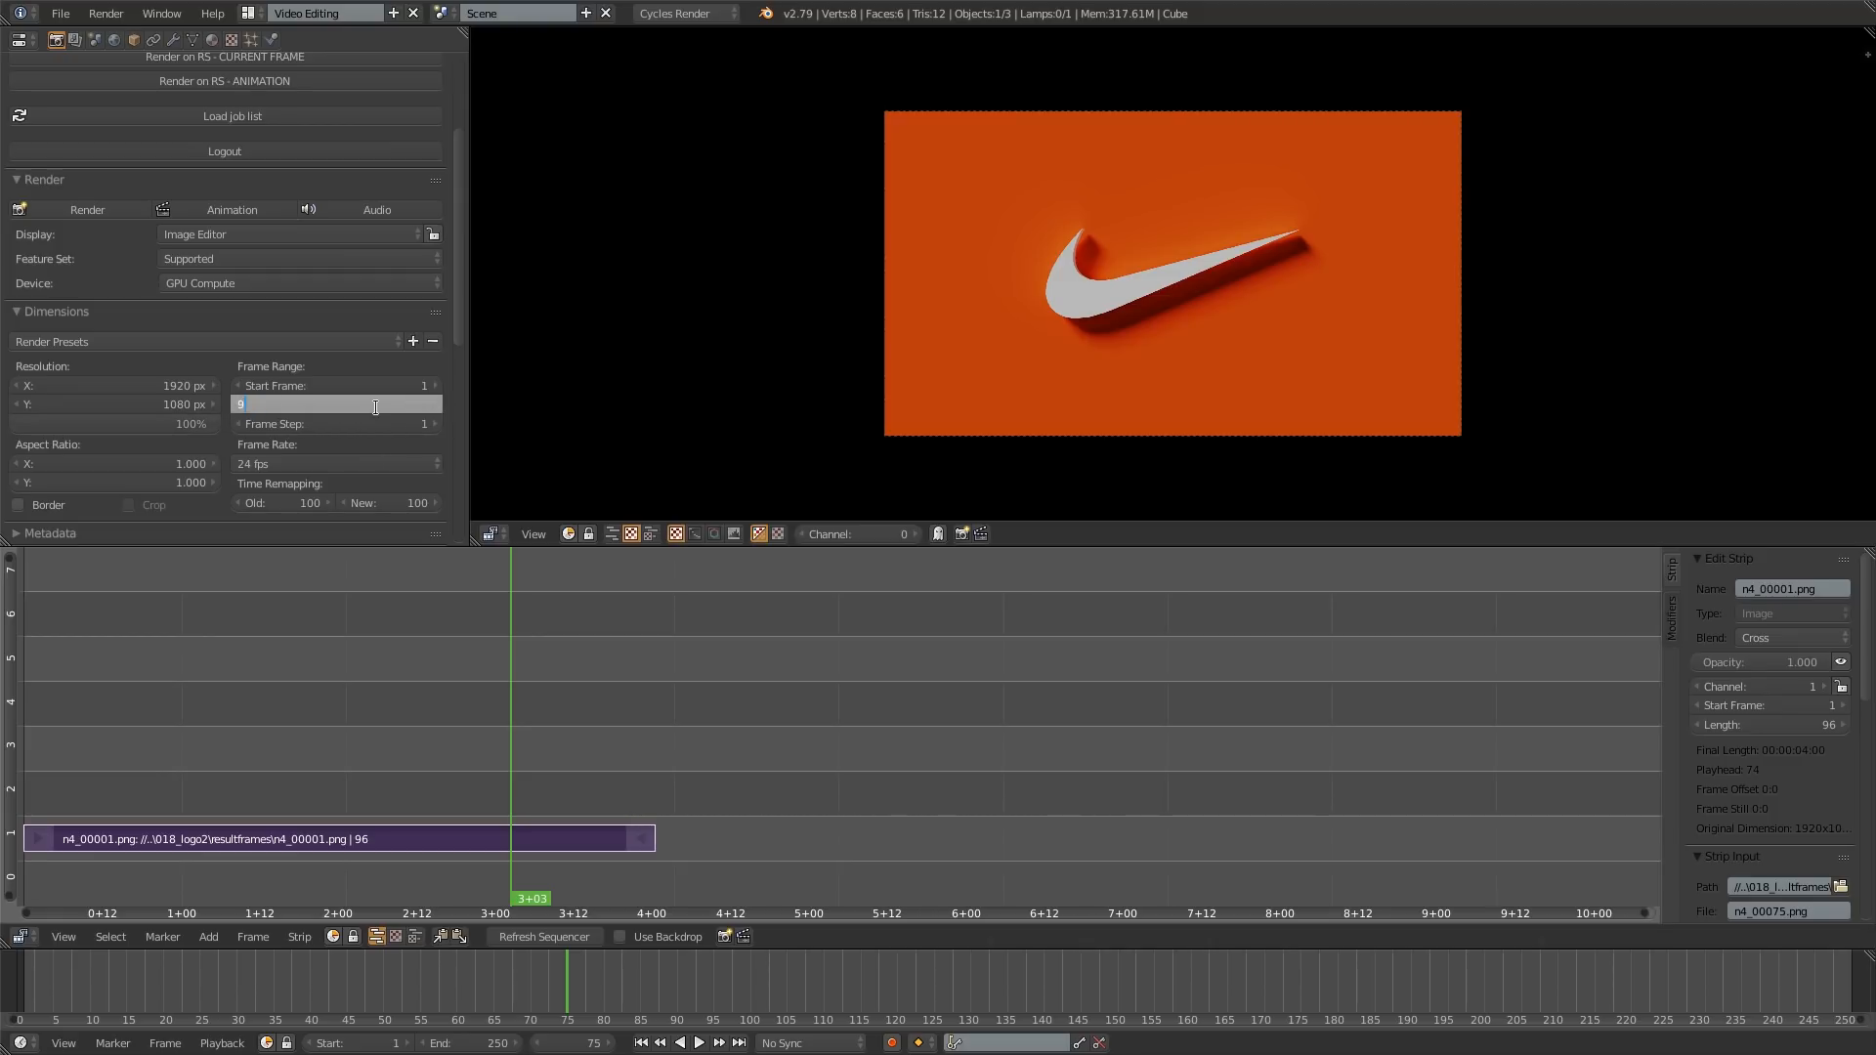
{"action": "key", "text": "Return"}
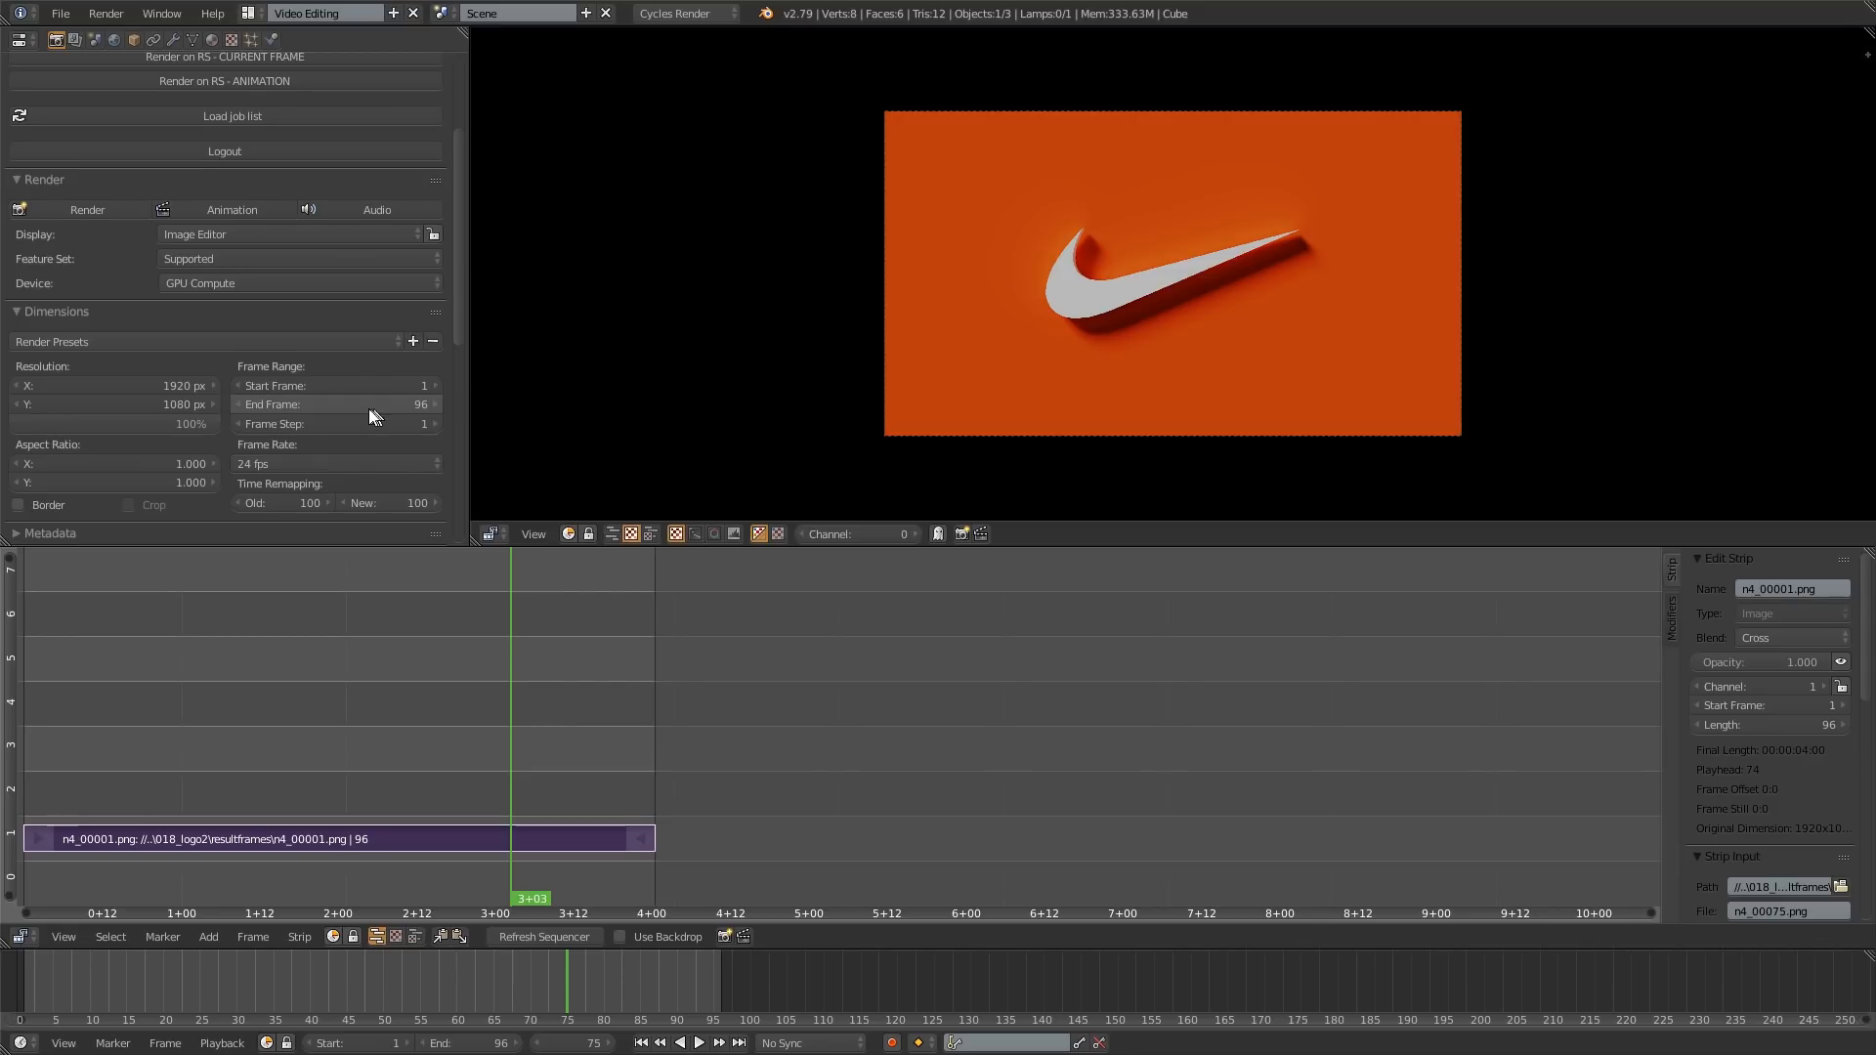
Step: Set the render output path to the recent 018_logo2 folder
{"action": "scroll", "coordinate": [367, 408], "scroll_direction": "down", "scroll_amount": 1}
{"action": "scroll", "coordinate": [278, 416], "scroll_direction": "down", "scroll_amount": 7}
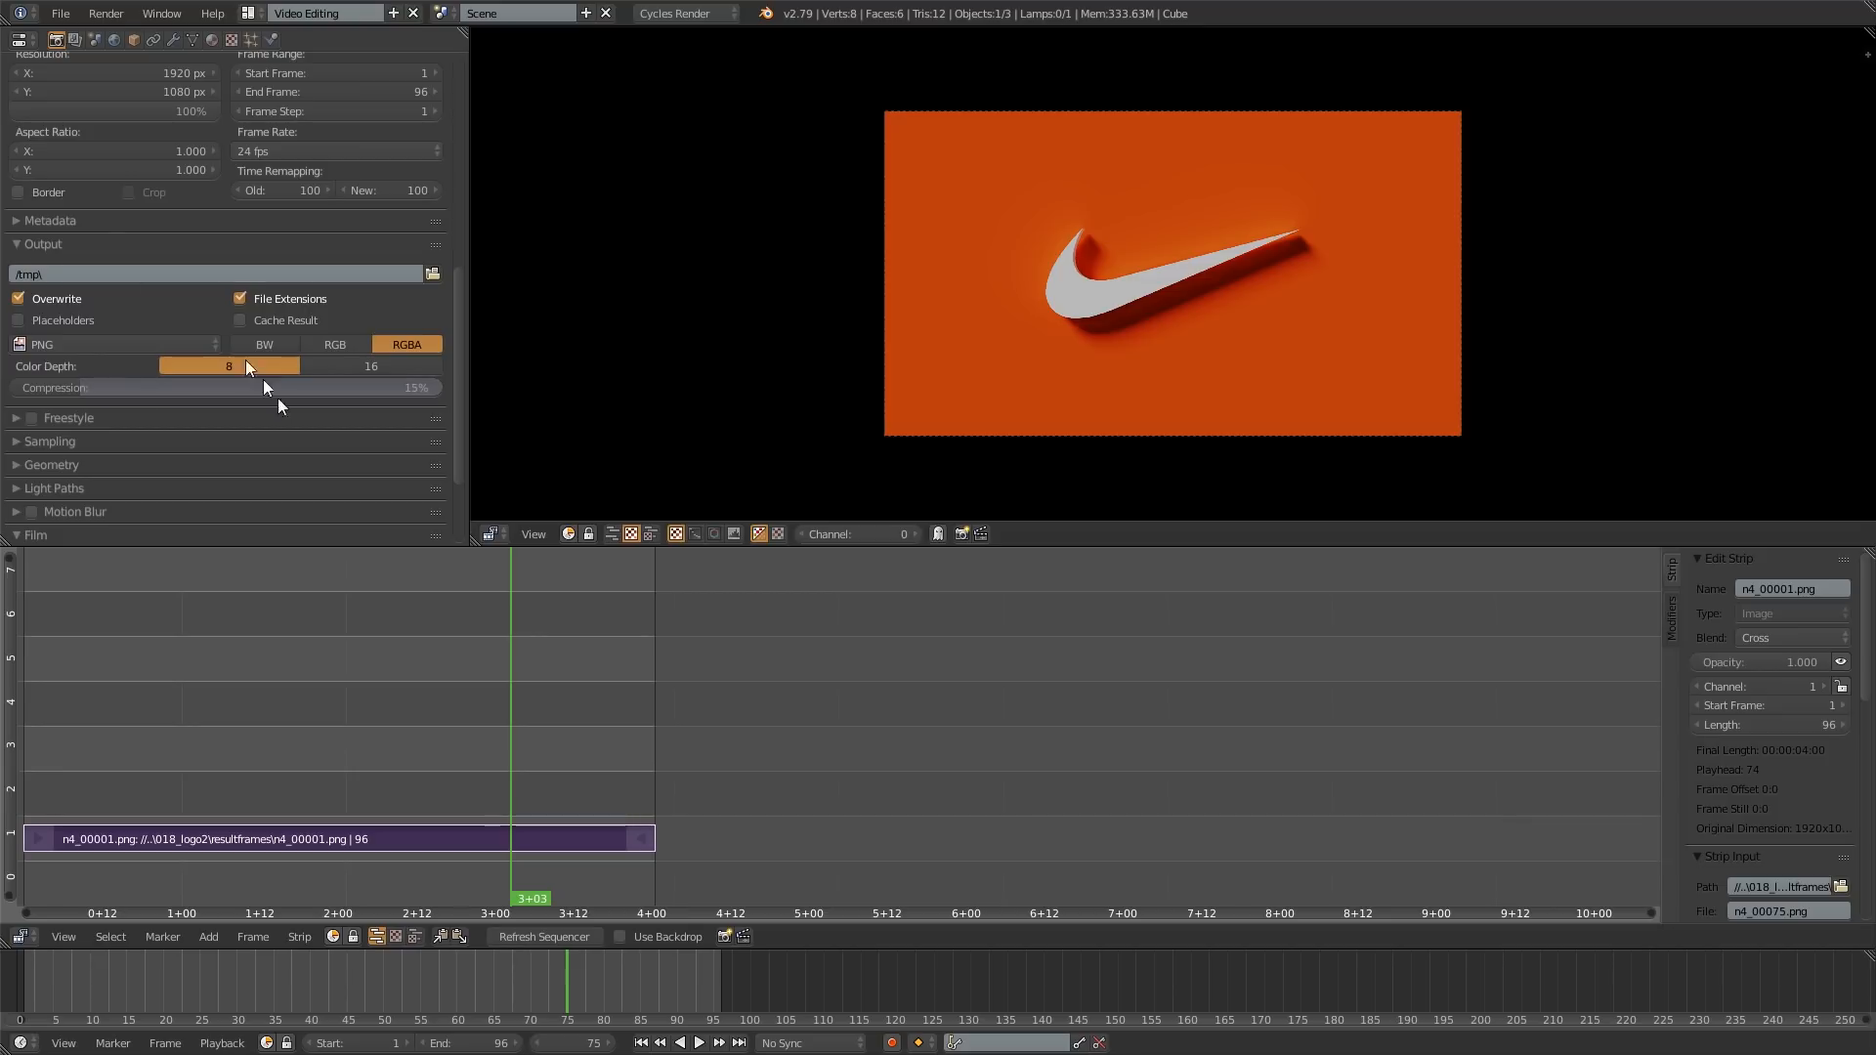
{"action": "left_click", "coordinate": [433, 274]}
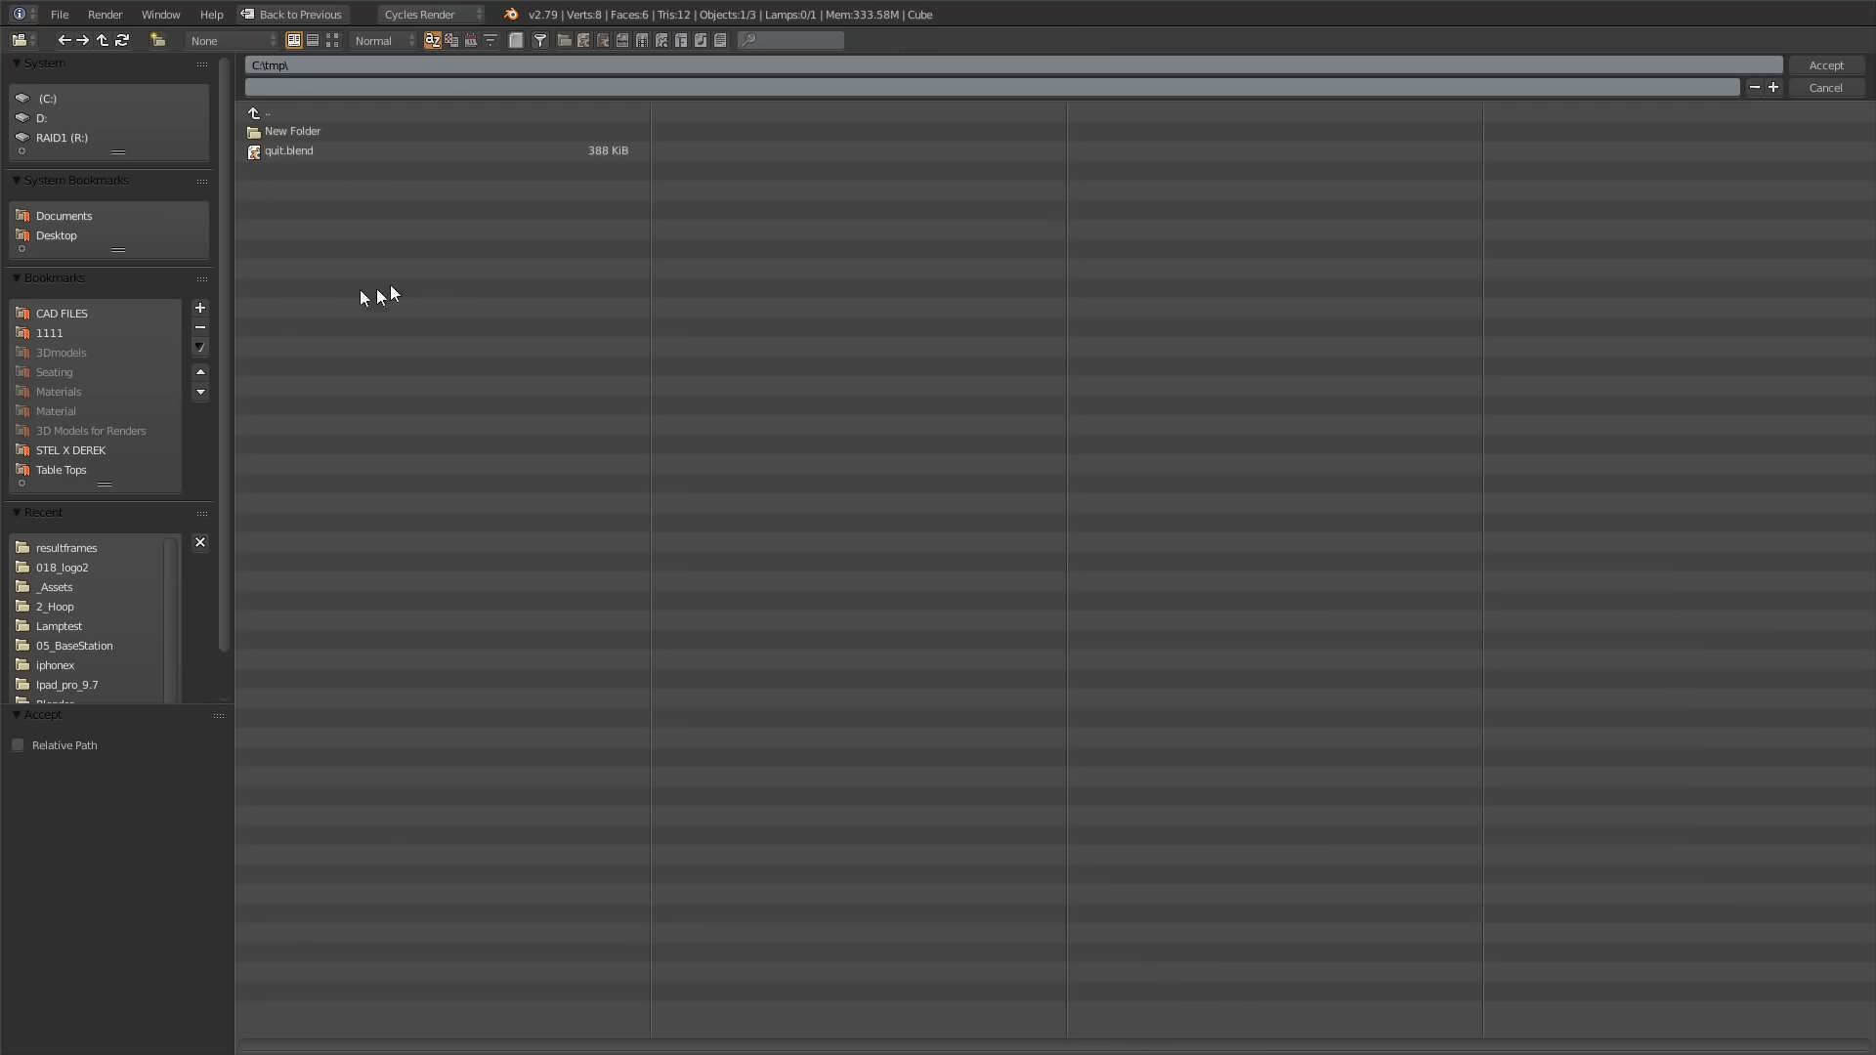
{"action": "left_click", "coordinate": [54, 574]}
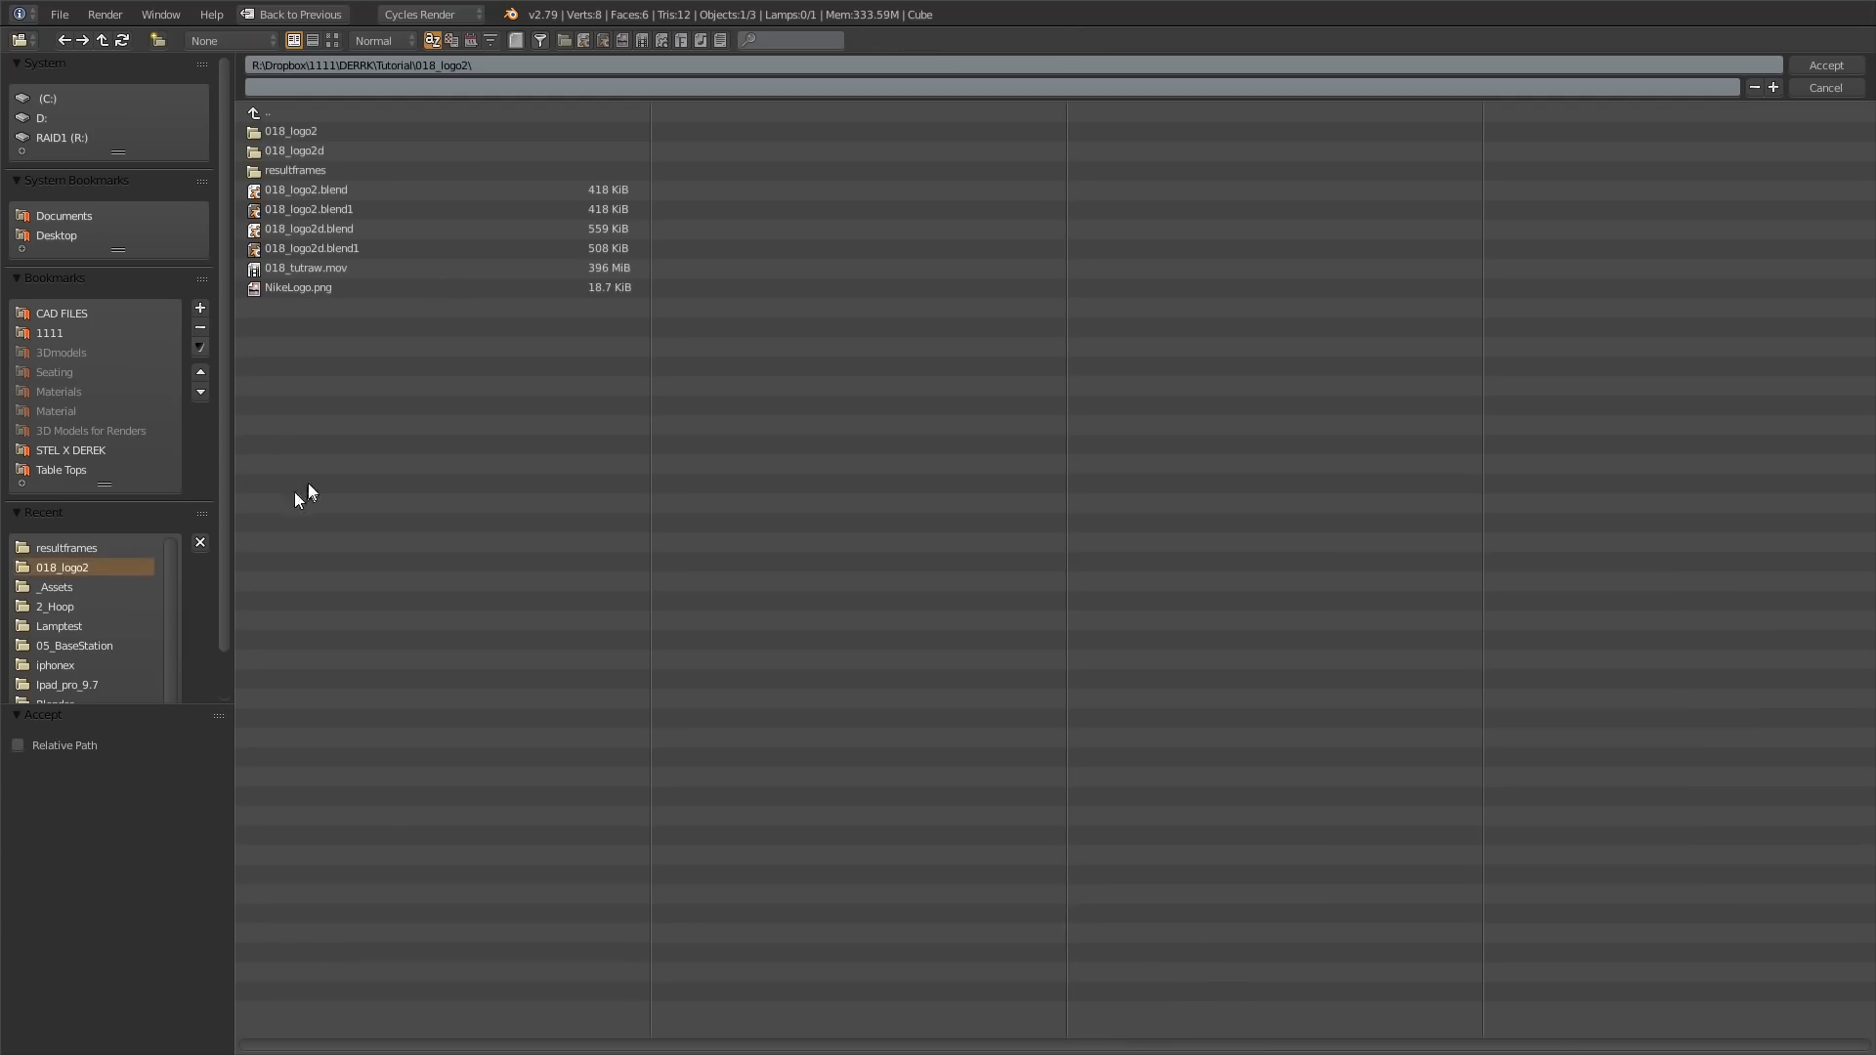
{"action": "left_click", "coordinate": [1821, 65]}
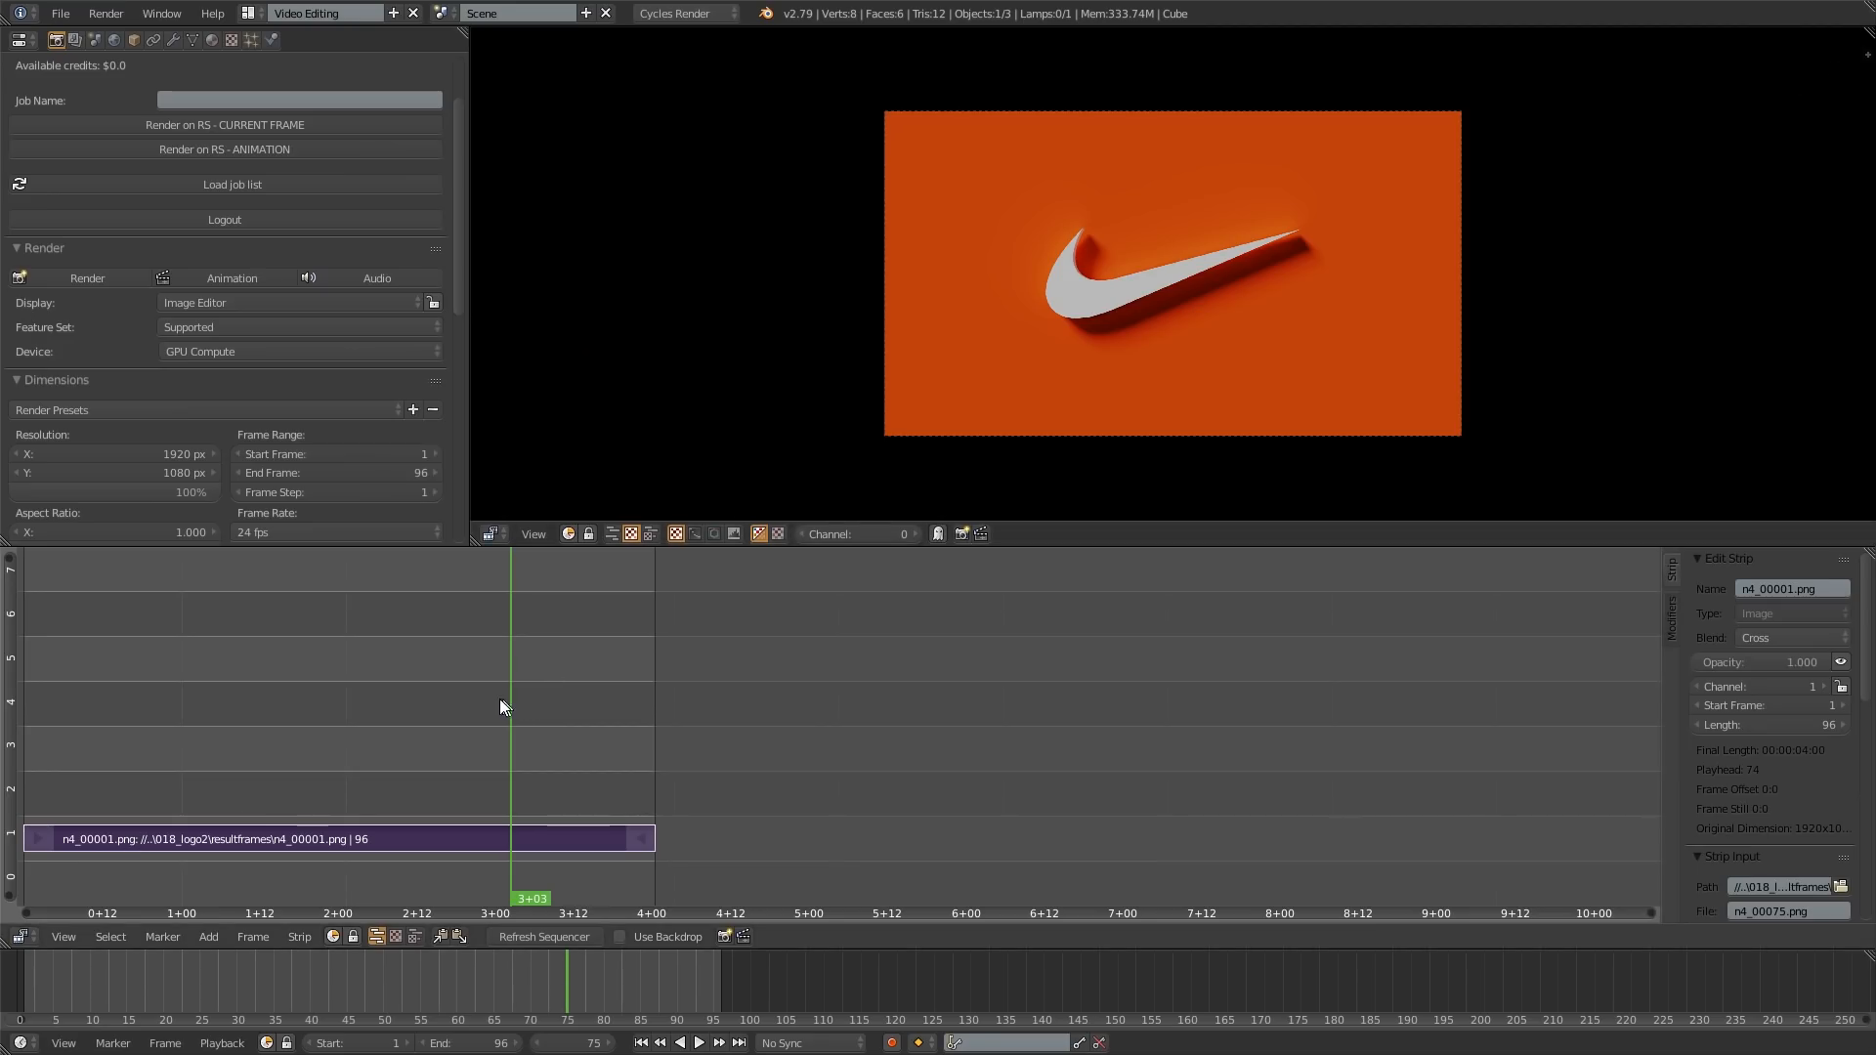
Step: Rewind the image strip to its start and play the animation in the sequencer preview
{"action": "left_click_drag", "start_coordinate": [500, 706], "coordinate": [173, 699]}
{"action": "key", "text": "alt+a"}
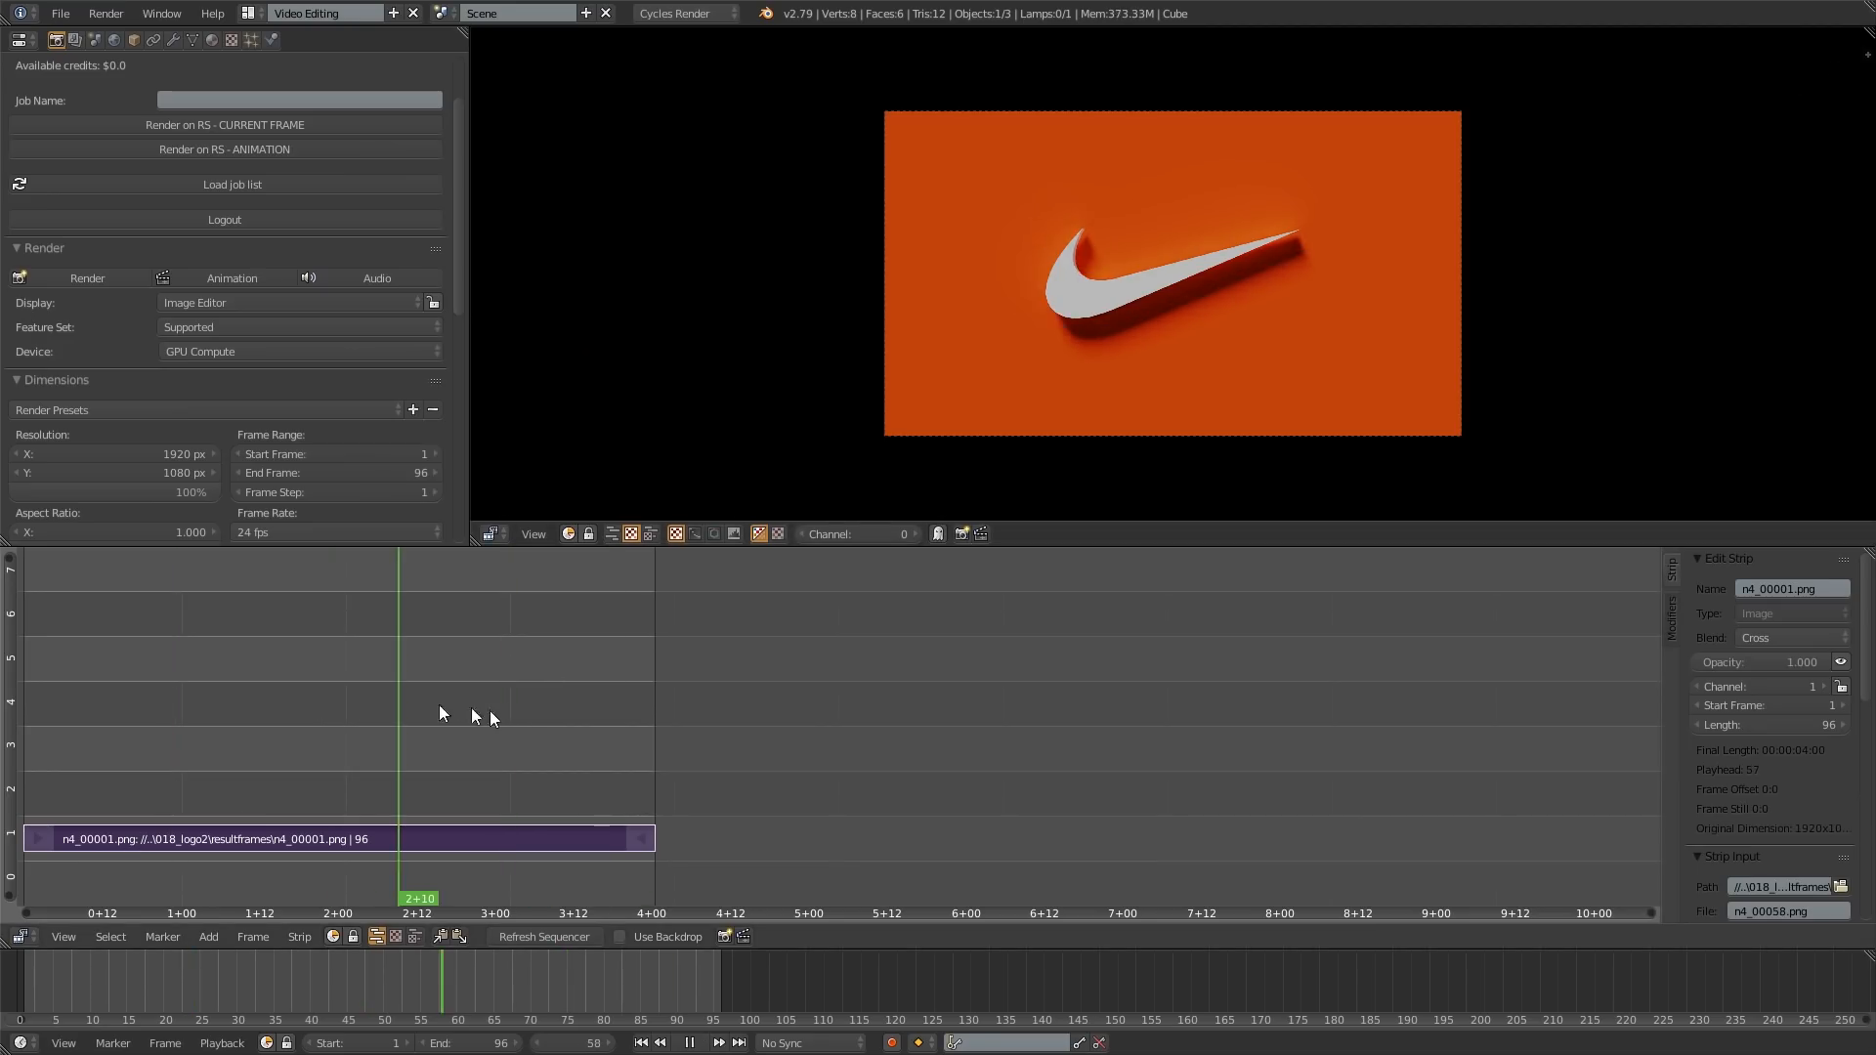
{"action": "left_click_drag", "start_coordinate": [491, 713], "coordinate": [12, 752]}
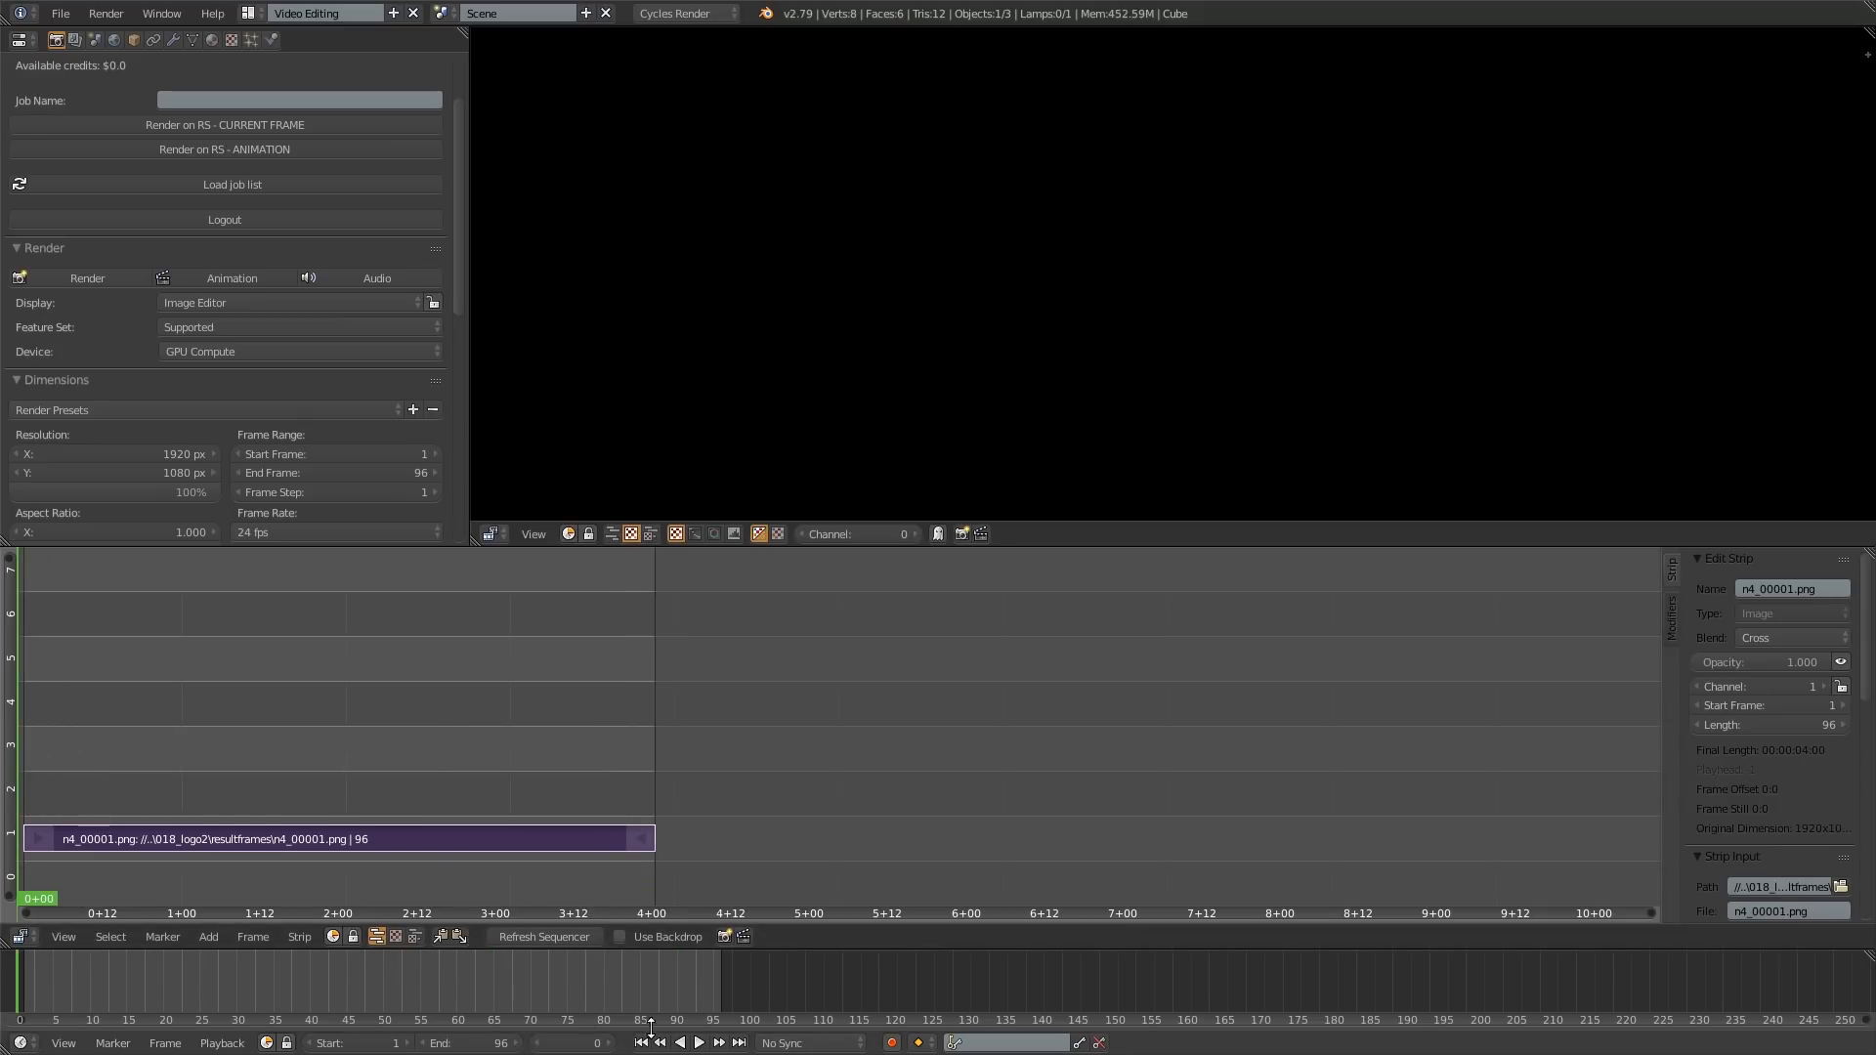
{"action": "left_click", "coordinate": [699, 1043]}
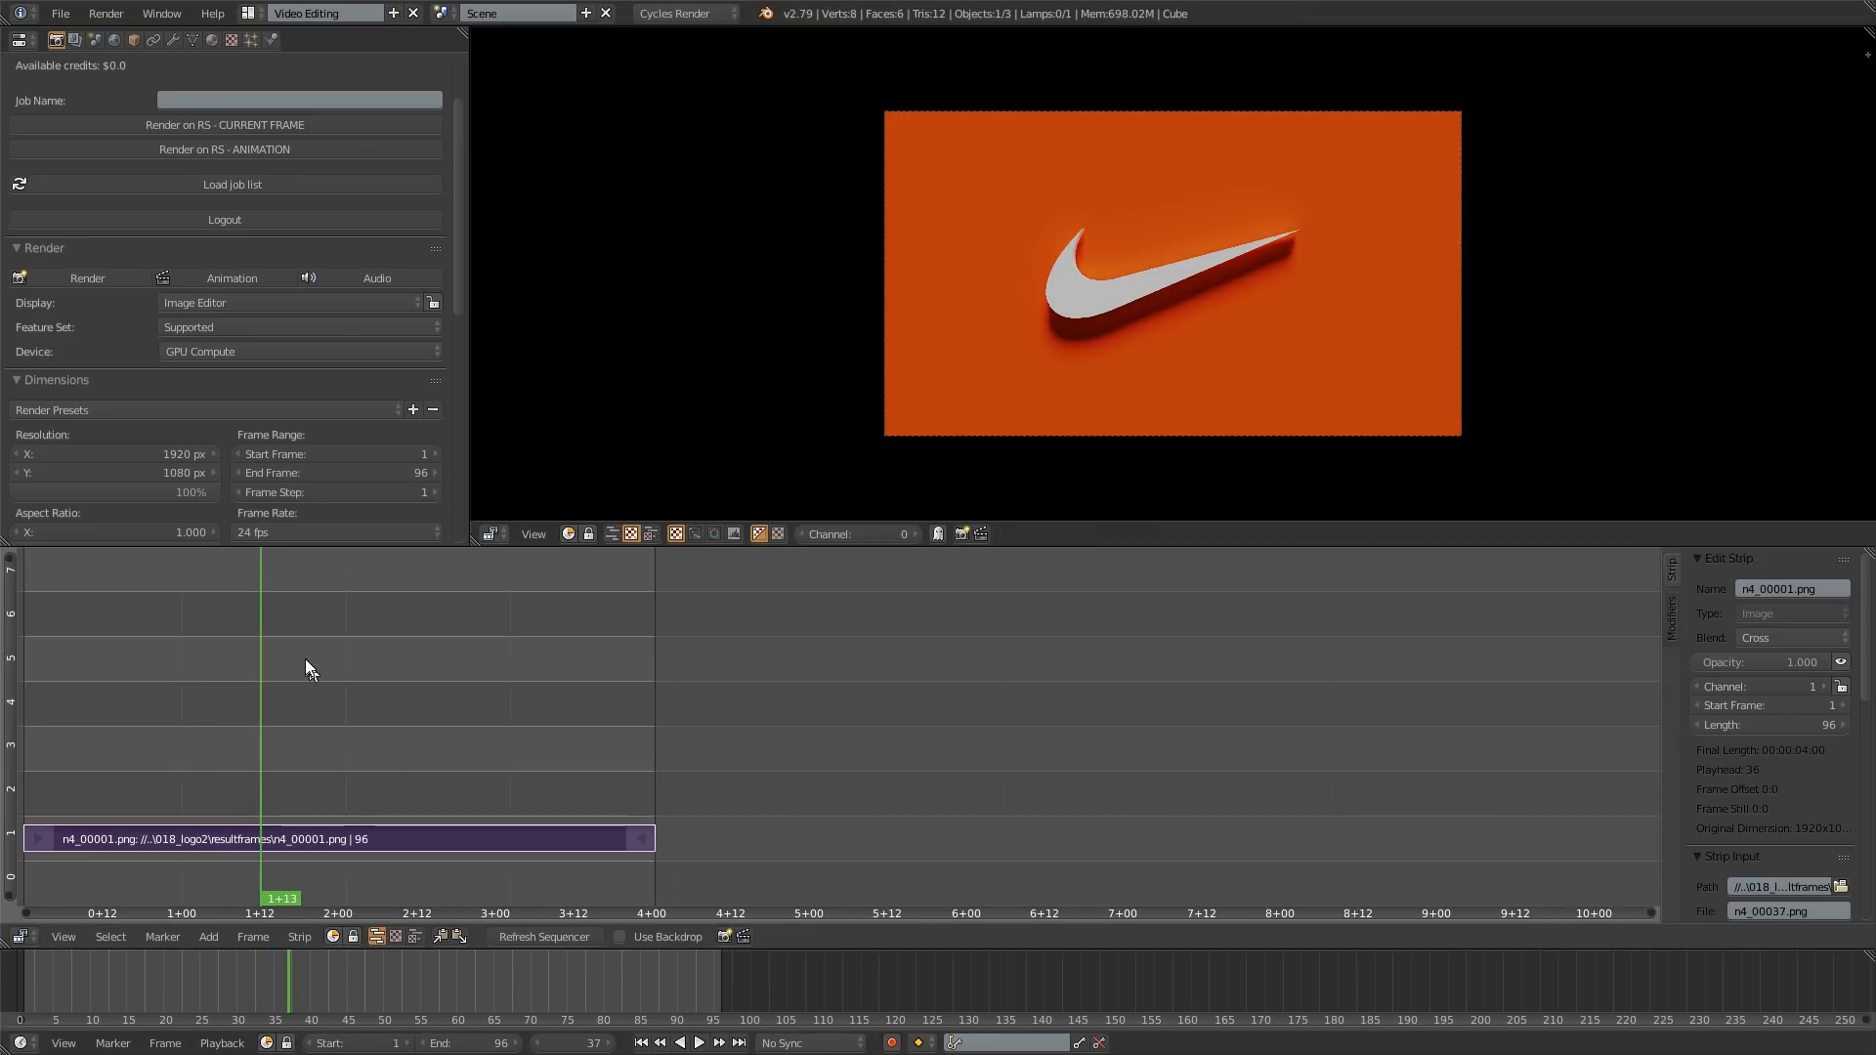
{"action": "key", "text": "alt+a"}
Step: Expand the Sampling section and review the render sample and dimension settings
{"action": "scroll", "coordinate": [192, 333], "scroll_direction": "down", "scroll_amount": 12}
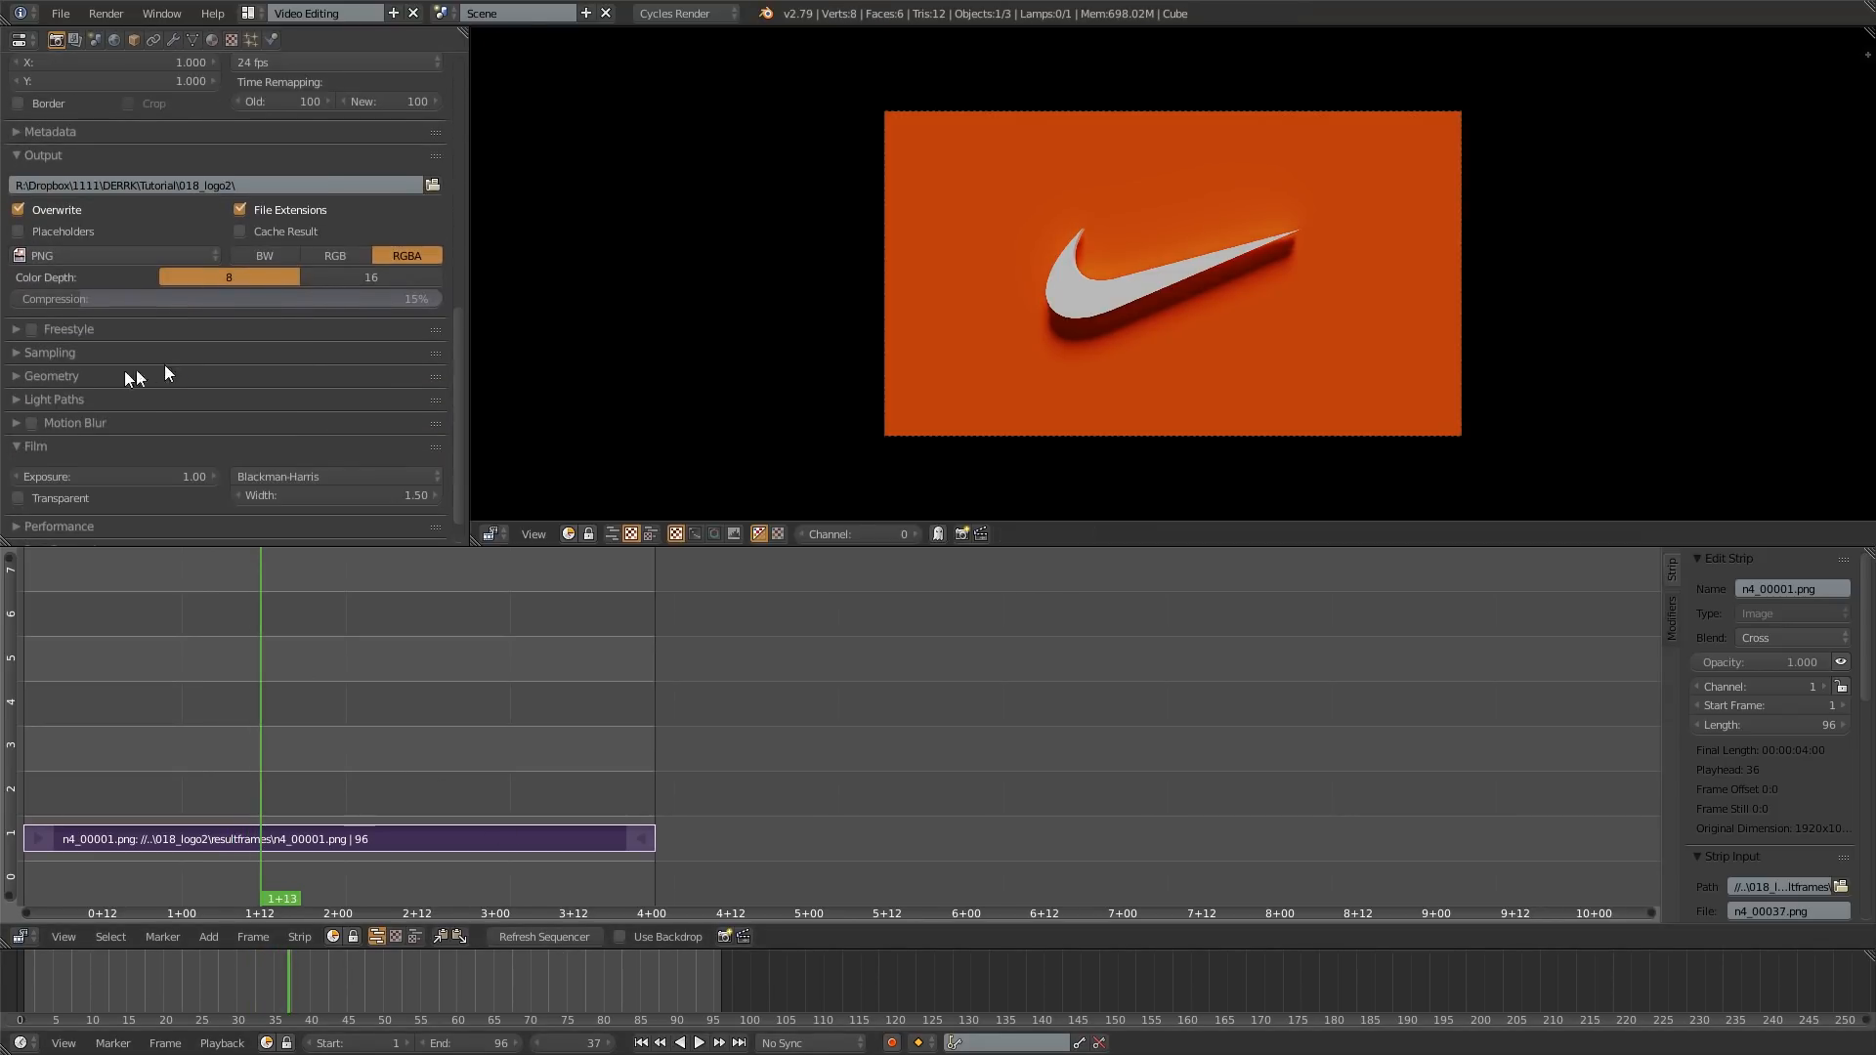
{"action": "left_click", "coordinate": [45, 352]}
{"action": "scroll", "coordinate": [255, 373], "scroll_direction": "down", "scroll_amount": 3}
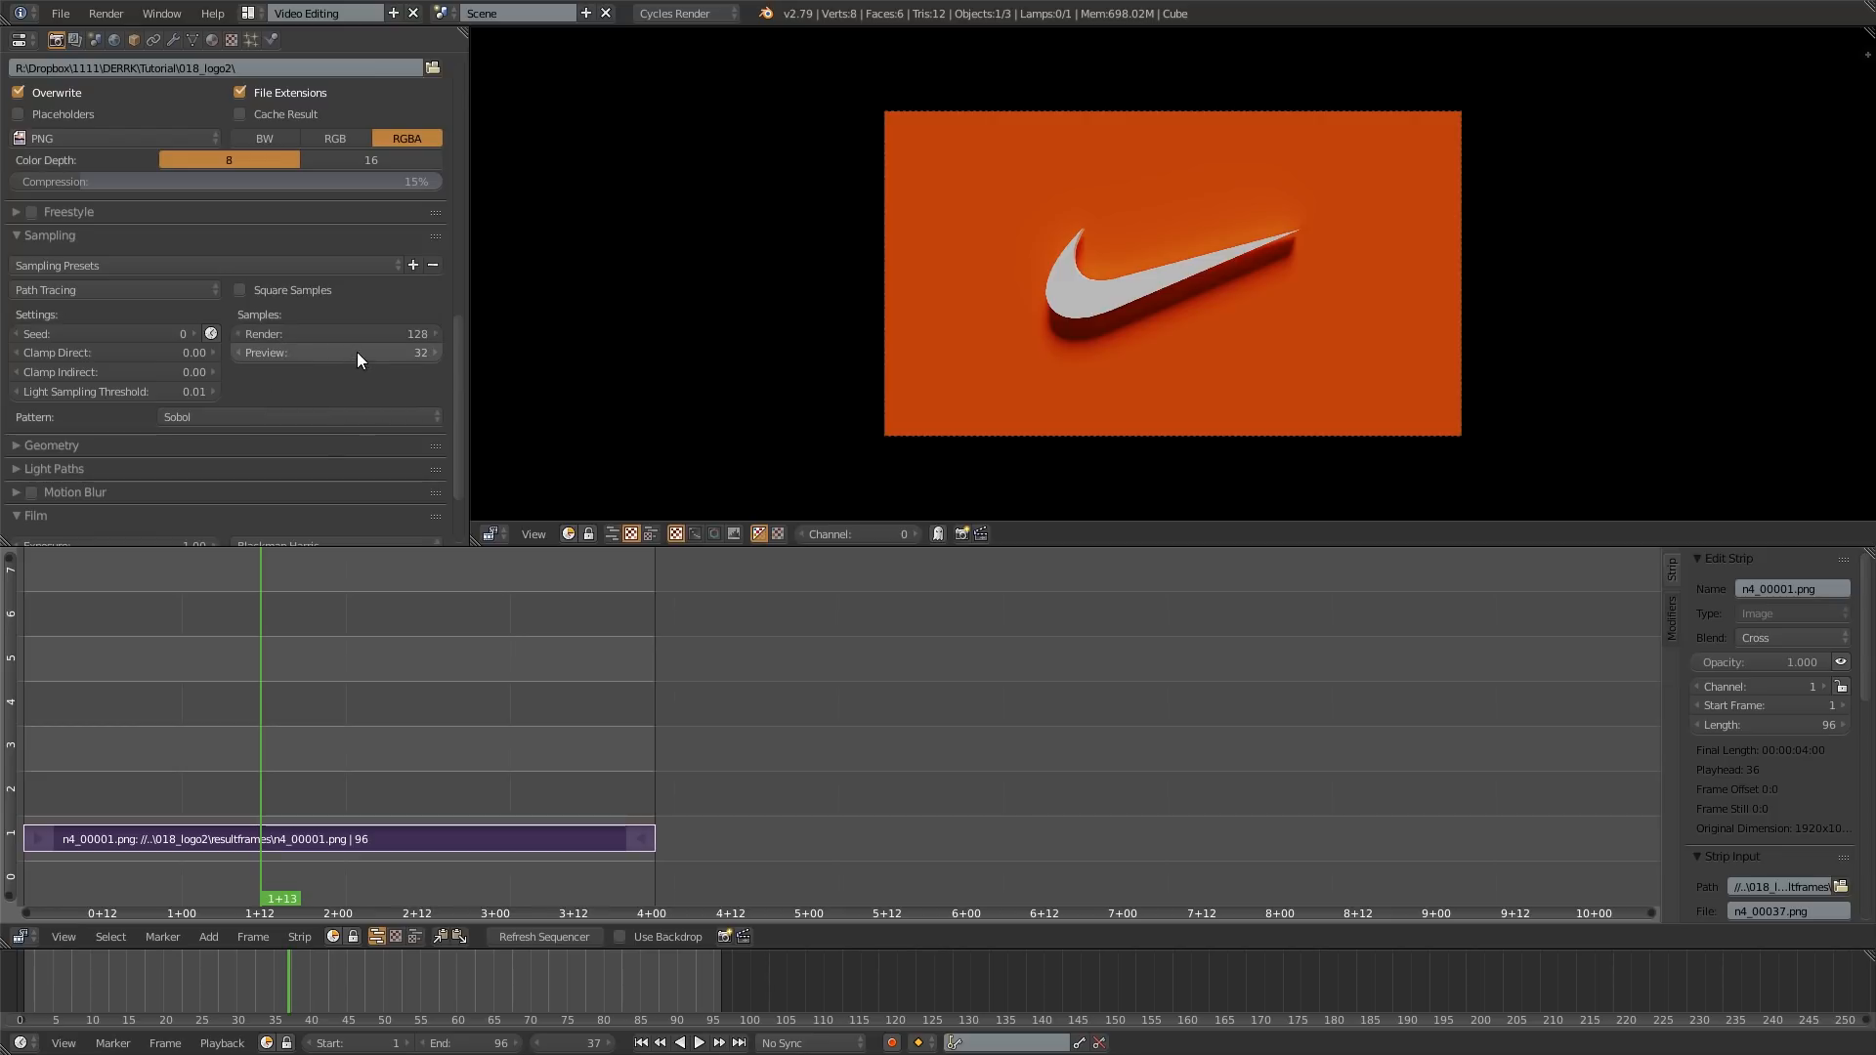
{"action": "scroll", "coordinate": [350, 408], "scroll_direction": "up", "scroll_amount": 7}
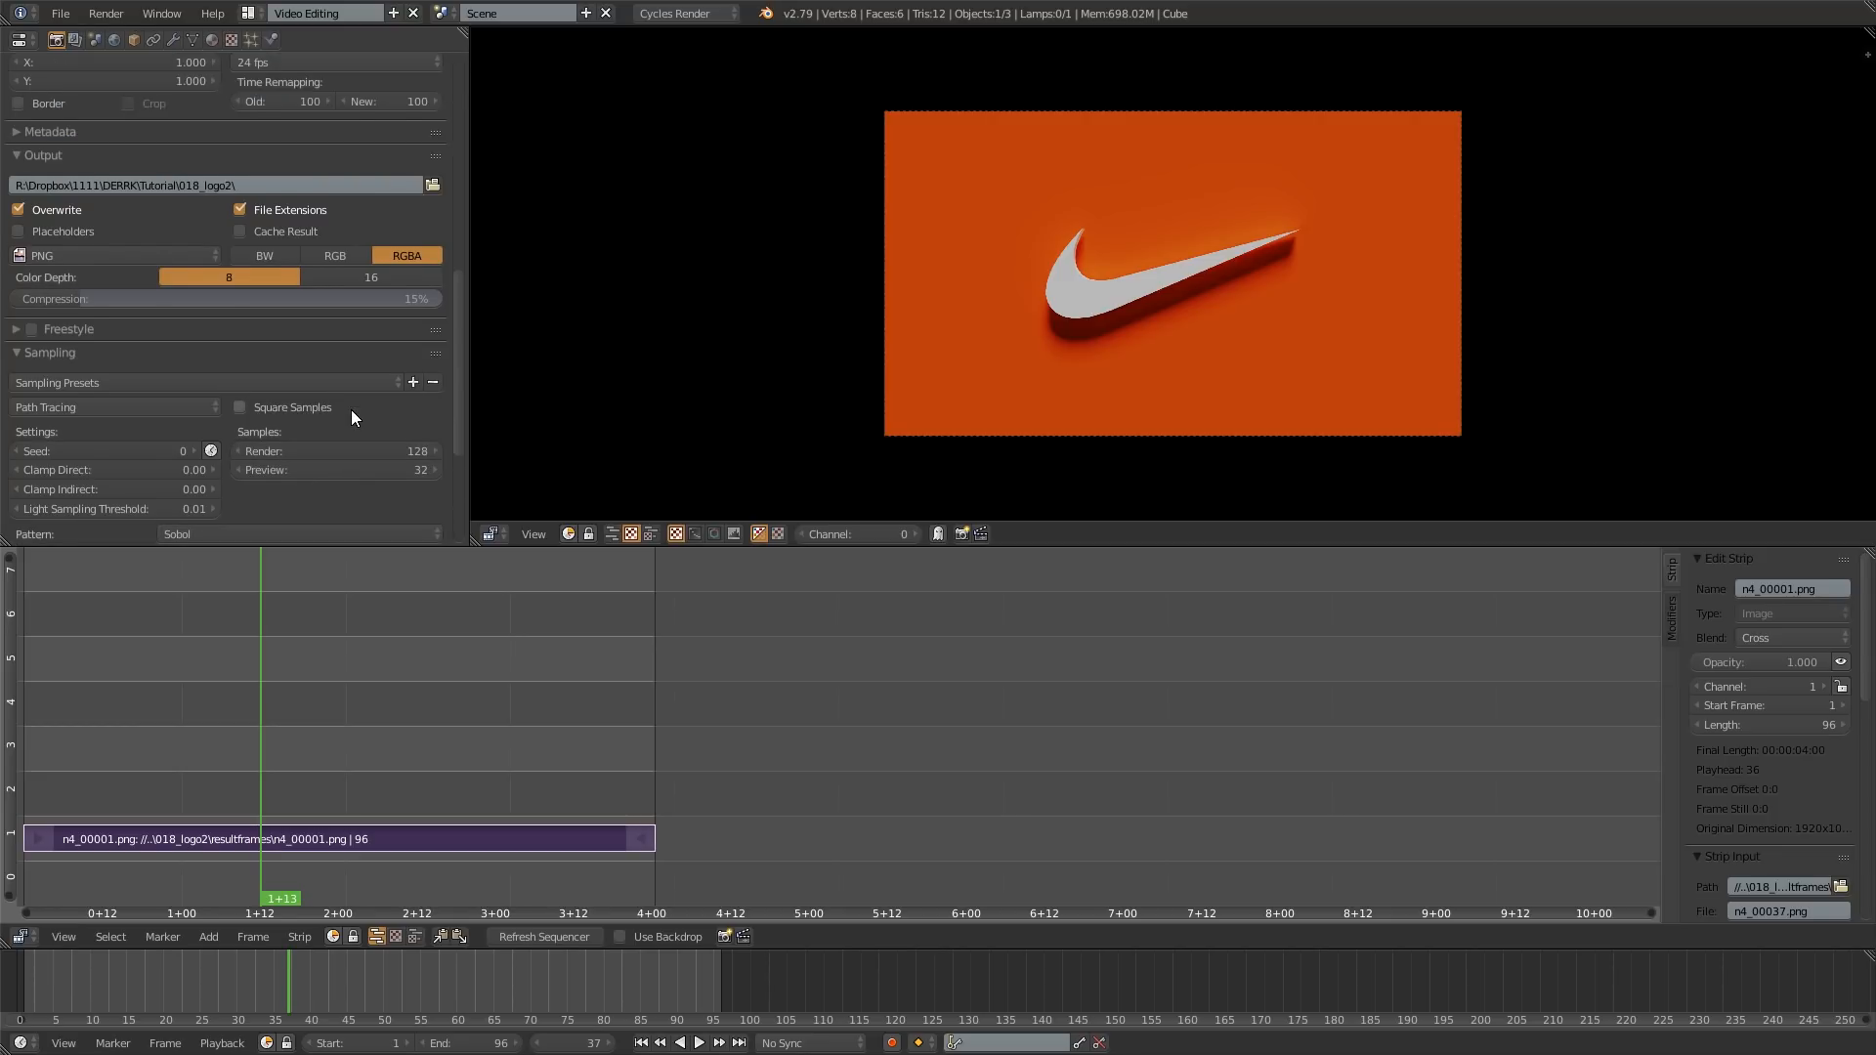
{"action": "scroll", "coordinate": [342, 424], "scroll_direction": "up", "scroll_amount": 9}
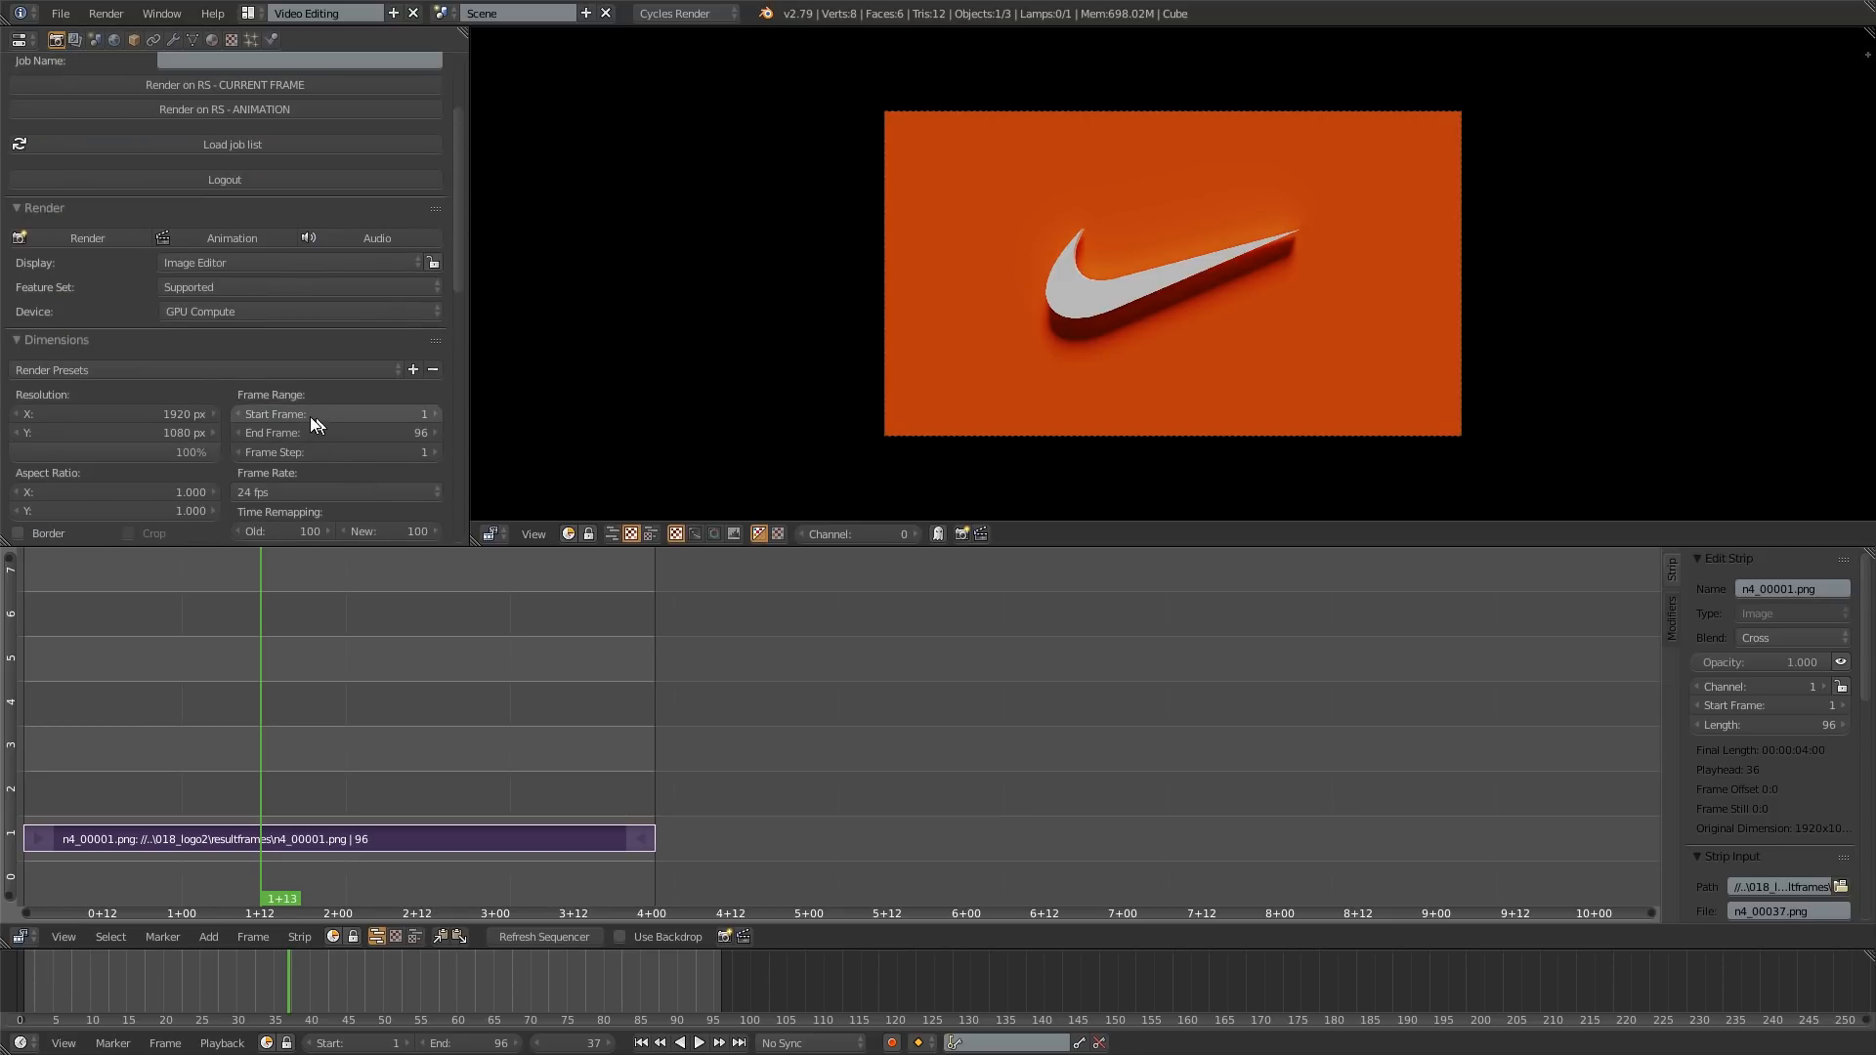
Step: Change the output file format to FFmpeg video
{"action": "scroll", "coordinate": [269, 418], "scroll_direction": "down", "scroll_amount": 9}
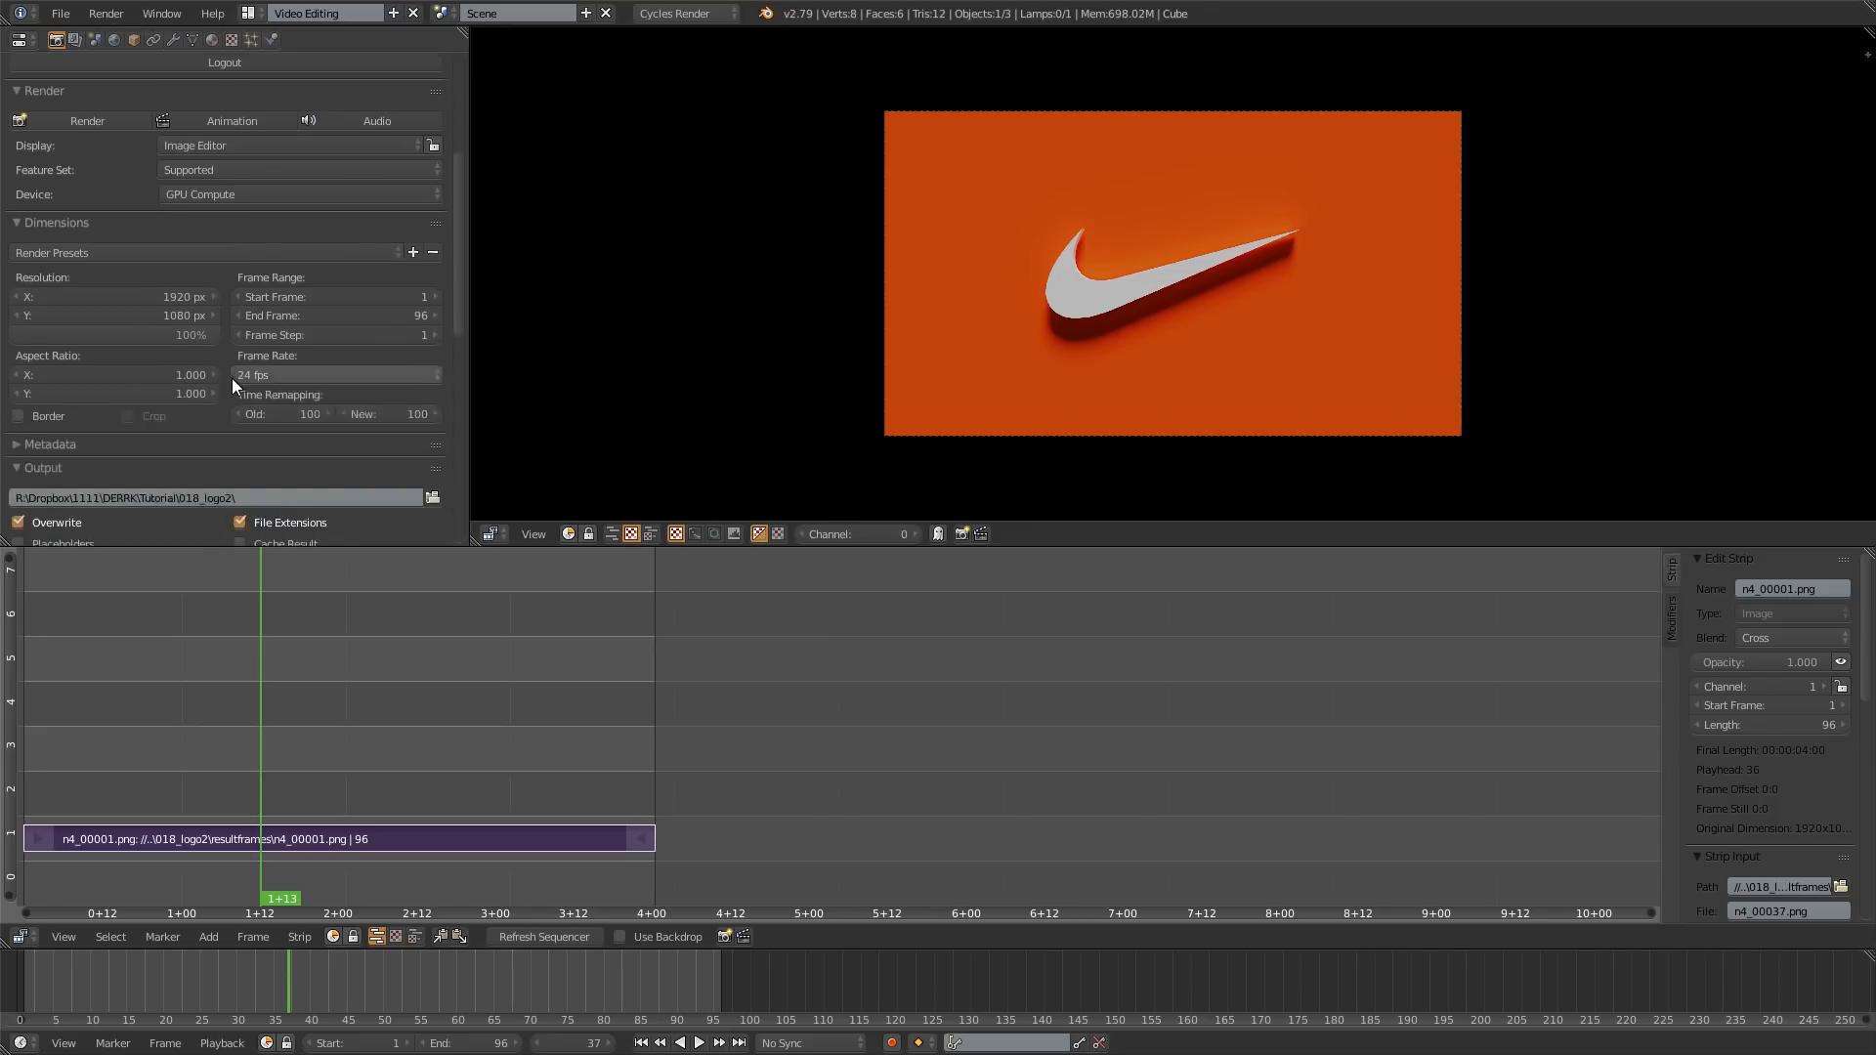
{"action": "left_click", "coordinate": [74, 408]}
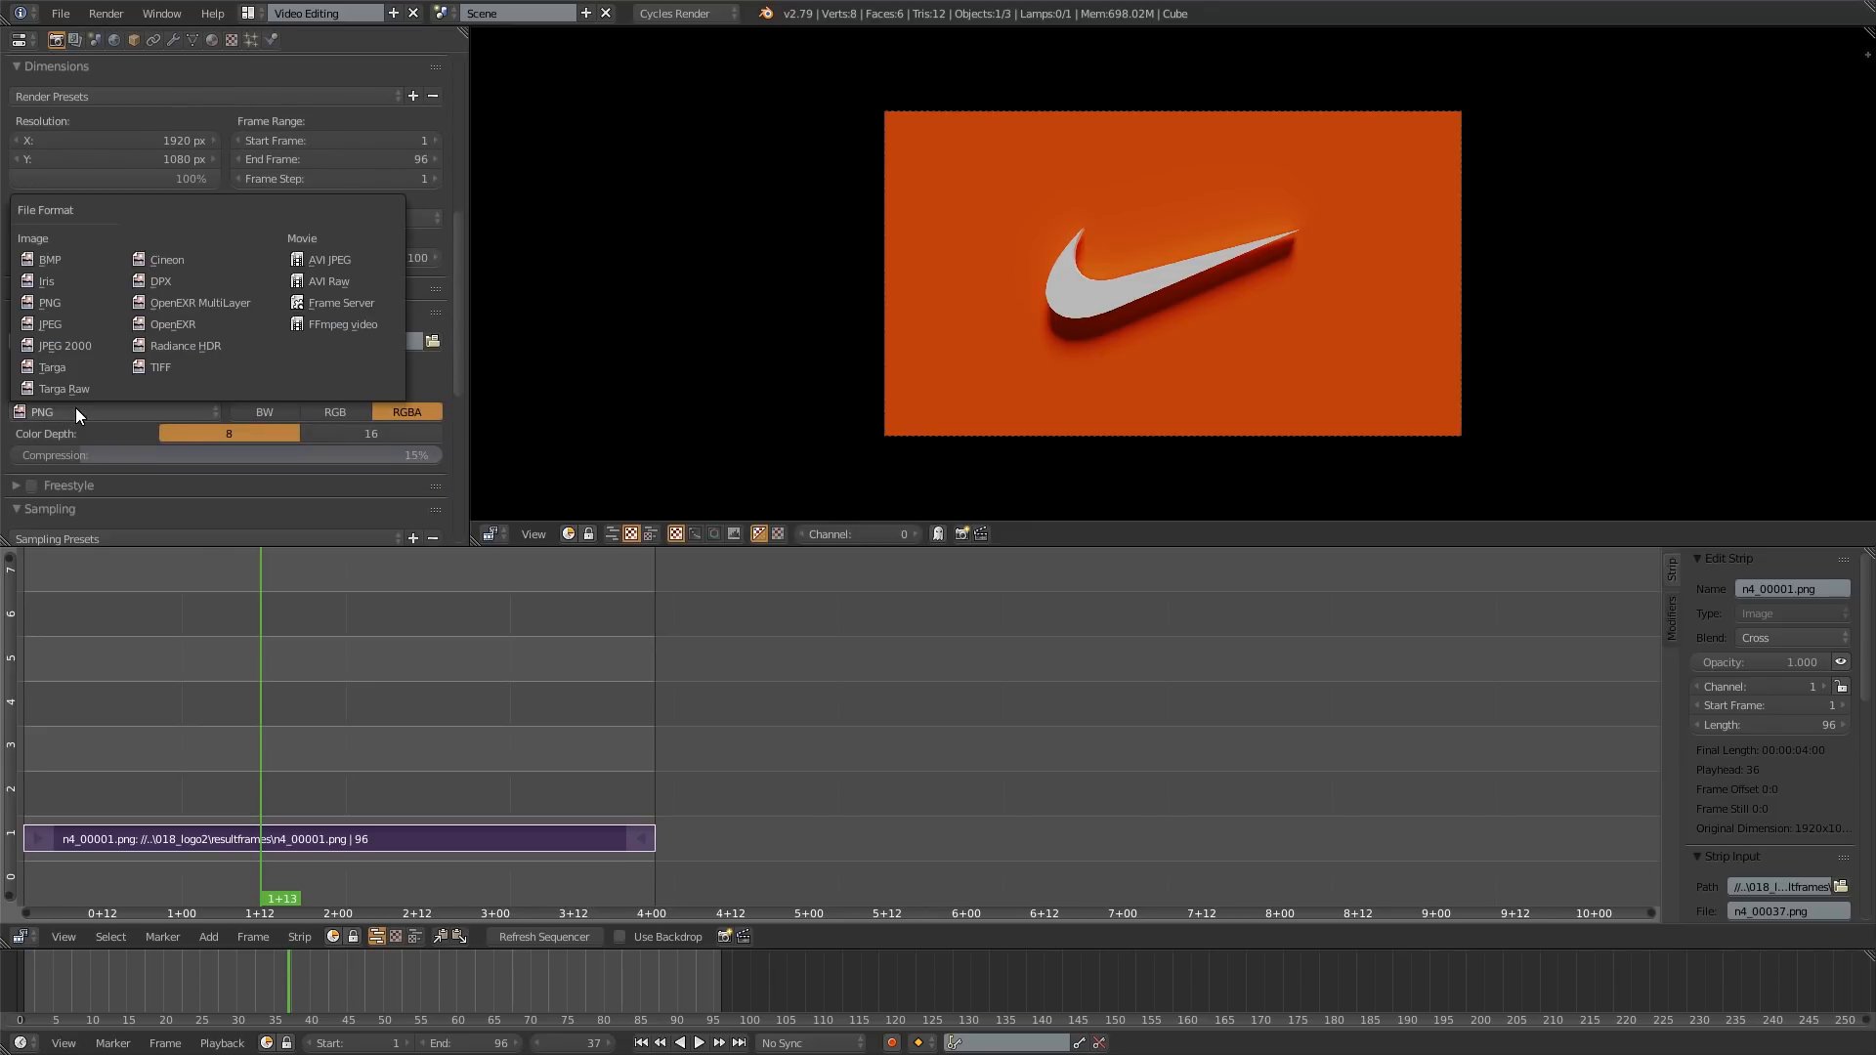
{"action": "left_click", "coordinate": [330, 331]}
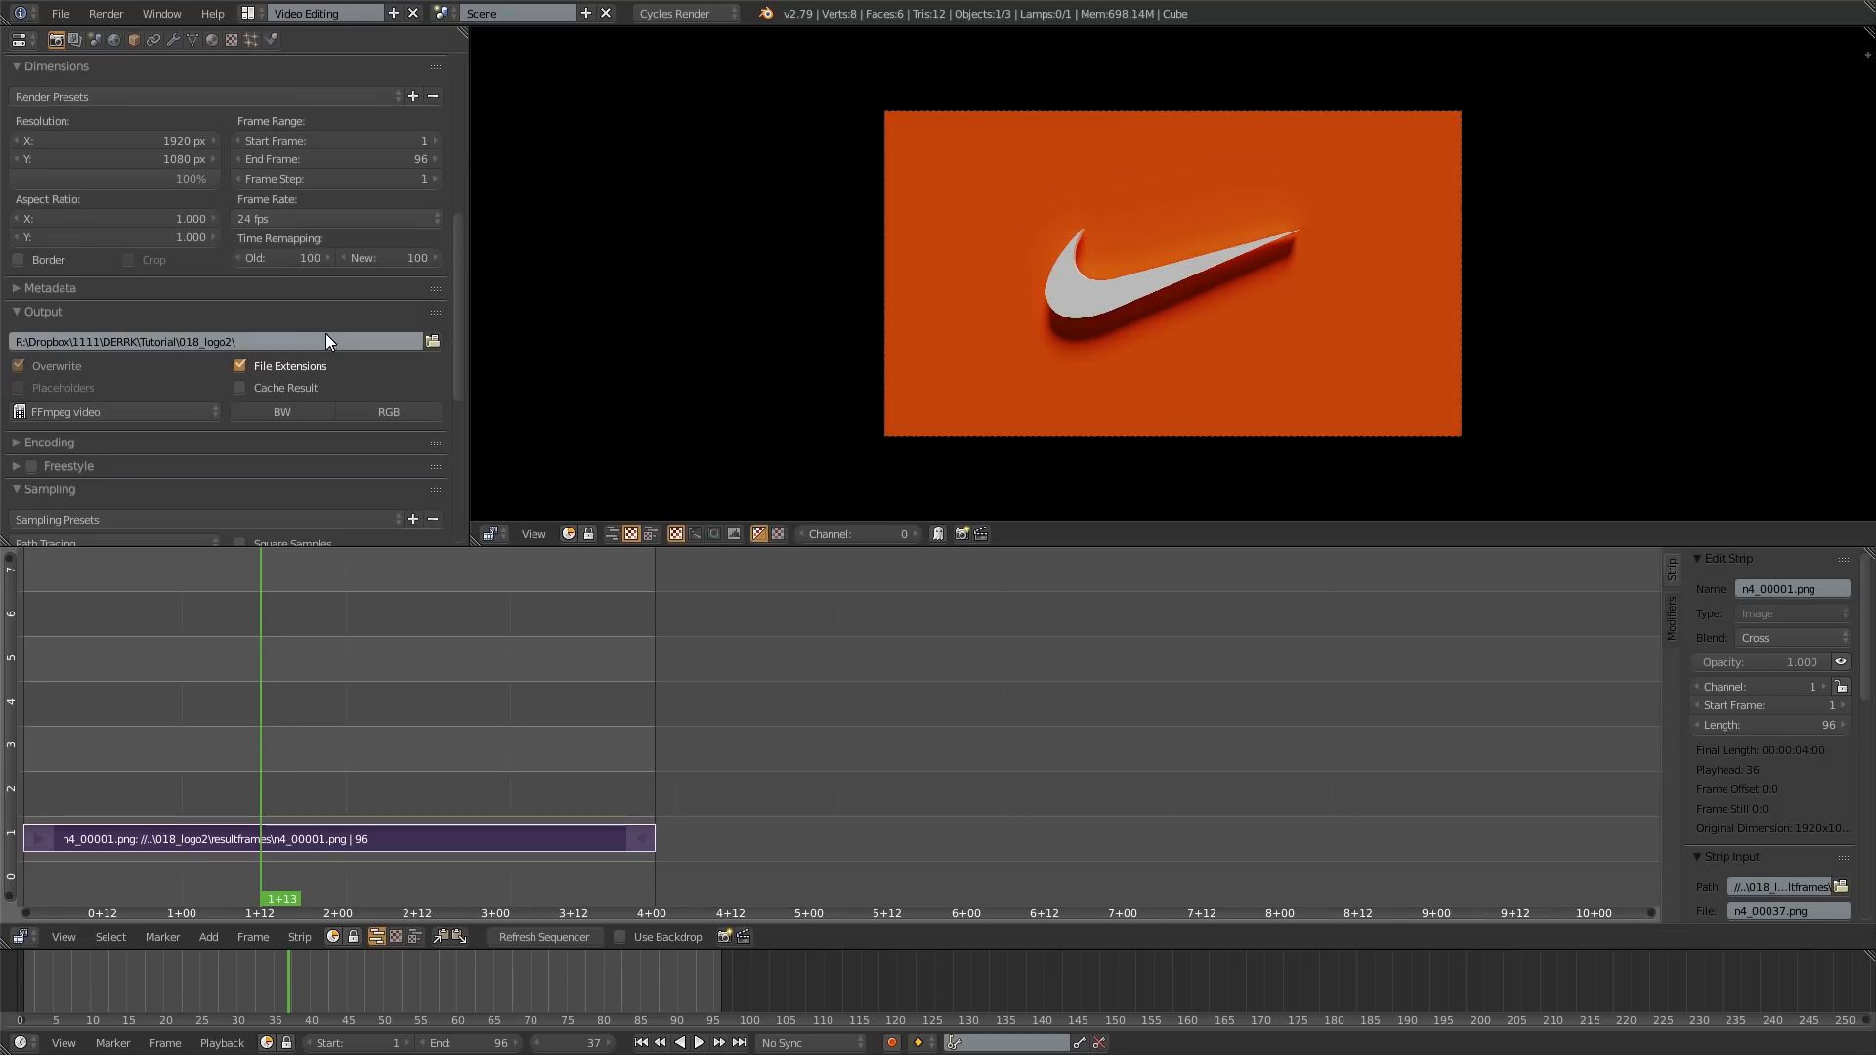
{"action": "left_click", "coordinate": [94, 415]}
{"action": "left_click", "coordinate": [93, 415]}
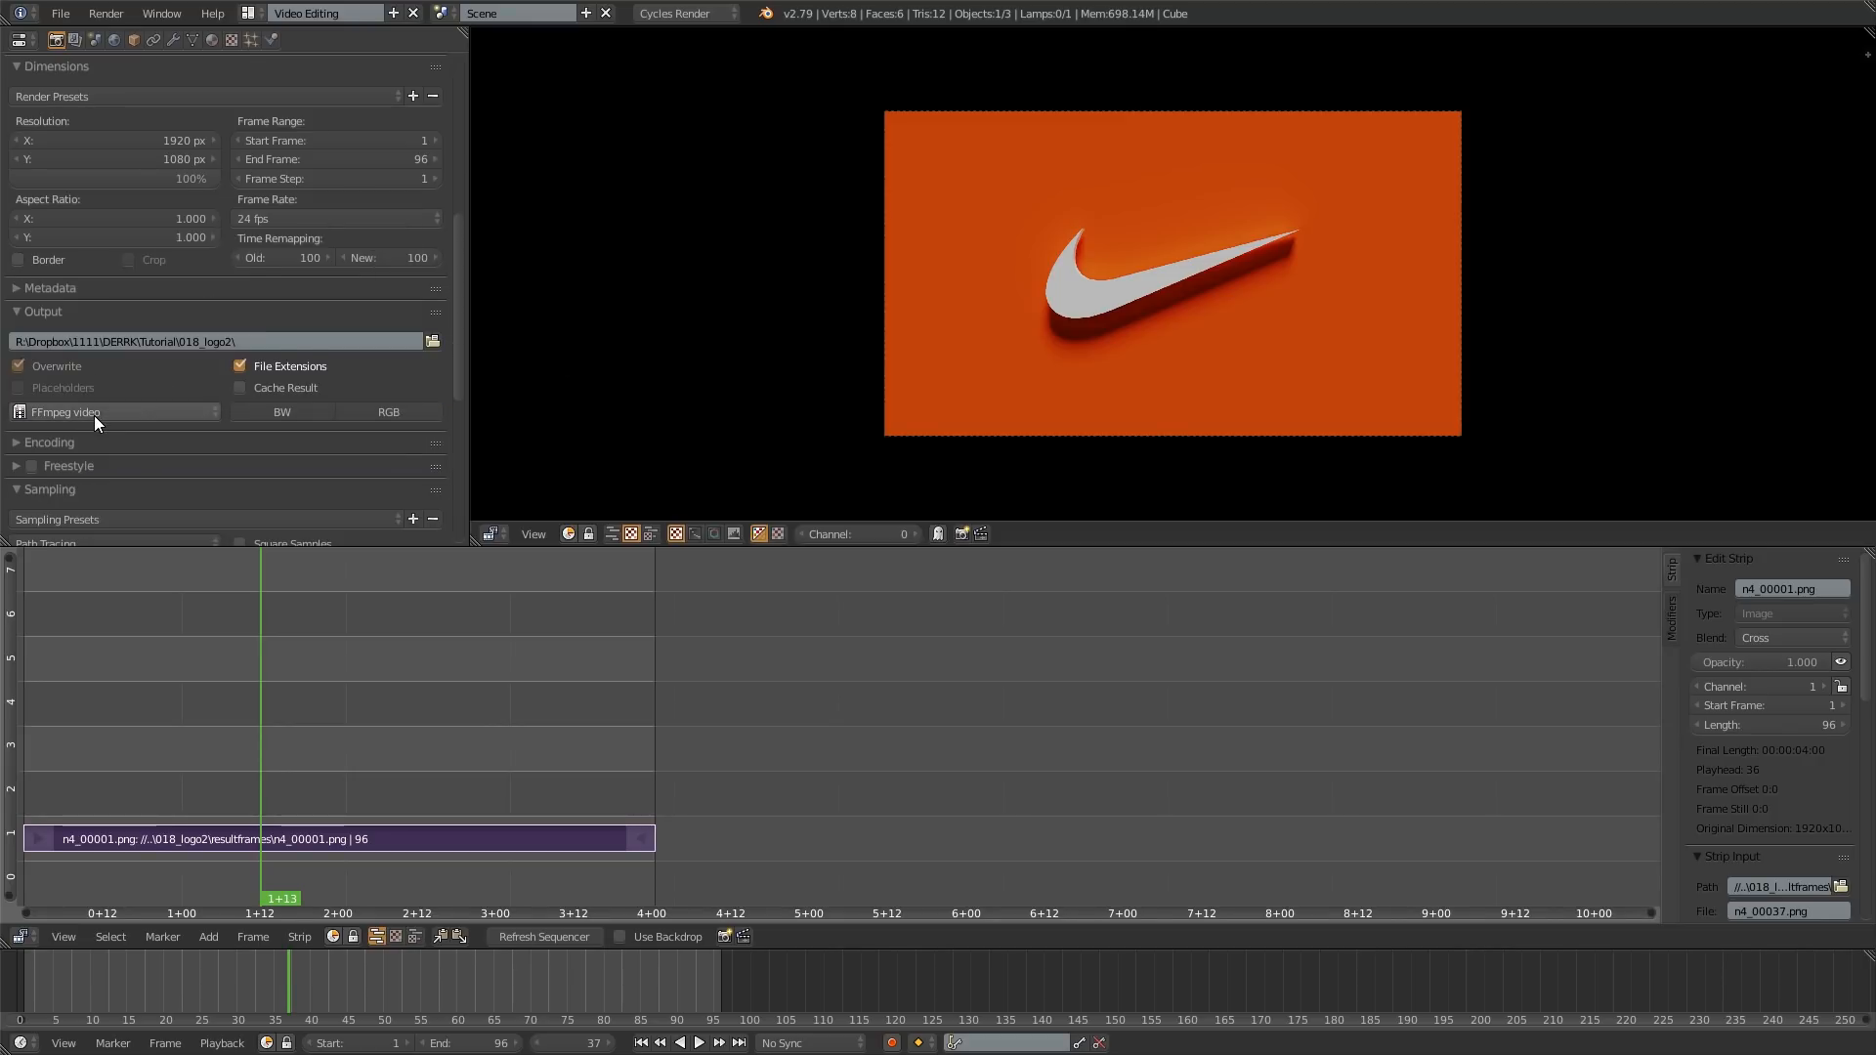
Step: Expand the Encoding settings and set the video container to Quicktime
{"action": "scroll", "coordinate": [147, 413], "scroll_direction": "down", "scroll_amount": 1}
{"action": "left_click", "coordinate": [45, 402]}
{"action": "scroll", "coordinate": [49, 402], "scroll_direction": "down", "scroll_amount": 1}
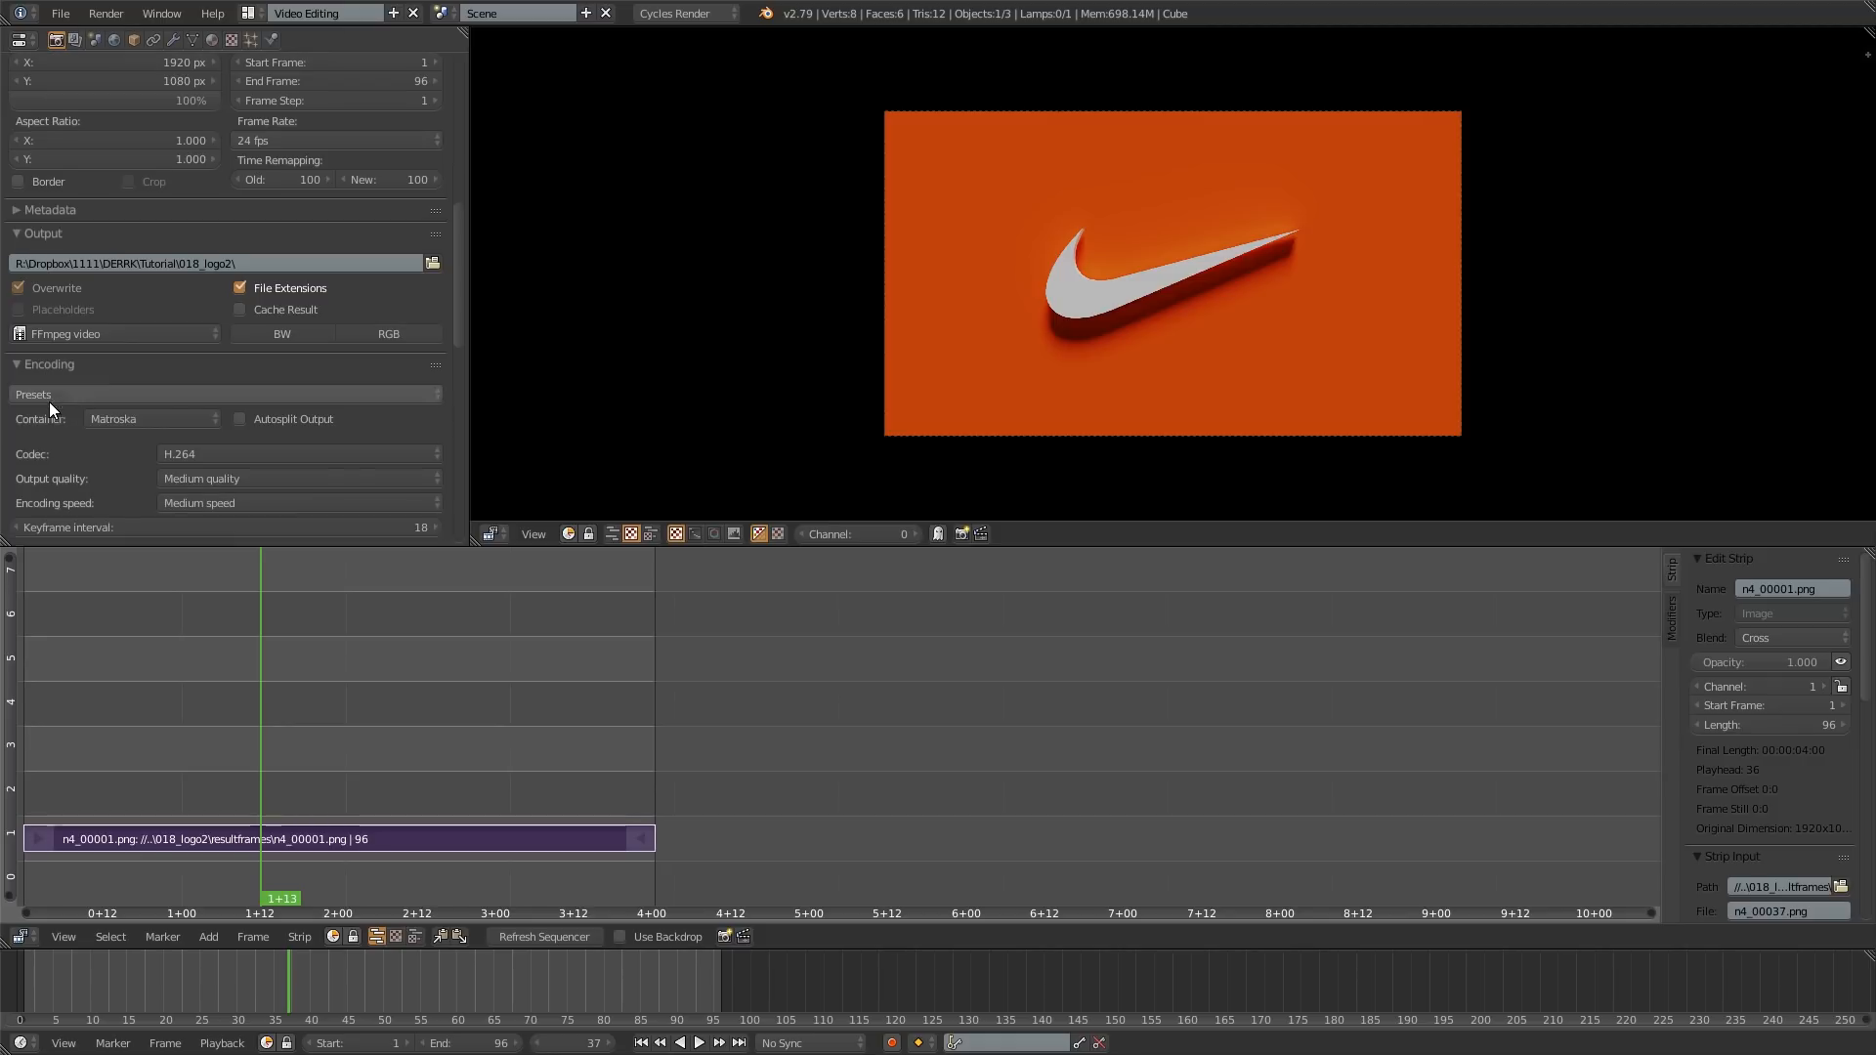
{"action": "left_click", "coordinate": [175, 416]}
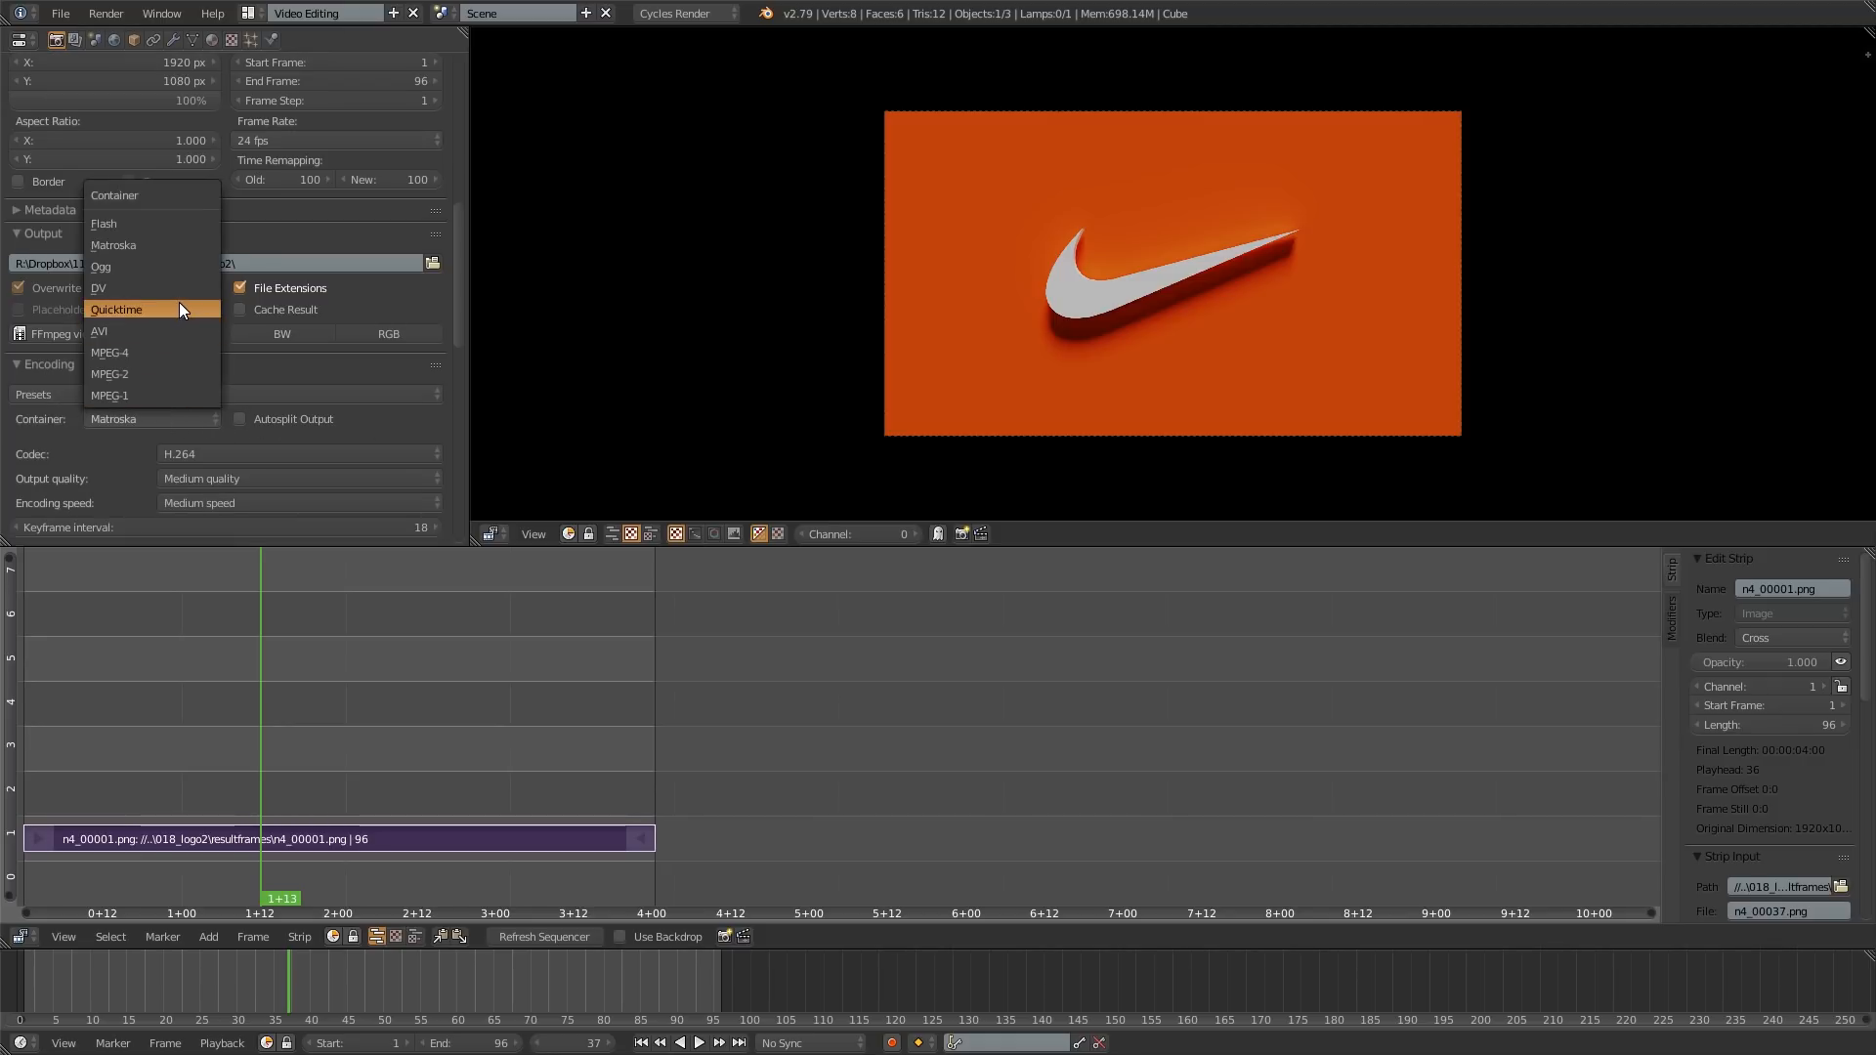
{"action": "left_click", "coordinate": [116, 309]}
Step: Render the sequence as an animation with the chosen video output settings
{"action": "scroll", "coordinate": [159, 472], "scroll_direction": "up", "scroll_amount": 6}
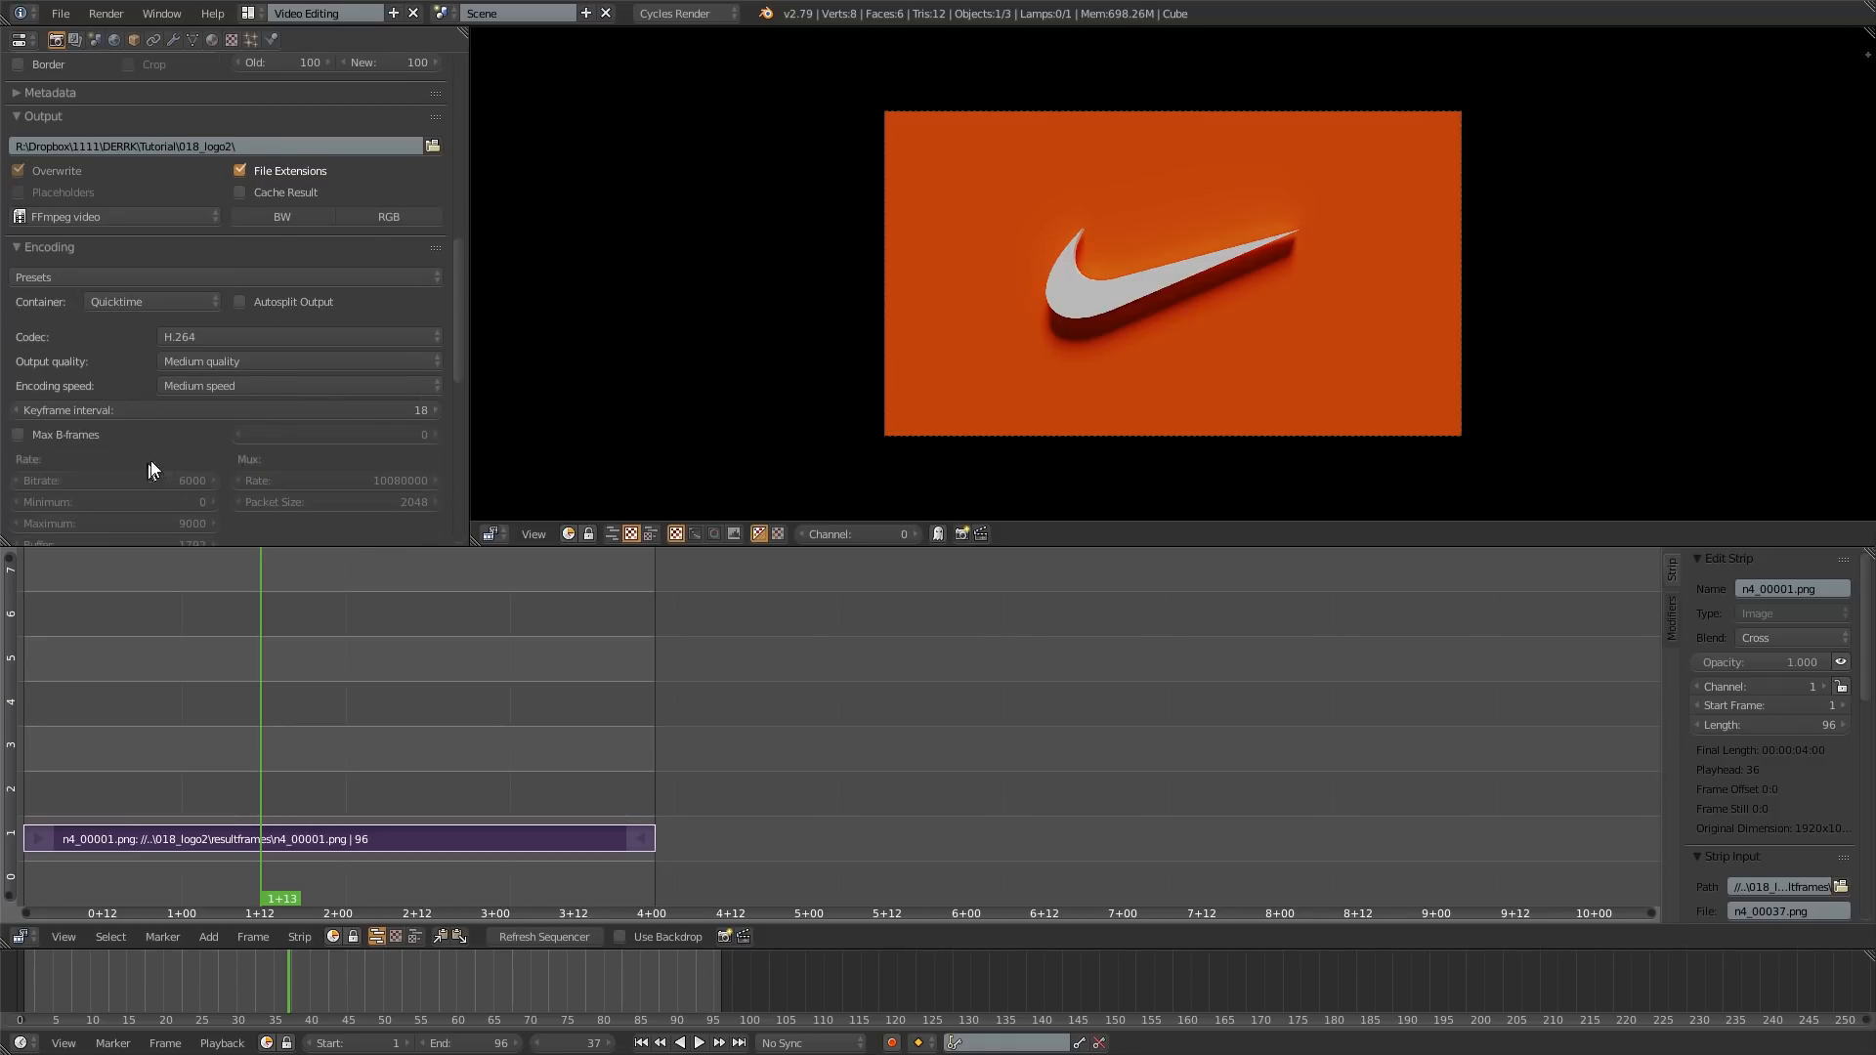
{"action": "scroll", "coordinate": [196, 372], "scroll_direction": "up", "scroll_amount": 6}
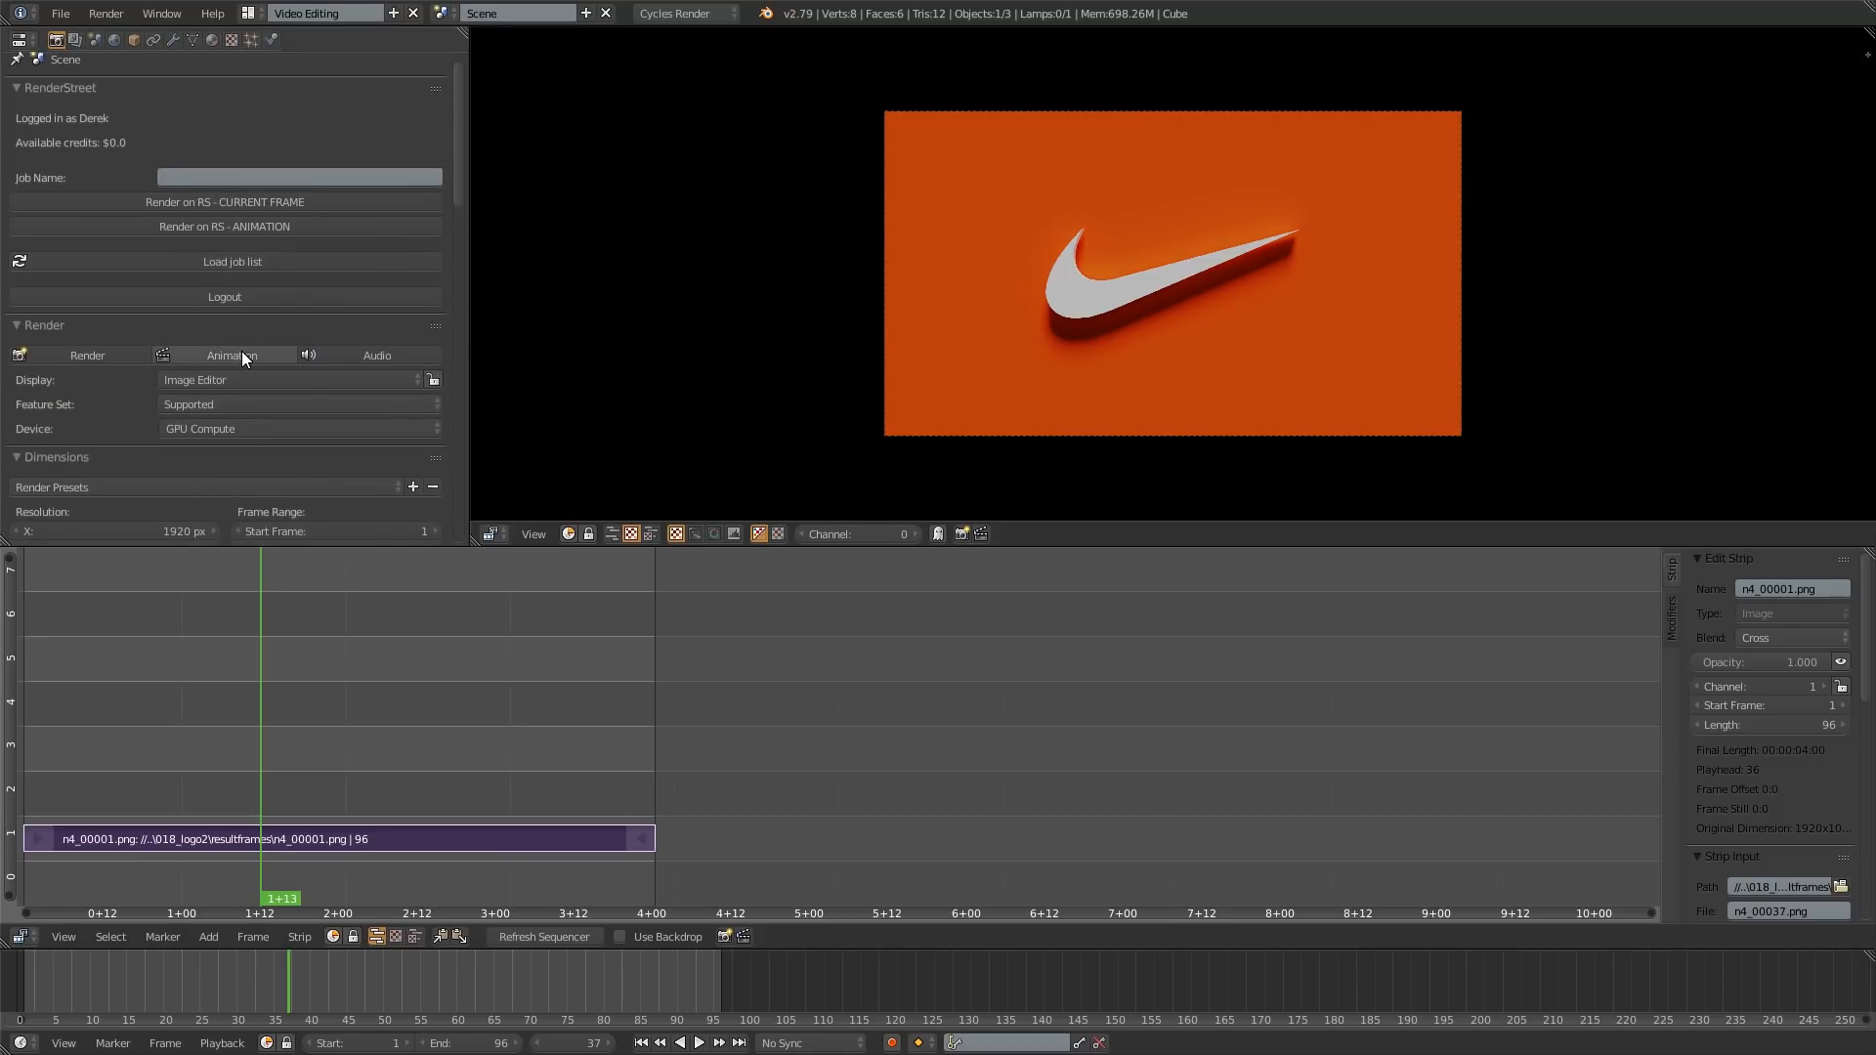
{"action": "left_click", "coordinate": [242, 355]}
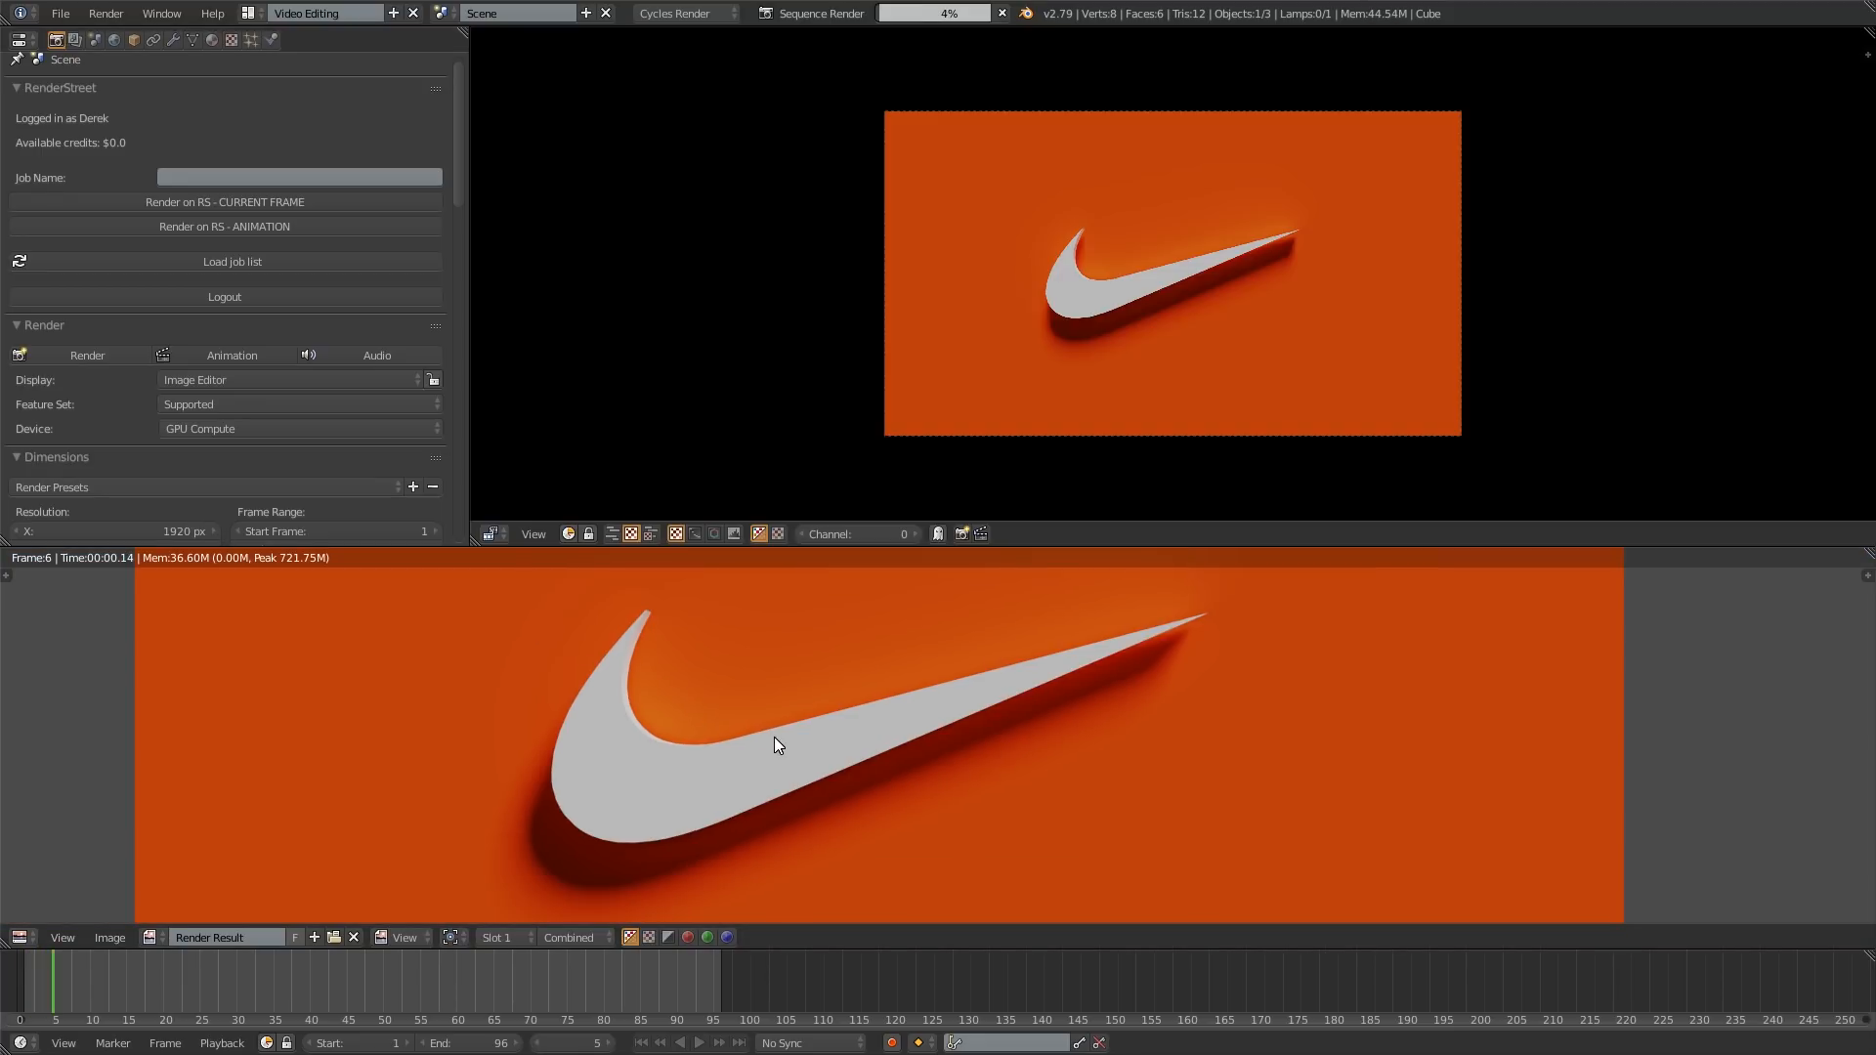
Step: Examine the frames in the render result during rendering and recheck the dimensions and output settings
{"action": "scroll", "coordinate": [773, 736], "scroll_direction": "down", "scroll_amount": 1}
{"action": "middle_click_drag", "start_coordinate": [764, 719], "coordinate": [726, 777]}
{"action": "scroll", "coordinate": [729, 706], "scroll_direction": "down", "scroll_amount": 1}
{"action": "scroll", "coordinate": [746, 736], "scroll_direction": "down", "scroll_amount": 1}
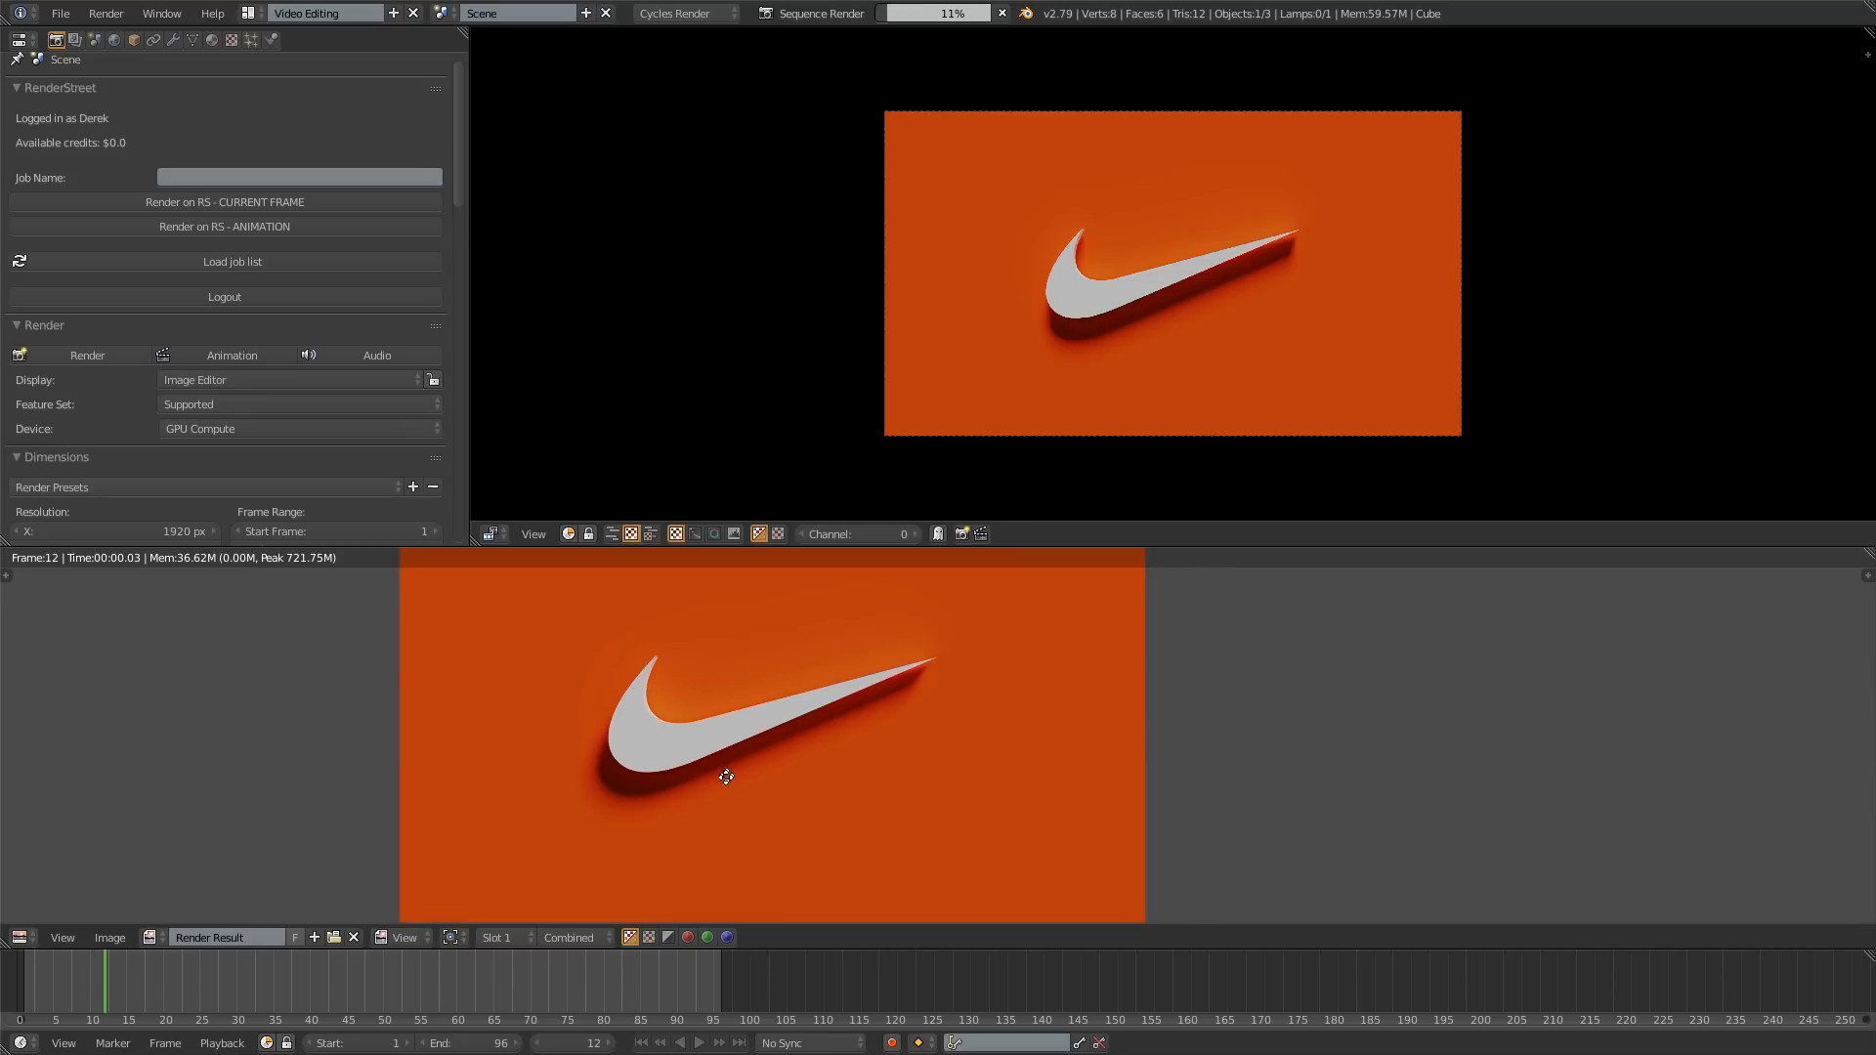
{"action": "scroll", "coordinate": [667, 758], "scroll_direction": "up", "scroll_amount": 1}
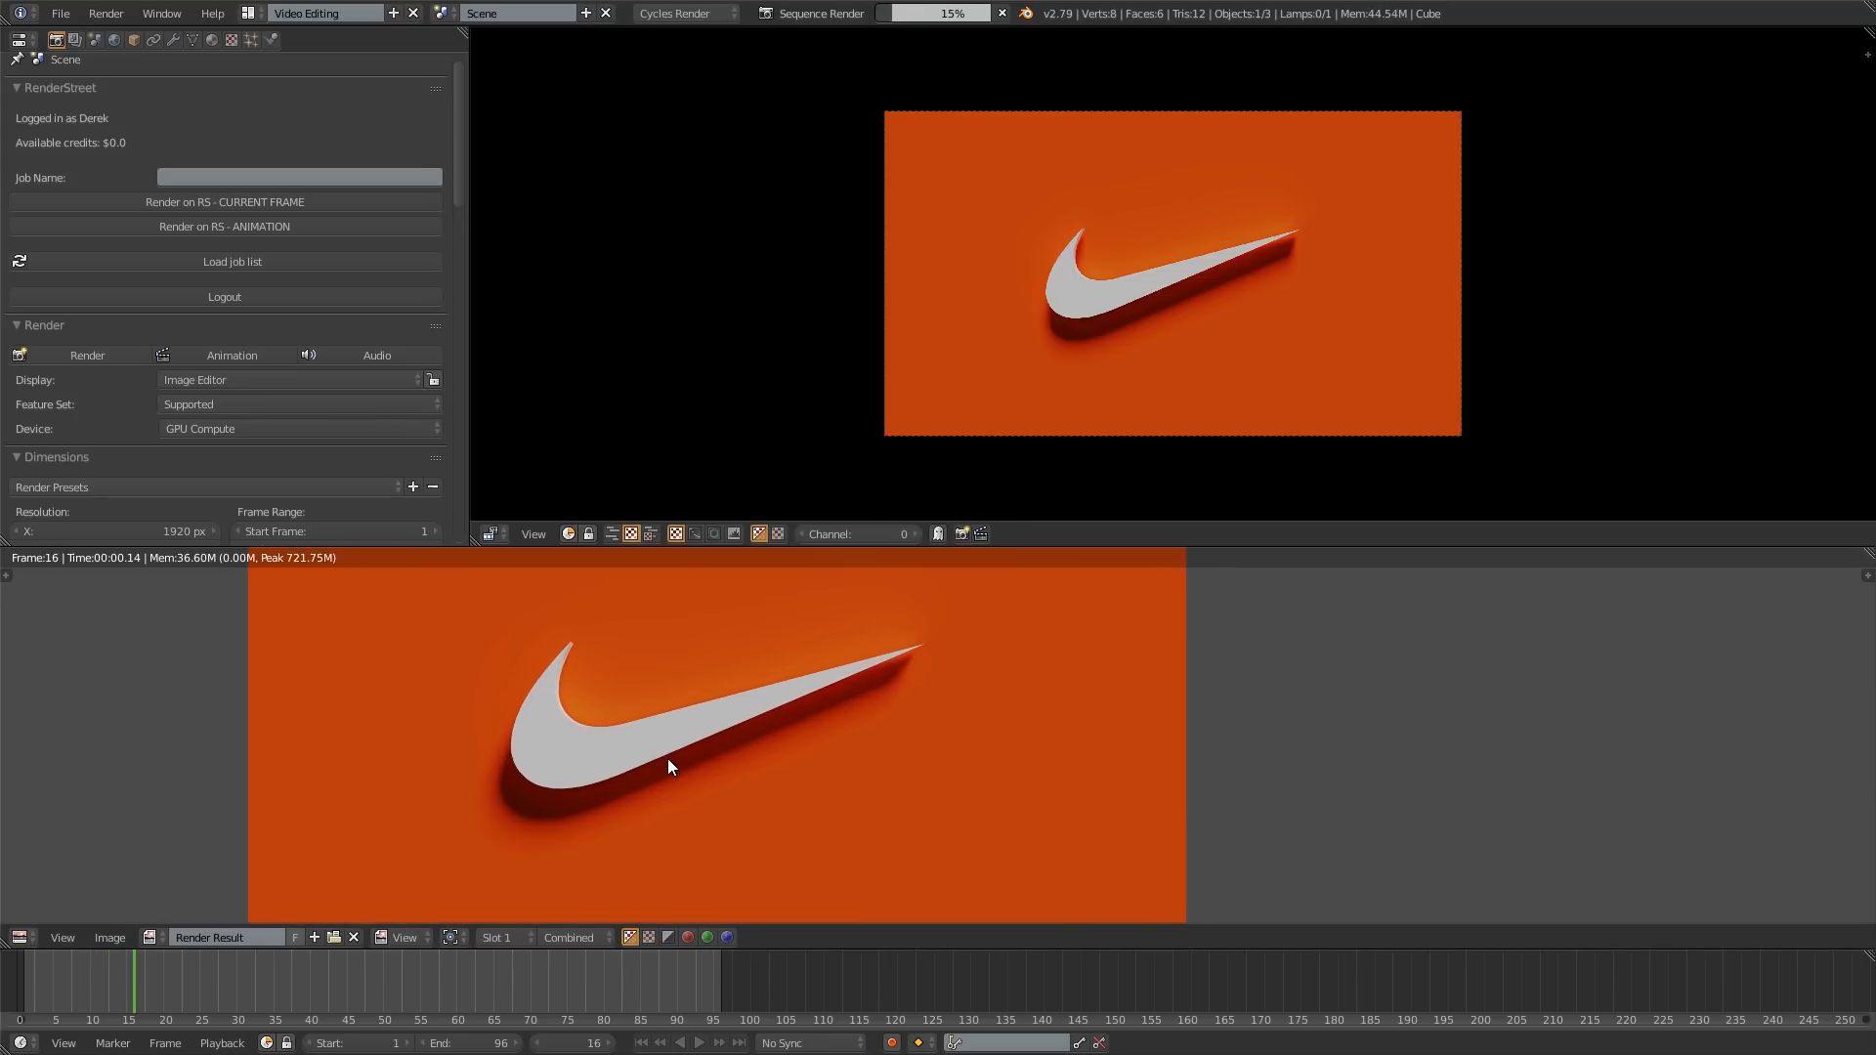
{"action": "scroll", "coordinate": [666, 758], "scroll_direction": "down", "scroll_amount": 1}
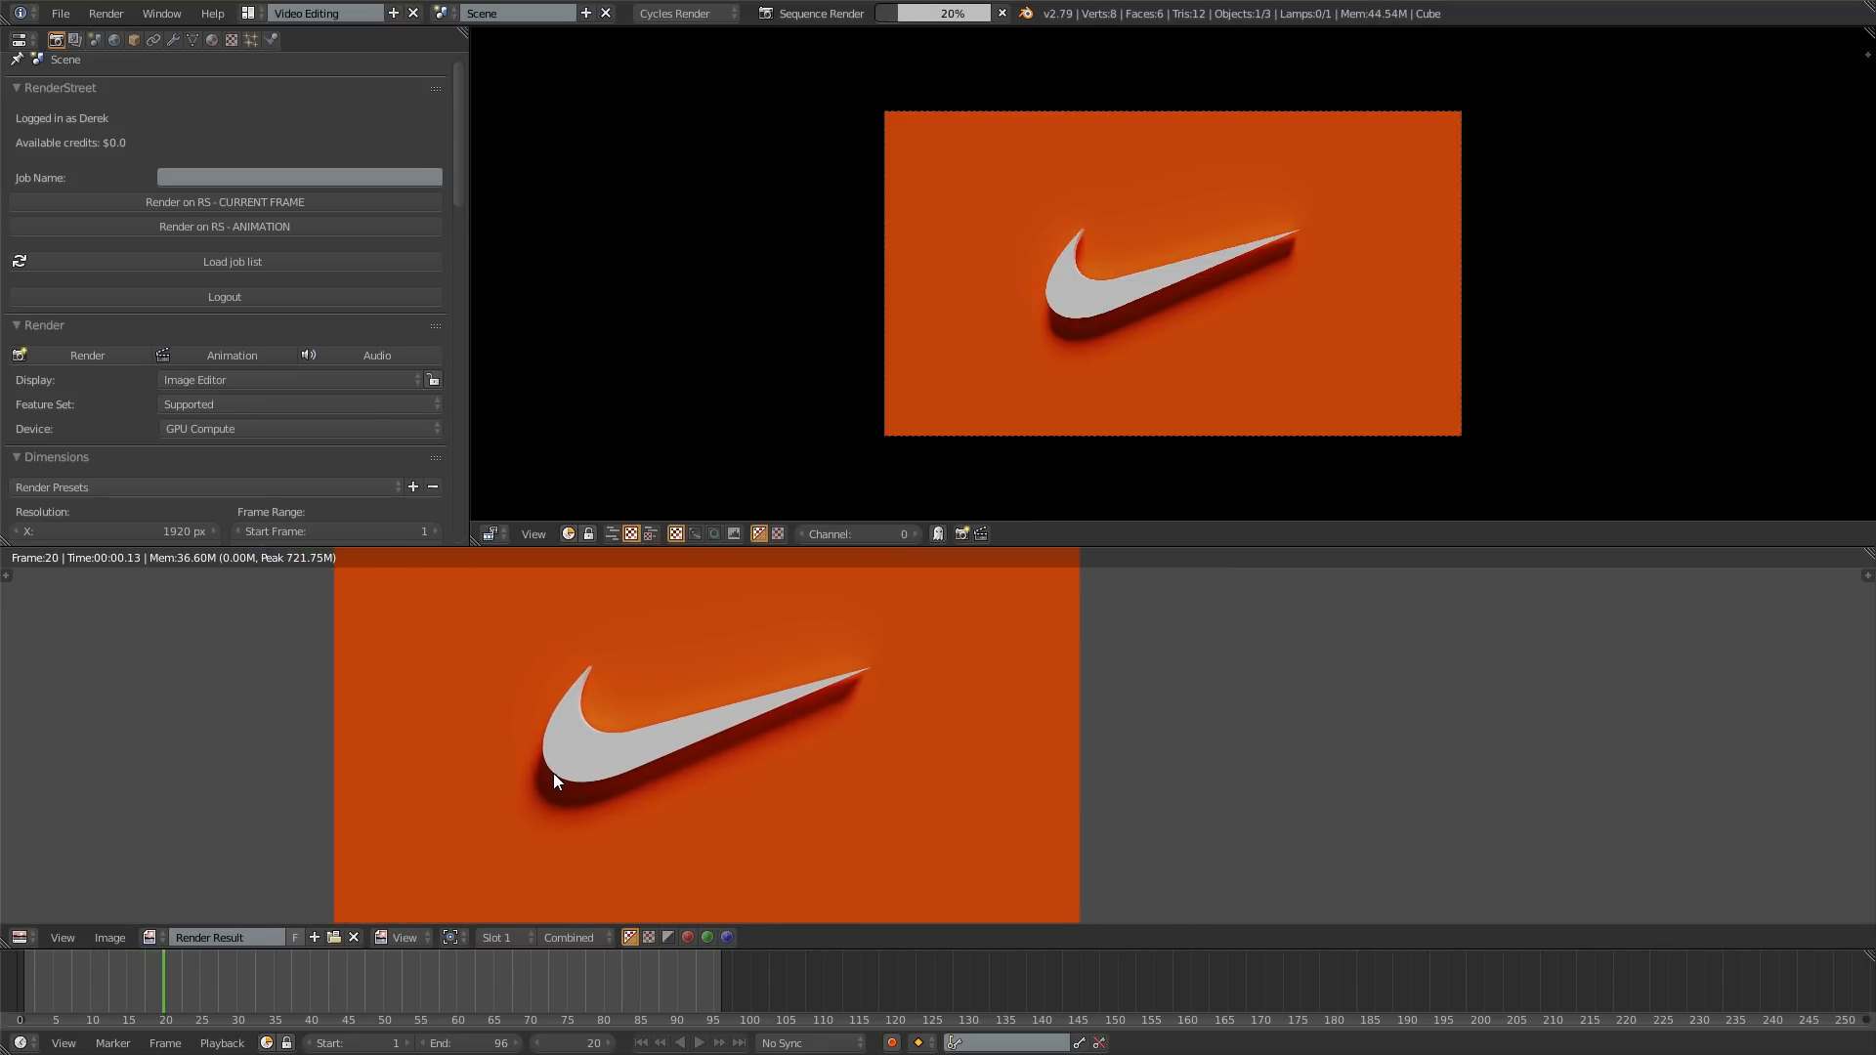
{"action": "scroll", "coordinate": [582, 793], "scroll_direction": "down", "scroll_amount": 1}
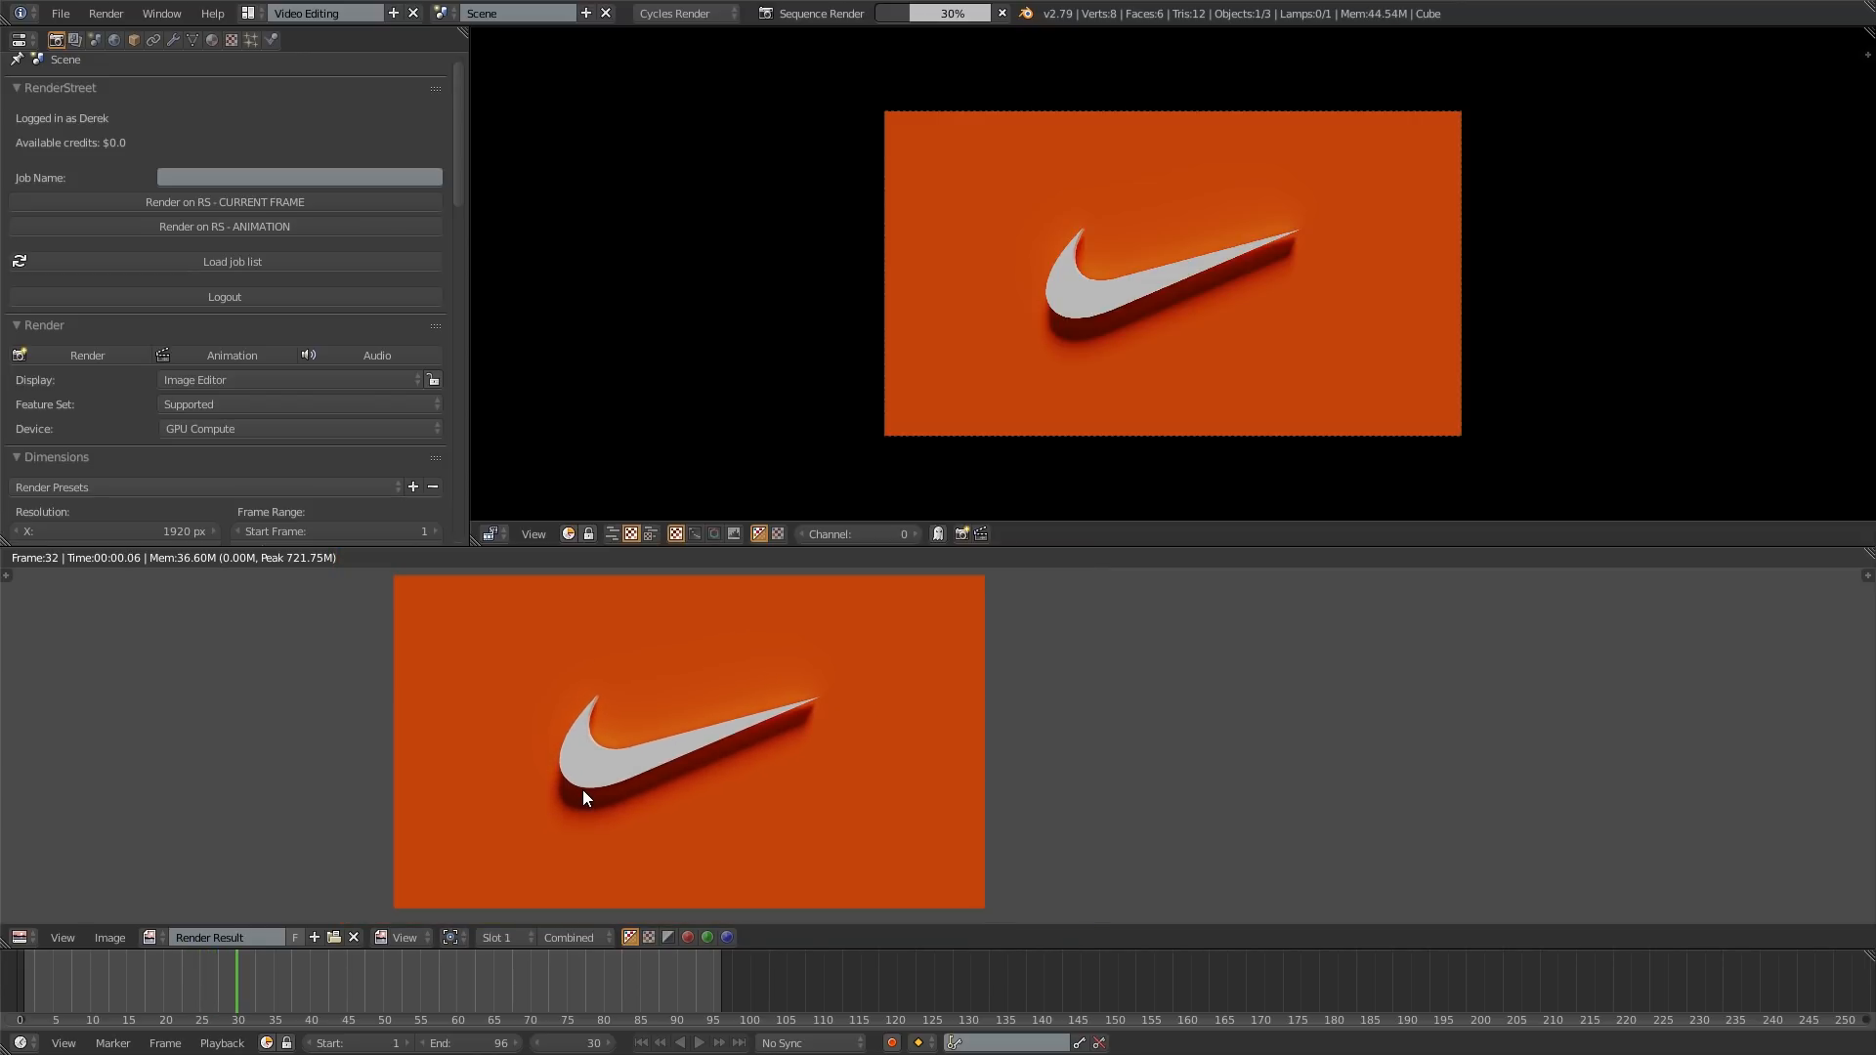
{"action": "scroll", "coordinate": [286, 432], "scroll_direction": "down", "scroll_amount": 6}
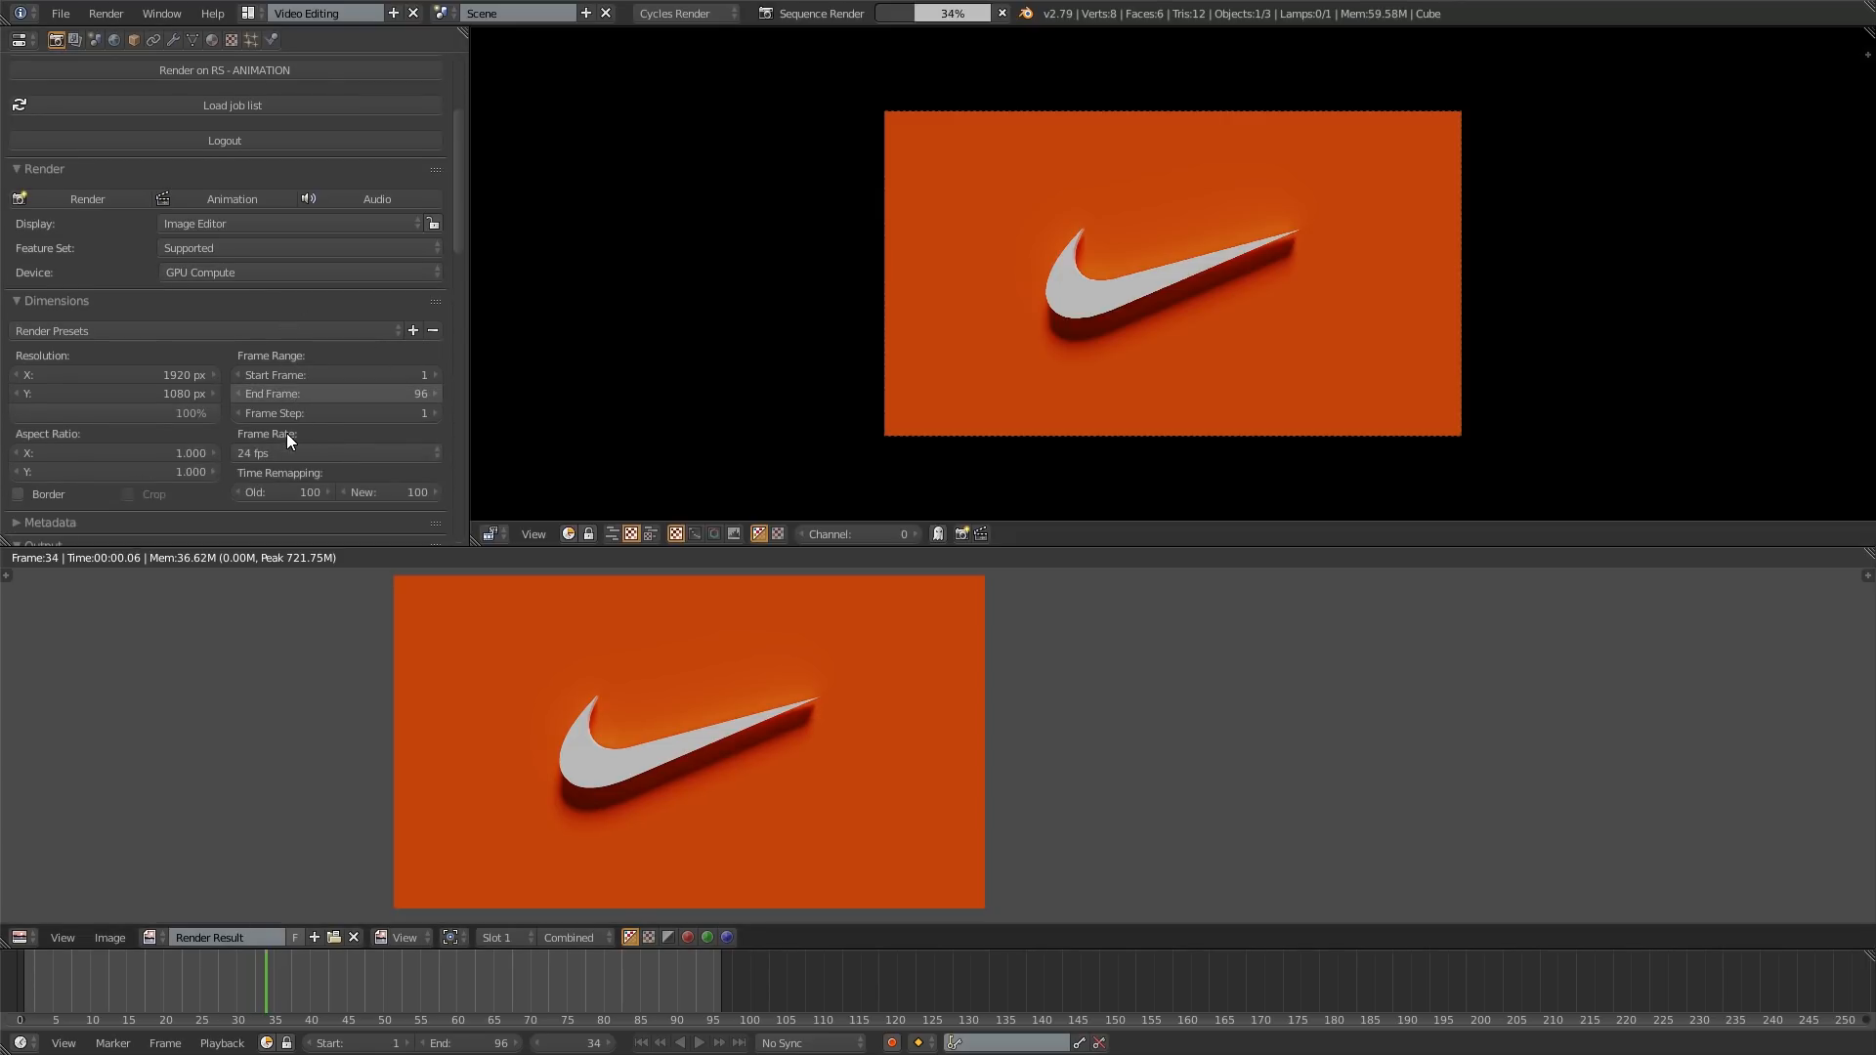
{"action": "scroll", "coordinate": [287, 434], "scroll_direction": "down", "scroll_amount": 4}
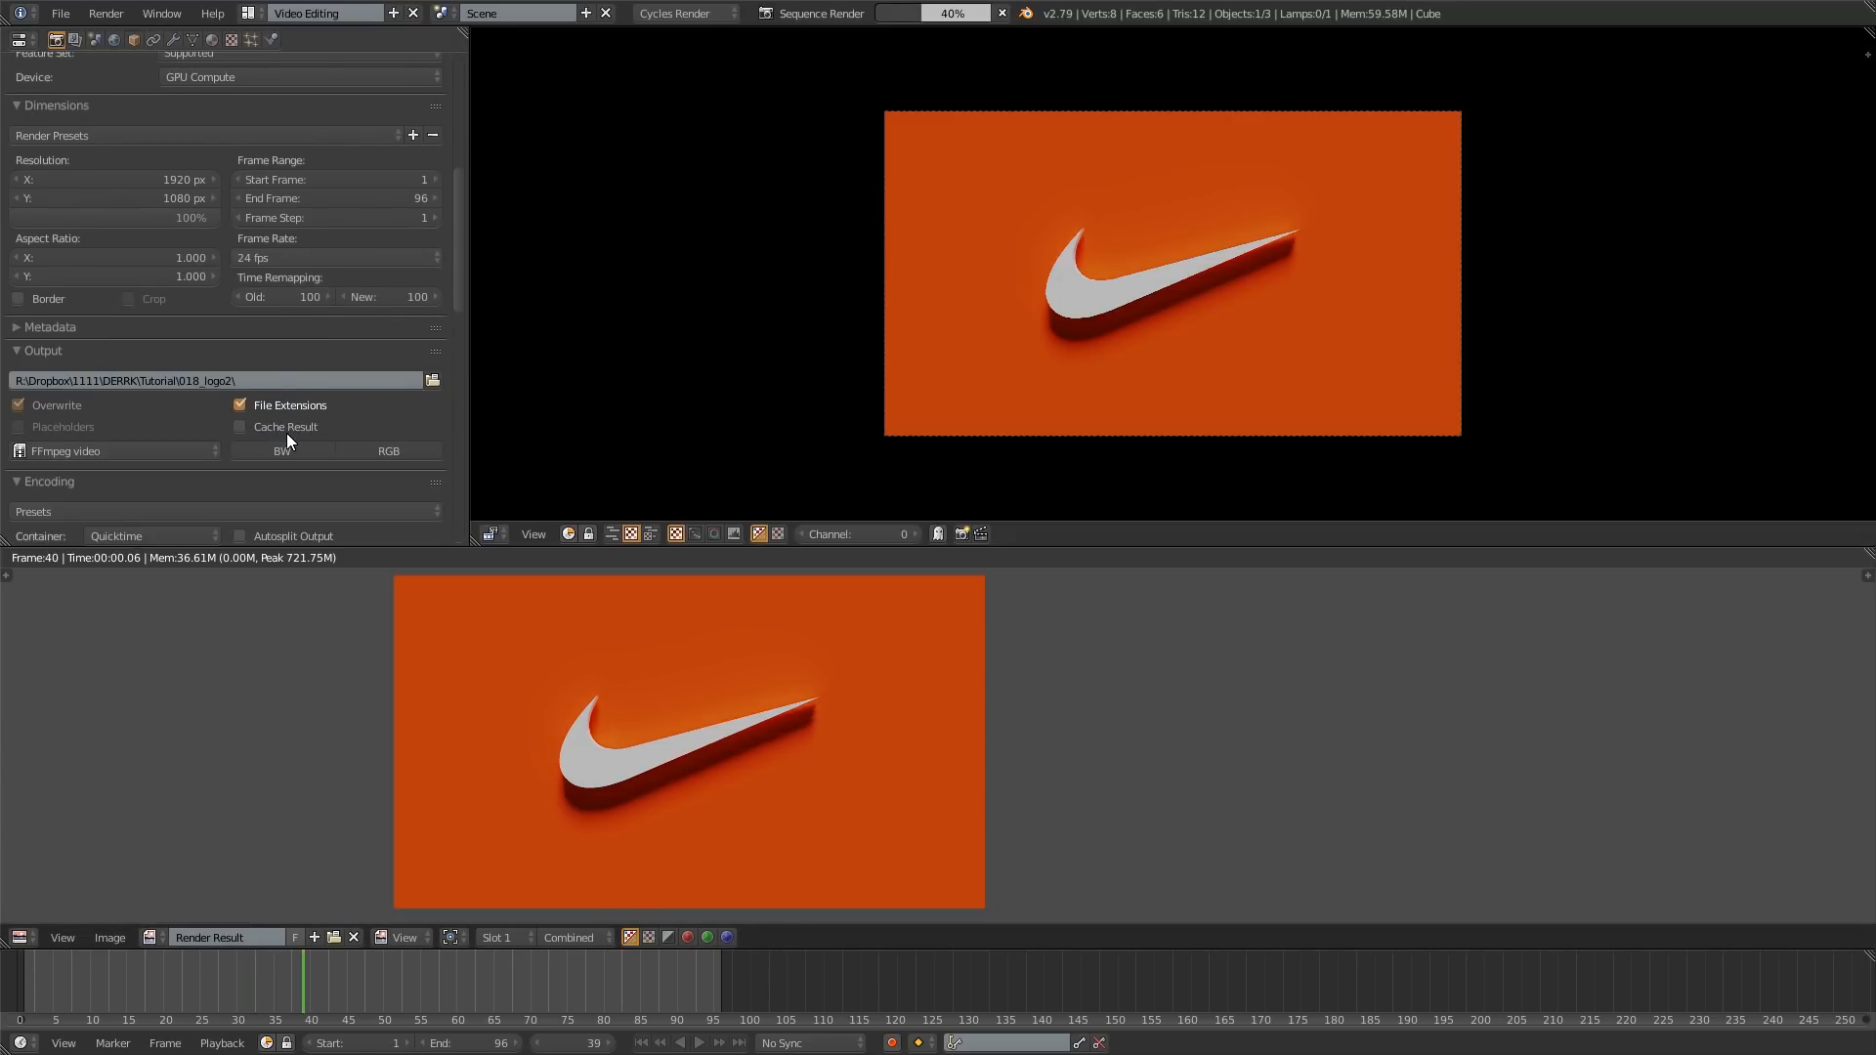